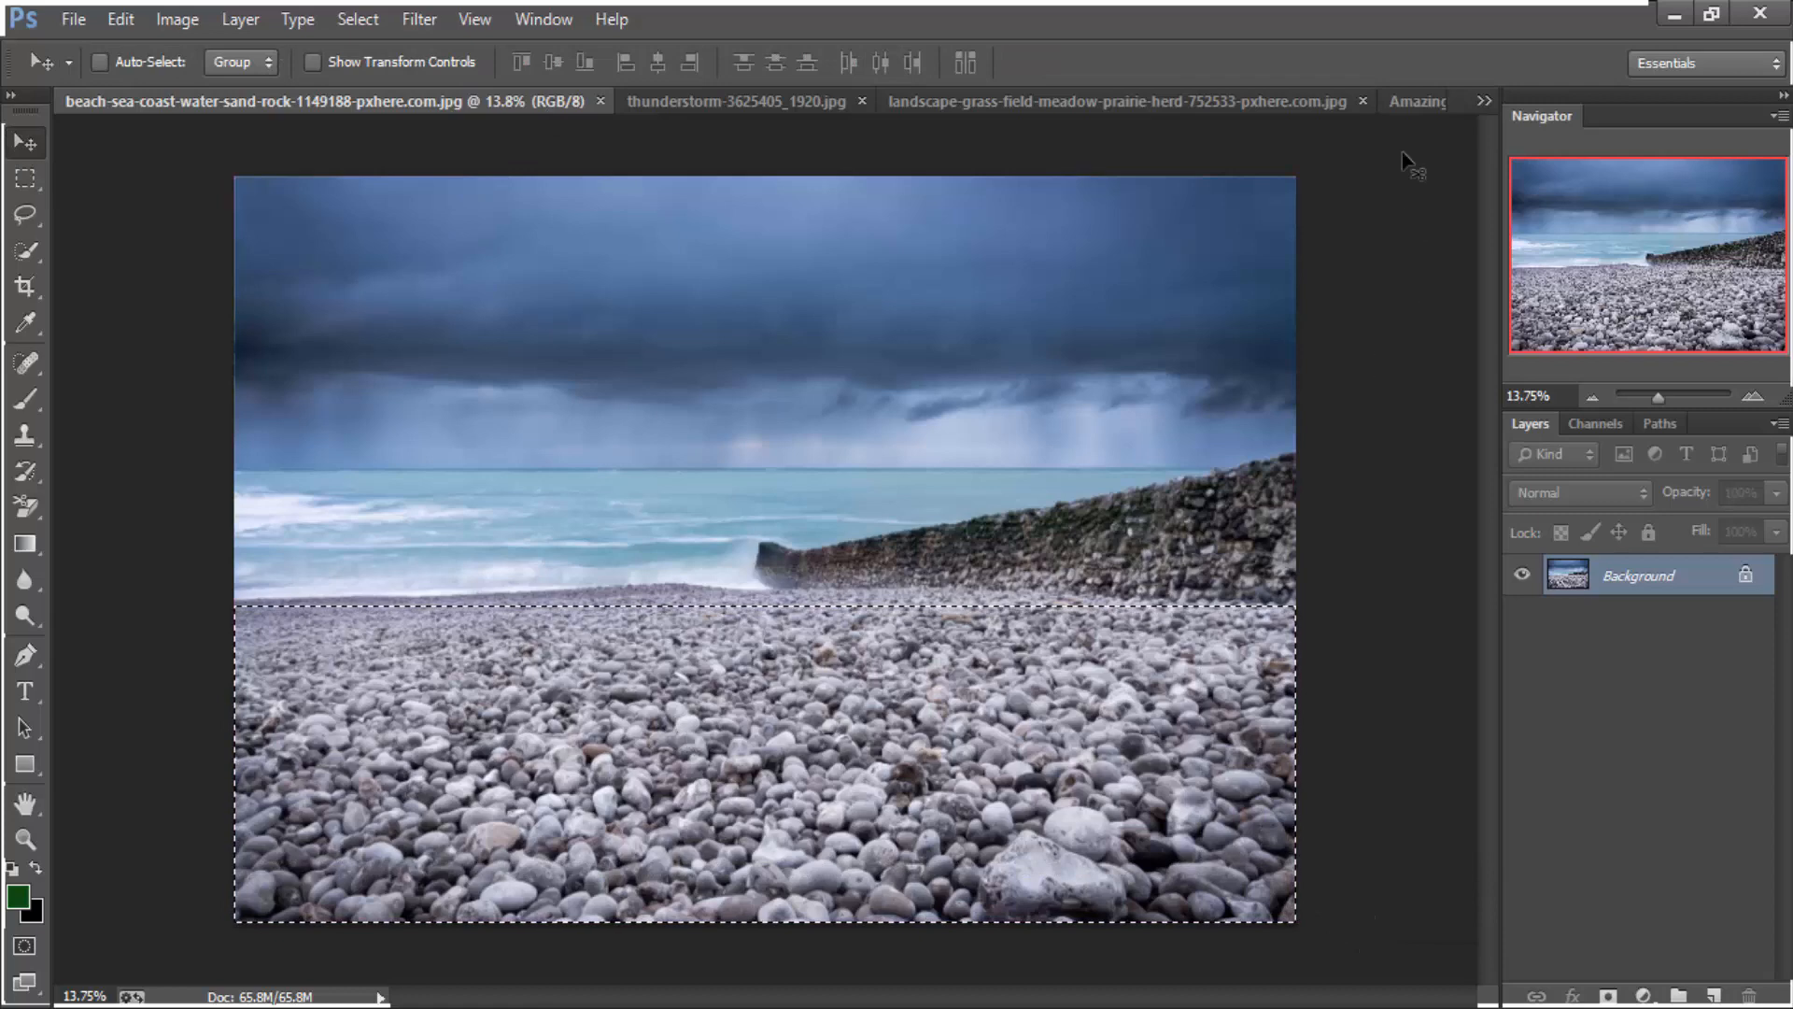
# Bring the selected pebble area of the beach photo into the Amazing document as a new layer
pyautogui.click(1402, 99)
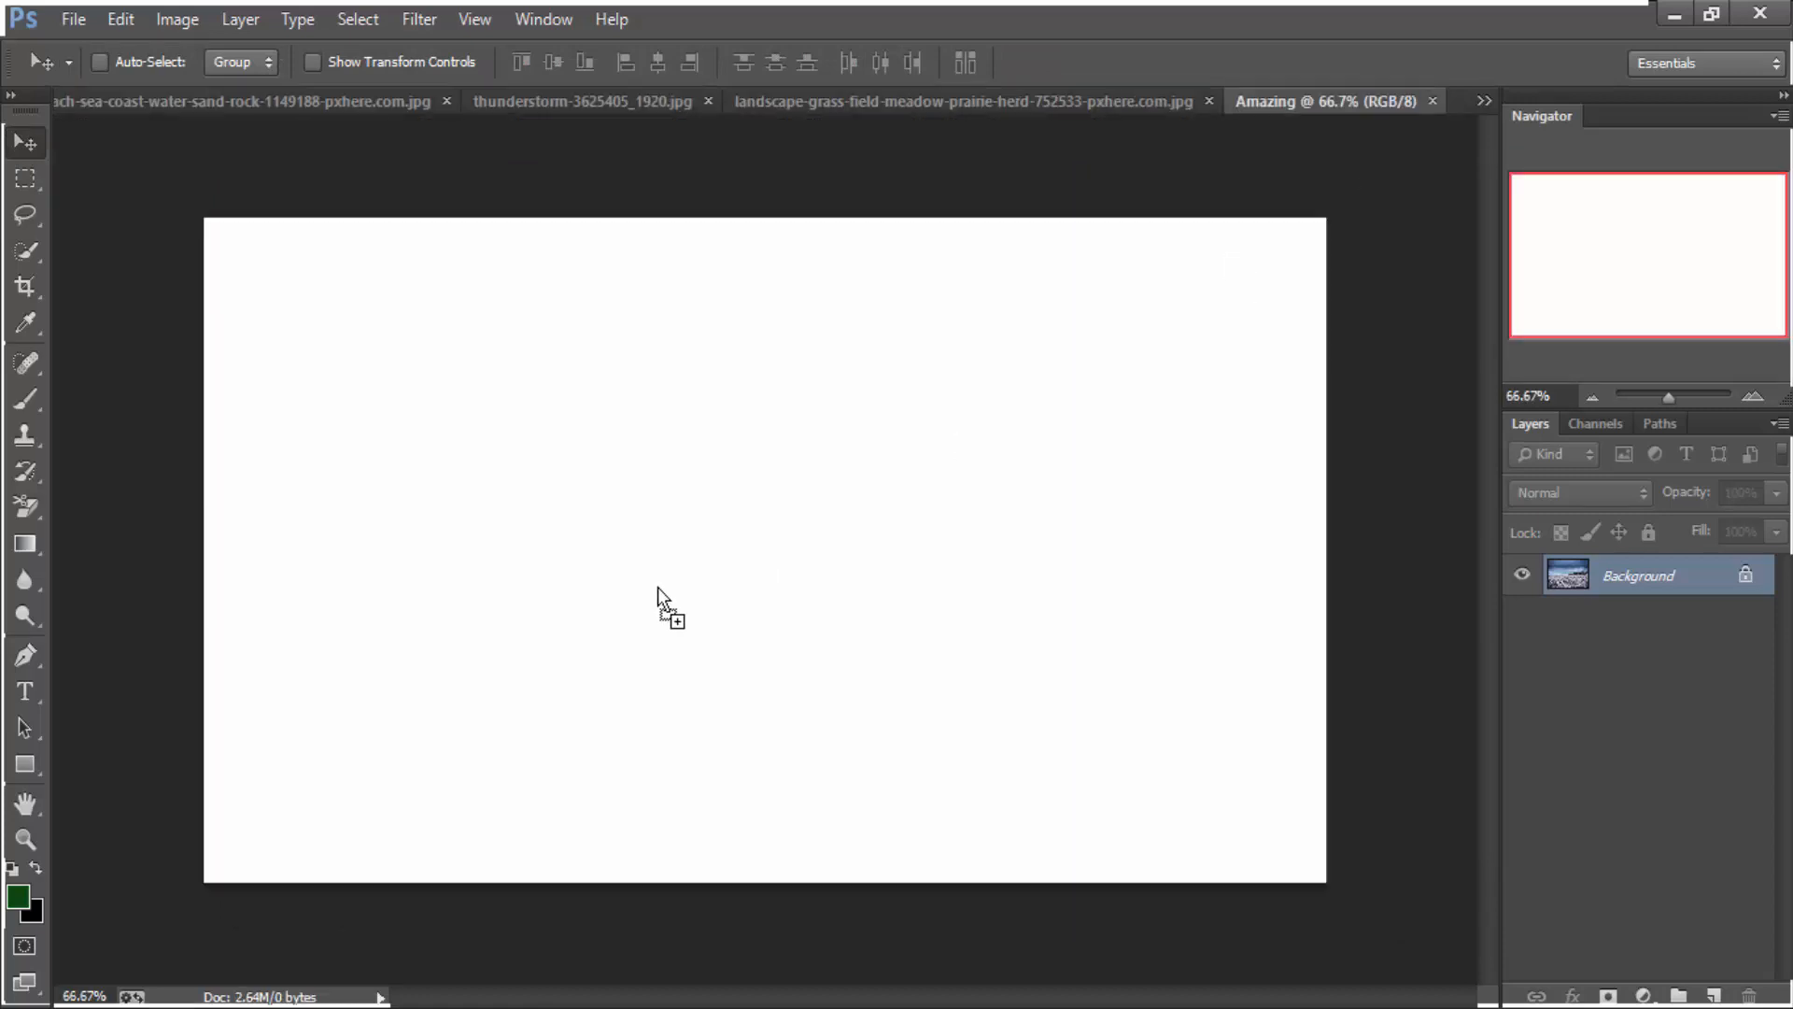
pyautogui.hotkey('ctrl', 'v')
pyautogui.scroll(-2, 809, 627)
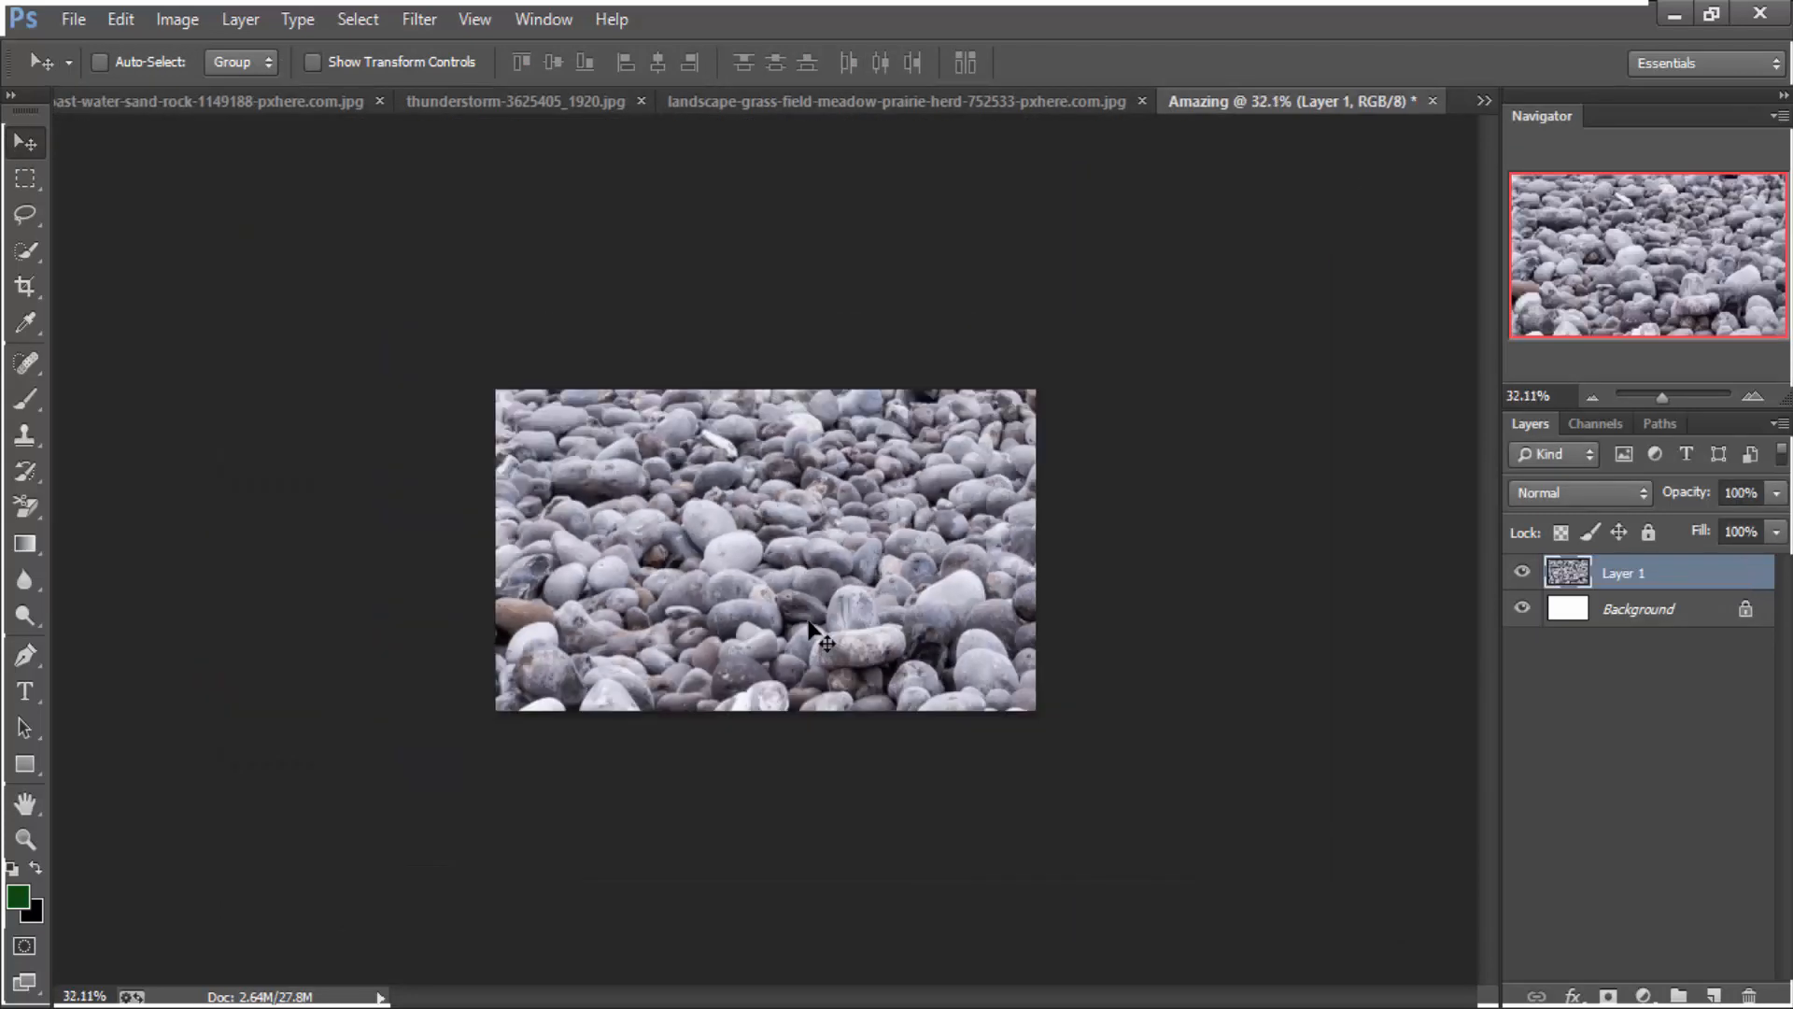
# Scale the pebble layer to about 22.39%, fit it across the lower part of the canvas and stretch its upper edge slightly upward
pyautogui.hotkey('ctrl', 't')
pyautogui.scroll(-4, 813, 626)
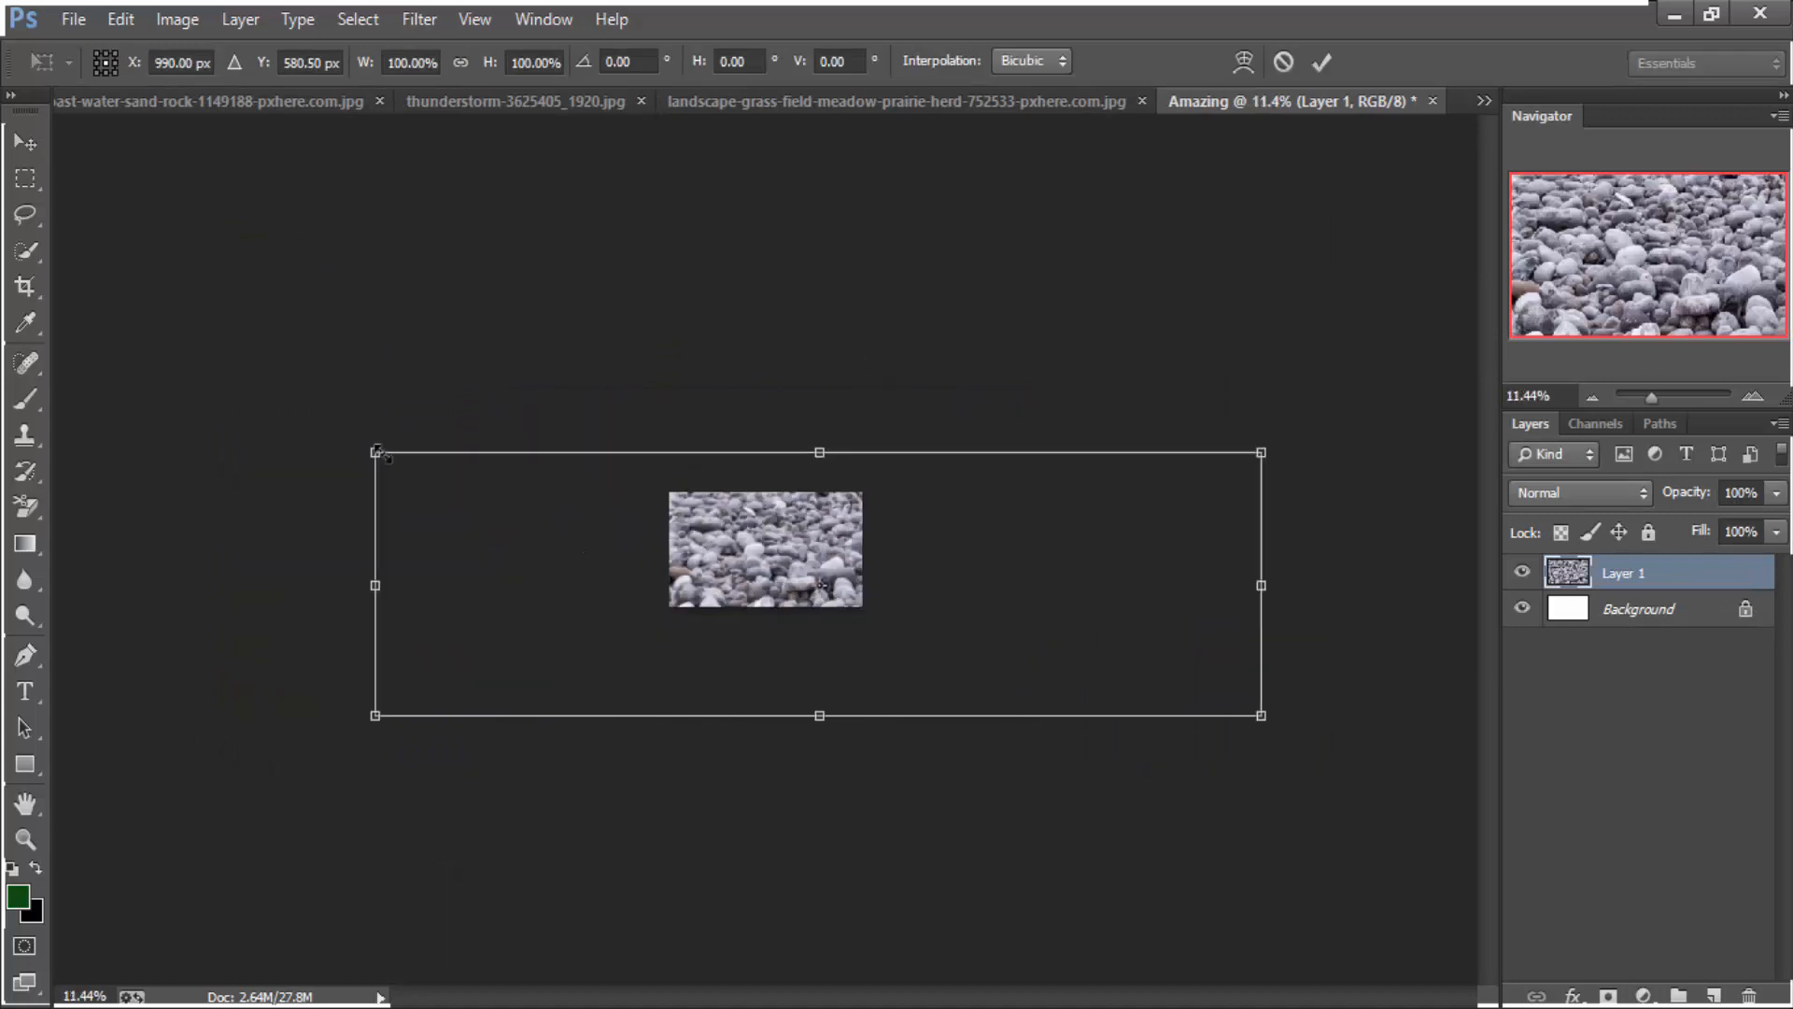
pyautogui.moveTo(378, 452); pyautogui.dragTo(705, 581)
pyautogui.scroll(3, 872, 646)
pyautogui.moveTo(896, 608); pyautogui.dragTo(879, 652)
pyautogui.moveTo(1209, 571); pyautogui.dragTo(1105, 605)
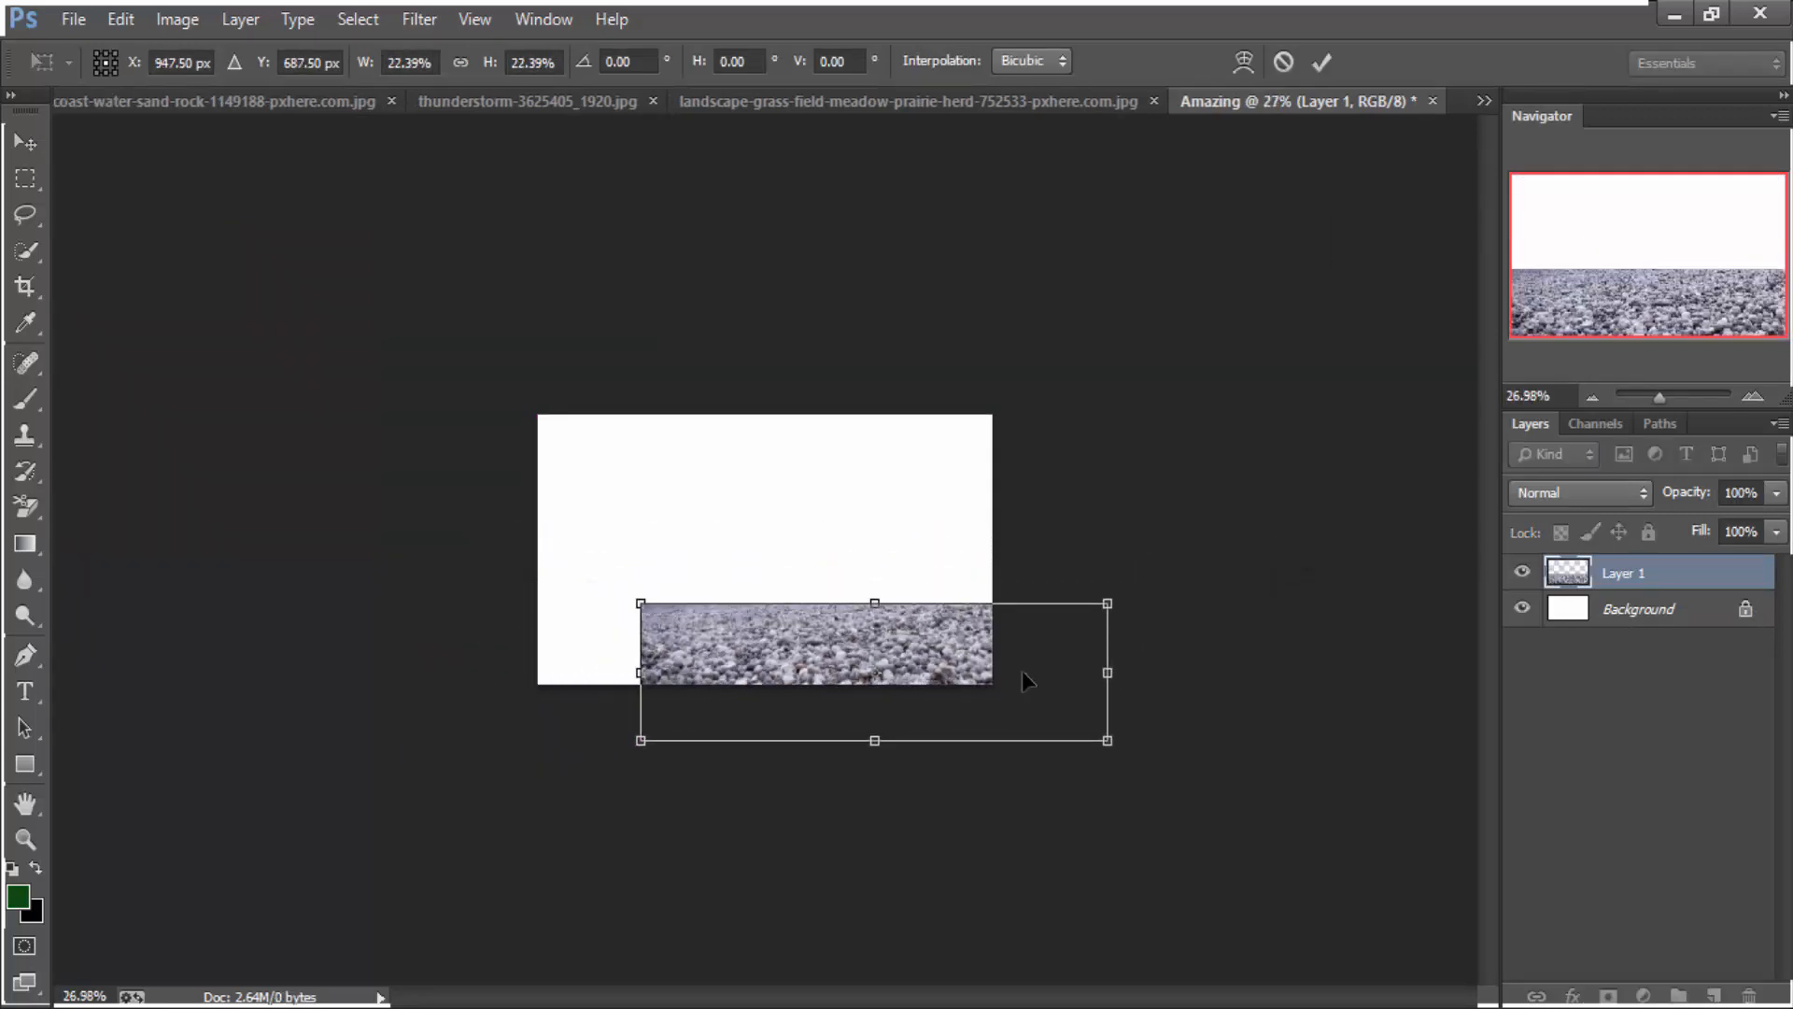
pyautogui.moveTo(1016, 672); pyautogui.dragTo(897, 657)
pyautogui.scroll(3, 899, 666)
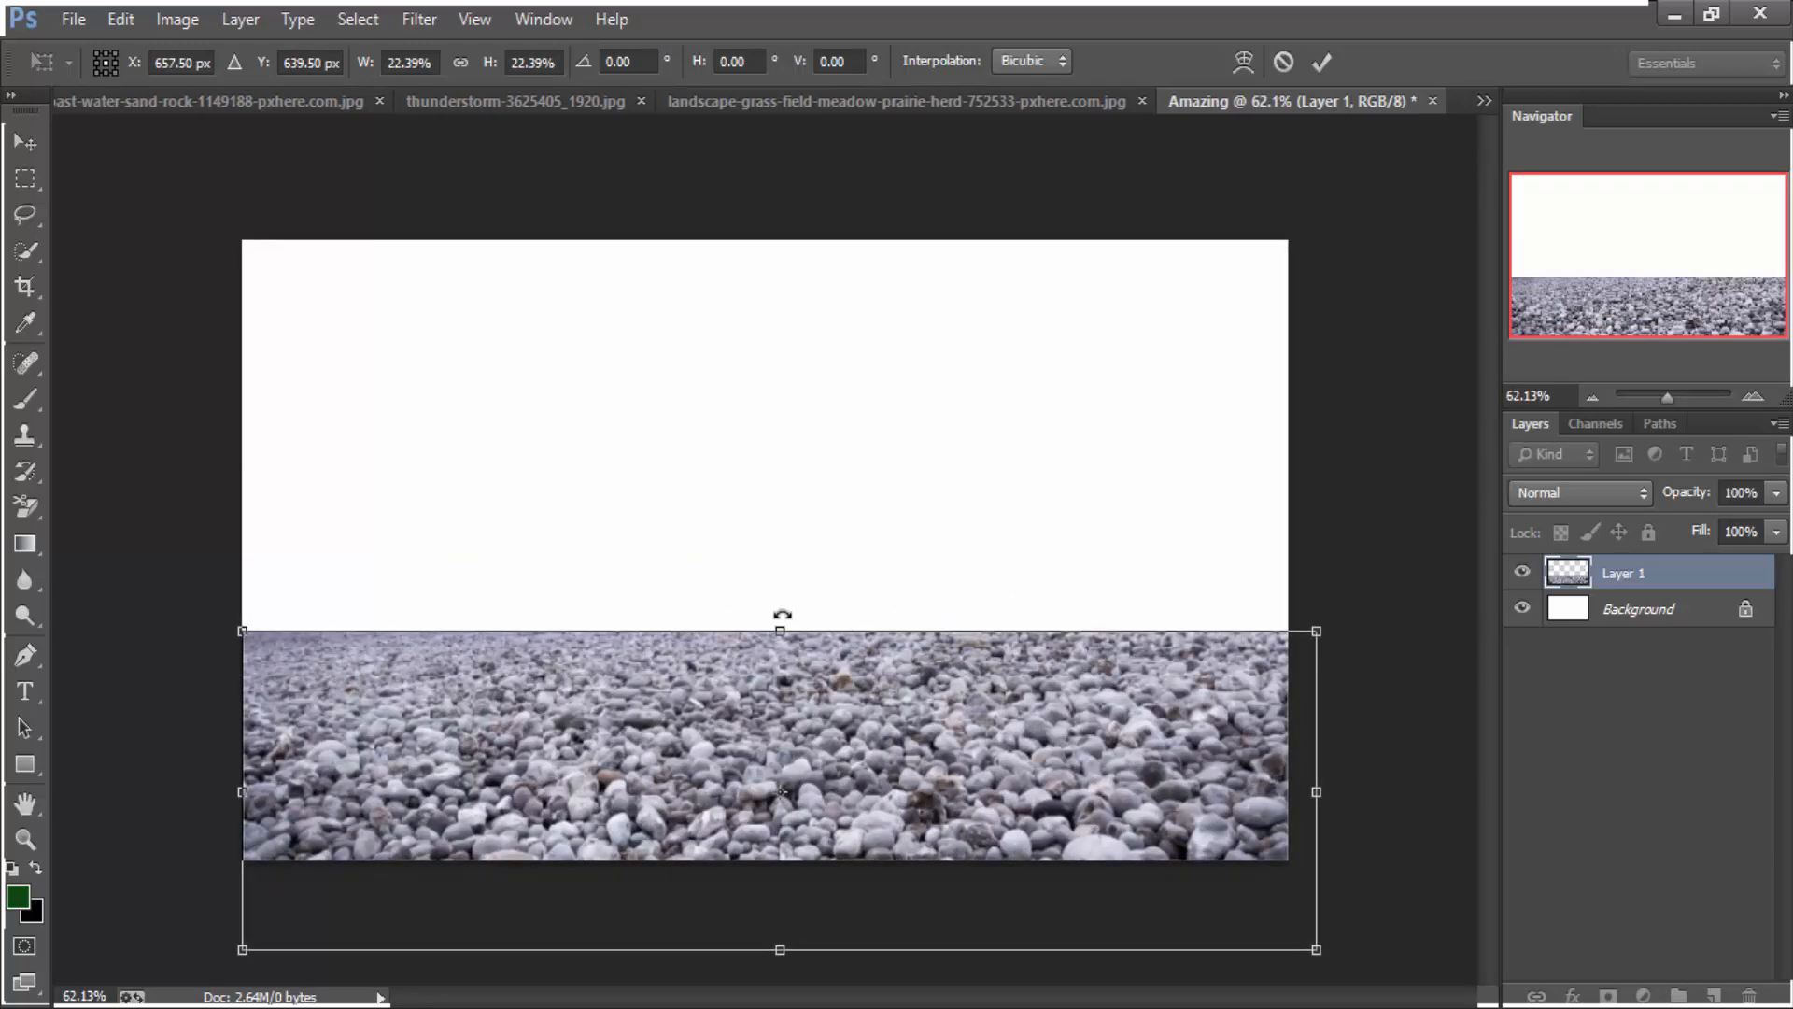
pyautogui.moveTo(790, 704); pyautogui.dragTo(787, 673)
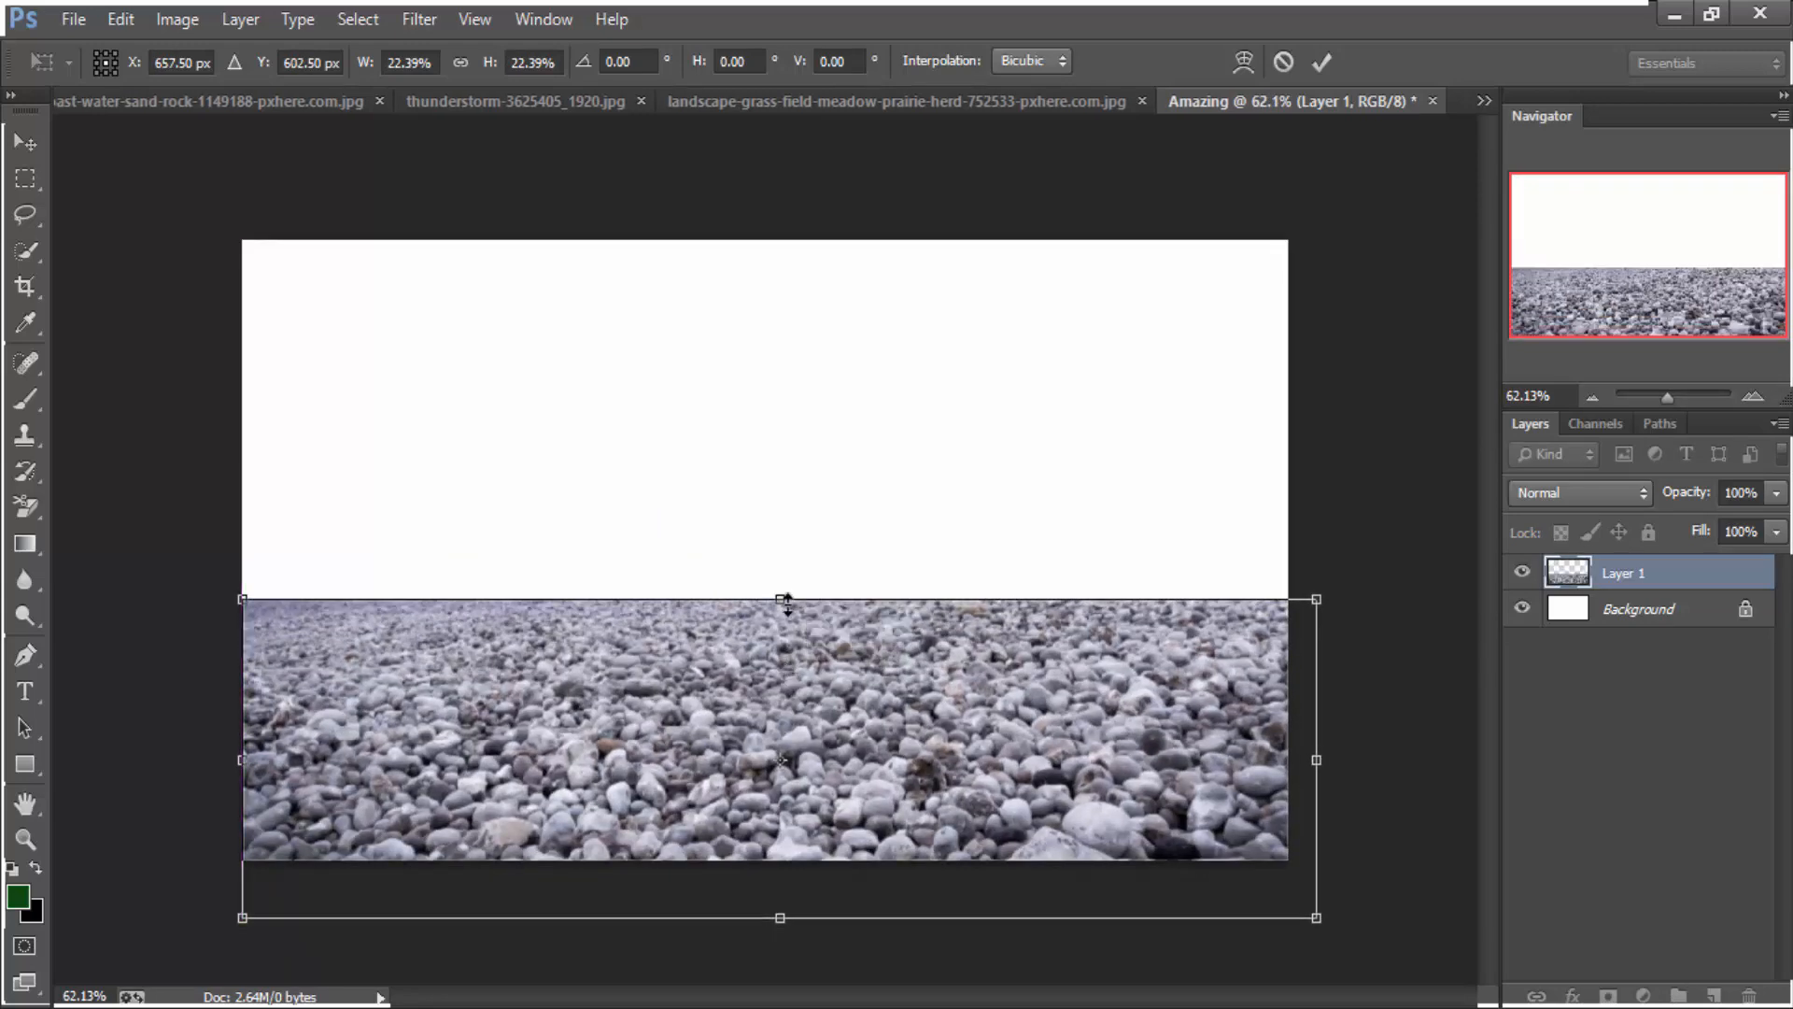
pyautogui.moveTo(783, 603); pyautogui.dragTo(782, 596)
pyautogui.scroll(-1, 850, 738)
pyautogui.press('Return')
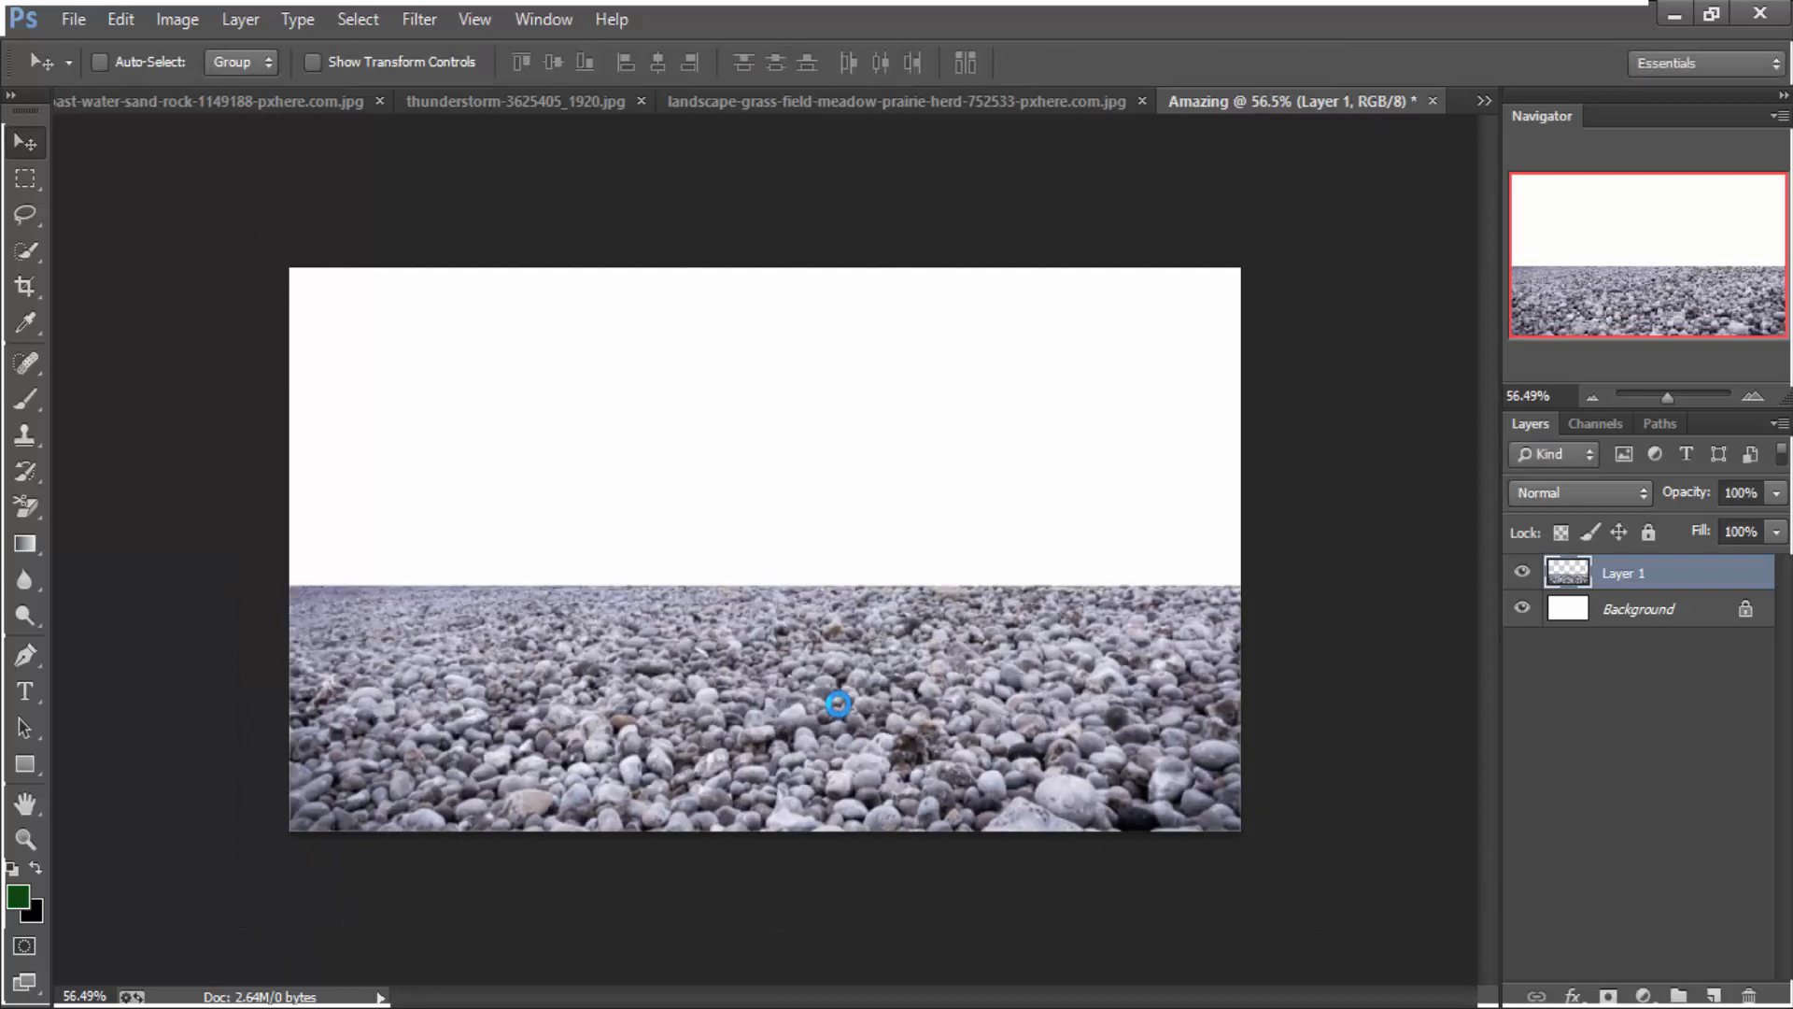
# Copy the turtle from Turtle_PNG_Clip_Art-2489-Recovered.png into the Amazing document and close the turtle file without saving
pyautogui.scroll(-1, 850, 672)
pyautogui.click(1484, 100)
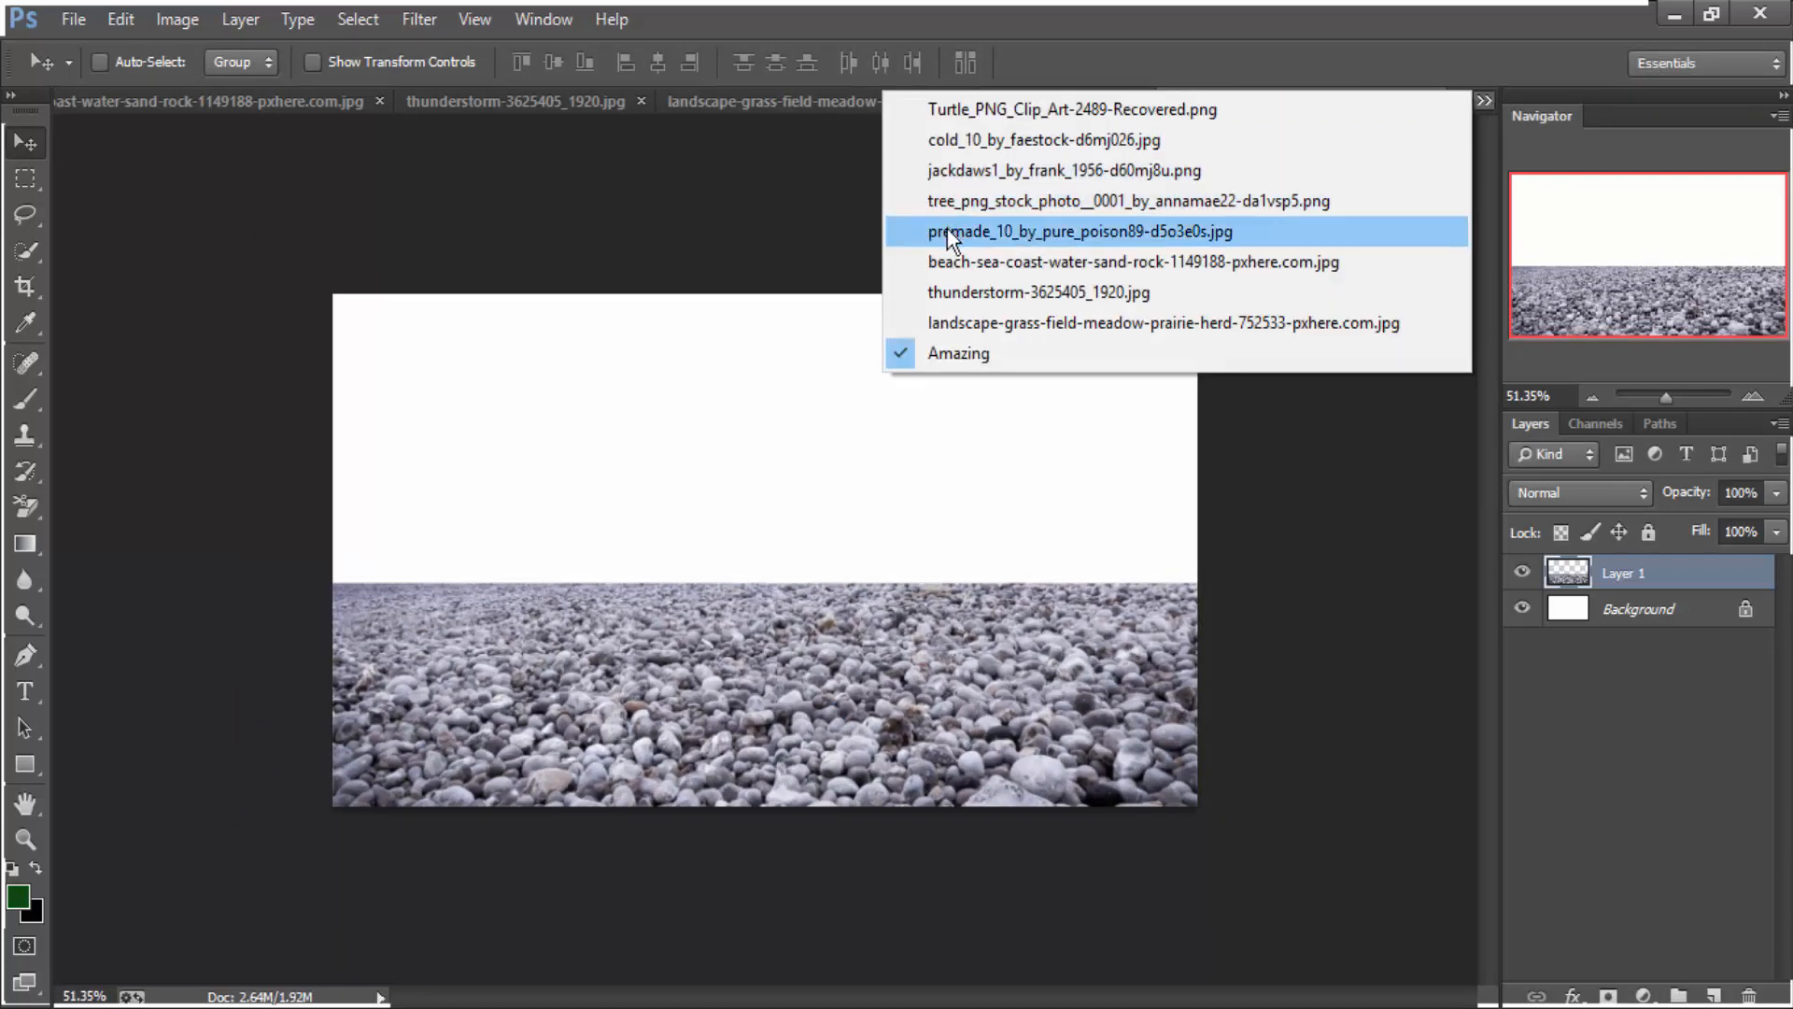
pyautogui.click(971, 110)
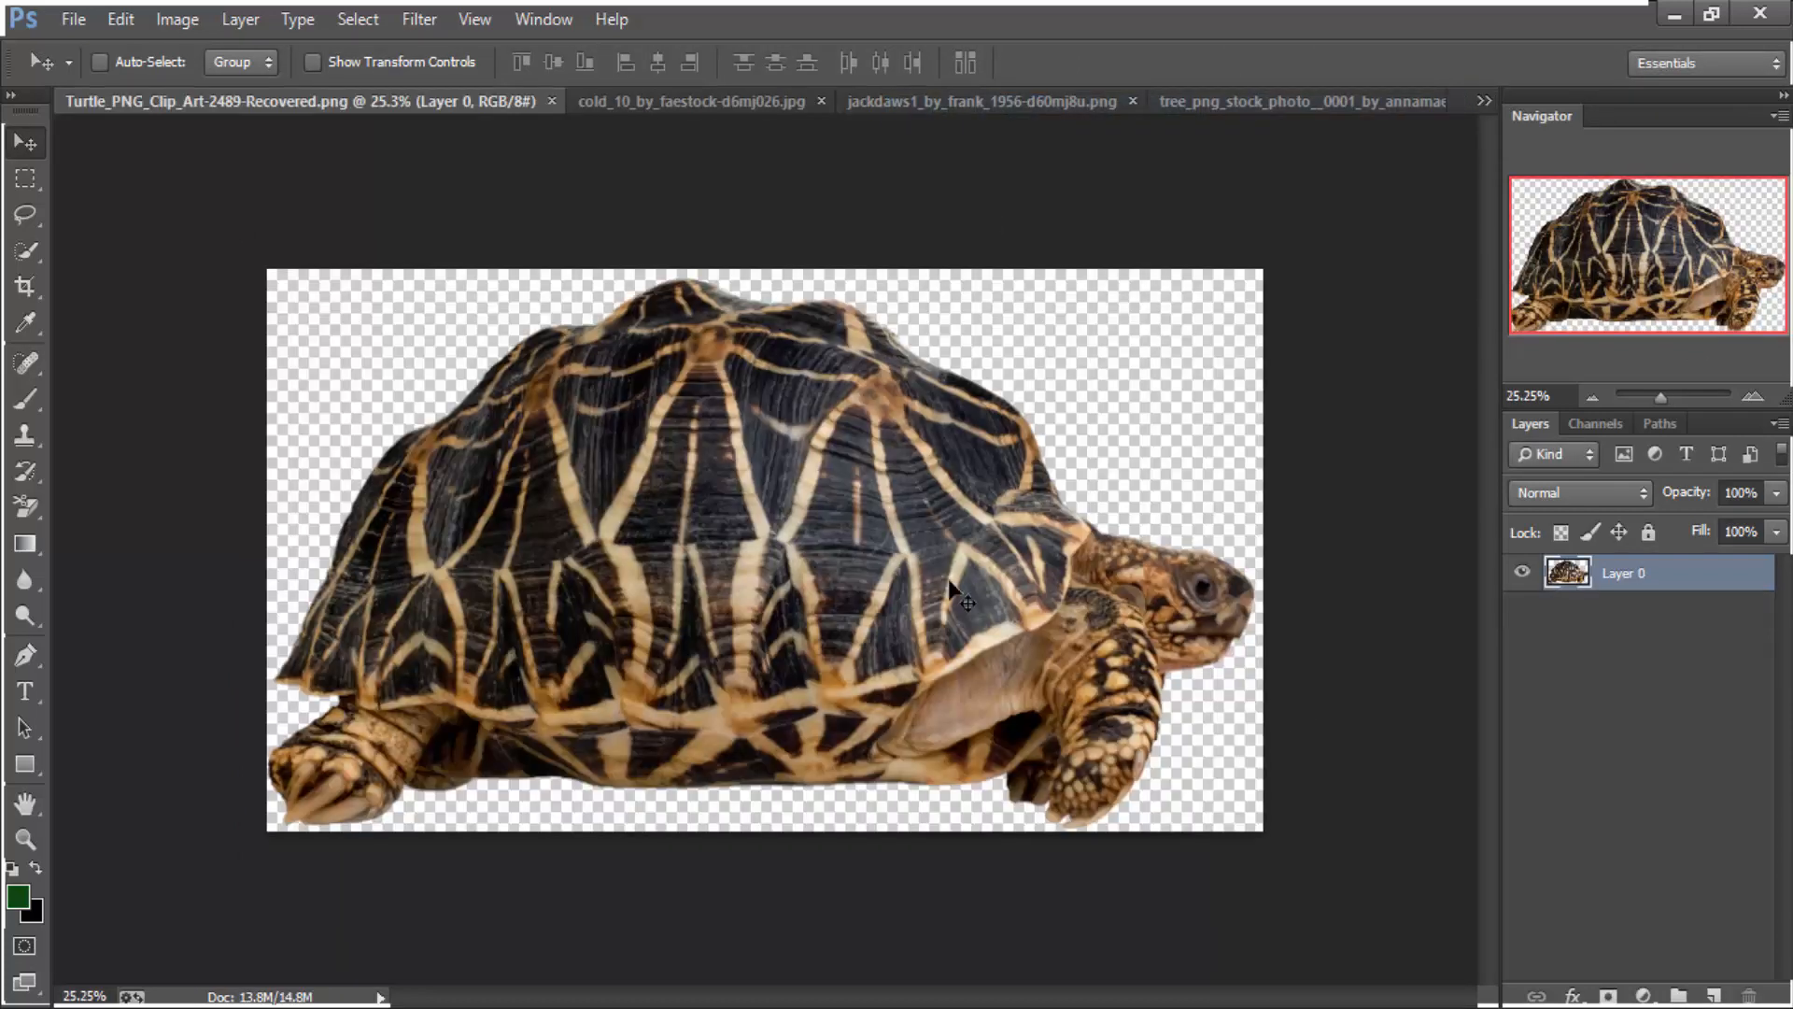
pyautogui.moveTo(877, 558); pyautogui.dragTo(638, 639)
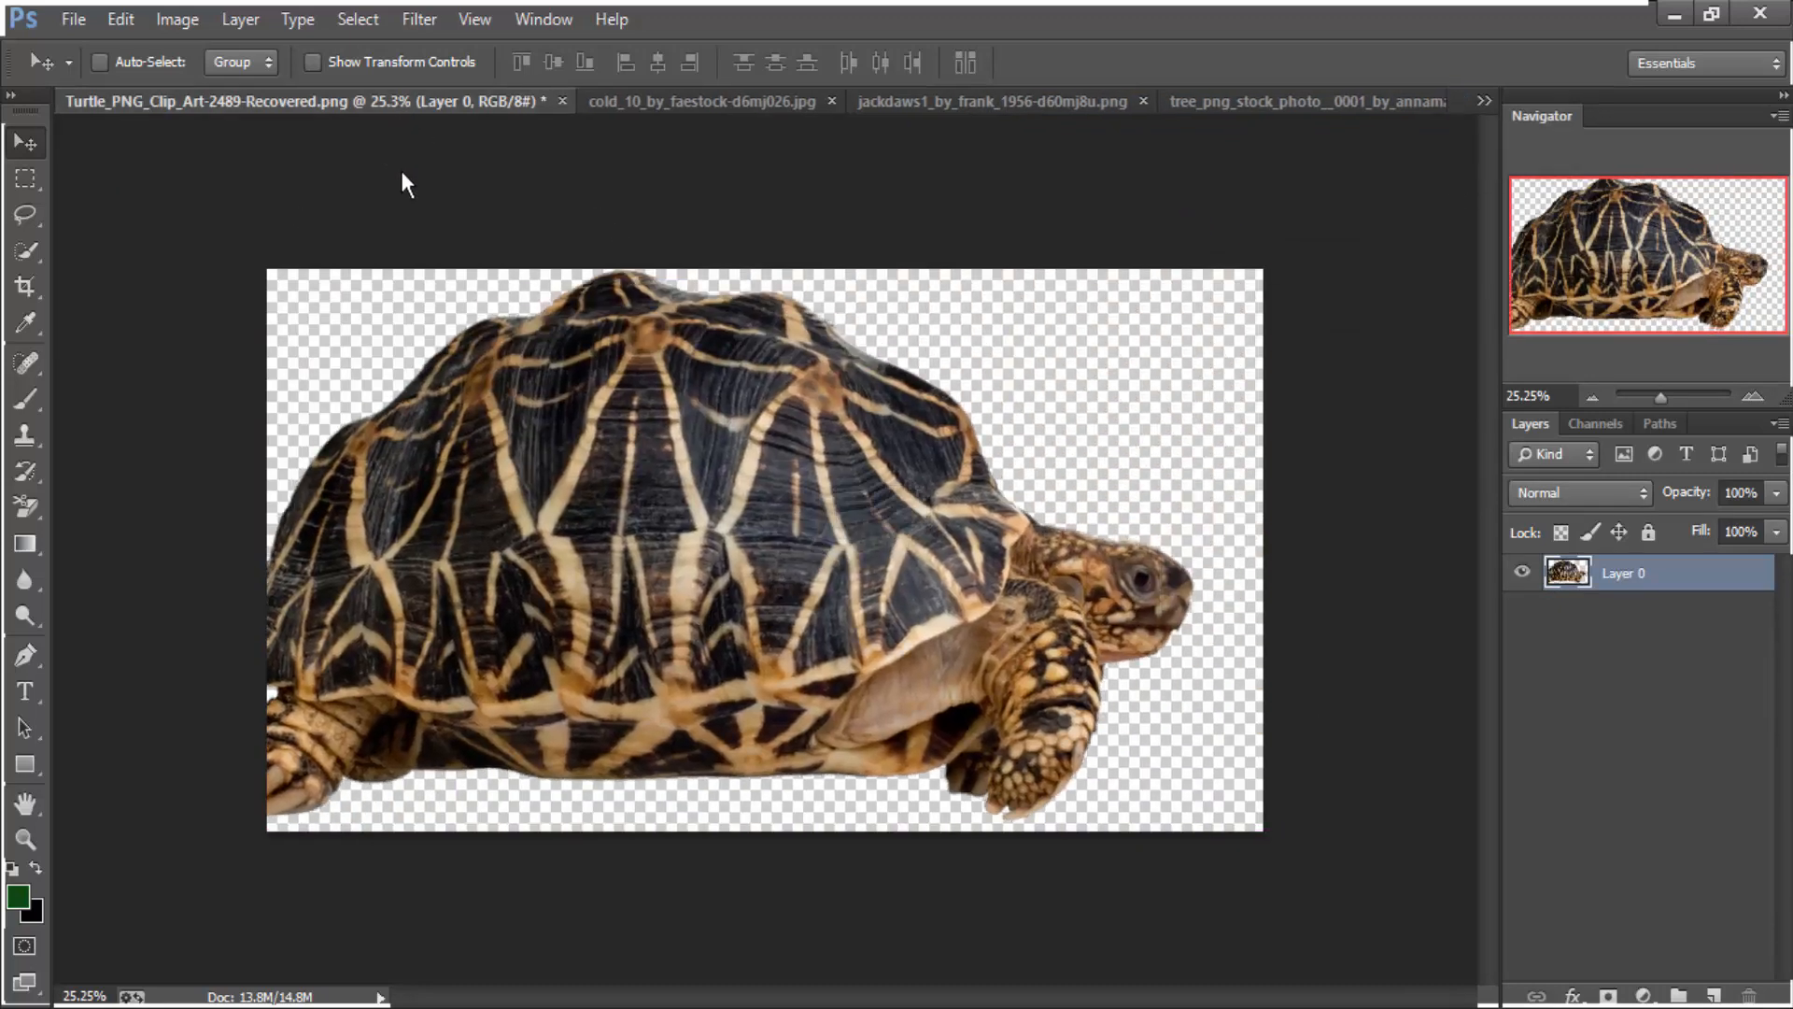
pyautogui.moveTo(400, 101); pyautogui.dragTo(420, 248)
pyautogui.moveTo(594, 602); pyautogui.dragTo(1137, 609)
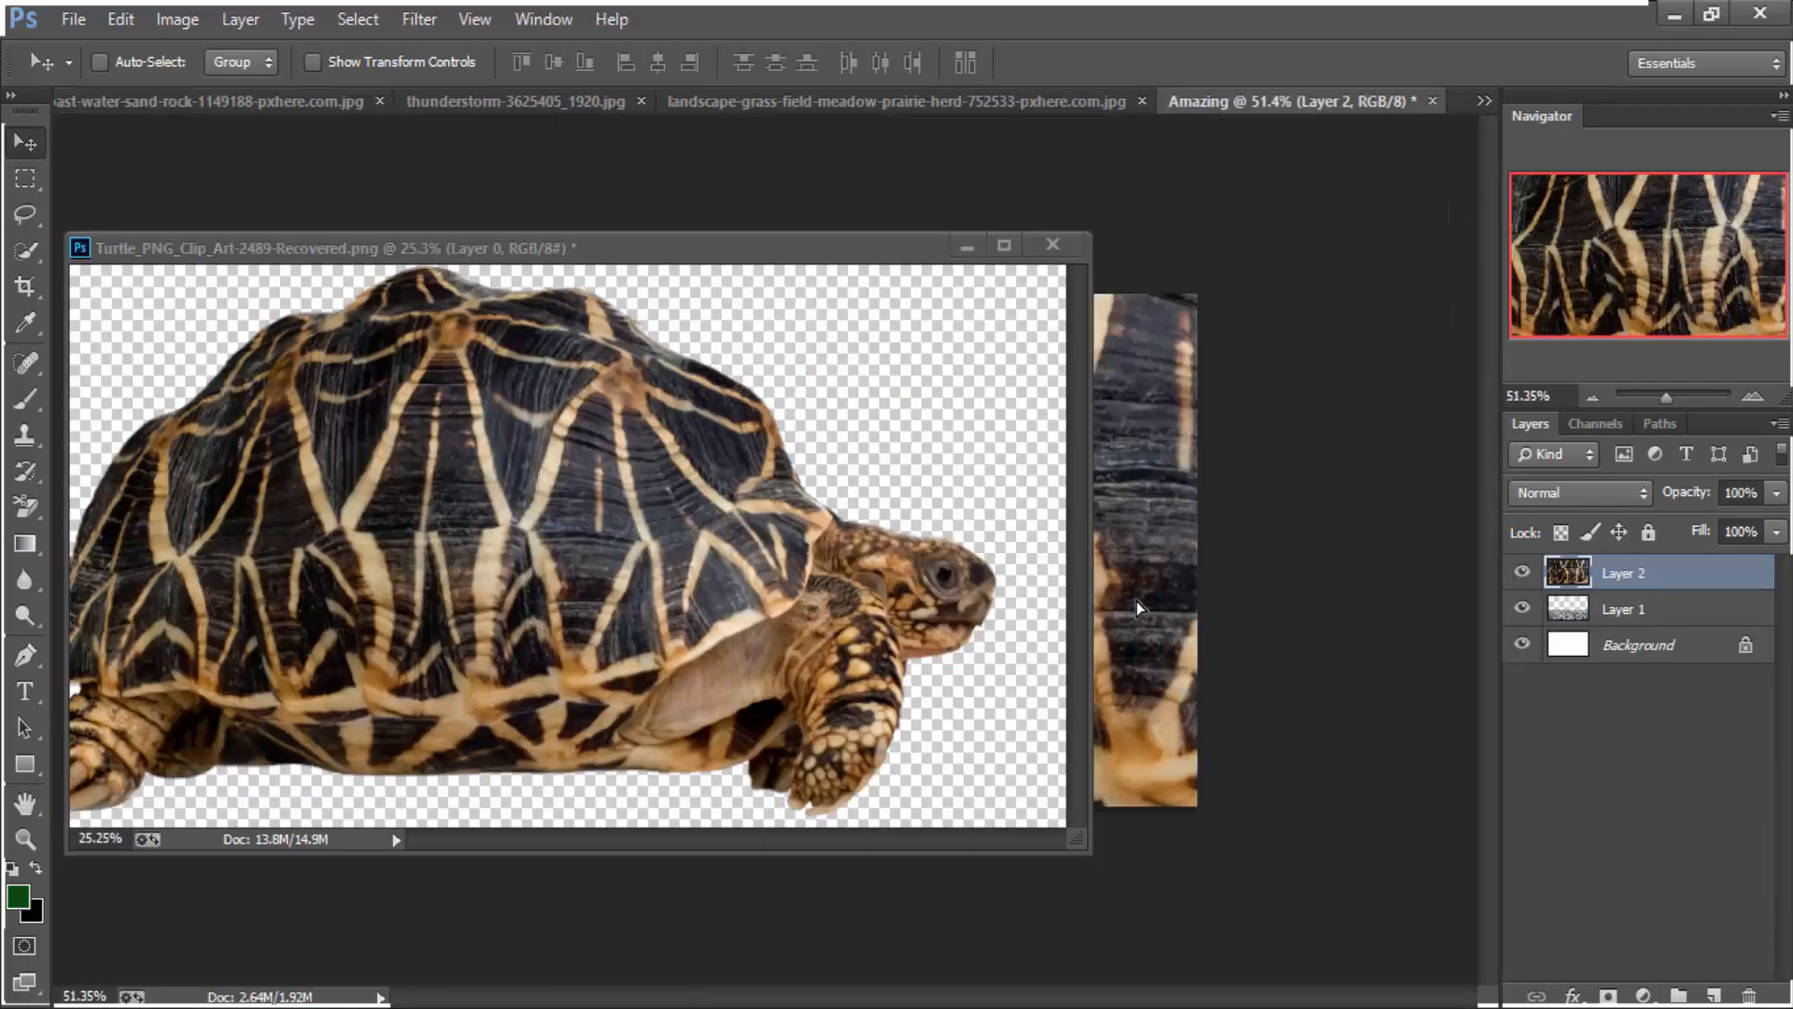
pyautogui.click(1053, 245)
pyautogui.click(905, 408)
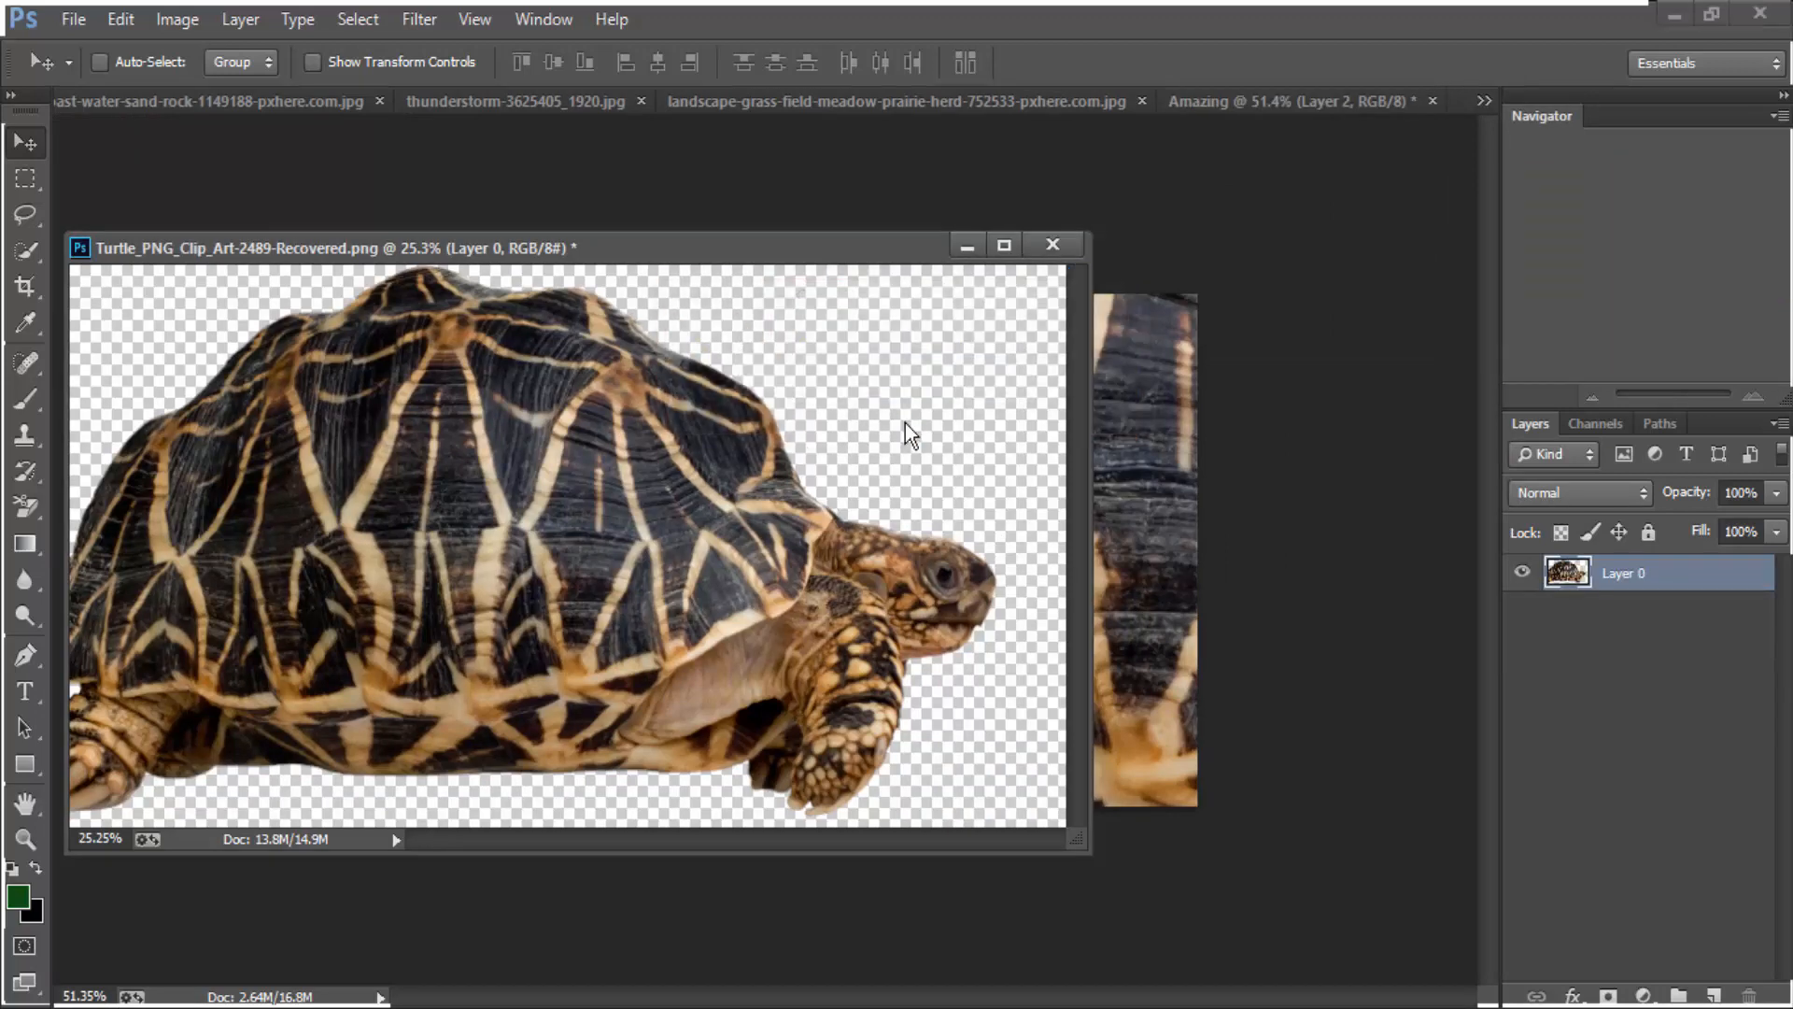
# Scale the turtle layer to about 25% and place it on the pebbles near the middle of the canvas
pyautogui.hotkey('ctrl', 't')
pyautogui.hotkey('ctrl', '0')
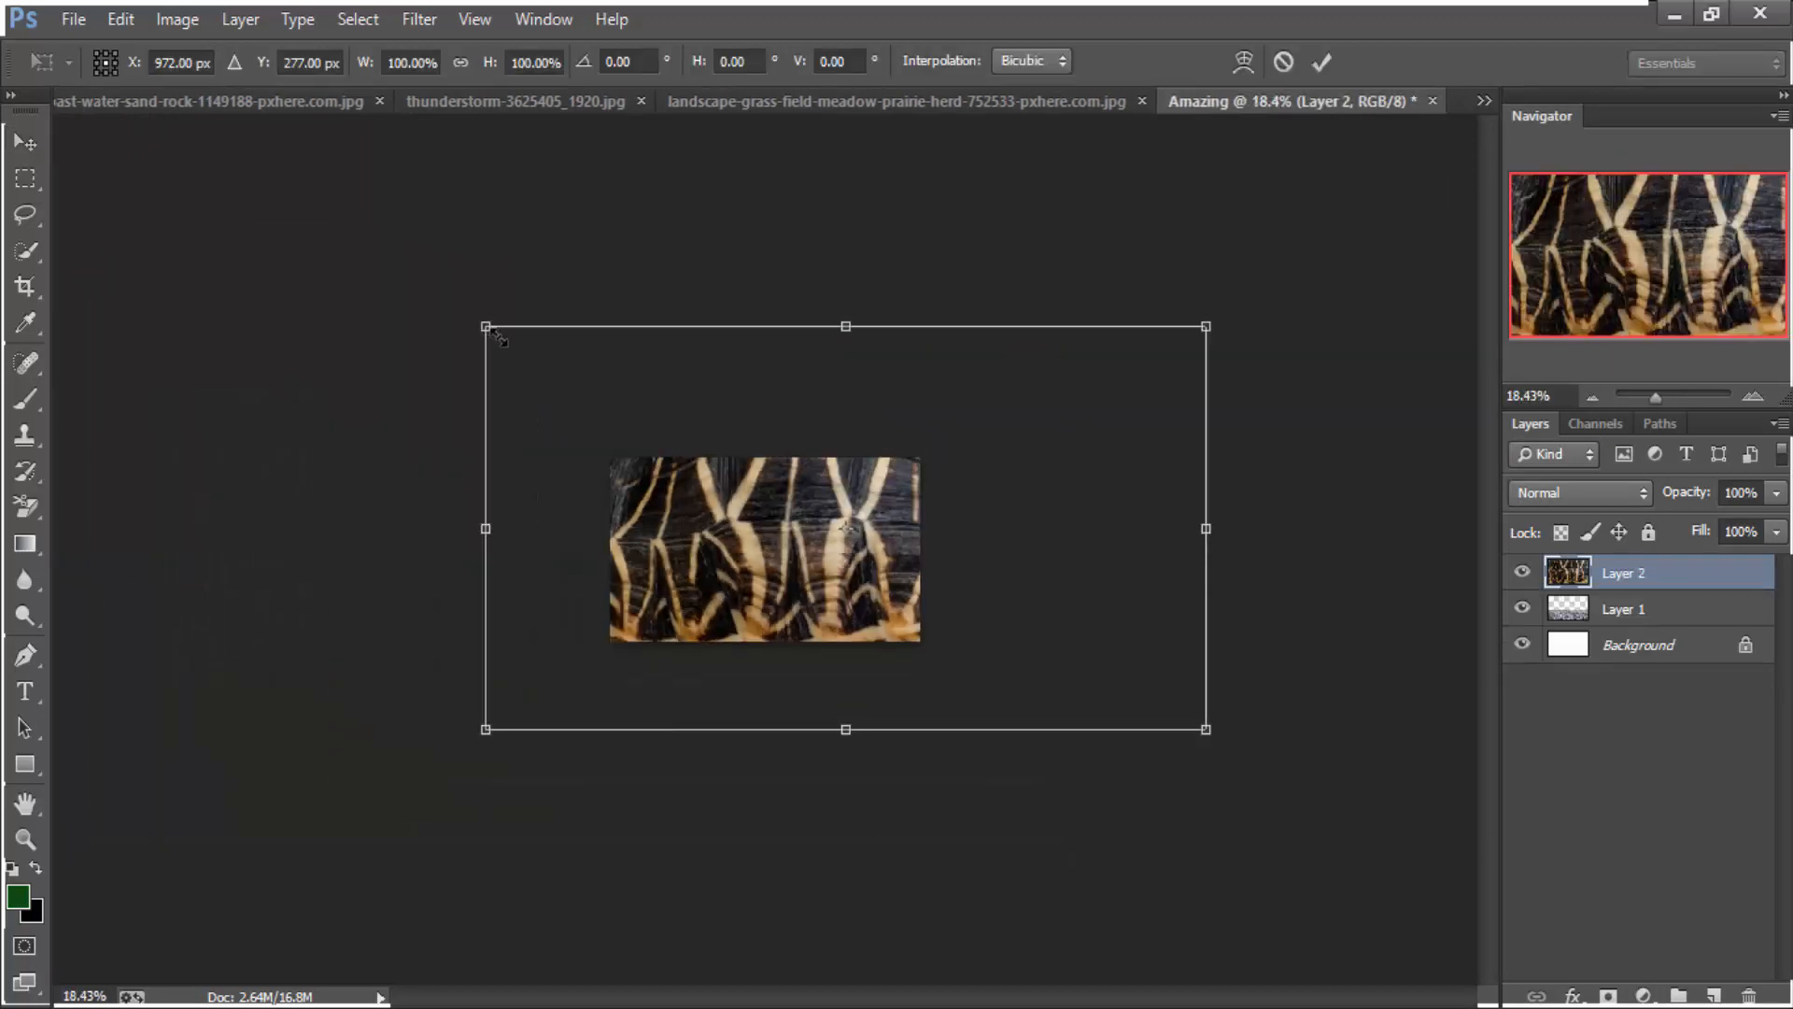
pyautogui.moveTo(500, 339); pyautogui.dragTo(719, 459)
pyautogui.moveTo(849, 549); pyautogui.dragTo(798, 572)
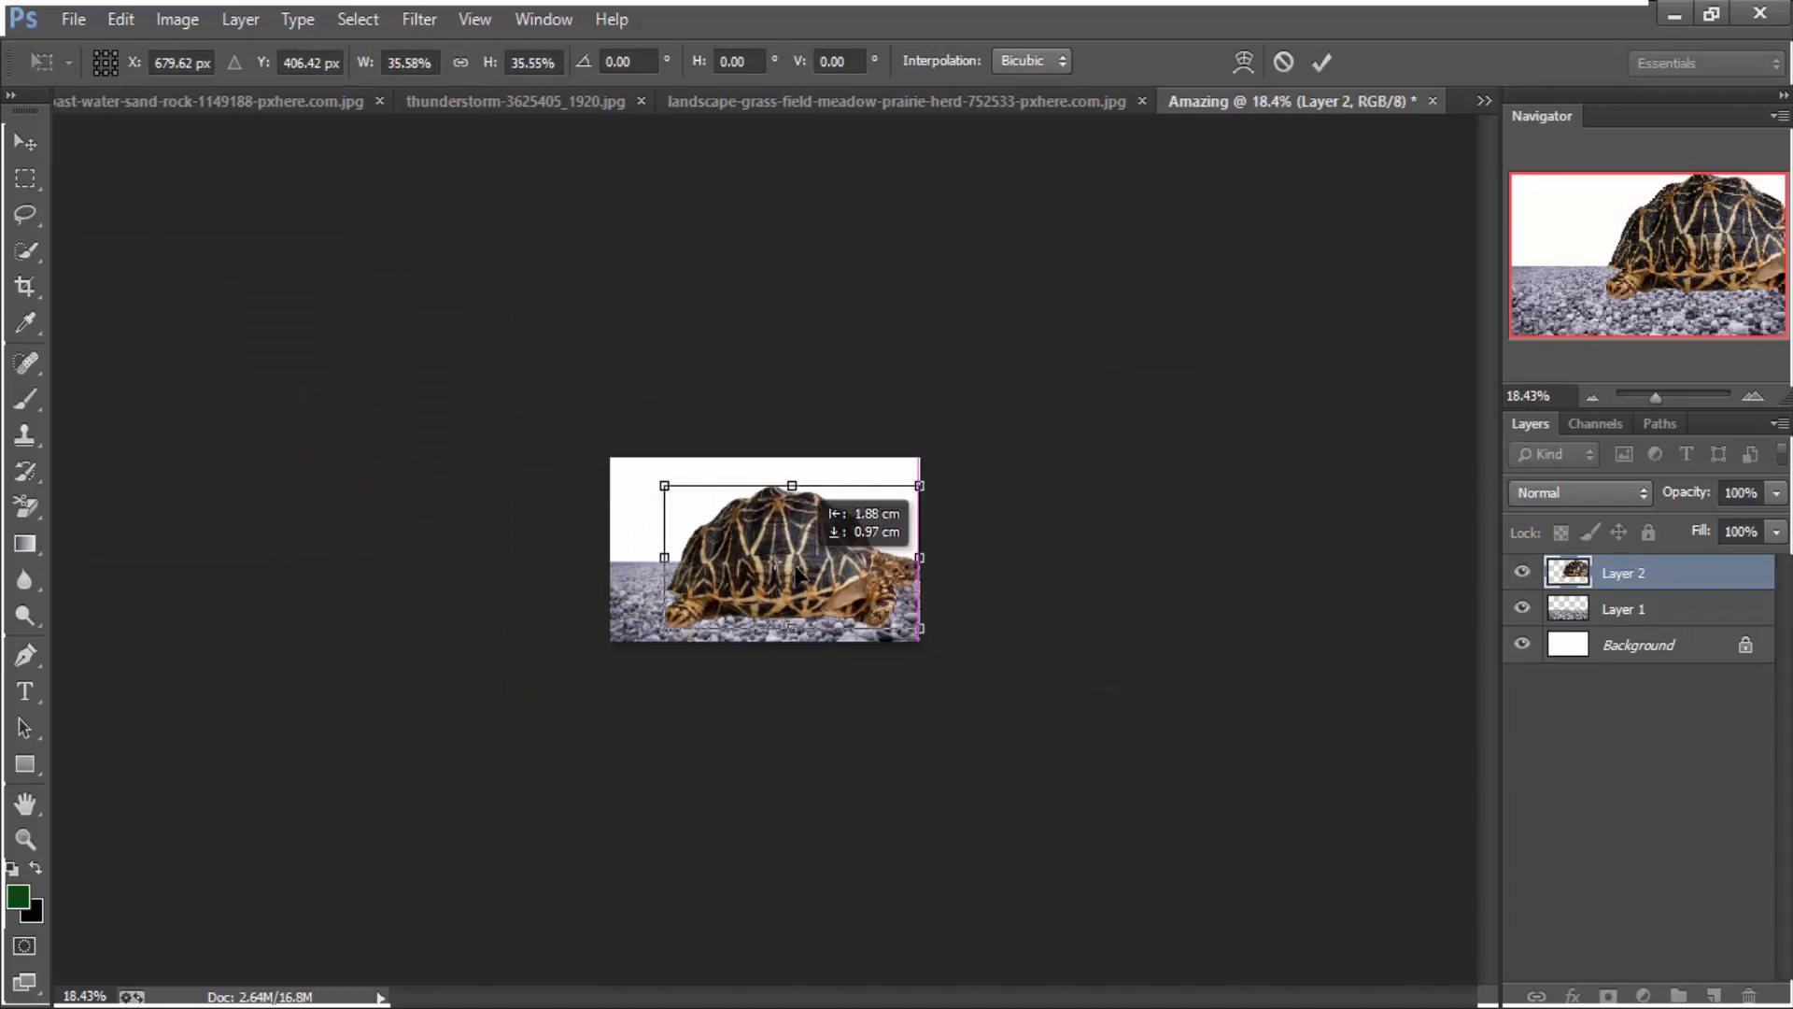
pyautogui.hotkey('ctrl', '+')
pyautogui.hotkey('ctrl', '+')
pyautogui.moveTo(556, 418); pyautogui.dragTo(618, 472)
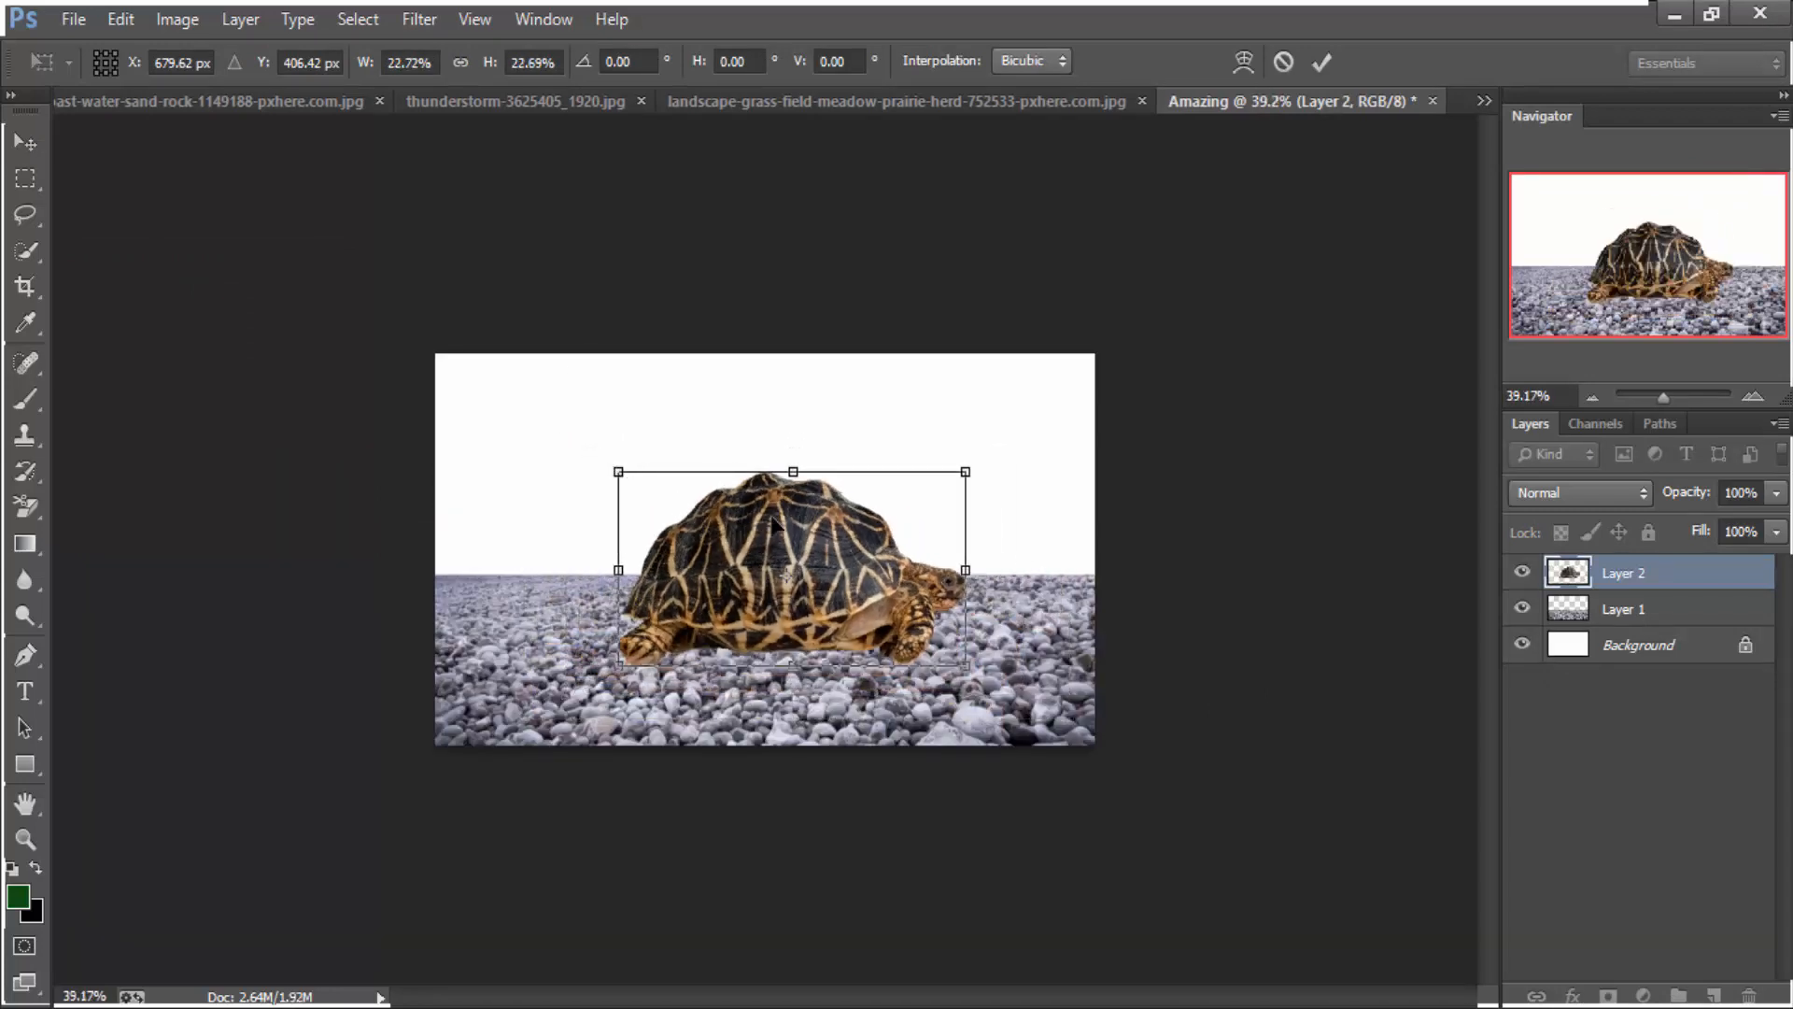
pyautogui.moveTo(772, 519); pyautogui.dragTo(748, 532)
pyautogui.moveTo(942, 678); pyautogui.dragTo(960, 689)
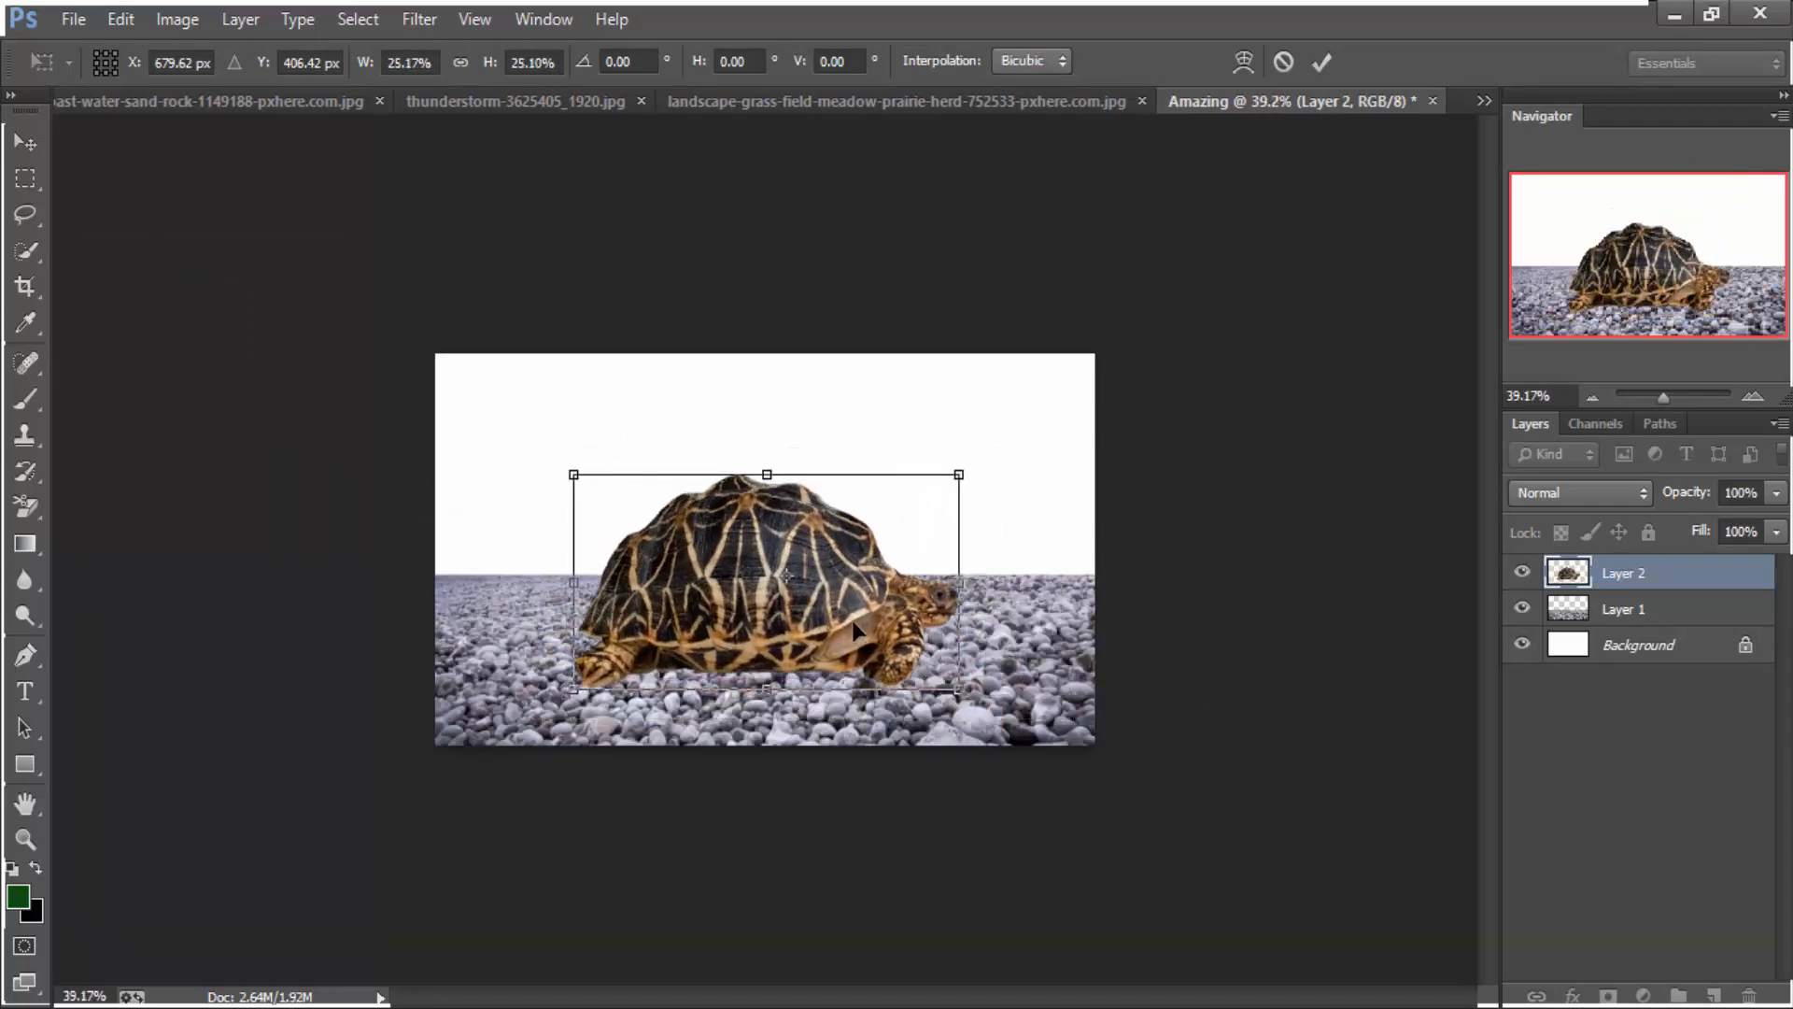
pyautogui.hotkey('ctrl', '+')
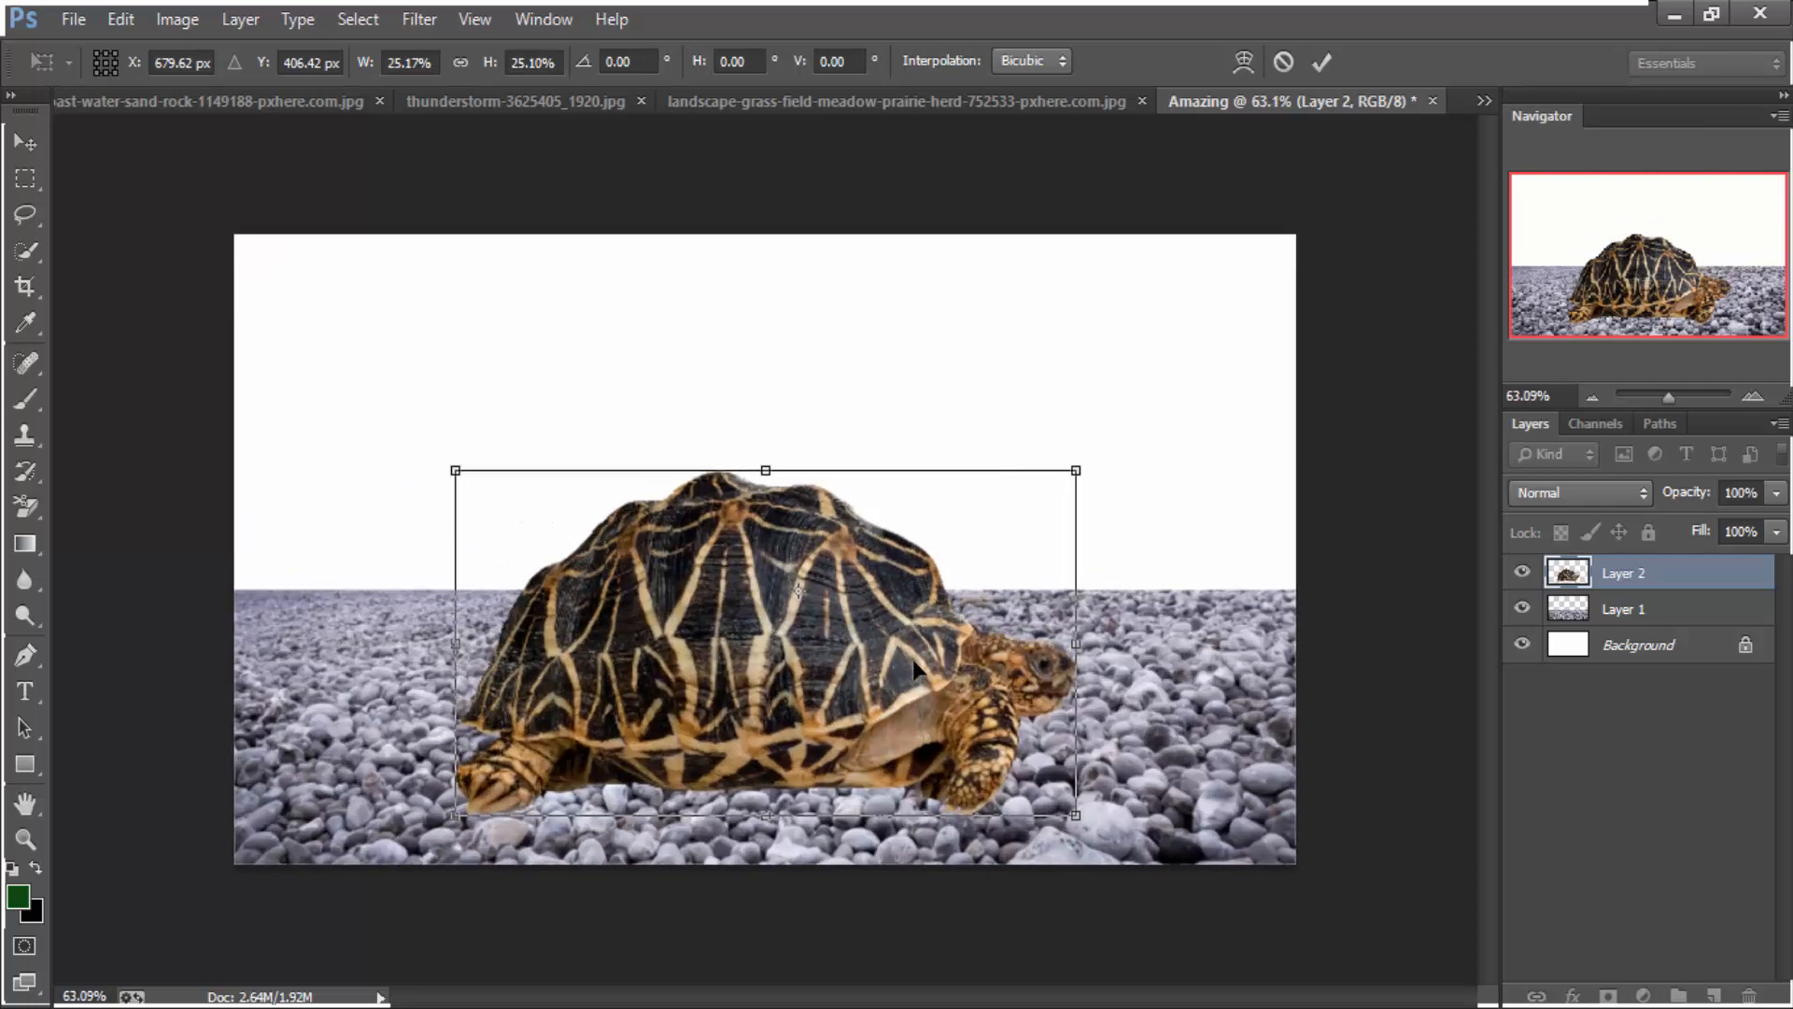
pyautogui.hotkey('ctrl', '-')
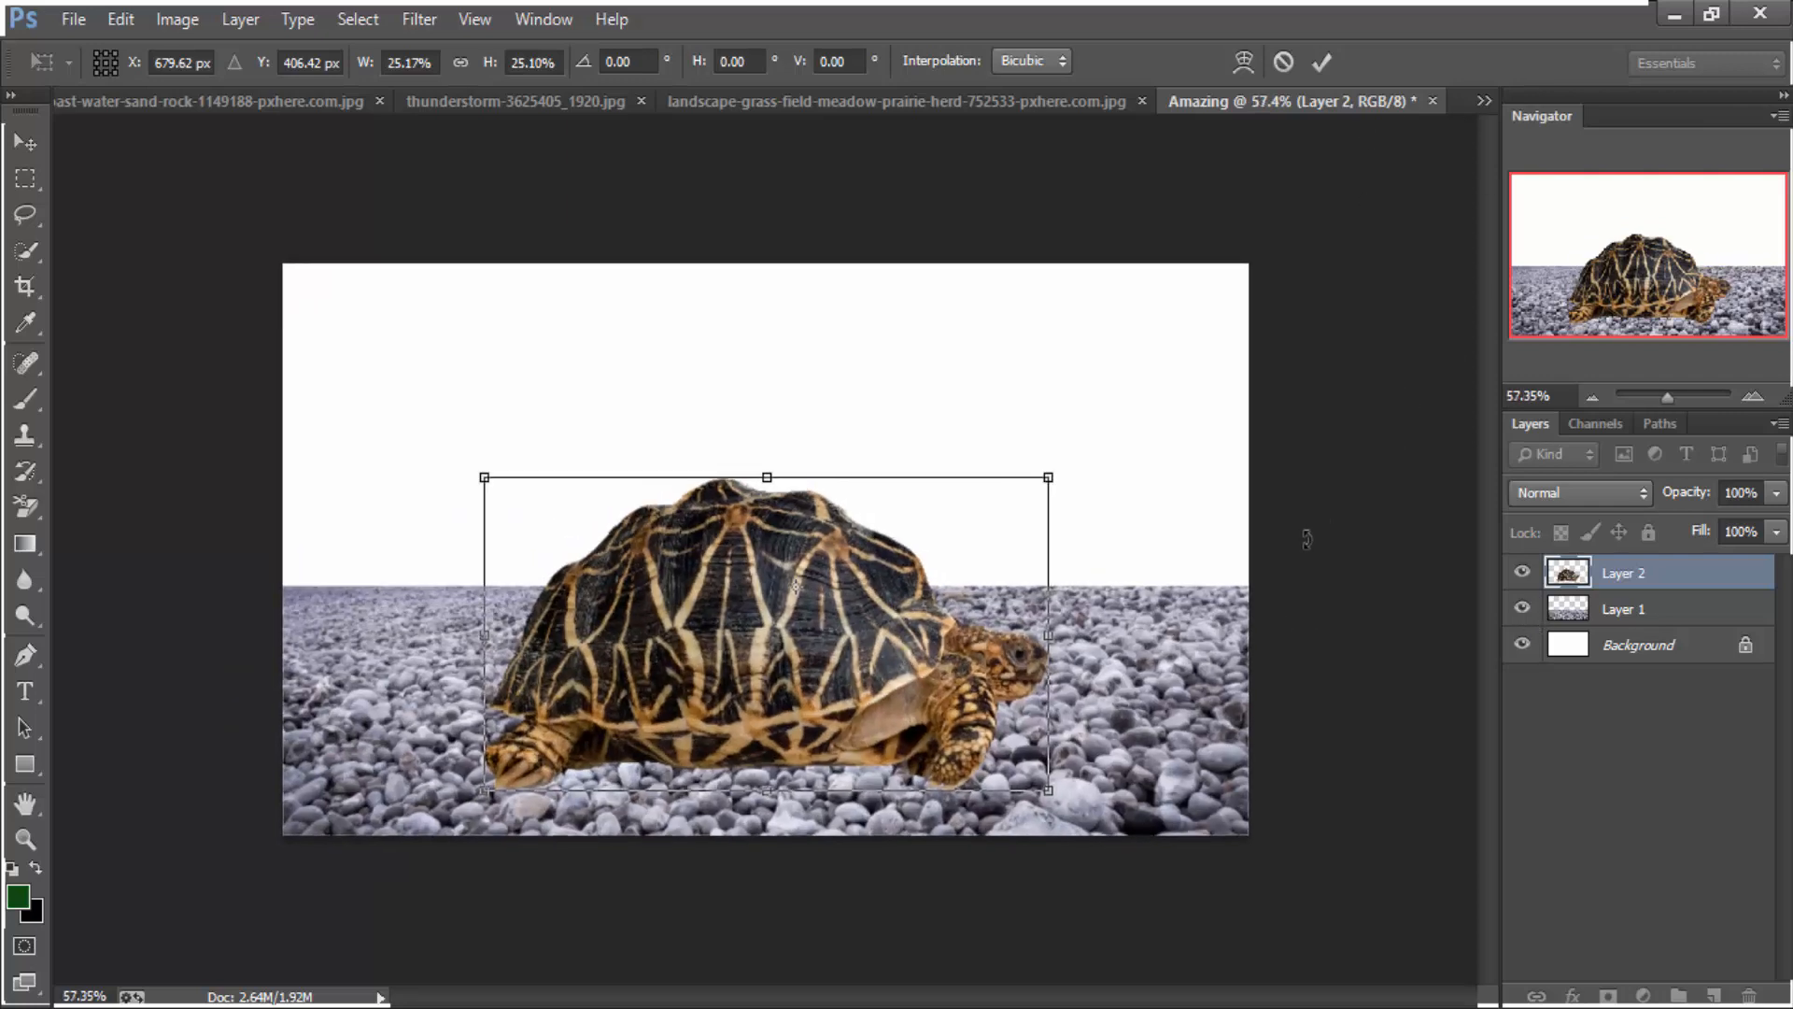
pyautogui.press('Return')
# Copy the stormy sky from thunderstorm-3625405_1920.jpg into the Amazing document as a new layer
pyautogui.click(1478, 100)
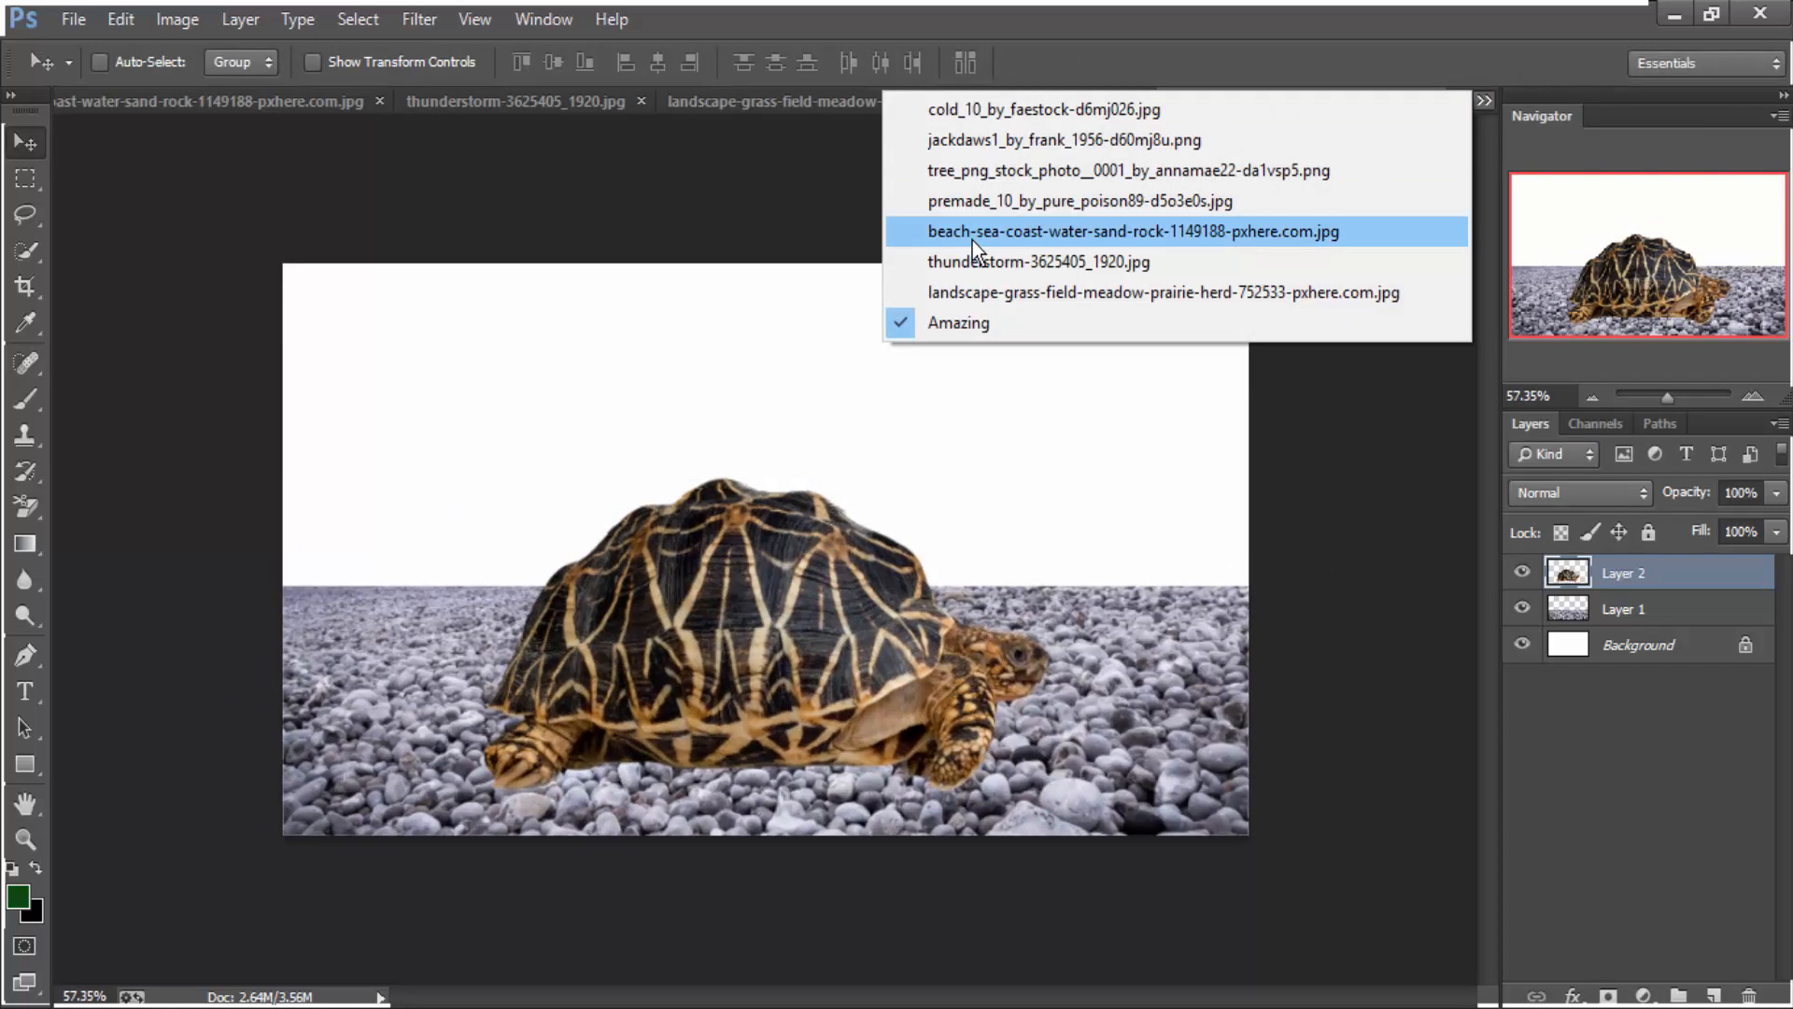
pyautogui.click(973, 239)
pyautogui.click(1482, 100)
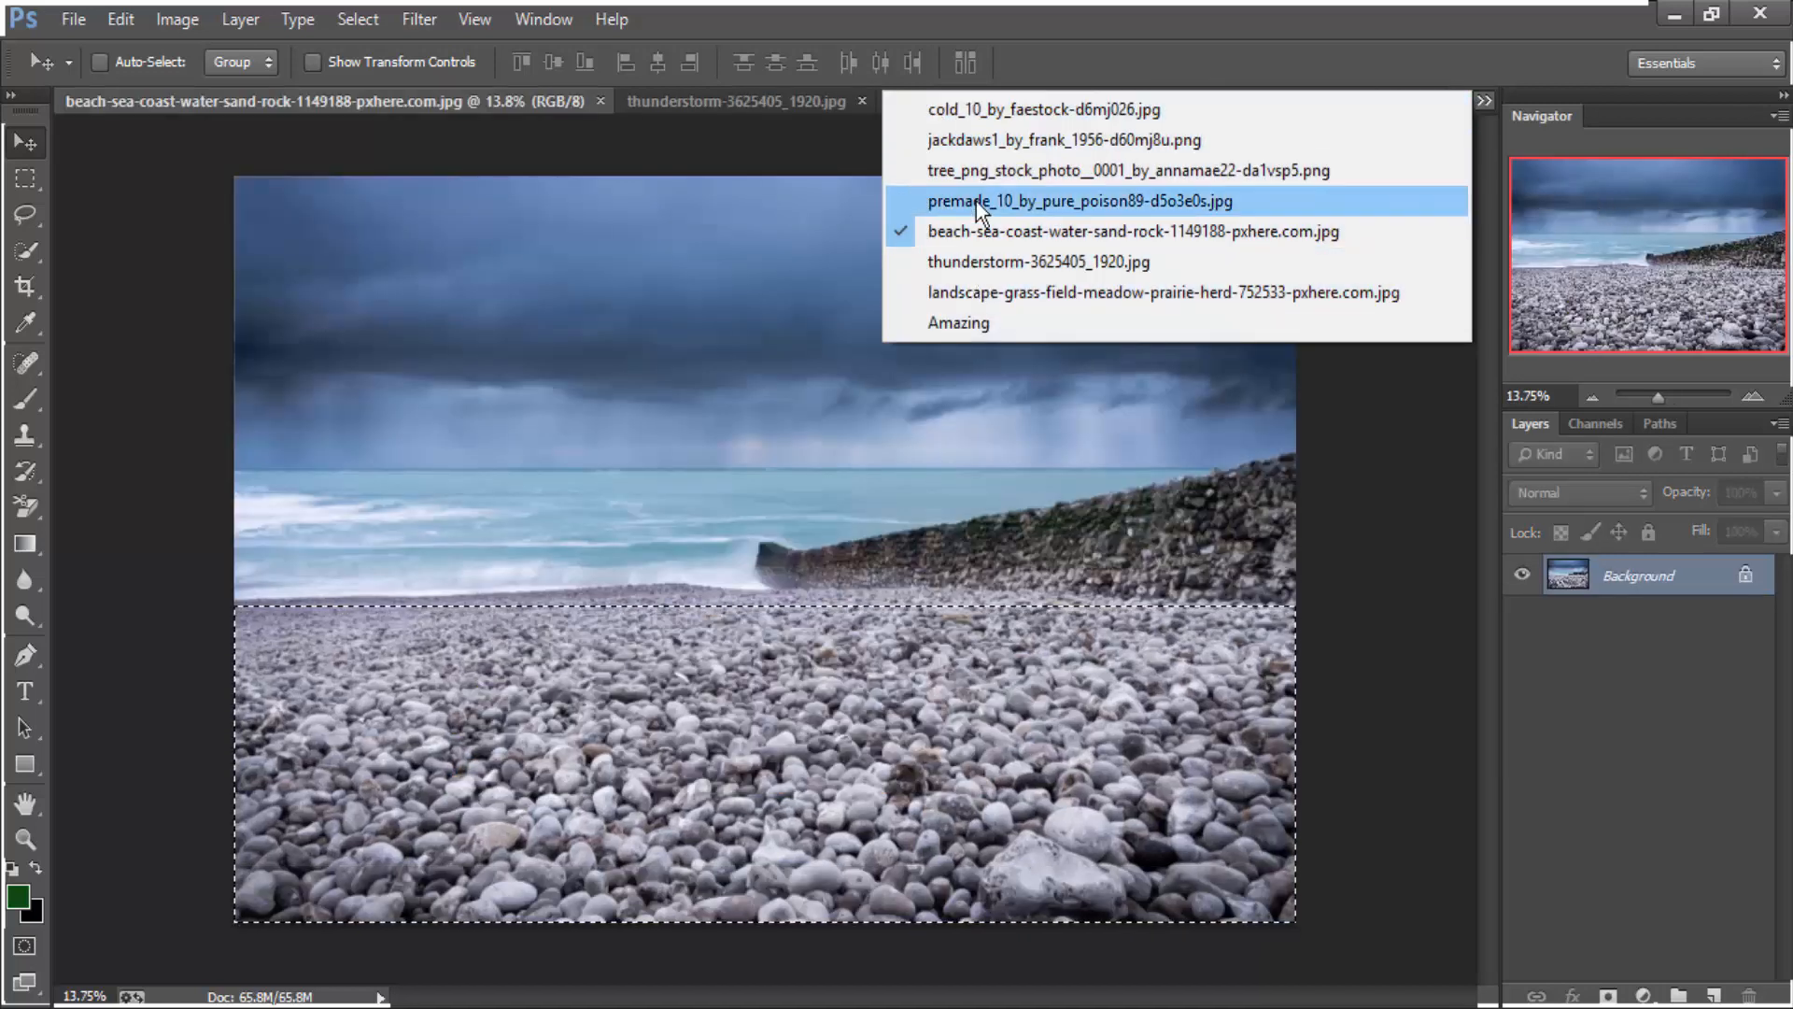
pyautogui.click(977, 292)
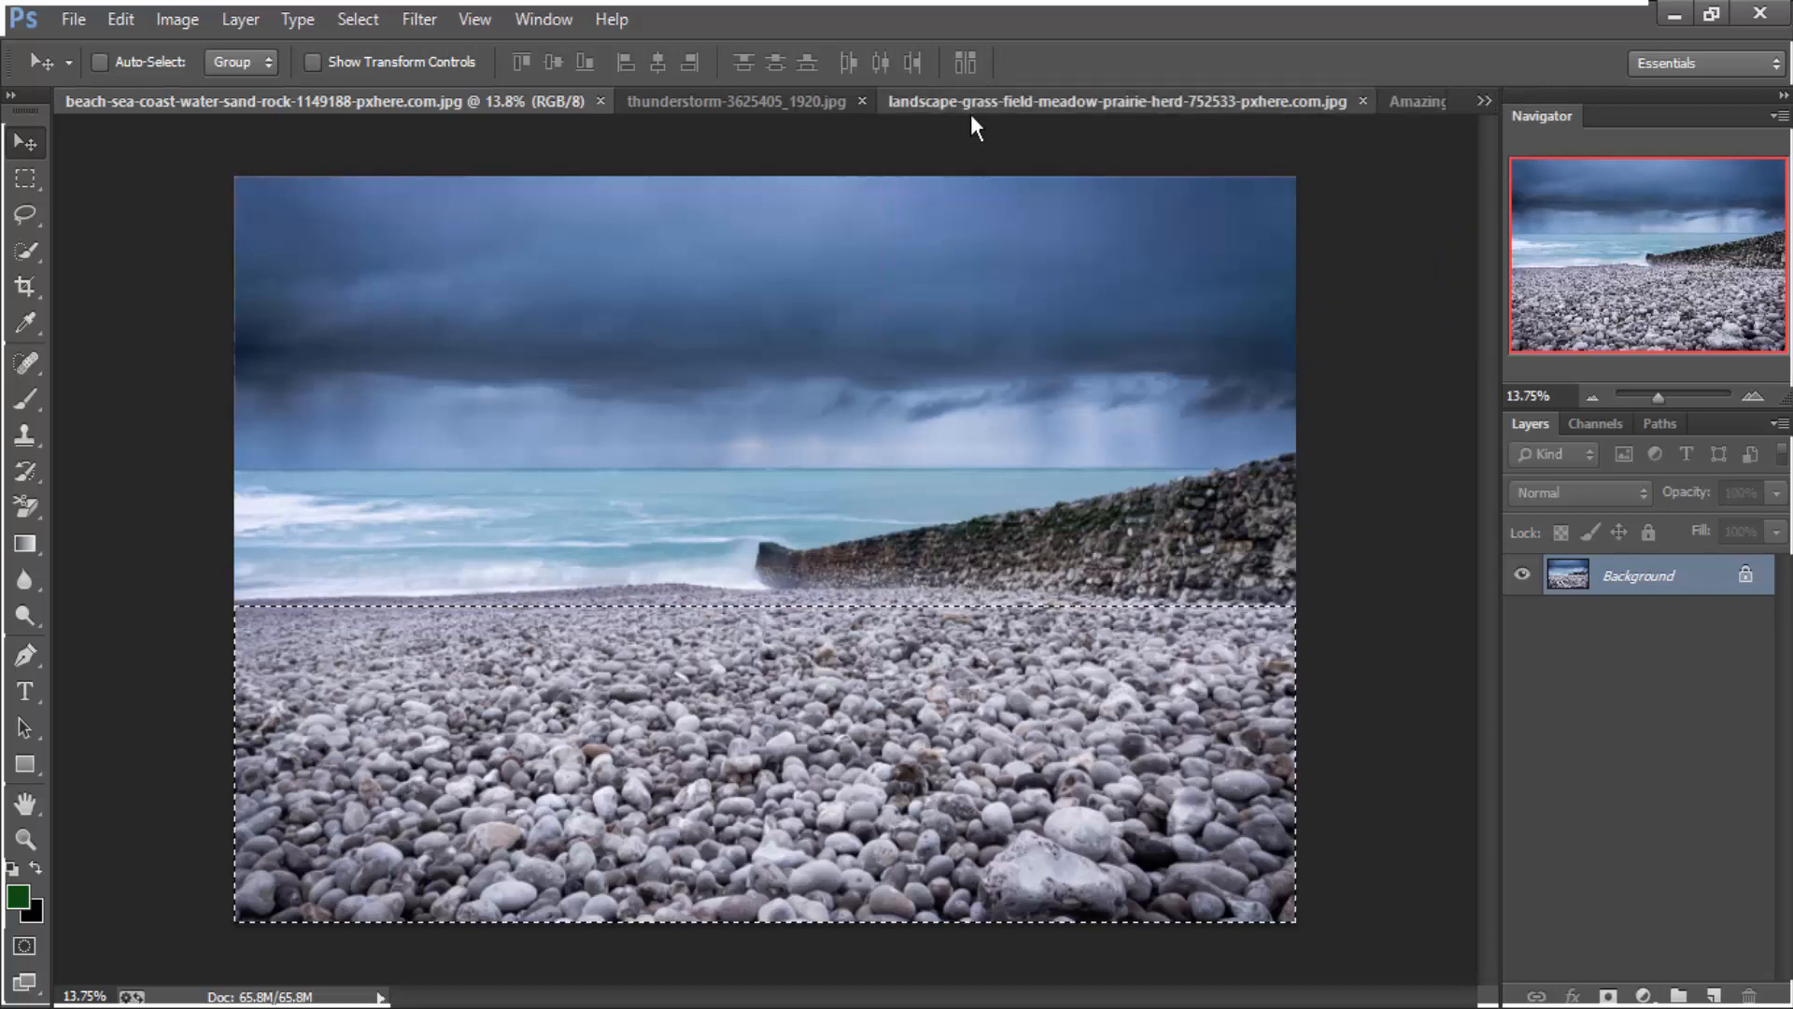
pyautogui.click(674, 101)
pyautogui.click(396, 101)
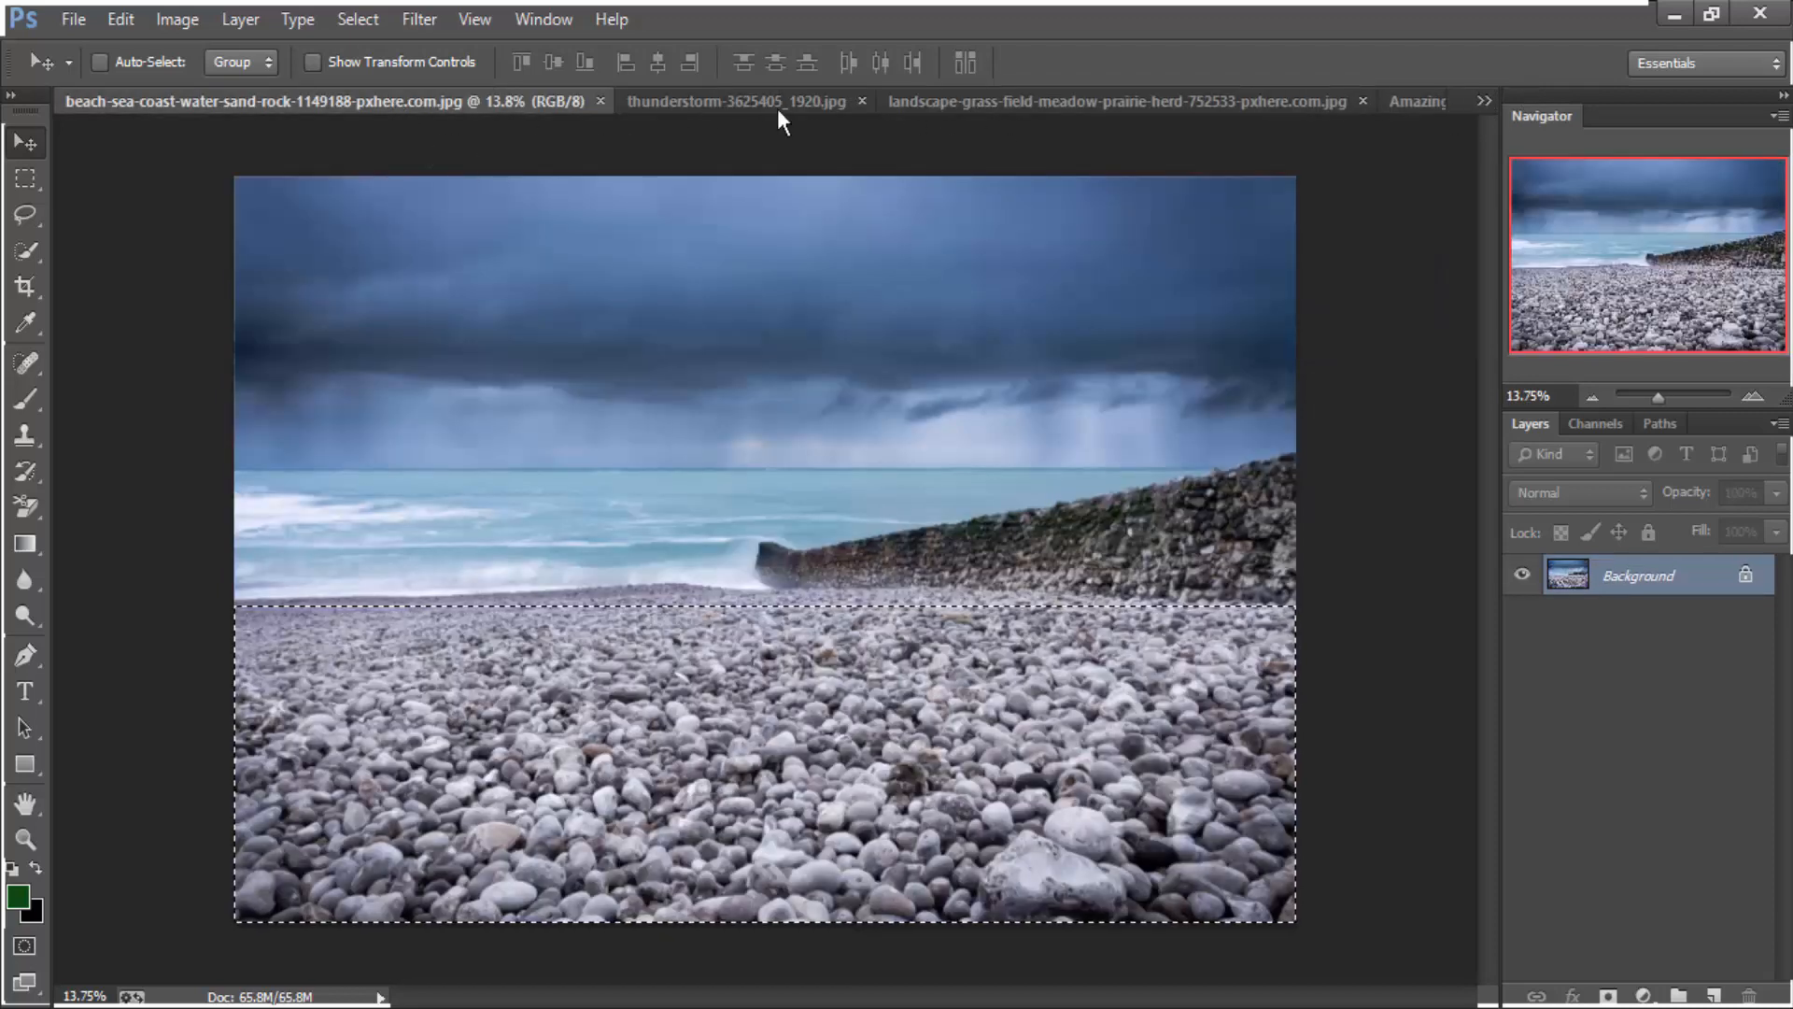
pyautogui.click(782, 105)
pyautogui.moveTo(837, 517); pyautogui.dragTo(760, 461)
# Resize the stormy sky layer to about 66.67% wide and 57.69% high so it spans the canvas width along the upper edge
pyautogui.hotkey('ctrl', 't')
pyautogui.hotkey('ctrl', '0')
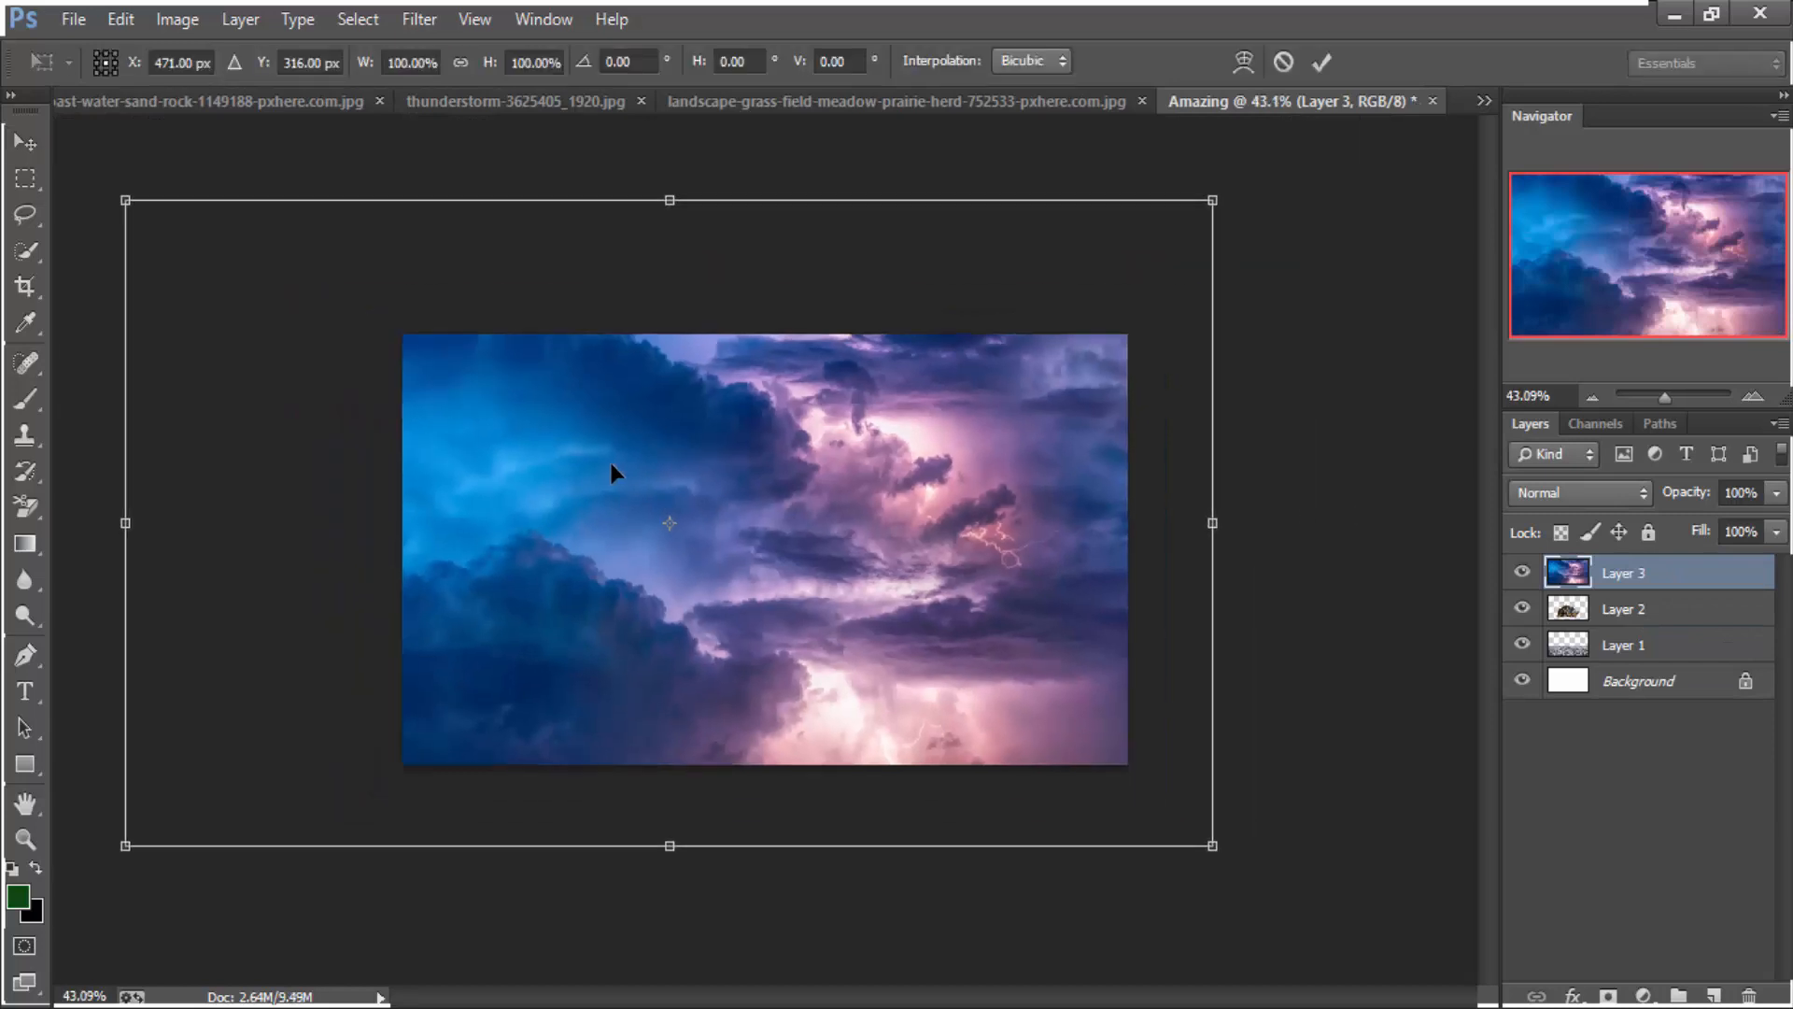
pyautogui.moveTo(270, 288); pyautogui.dragTo(429, 373)
pyautogui.moveTo(599, 492); pyautogui.dragTo(686, 499)
pyautogui.moveTo(984, 513); pyautogui.dragTo(1064, 513)
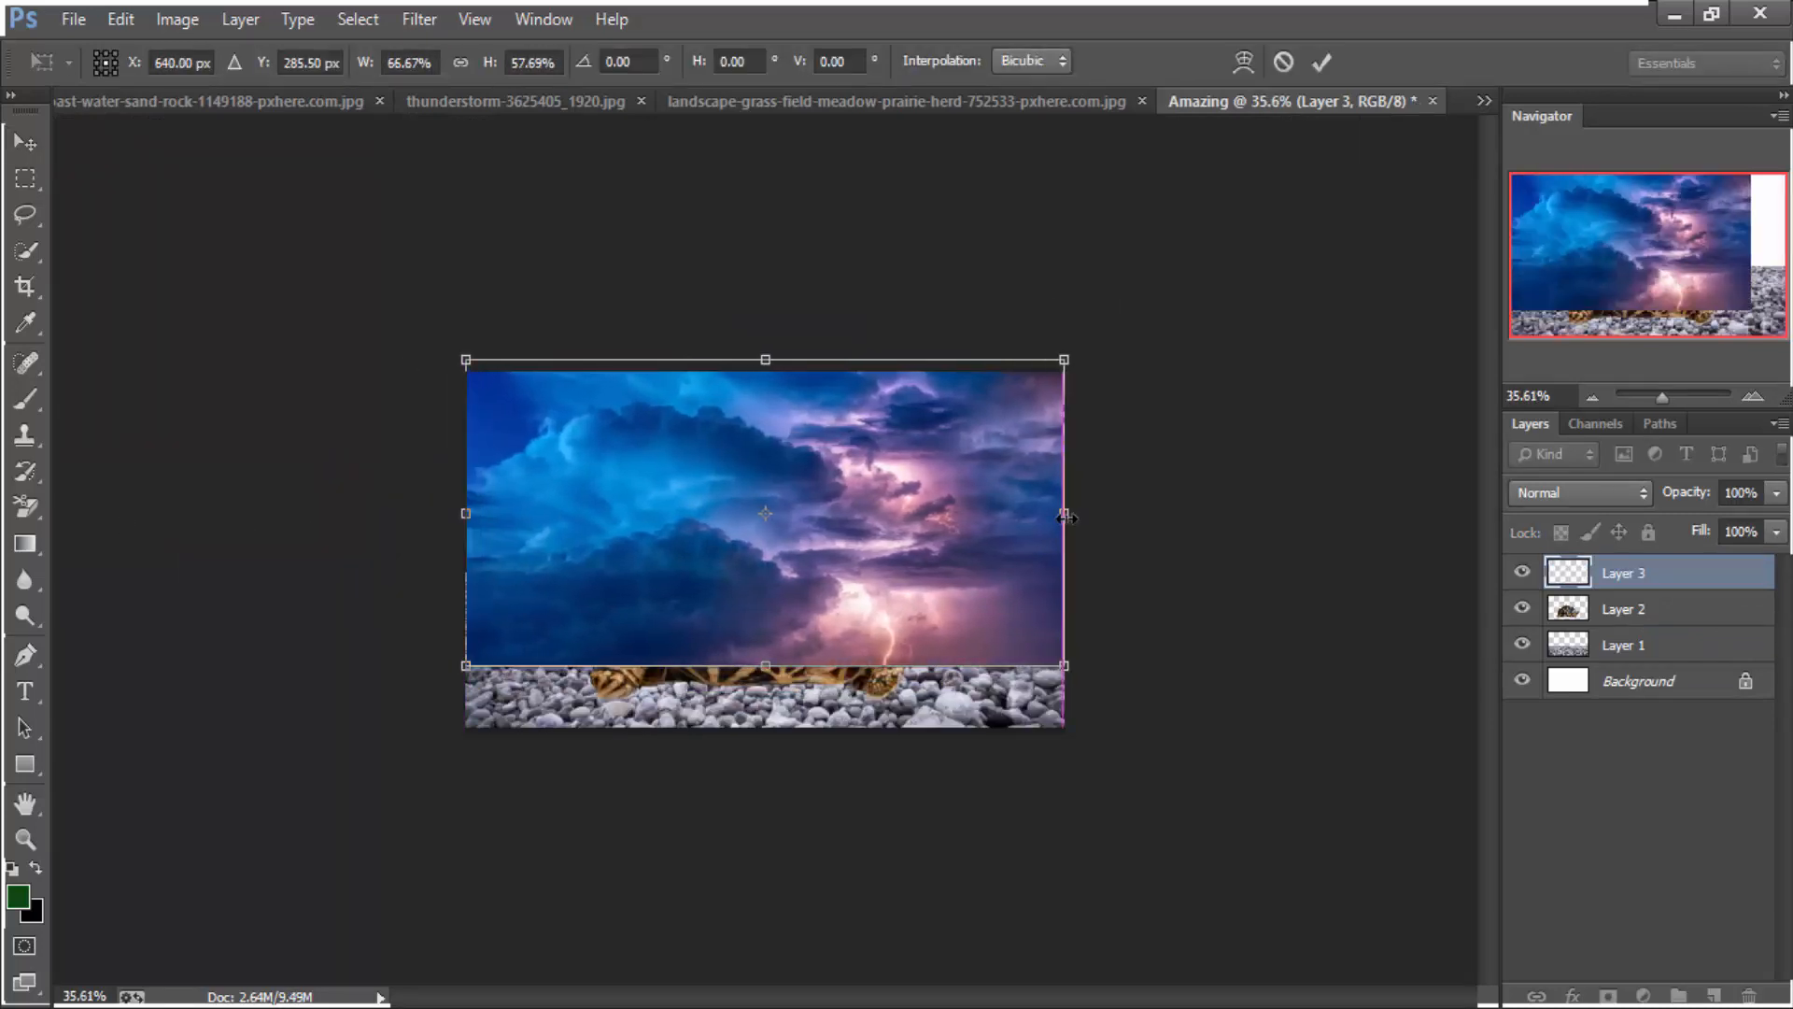
pyautogui.press('Return')
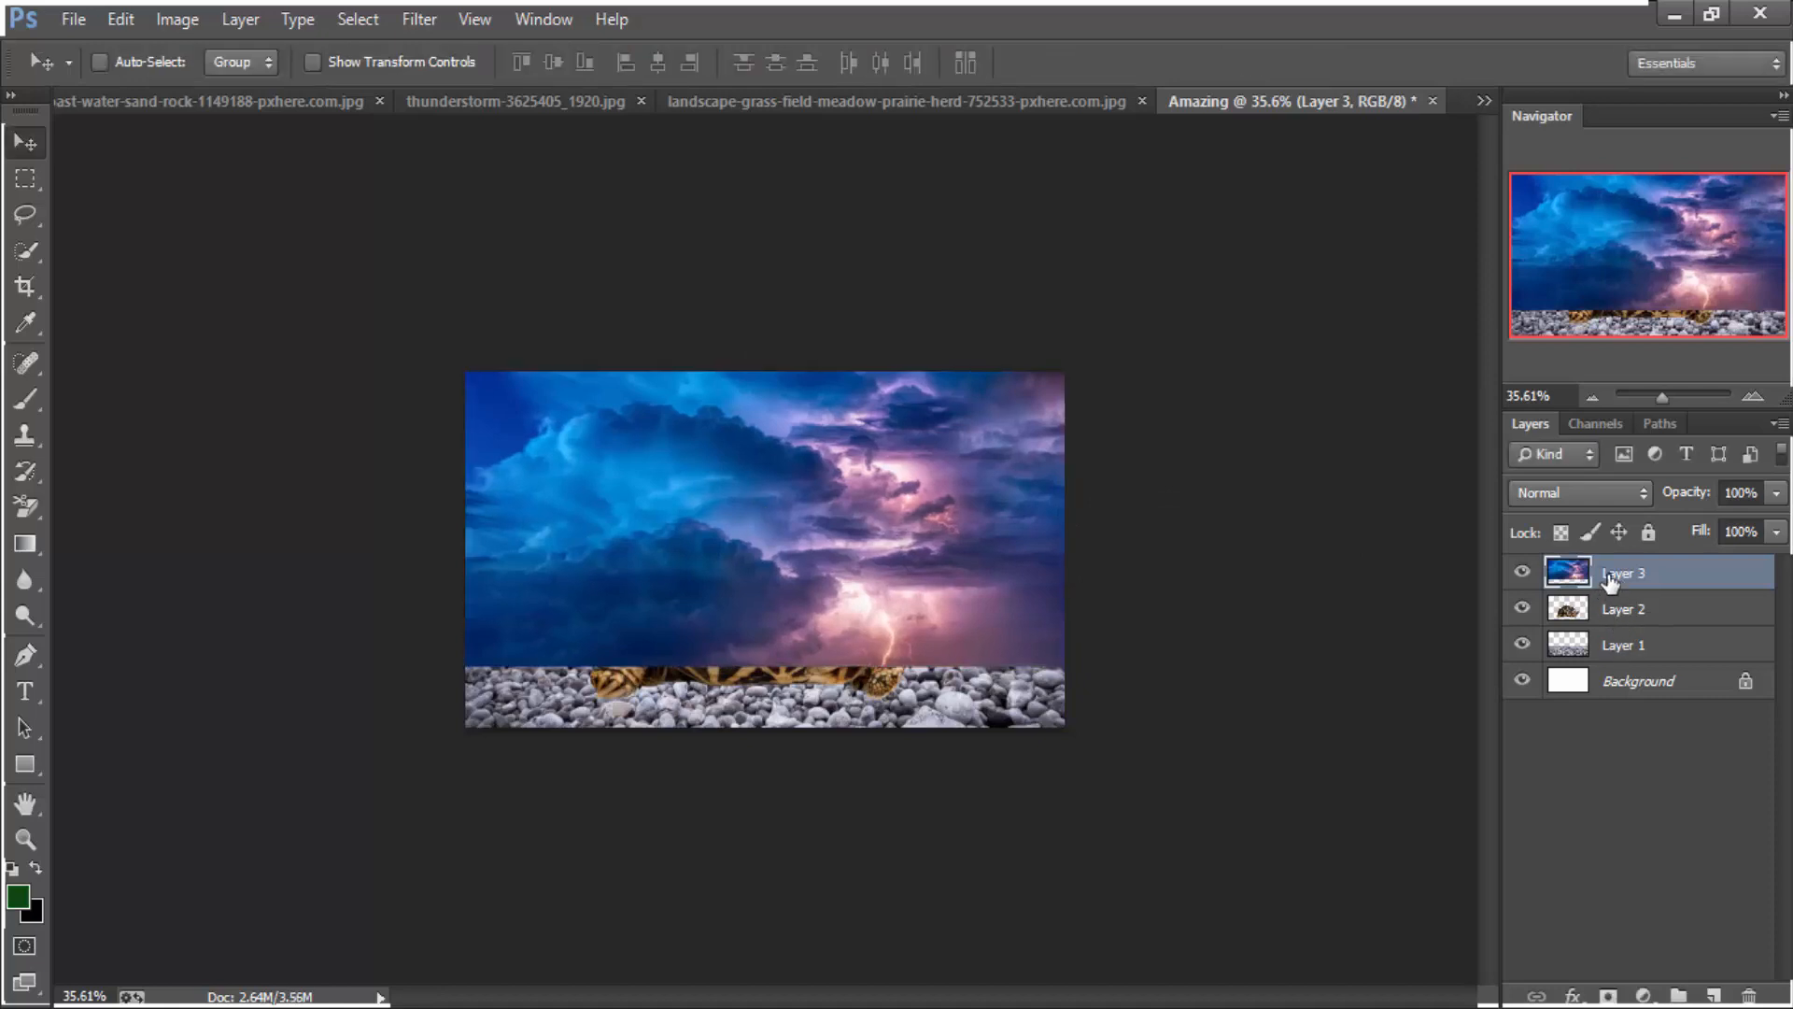
# Move the stormy sky layer below the turtle and pebble layers, just above the Background
pyautogui.moveTo(1617, 582); pyautogui.dragTo(1606, 663)
pyautogui.hotkey('ctrl', '0')
pyautogui.scroll(2, 774, 539)
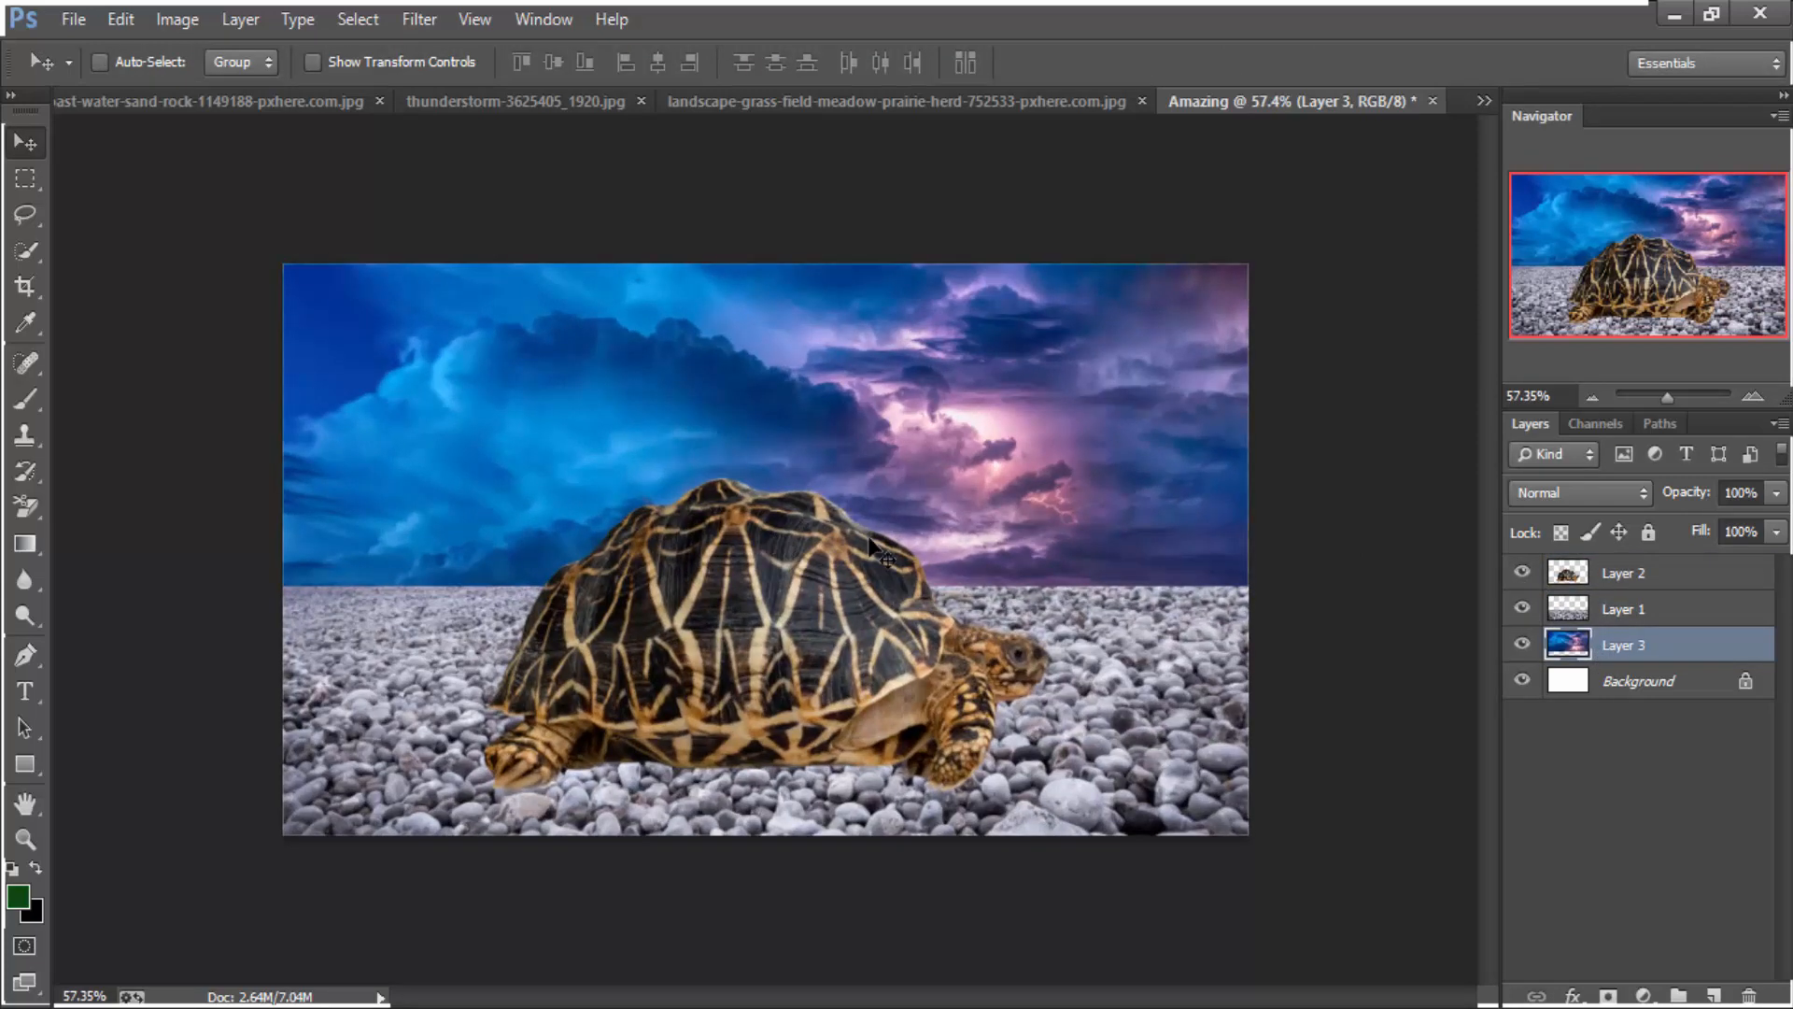
pyautogui.scroll(-3, 1112, 545)
pyautogui.scroll(2, 934, 525)
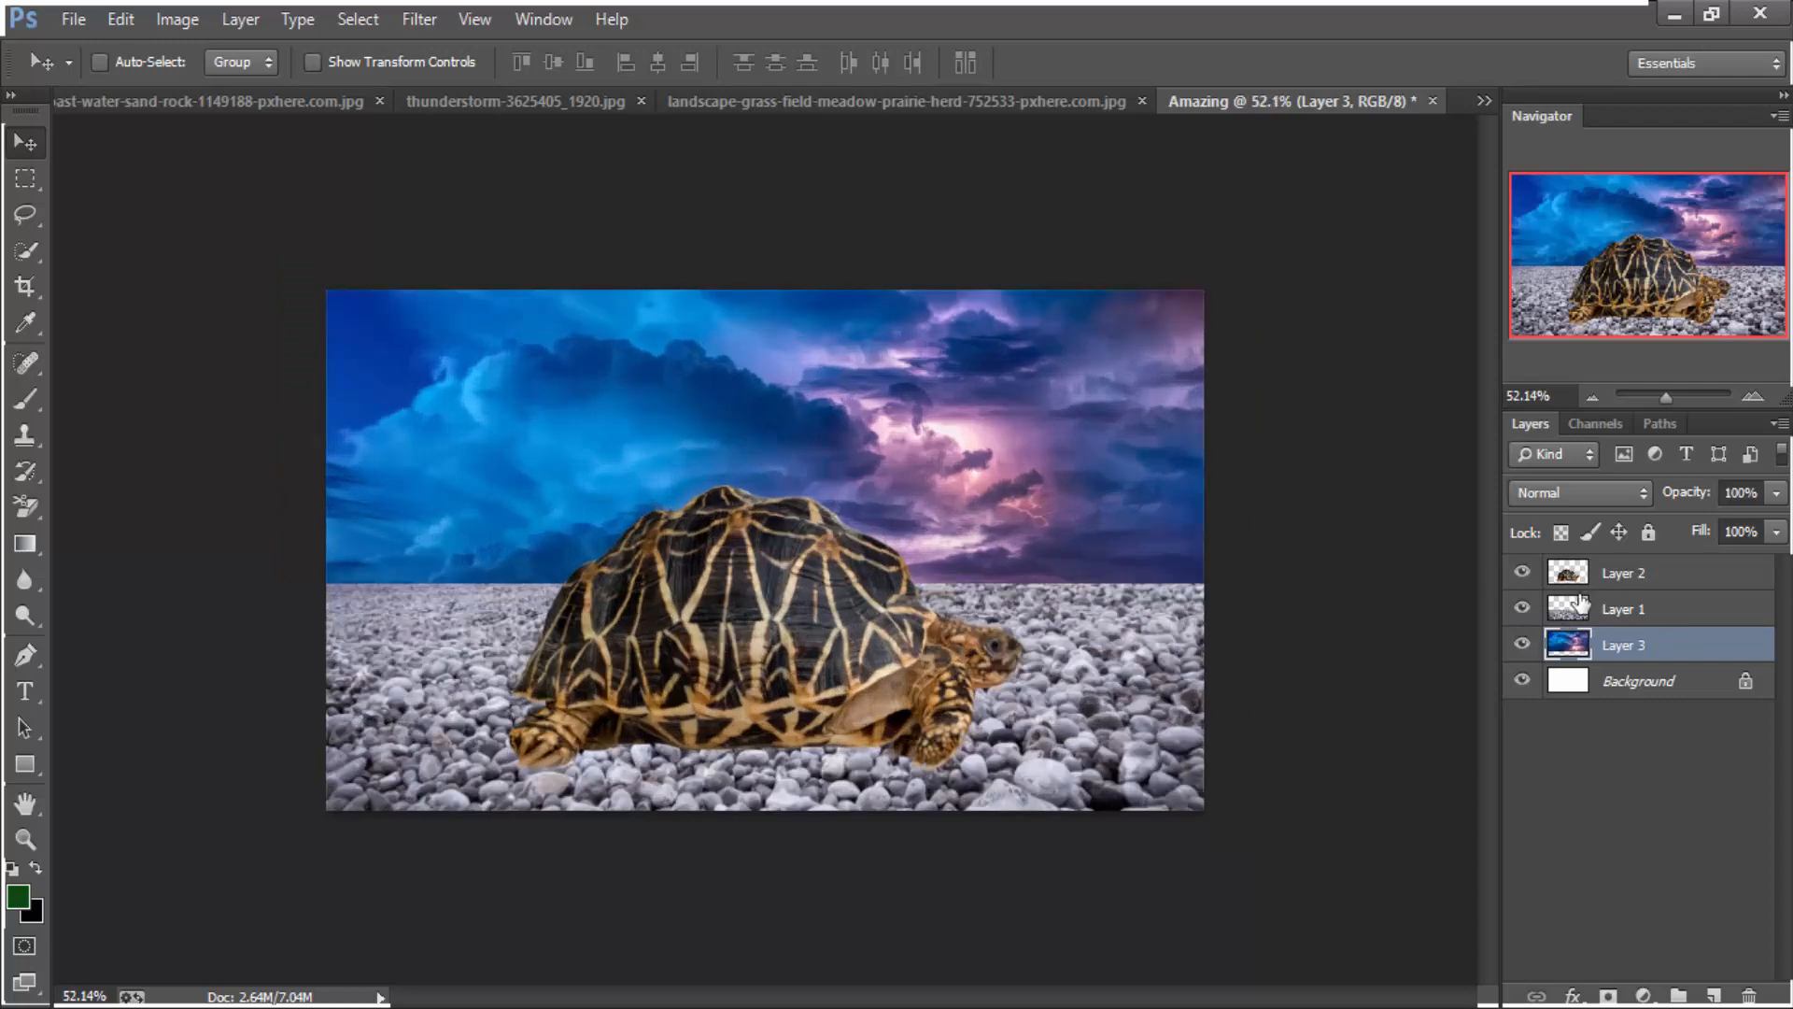
# Lower the upper edge of the pebble layer slightly and shift the turtle a little downward
pyautogui.click(1578, 614)
pyautogui.hotkey('ctrl', 't')
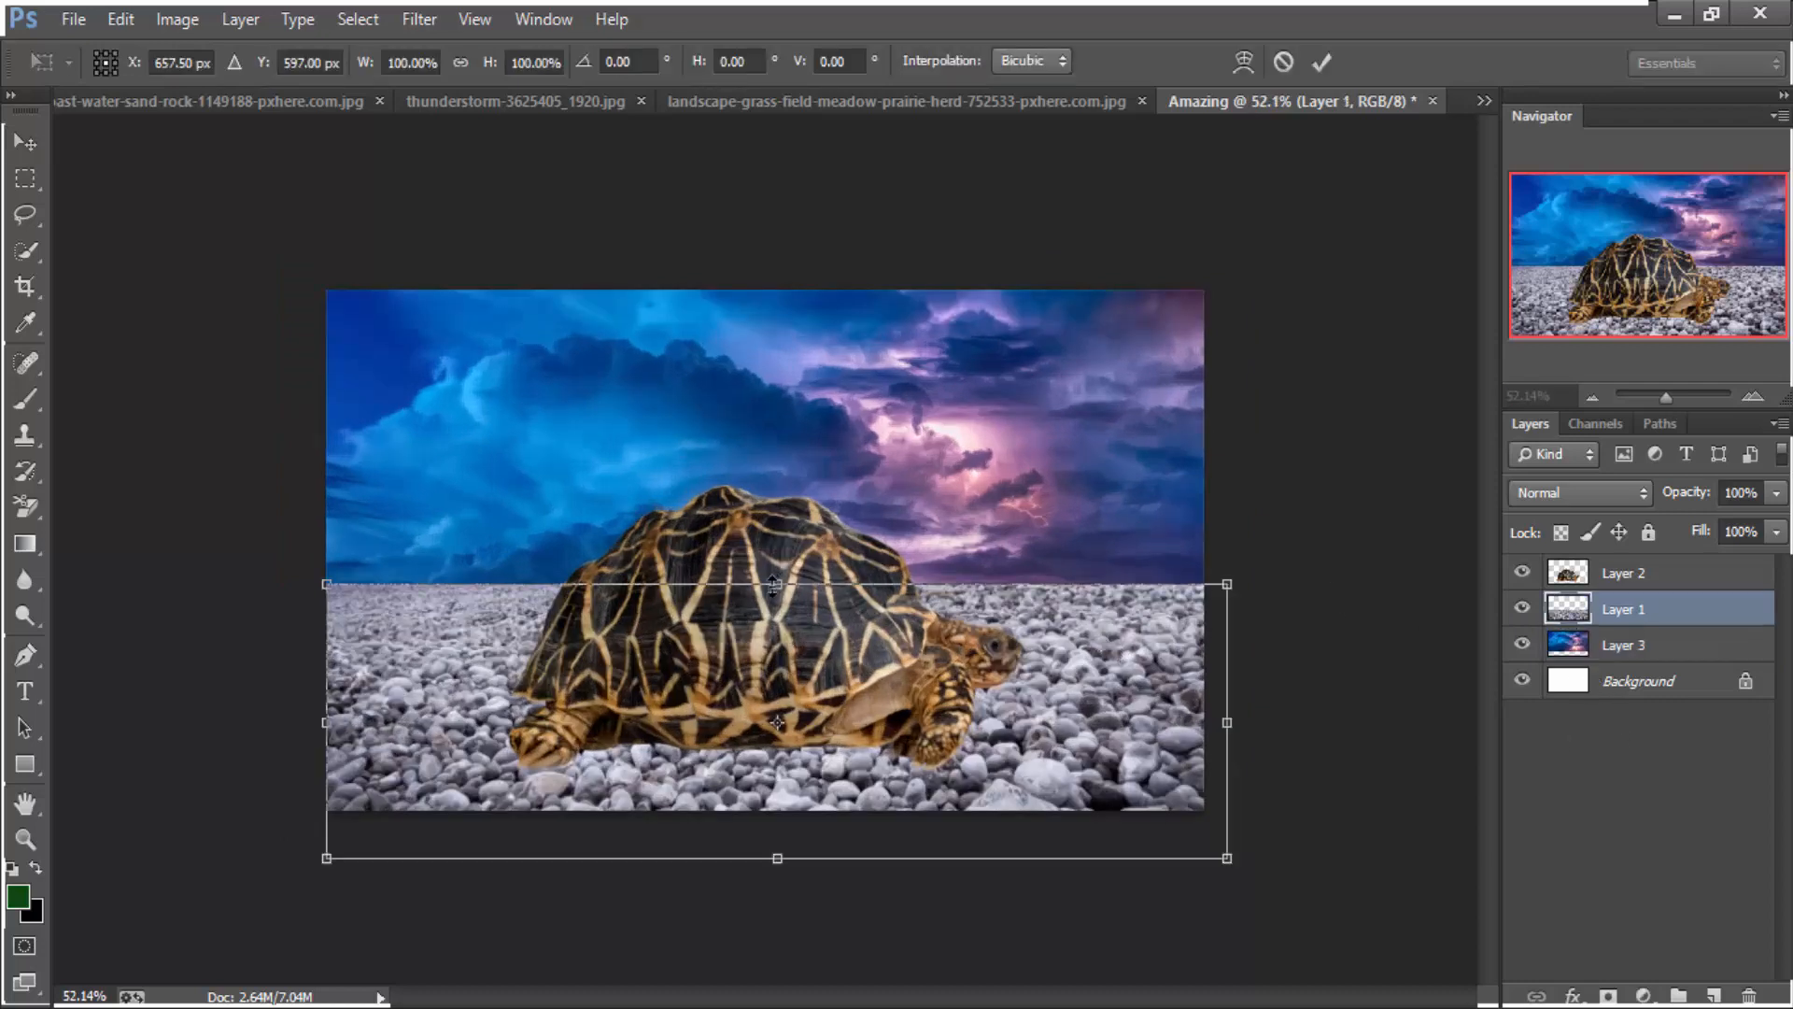
pyautogui.moveTo(773, 585); pyautogui.dragTo(773, 612)
pyautogui.press('Return')
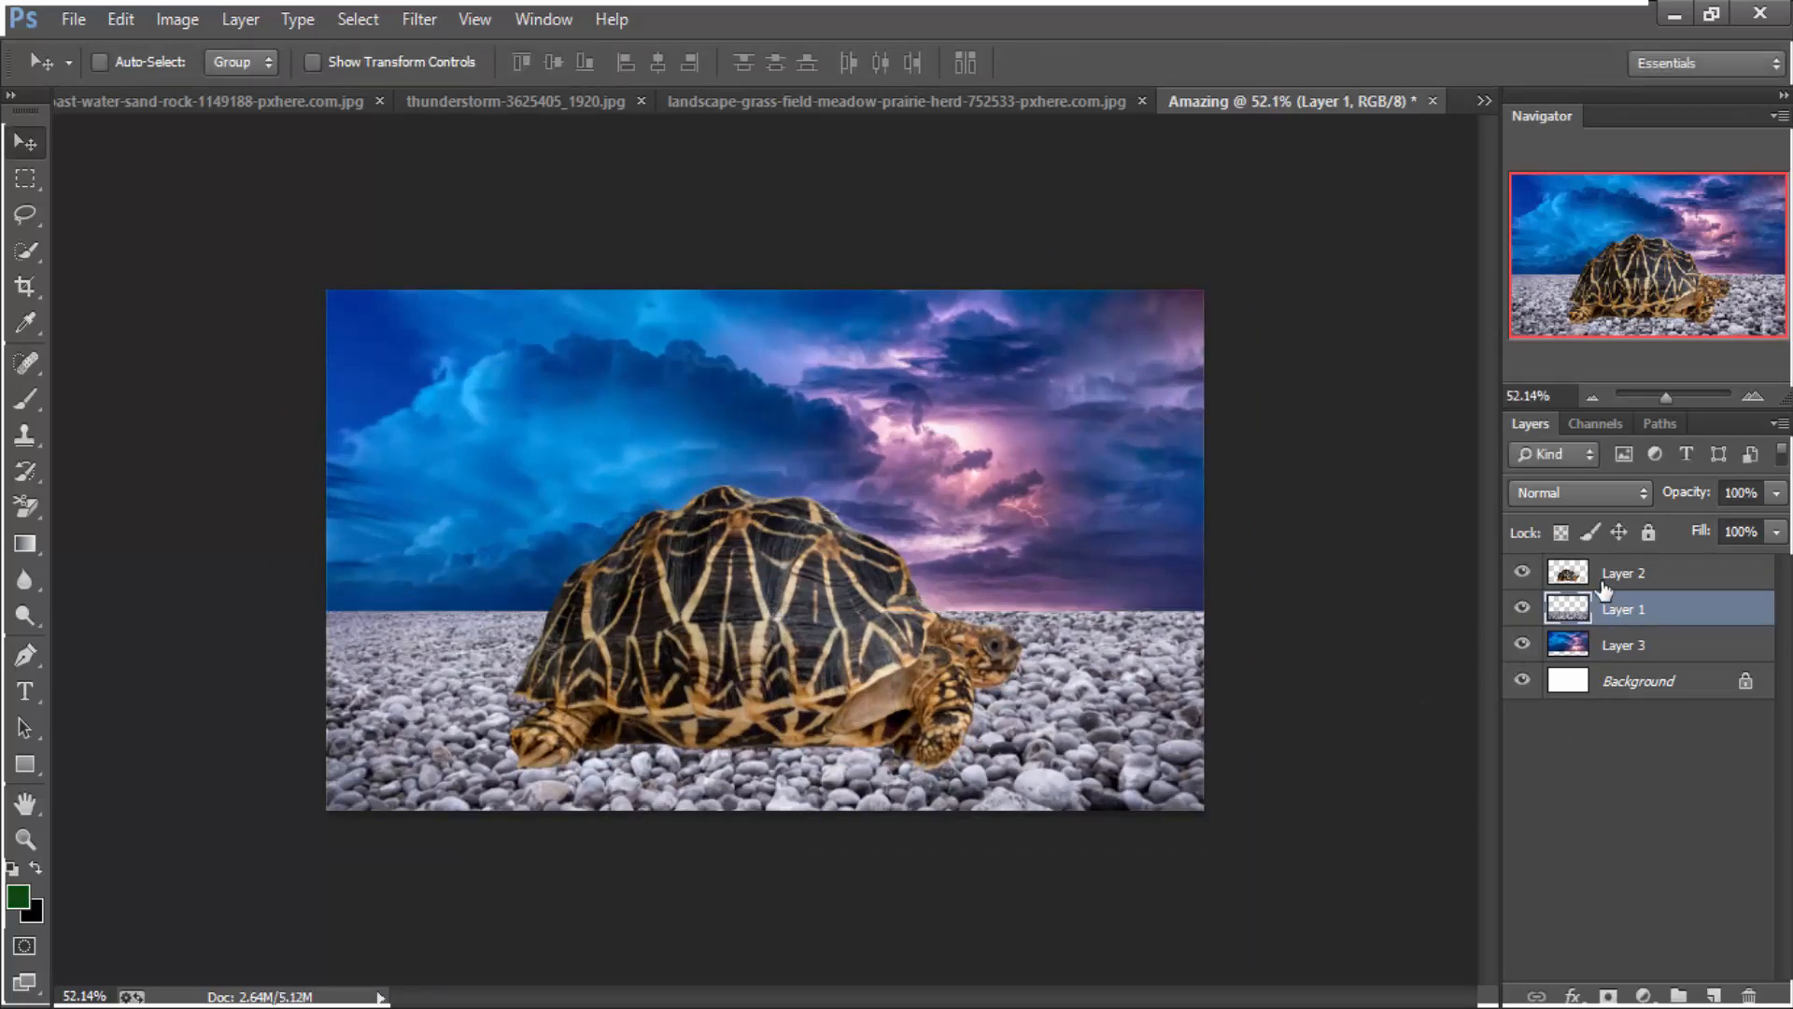
pyautogui.click(1579, 575)
pyautogui.moveTo(764, 631); pyautogui.dragTo(743, 651)
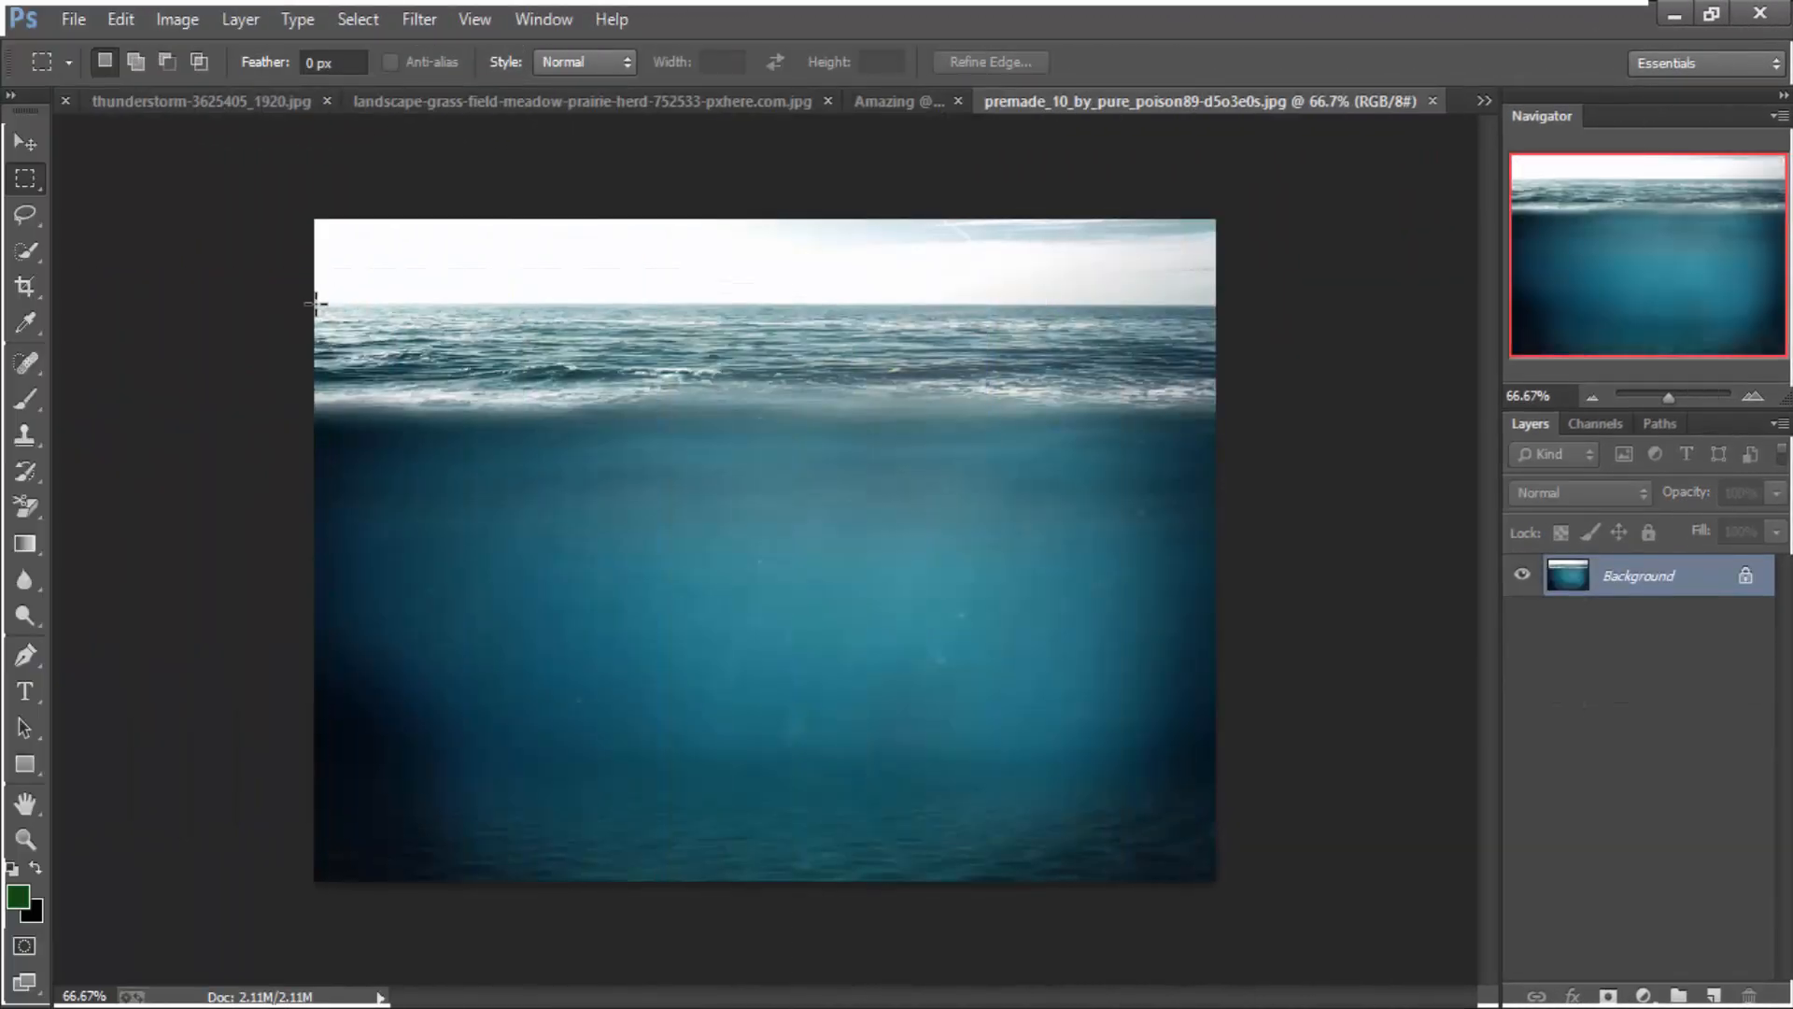
# Select the sea surface strip in premade_10_by_pure_poison89-d5o3e0s.jpg and copy it into the Amazing document at the horizon
pyautogui.moveTo(318, 302); pyautogui.dragTo(1238, 404)
pyautogui.press('v')
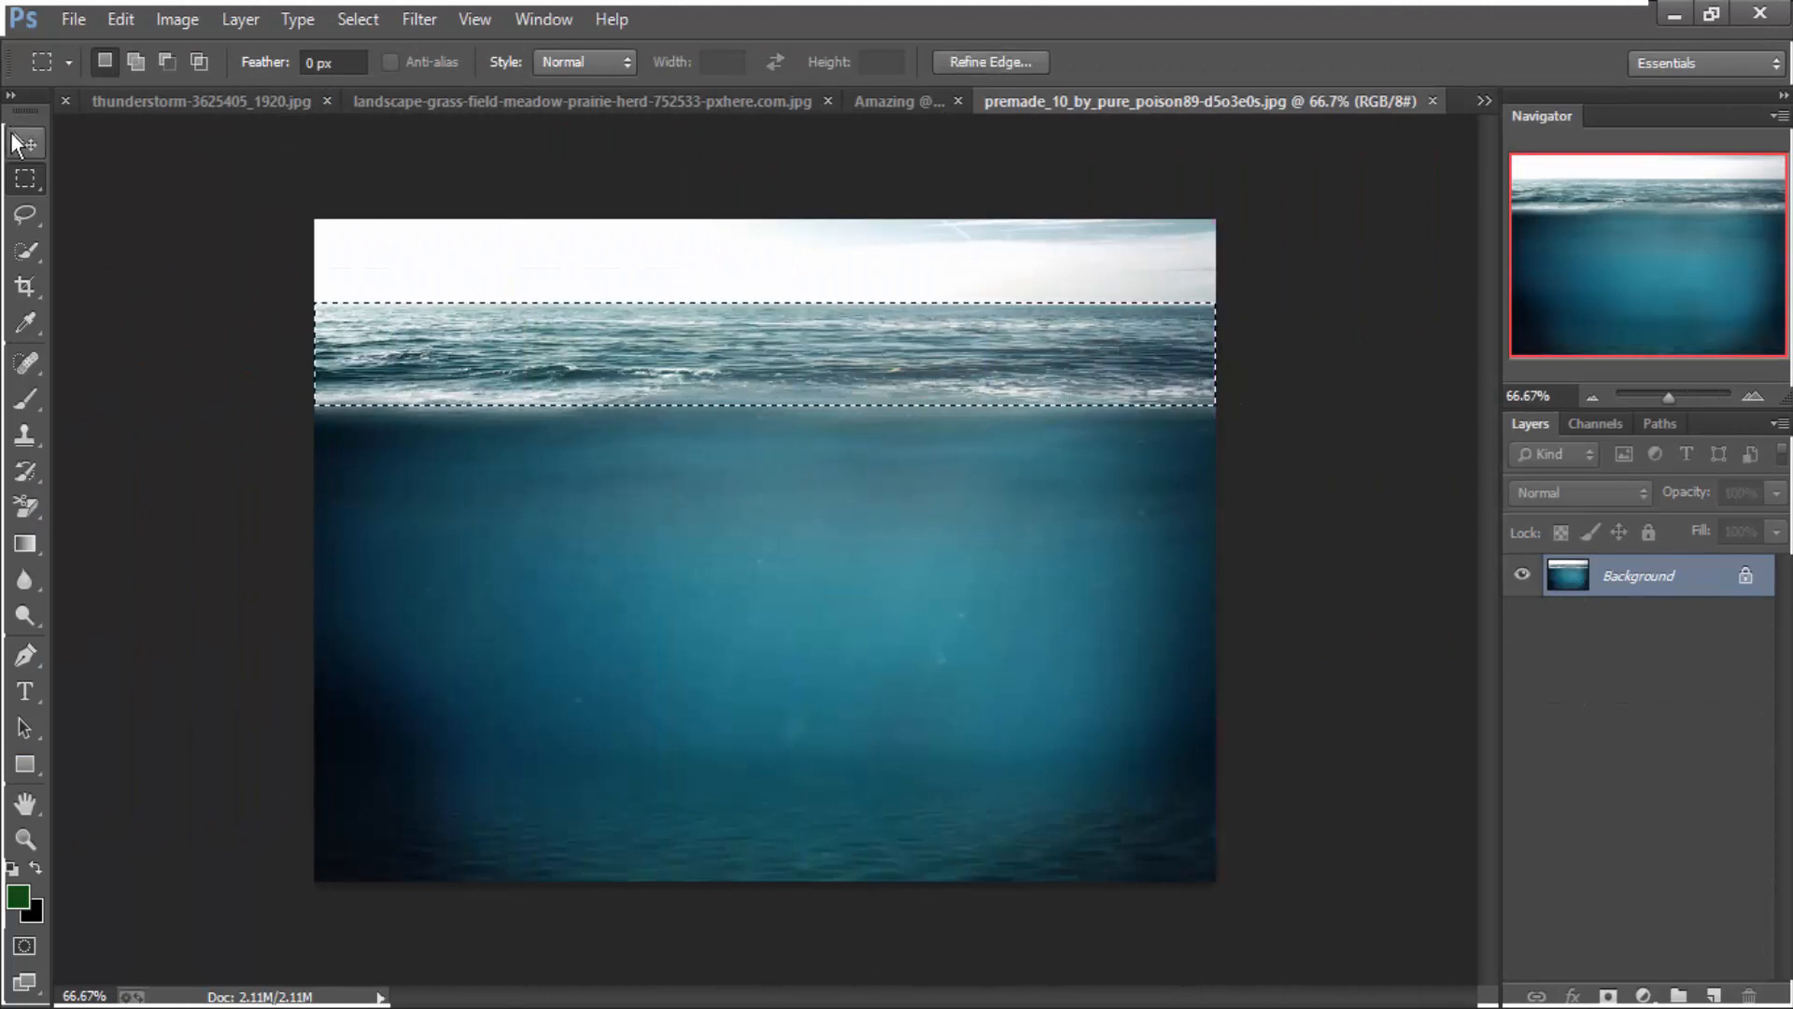
pyautogui.moveTo(940, 288); pyautogui.dragTo(818, 565)
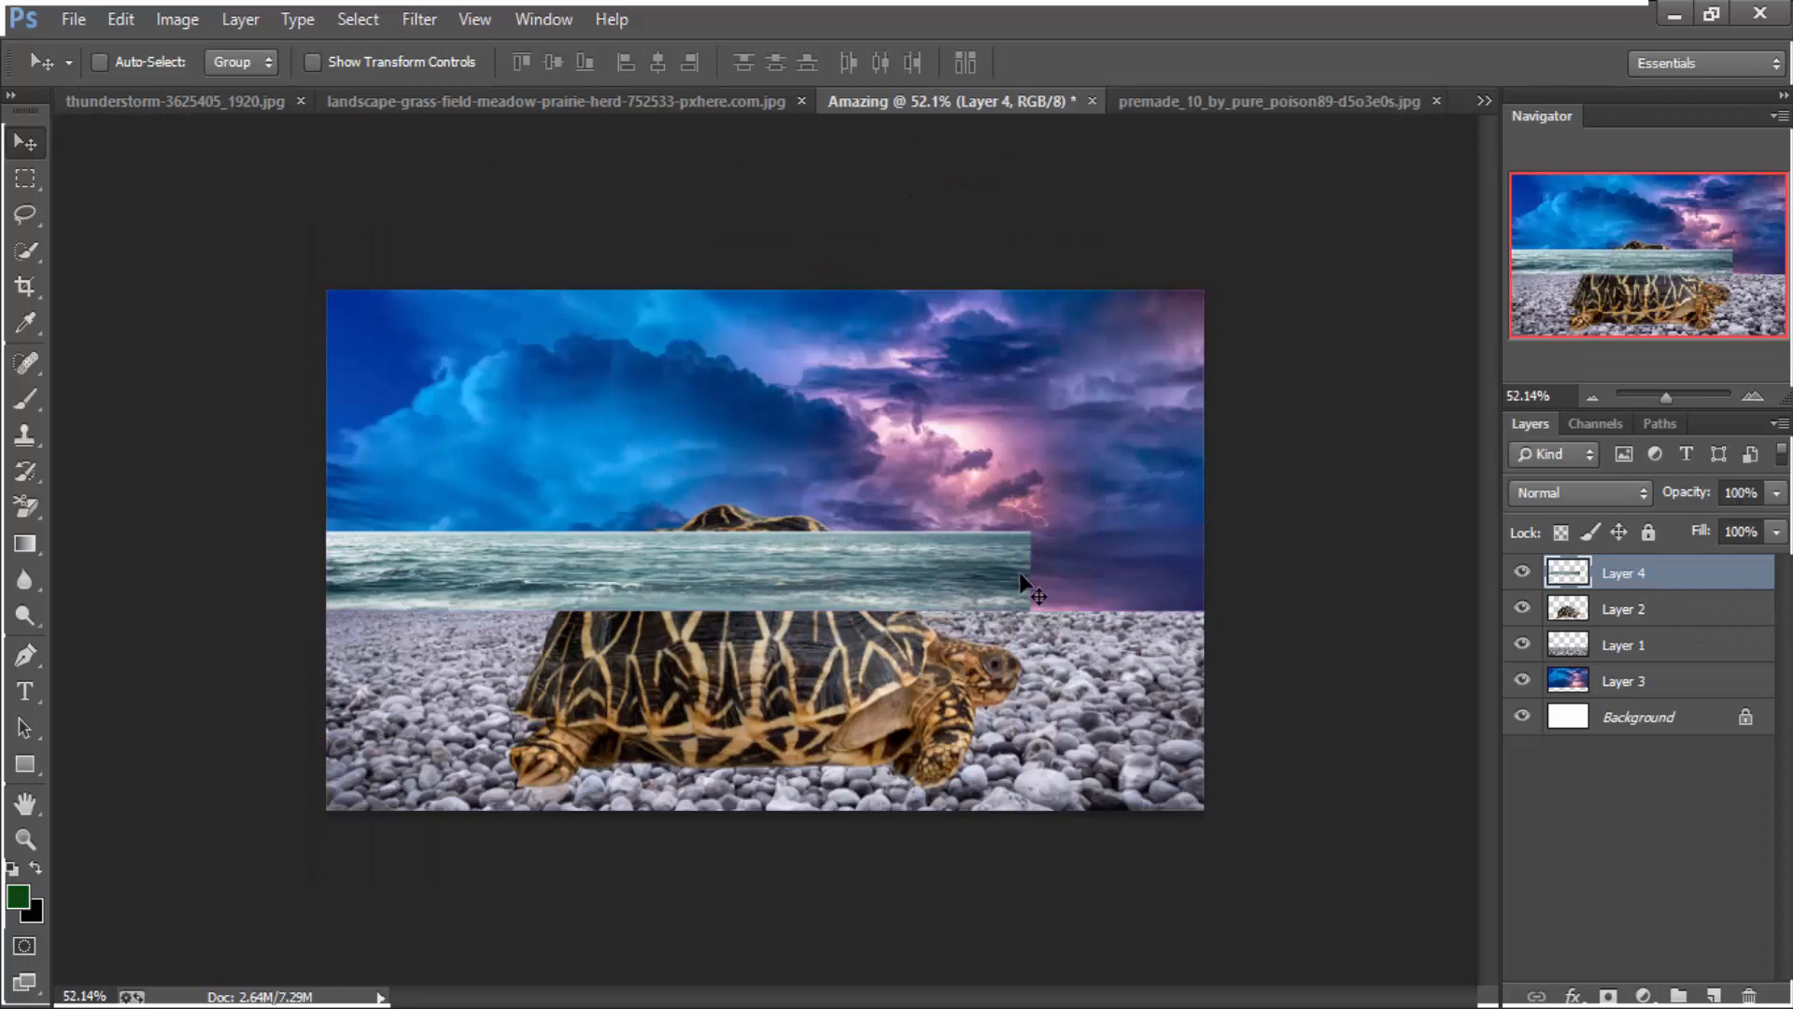
# Stretch the sea strip to the full canvas width, about 124.63%, and extend its height slightly to meet the pebbles
pyautogui.hotkey('ctrl', 't')
pyautogui.moveTo(1030, 570); pyautogui.dragTo(1202, 570)
pyautogui.moveTo(766, 644); pyautogui.dragTo(765, 658)
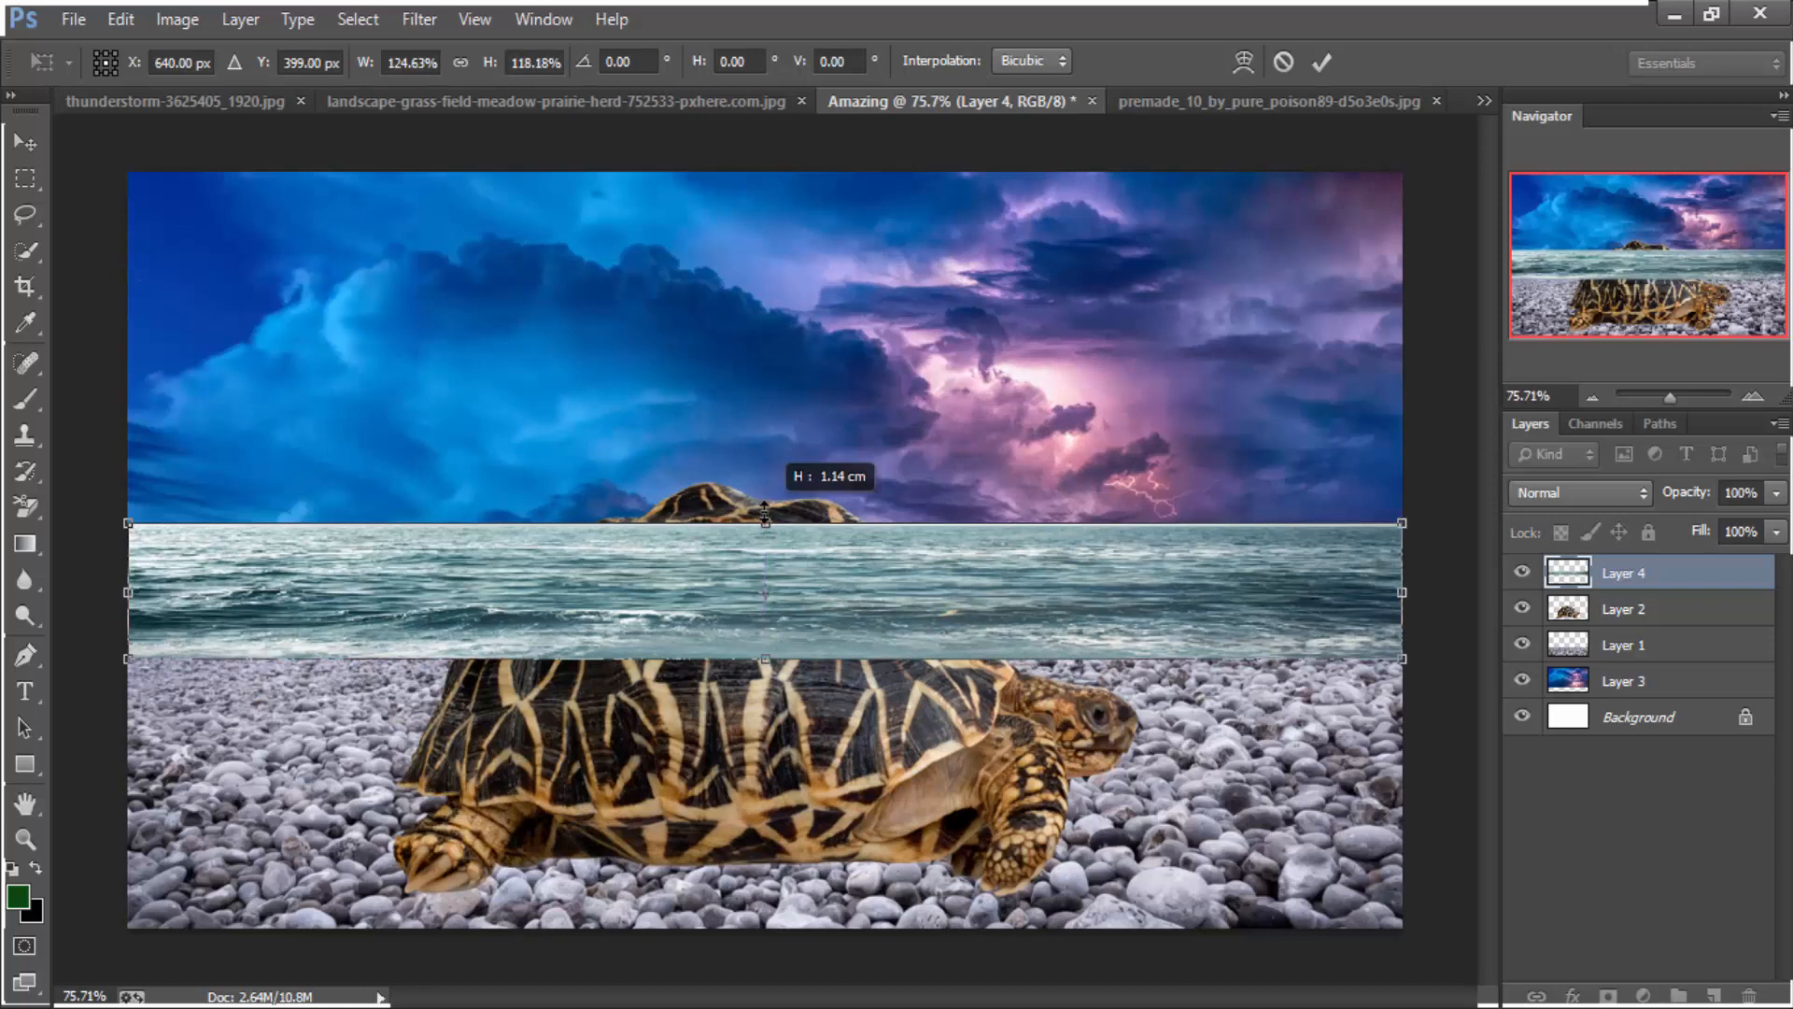
pyautogui.moveTo(765, 512); pyautogui.dragTo(765, 506)
# Add a Gradient Map adjustment layer directly above the pebble layer
pyautogui.click(1622, 681)
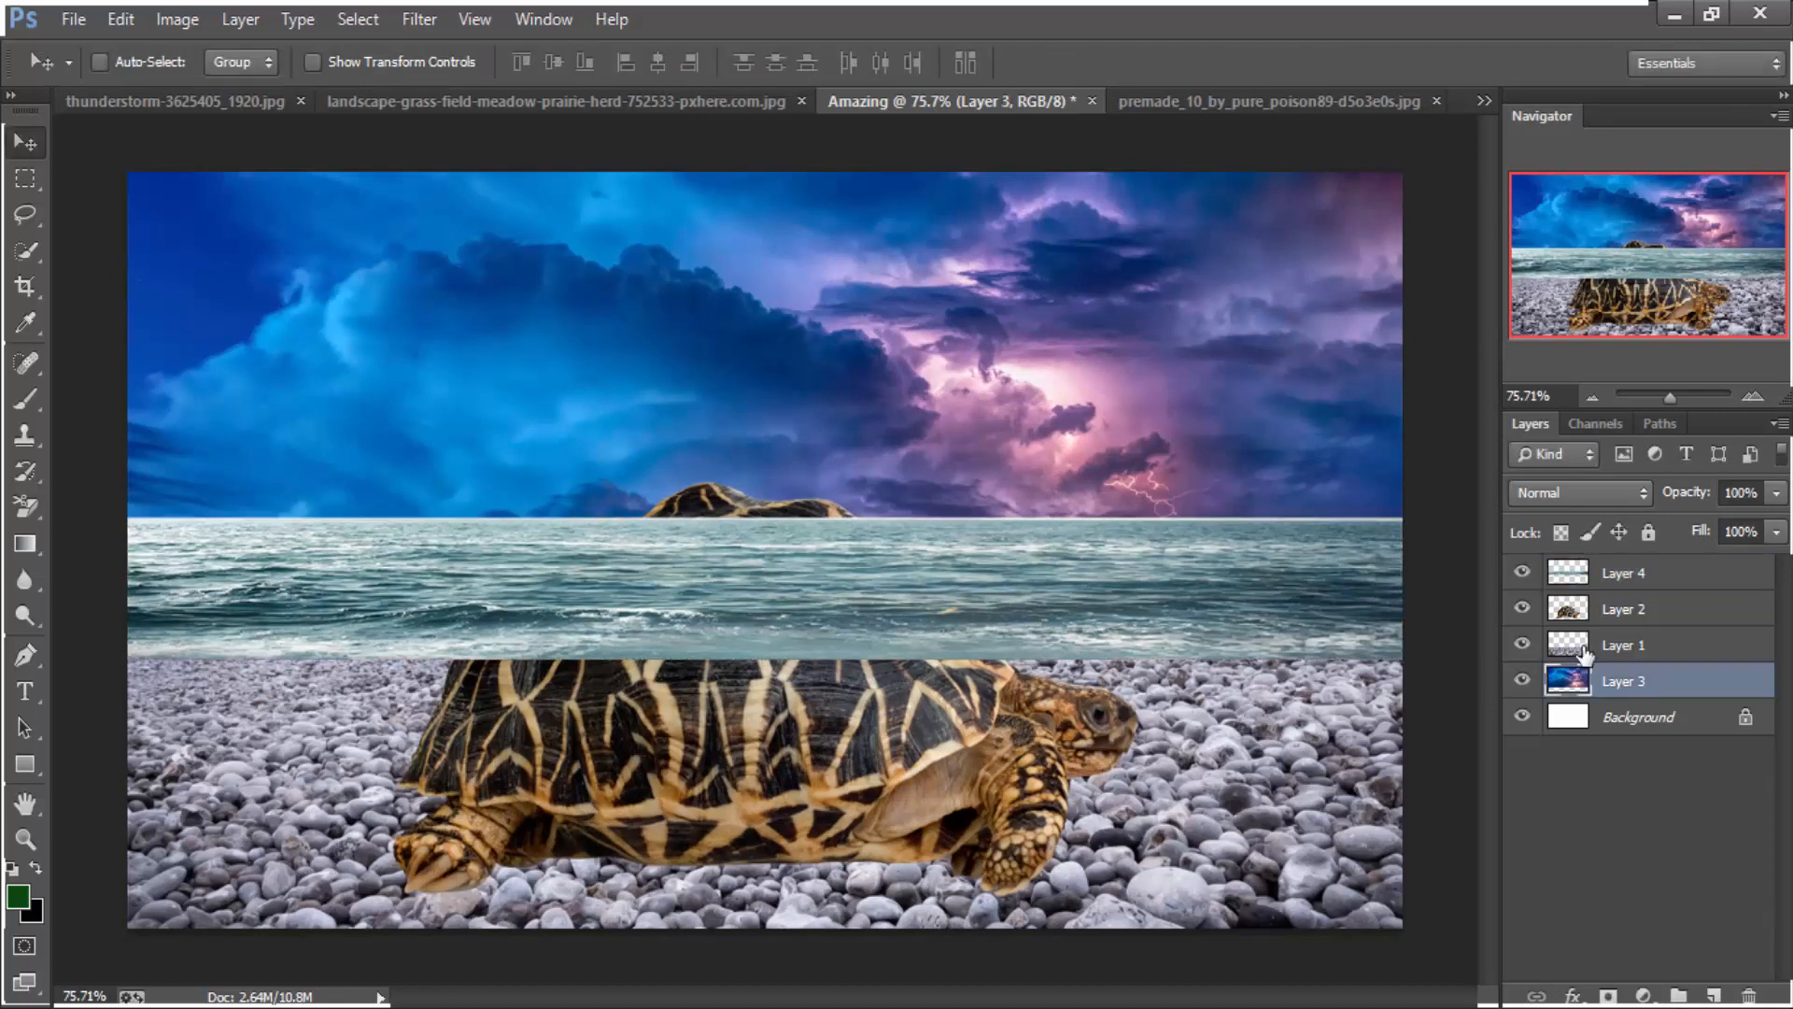
pyautogui.click(1623, 645)
pyautogui.click(1643, 995)
pyautogui.click(1650, 956)
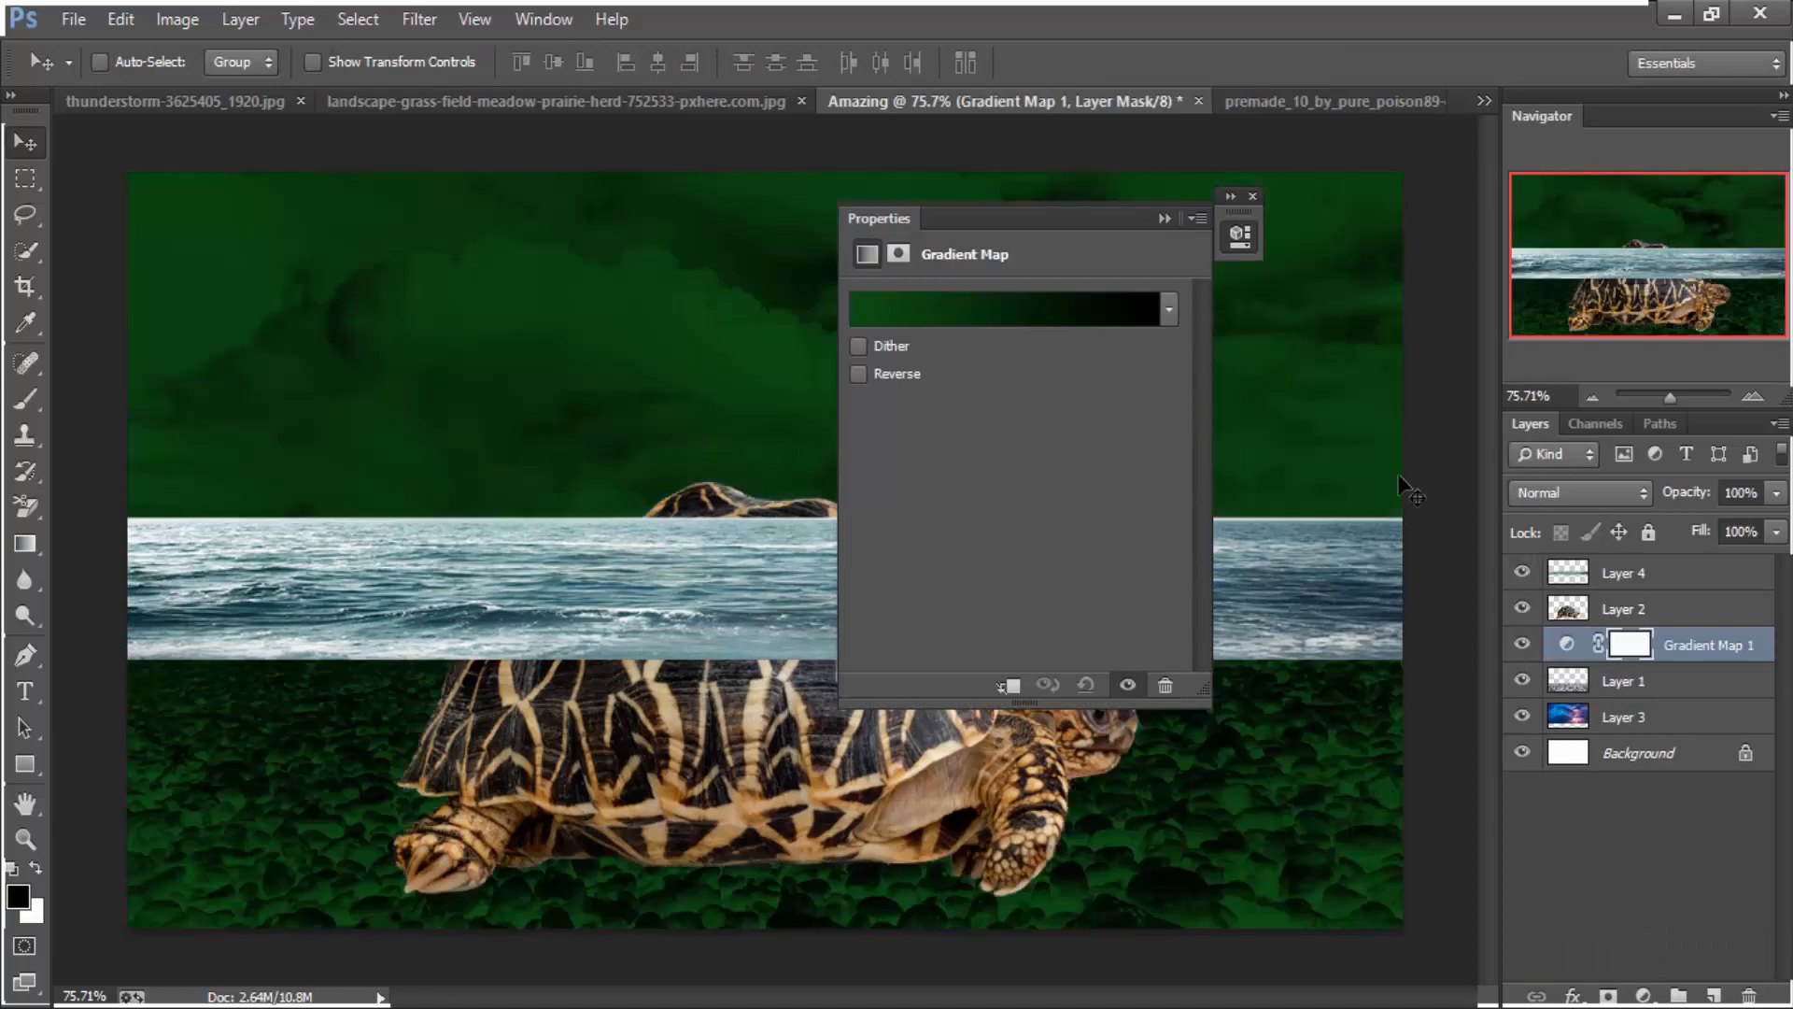
# Replace the Gradient Map layer with a Selective Color adjustment layer directly above the pebble layer
pyautogui.click(1165, 218)
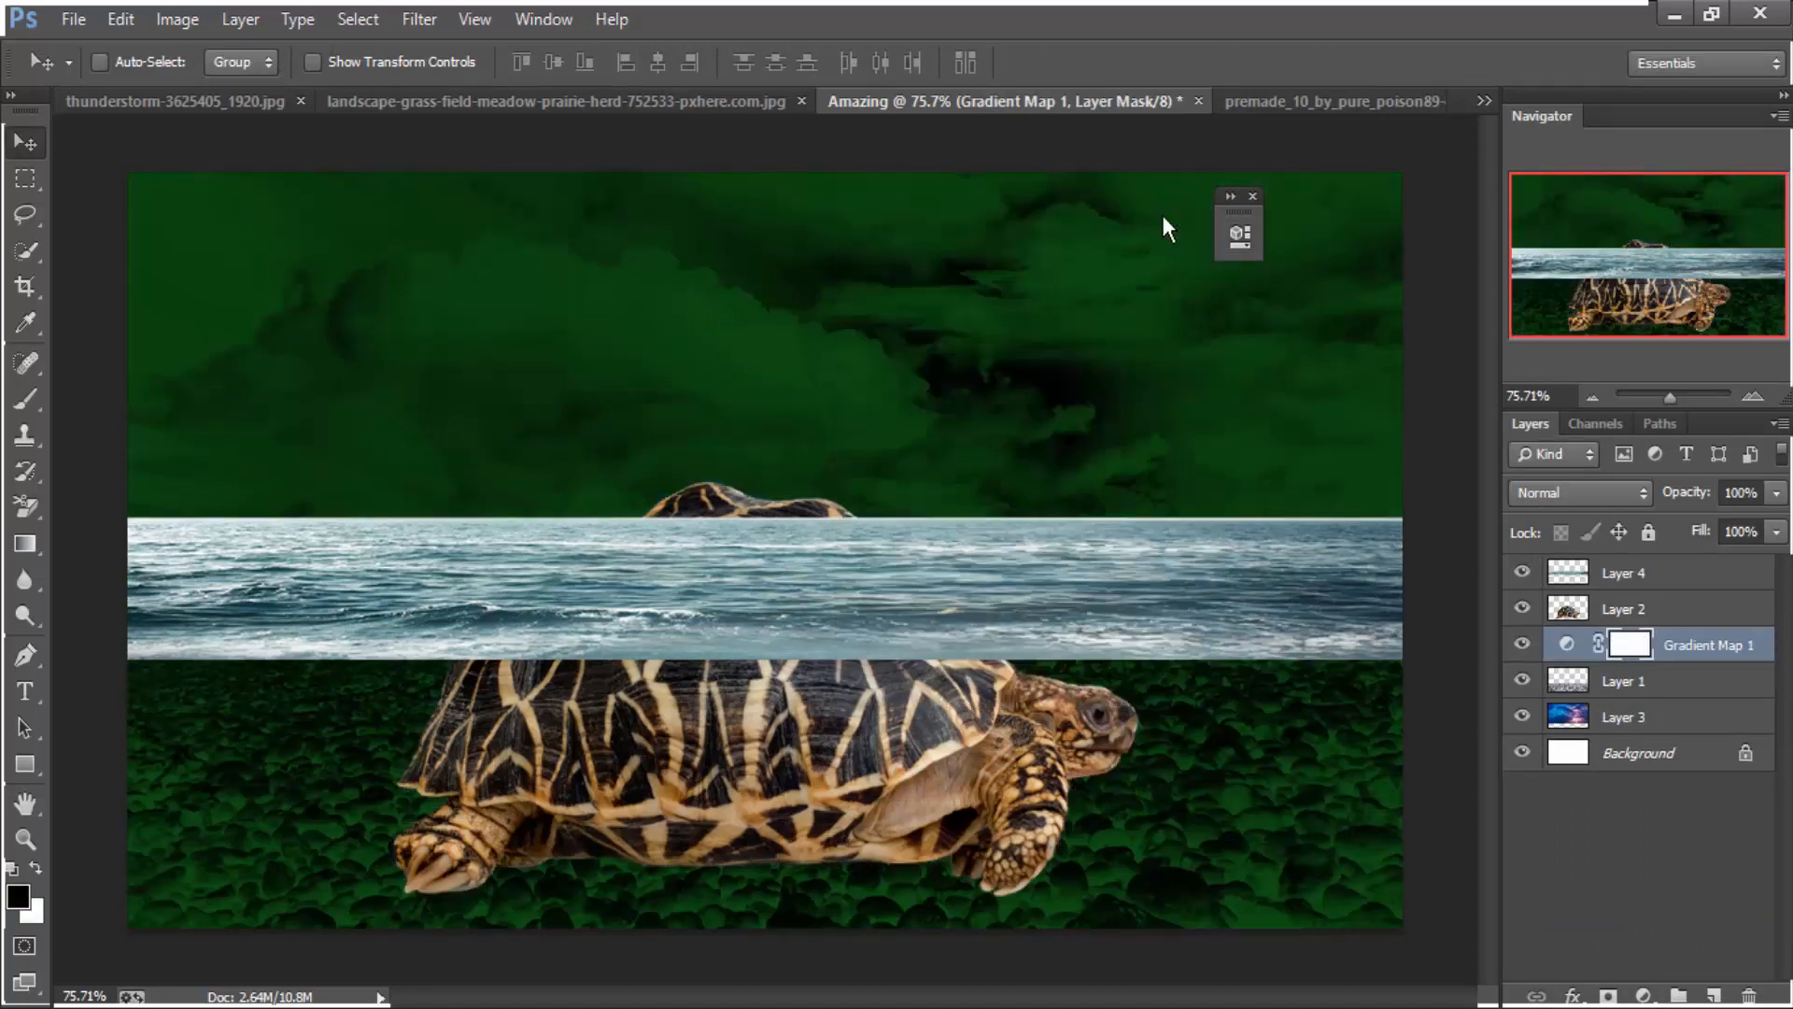
pyautogui.press('Delete')
pyautogui.click(1643, 995)
pyautogui.click(1627, 960)
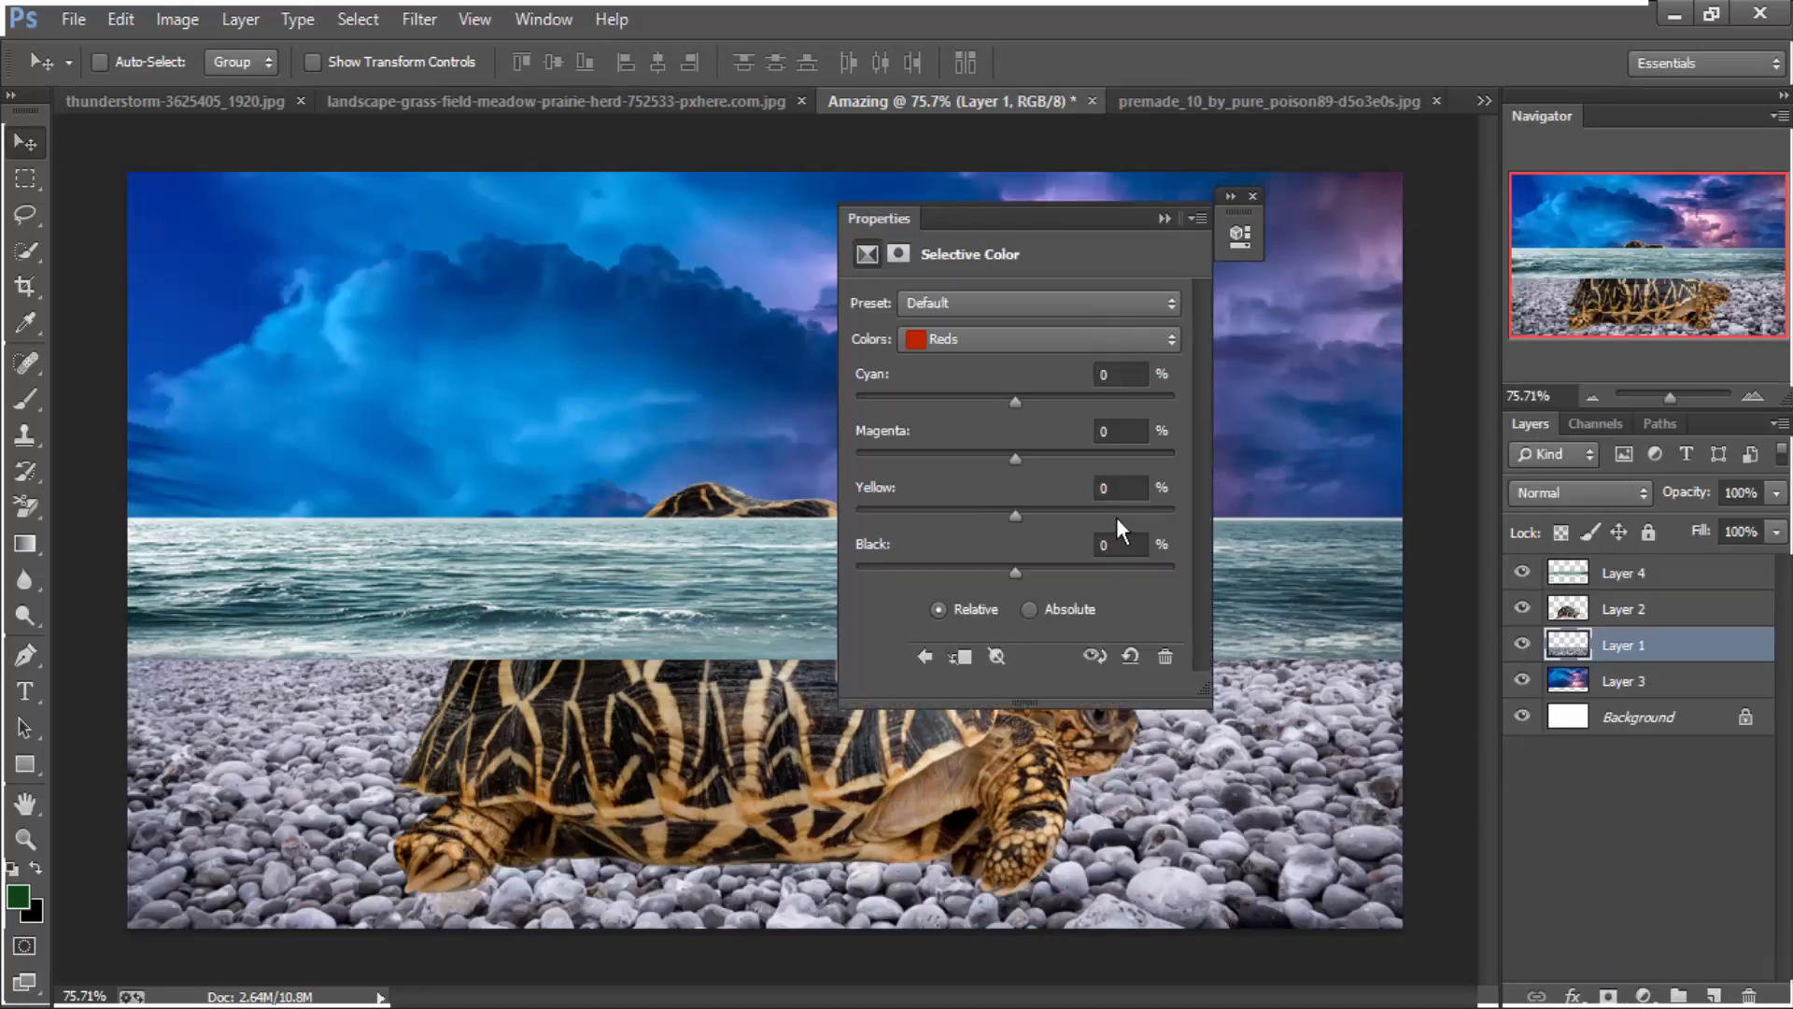
pyautogui.click(1576, 898)
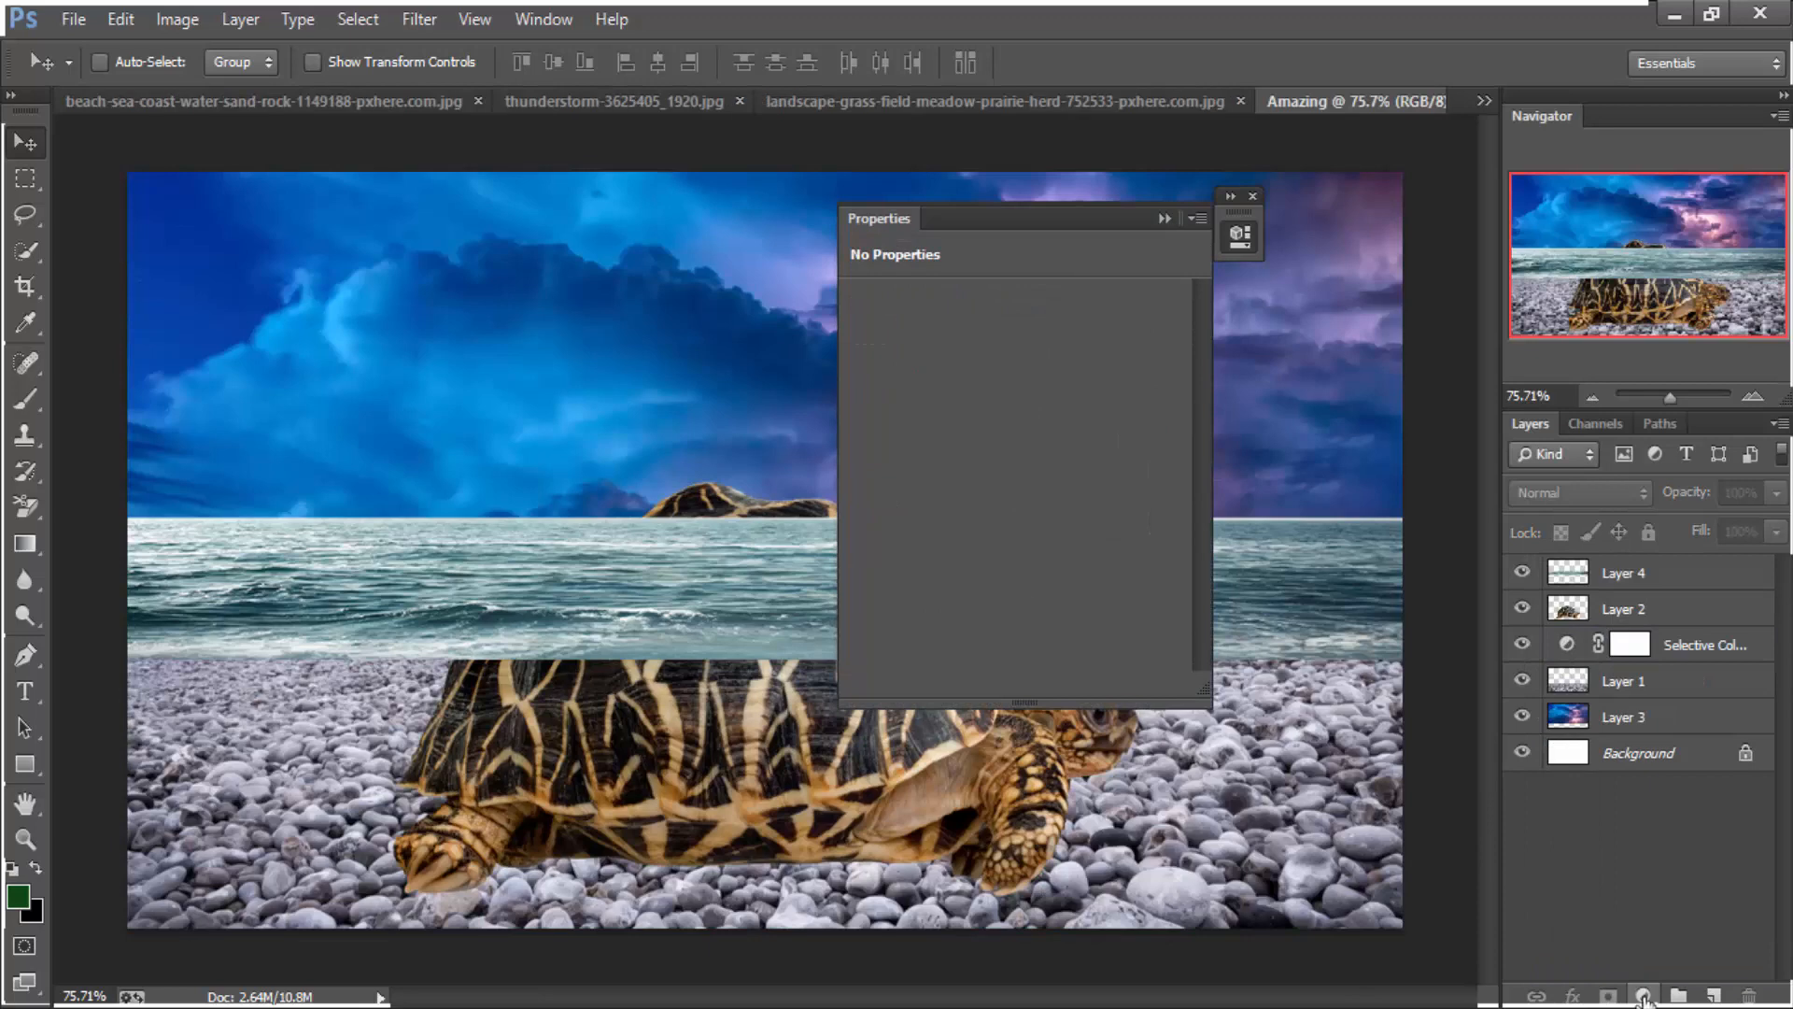
# Add a Solid Color fill layer in a medium blue on top of the layer stack
pyautogui.click(1642, 995)
pyautogui.click(1598, 392)
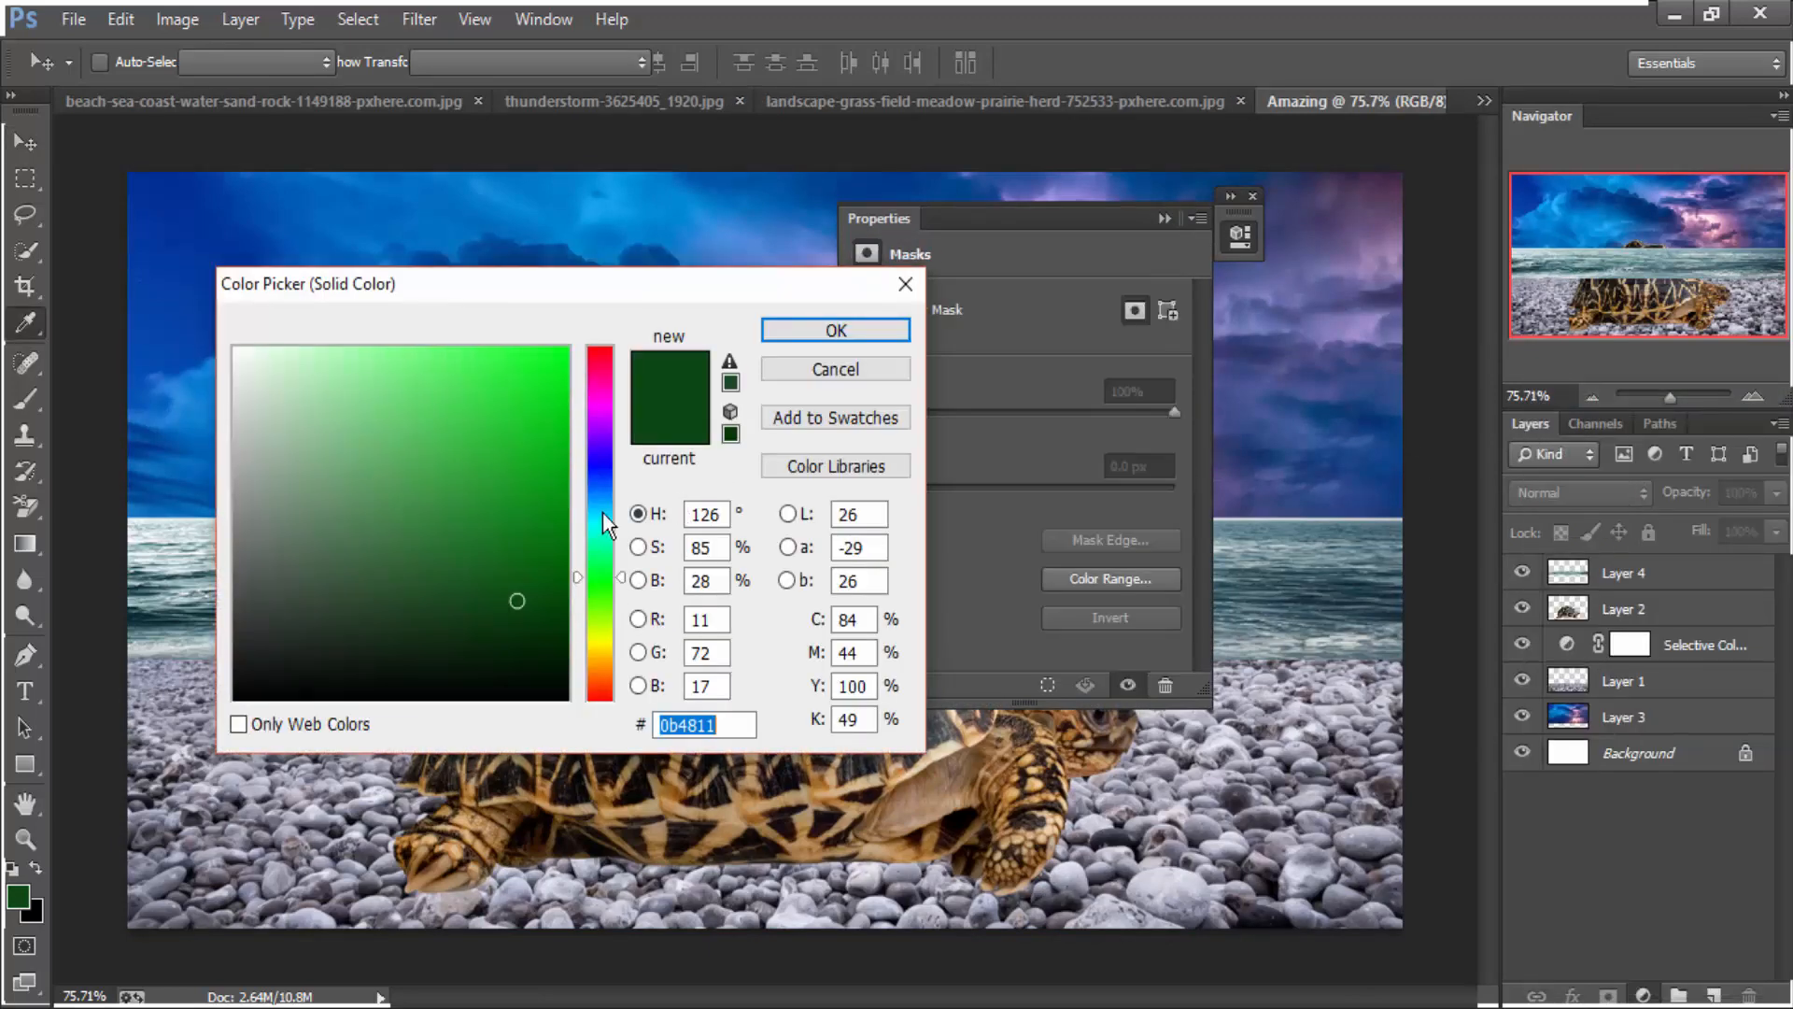
pyautogui.moveTo(602, 513)
pyautogui.mouseDown()
pyautogui.moveTo(603, 474)
pyautogui.moveTo(512, 480)
pyautogui.mouseUp()
pyautogui.click(508, 452)
pyautogui.click(471, 494)
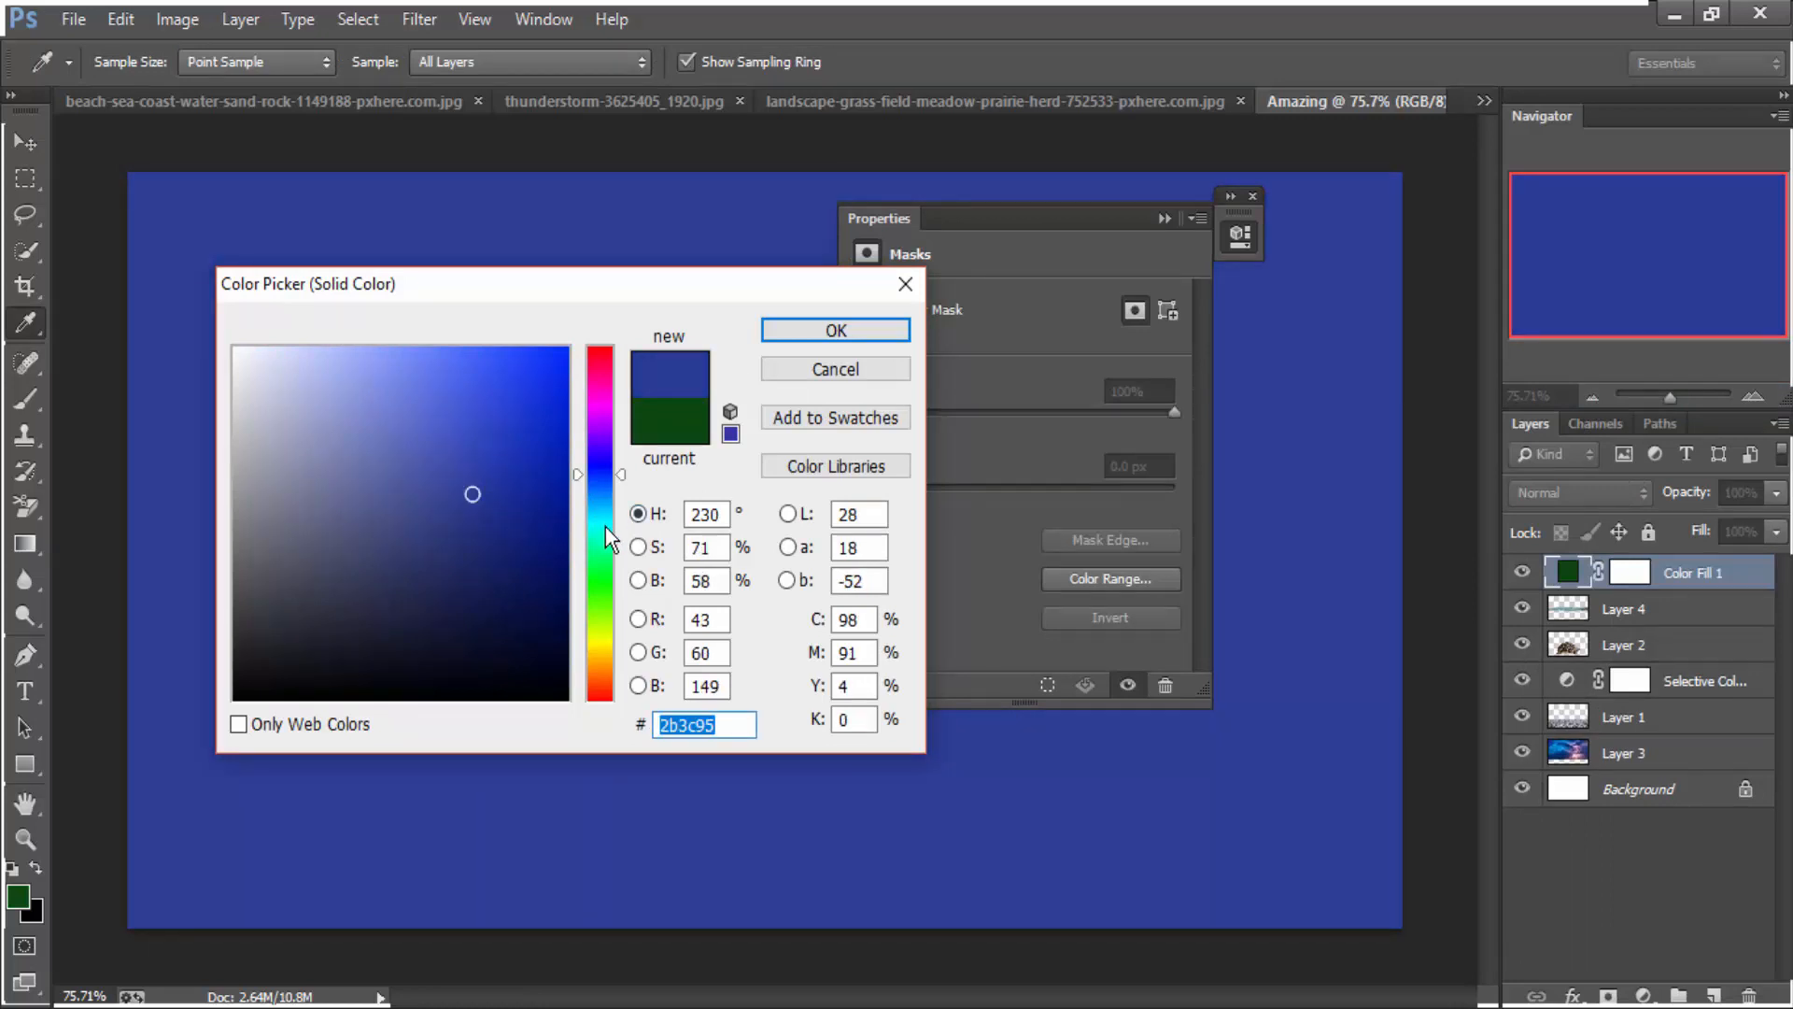
pyautogui.moveTo(605, 527); pyautogui.dragTo(597, 495)
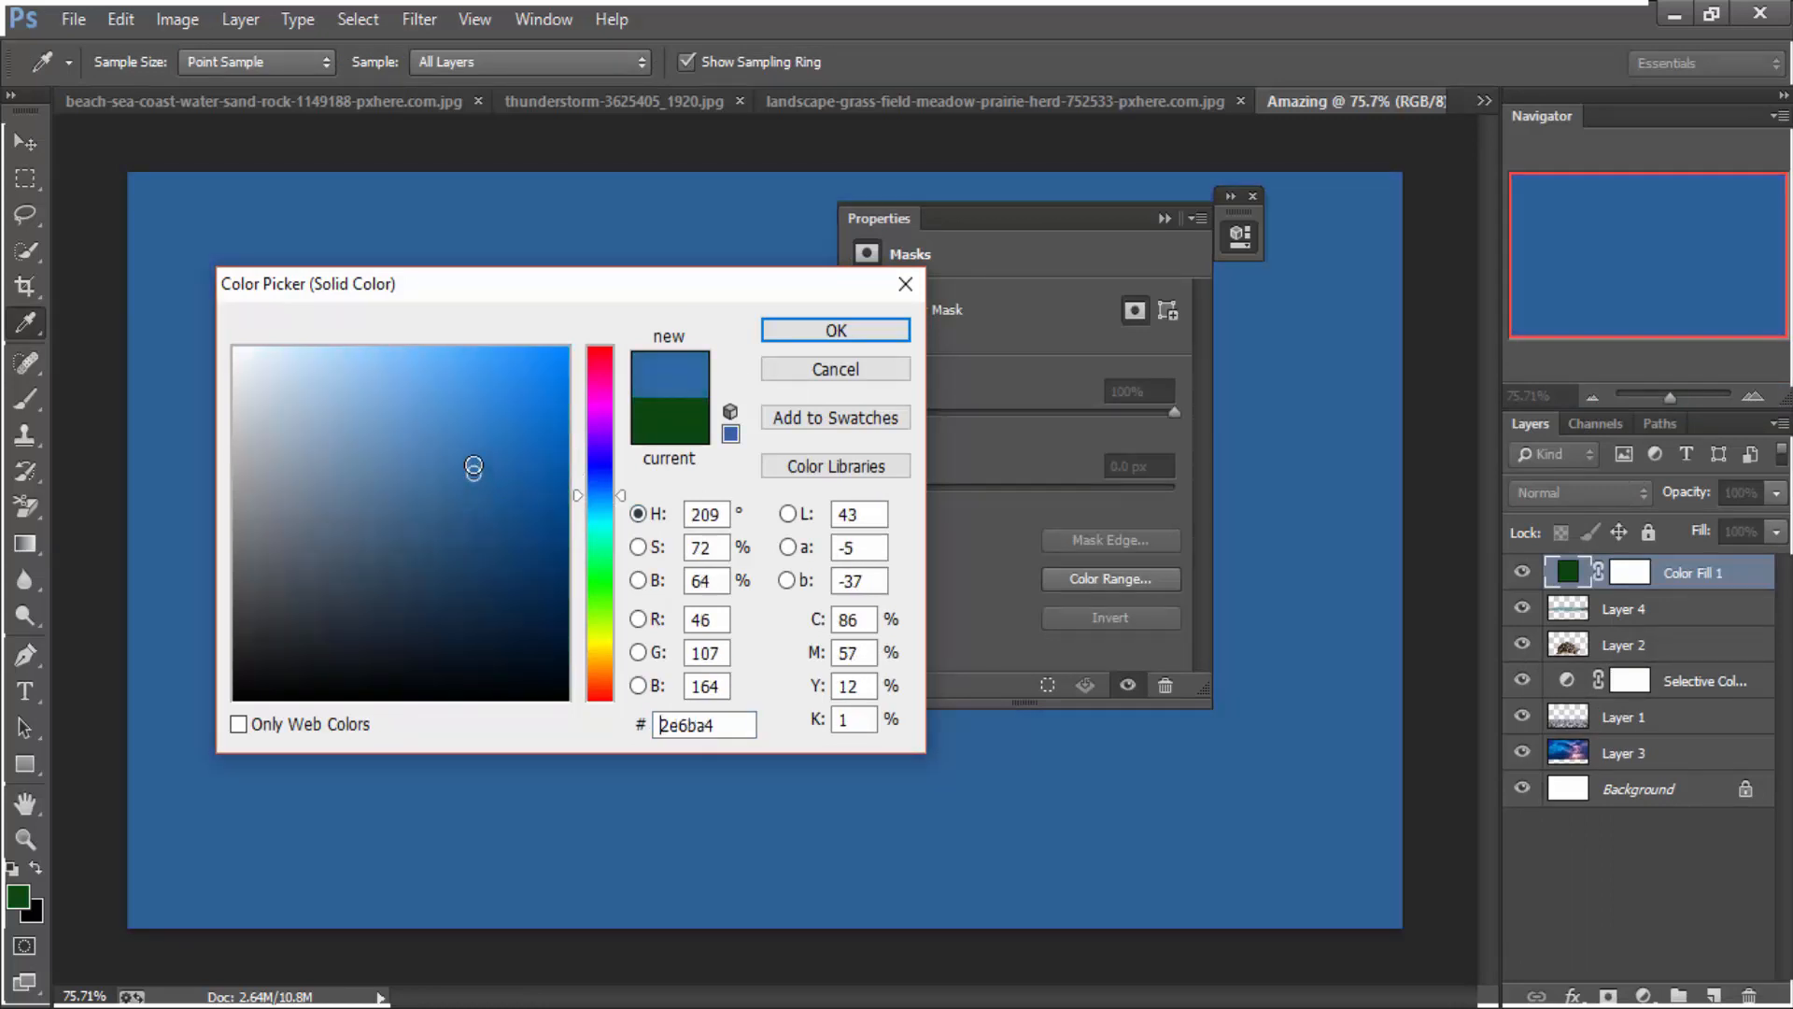
pyautogui.moveTo(474, 467)
pyautogui.mouseDown()
pyautogui.moveTo(441, 435)
pyautogui.moveTo(455, 458)
pyautogui.mouseUp()
pyautogui.click(837, 331)
# Take the layer mask off the blue Color Fill layer
pyautogui.moveTo(1630, 572); pyautogui.dragTo(1623, 700)
pyautogui.hotkey('ctrl', 'z')
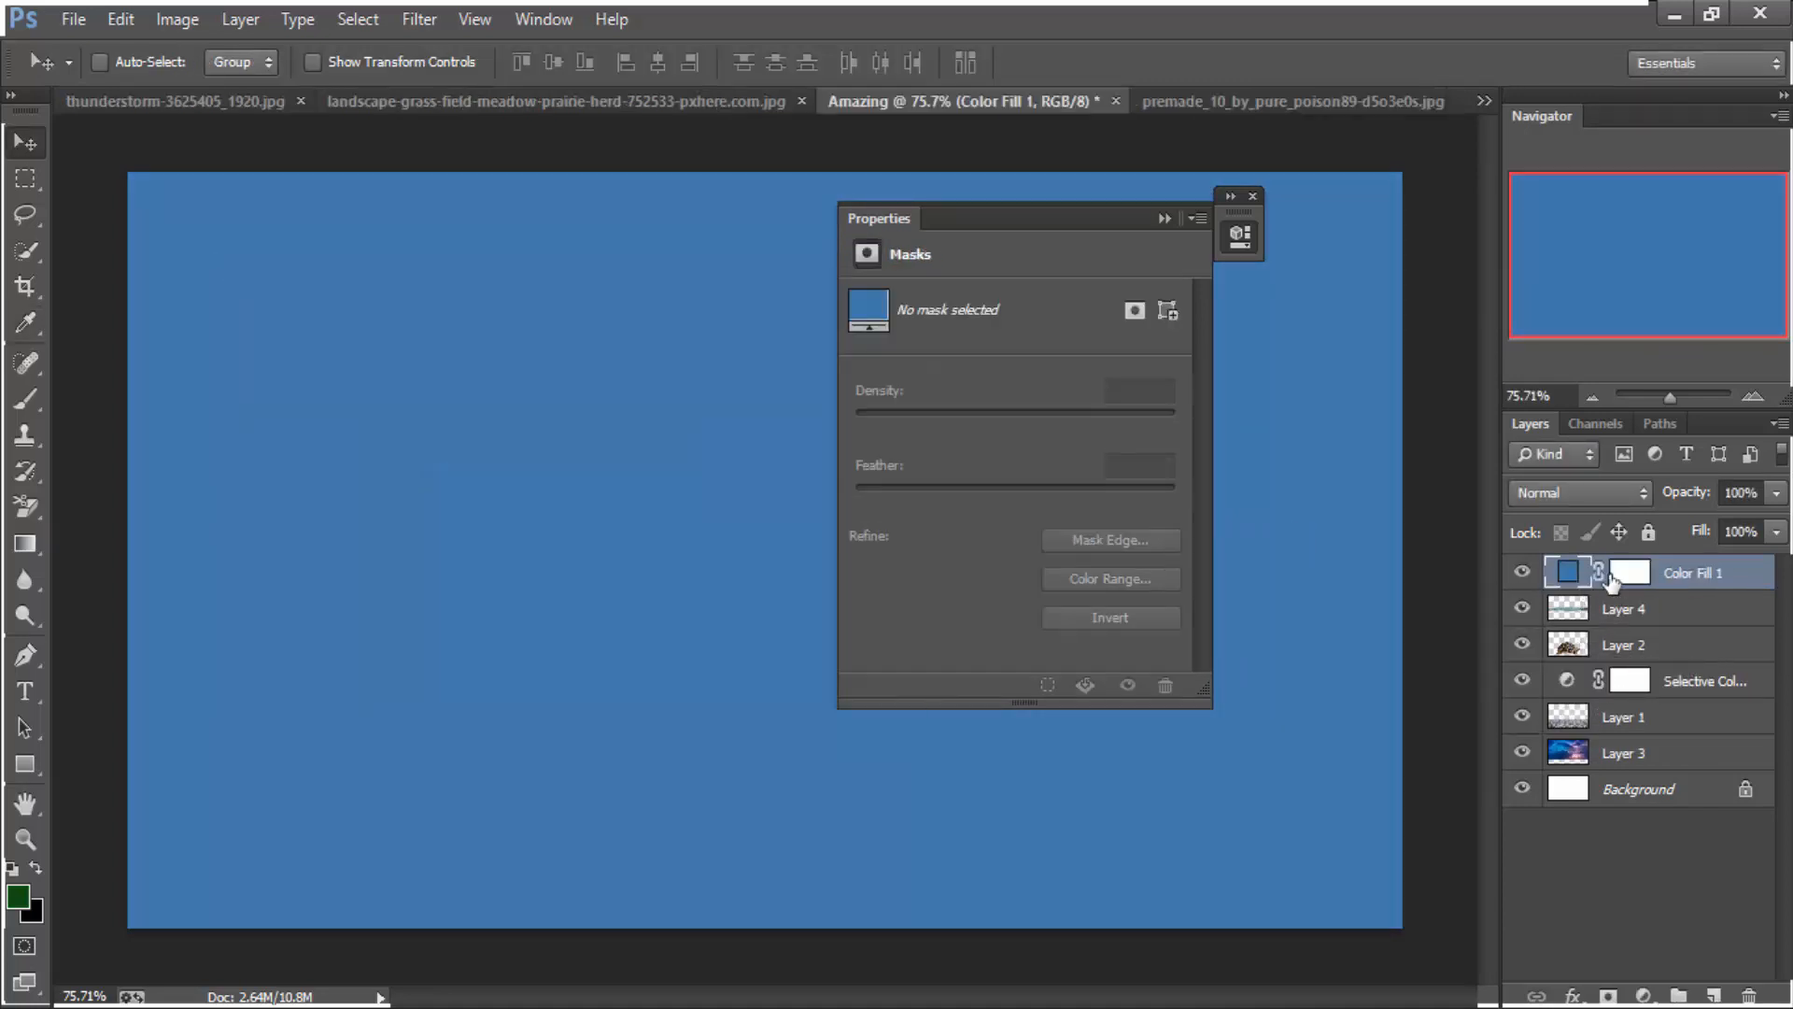
pyautogui.moveTo(1614, 576); pyautogui.dragTo(1749, 995)
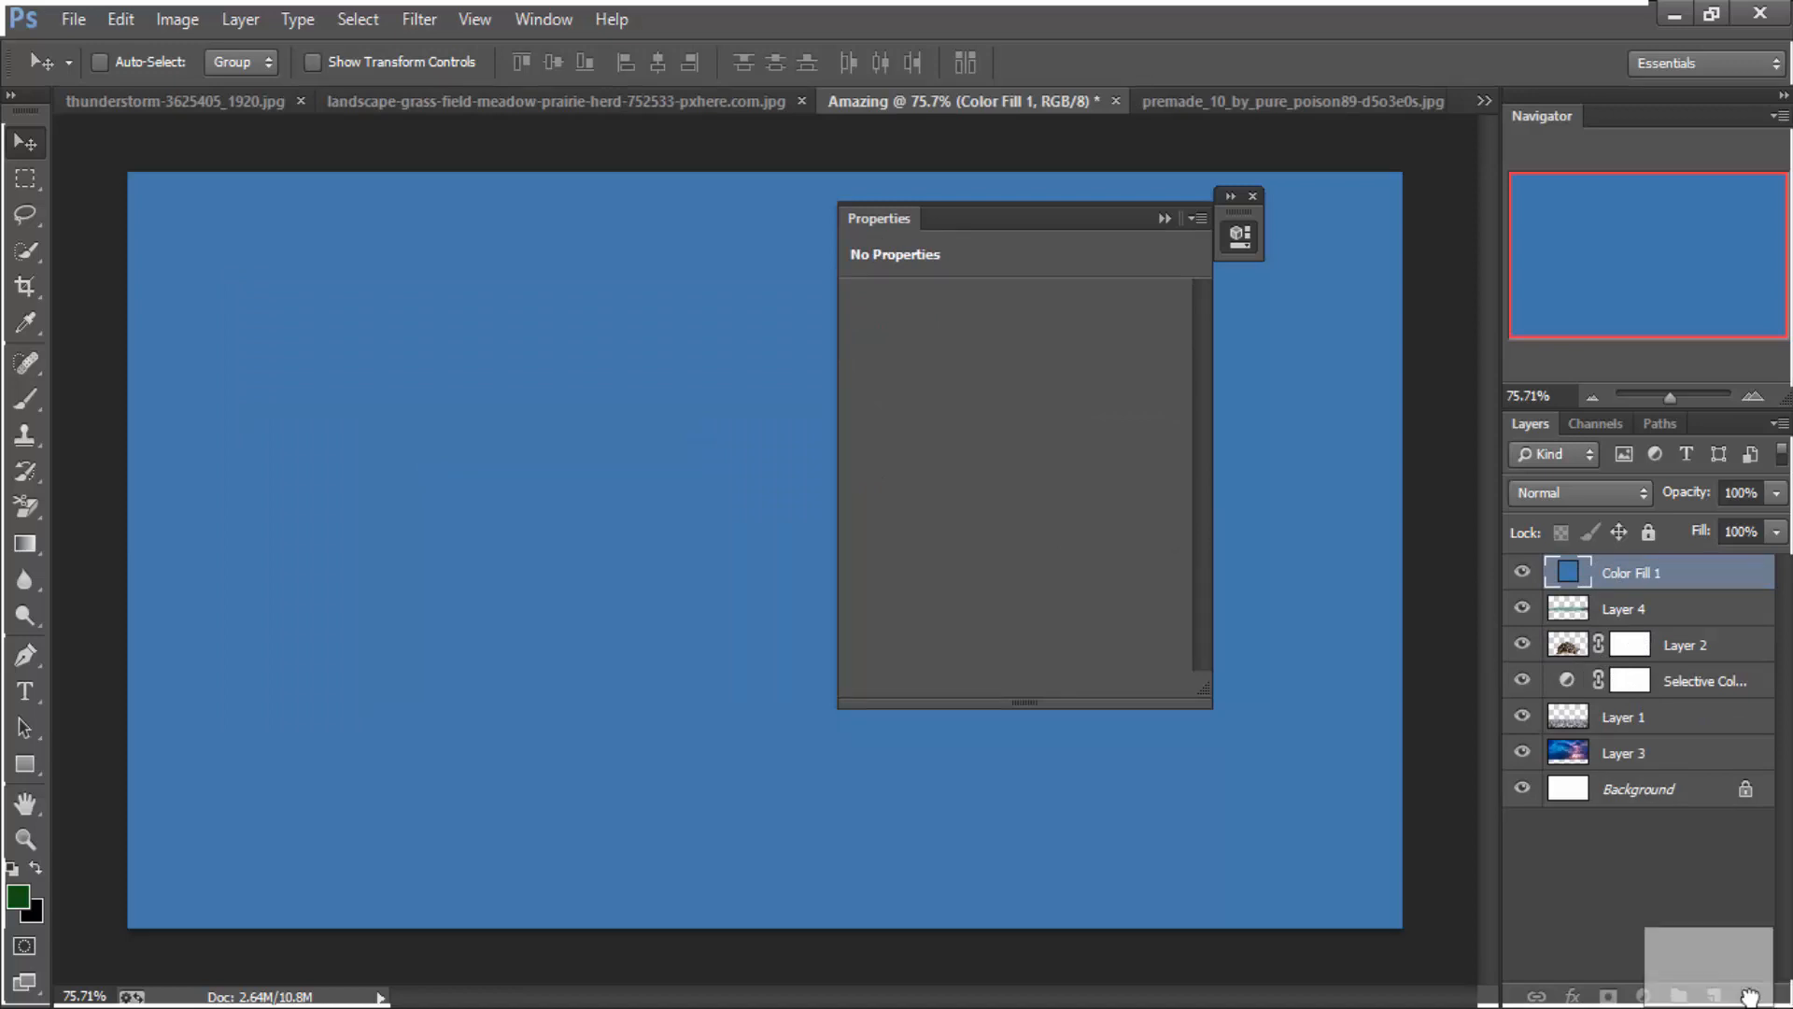
# Try Color Fill below the Selective Color layer, return it to the top of the stack and lower its fill to 36%
pyautogui.moveTo(1587, 574); pyautogui.dragTo(1599, 680)
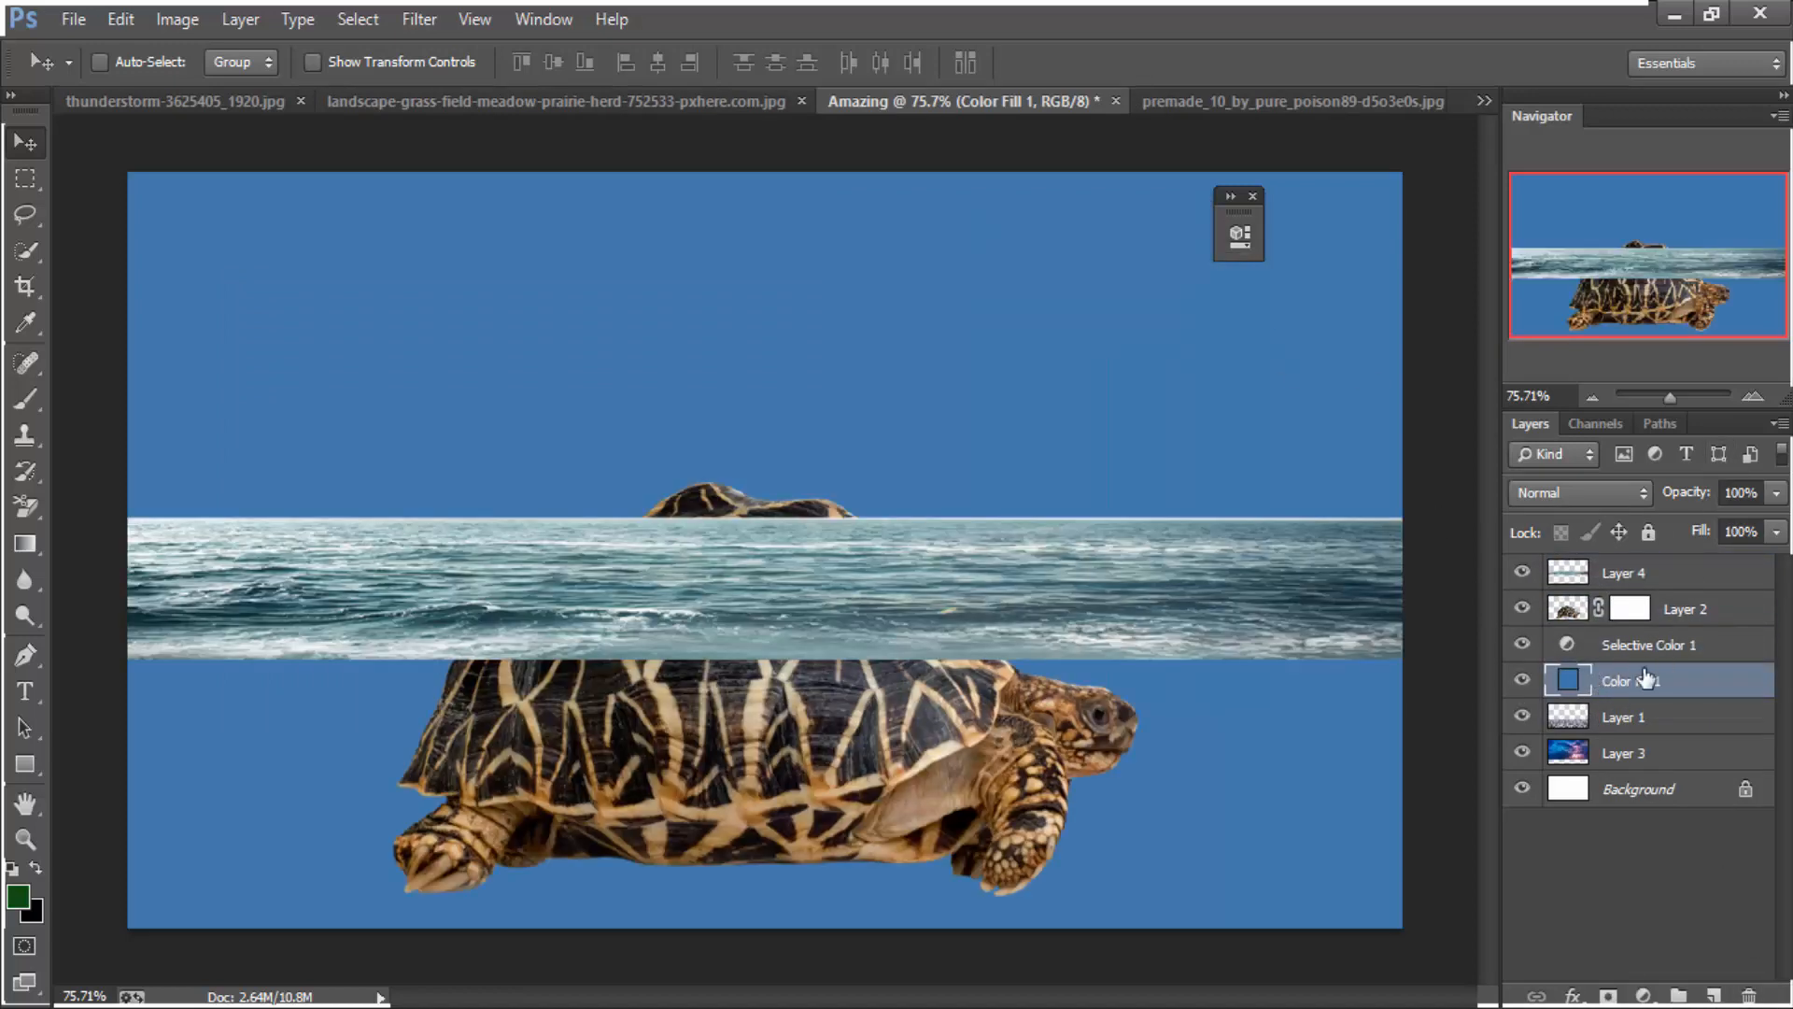
pyautogui.moveTo(1621, 691); pyautogui.dragTo(1667, 560)
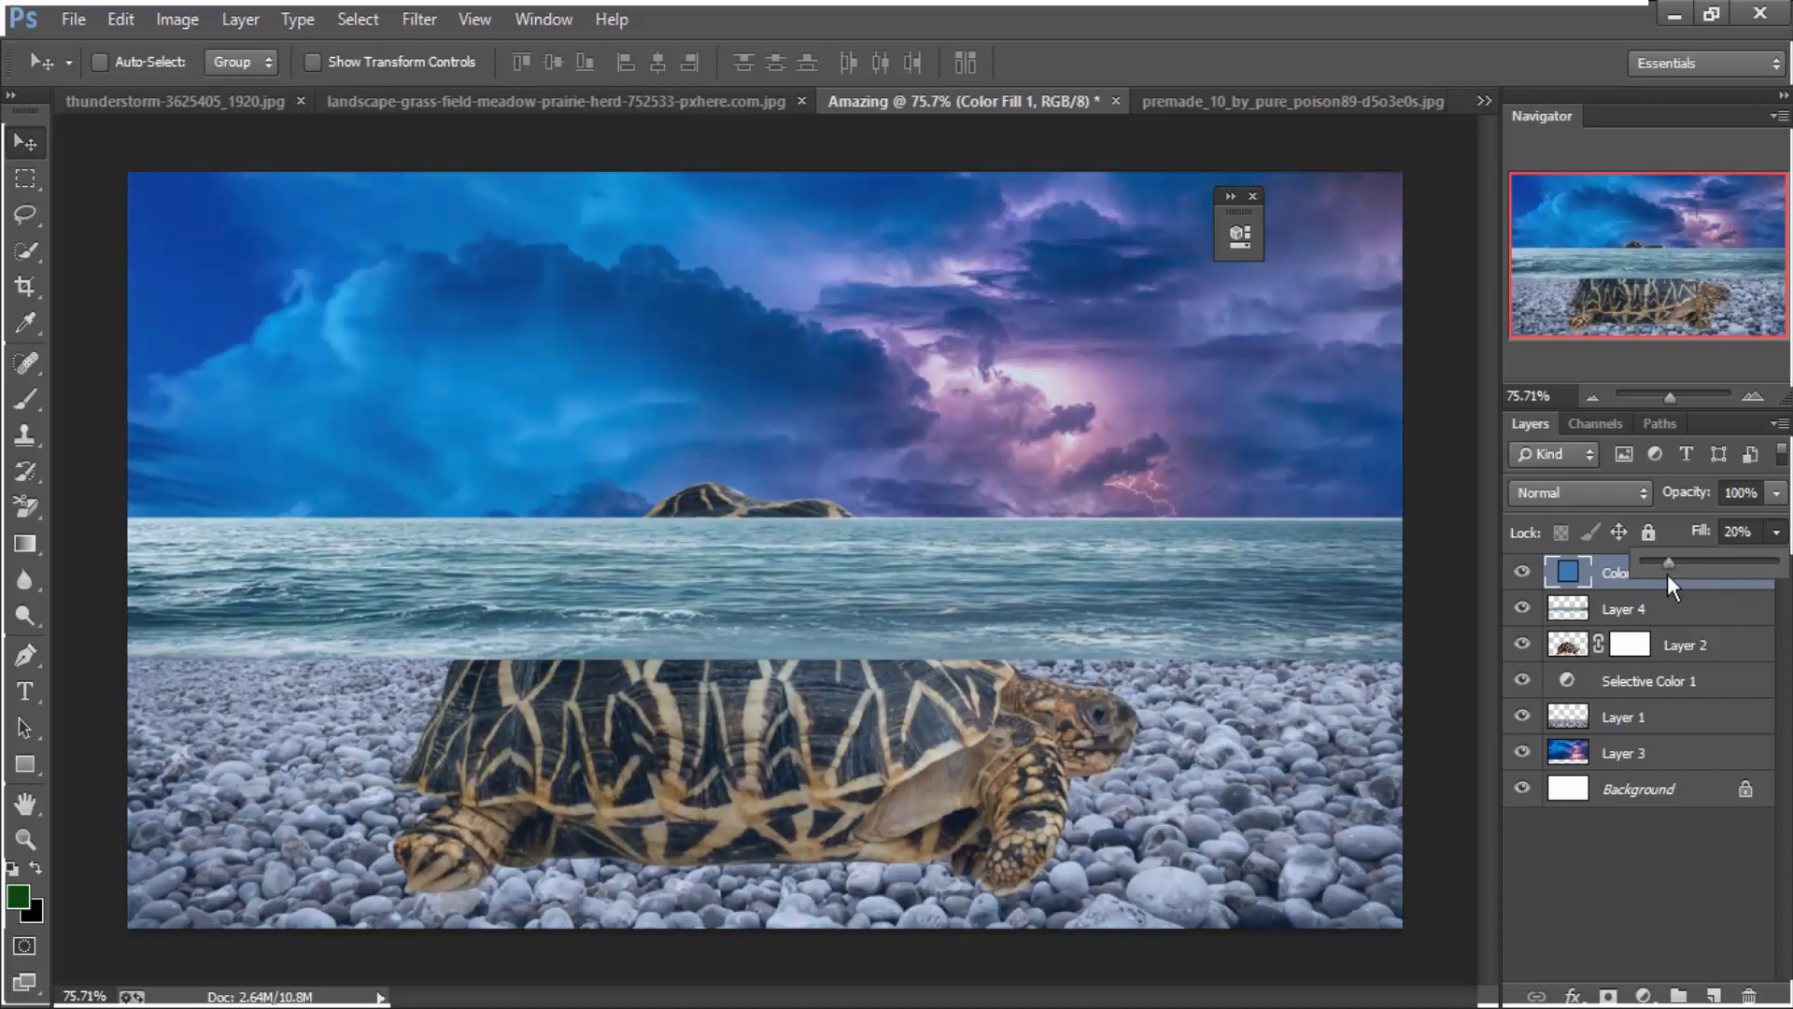
pyautogui.moveTo(1668, 563); pyautogui.dragTo(1690, 560)
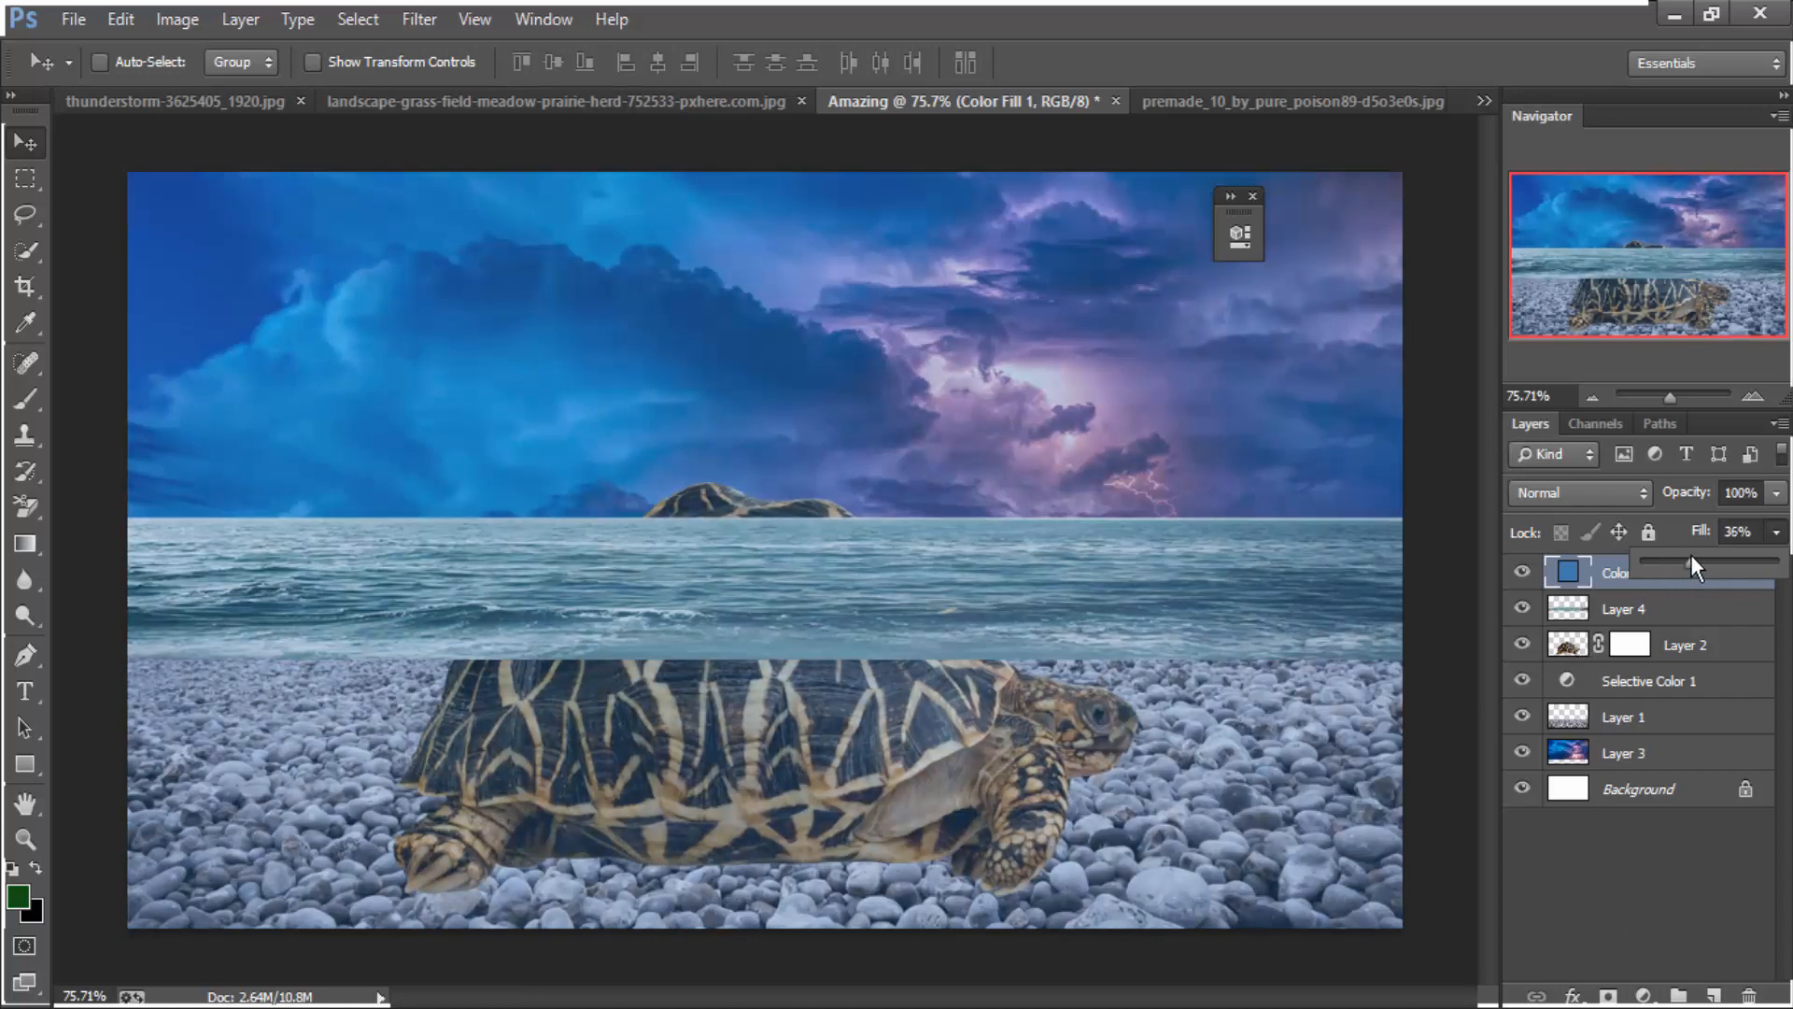
# Delete the Selective Color layer and the turtle layer's mask, and place Color Fill directly below the sea layer
pyautogui.click(1576, 683)
pyautogui.press('Delete')
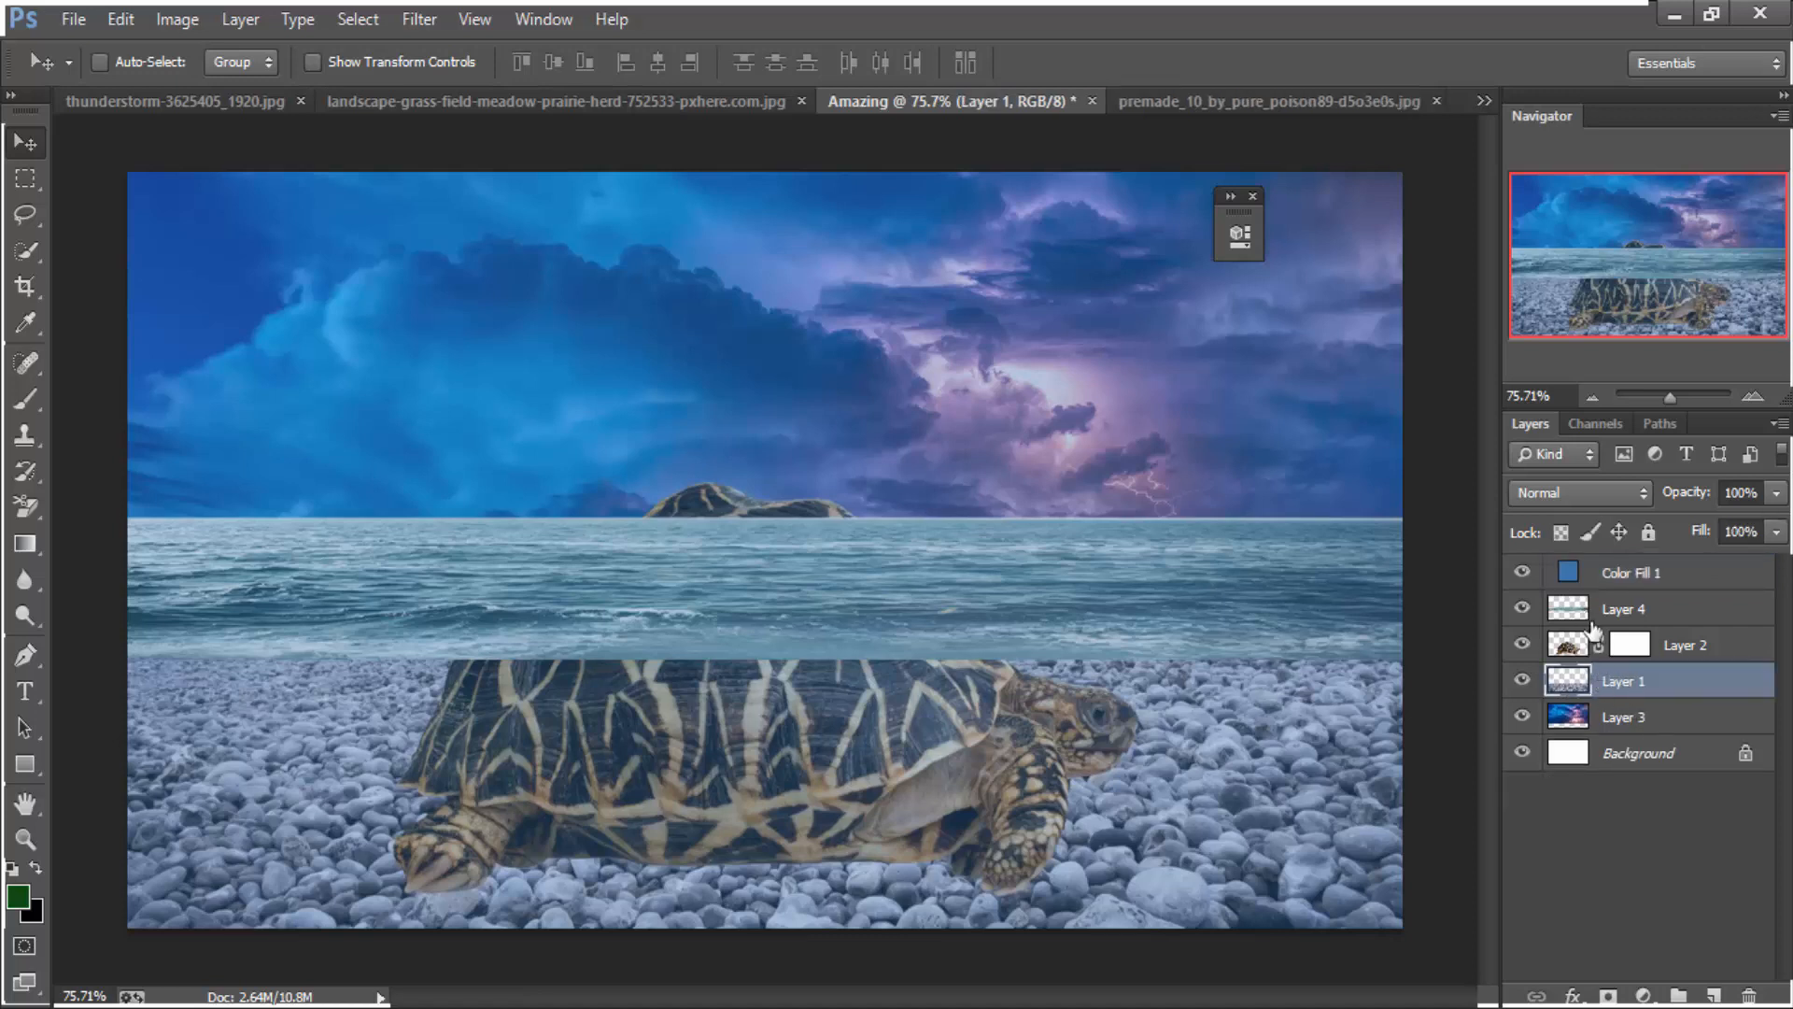
pyautogui.moveTo(1603, 579)
pyautogui.mouseDown()
pyautogui.moveTo(1600, 699)
pyautogui.moveTo(1602, 592)
pyautogui.mouseUp()
pyautogui.moveTo(1603, 608); pyautogui.dragTo(1748, 995)
# Toggle the Color Fill layer's visibility to compare the image with and without the blue tint
pyautogui.click(1522, 608)
pyautogui.click(1522, 608)
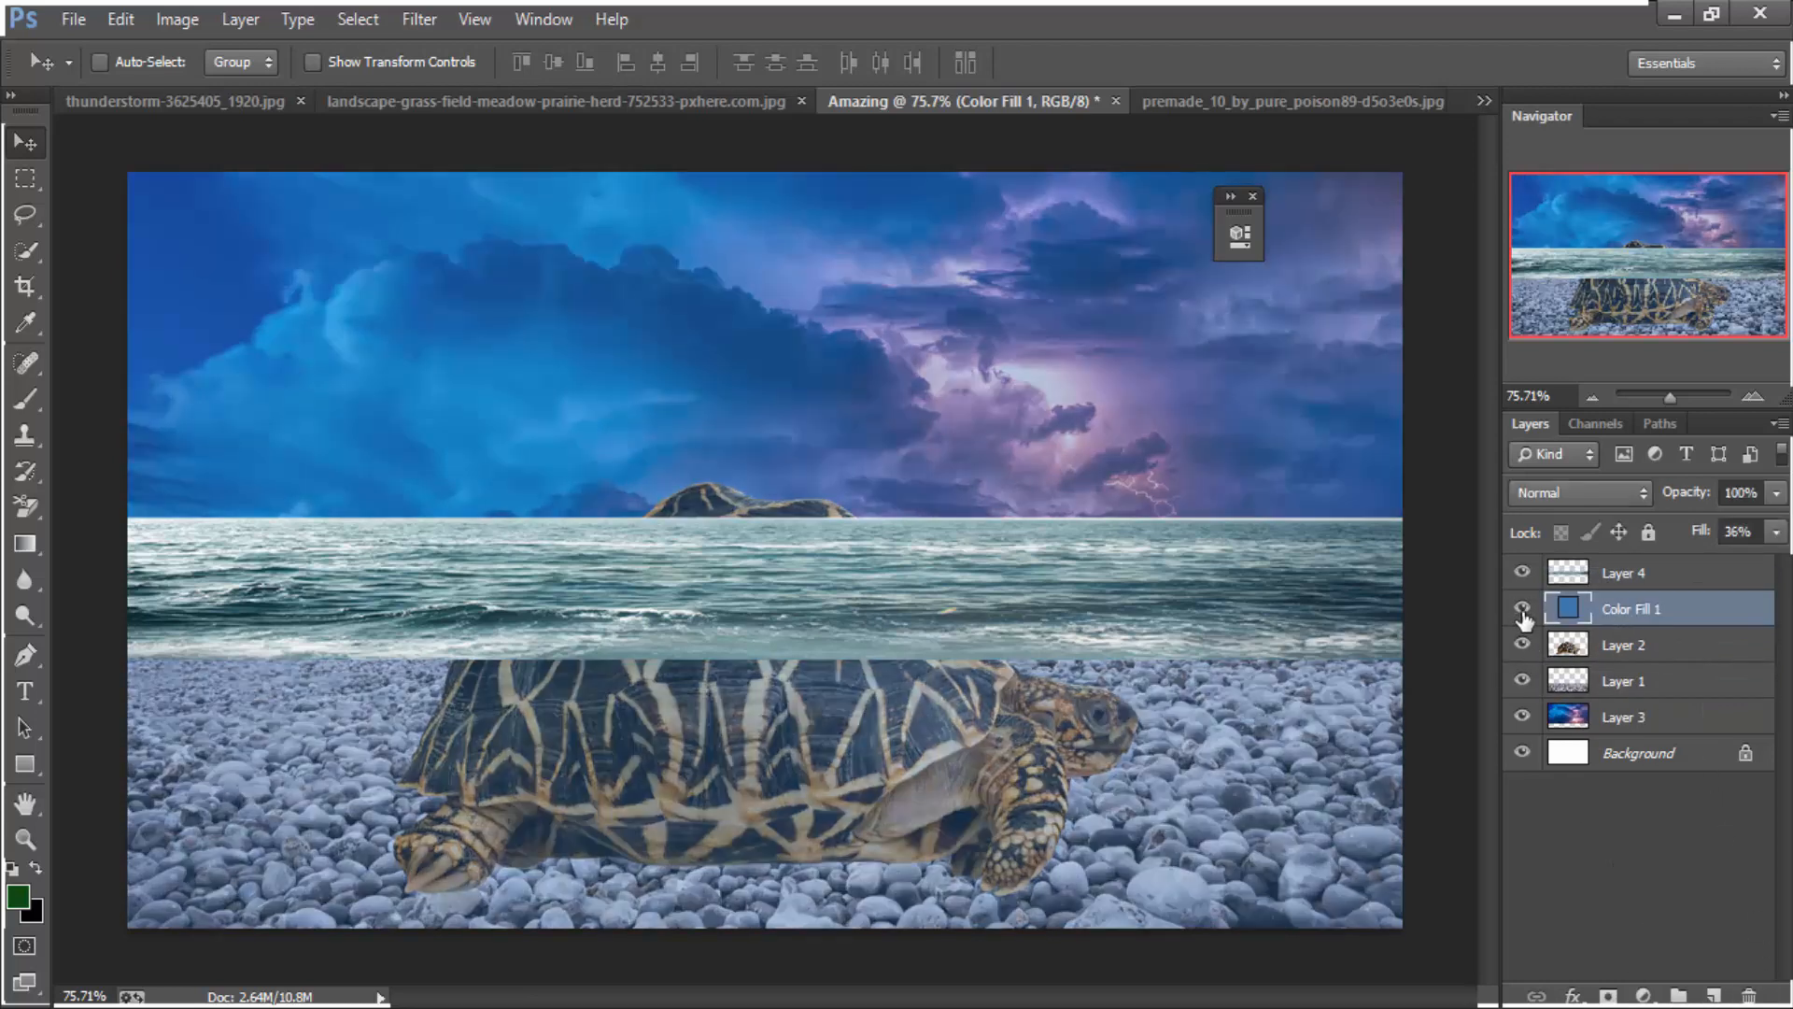
pyautogui.click(1522, 608)
pyautogui.click(1523, 608)
pyautogui.click(1522, 608)
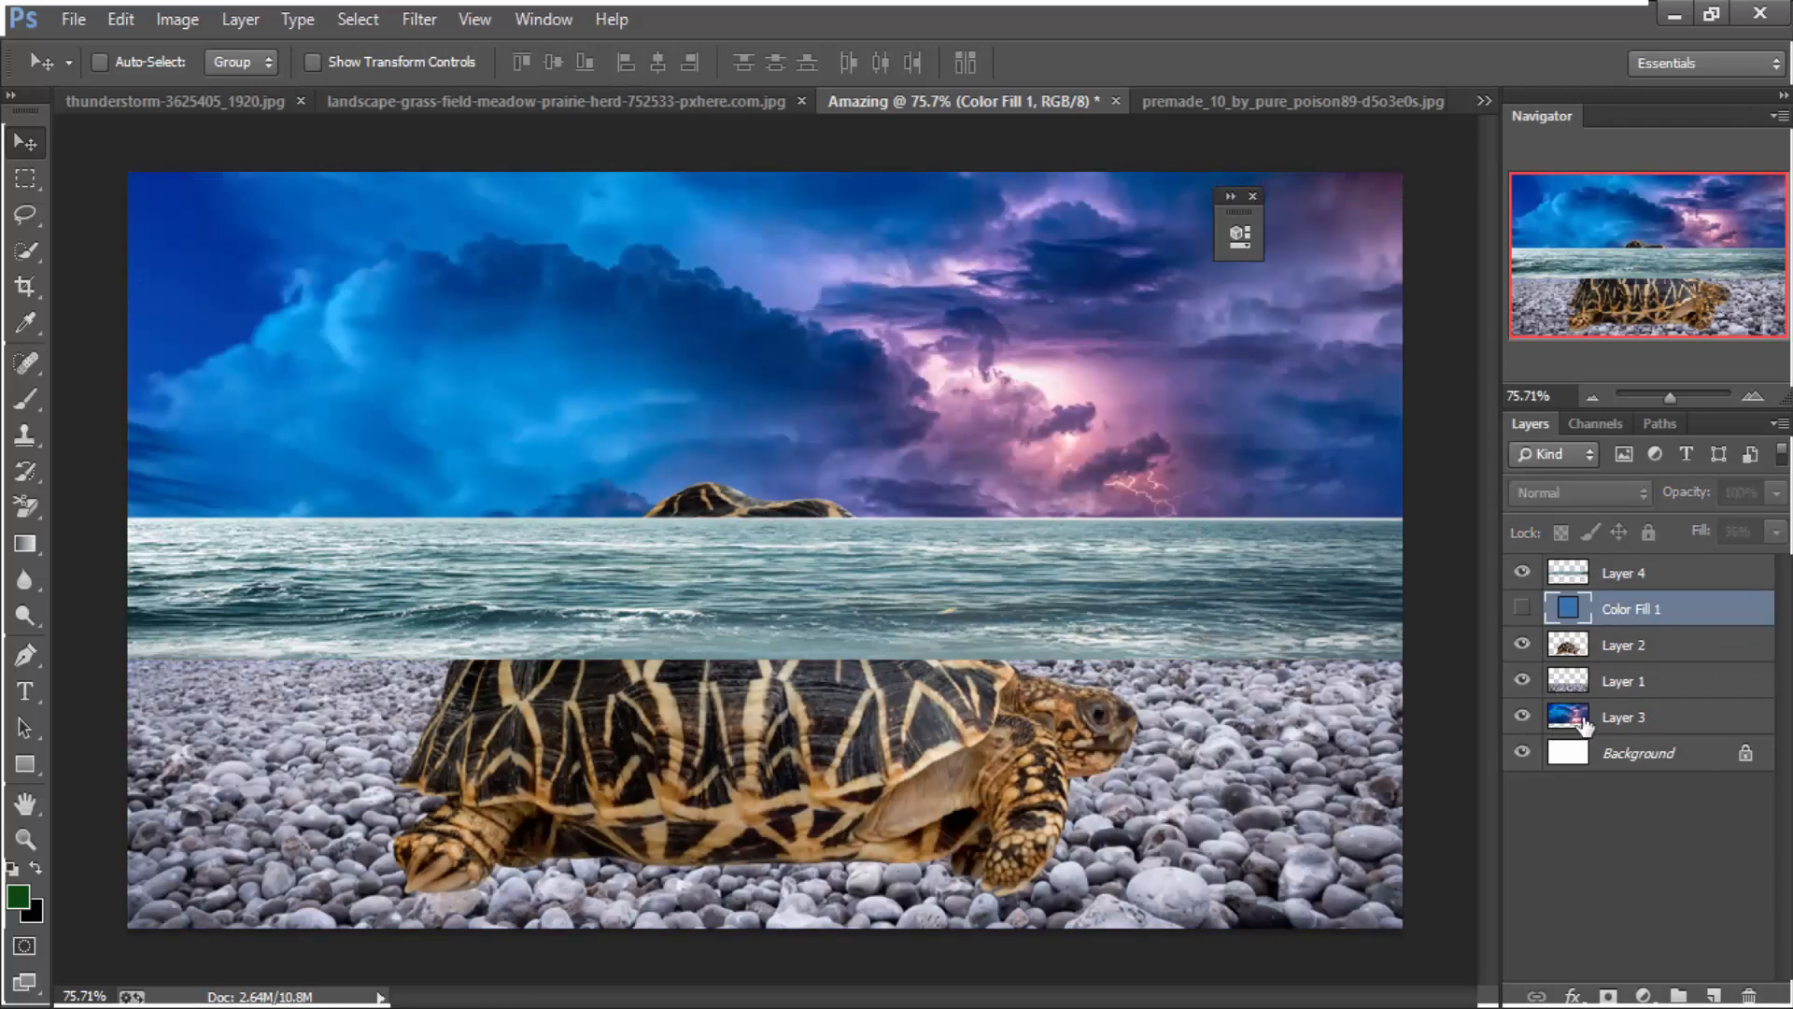
# Move the stormy sky layer to the top of the stack and show the Color Fill layer again
pyautogui.moveTo(1585, 727); pyautogui.dragTo(1578, 560)
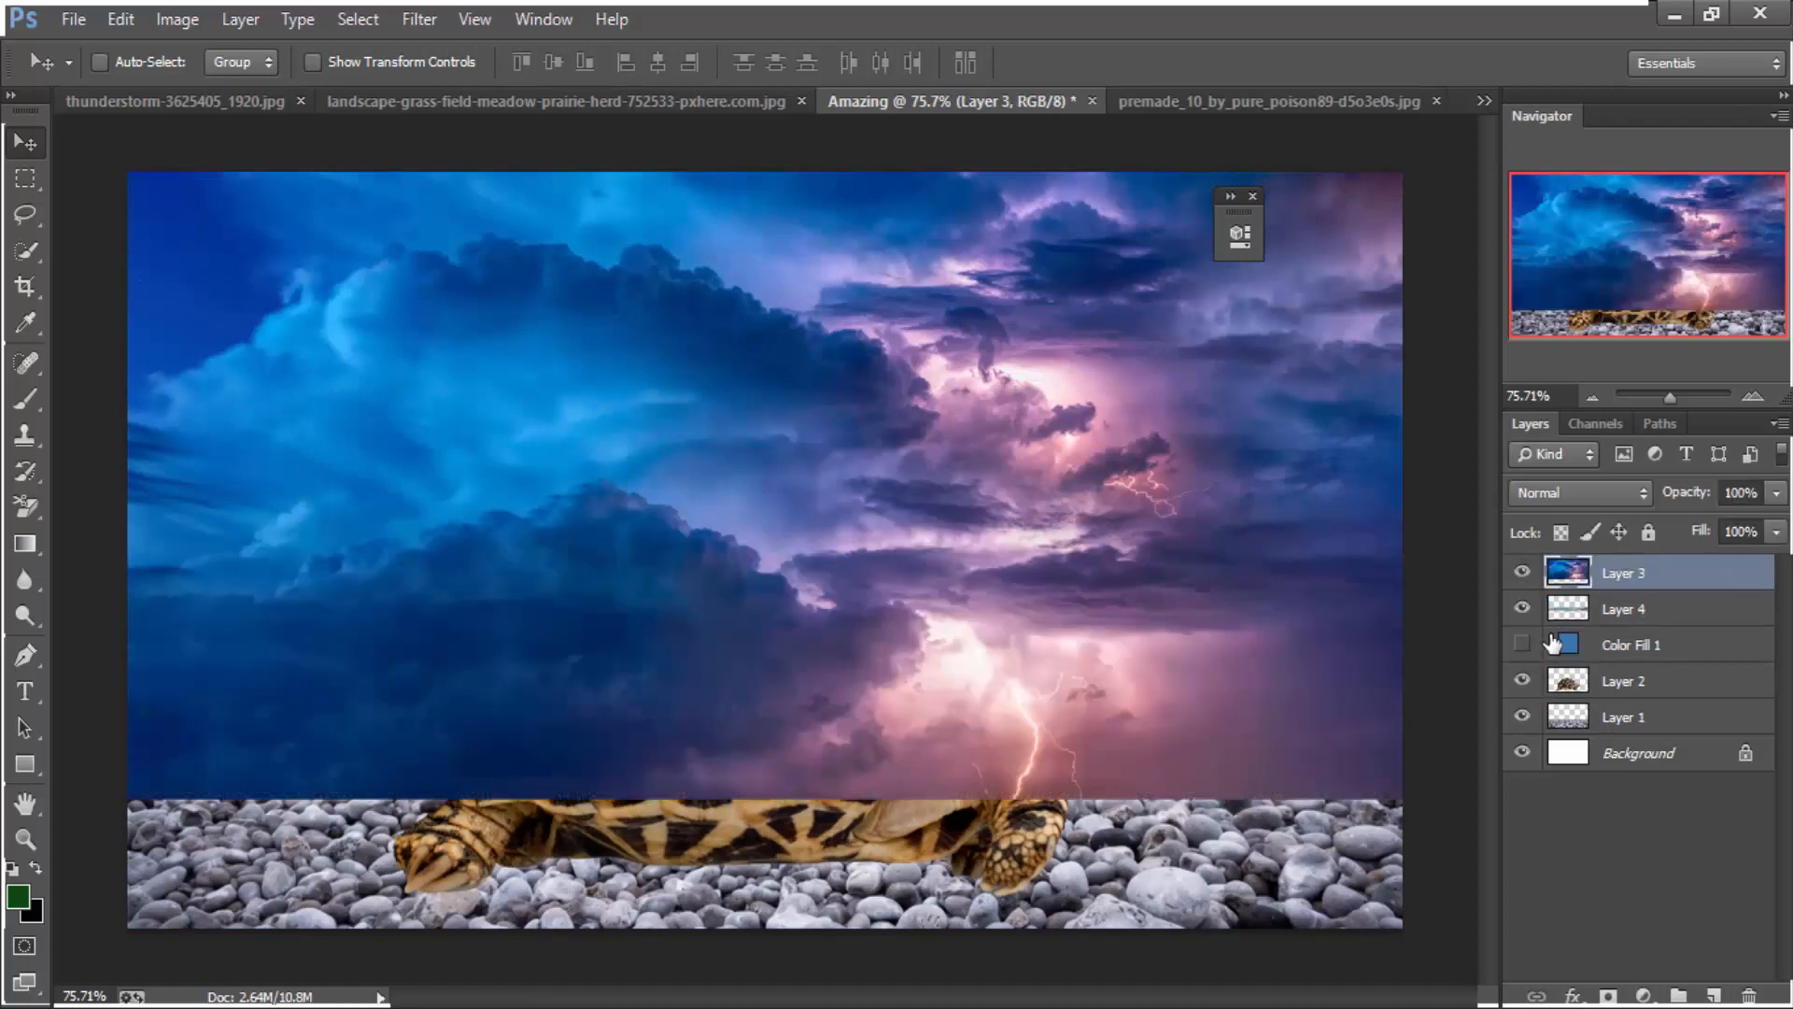
pyautogui.click(1522, 644)
pyautogui.click(1522, 644)
pyautogui.click(1522, 647)
# Move the stormy sky up until its lower edge meets the sea horizon and slightly adjust its height
pyautogui.hotkey('ctrl', 't')
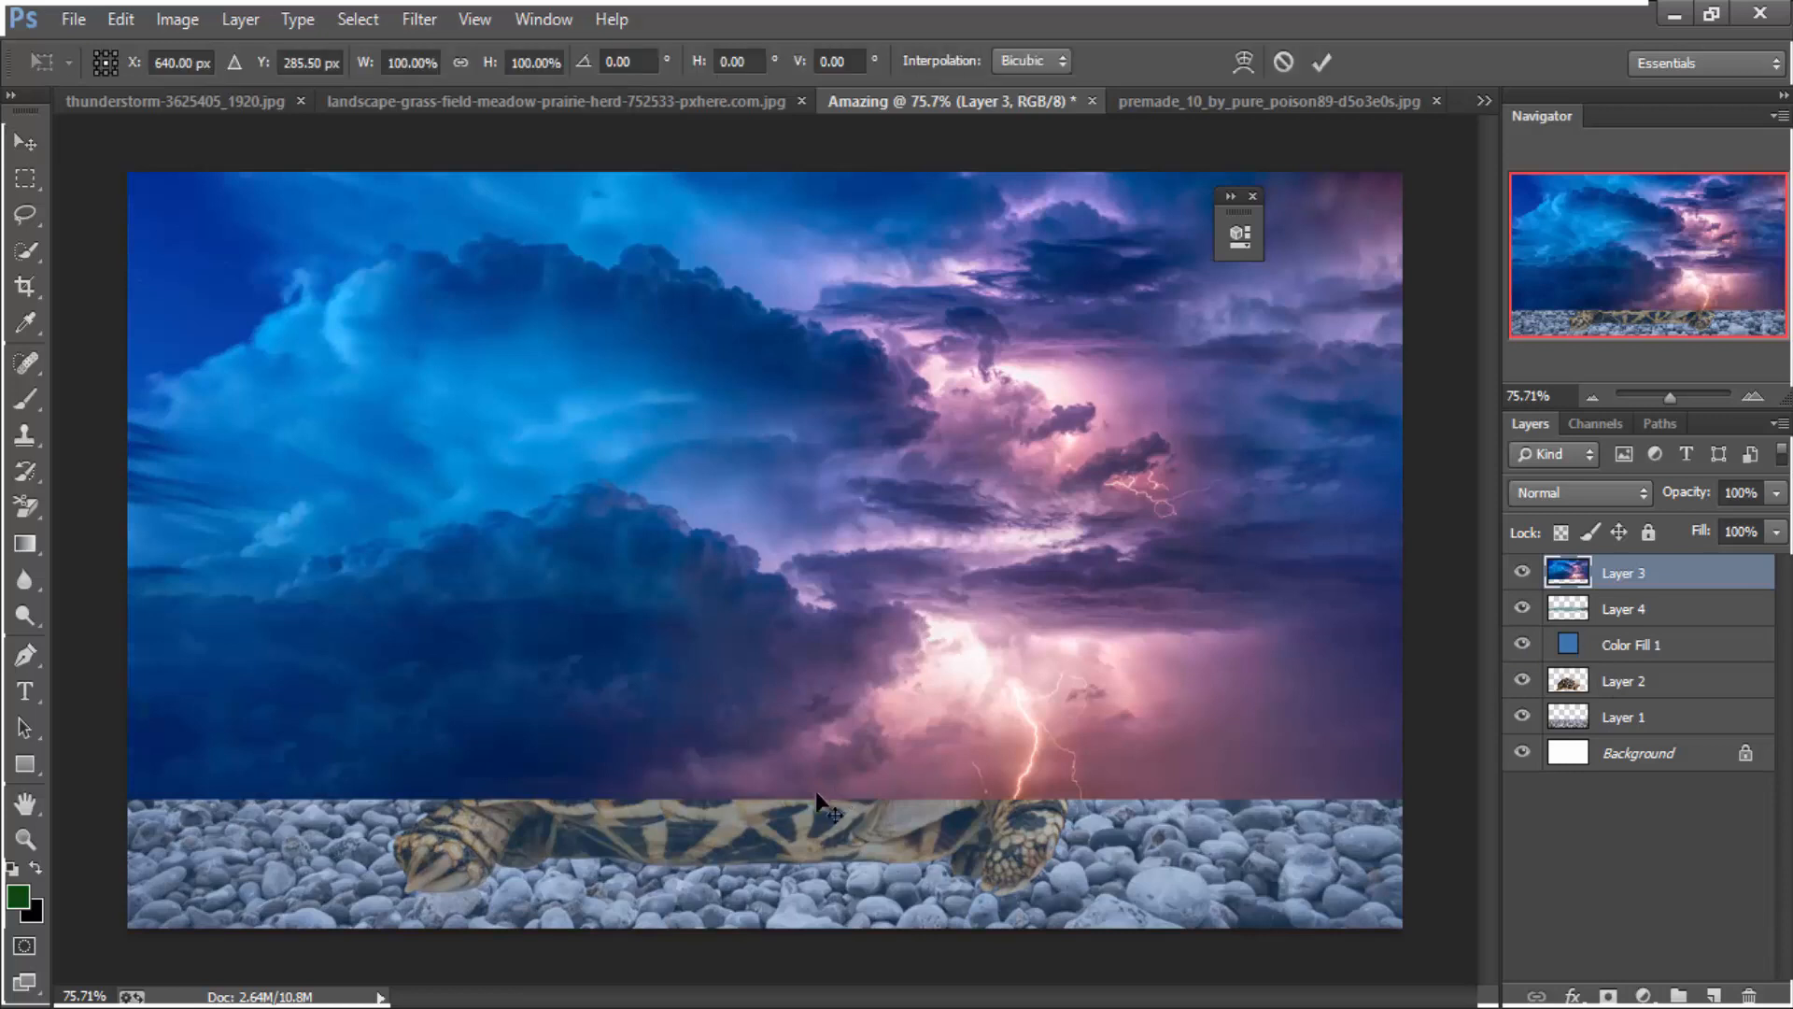
pyautogui.moveTo(837, 595); pyautogui.dragTo(832, 355)
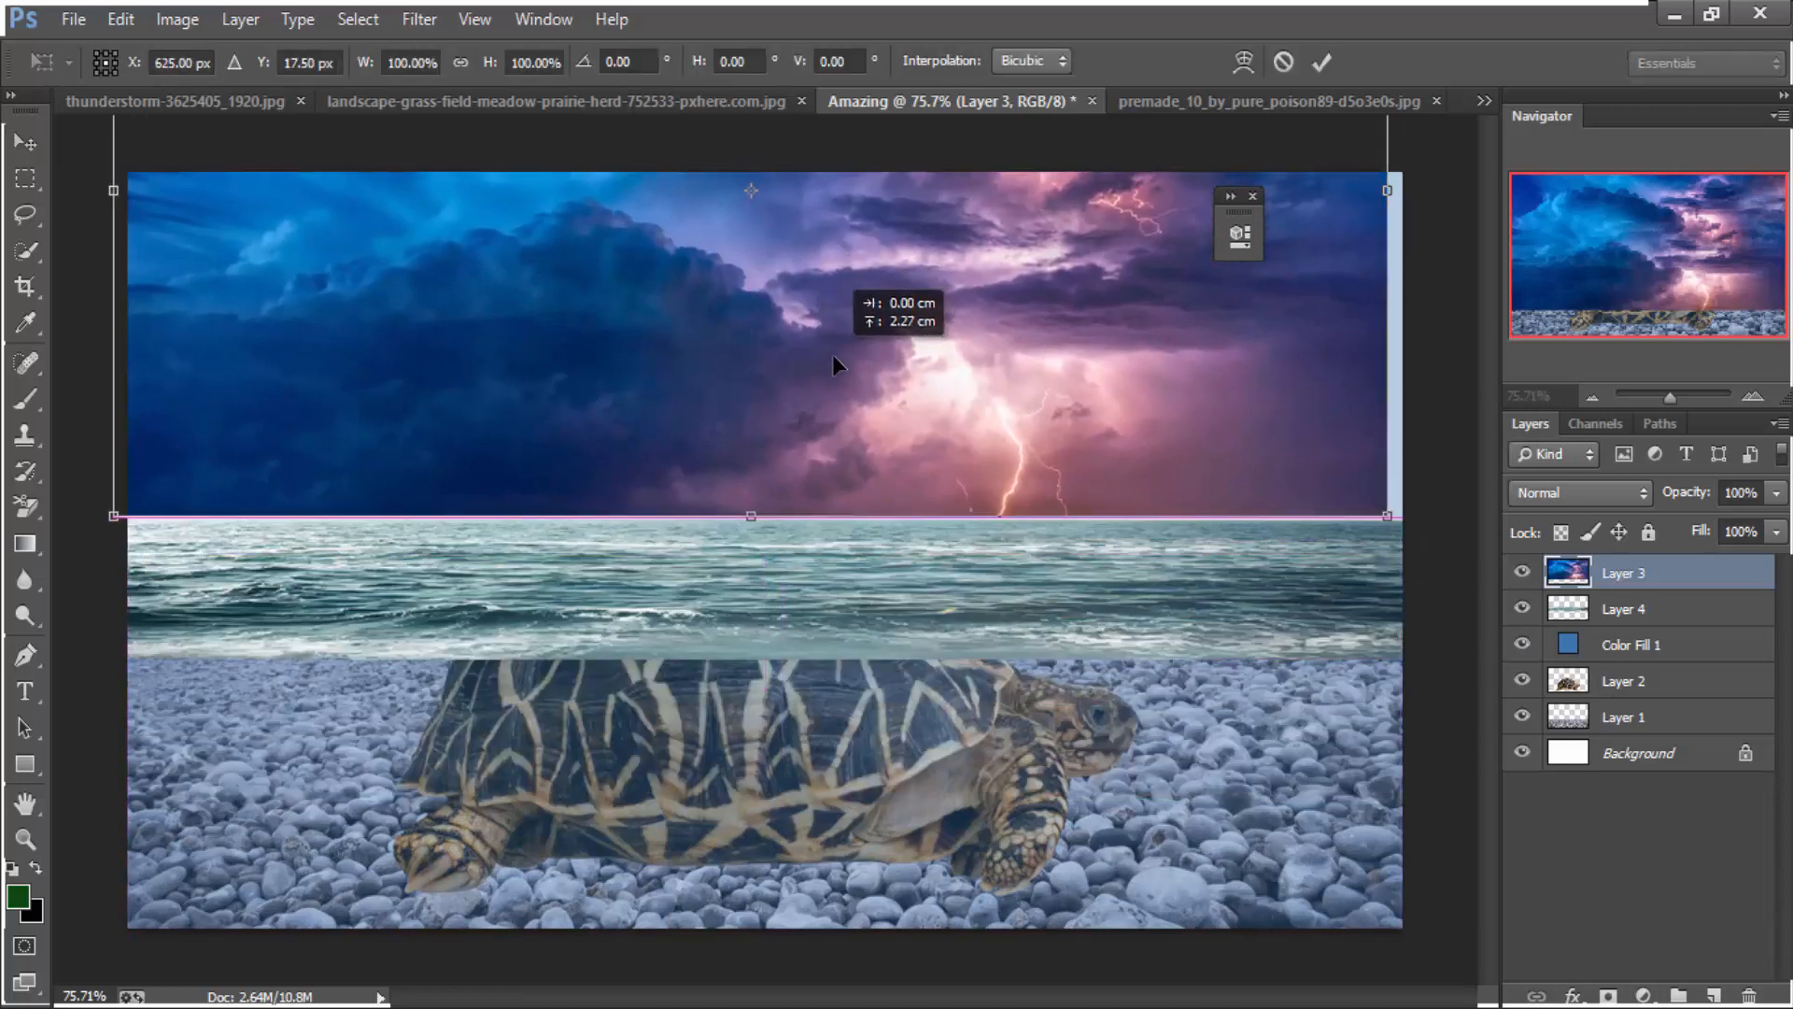
pyautogui.scroll(-2, 809, 648)
pyautogui.scroll(-3, 952, 565)
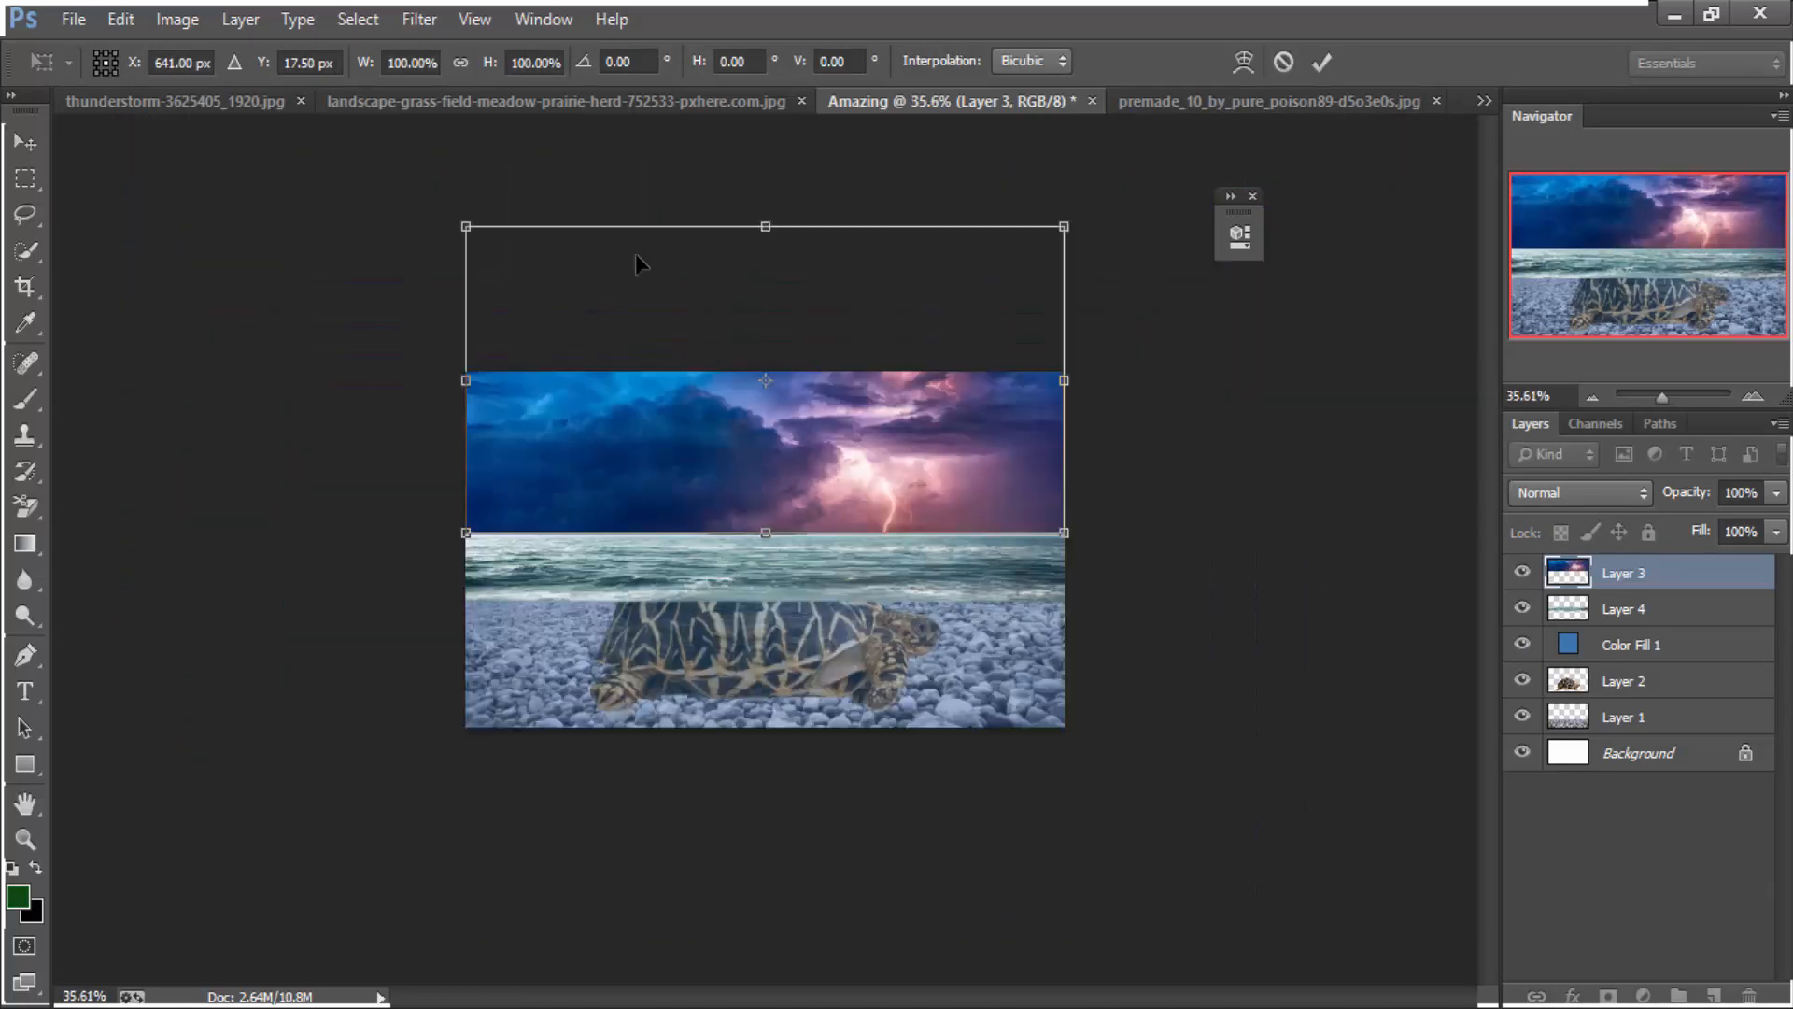
pyautogui.moveTo(473, 235)
pyautogui.mouseDown()
pyautogui.moveTo(500, 249)
pyautogui.moveTo(461, 223)
pyautogui.mouseUp()
pyautogui.moveTo(763, 240); pyautogui.dragTo(763, 248)
pyautogui.scroll(3, 763, 547)
pyautogui.press('Return')
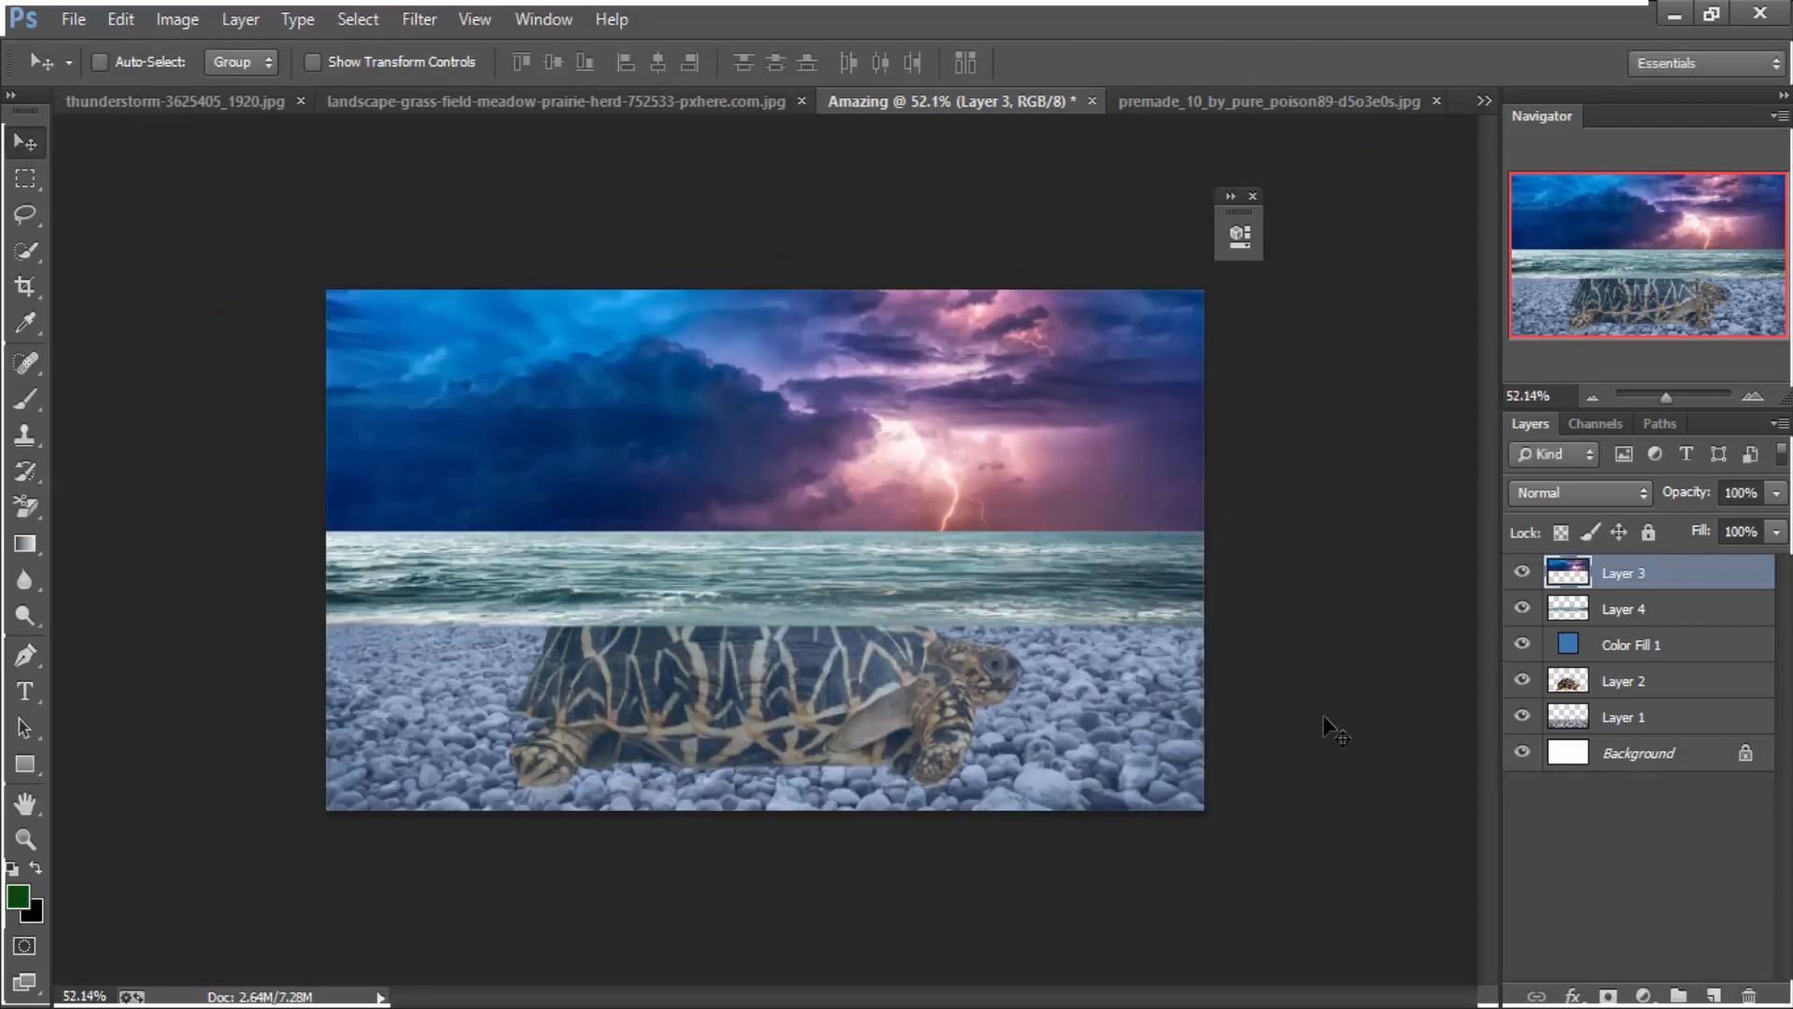
# Lower the fill of the blue Color Fill layer to 27%
pyautogui.click(1582, 646)
pyautogui.moveTo(1670, 400)
pyautogui.mouseDown()
pyautogui.moveTo(1645, 401)
pyautogui.moveTo(1667, 402)
pyautogui.mouseUp()
pyautogui.scroll(2, 894, 656)
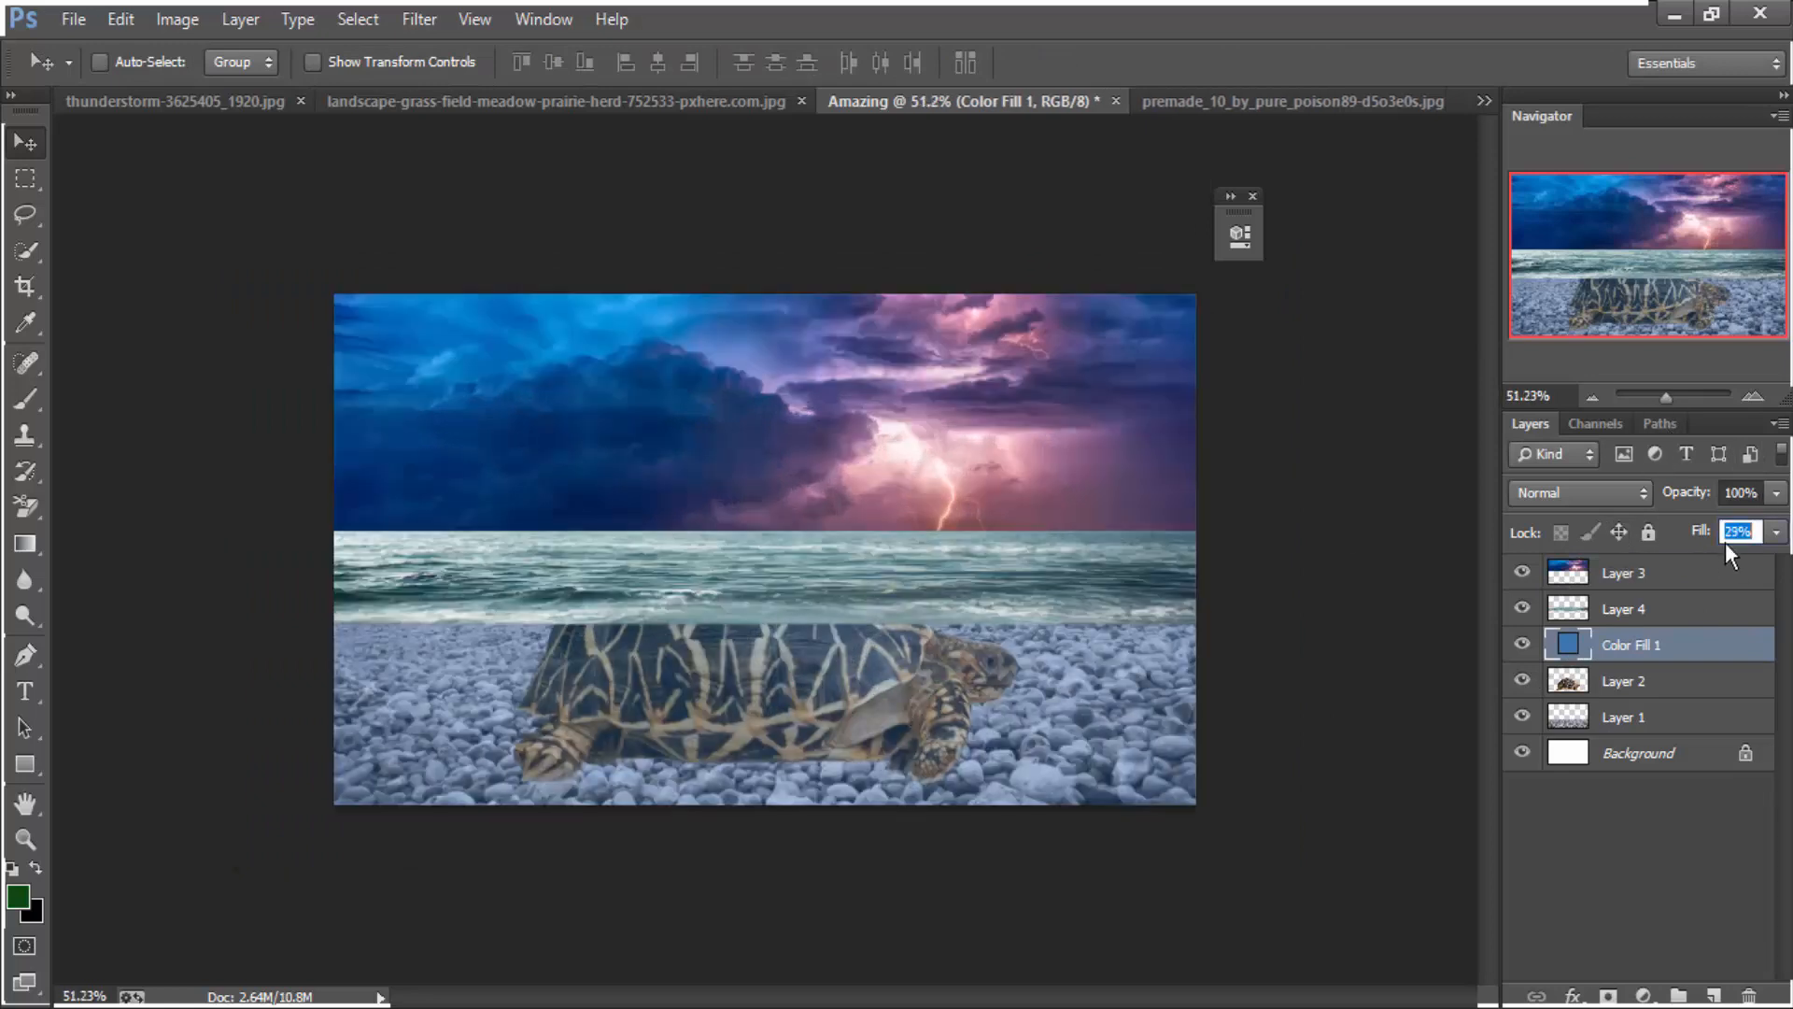
pyautogui.moveTo(1724, 542); pyautogui.dragTo(1712, 551)
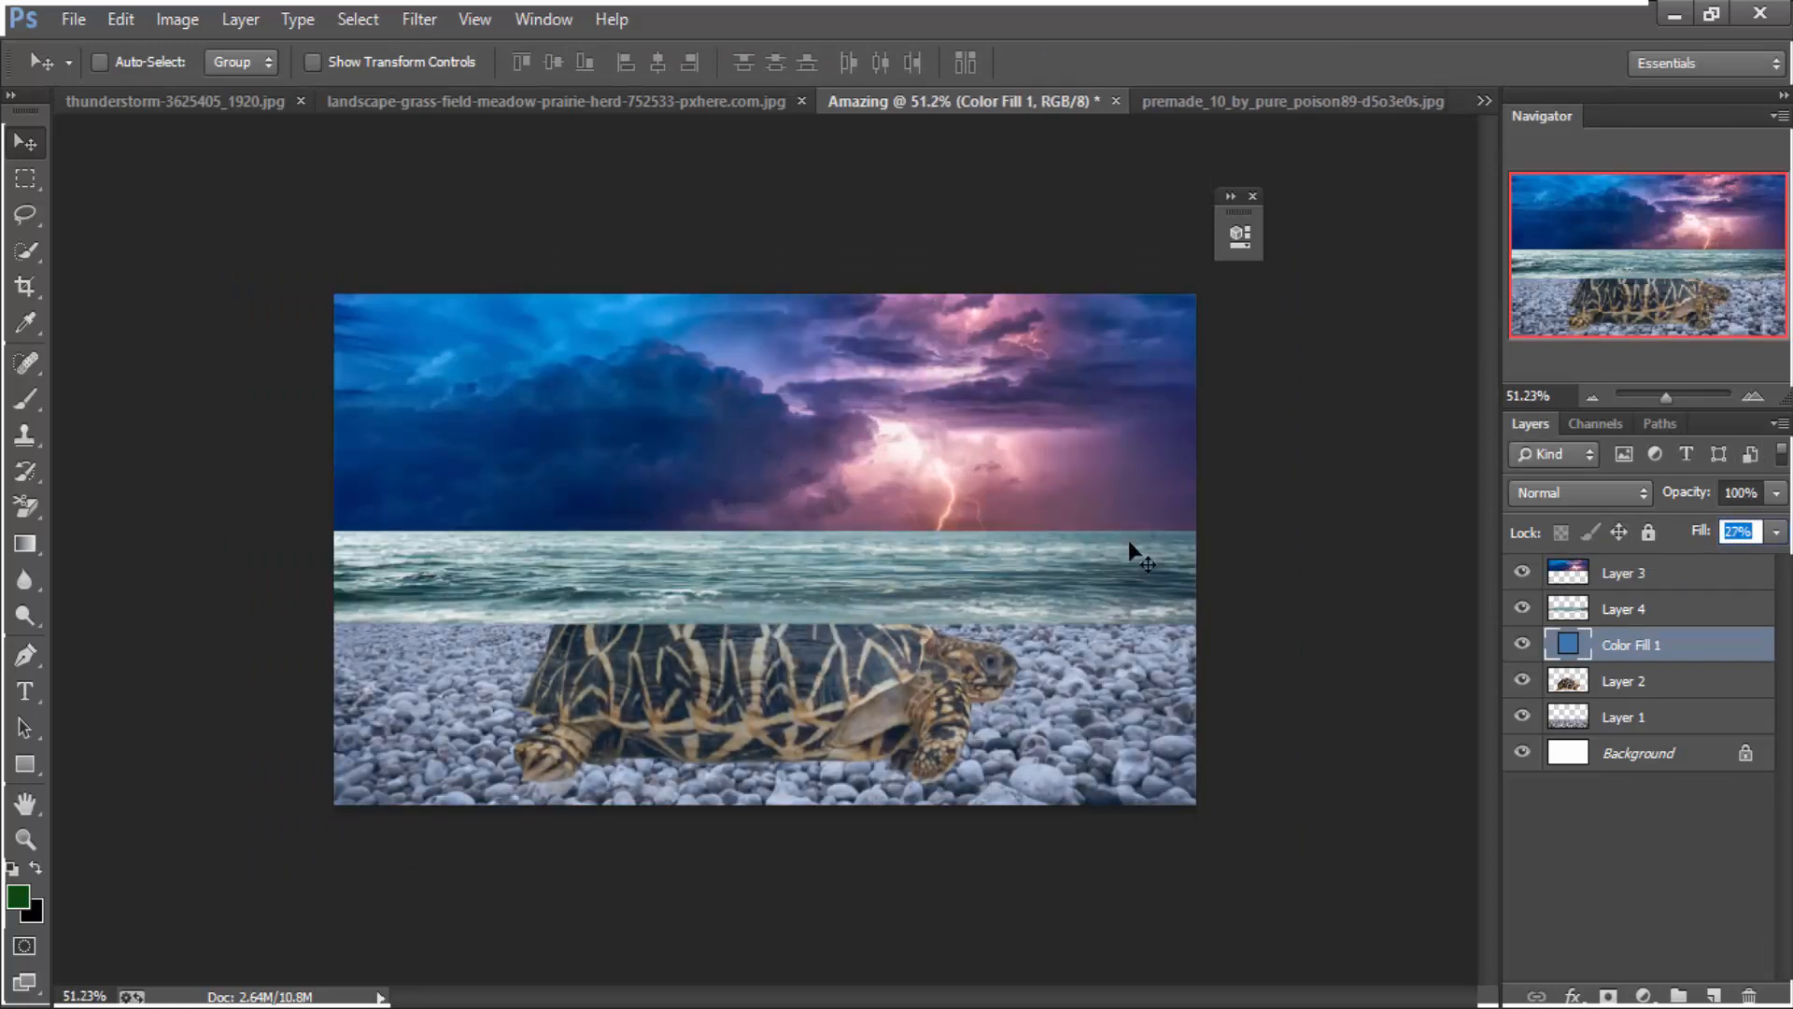
# Reduce the sea layer's fill to 42%
pyautogui.click(1575, 682)
pyautogui.click(1578, 612)
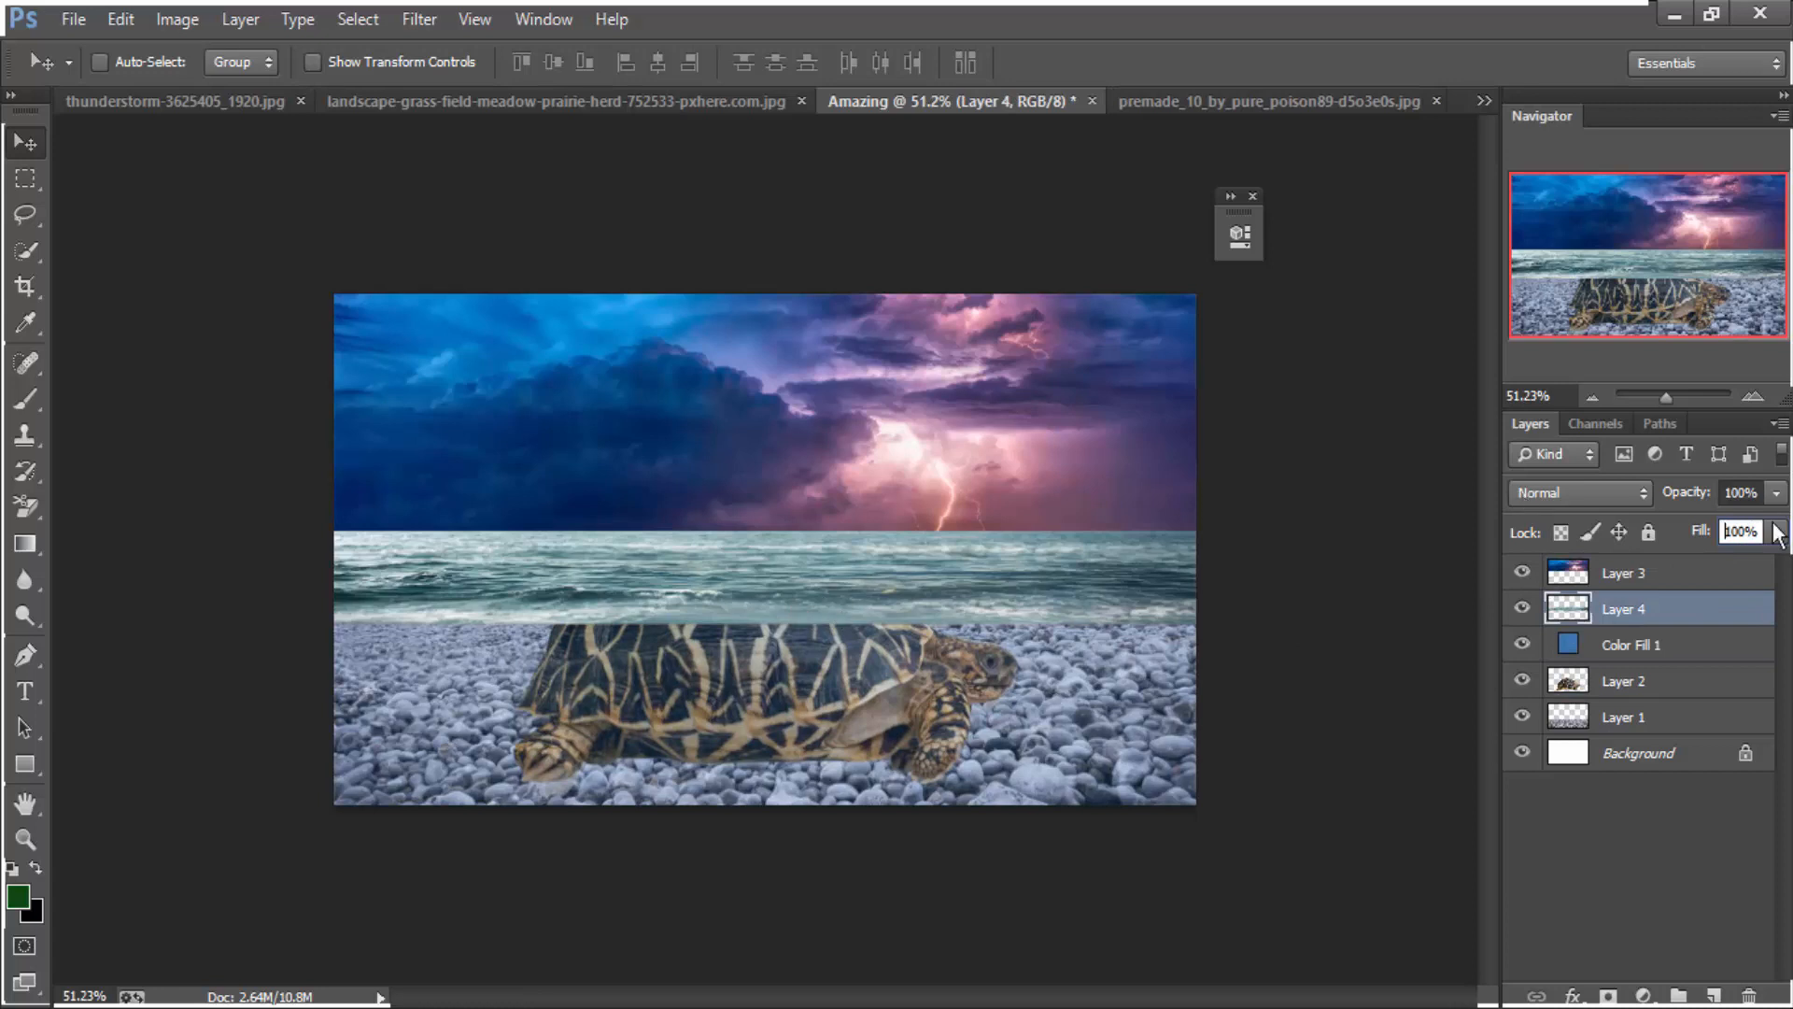
pyautogui.moveTo(1730, 561)
pyautogui.mouseDown()
pyautogui.moveTo(1673, 563)
pyautogui.moveTo(1700, 569)
pyautogui.mouseUp()
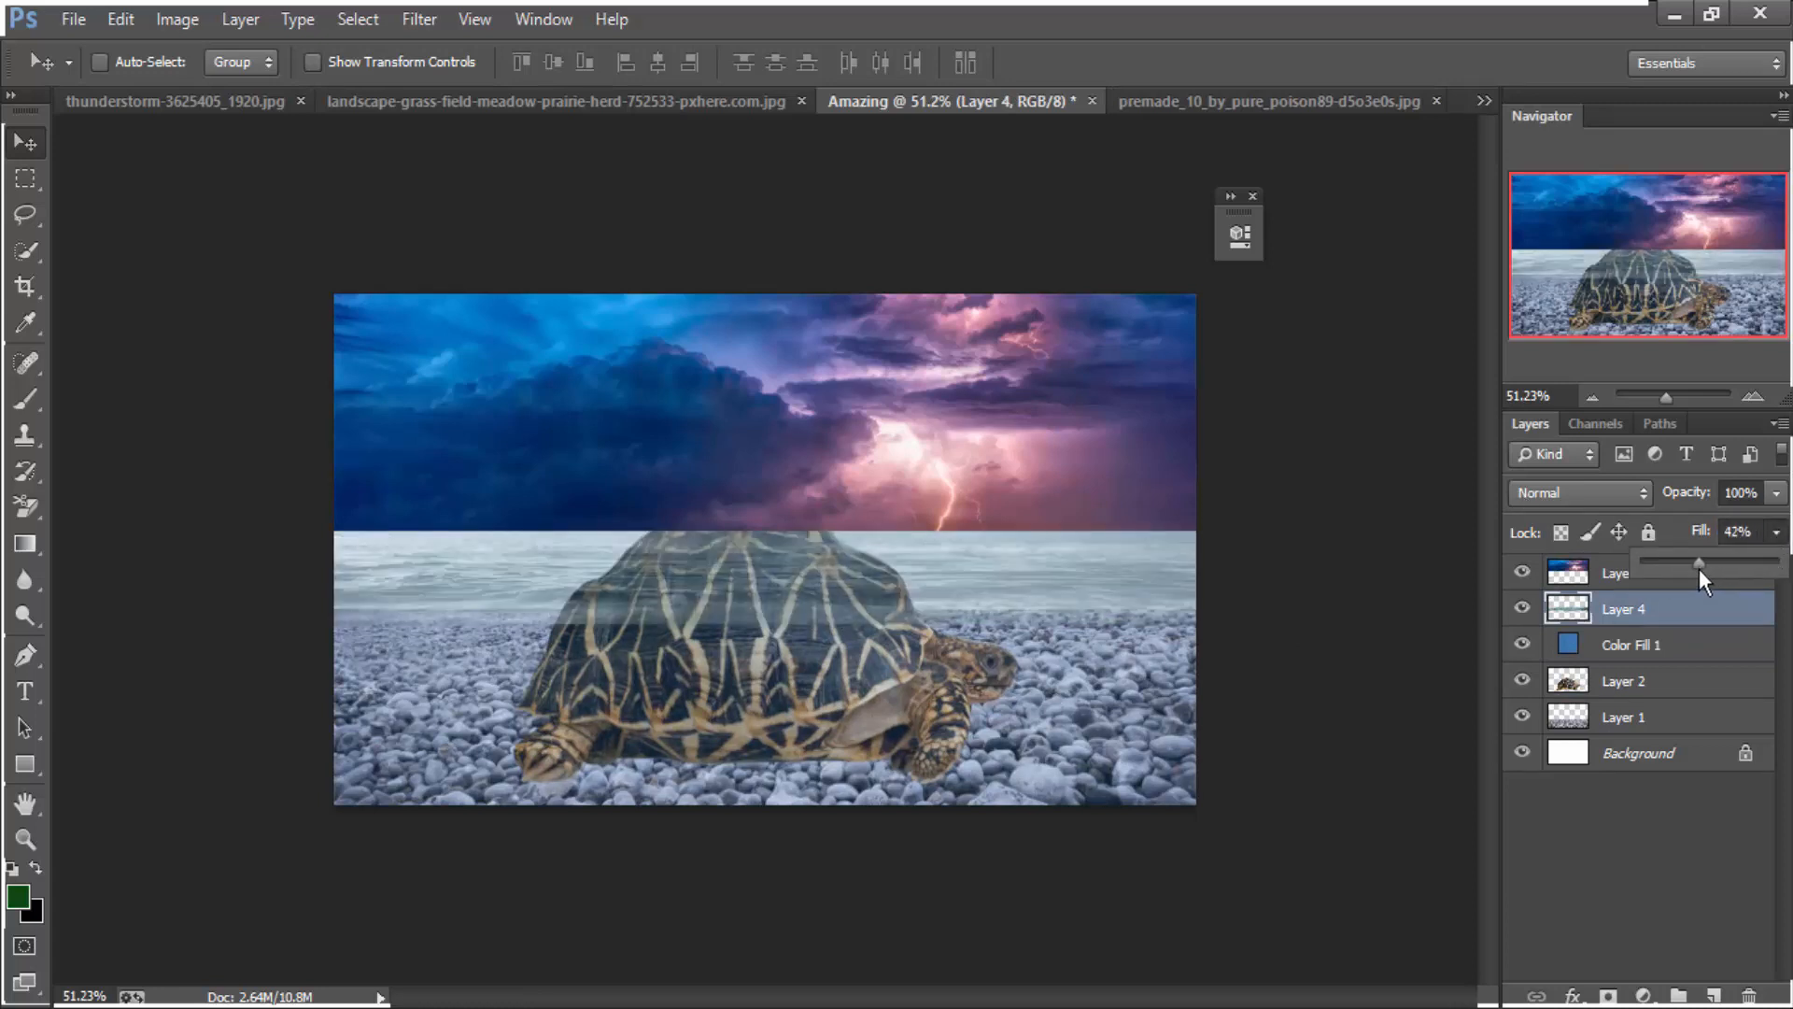
# Hide the stormy sky layer to check the image without it, and delete that layer
pyautogui.click(1522, 571)
pyautogui.click(1522, 572)
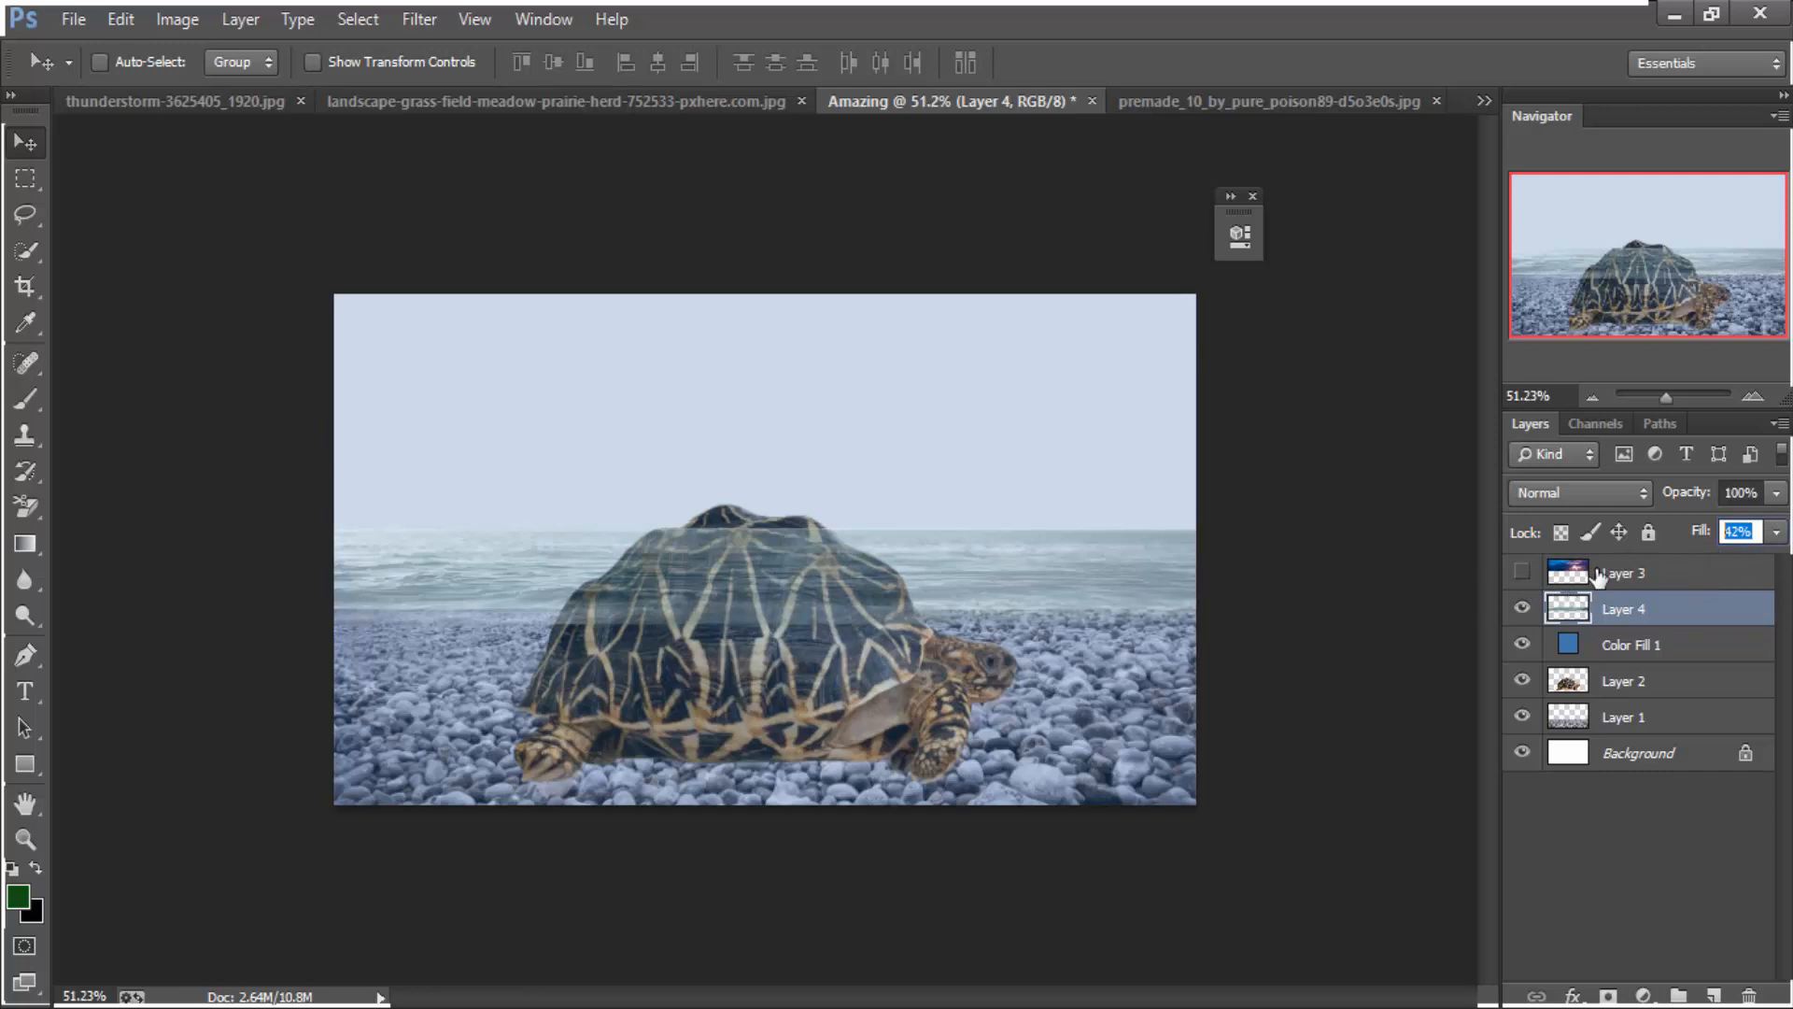
pyautogui.moveTo(1598, 577); pyautogui.dragTo(1749, 994)
pyautogui.click(1522, 572)
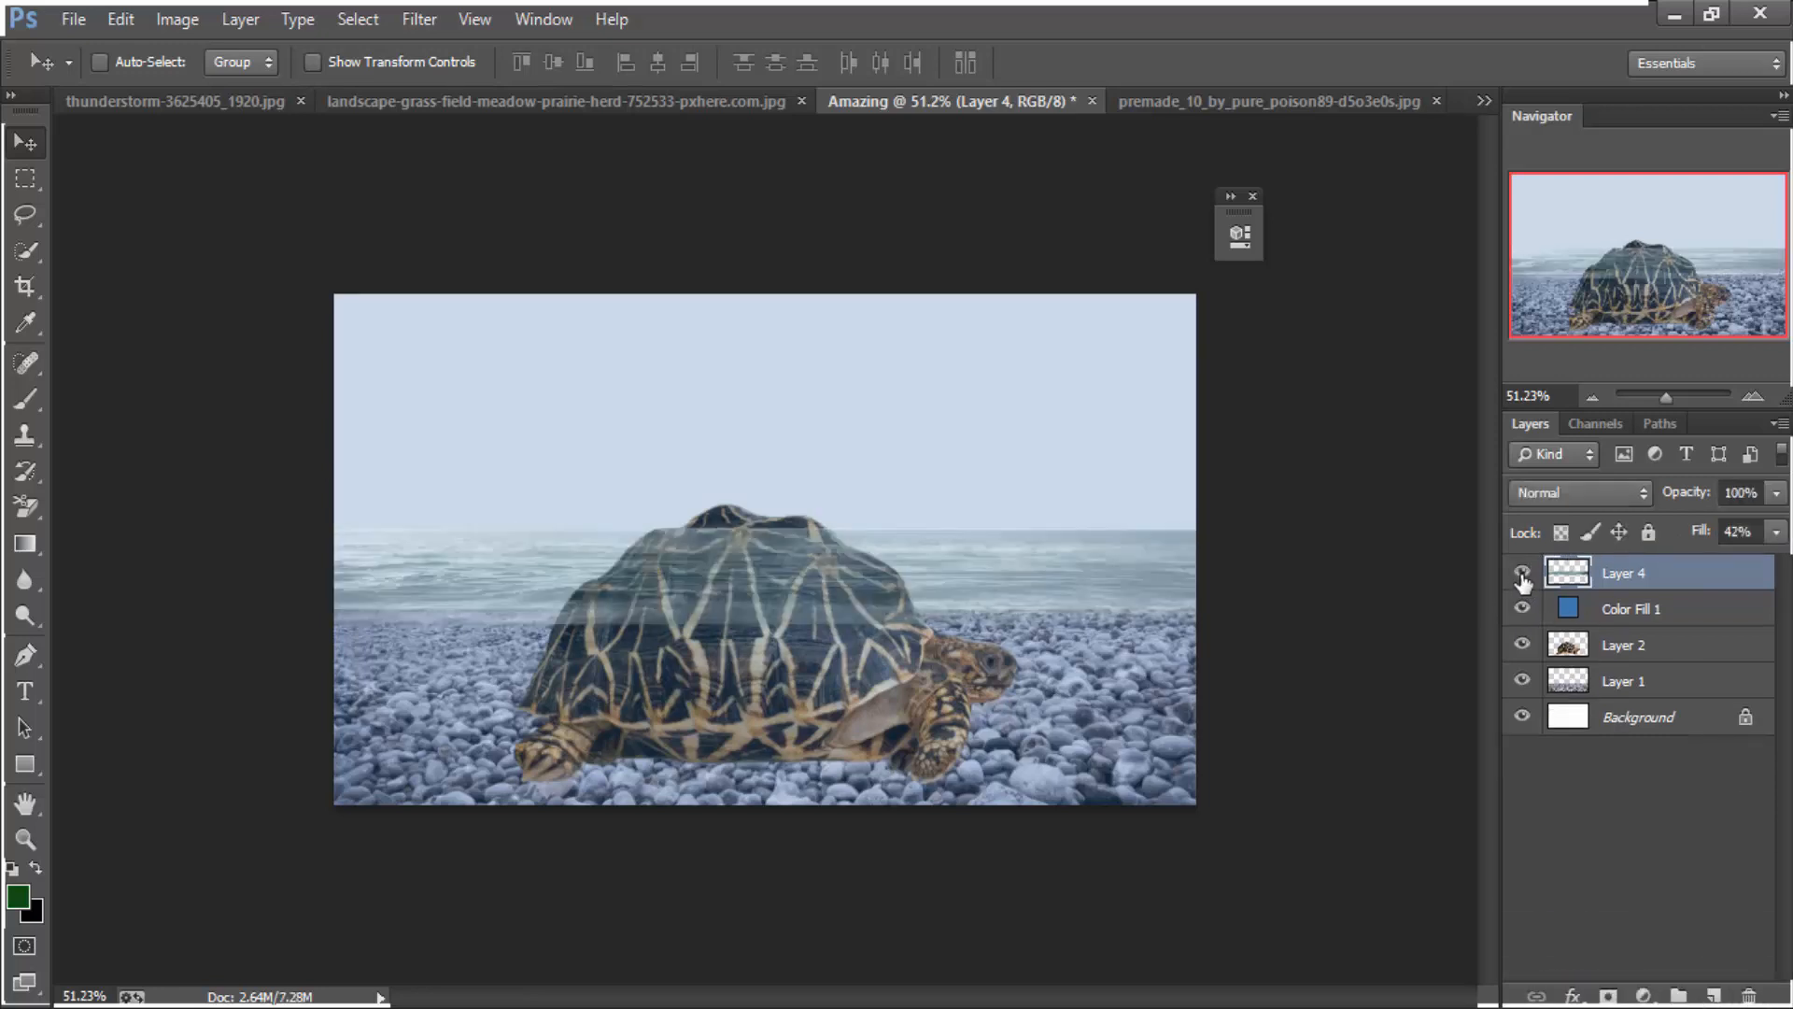
# Raise the sea layer's fill to 64%
pyautogui.scroll(5, 709, 546)
pyautogui.scroll(-1, 783, 681)
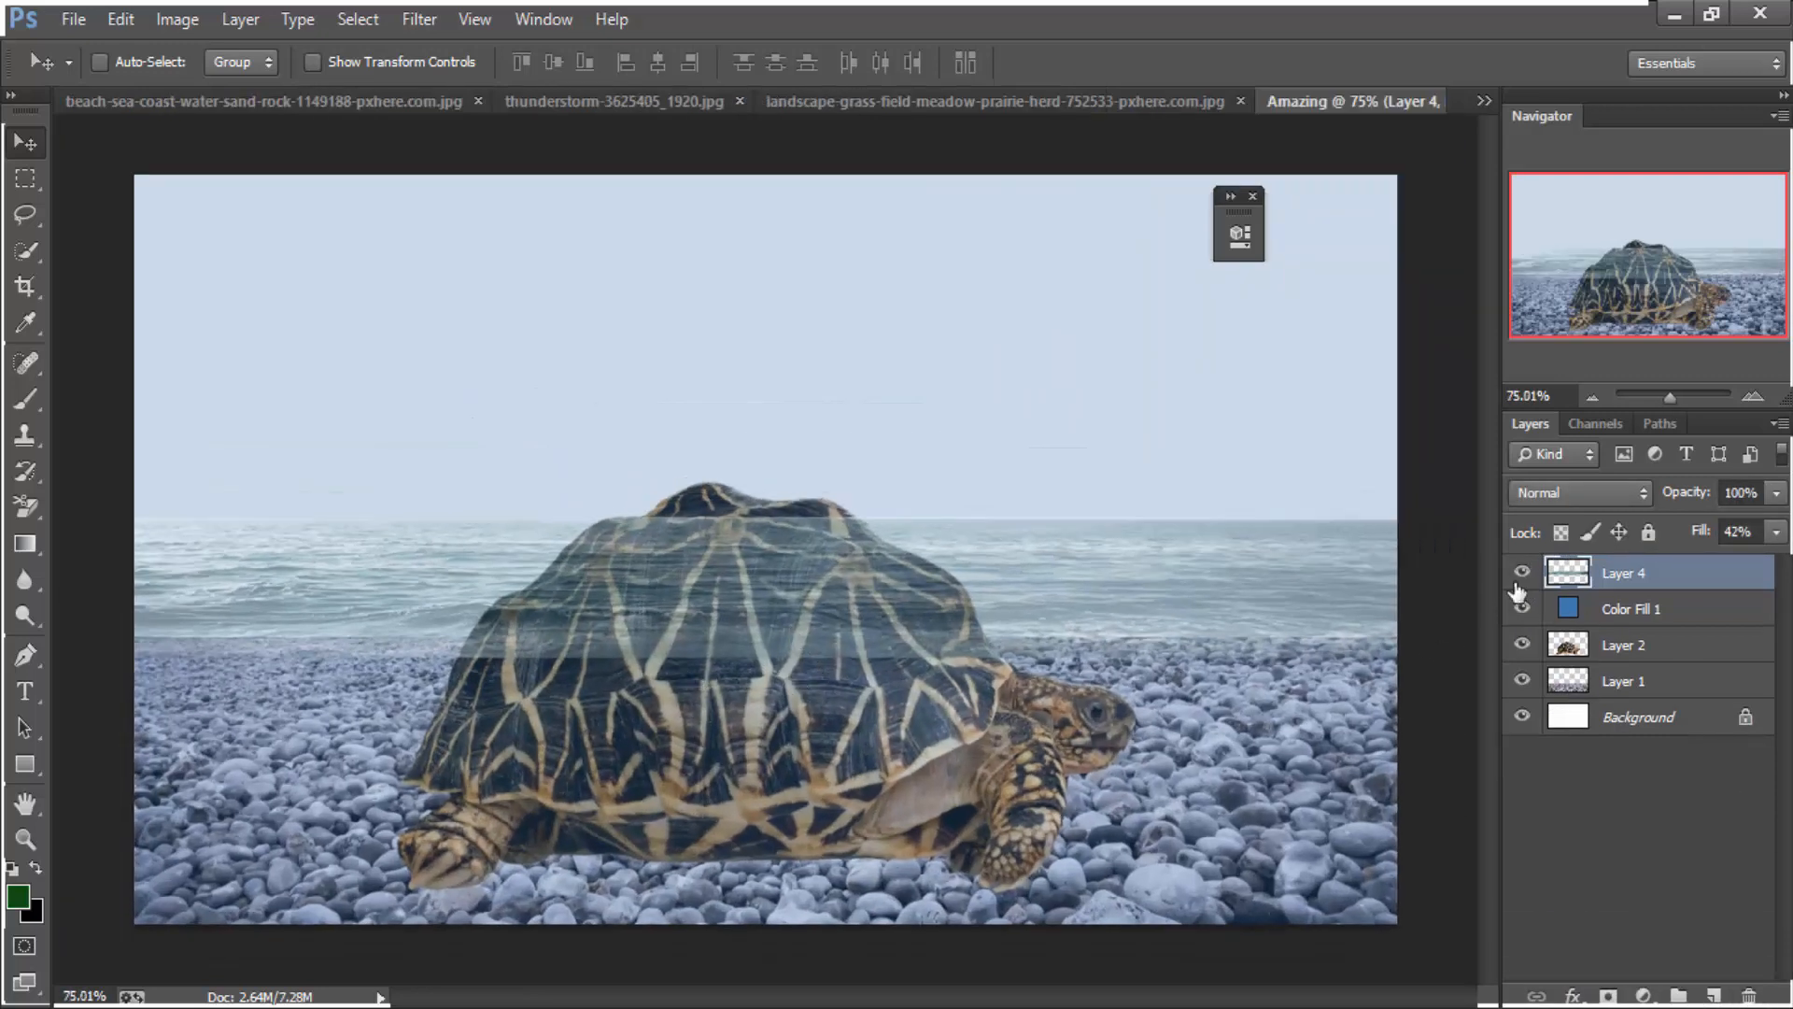
pyautogui.moveTo(1693, 561); pyautogui.dragTo(1734, 558)
pyautogui.click(1573, 592)
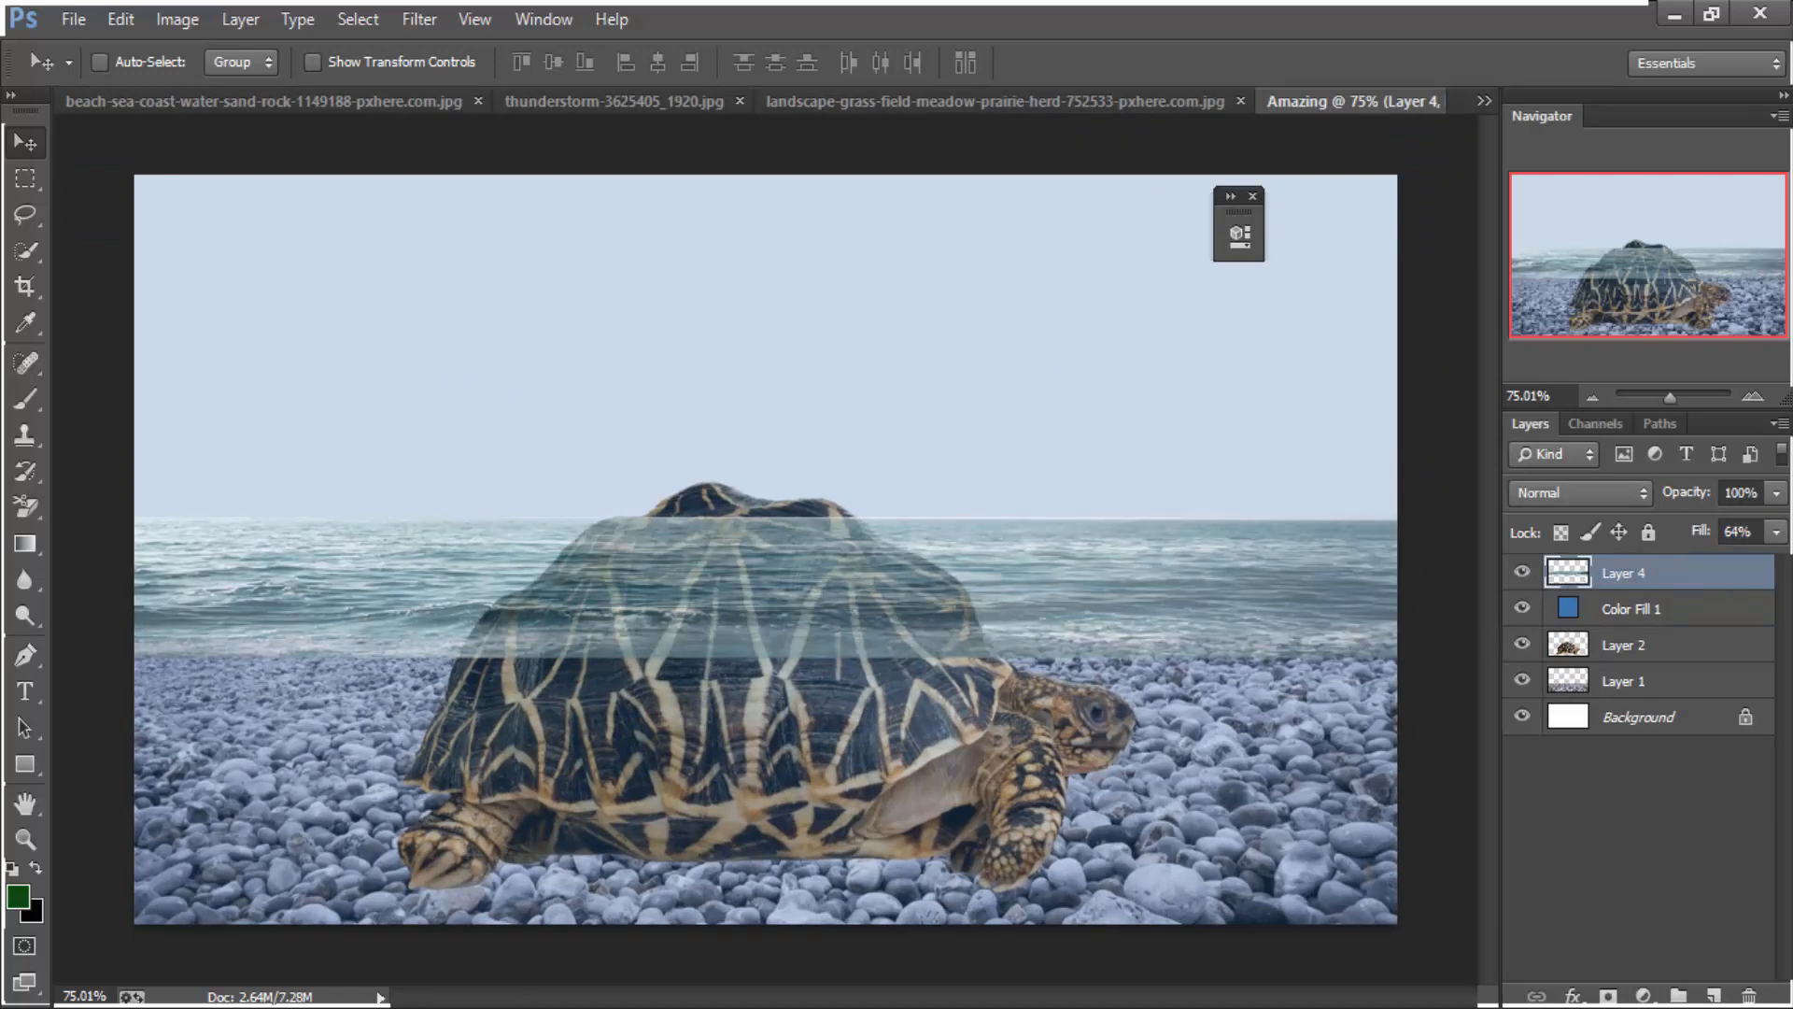
# Add a layer mask to the sea layer and prepare a 20 px black brush for painting on it
pyautogui.moveTo(1179, 612)
pyautogui.mouseDown()
pyautogui.moveTo(1172, 542)
pyautogui.moveTo(1132, 587)
pyautogui.moveTo(1167, 600)
pyautogui.mouseUp()
pyautogui.moveTo(1165, 601); pyautogui.dragTo(1165, 601)
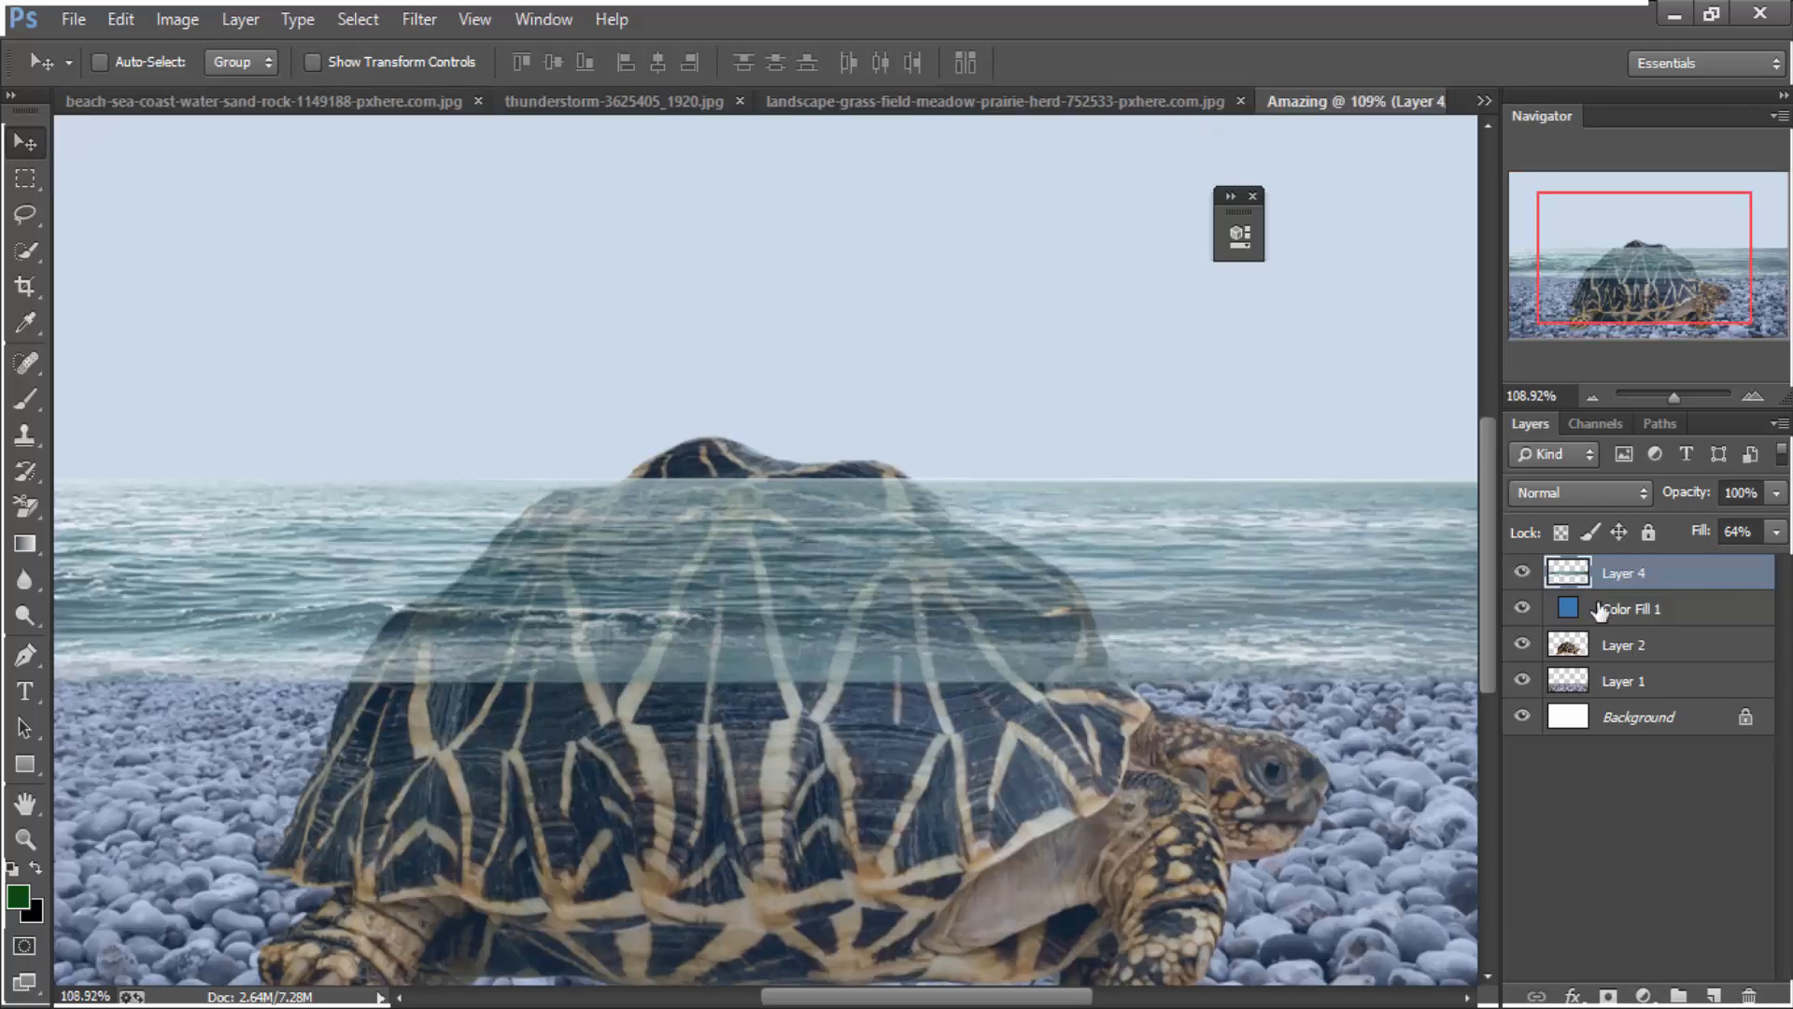
pyautogui.scroll(4, 727, 476)
pyautogui.click(25, 400)
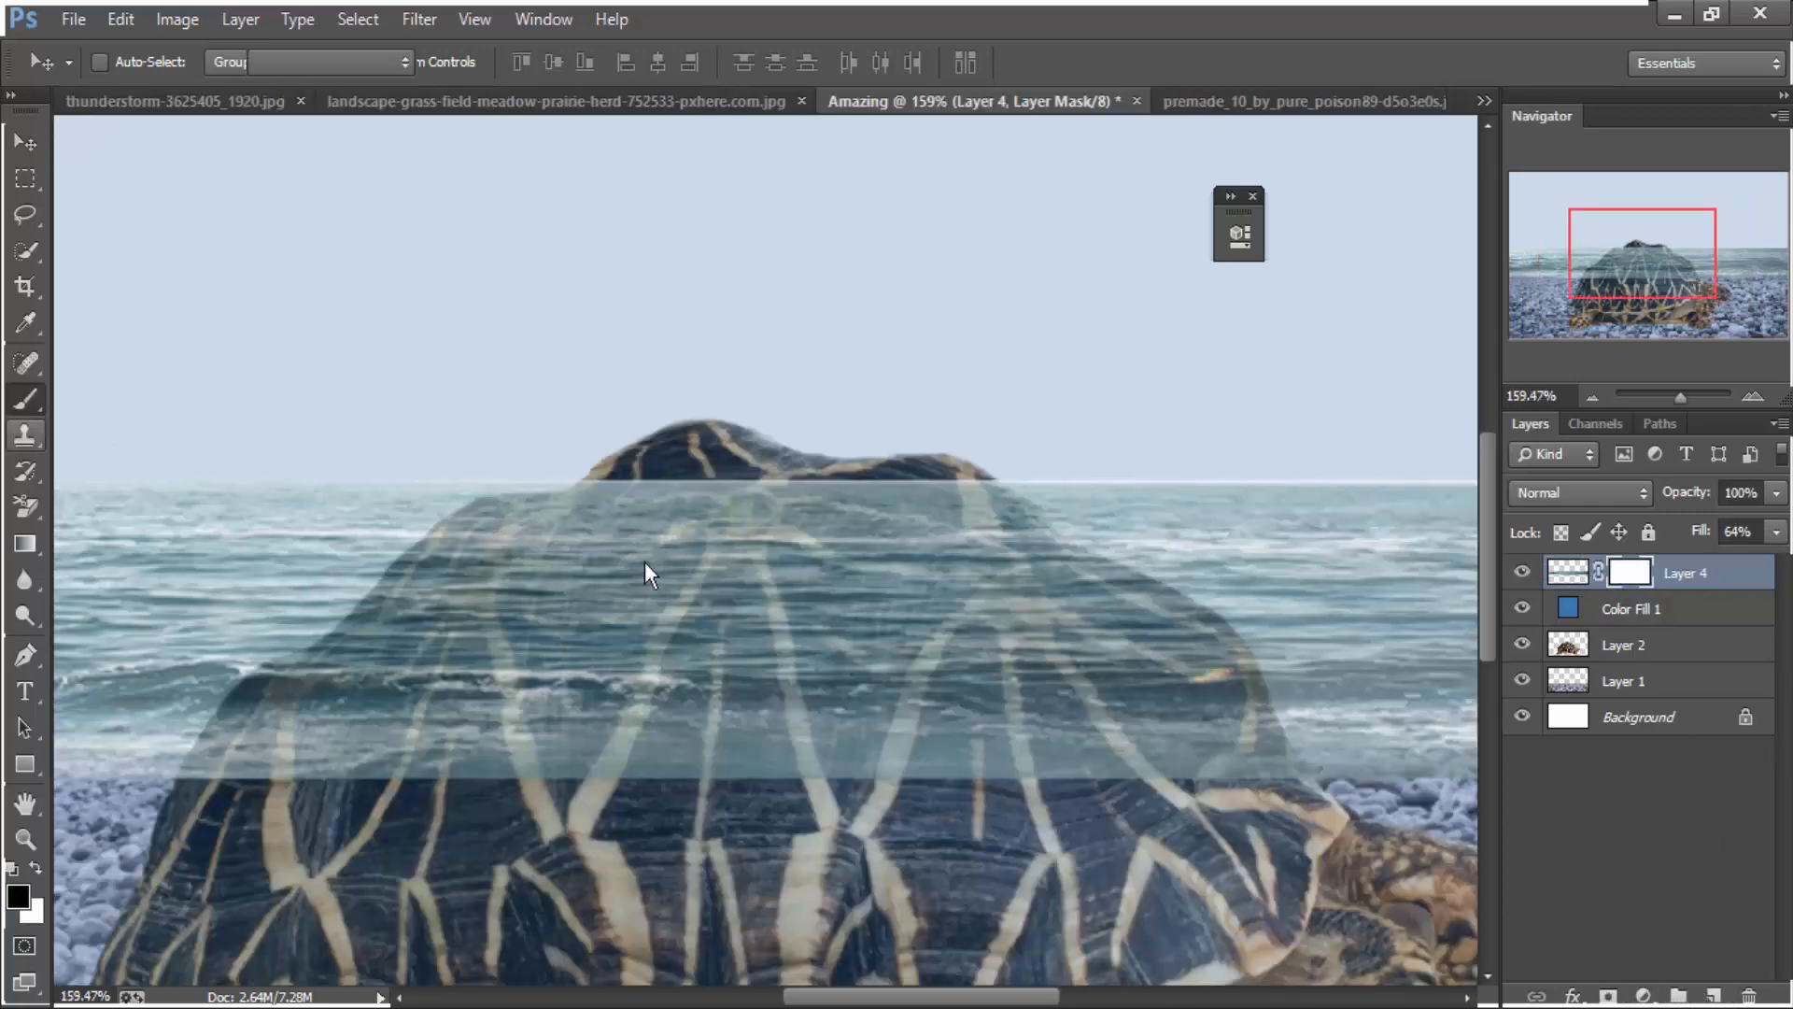
pyautogui.press('[')
pyautogui.press('[')
pyautogui.press('[')
pyautogui.press('[')
pyautogui.press('[')
pyautogui.press('[')
pyautogui.press('[')
pyautogui.press('[')
pyautogui.press('[')
pyautogui.press('[')
pyautogui.press('[')
pyautogui.press('[')
pyautogui.press('[')
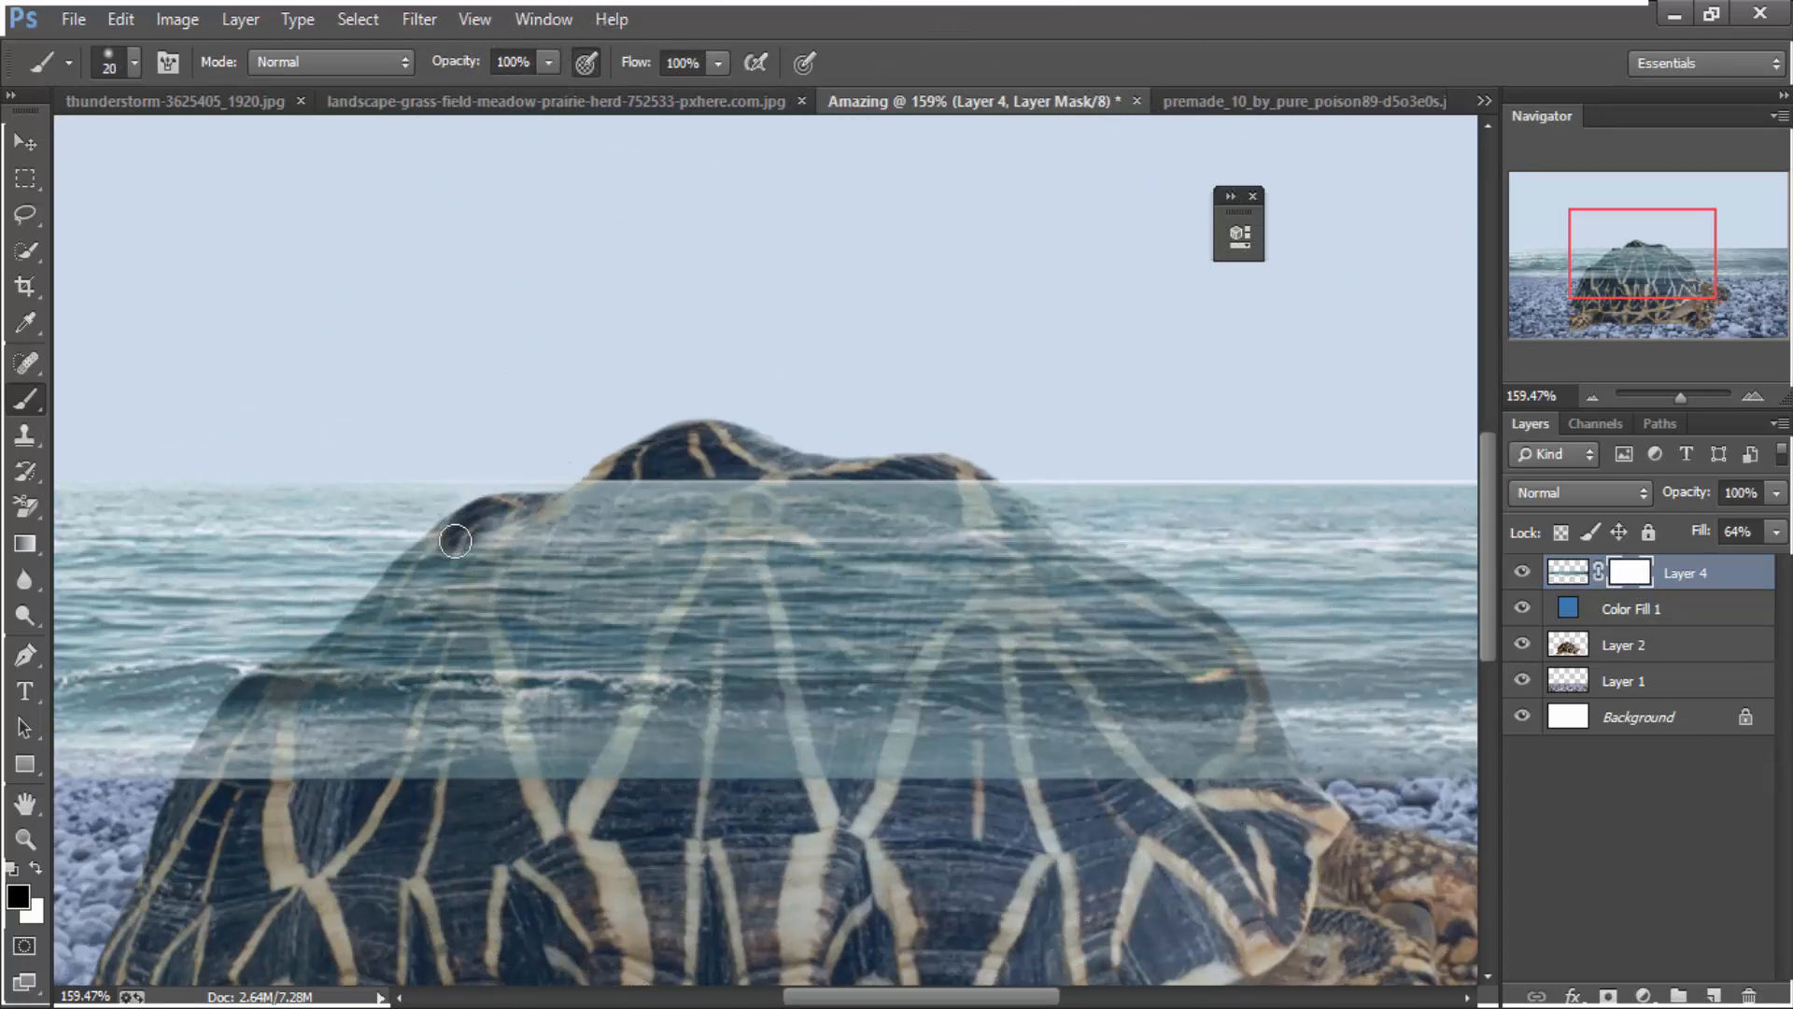
# Mask the sea away along the turtle shell's edges and ridges, and set the sea layer's fill to 54%
pyautogui.moveTo(305, 735)
pyautogui.mouseDown()
pyautogui.moveTo(700, 752)
pyautogui.moveTo(941, 631)
pyautogui.mouseUp()
pyautogui.moveTo(831, 499)
pyautogui.mouseDown()
pyautogui.moveTo(621, 494)
pyautogui.moveTo(463, 704)
pyautogui.moveTo(738, 689)
pyautogui.mouseUp()
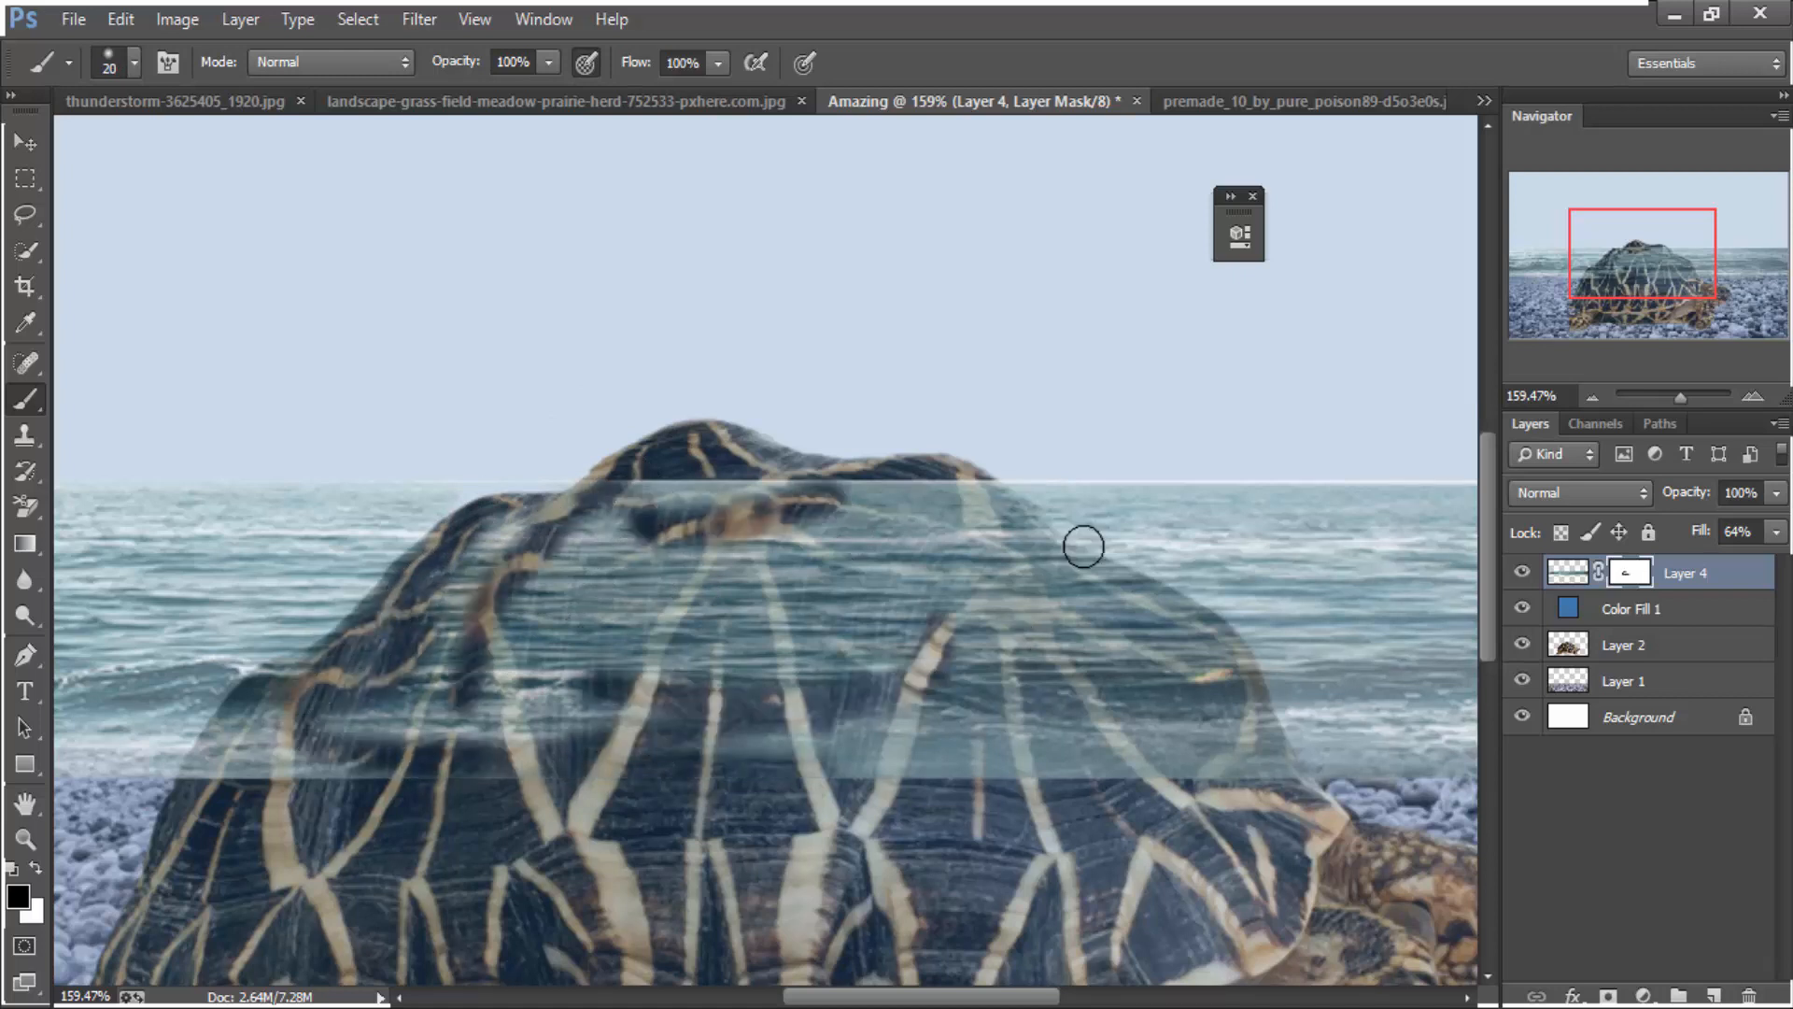
pyautogui.moveTo(989, 518)
pyautogui.mouseDown()
pyautogui.moveTo(1125, 597)
pyautogui.moveTo(1018, 672)
pyautogui.moveTo(967, 646)
pyautogui.mouseUp()
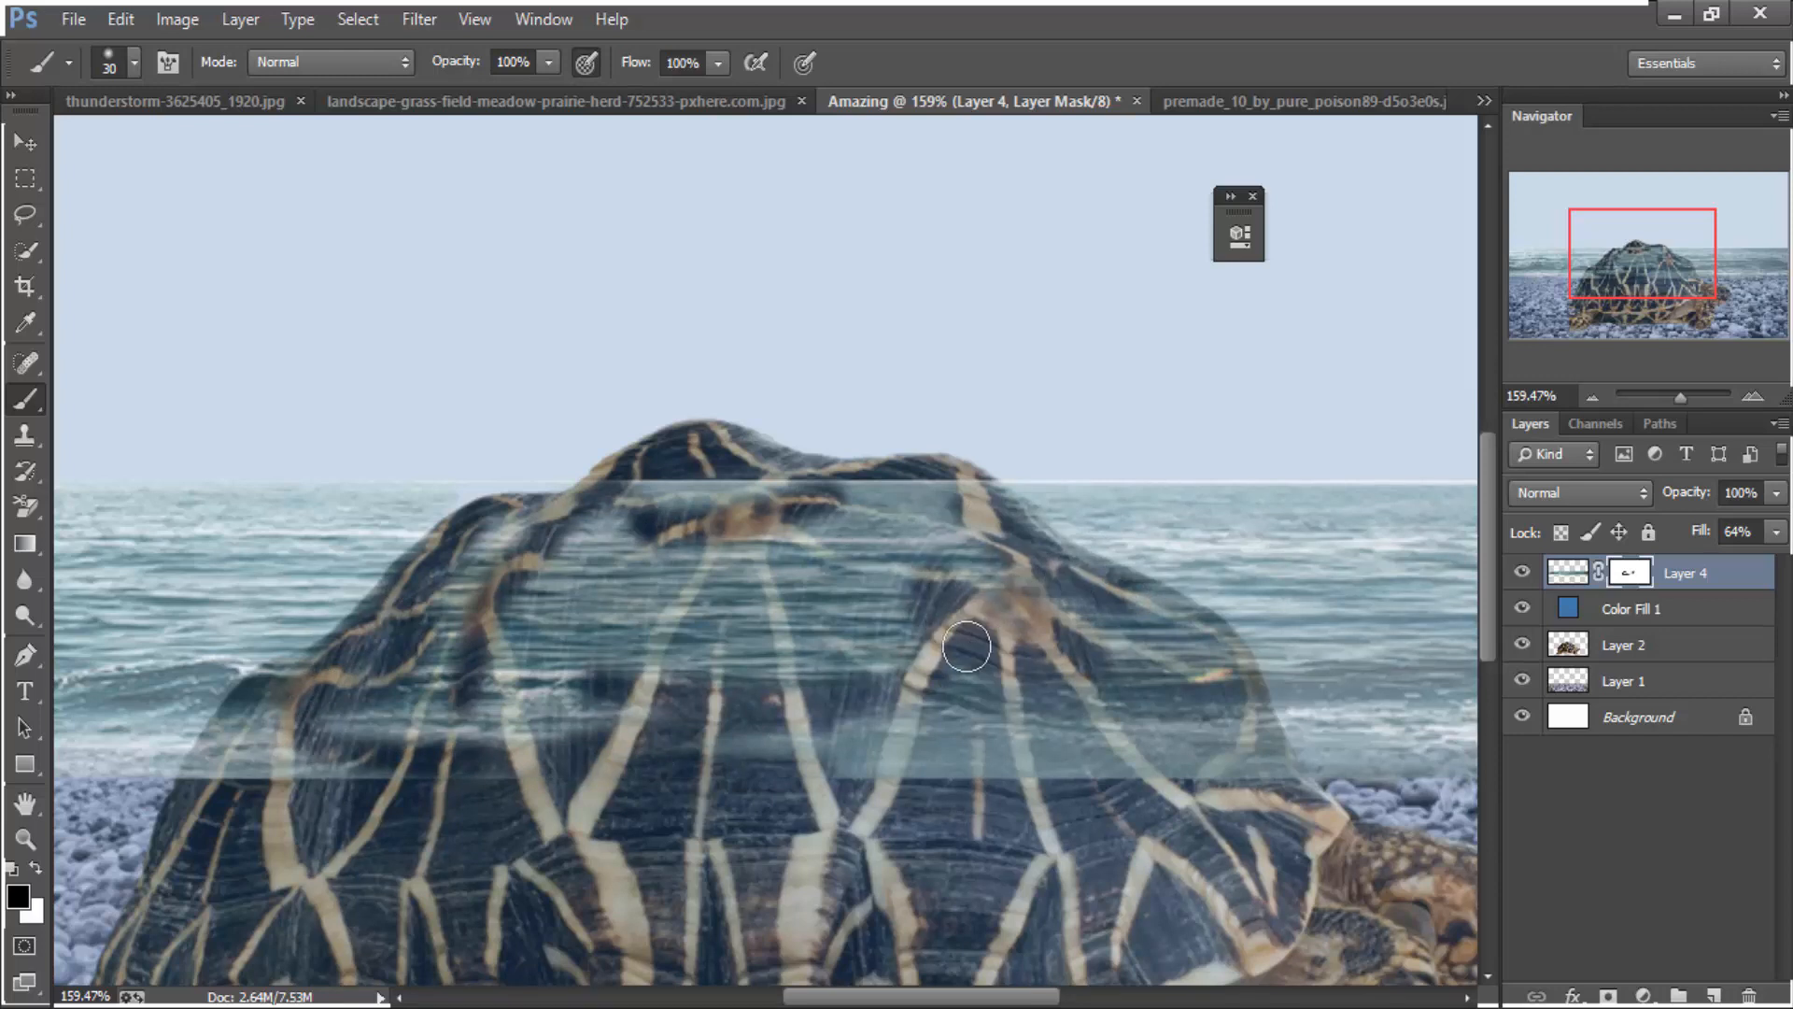
pyautogui.moveTo(1742, 575); pyautogui.dragTo(1695, 579)
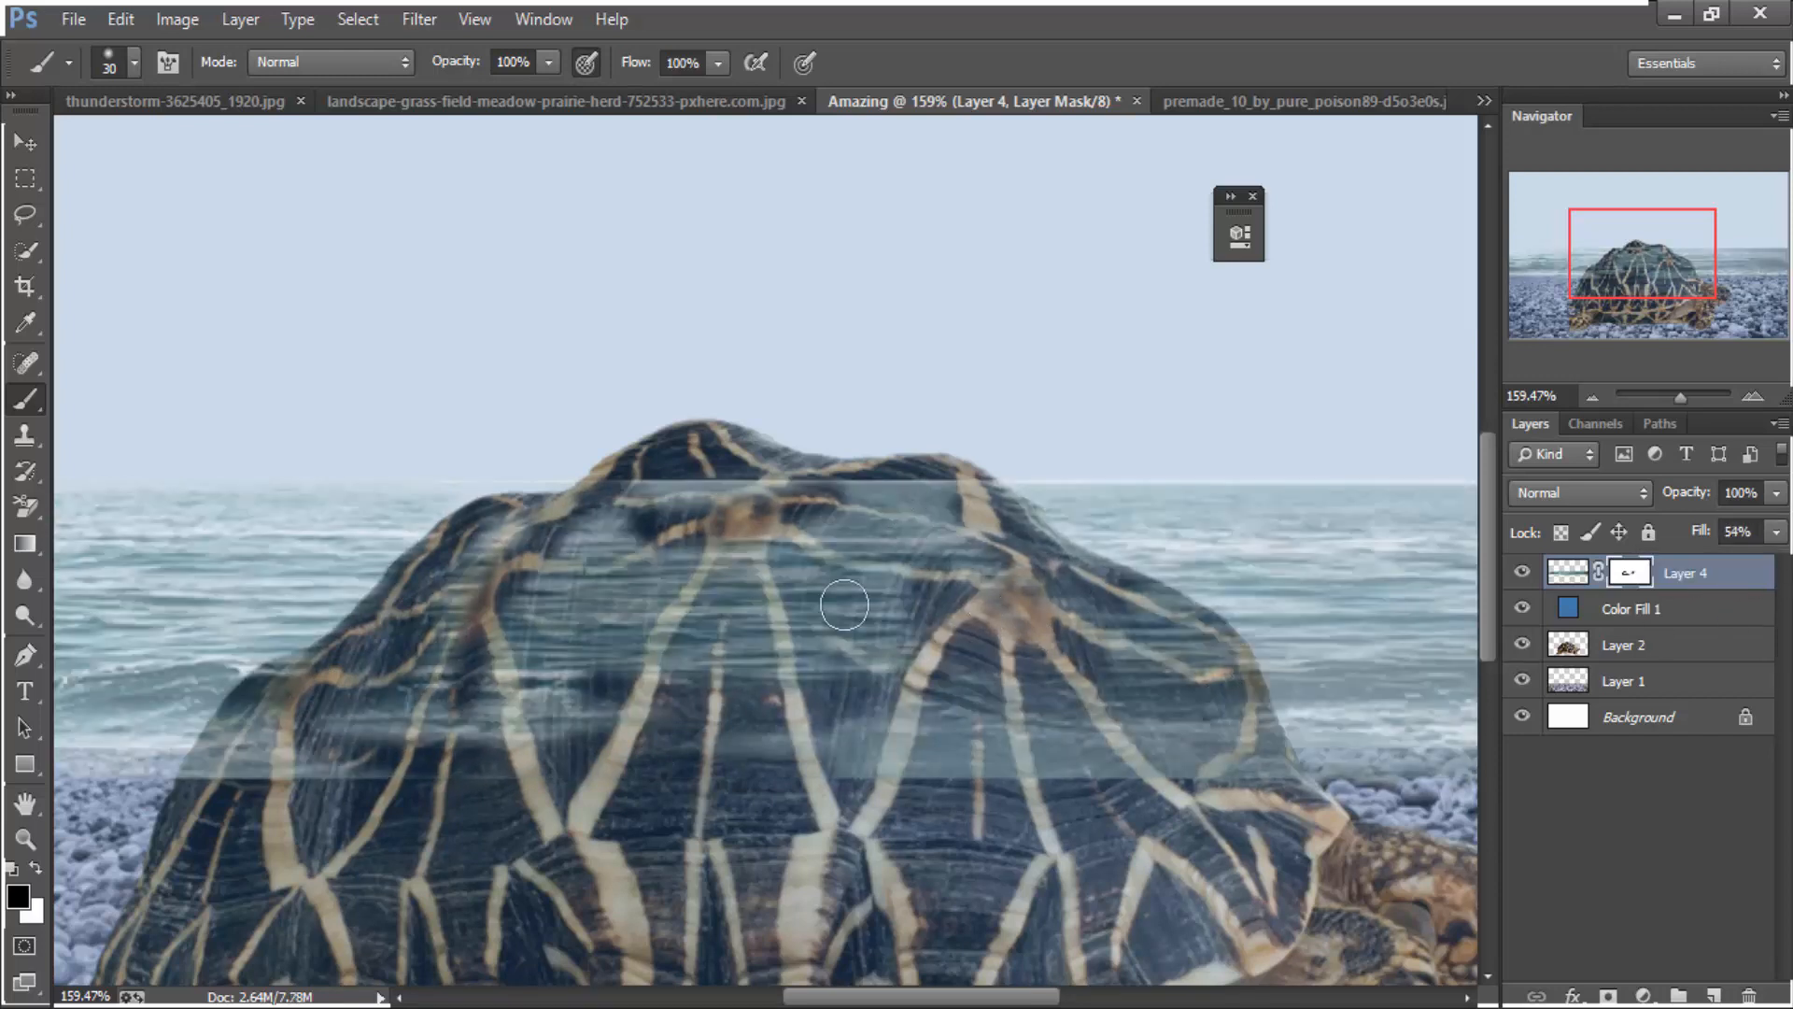
# Paint black on the sea layer's mask with a 30 px brush to clear the remaining sea from the turtle's shell
pyautogui.rightClick(816, 620)
pyautogui.moveTo(729, 494)
pyautogui.mouseDown()
pyautogui.moveTo(666, 622)
pyautogui.moveTo(616, 594)
pyautogui.moveTo(495, 745)
pyautogui.mouseUp()
pyautogui.rightClick(870, 598)
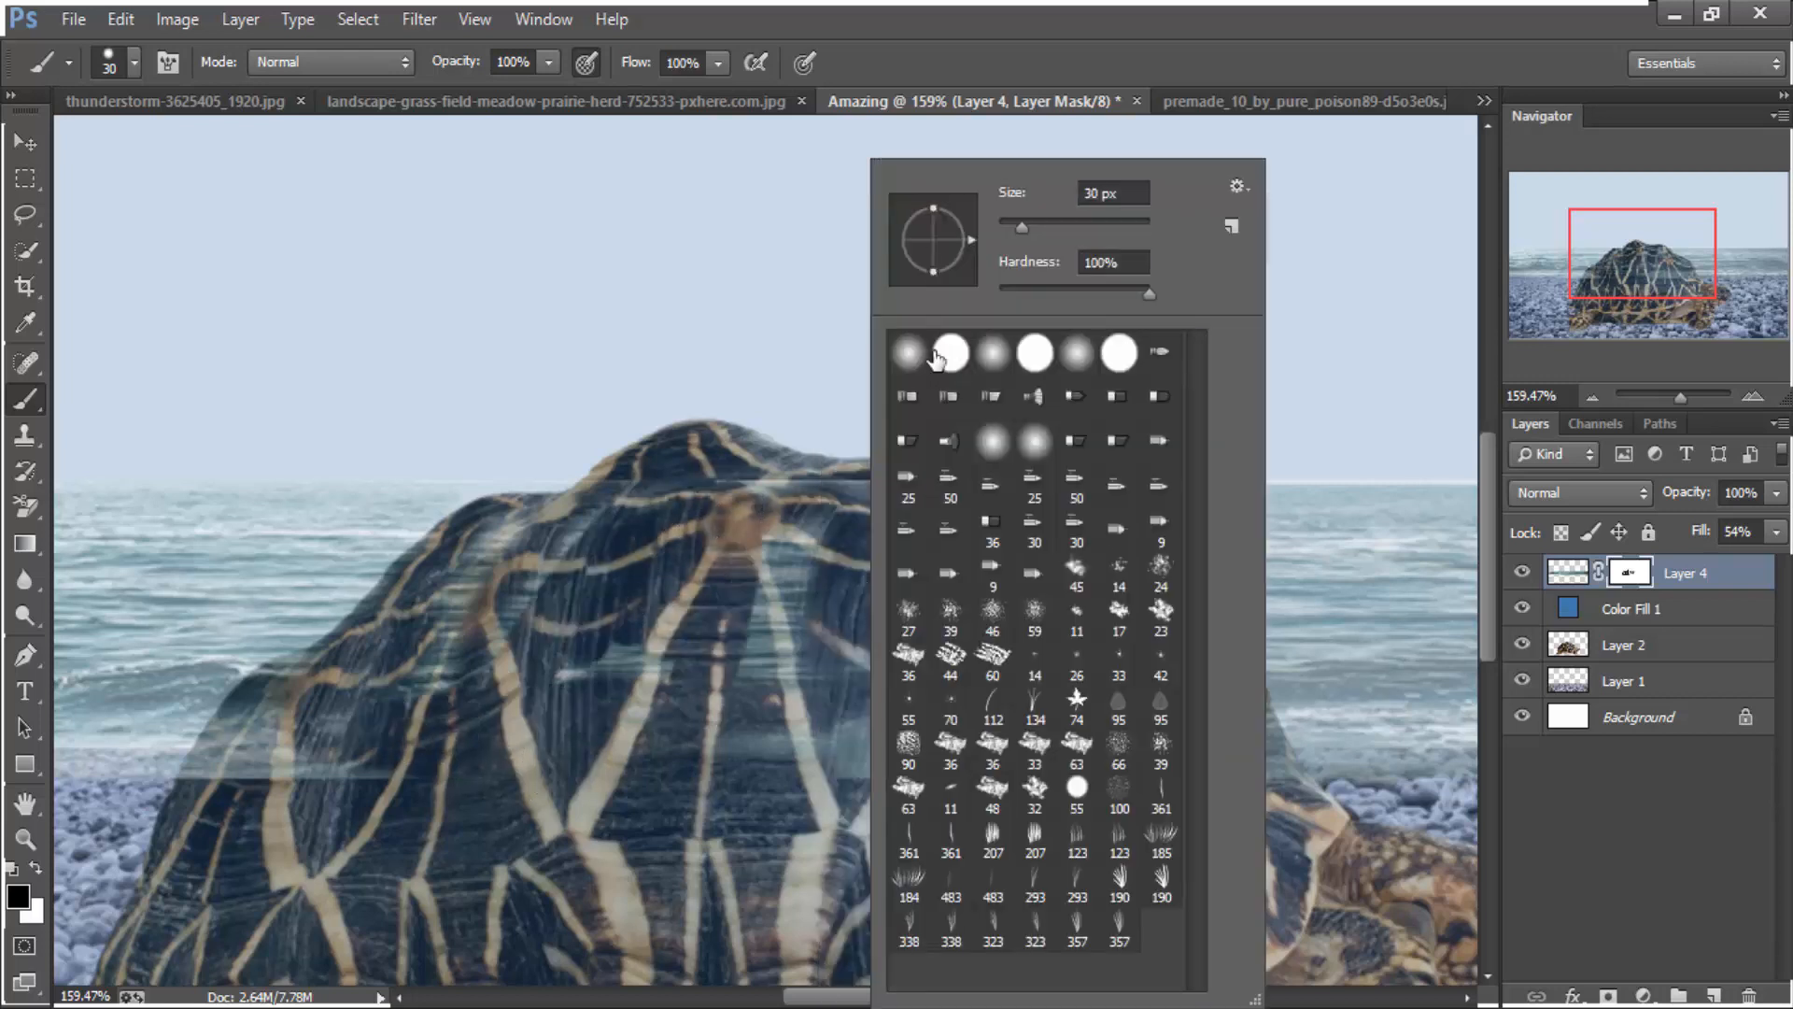
pyautogui.click(932, 362)
pyautogui.moveTo(572, 532); pyautogui.dragTo(320, 773)
pyautogui.moveTo(854, 770)
pyautogui.mouseDown()
pyautogui.moveTo(965, 756)
pyautogui.moveTo(561, 510)
pyautogui.moveTo(445, 541)
pyautogui.moveTo(252, 767)
pyautogui.moveTo(226, 752)
pyautogui.moveTo(263, 706)
pyautogui.mouseUp()
pyautogui.moveTo(934, 497); pyautogui.dragTo(975, 553)
pyautogui.moveTo(737, 523)
pyautogui.mouseDown()
pyautogui.moveTo(950, 486)
pyautogui.moveTo(1204, 654)
pyautogui.moveTo(1046, 747)
pyautogui.moveTo(989, 729)
pyautogui.mouseUp()
pyautogui.moveTo(1214, 831)
pyautogui.mouseDown()
pyautogui.moveTo(1259, 721)
pyautogui.moveTo(1175, 609)
pyautogui.moveTo(1007, 525)
pyautogui.mouseUp()
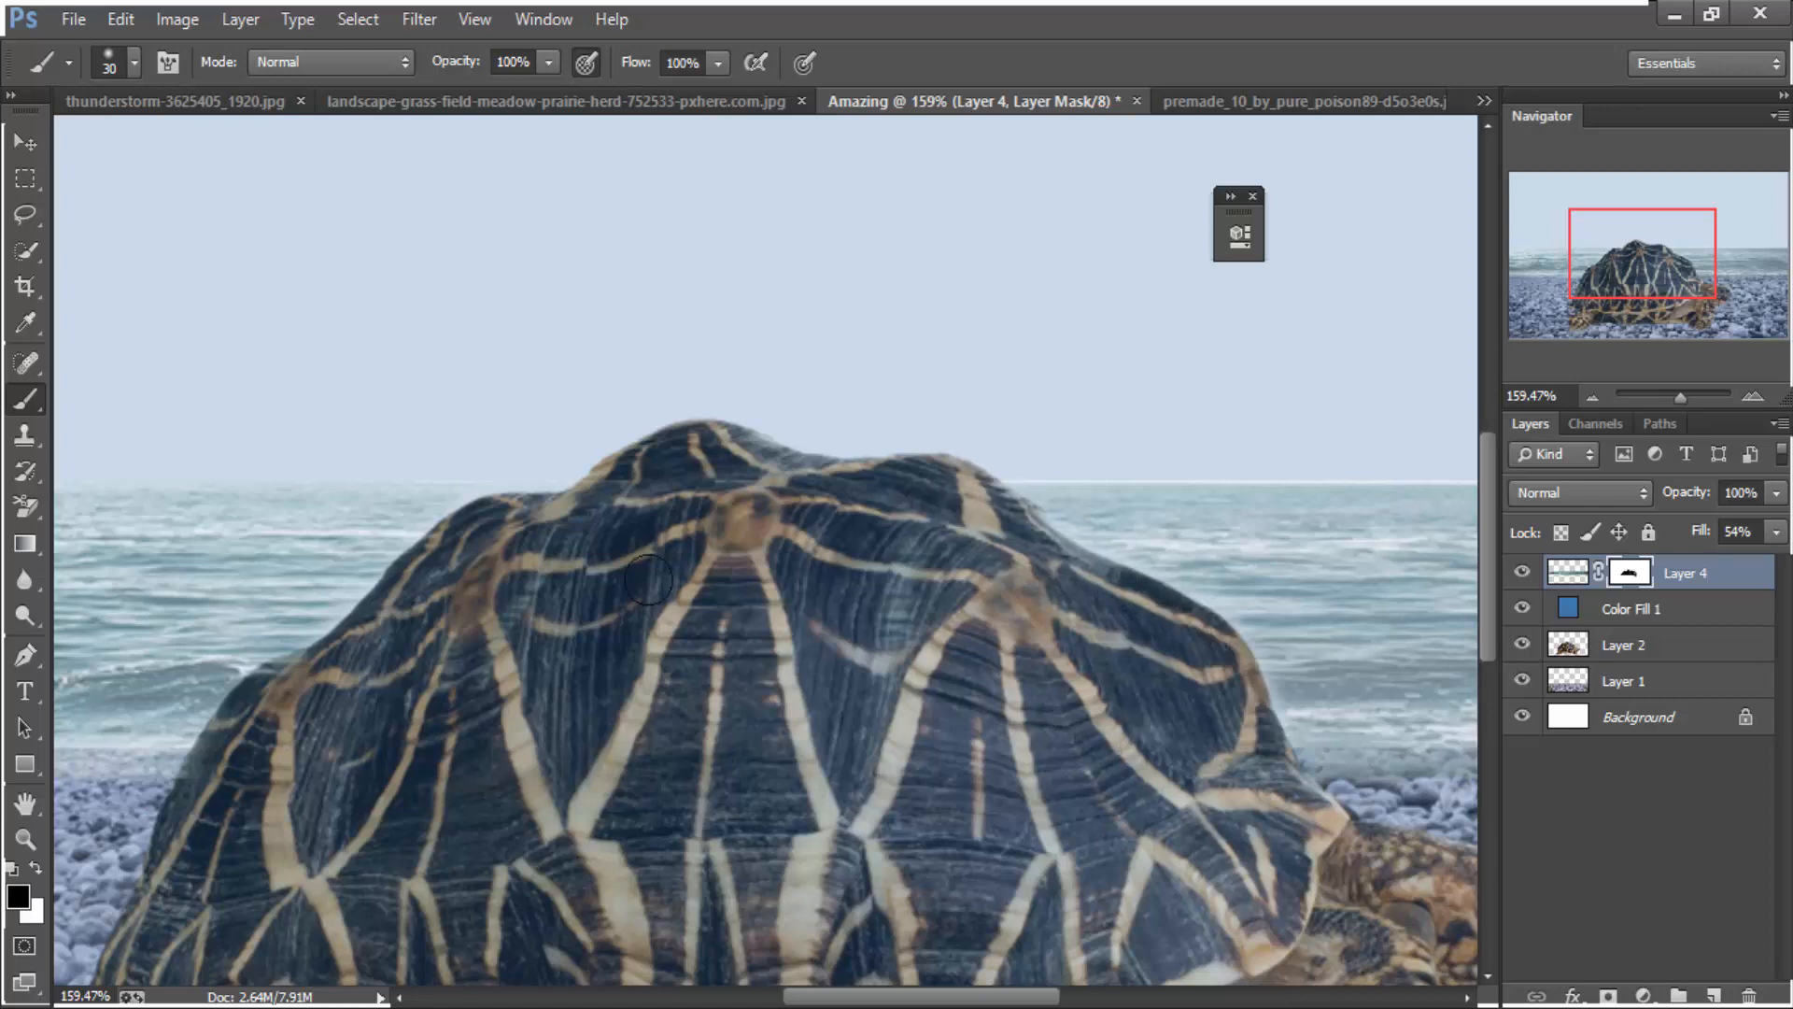
# Raise the sea layer's fill to 100%
pyautogui.click(1775, 532)
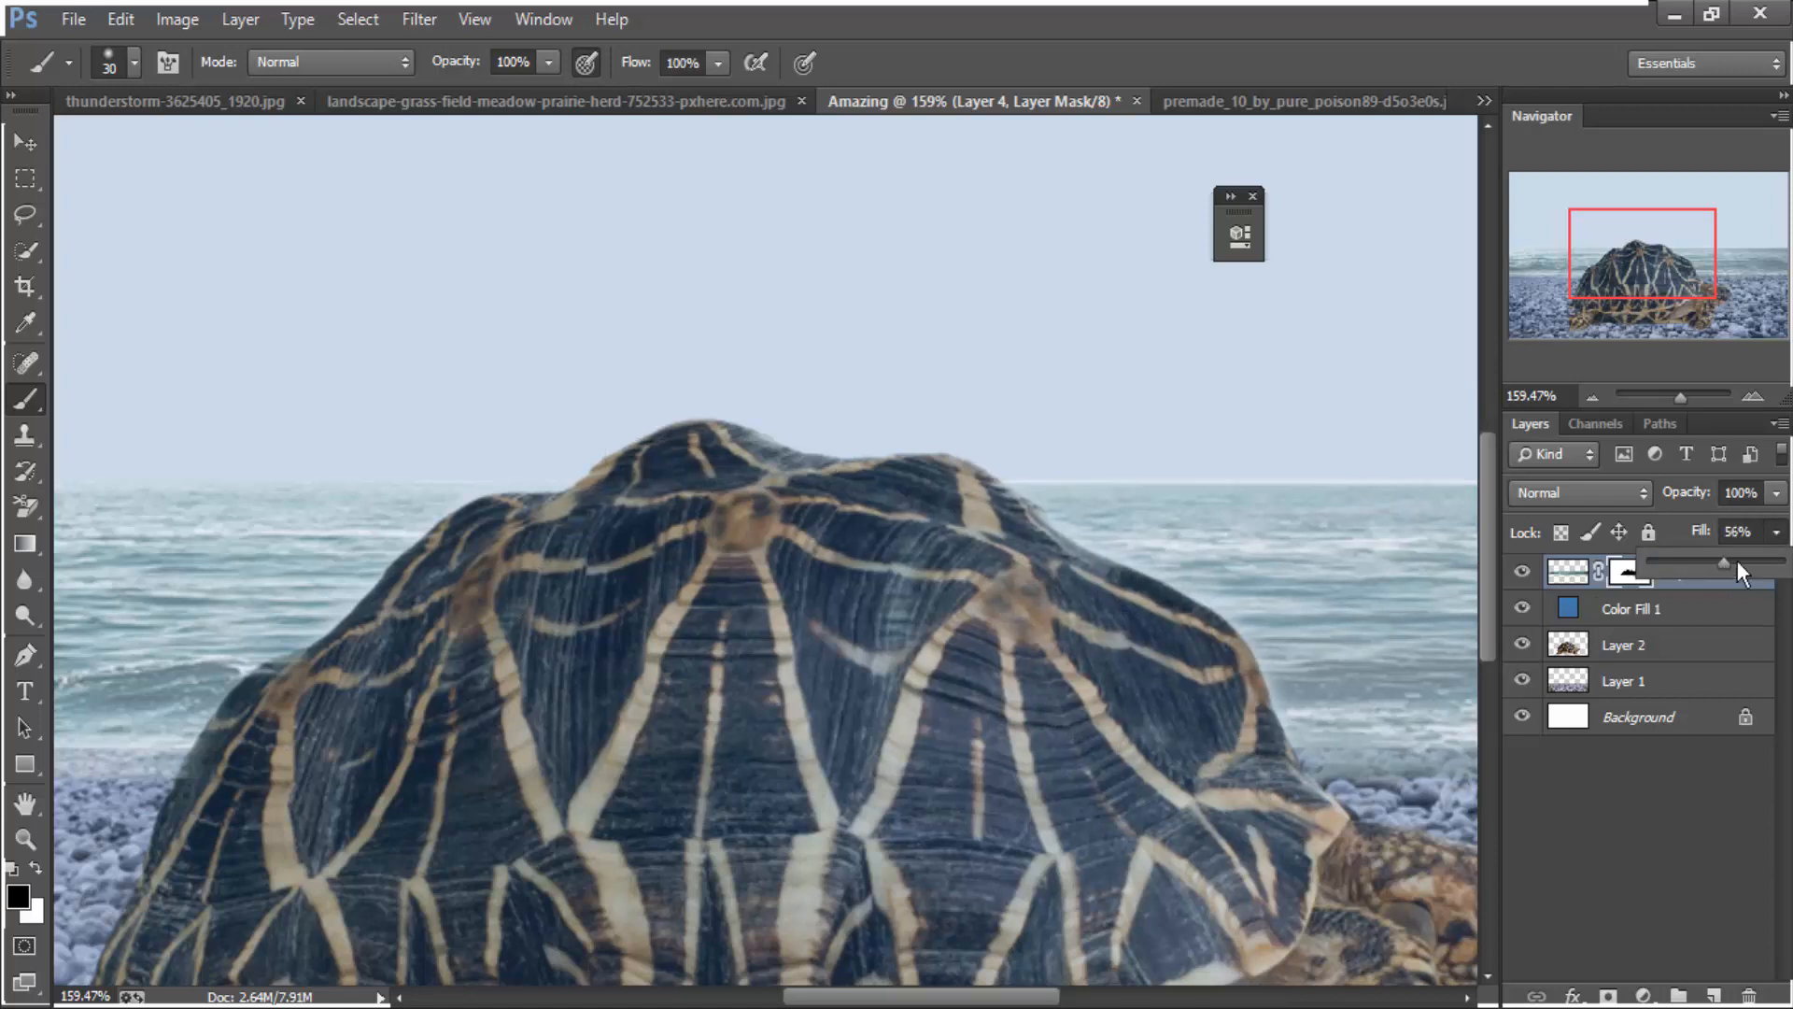
pyautogui.moveTo(1729, 561); pyautogui.dragTo(1785, 562)
pyautogui.scroll(-5, 781, 759)
pyautogui.scroll(3, 957, 642)
pyautogui.scroll(2, 957, 643)
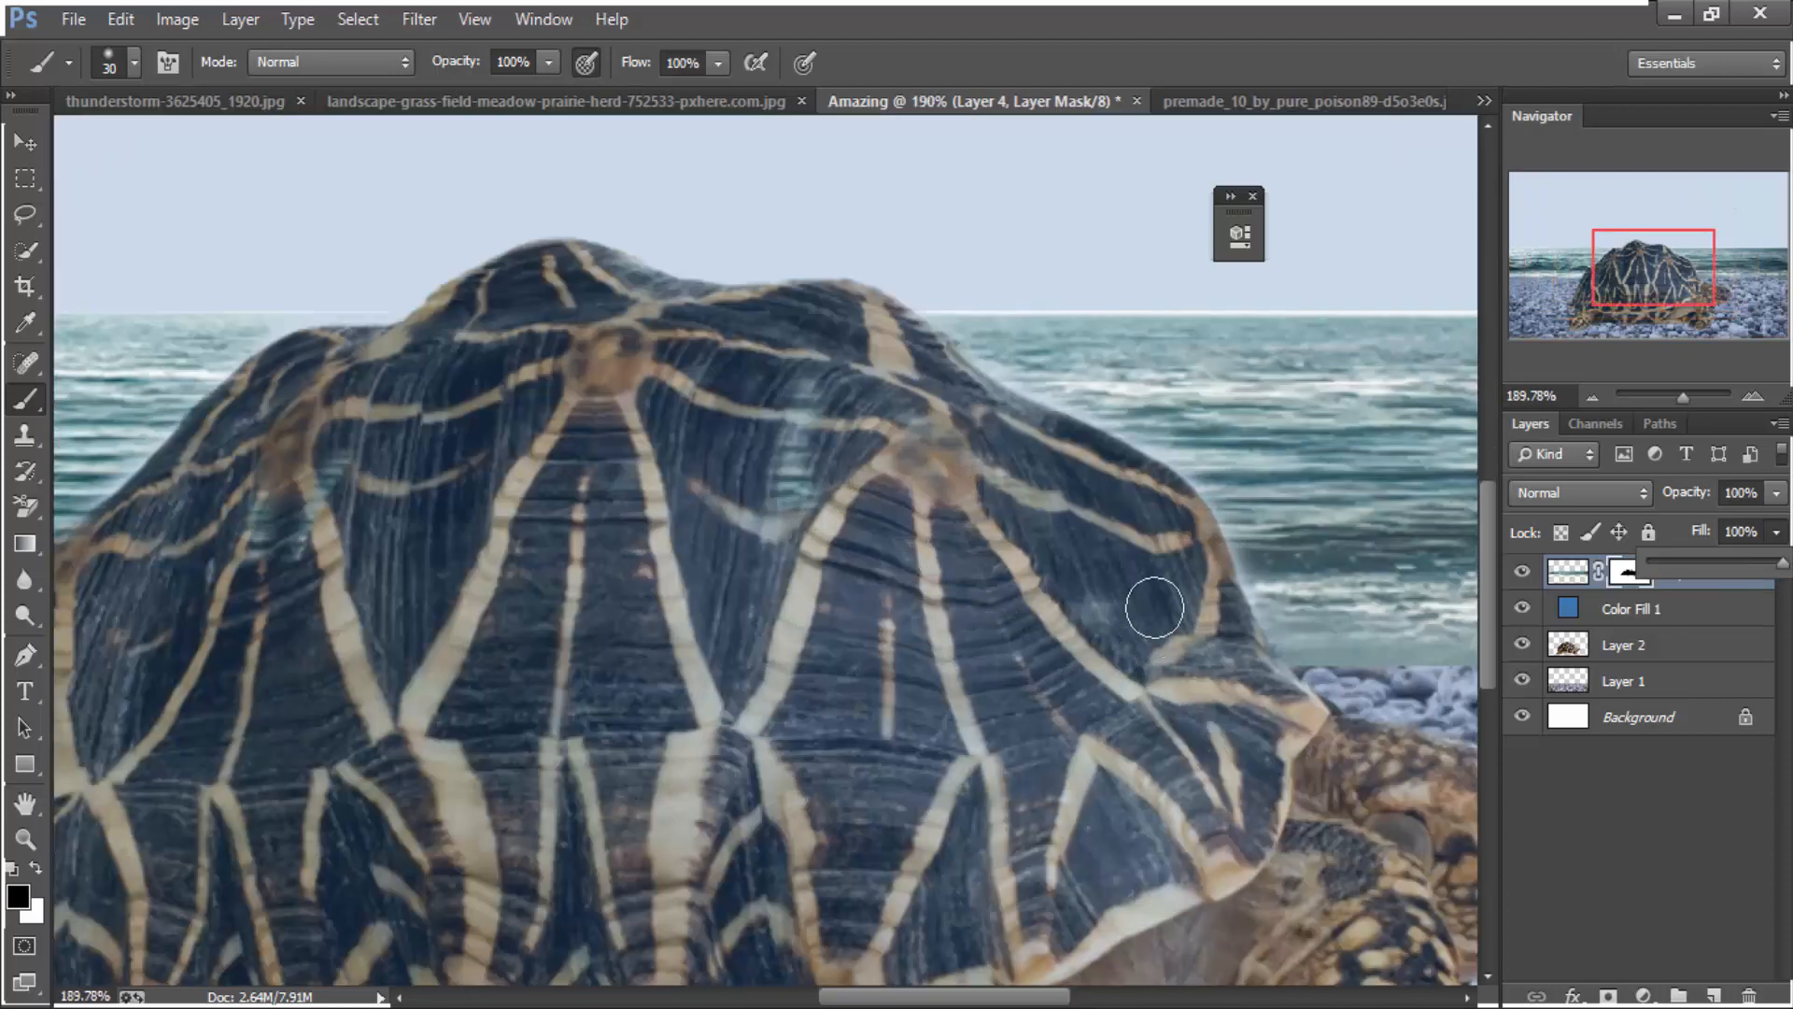
pyautogui.click(1553, 546)
pyautogui.press('x')
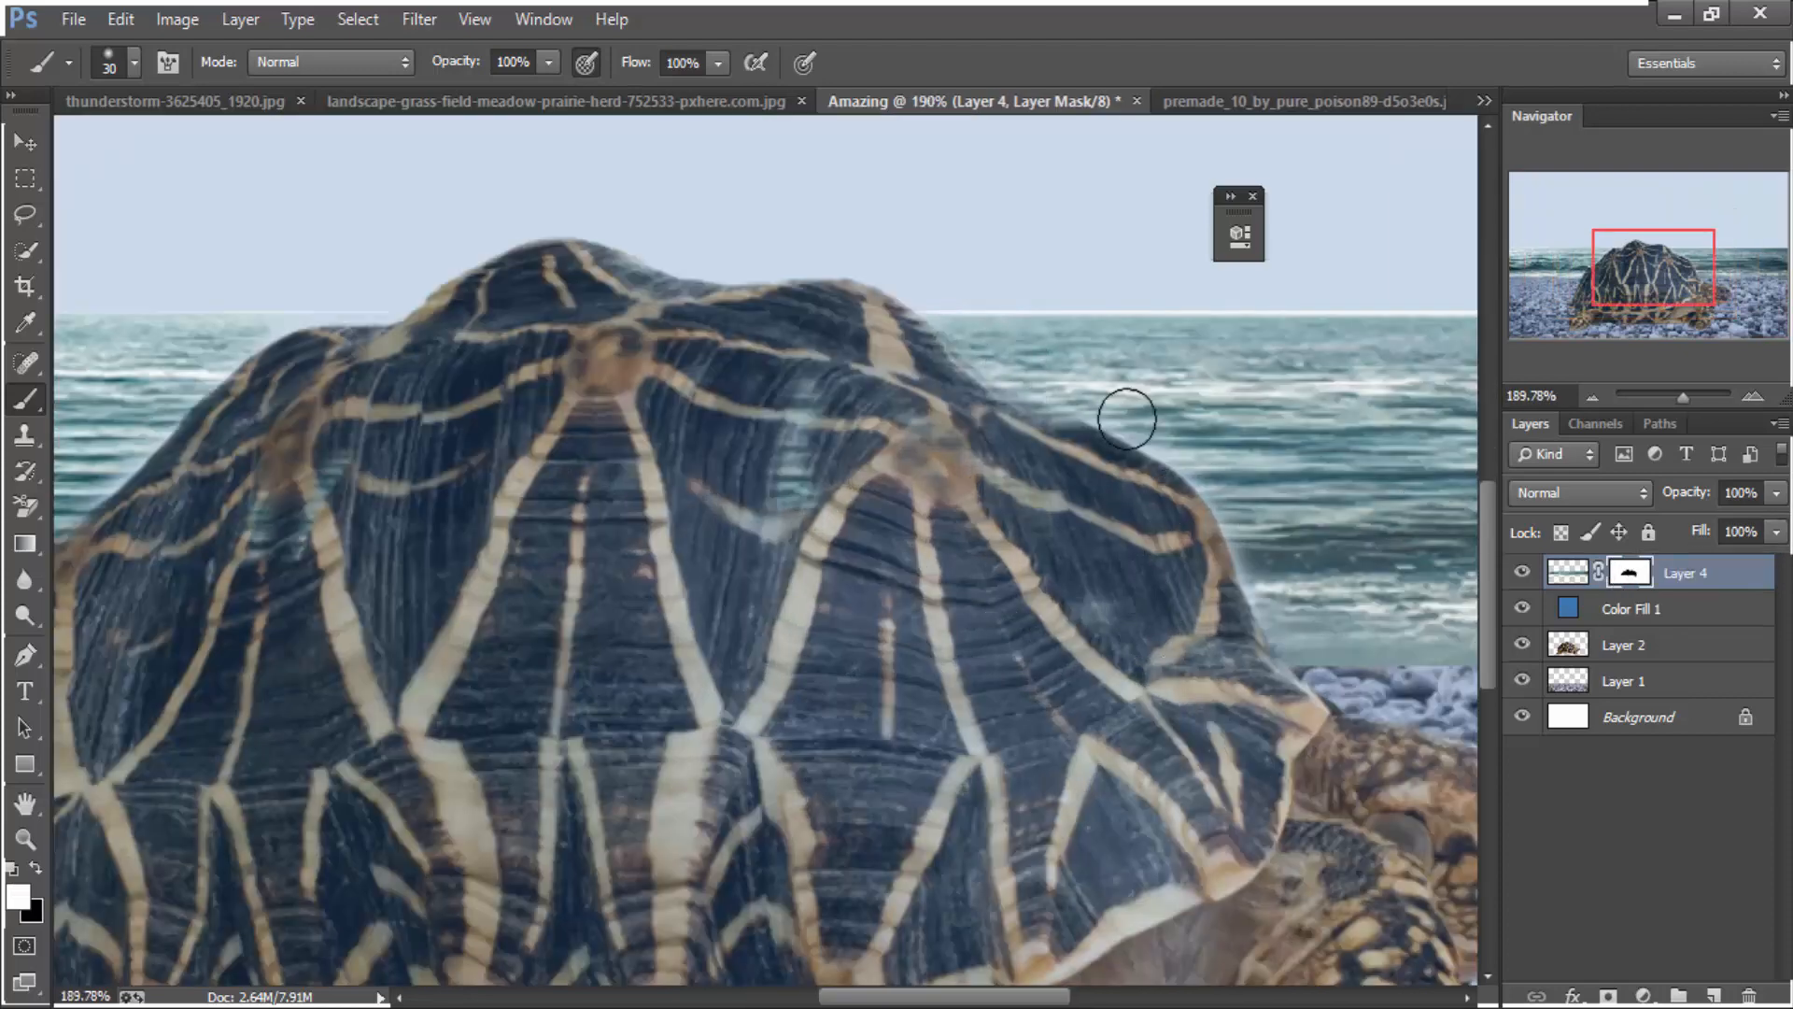
pyautogui.scroll(-1, 1204, 677)
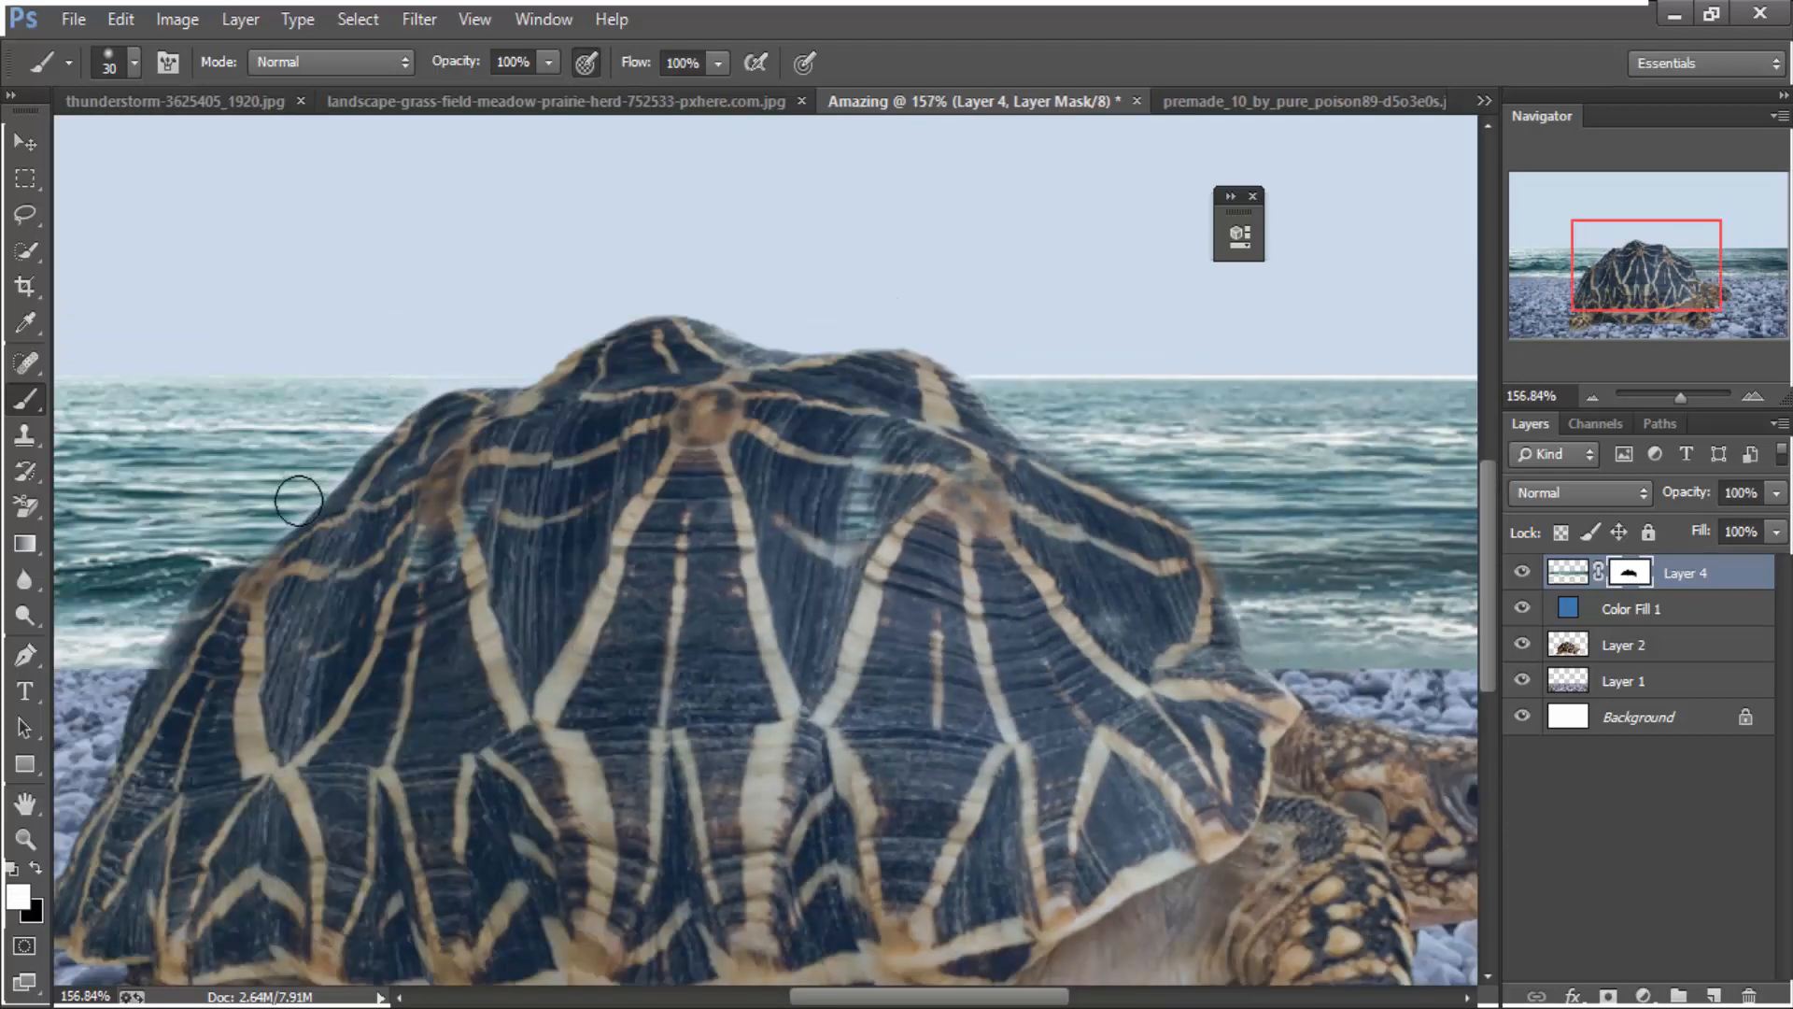
pyautogui.press('x')
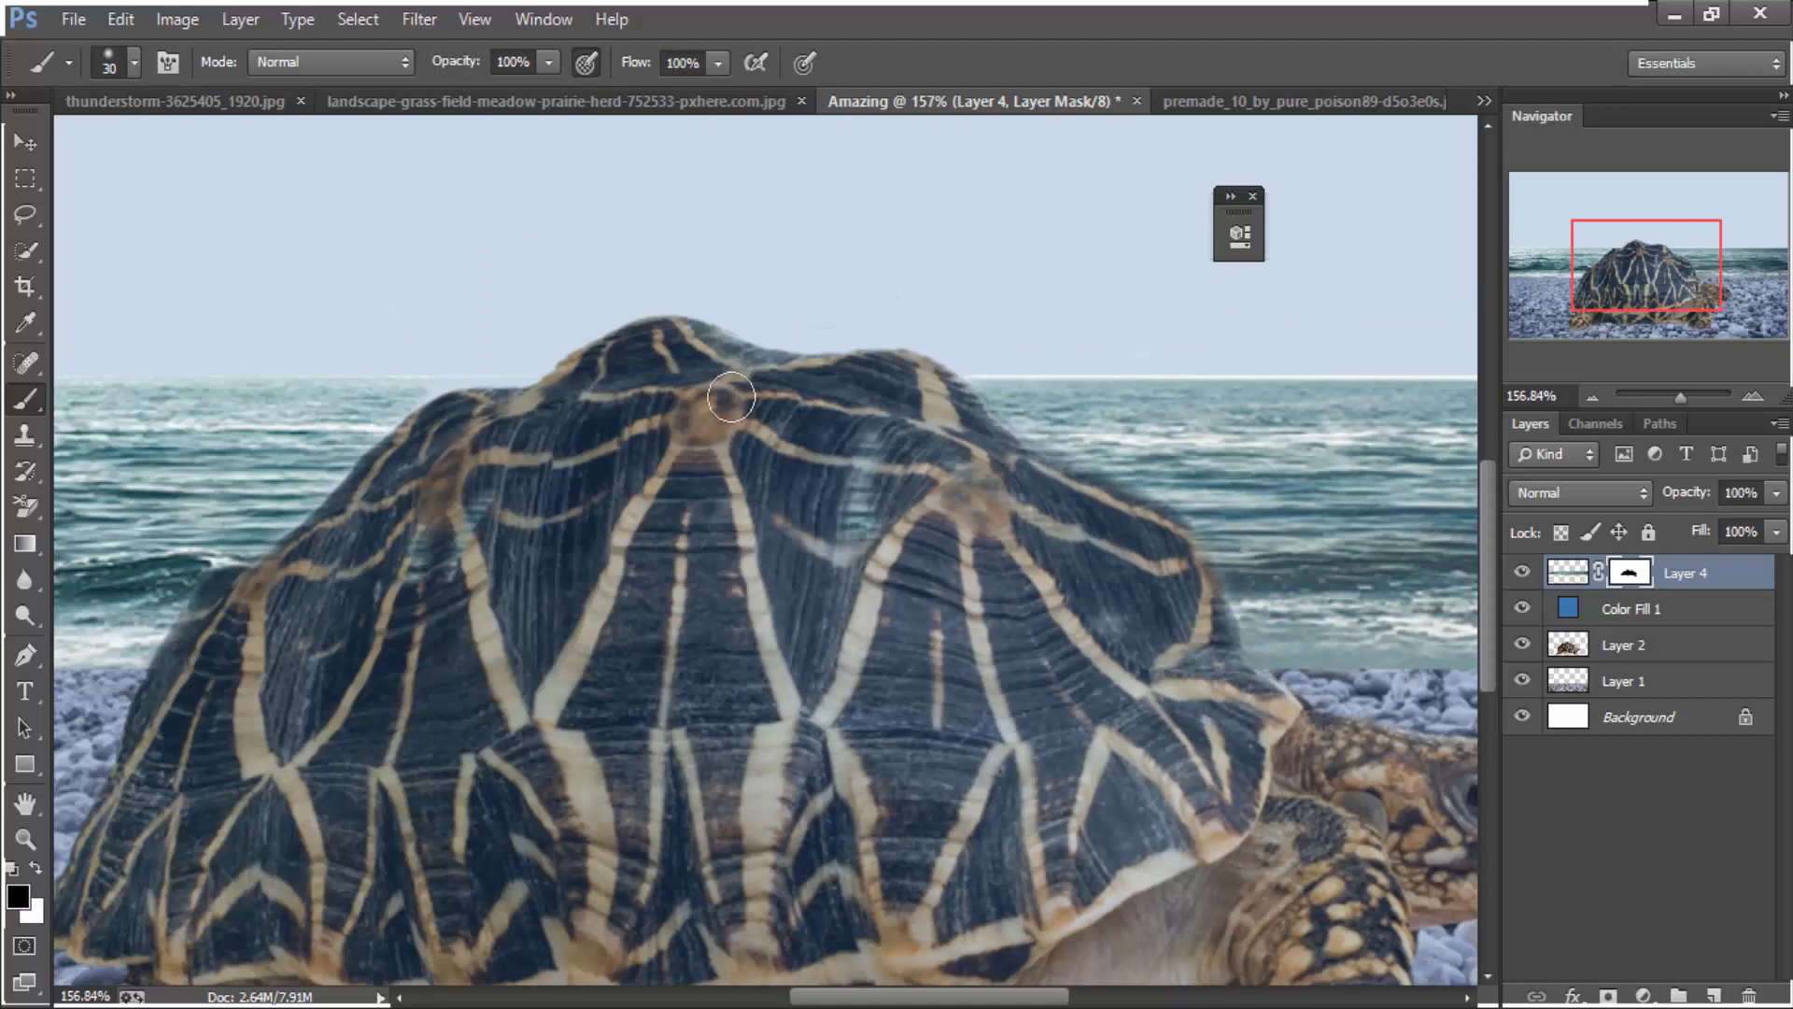
# Increase the fill of the blue Color Fill 1 layer to 50%
pyautogui.scroll(-4, 731, 397)
pyautogui.click(1630, 611)
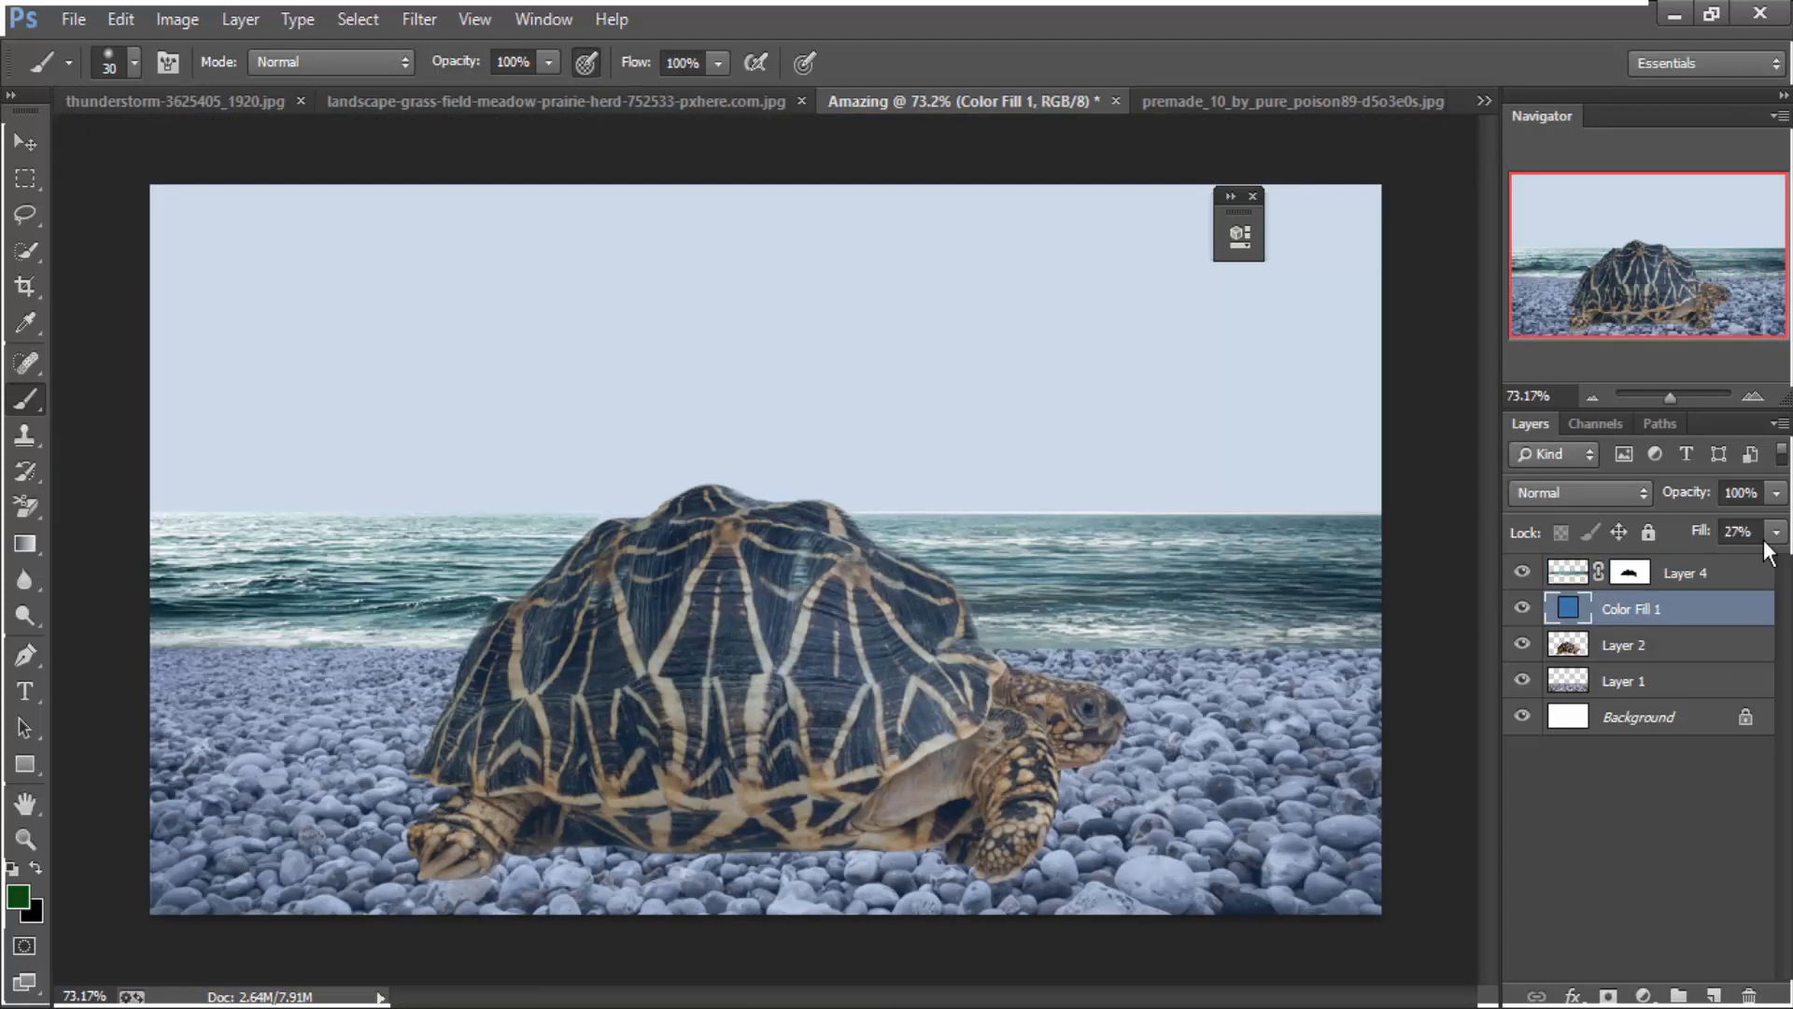
pyautogui.moveTo(1700, 560)
pyautogui.mouseDown()
pyautogui.moveTo(1730, 560)
pyautogui.moveTo(1685, 569)
pyautogui.mouseUp()
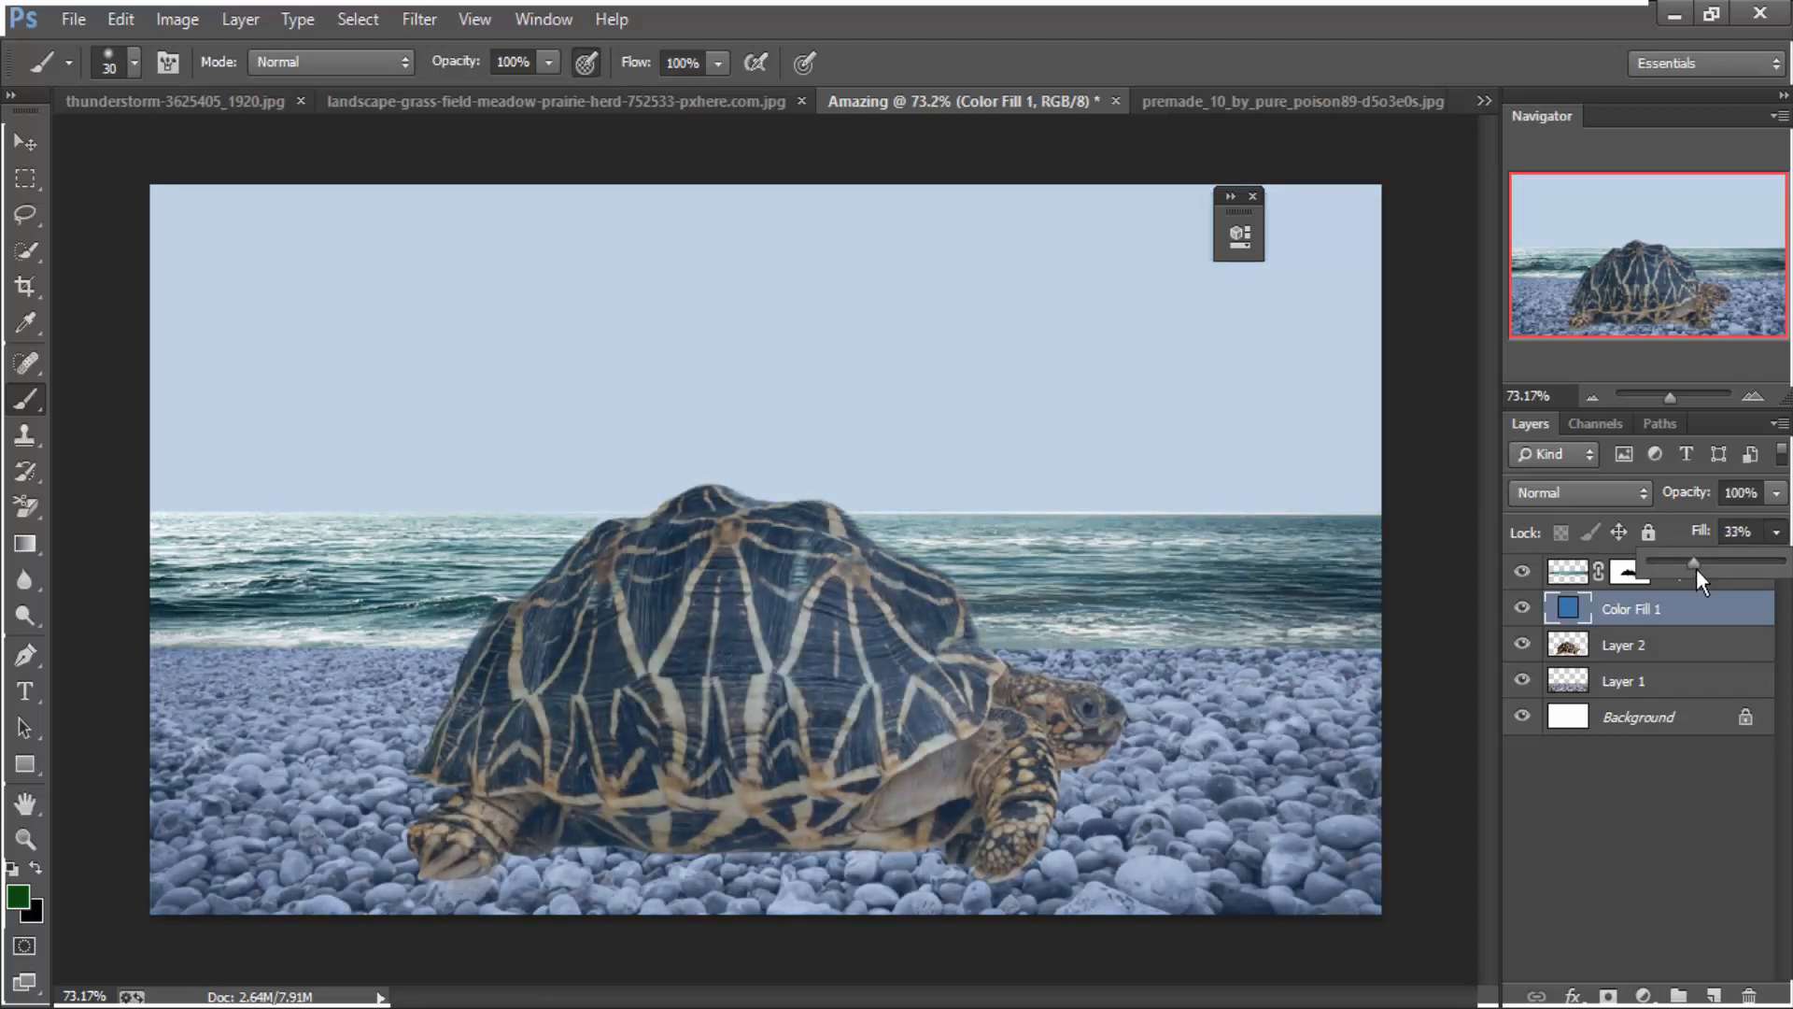
pyautogui.moveTo(1690, 568)
pyautogui.mouseDown()
pyautogui.moveTo(1731, 564)
pyautogui.moveTo(1716, 562)
pyautogui.mouseUp()
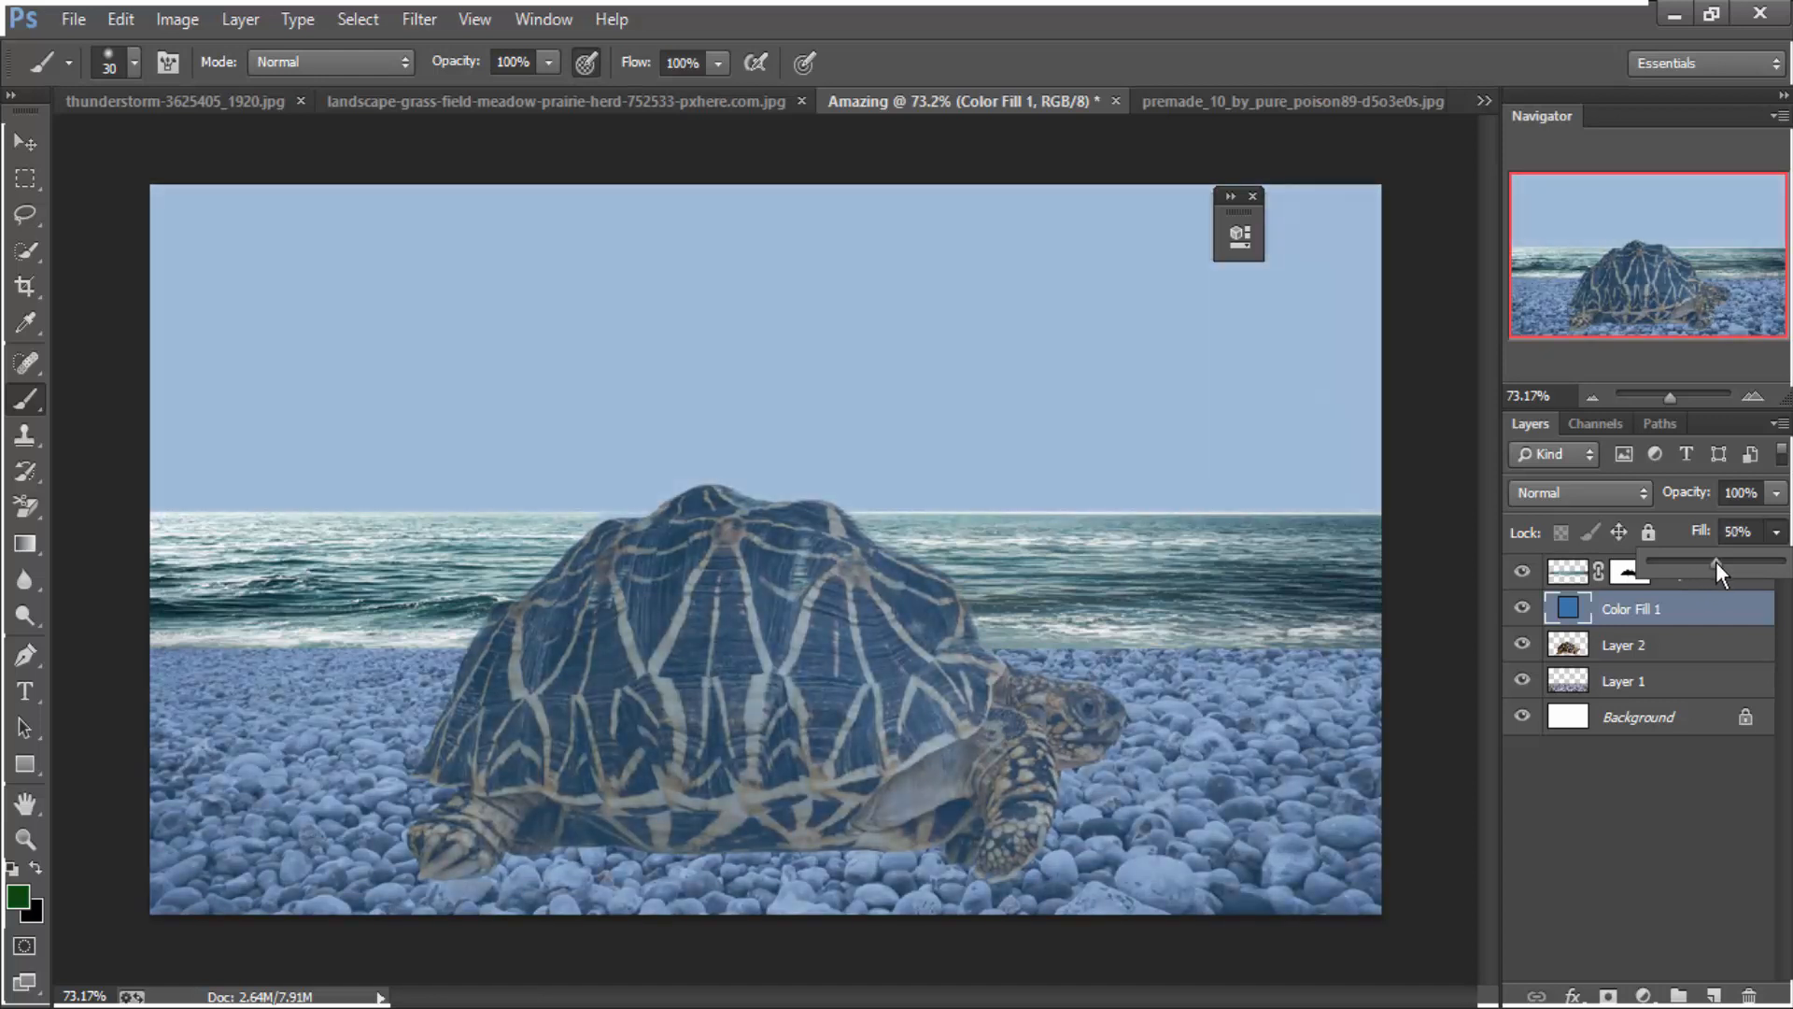
# Make Layer 2, which holds the turtle, the active layer
pyautogui.scroll(3, 852, 564)
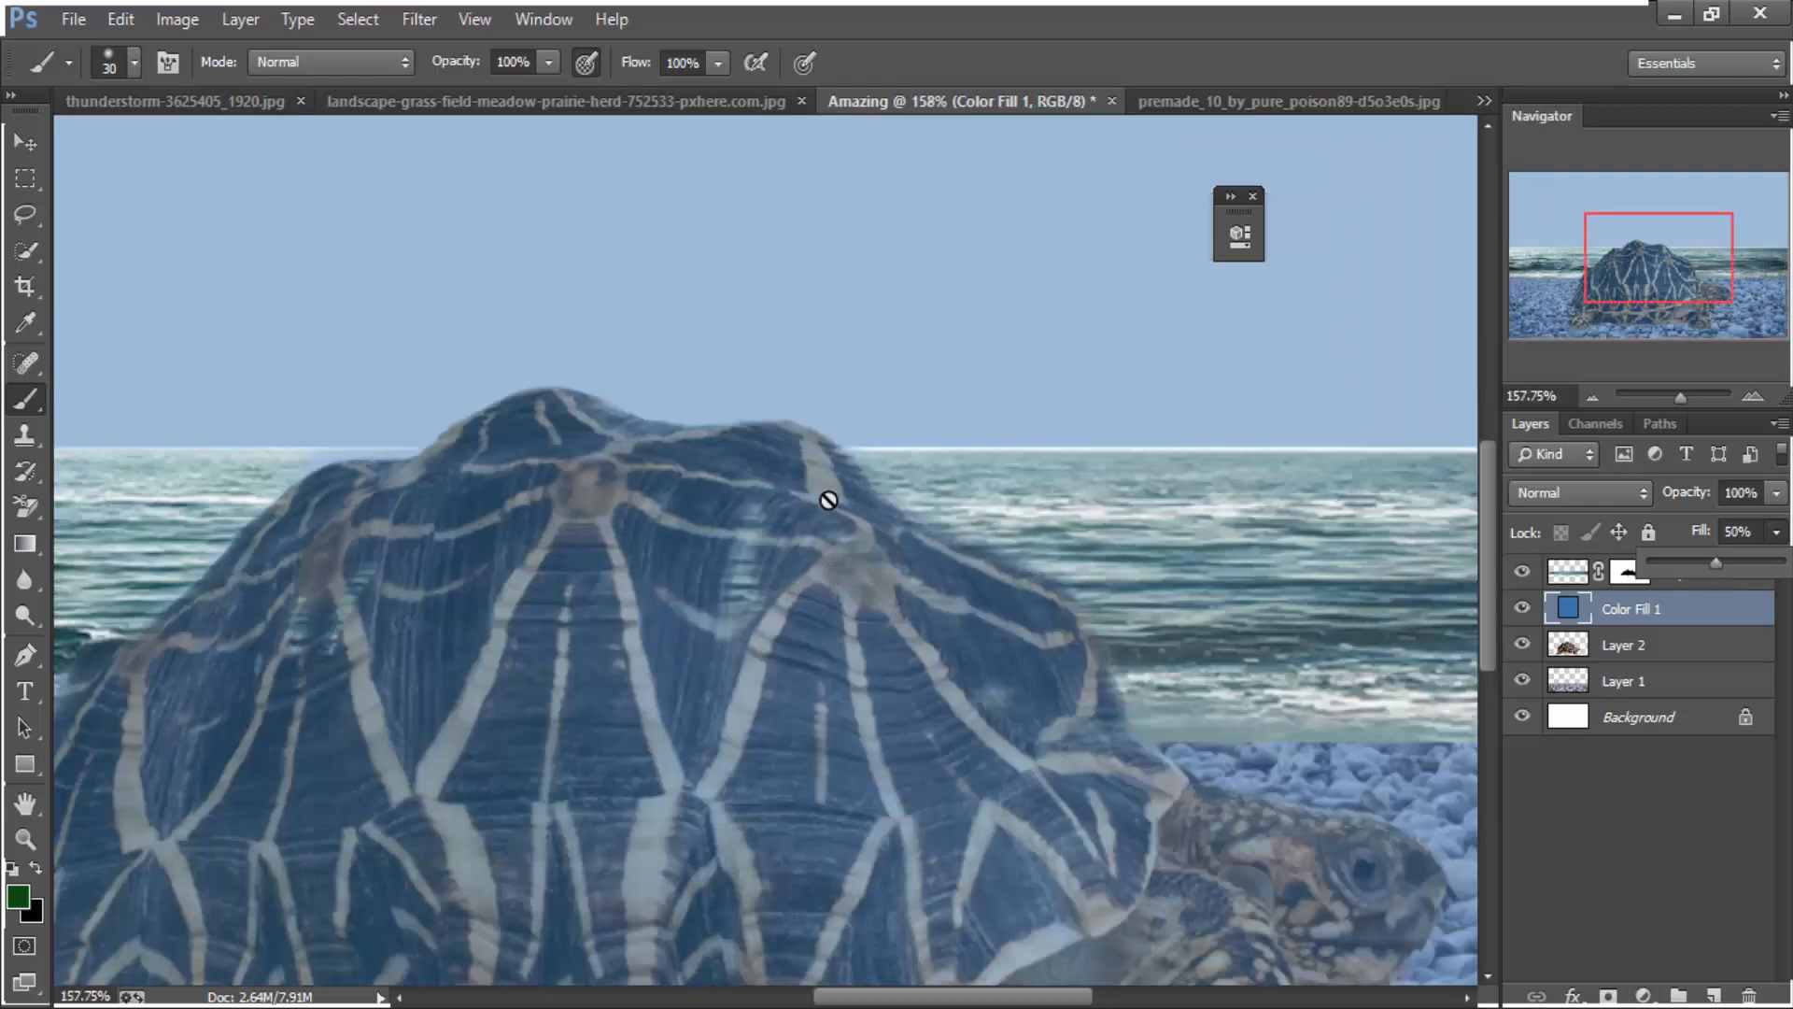
pyautogui.click(1557, 572)
pyautogui.scroll(-3, 440, 548)
pyautogui.click(1483, 100)
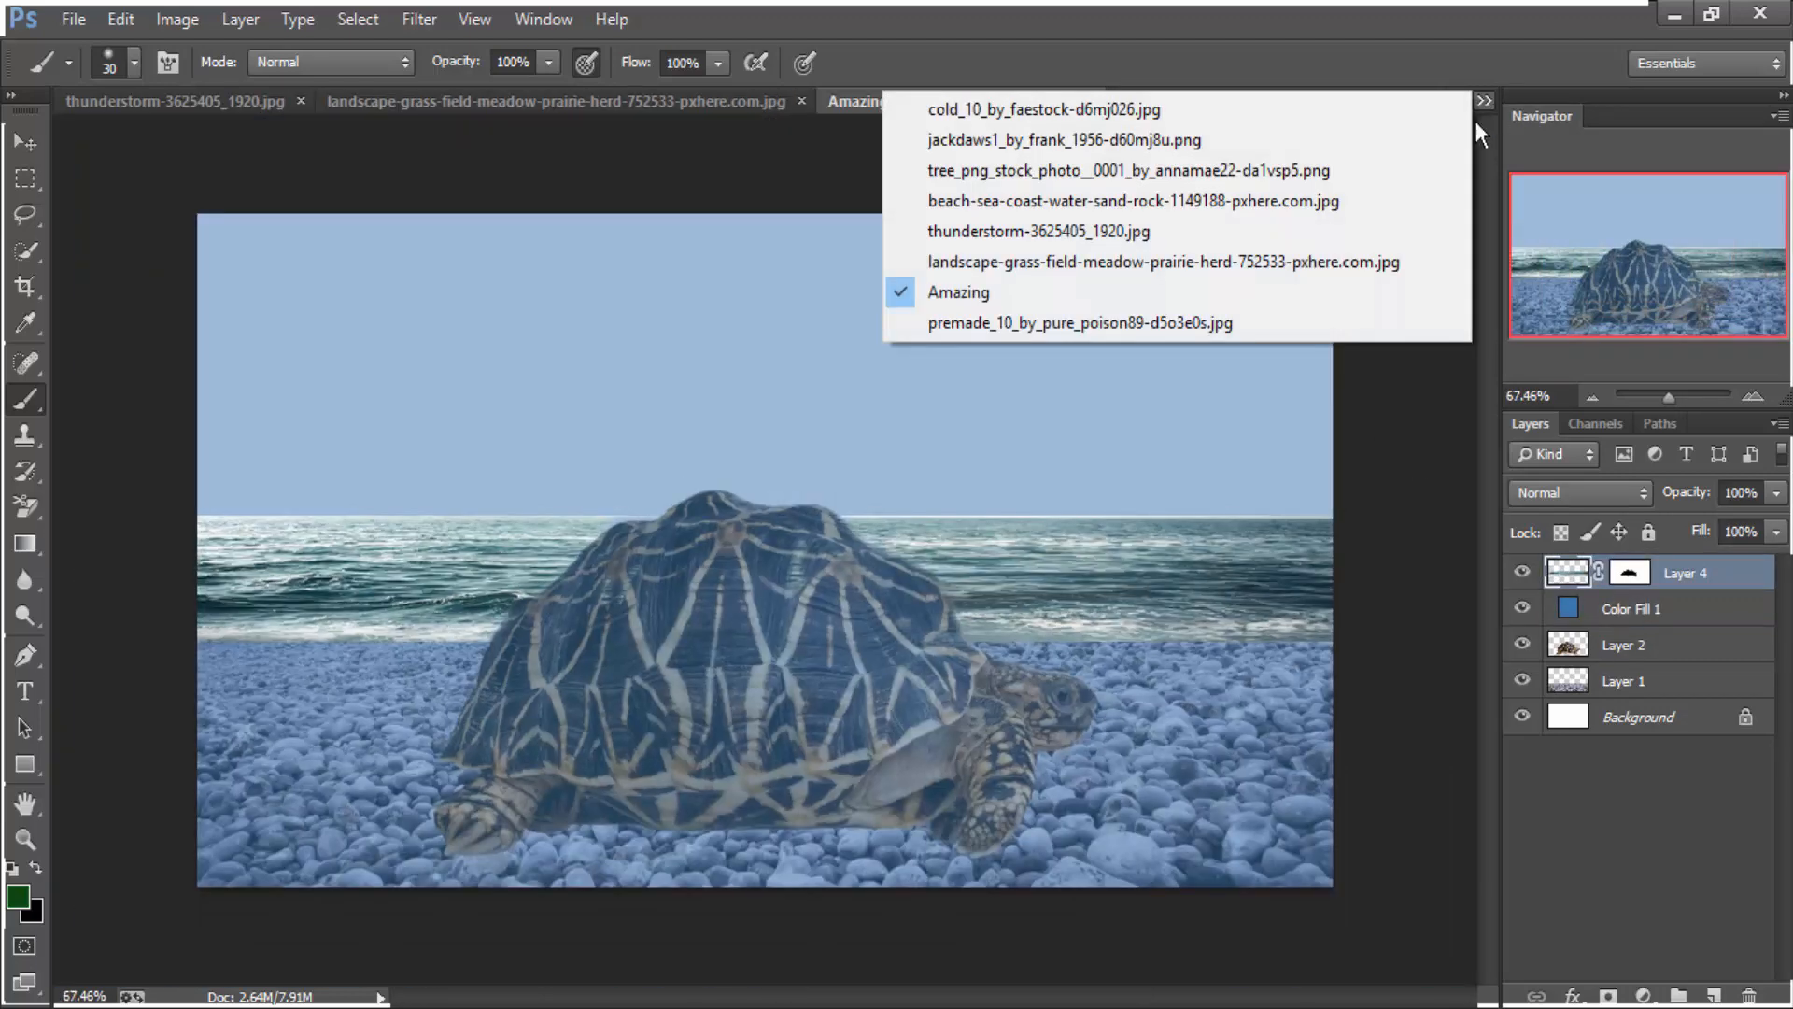
pyautogui.click(1577, 652)
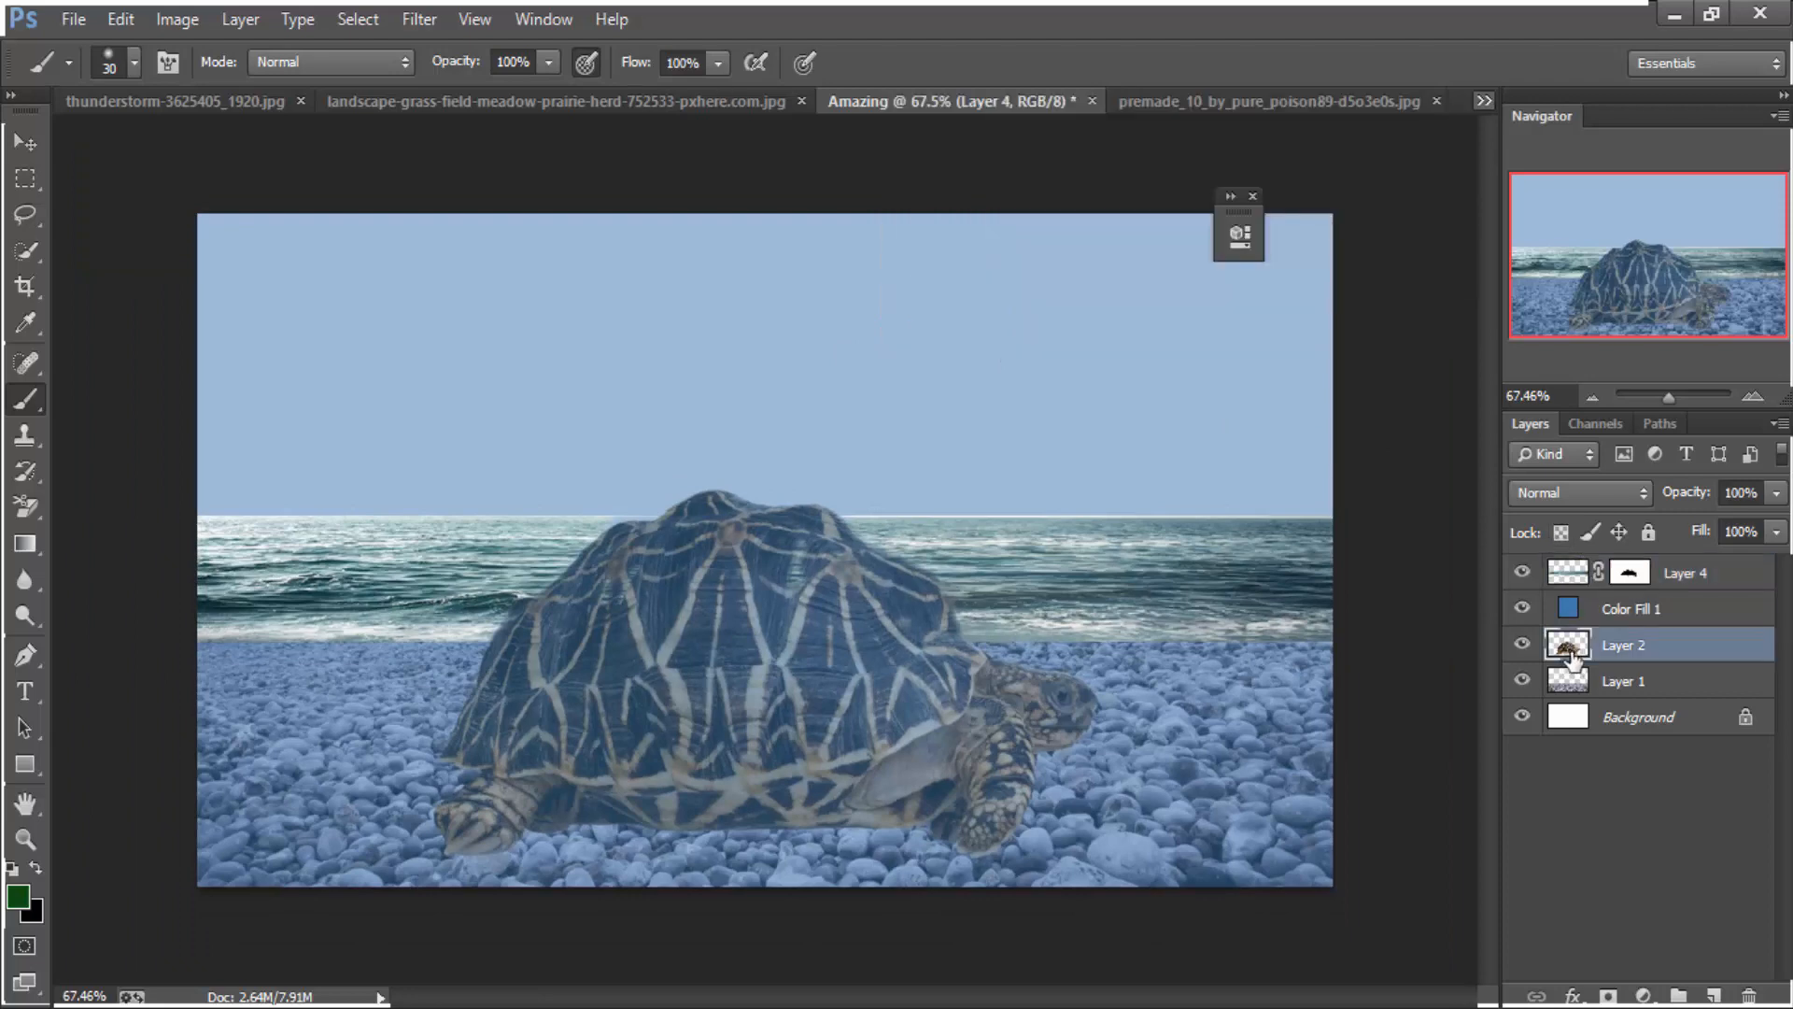
pyautogui.click(416, 19)
pyautogui.click(463, 118)
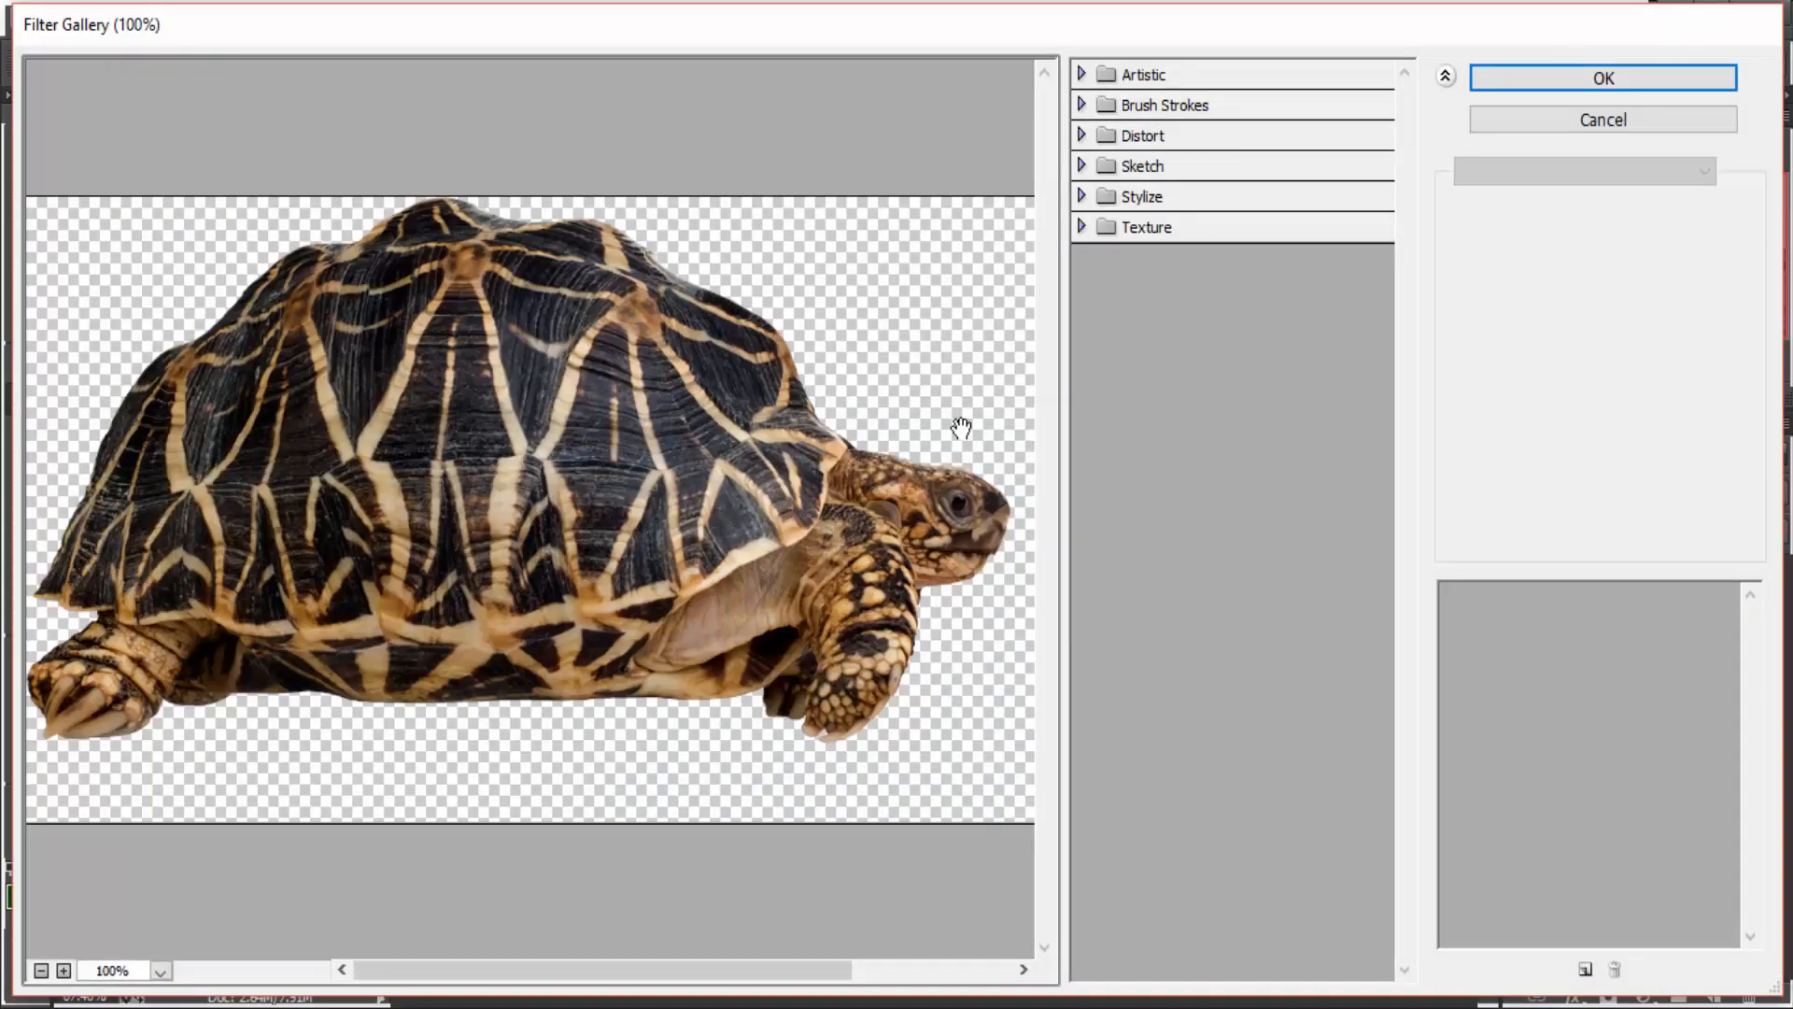
pyautogui.click(1611, 116)
# Apply the Camera Raw filter to the turtle with temperature -16, exposure +0.55, clarity +5, vibrance +58 and saturation +68
pyautogui.click(411, 21)
pyautogui.click(452, 170)
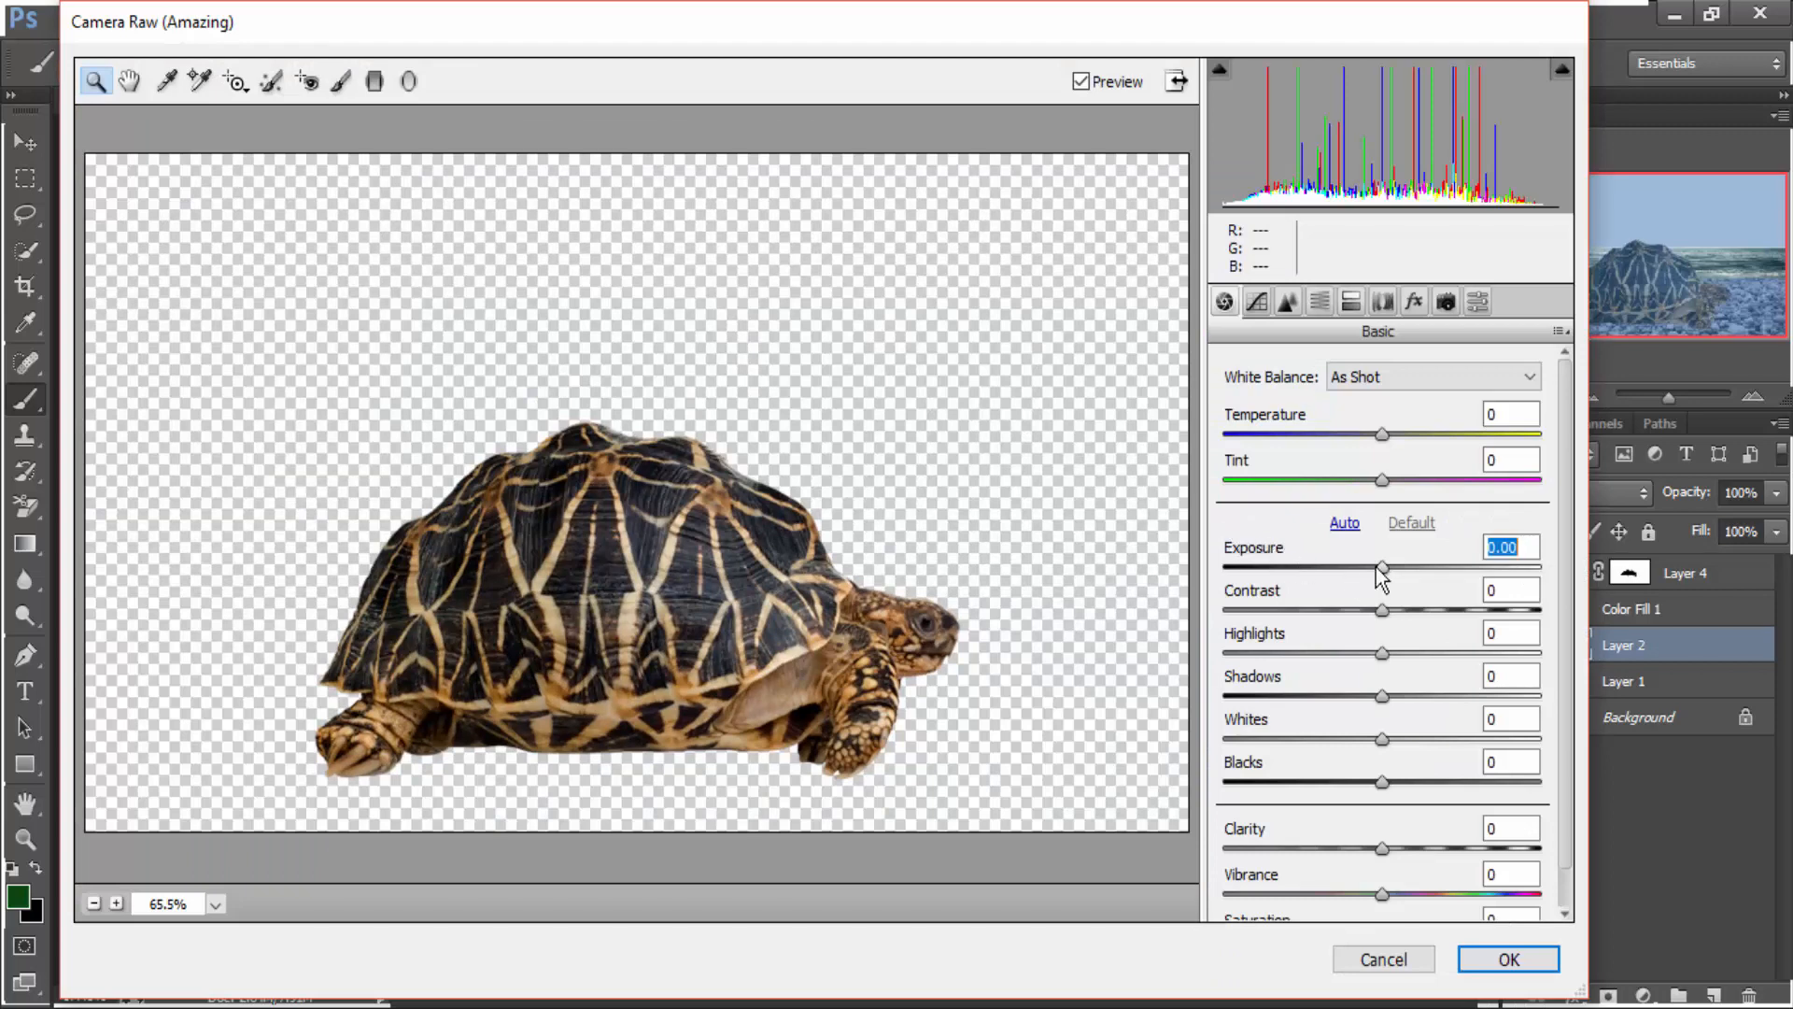
pyautogui.moveTo(1377, 569)
pyautogui.mouseDown()
pyautogui.moveTo(1348, 573)
pyautogui.moveTo(1393, 572)
pyautogui.mouseUp()
pyautogui.moveTo(1382, 434); pyautogui.dragTo(1354, 435)
pyautogui.scroll(-1, 1391, 800)
pyautogui.moveTo(1370, 809); pyautogui.dragTo(1493, 899)
pyautogui.click(1399, 850)
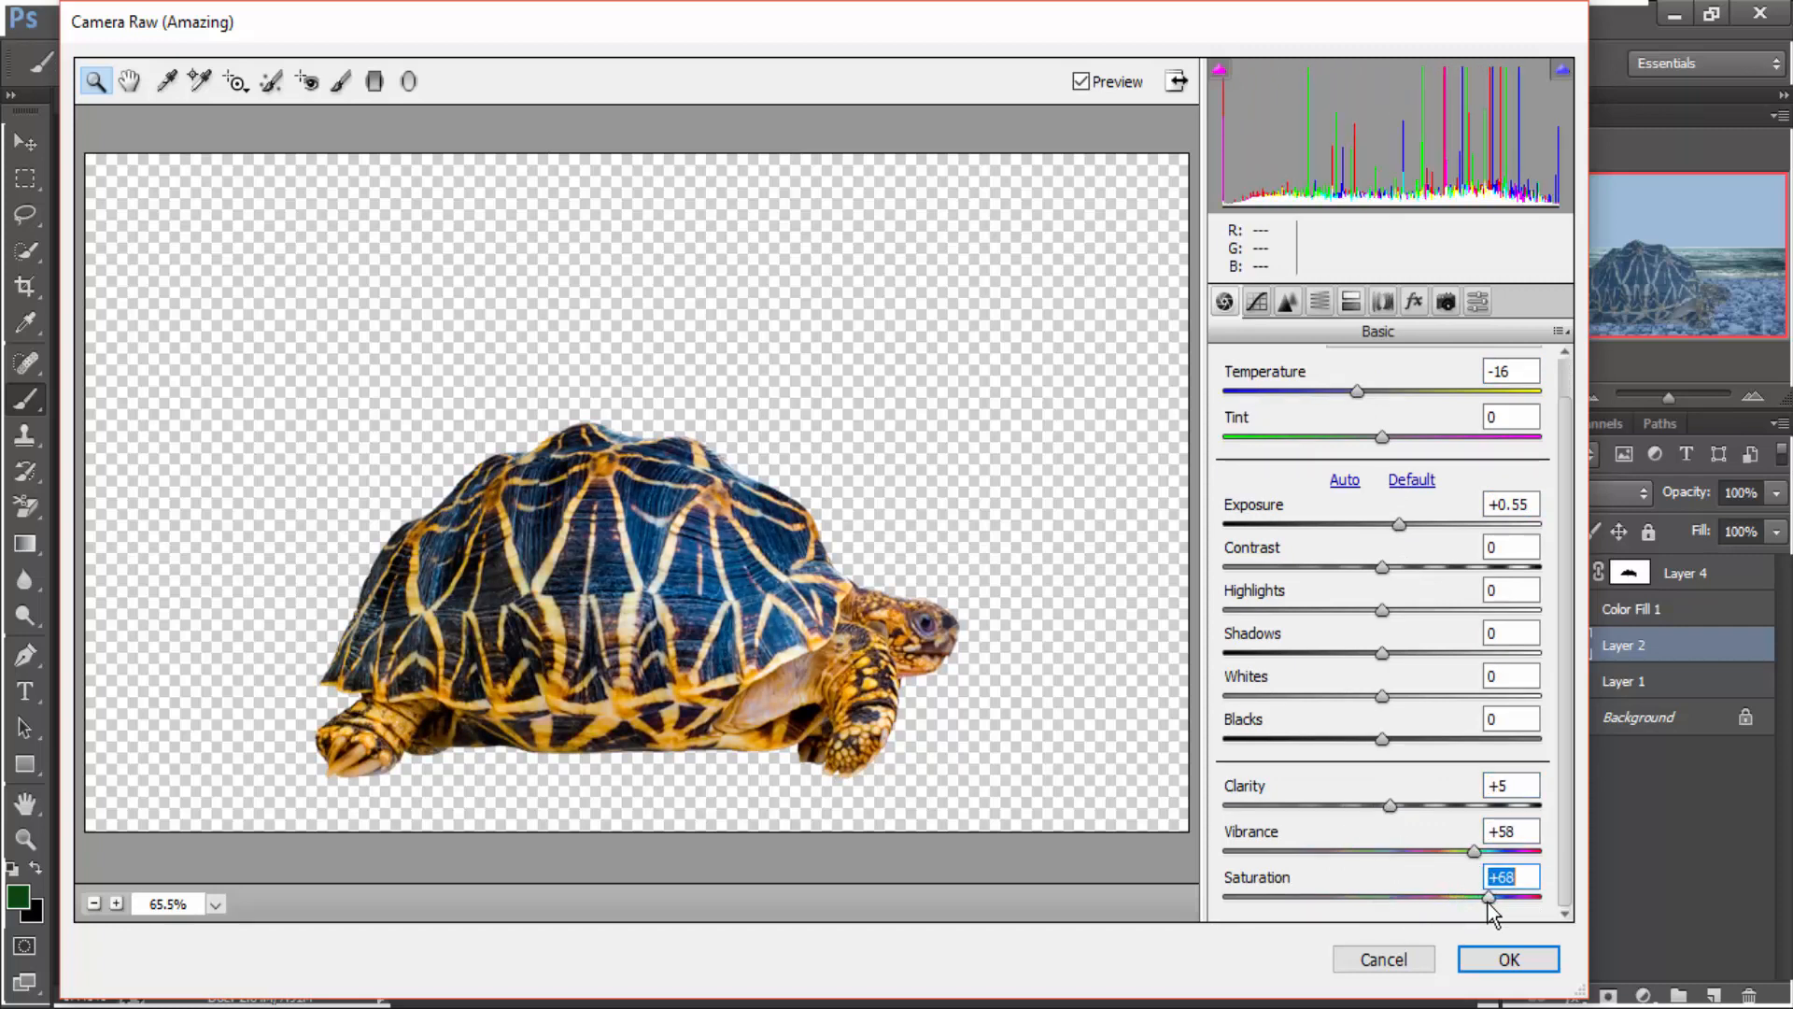
pyautogui.click(1487, 954)
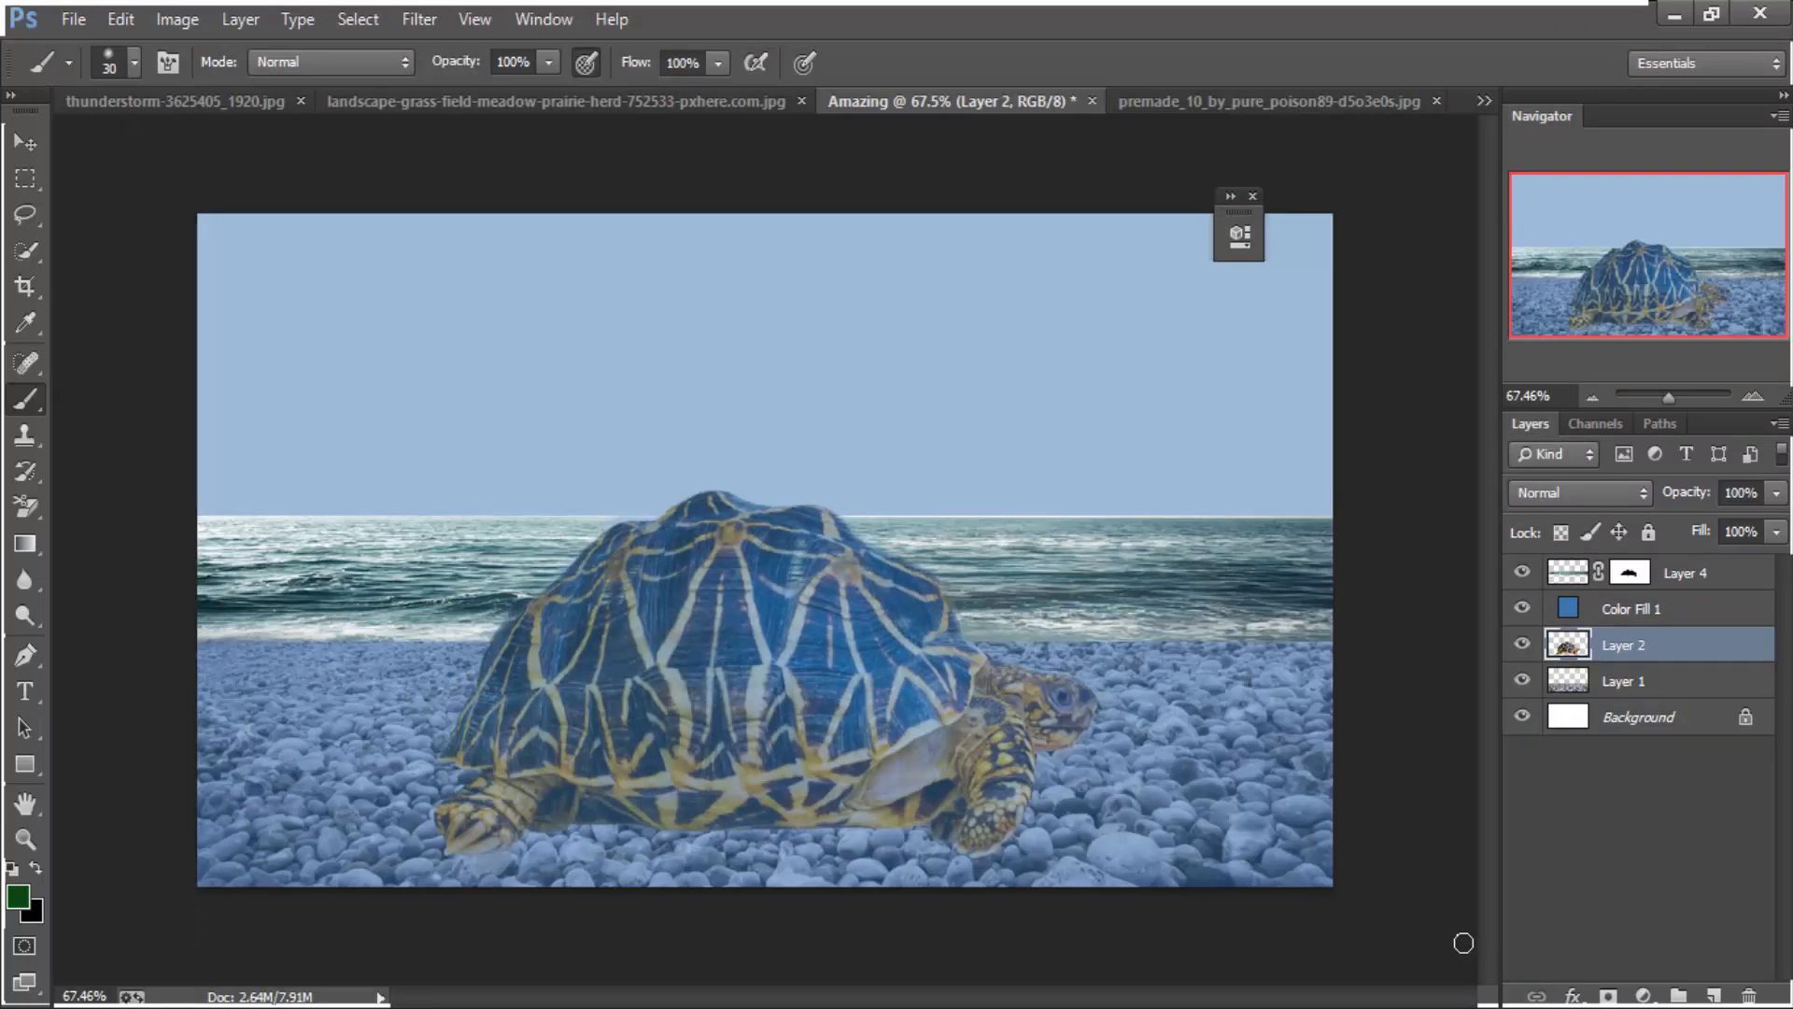
# Select the grassy lower part of landscape-grass-field-meadow-prairie-herd-752533-pxhere.com.jpg with a full-width rectangular marquee starting at the big boulder
pyautogui.scroll(1, 827, 719)
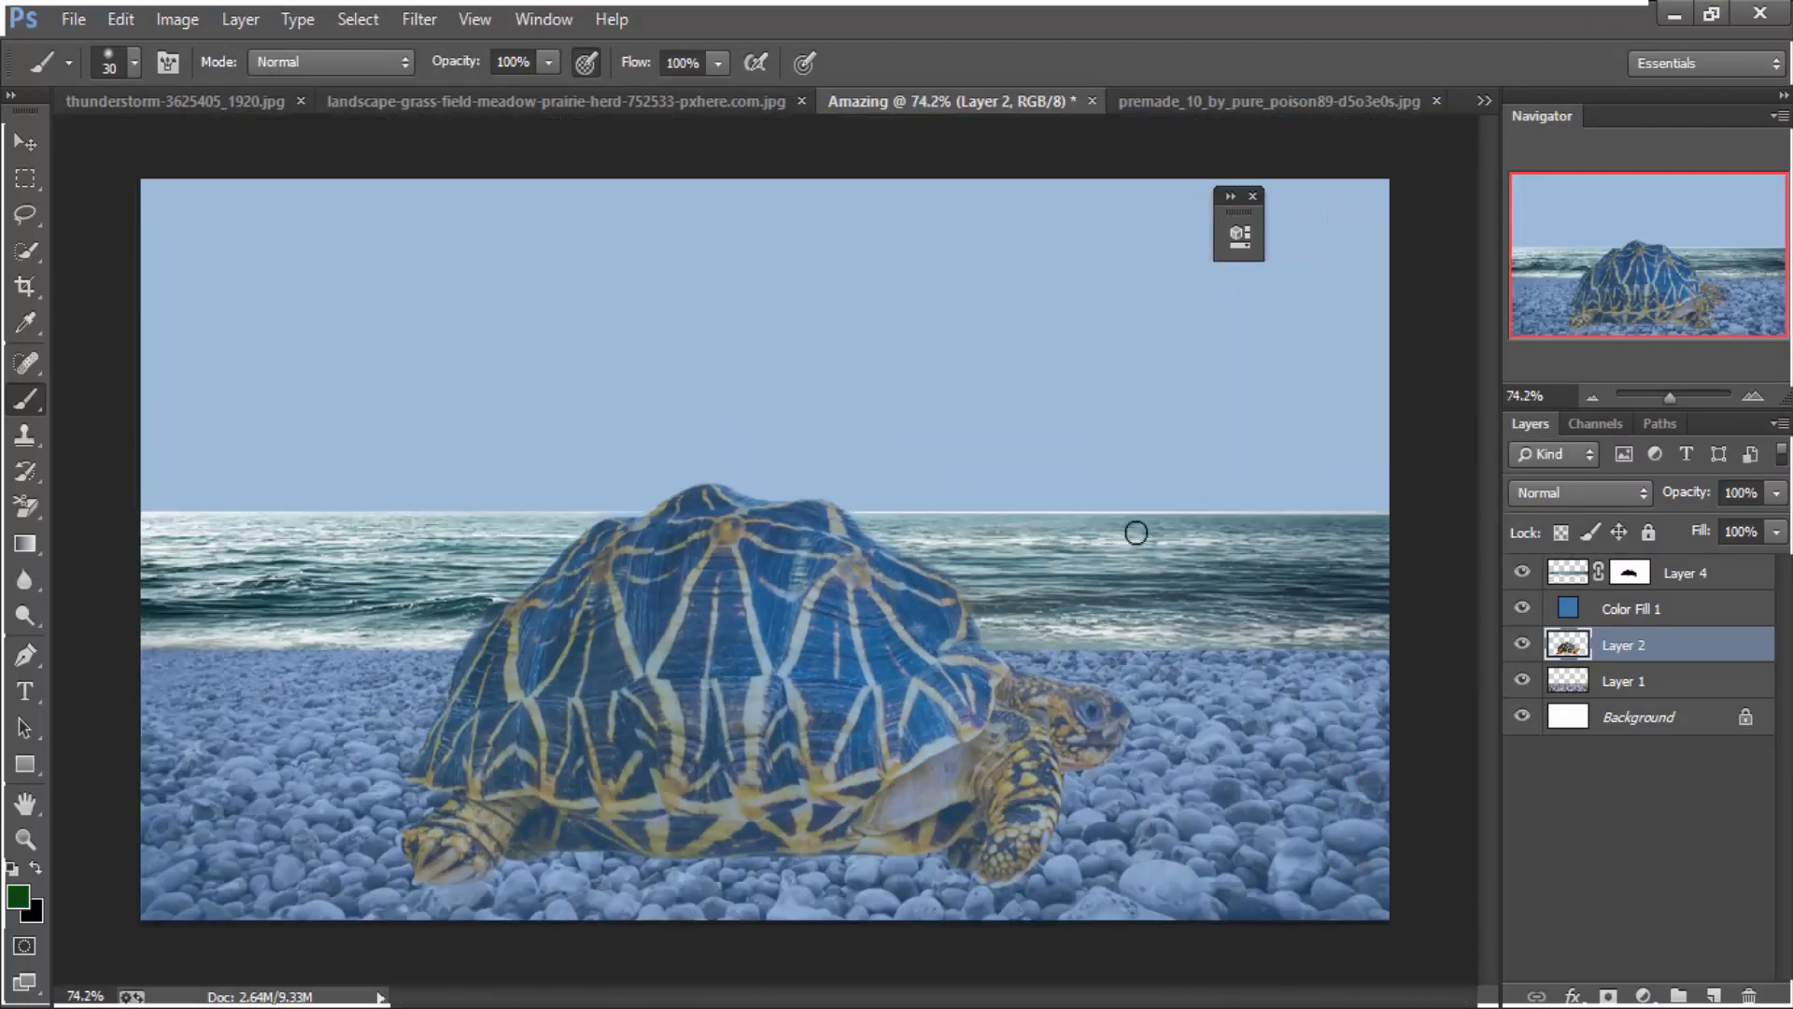
pyautogui.click(1625, 572)
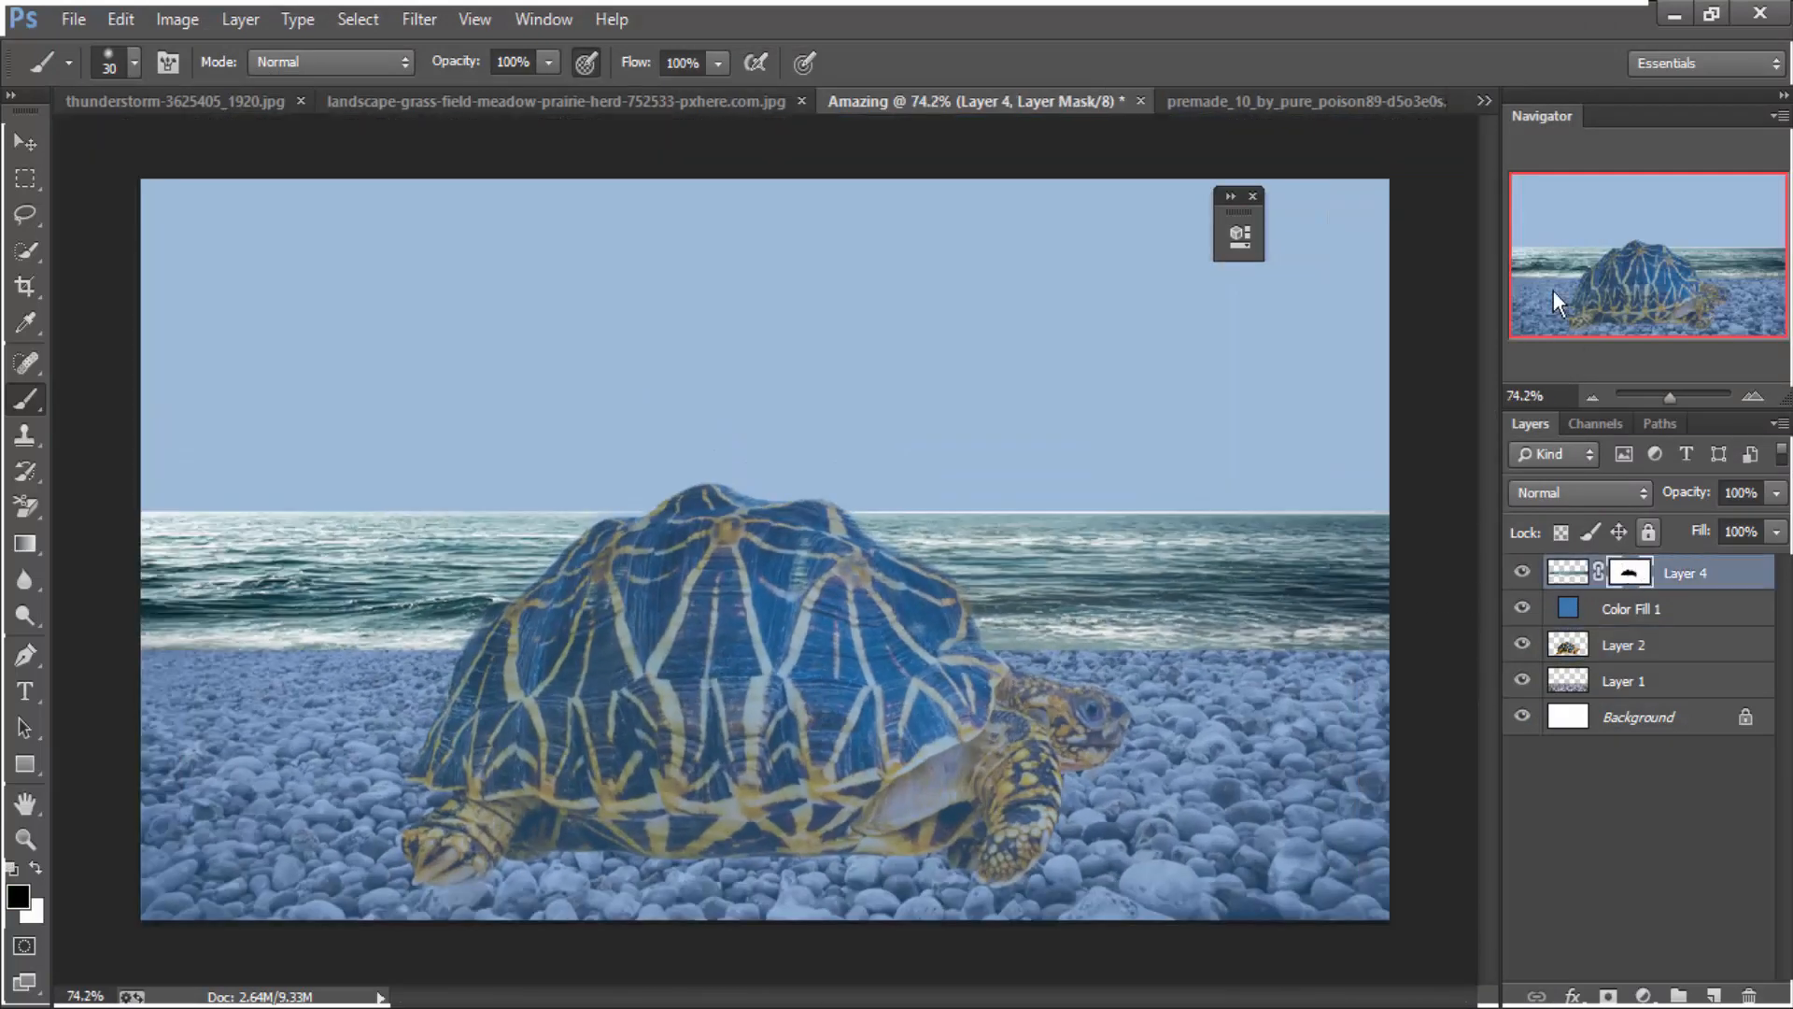
pyautogui.click(1483, 100)
pyautogui.click(943, 265)
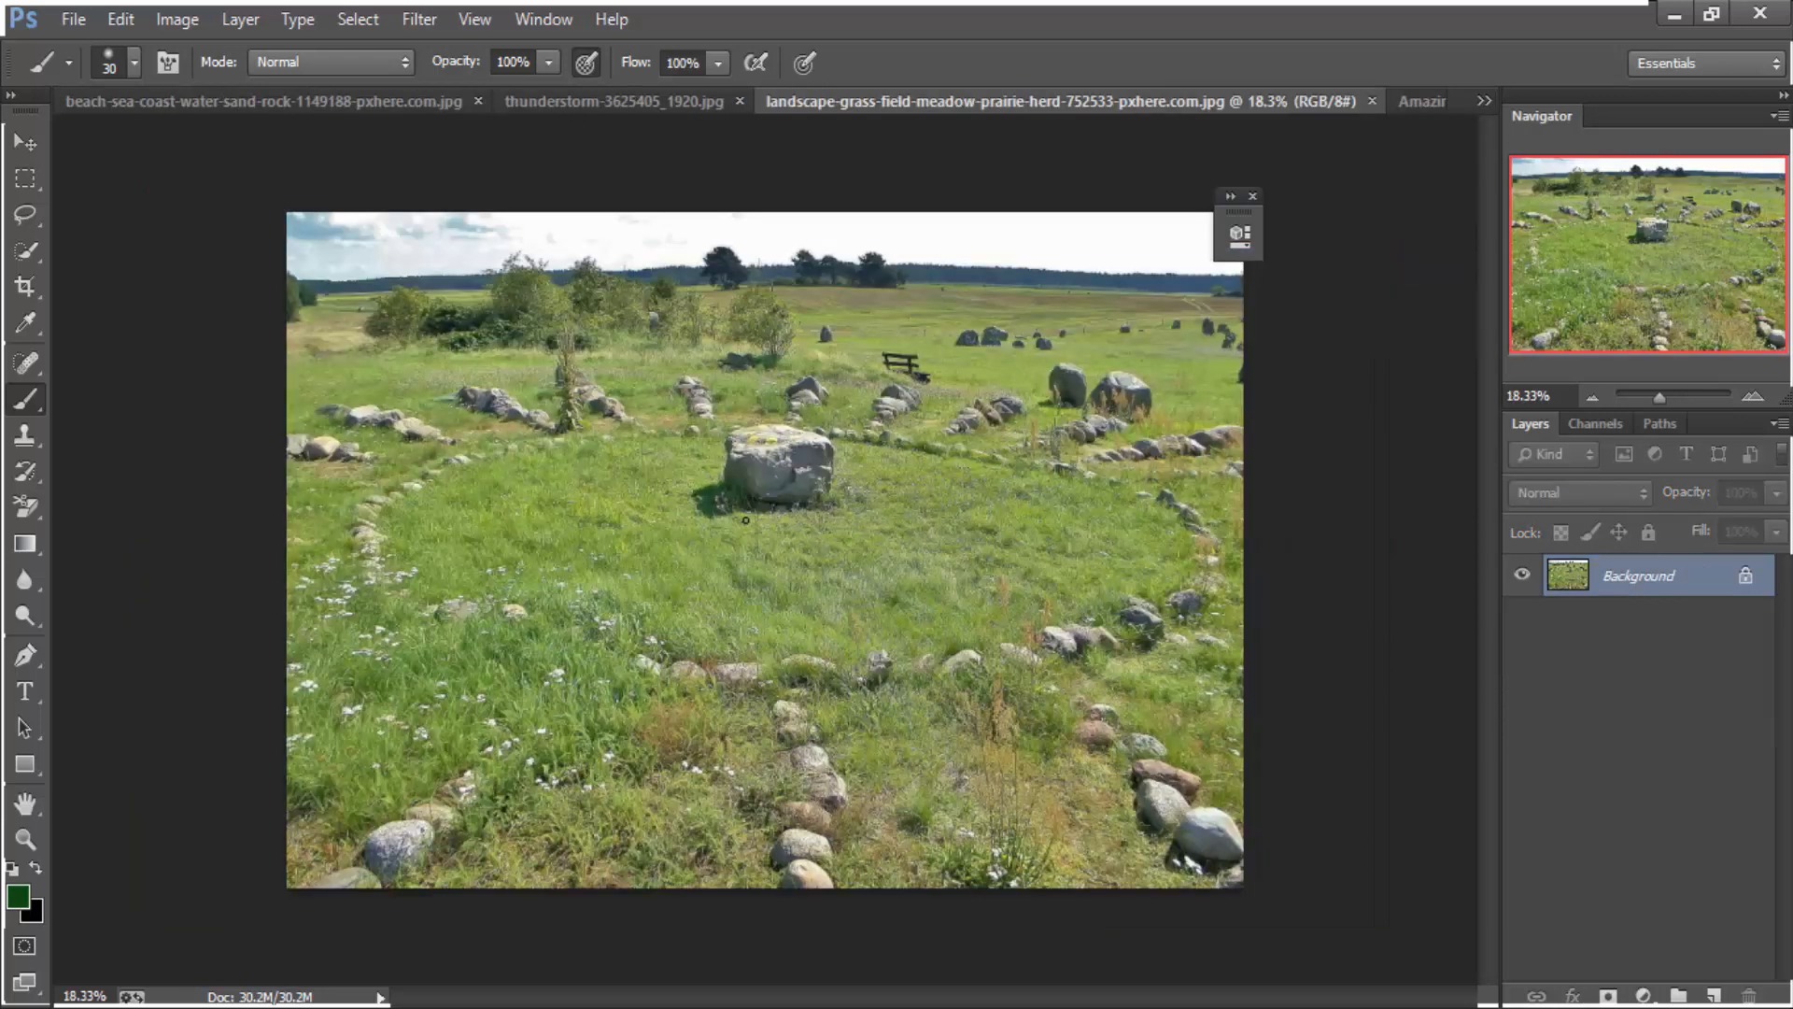
pyautogui.click(25, 178)
pyautogui.moveTo(269, 492)
pyautogui.mouseDown()
pyautogui.moveTo(1389, 950)
pyautogui.moveTo(1258, 871)
pyautogui.mouseUp()
# Bring the selected grass into the Amazing document as a new layer above the sea, and close the landscape photo
pyautogui.press('v')
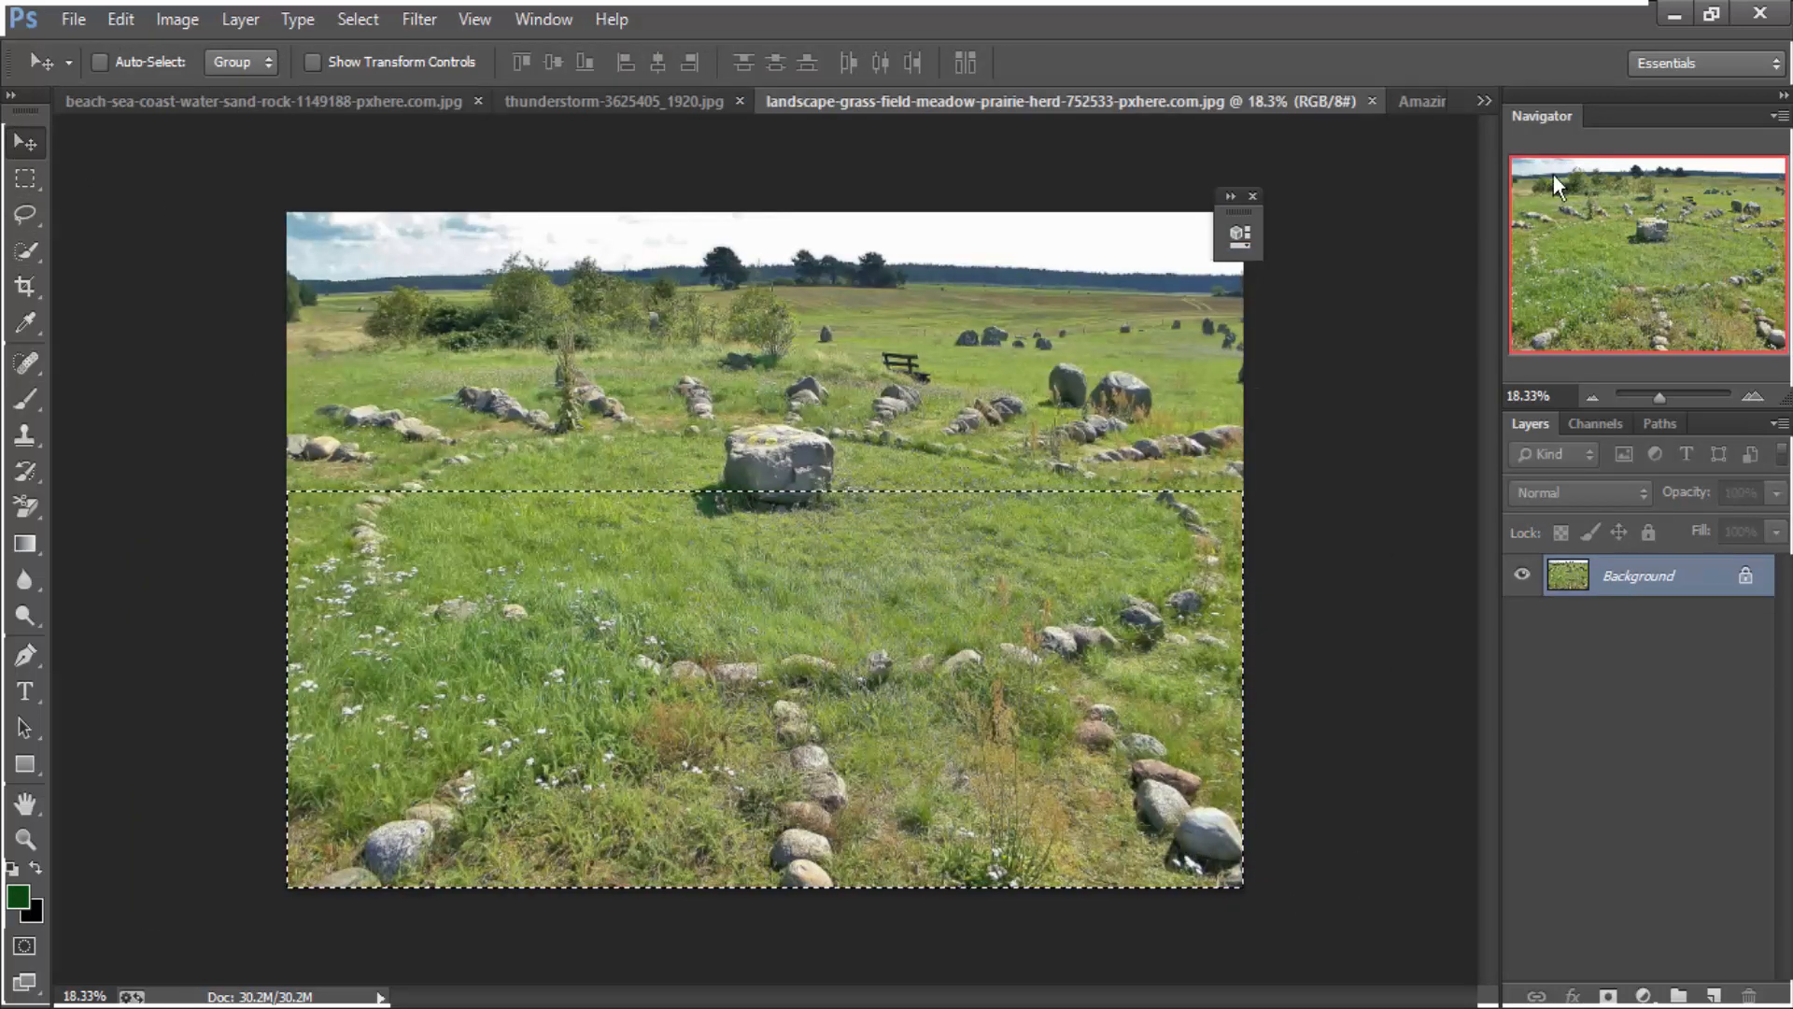
pyautogui.moveTo(1283, 95); pyautogui.dragTo(1459, 329)
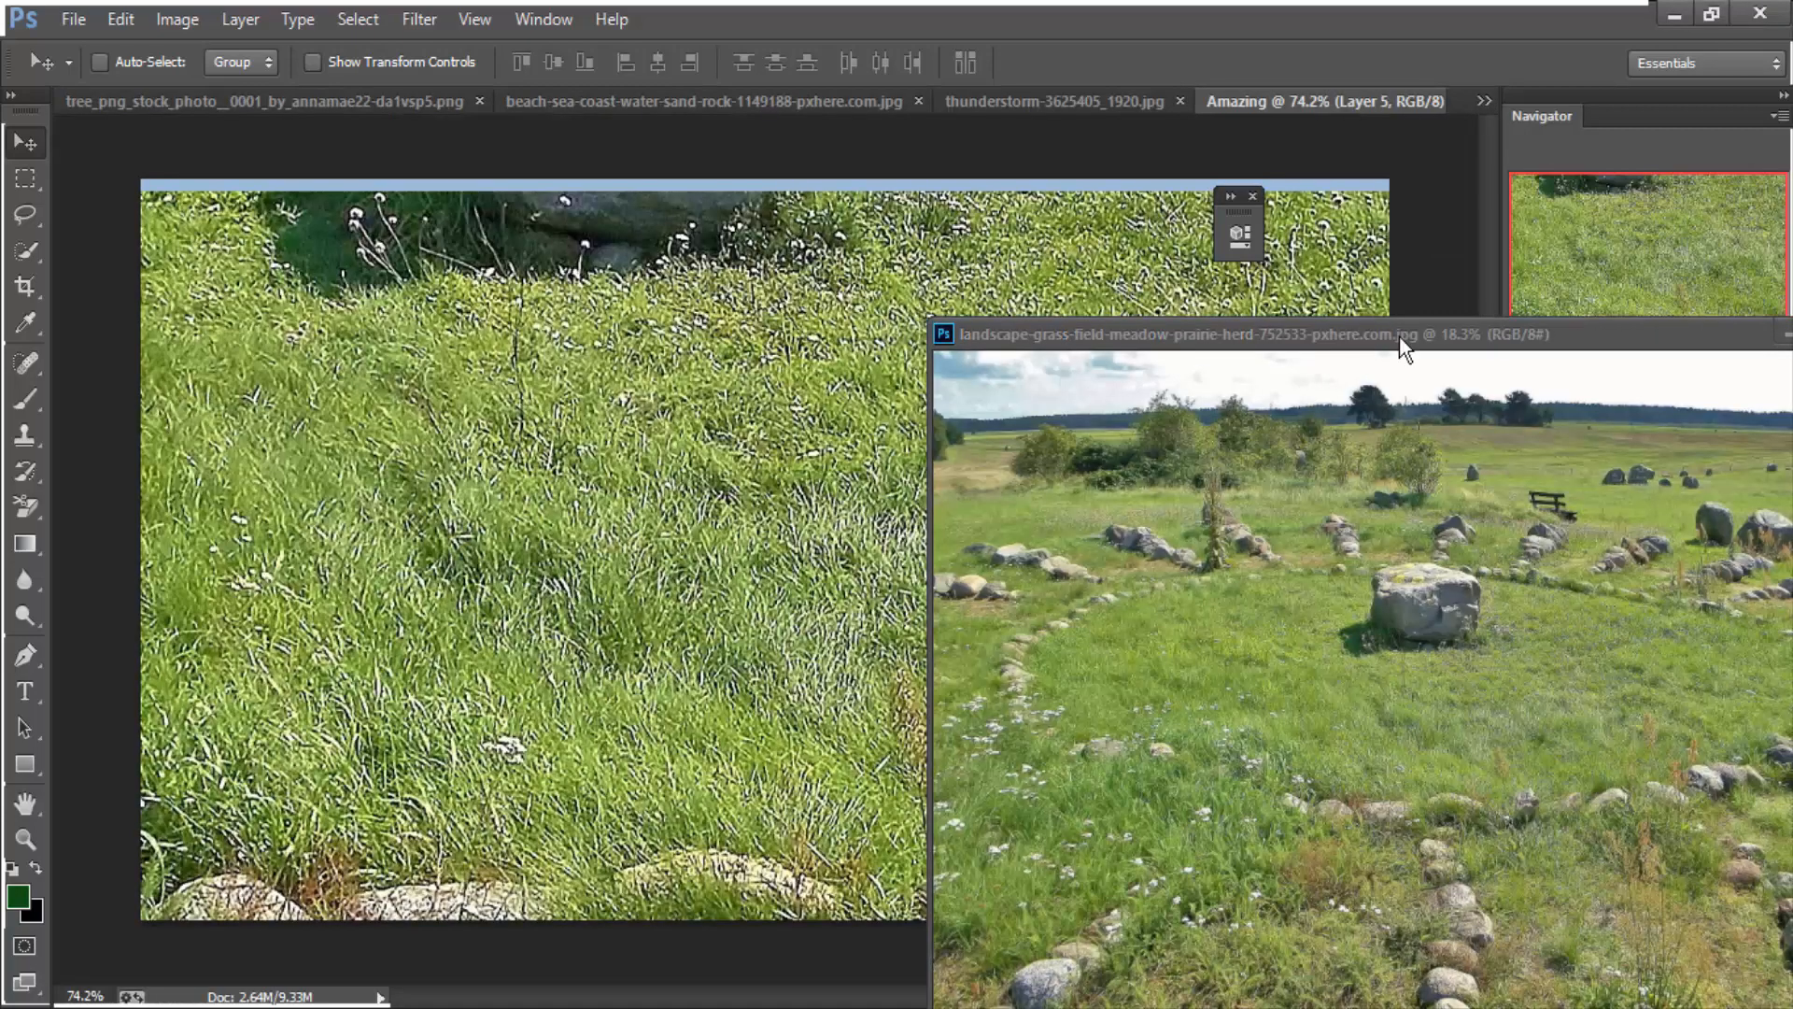
pyautogui.moveTo(1398, 335); pyautogui.dragTo(820, 306)
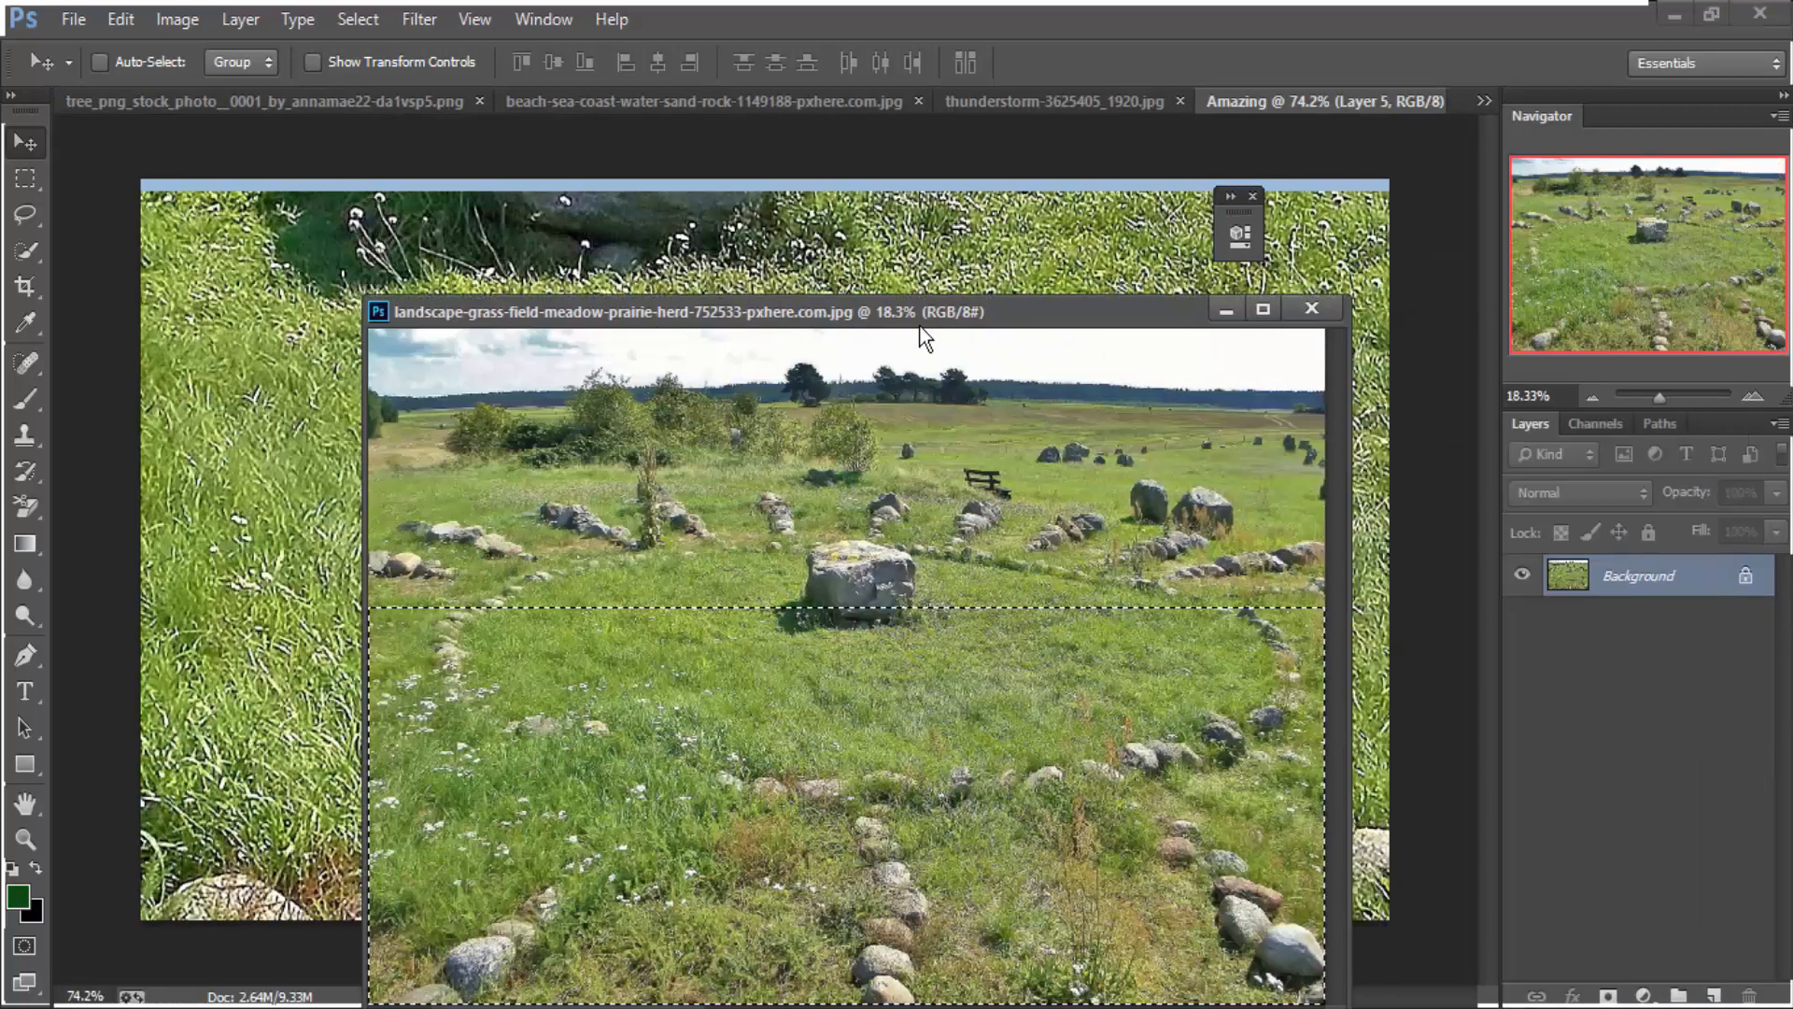
pyautogui.click(1297, 309)
pyautogui.scroll(-3, 981, 486)
# Scale the grass layer down to about 14.2% and move it over the turtle's shell
pyautogui.hotkey('ctrl', 't')
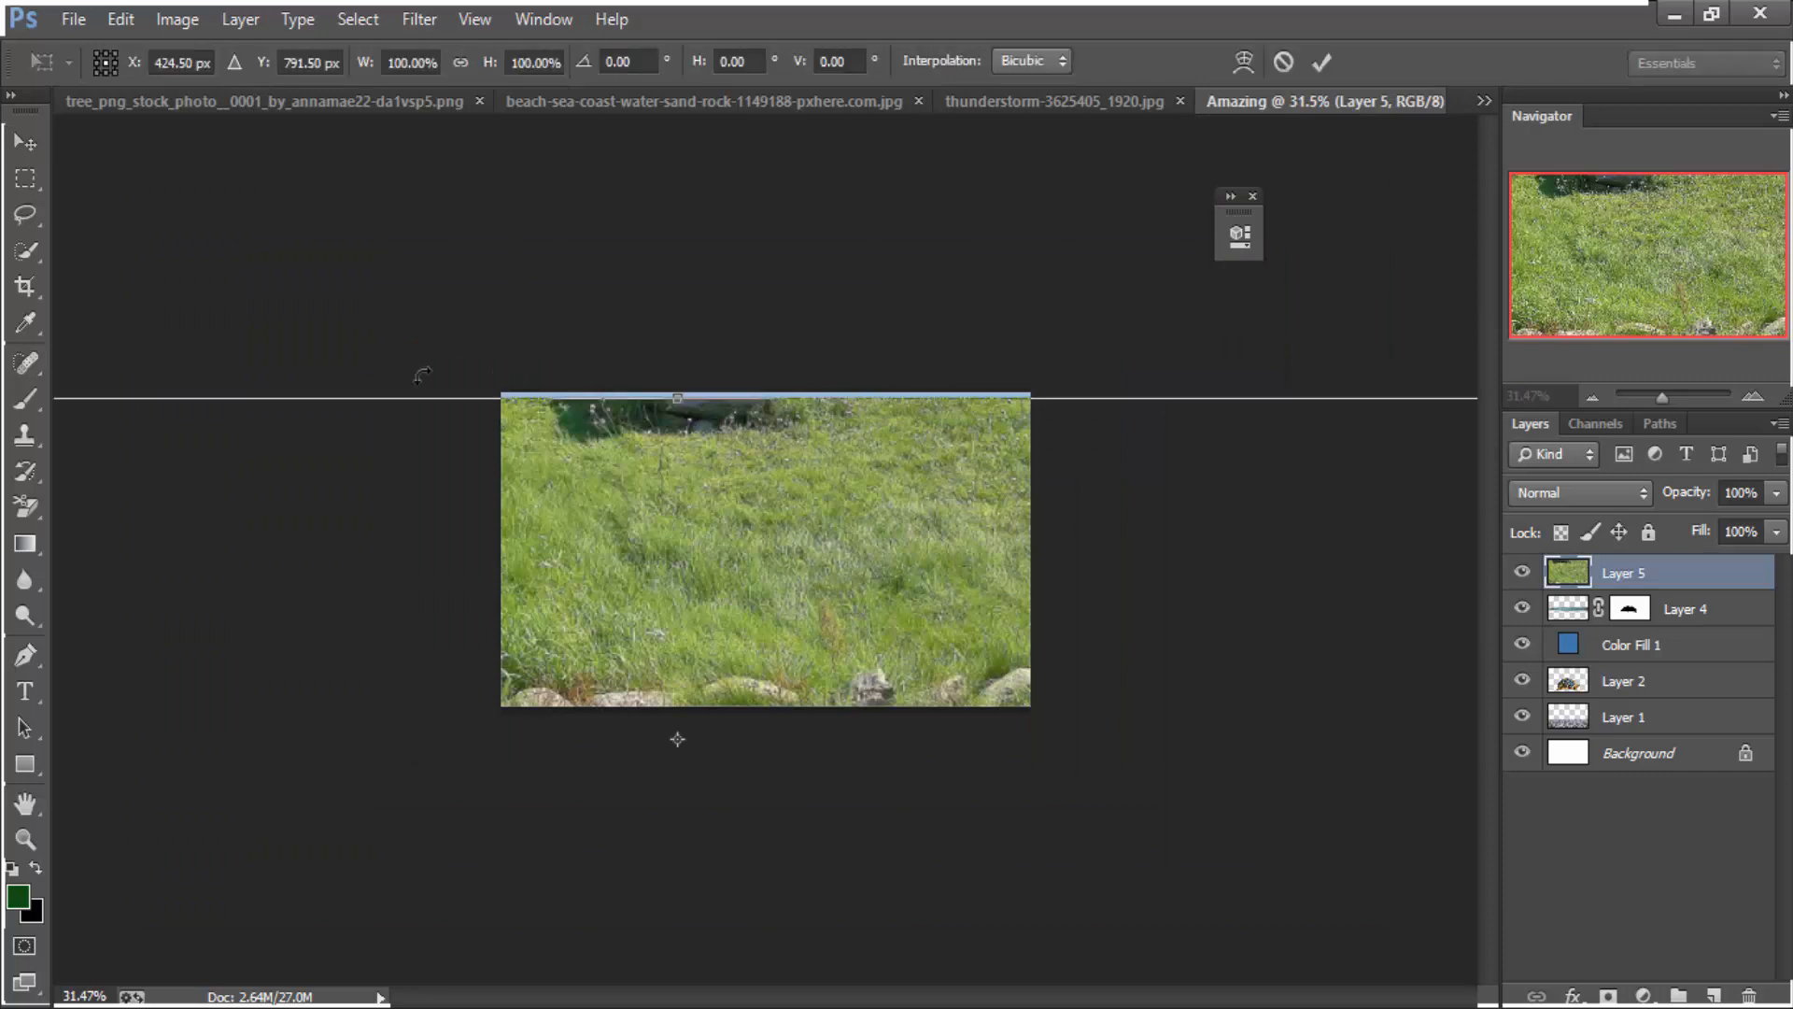
pyautogui.scroll(-3, 424, 373)
pyautogui.moveTo(341, 474); pyautogui.dragTo(644, 604)
pyautogui.moveTo(781, 624); pyautogui.dragTo(843, 562)
pyautogui.scroll(4, 777, 572)
pyautogui.moveTo(406, 485); pyautogui.dragTo(541, 542)
pyautogui.moveTo(719, 584); pyautogui.dragTo(724, 531)
pyautogui.scroll(5, 762, 588)
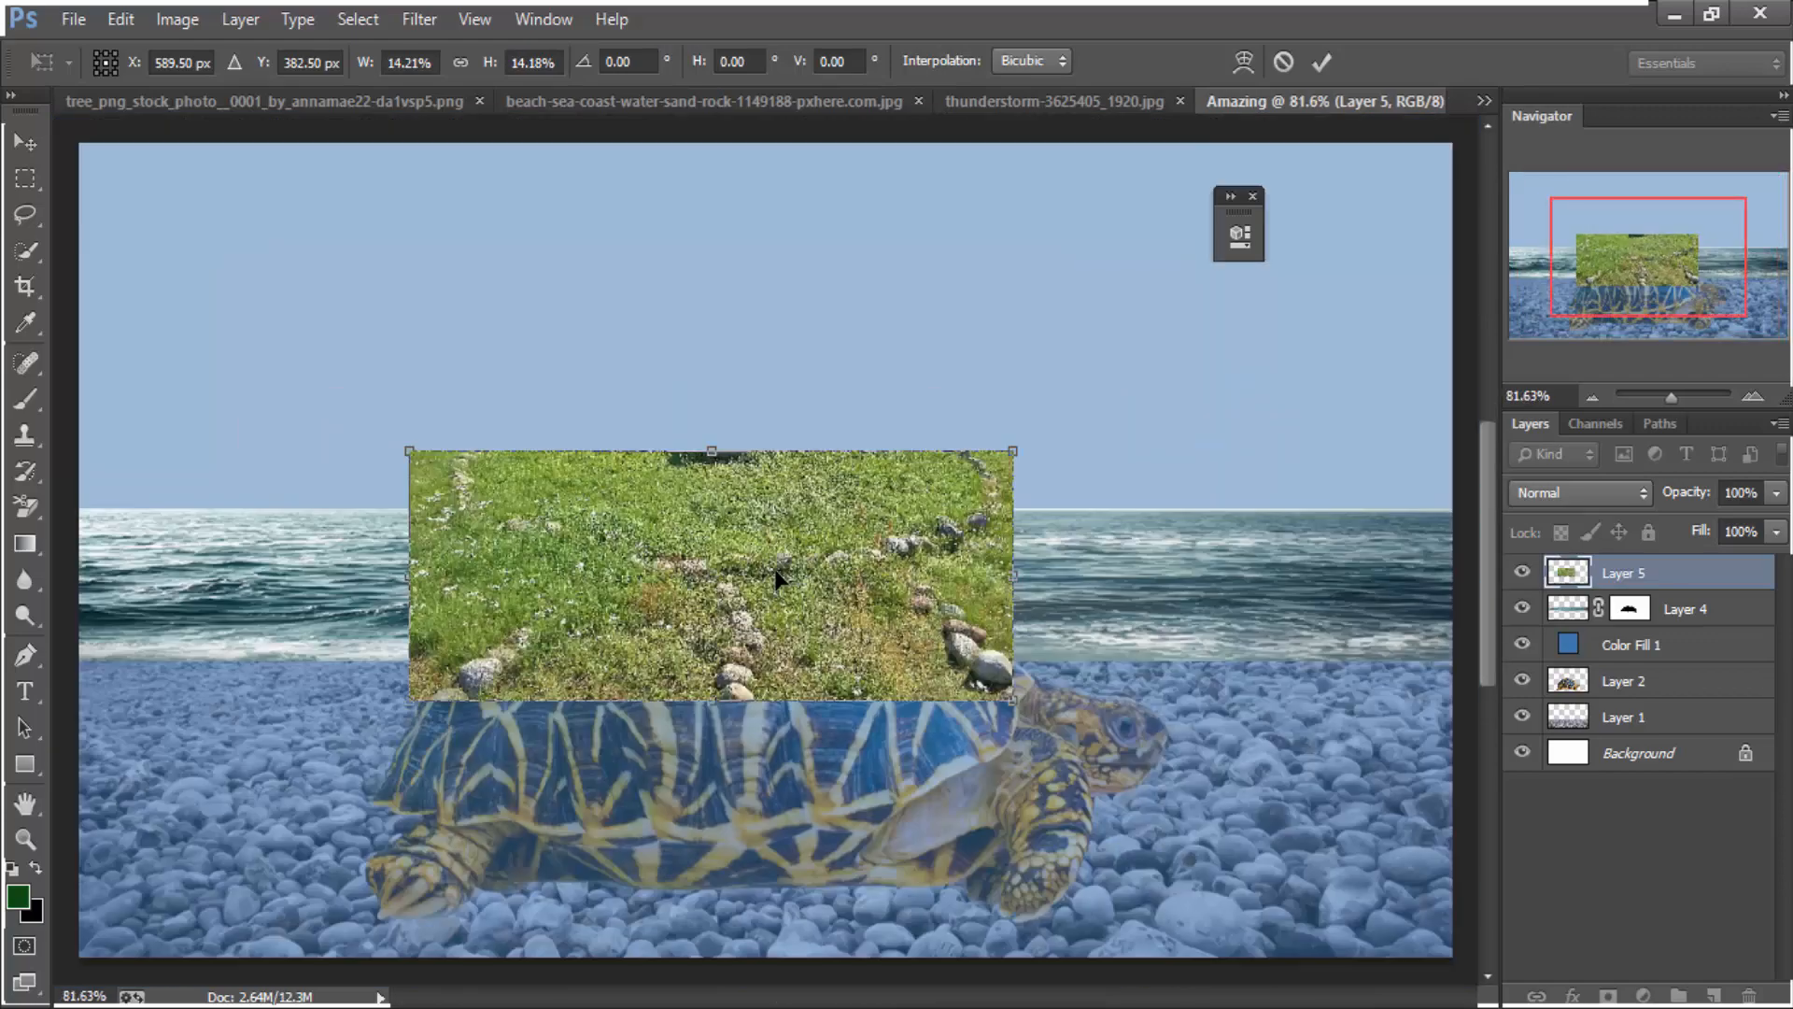
# Reduce the grass layer to about 12.3%, position it over the upper half of the shell, and apply the transform
pyautogui.moveTo(1009, 696); pyautogui.dragTo(923, 661)
pyautogui.moveTo(769, 588); pyautogui.dragTo(759, 571)
pyautogui.moveTo(914, 644); pyautogui.dragTo(965, 665)
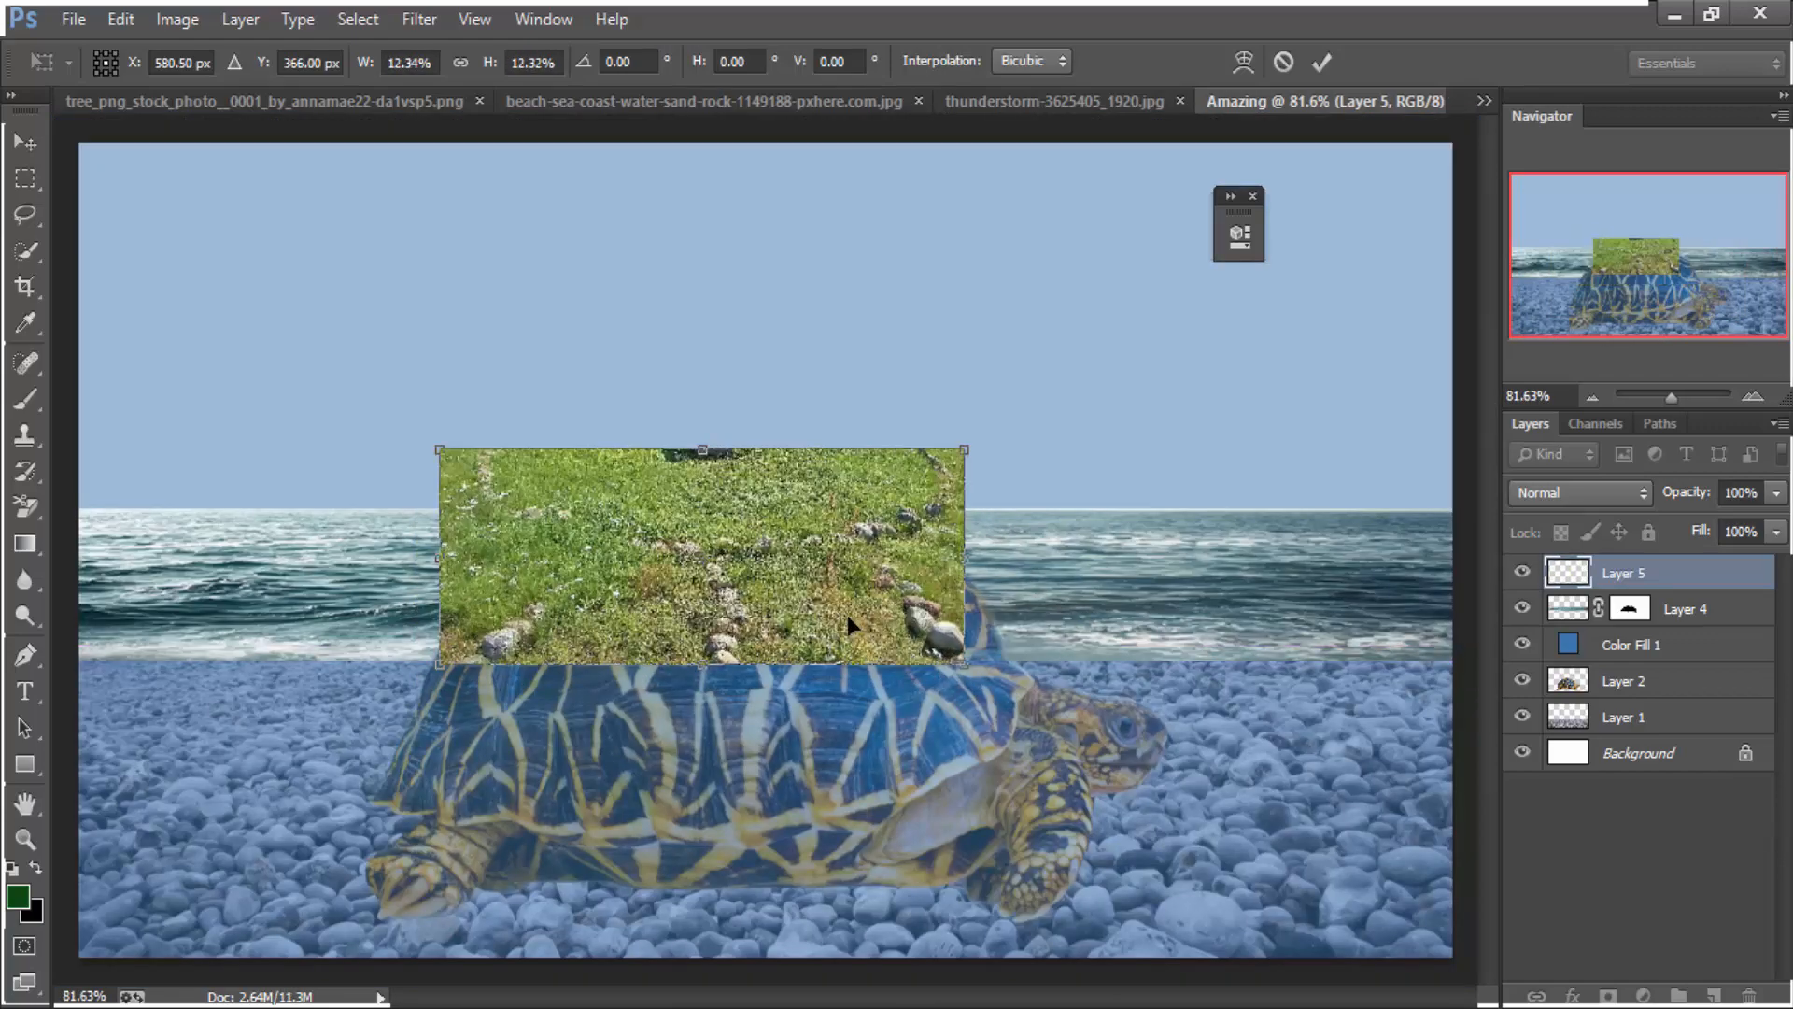
pyautogui.moveTo(848, 614); pyautogui.dragTo(857, 603)
pyautogui.scroll(3, 755, 678)
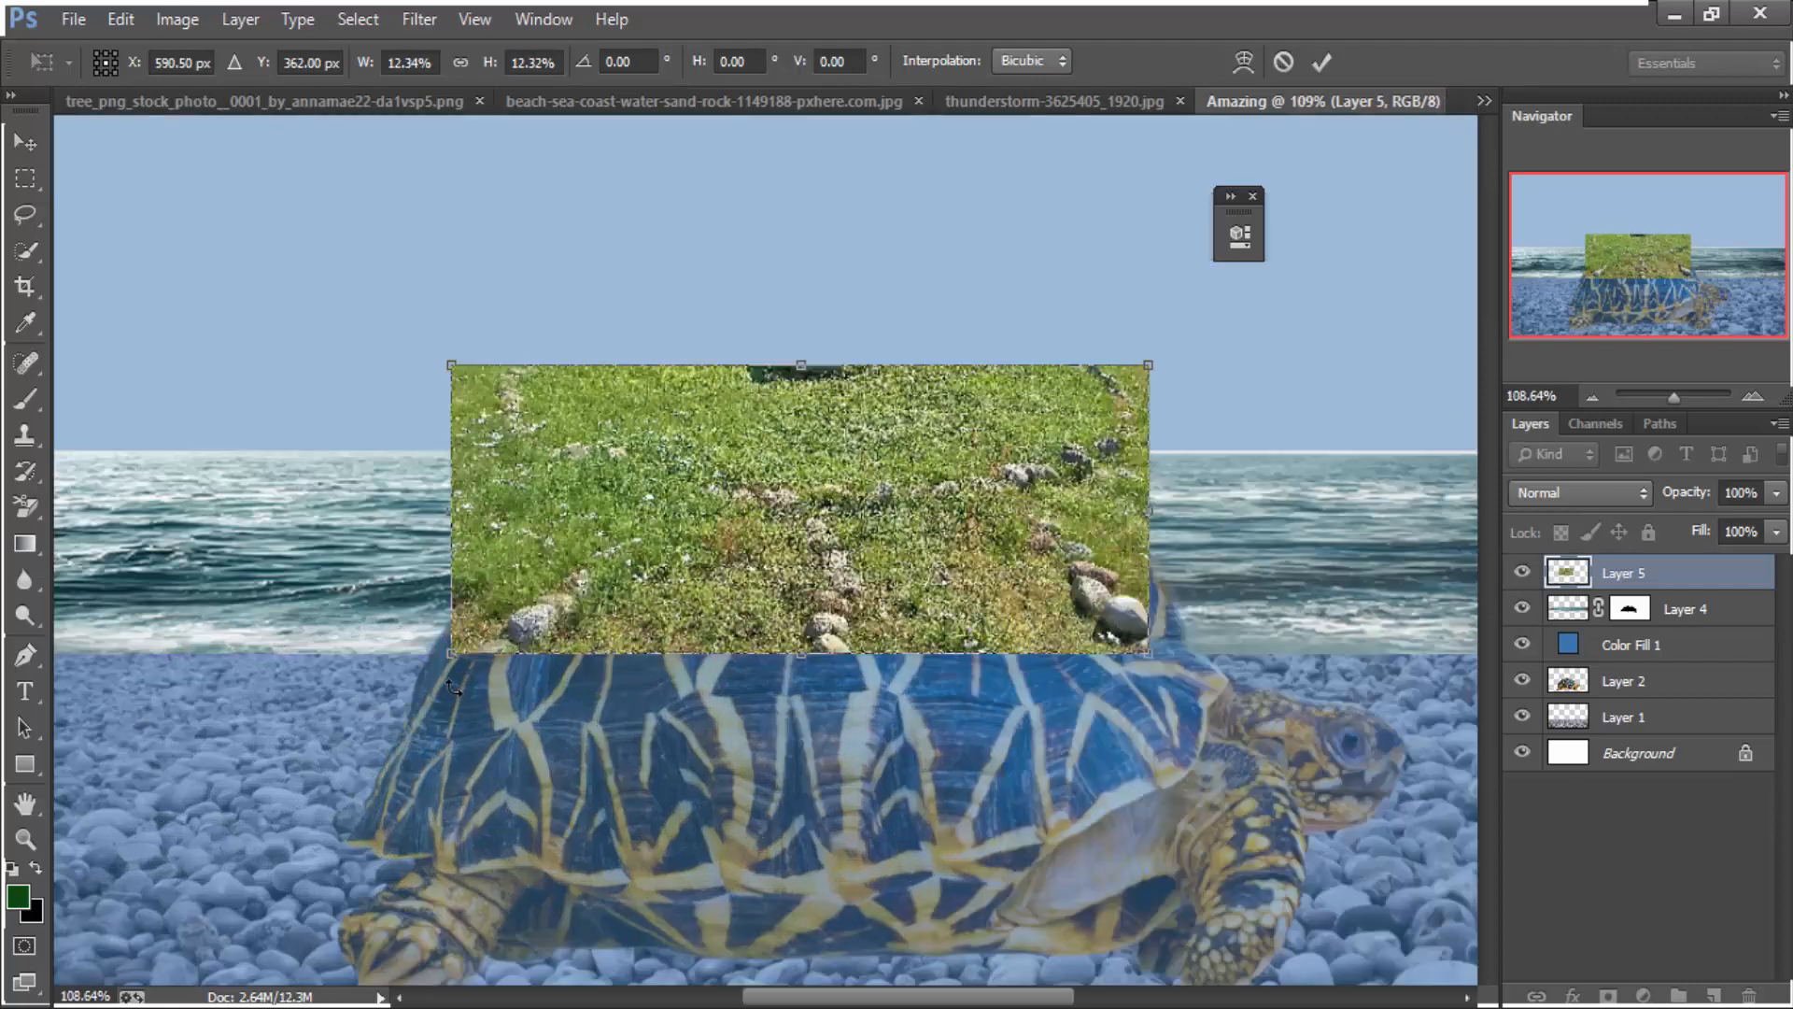
pyautogui.scroll(-4, 887, 645)
pyautogui.scroll(1, 889, 553)
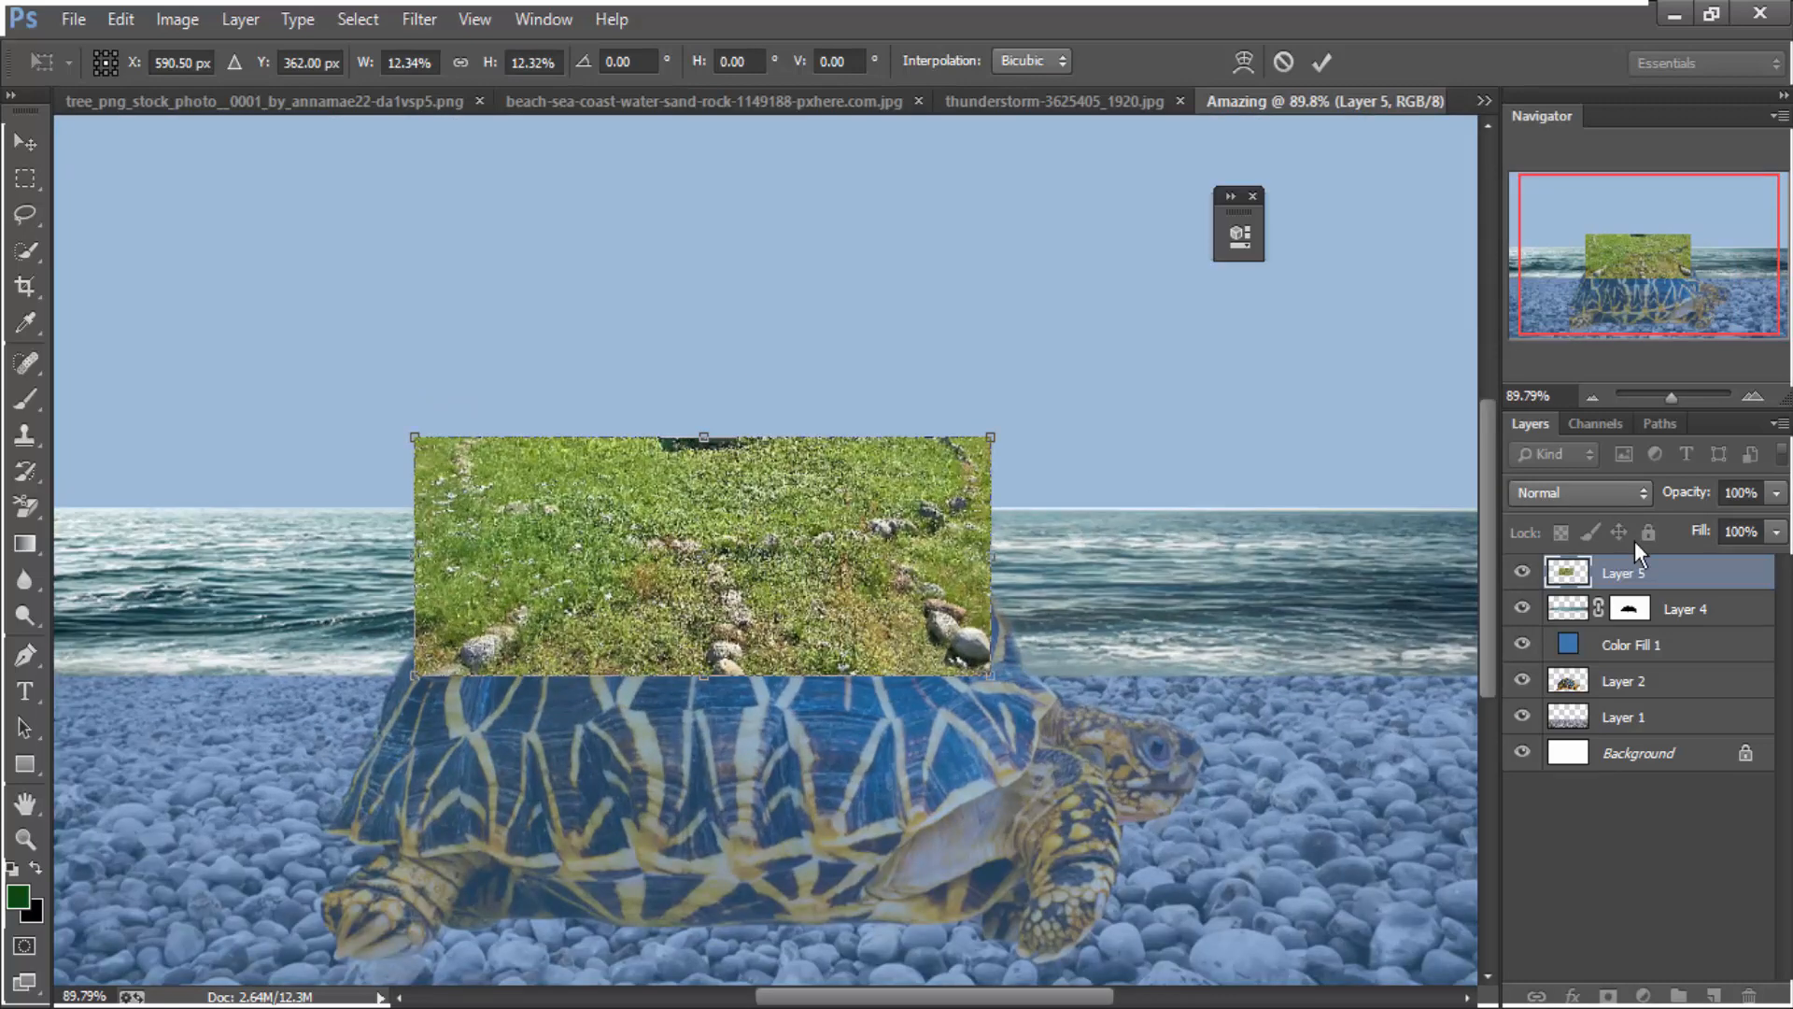
pyautogui.press('Return')
# Lower the grass layer's fill to 37% so the shell can be seen through it
pyautogui.click(1776, 531)
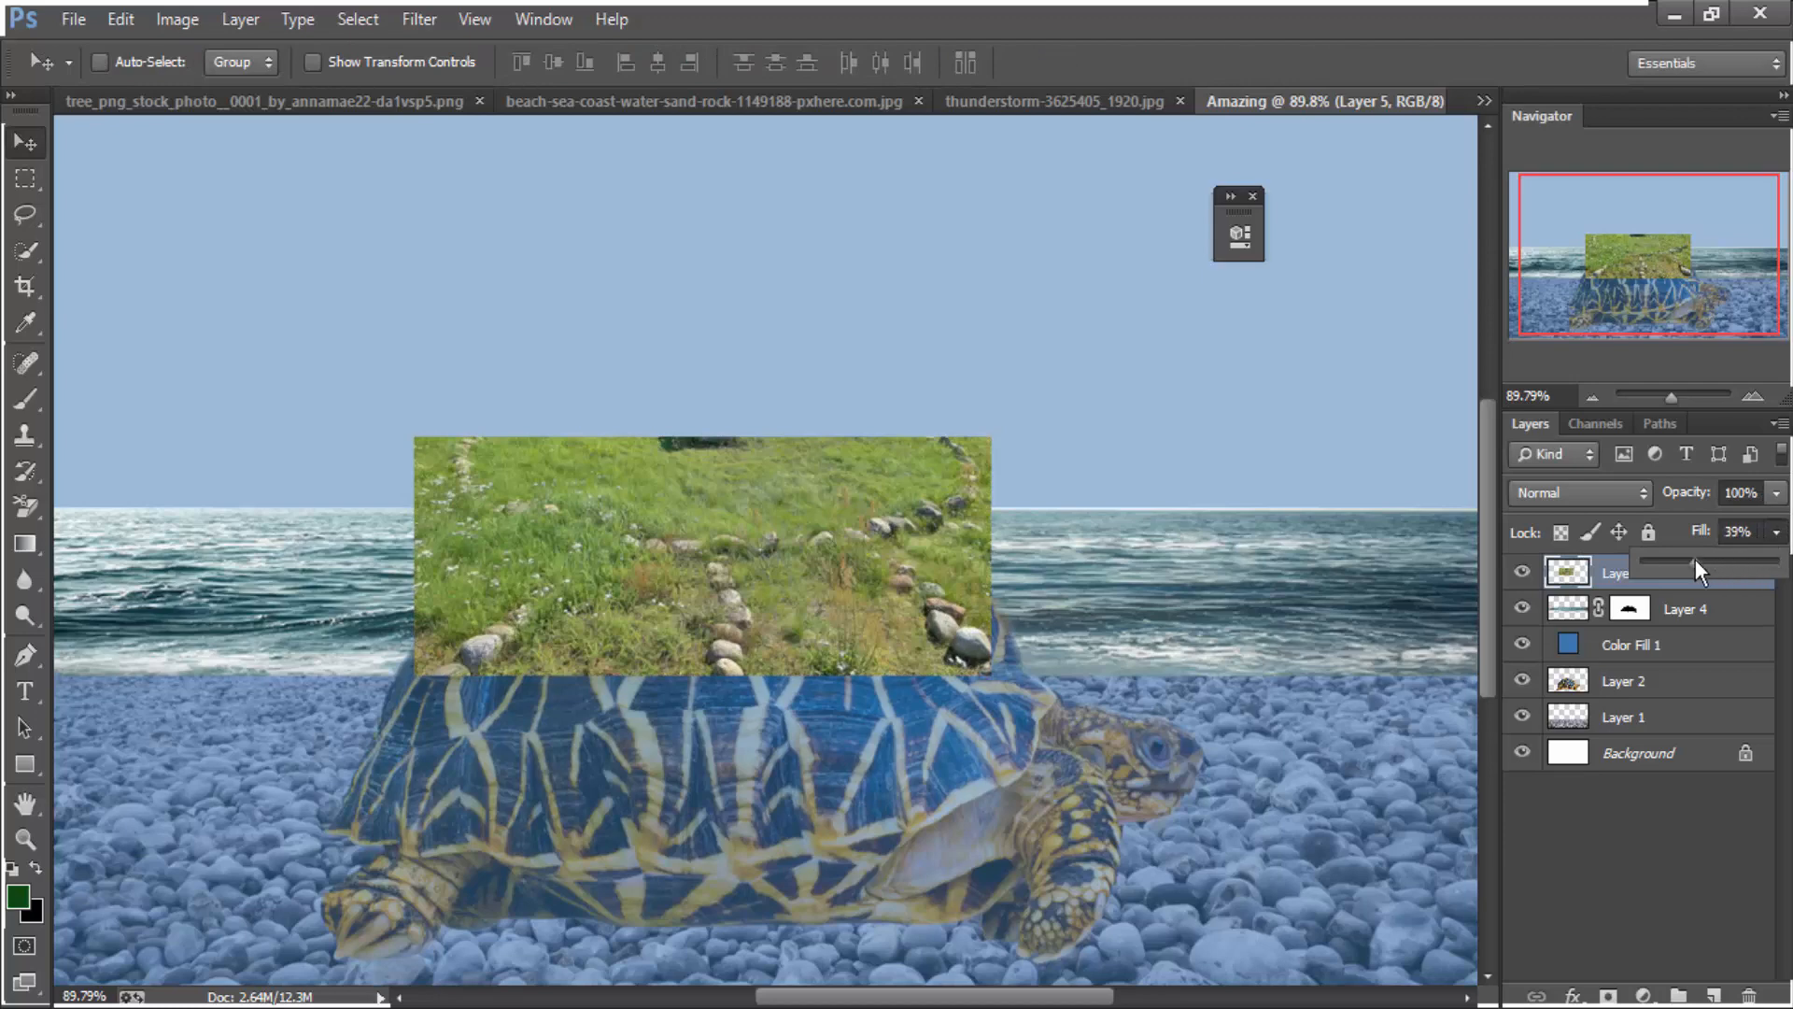
pyautogui.moveTo(1695, 560); pyautogui.dragTo(1692, 562)
pyautogui.scroll(2, 775, 573)
# Try to mask the grass along the shell's upper outline by adding a layer mask and painting black with a 30 px brush
pyautogui.click(1607, 995)
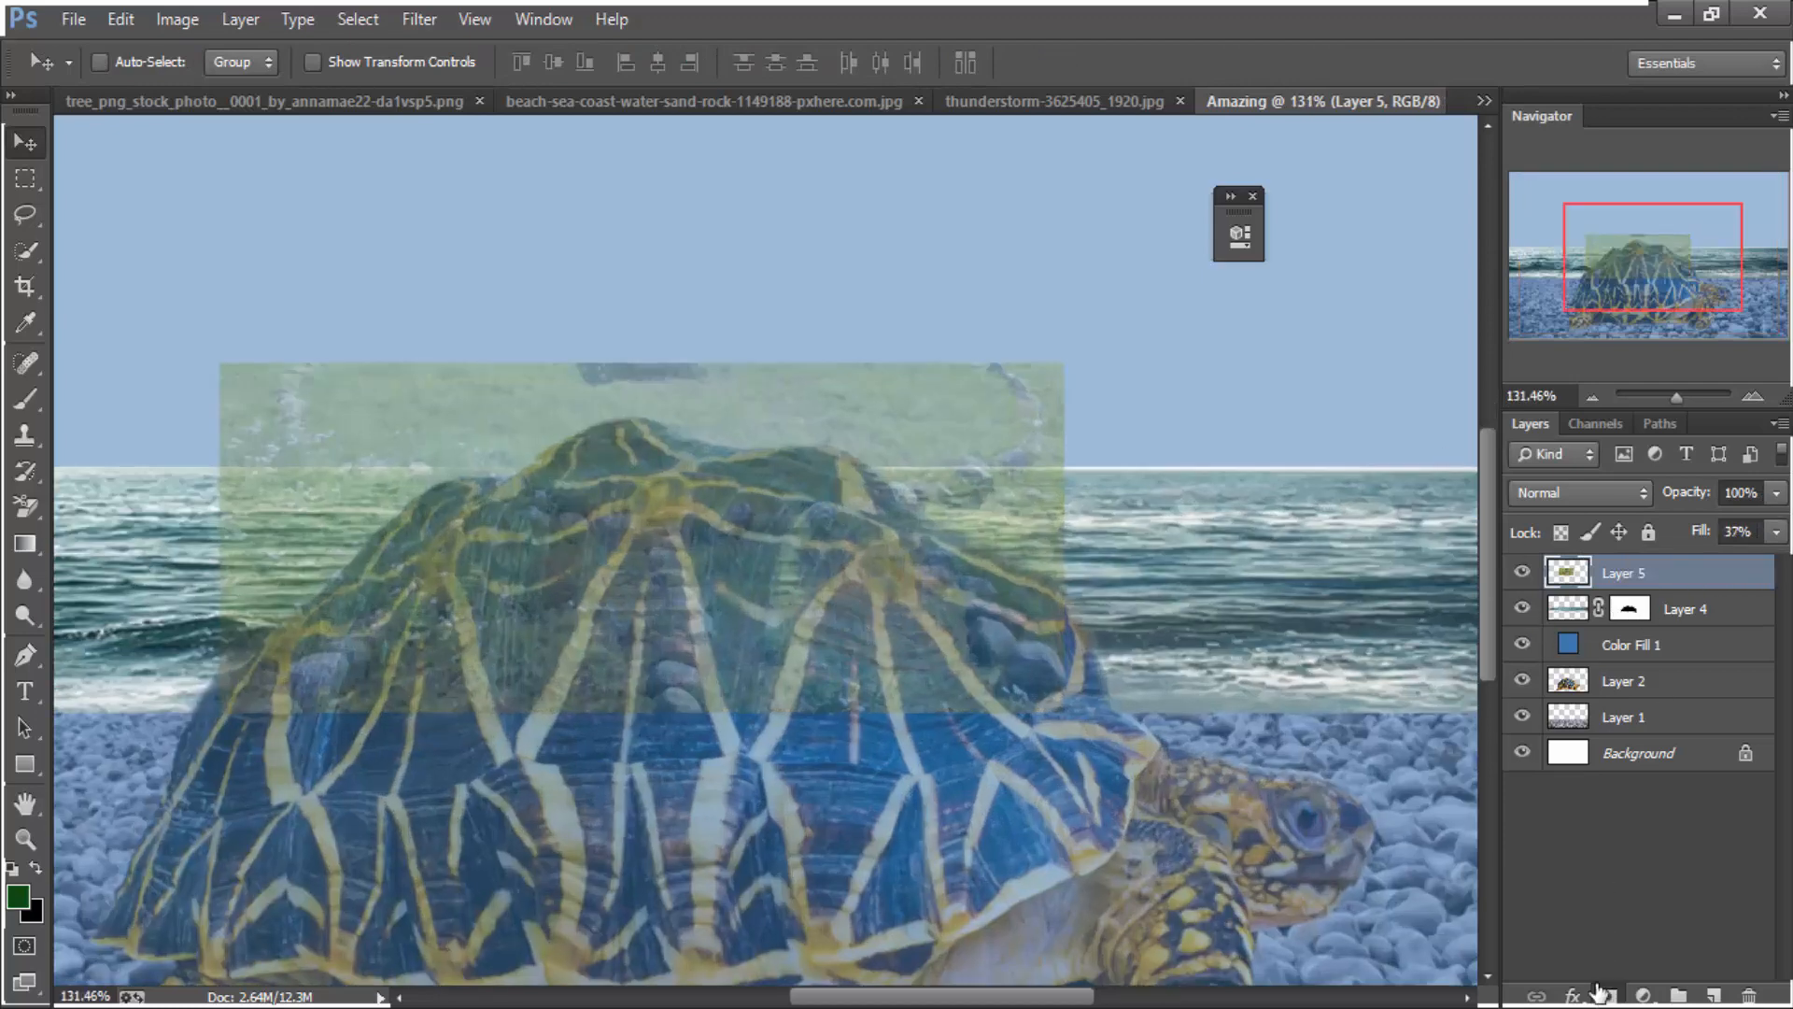
pyautogui.click(1607, 996)
pyautogui.click(27, 404)
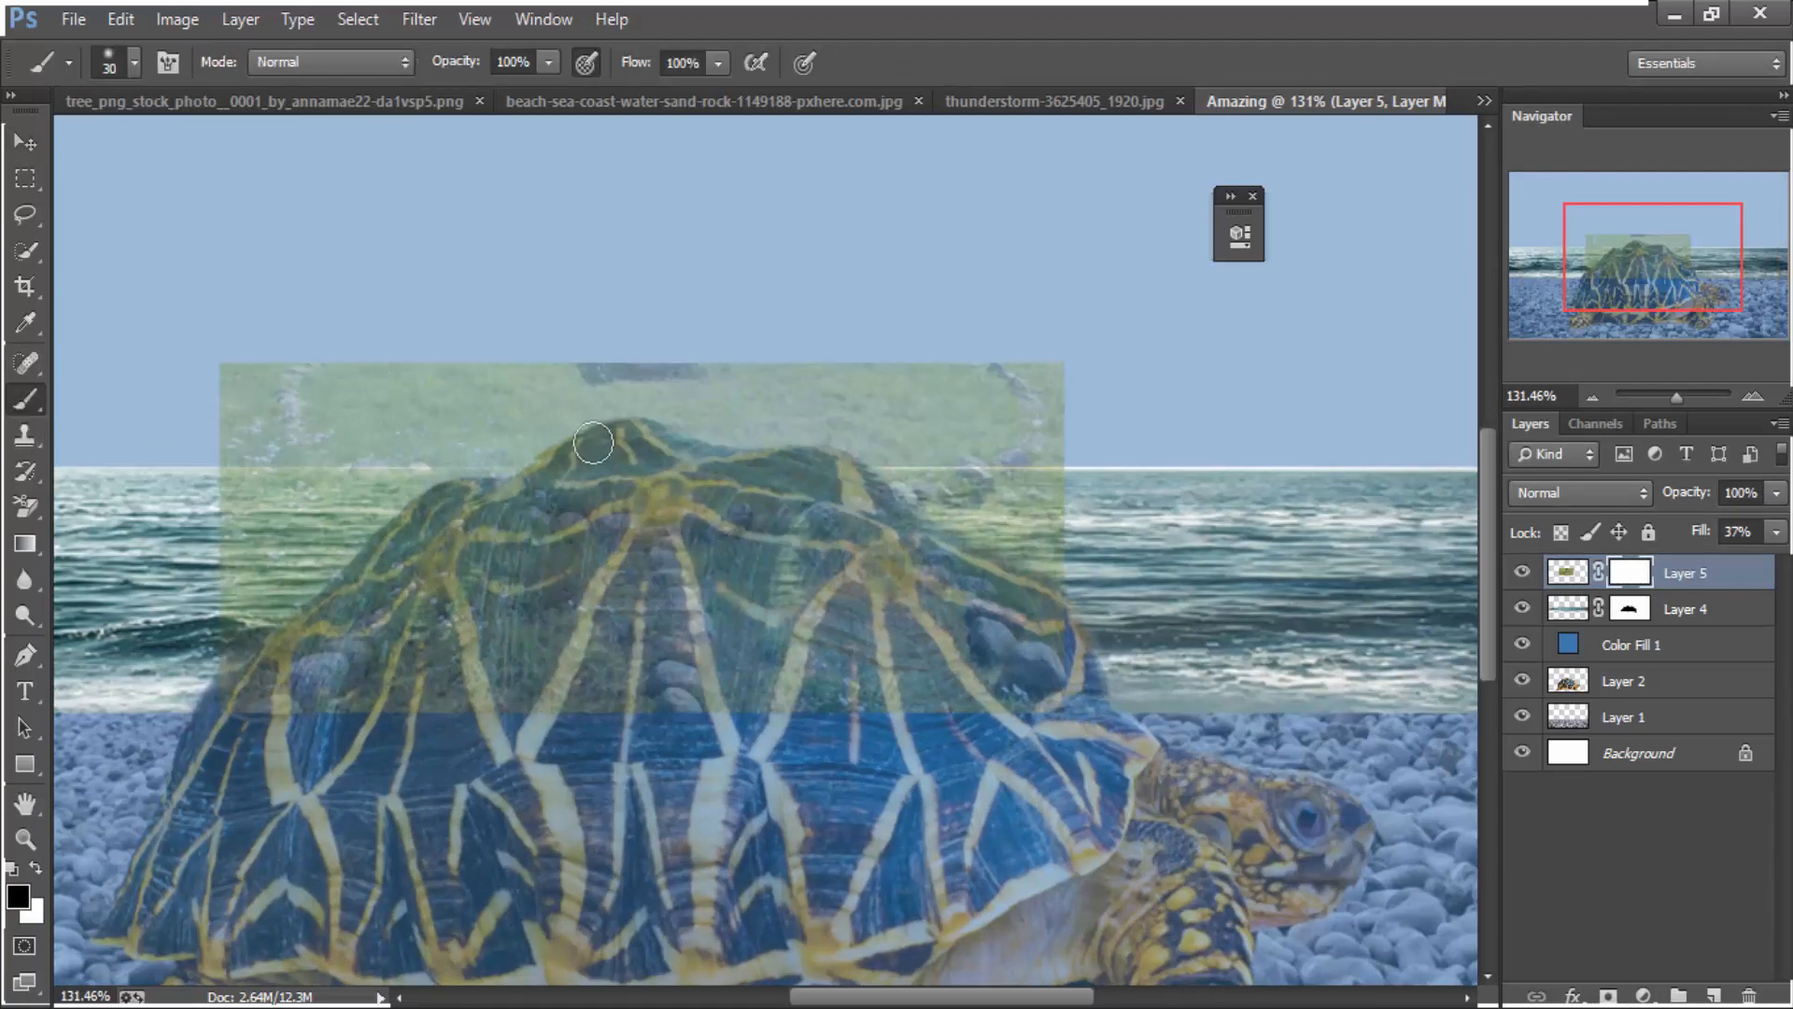
pyautogui.moveTo(435, 395)
pyautogui.mouseDown()
pyautogui.moveTo(247, 419)
pyautogui.moveTo(224, 490)
pyautogui.moveTo(198, 505)
pyautogui.moveTo(578, 386)
pyautogui.moveTo(1089, 382)
pyautogui.moveTo(1058, 371)
pyautogui.moveTo(1119, 415)
pyautogui.moveTo(734, 384)
pyautogui.moveTo(762, 408)
pyautogui.moveTo(856, 408)
pyautogui.moveTo(845, 420)
pyautogui.moveTo(939, 474)
pyautogui.moveTo(985, 451)
pyautogui.mouseUp()
pyautogui.moveTo(613, 411); pyautogui.dragTo(657, 429)
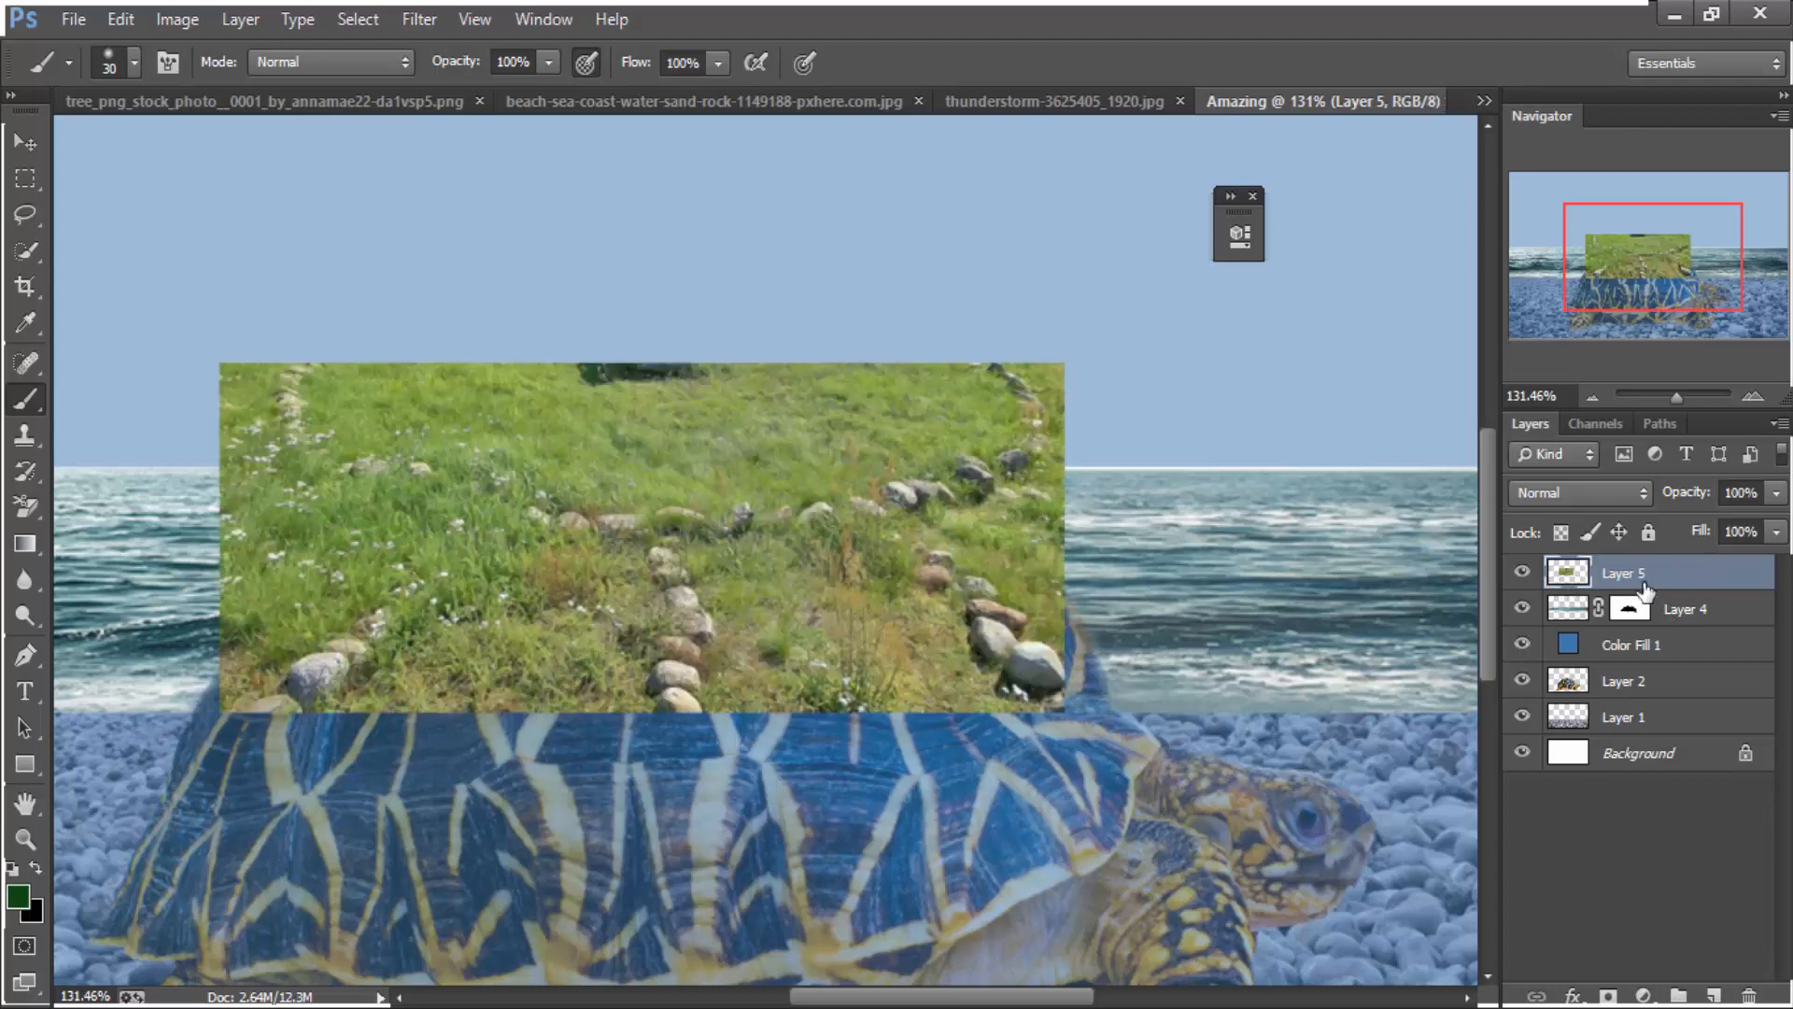
# Start a free transform of the grass layer
pyautogui.rightClick(700, 426)
pyautogui.click(28, 145)
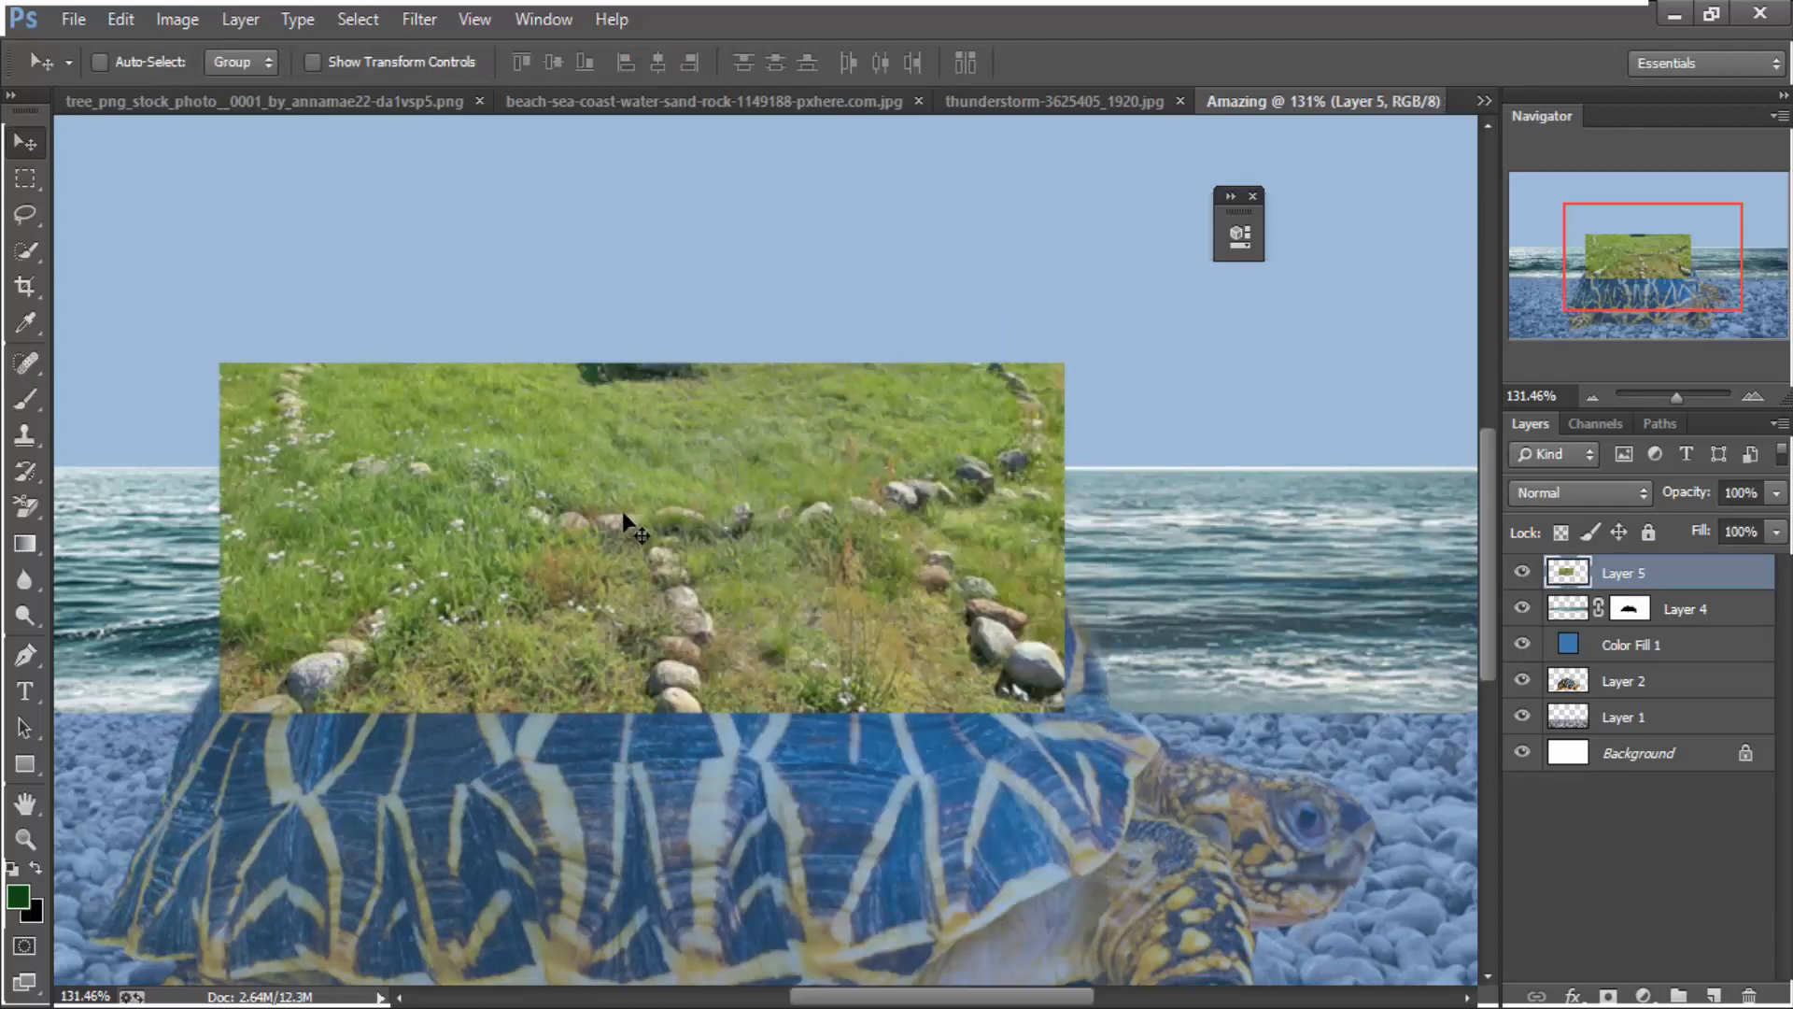
pyautogui.hotkey('ctrl', 't')
pyautogui.rightClick(846, 568)
pyautogui.click(920, 222)
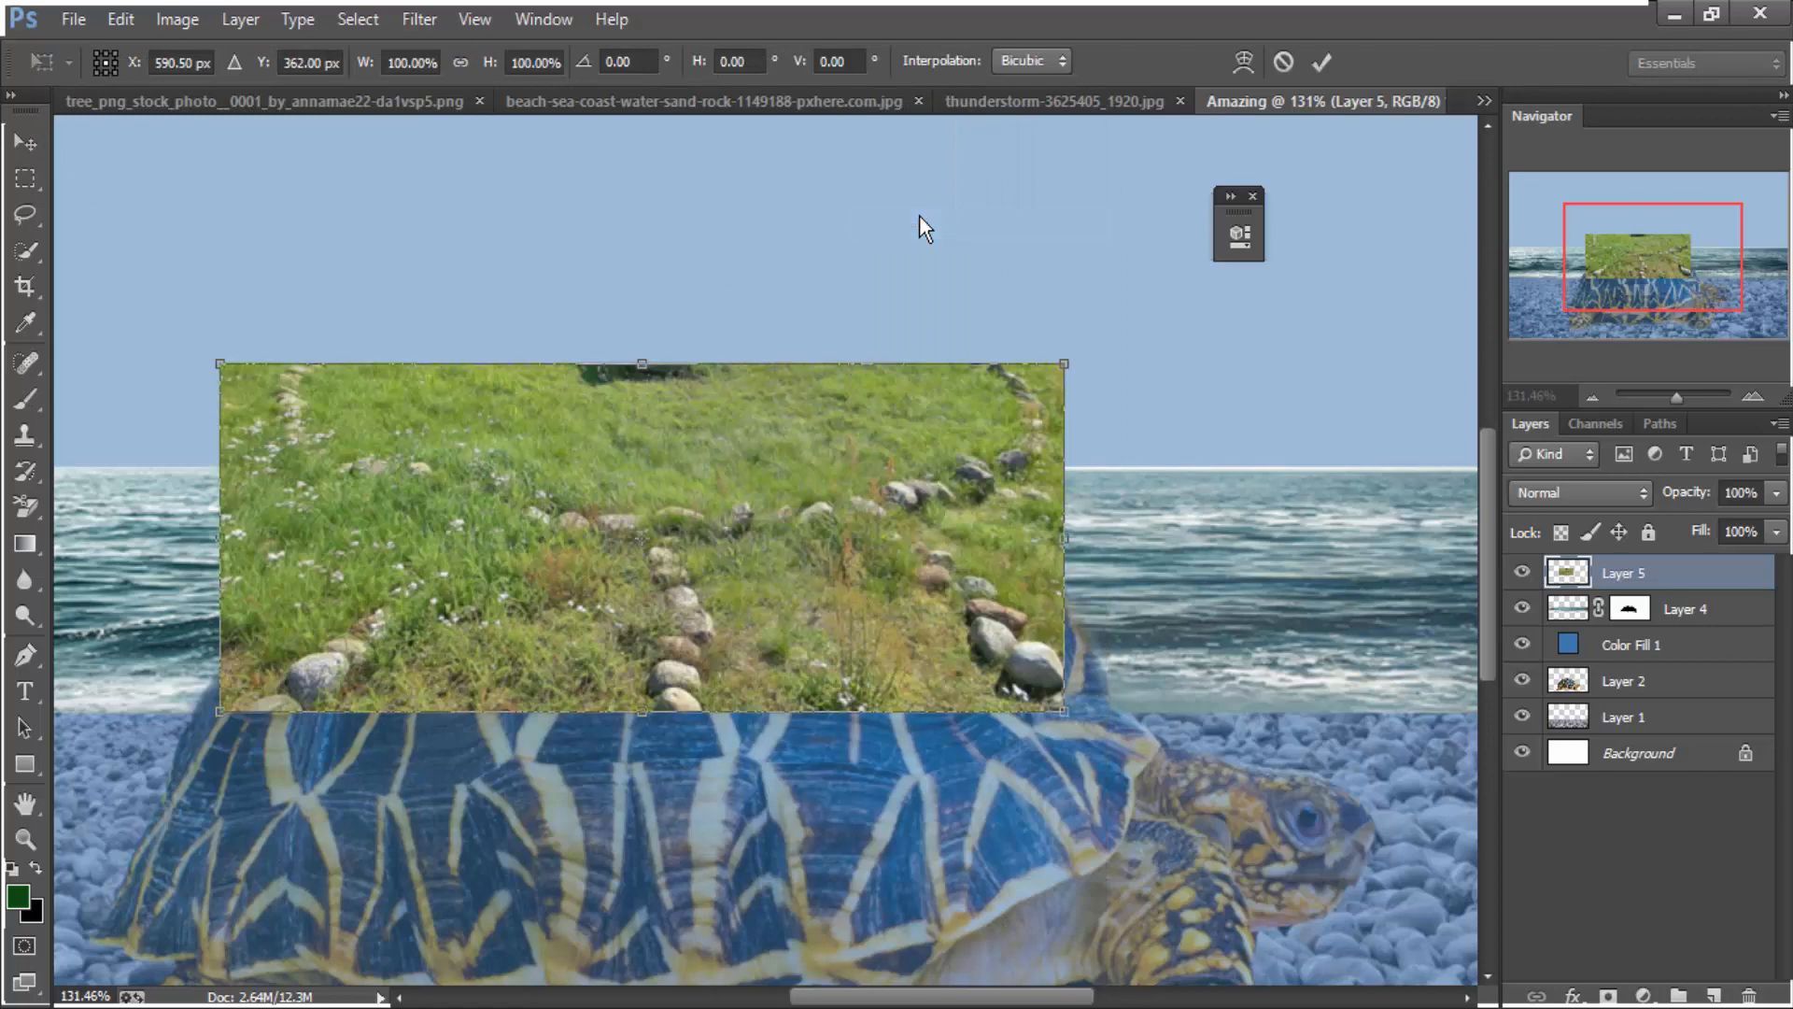
pyautogui.moveTo(1063, 366); pyautogui.dragTo(1004, 394)
pyautogui.hotkey('ctrl', 'z')
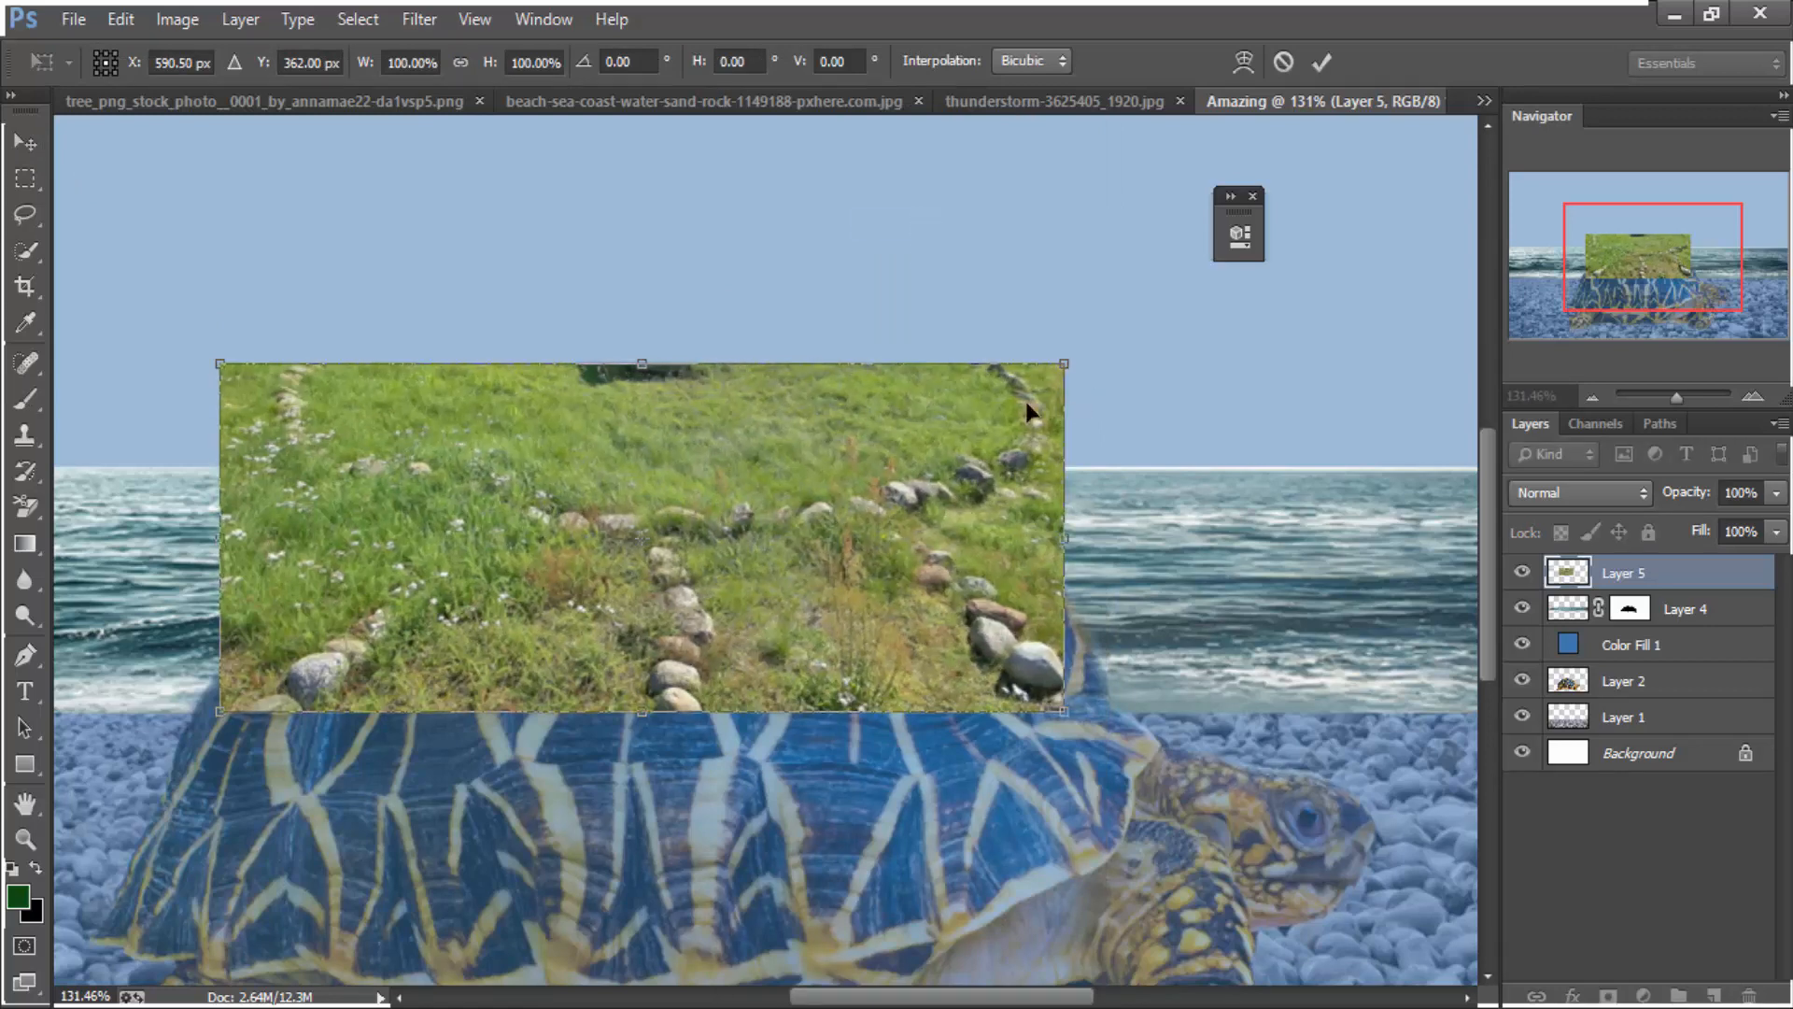
# Switch the grass layer's transform to Warp and lower the layer's fill to 51%
pyautogui.rightClick(922, 422)
pyautogui.click(992, 632)
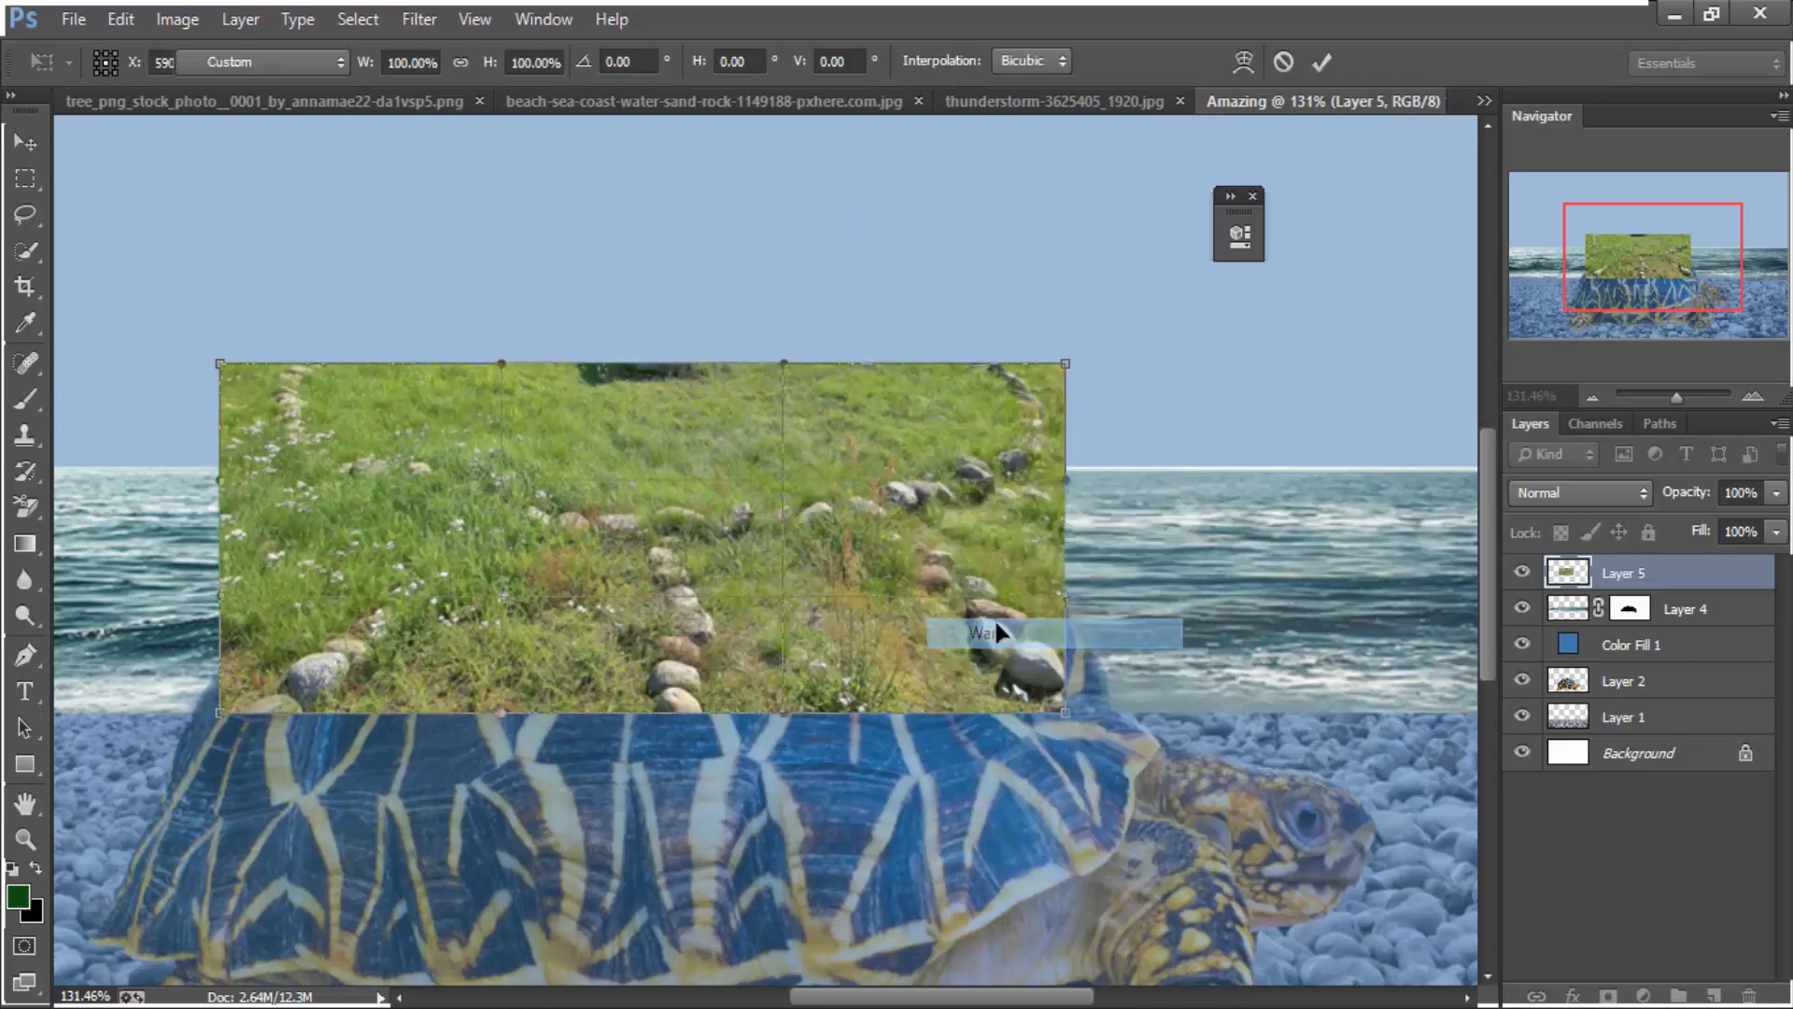
pyautogui.moveTo(1722, 558); pyautogui.dragTo(1698, 562)
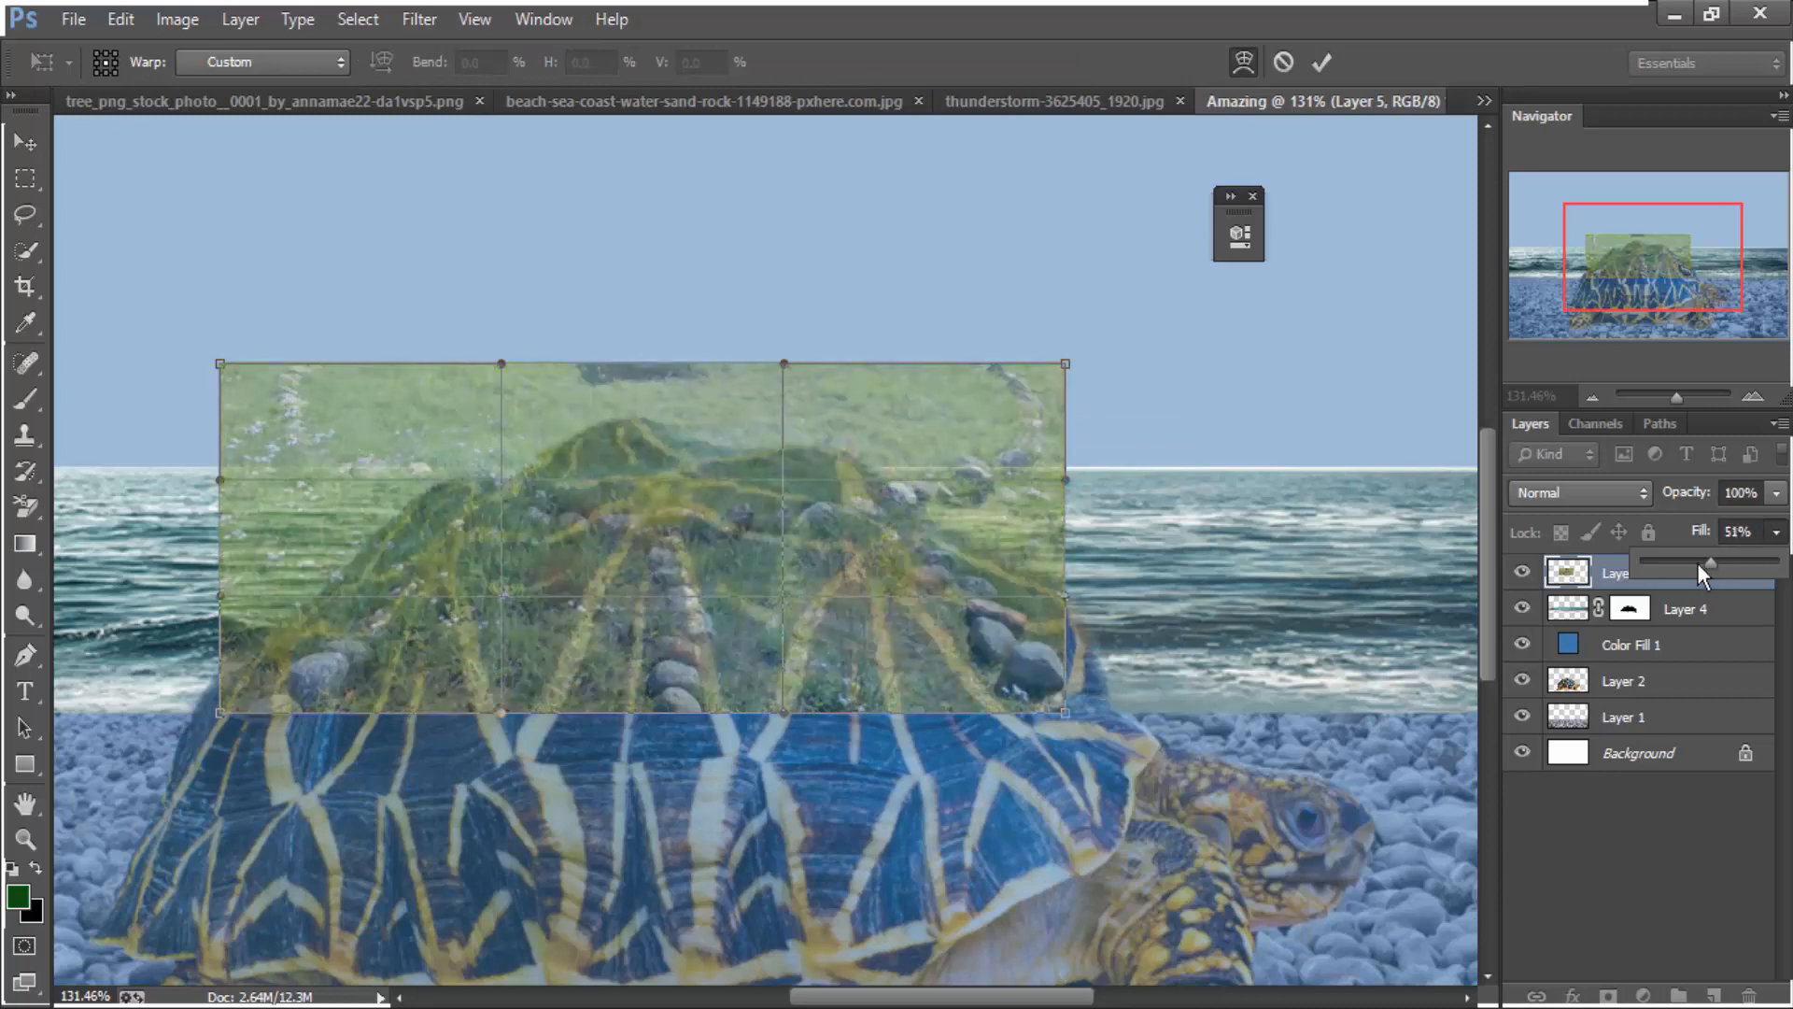
# Warp the grass's upper corners inward and bend both sides to follow the slopes of the turtle shell
pyautogui.moveTo(1060, 369); pyautogui.dragTo(902, 442)
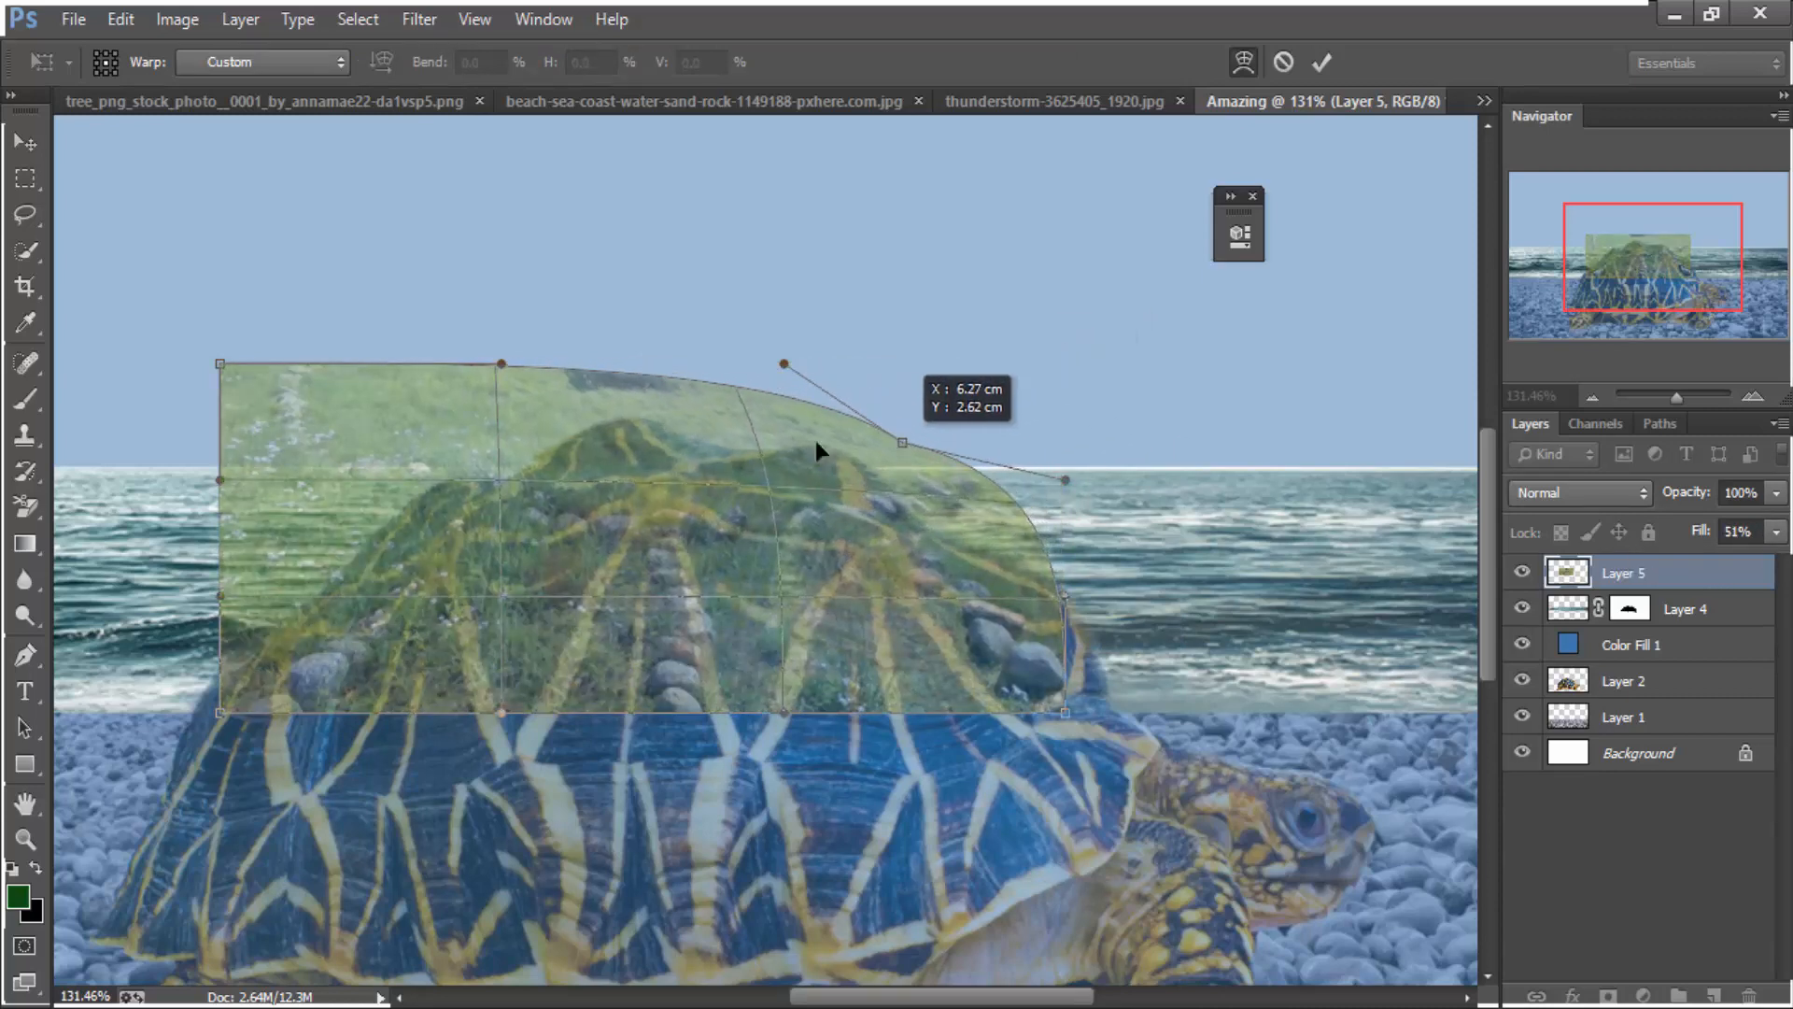
pyautogui.moveTo(218, 365); pyautogui.dragTo(397, 421)
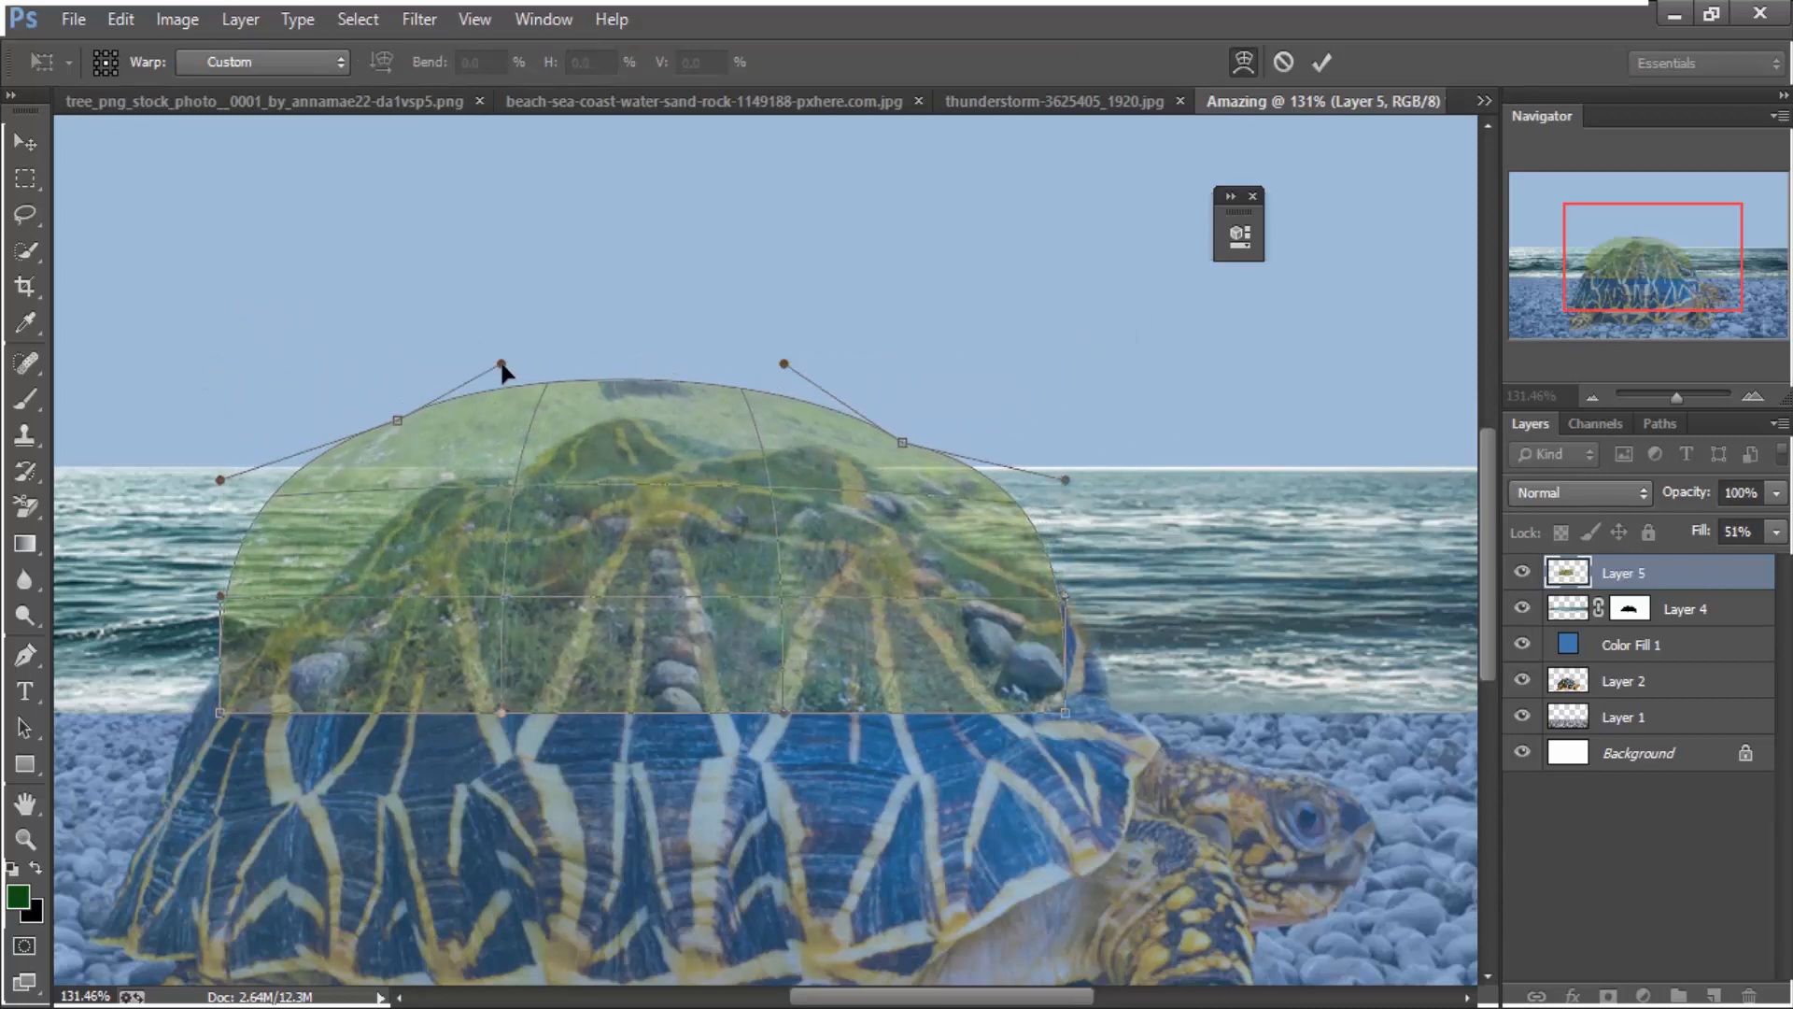
pyautogui.moveTo(502, 366); pyautogui.dragTo(535, 429)
pyautogui.moveTo(221, 481); pyautogui.dragTo(292, 618)
pyautogui.moveTo(1061, 595); pyautogui.dragTo(1076, 644)
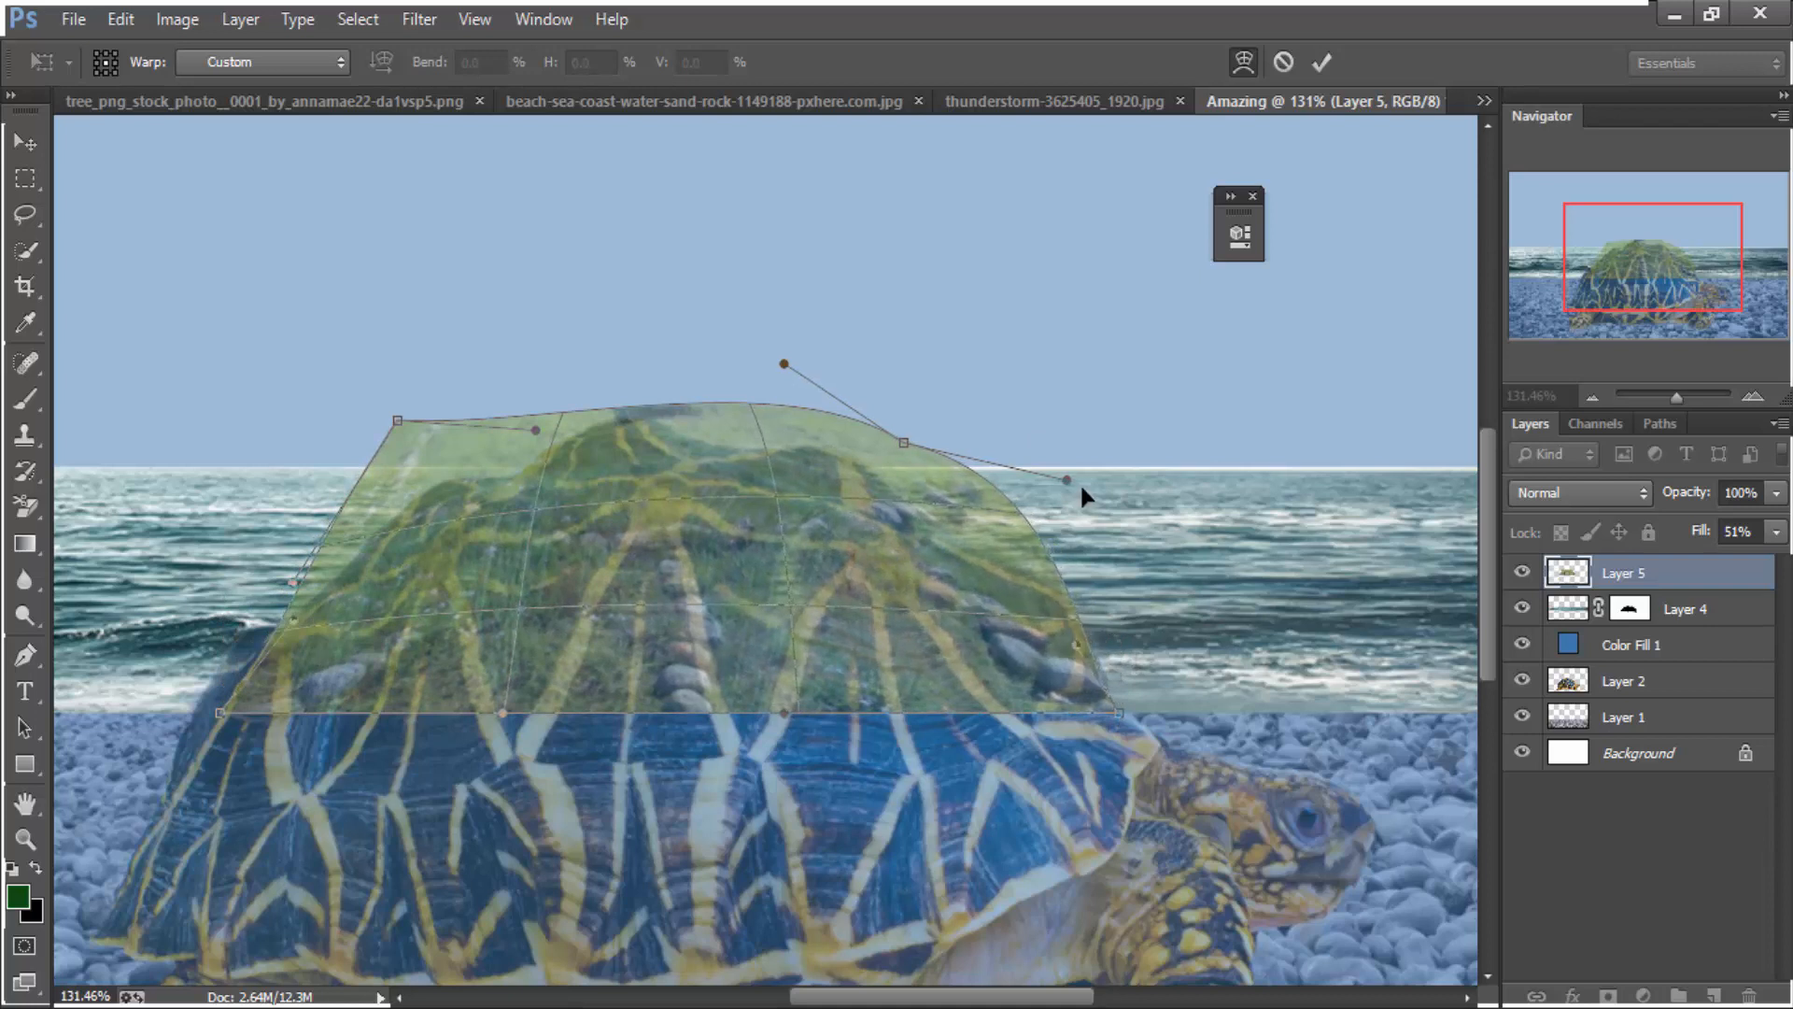
pyautogui.moveTo(1066, 480); pyautogui.dragTo(1129, 609)
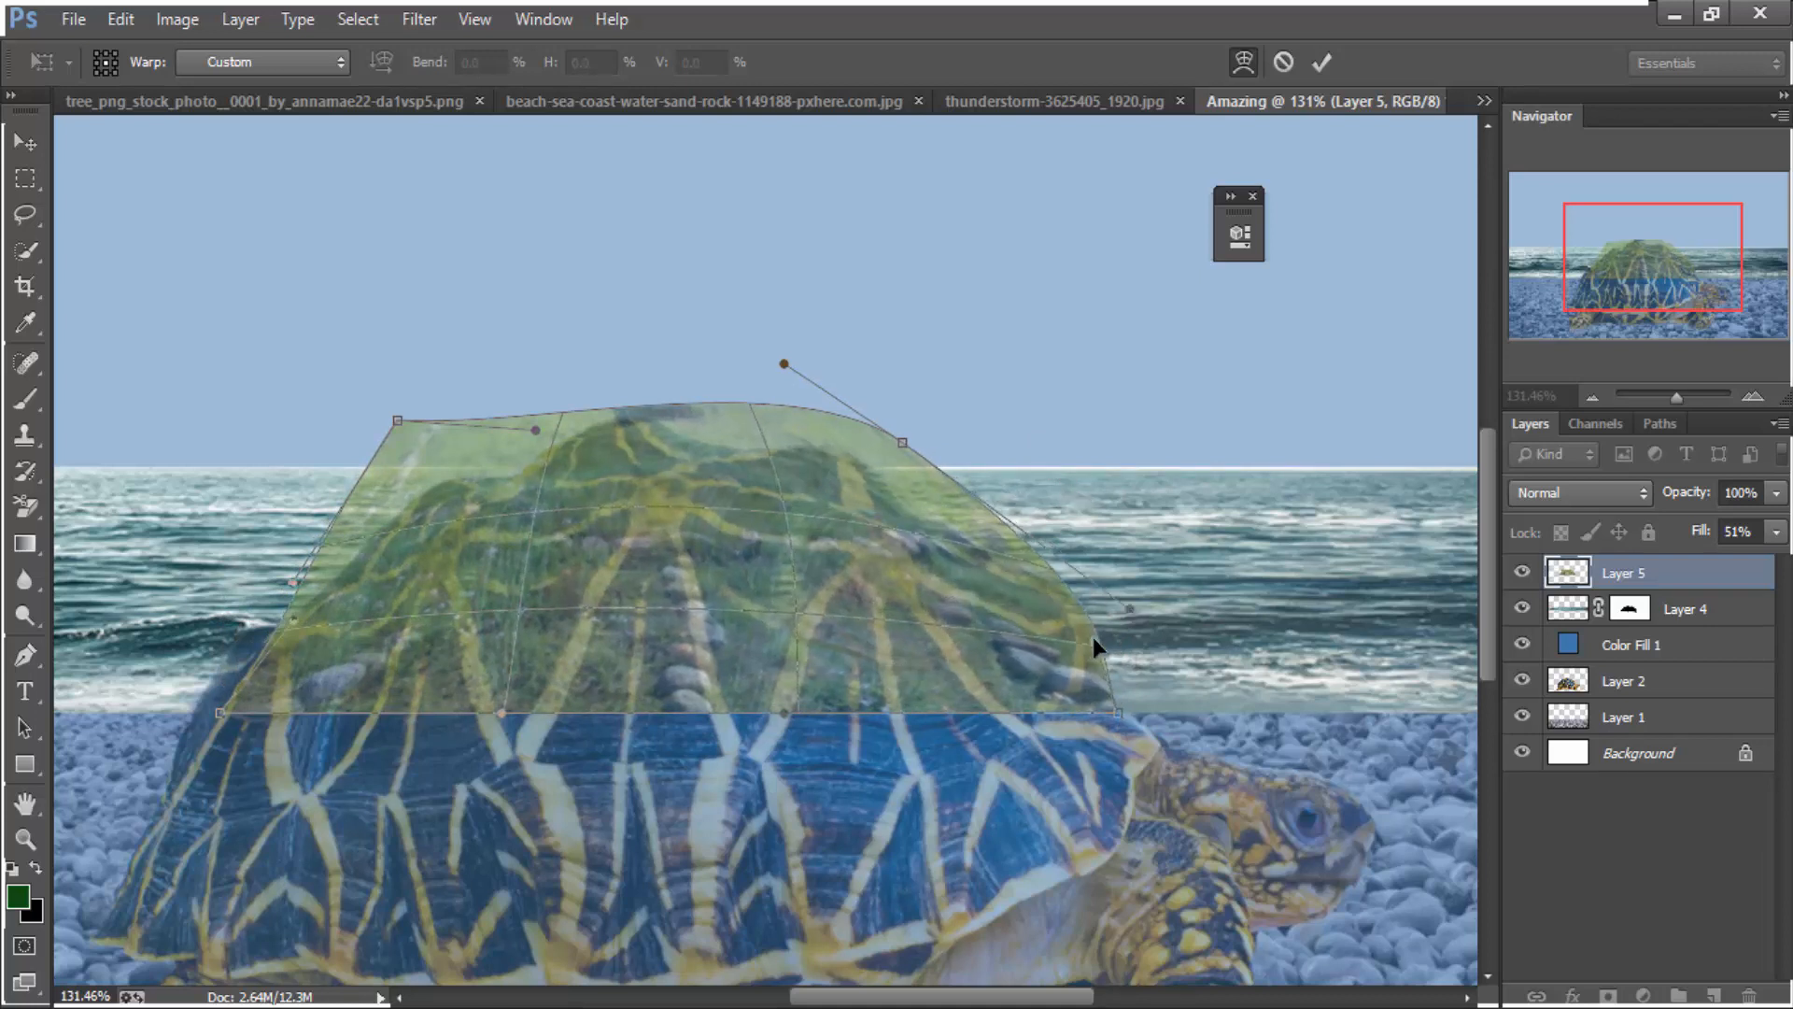
# Shape the grass's upper edge to the curve of the shell's dome and apply the warp
pyautogui.moveTo(536, 429); pyautogui.dragTo(683, 412)
pyautogui.moveTo(398, 421); pyautogui.dragTo(438, 480)
pyautogui.moveTo(683, 413); pyautogui.dragTo(473, 422)
pyautogui.moveTo(783, 363); pyautogui.dragTo(638, 397)
pyautogui.moveTo(902, 442); pyautogui.dragTo(859, 448)
pyautogui.moveTo(638, 397); pyautogui.dragTo(631, 368)
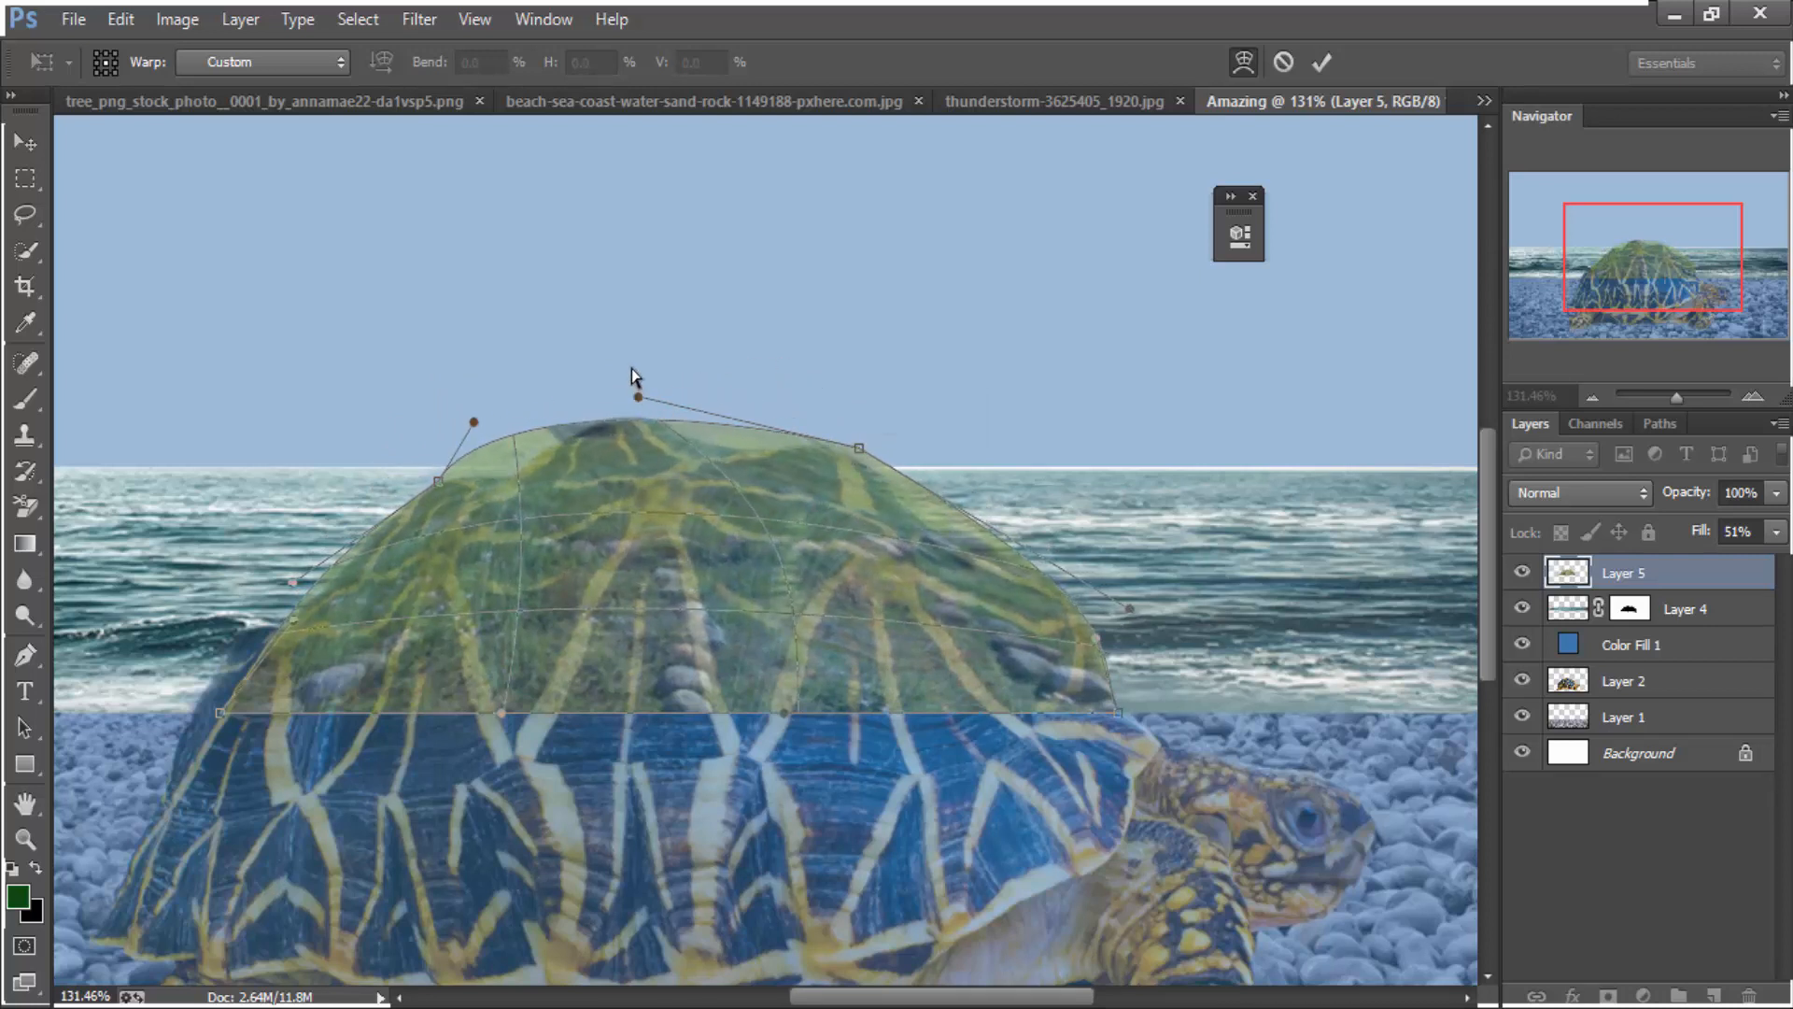
pyautogui.click(1320, 63)
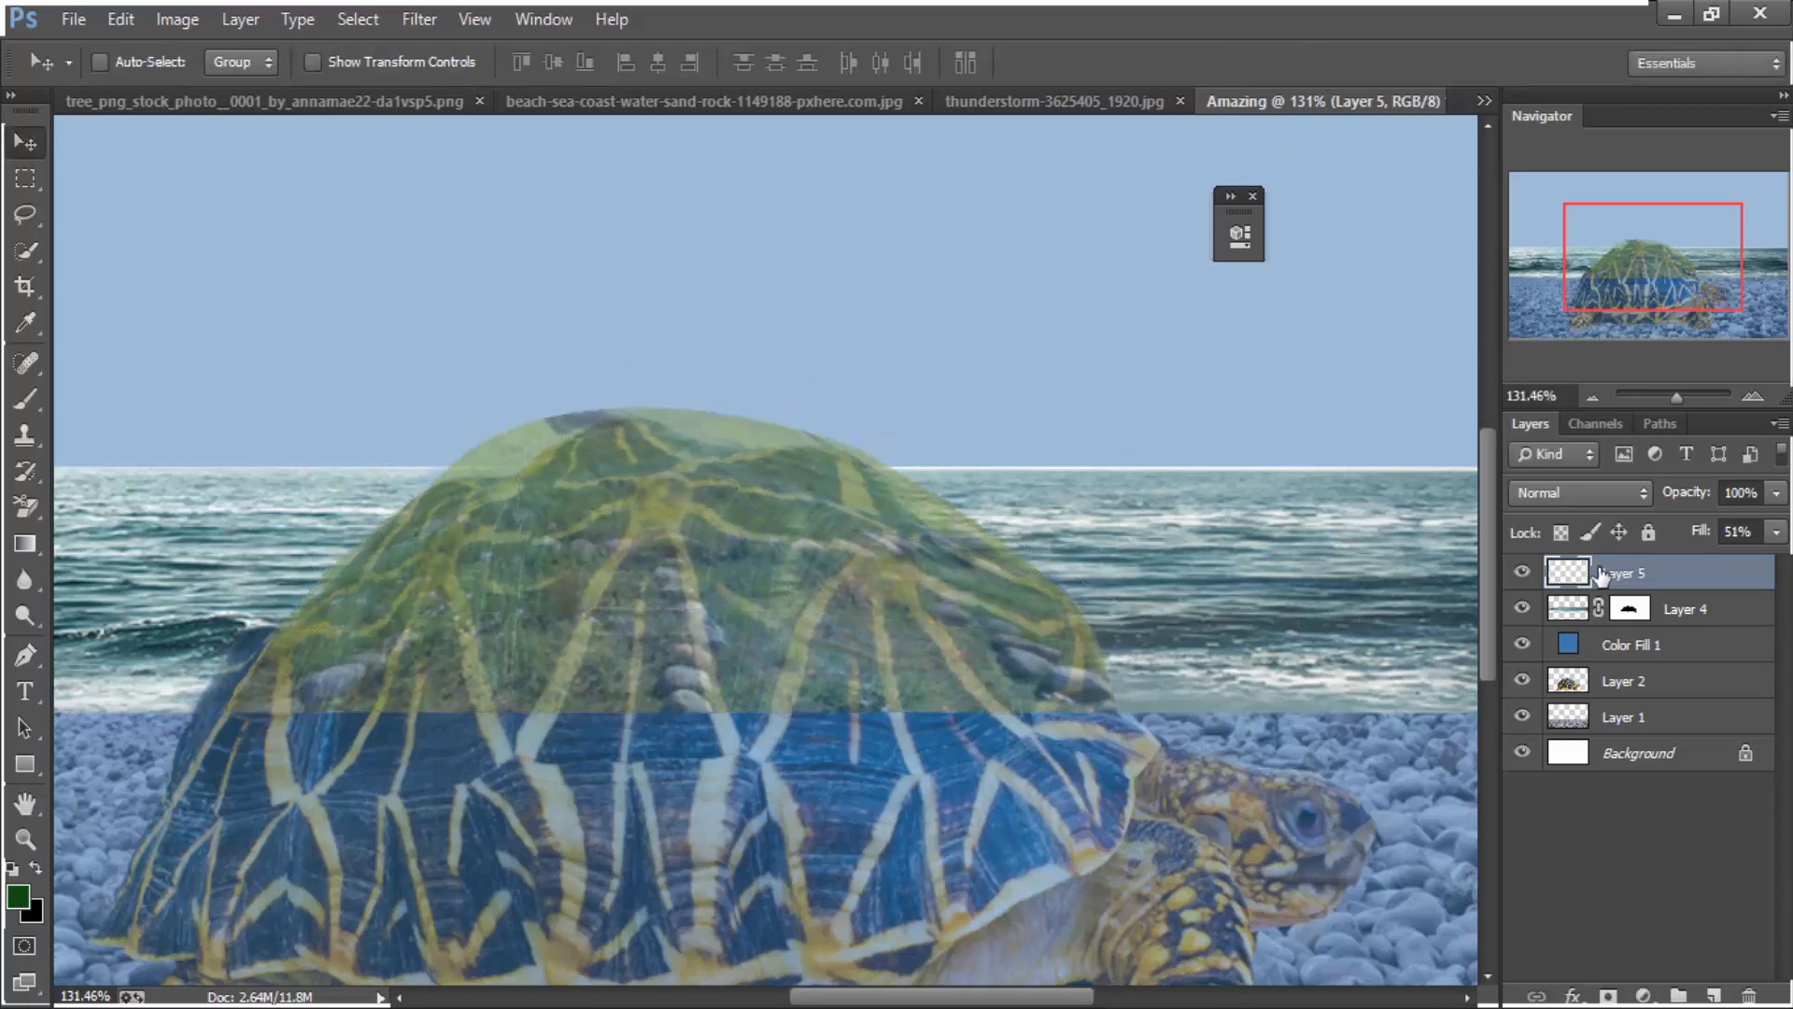
# Add a mask to the grass layer and paint black with a 30 px brush to hide grass beyond the shell's upper outline
pyautogui.hotkey('ctrl', '+')
pyautogui.scroll(2, 824, 461)
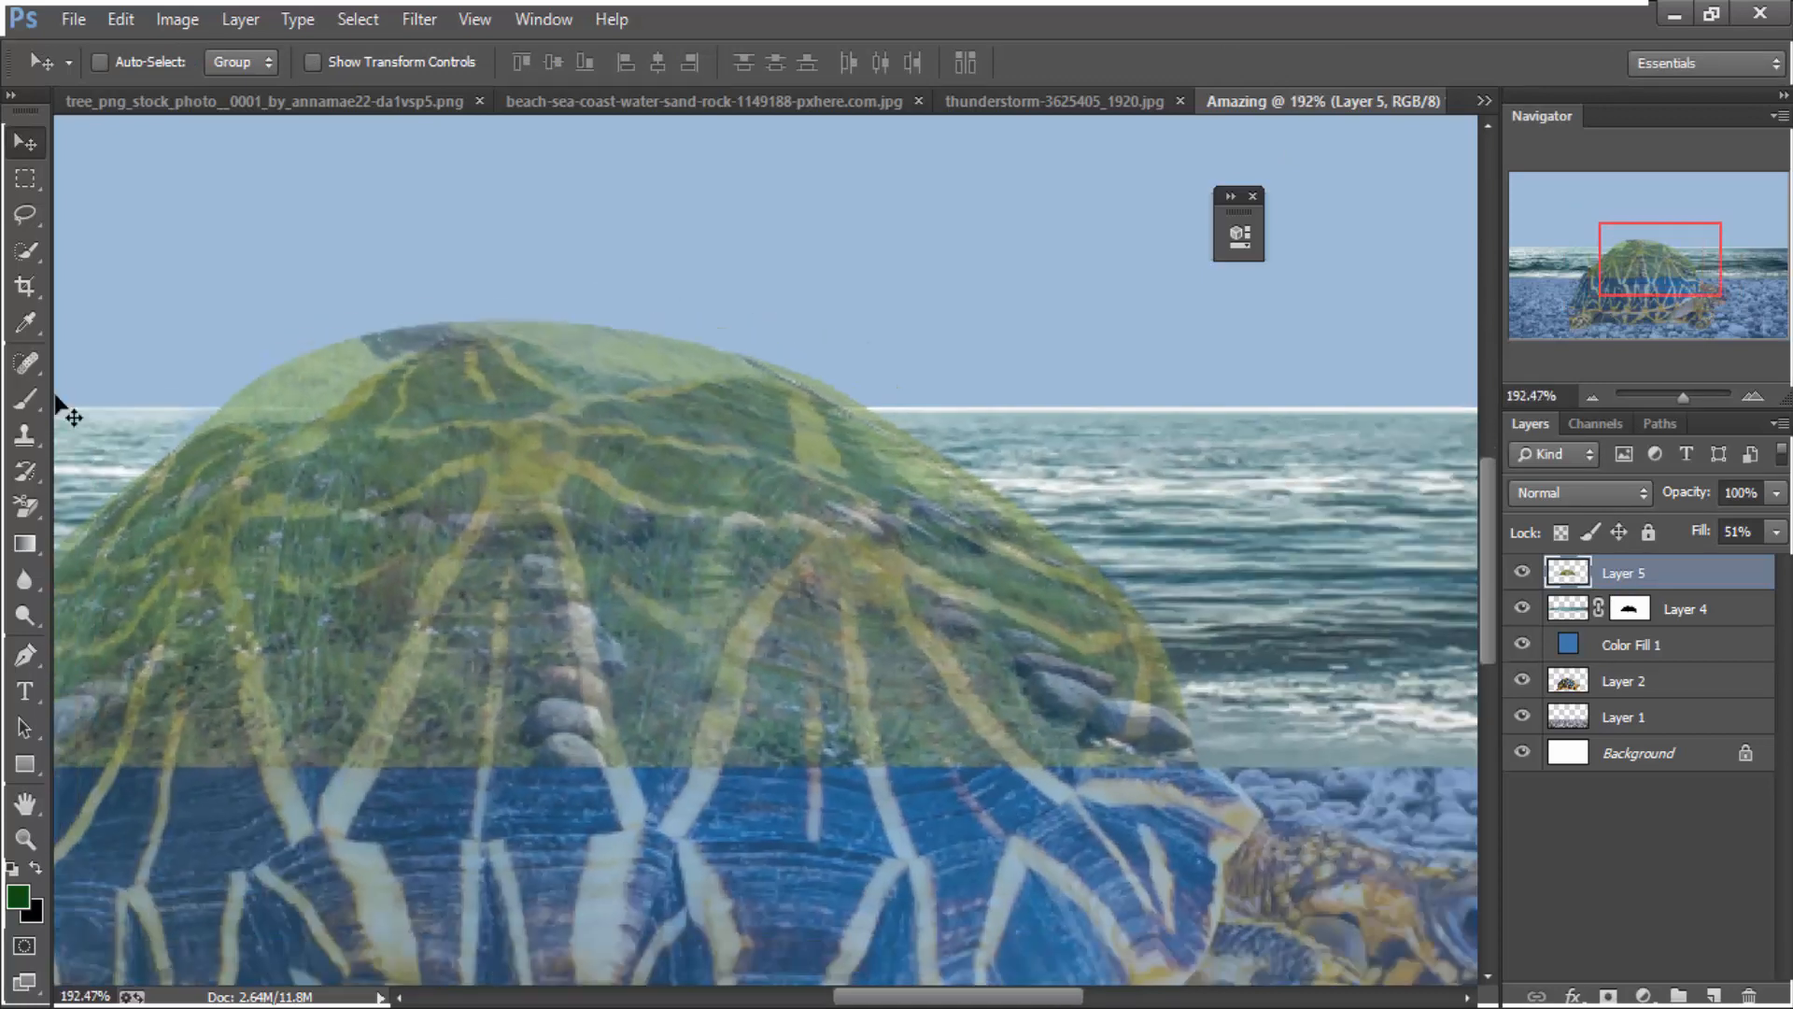
pyautogui.click(25, 399)
pyautogui.click(1608, 996)
pyautogui.press('d')
pyautogui.press('x')
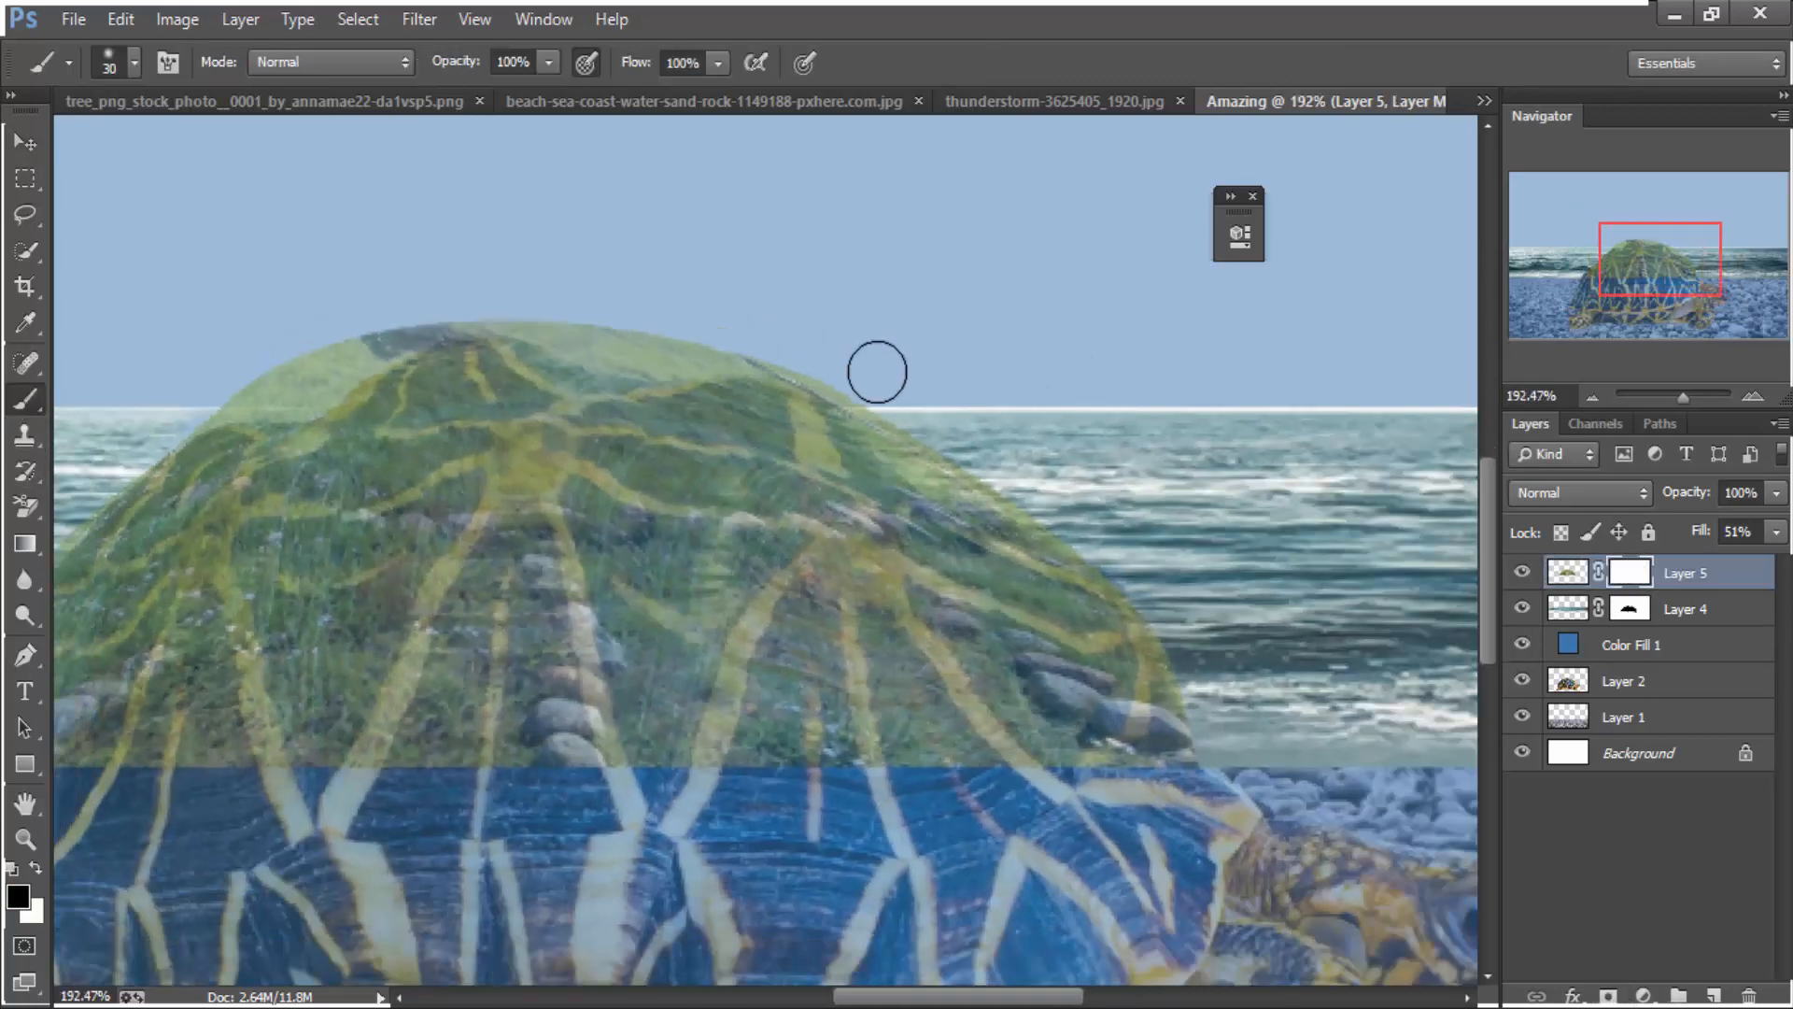
pyautogui.moveTo(876, 368)
pyautogui.mouseDown()
pyautogui.moveTo(929, 440)
pyautogui.moveTo(1098, 557)
pyautogui.moveTo(1186, 651)
pyautogui.moveTo(1195, 579)
pyautogui.moveTo(1145, 548)
pyautogui.mouseUp()
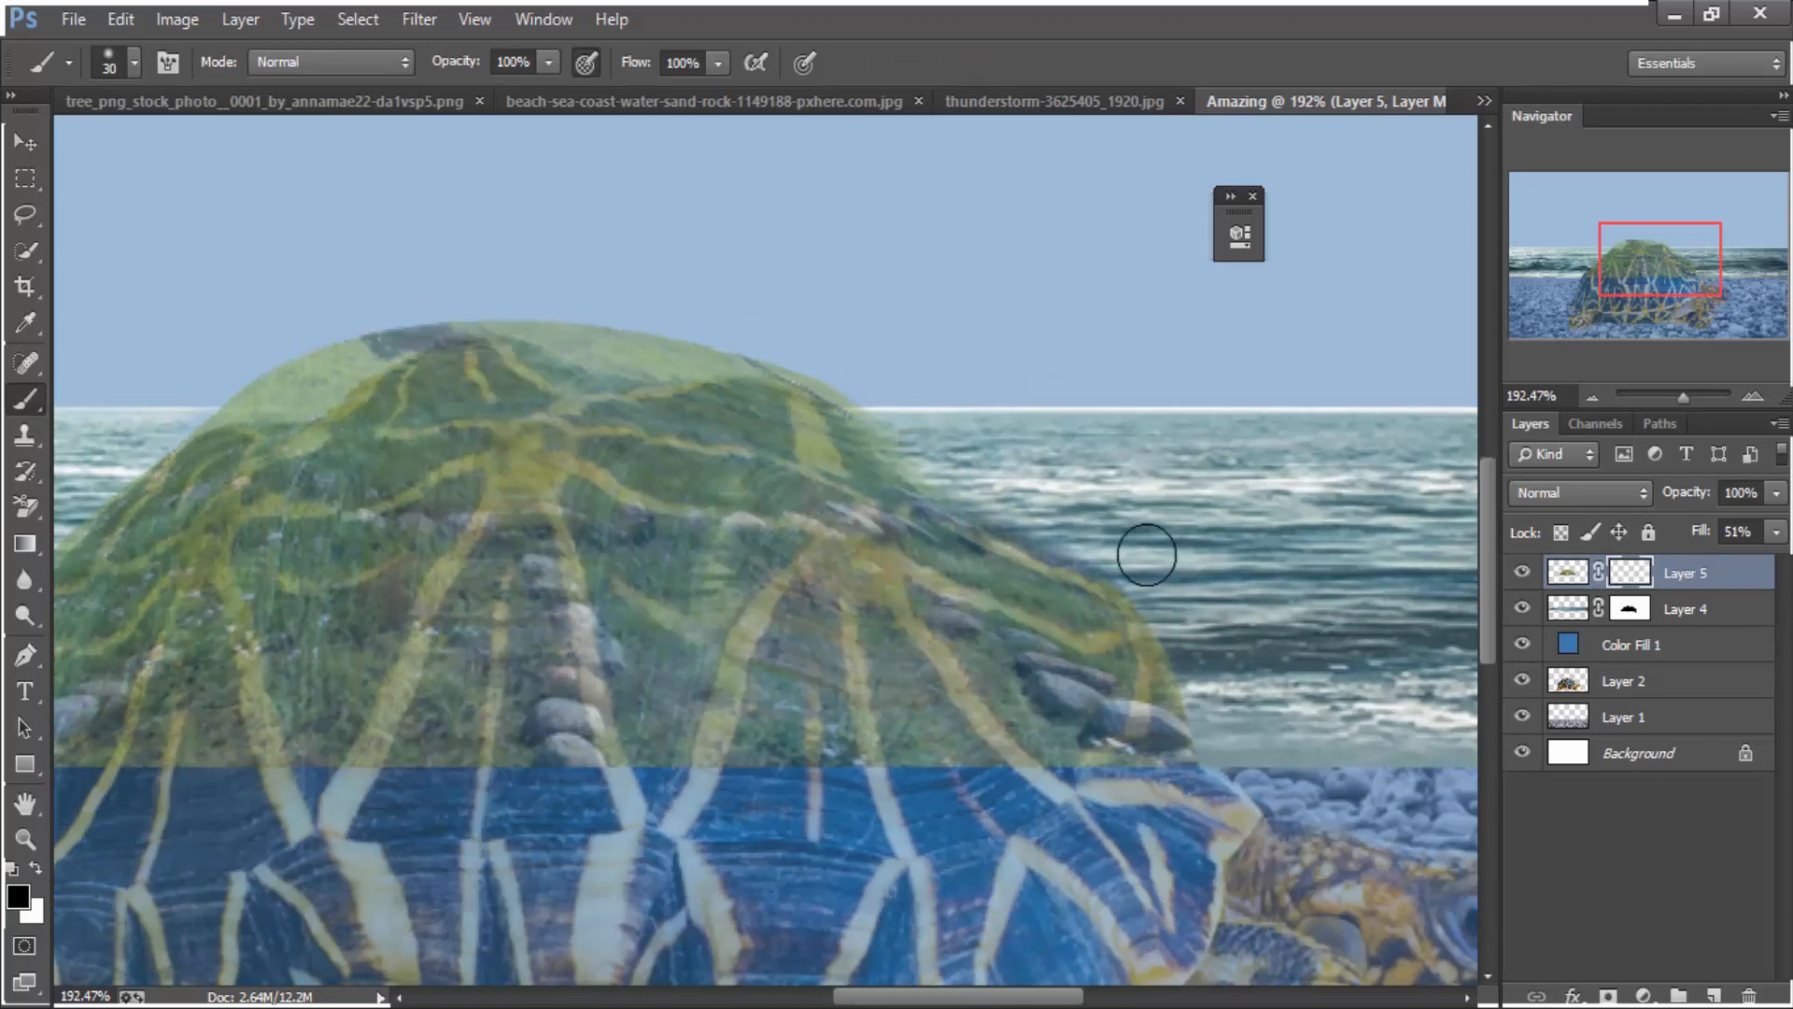
pyautogui.moveTo(587, 311)
pyautogui.mouseDown()
pyautogui.moveTo(857, 381)
pyautogui.moveTo(444, 300)
pyautogui.mouseUp()
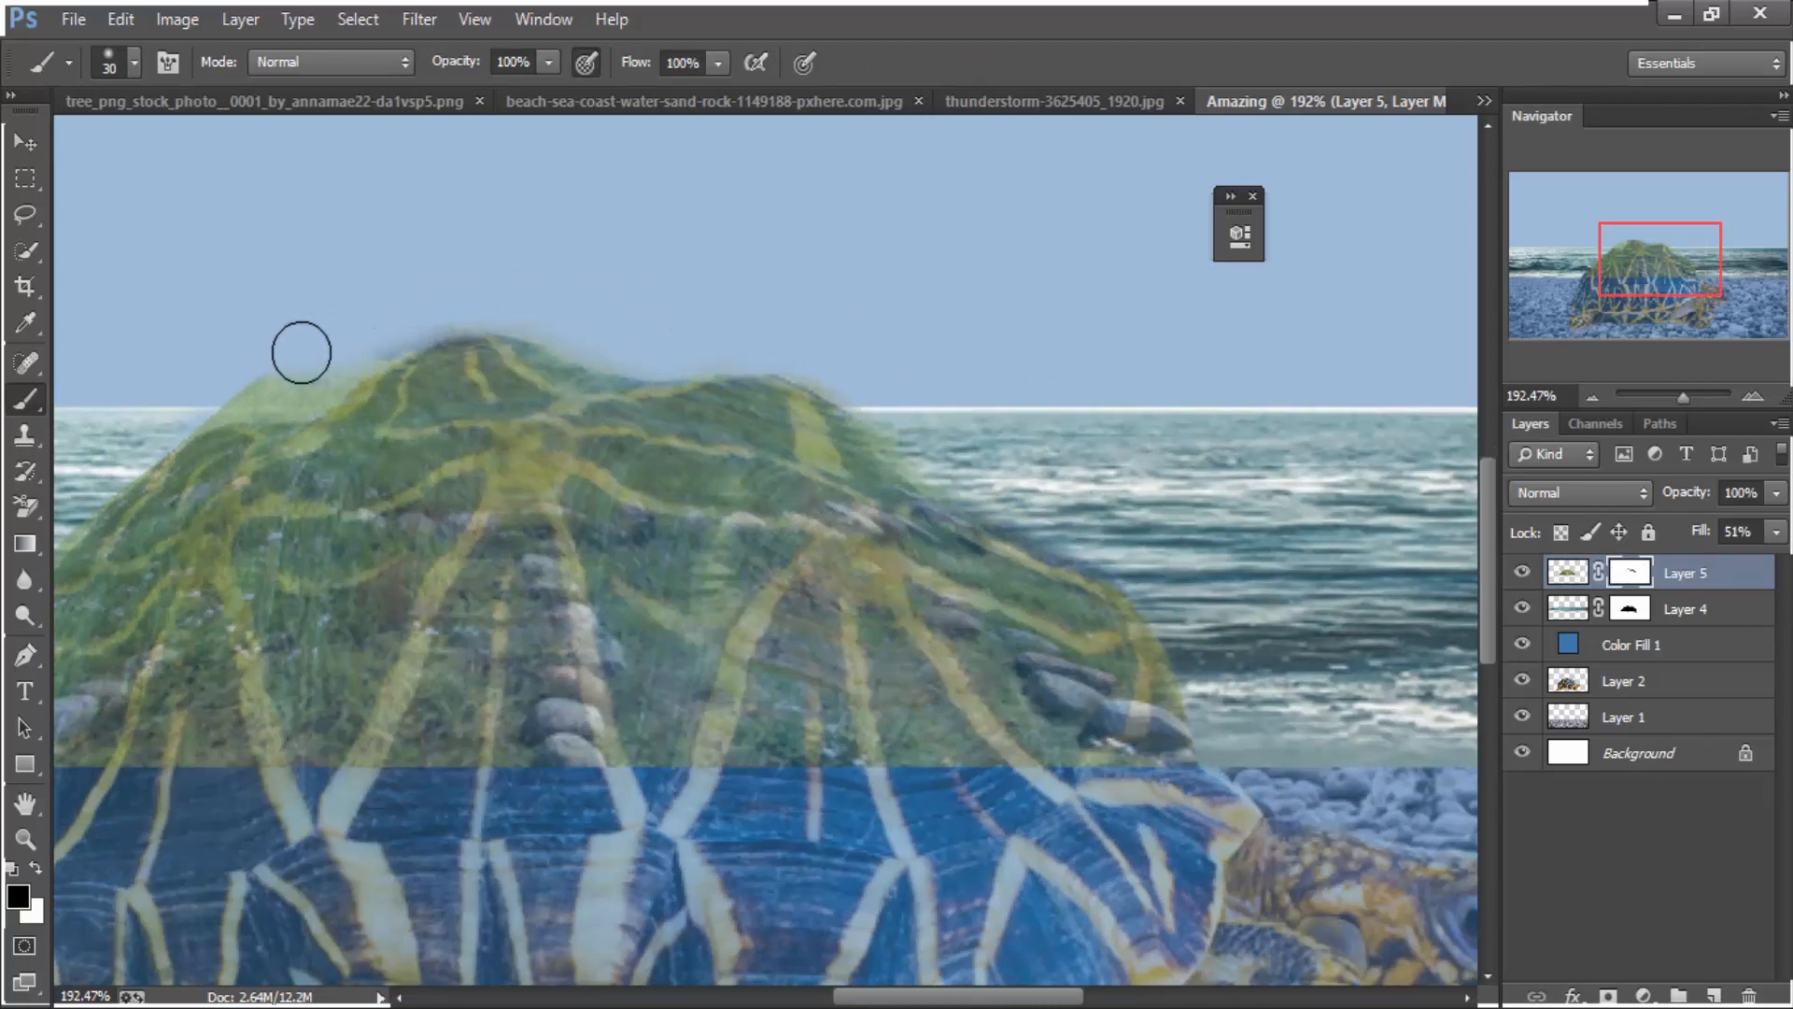
pyautogui.scroll(-2, 569, 361)
pyautogui.moveTo(570, 361)
pyautogui.mouseDown()
pyautogui.moveTo(596, 380)
pyautogui.moveTo(564, 378)
pyautogui.mouseUp()
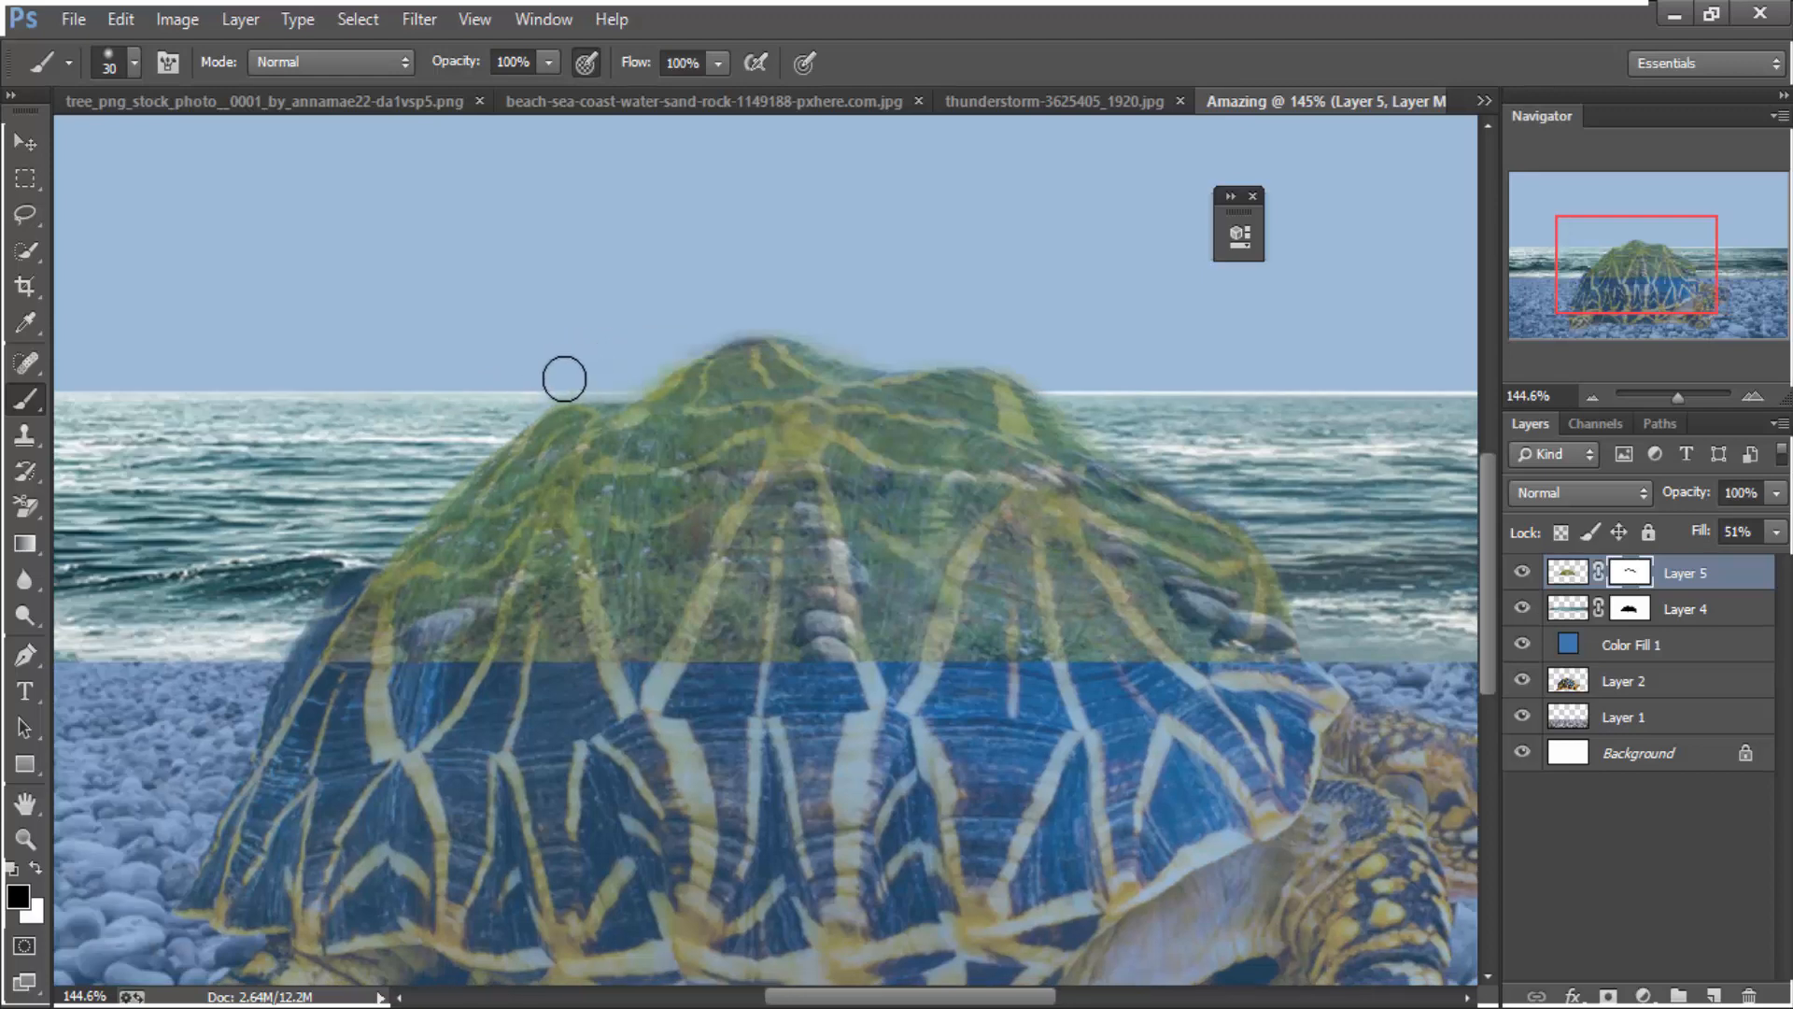
# Warp the grass layer's lower-left corner outward to cover the shell's left edge and apply the warp
pyautogui.scroll(-2, 388, 532)
pyautogui.scroll(4, 368, 480)
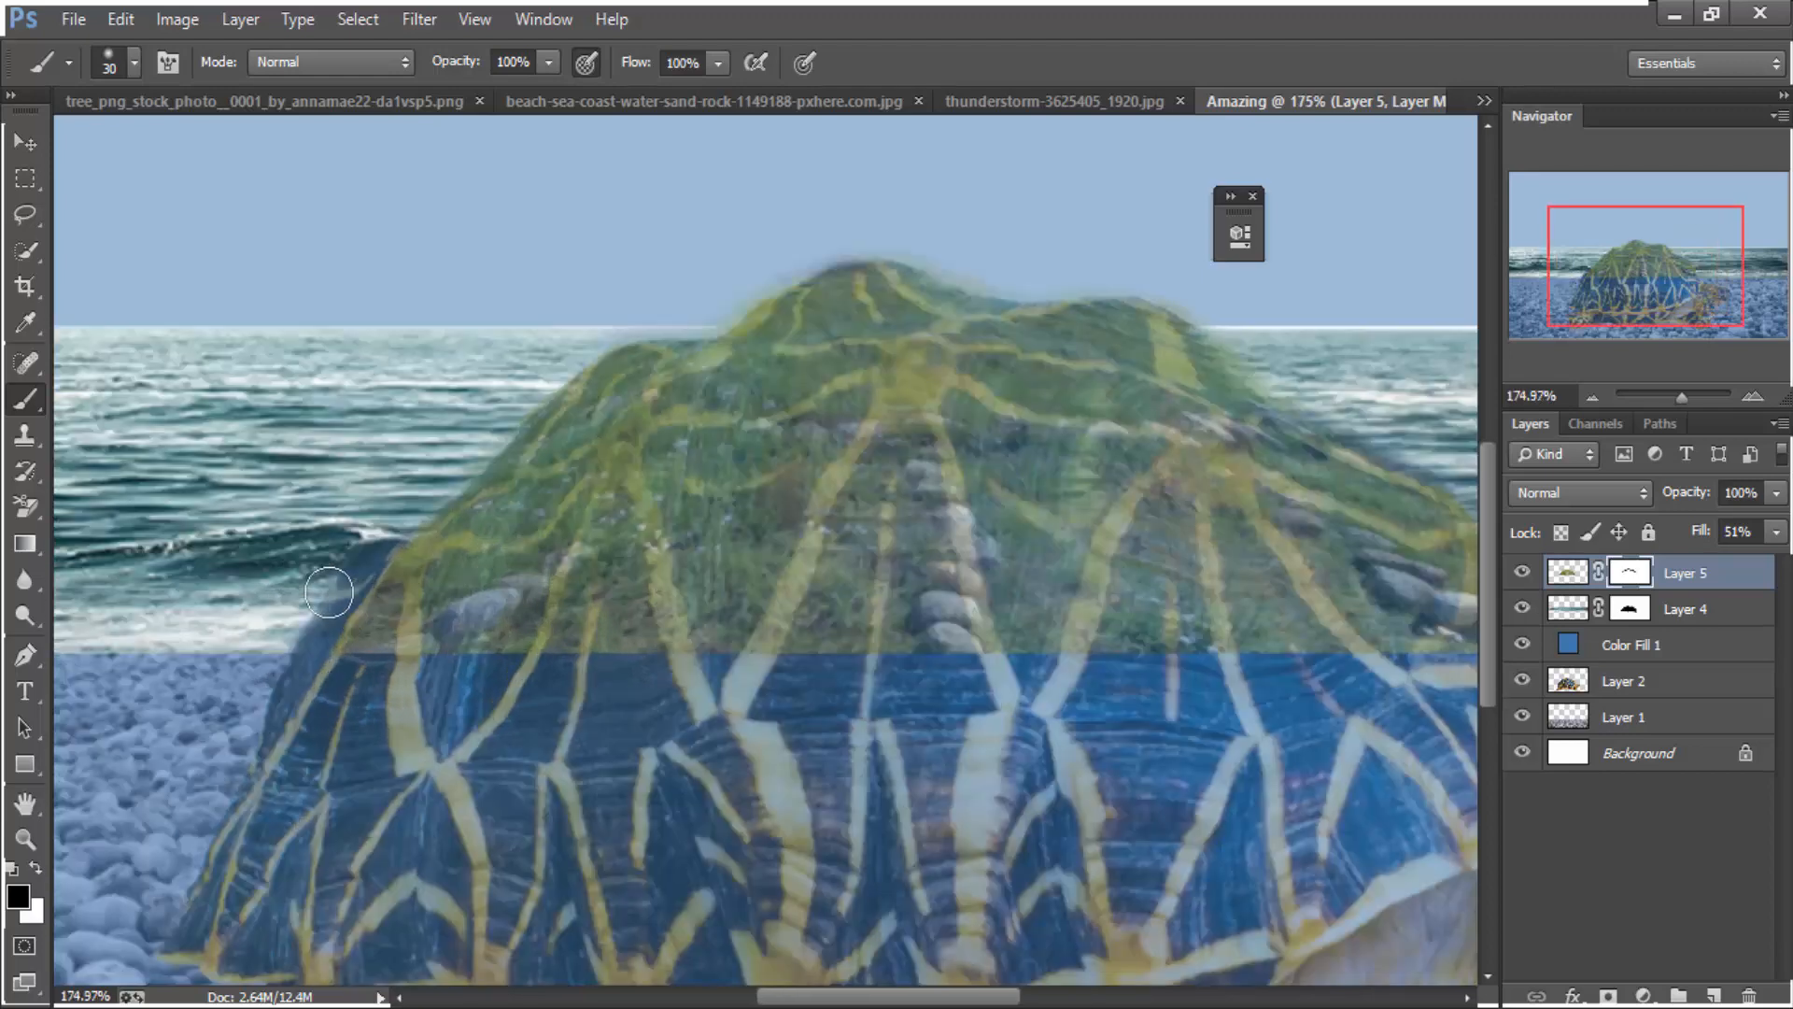
pyautogui.hotkey('ctrl', 't')
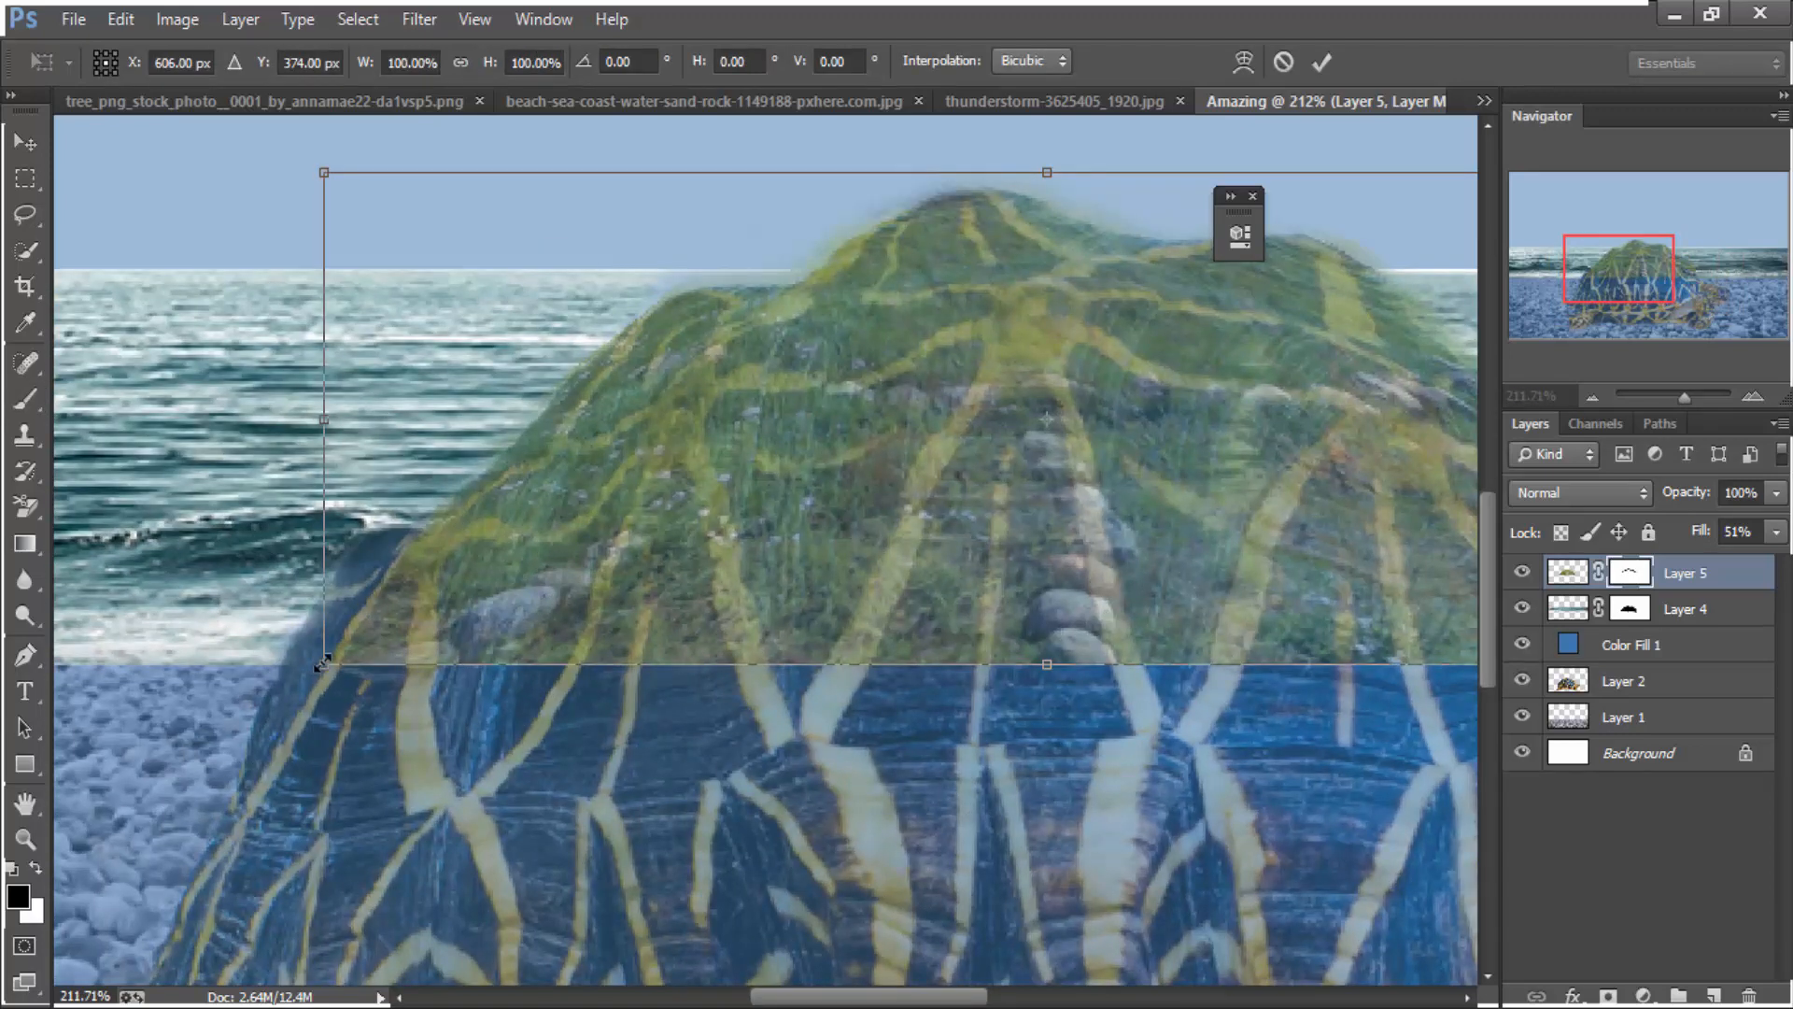
pyautogui.rightClick(537, 526)
pyautogui.click(607, 750)
pyautogui.moveTo(324, 664); pyautogui.dragTo(281, 659)
pyautogui.moveTo(310, 504); pyautogui.dragTo(172, 512)
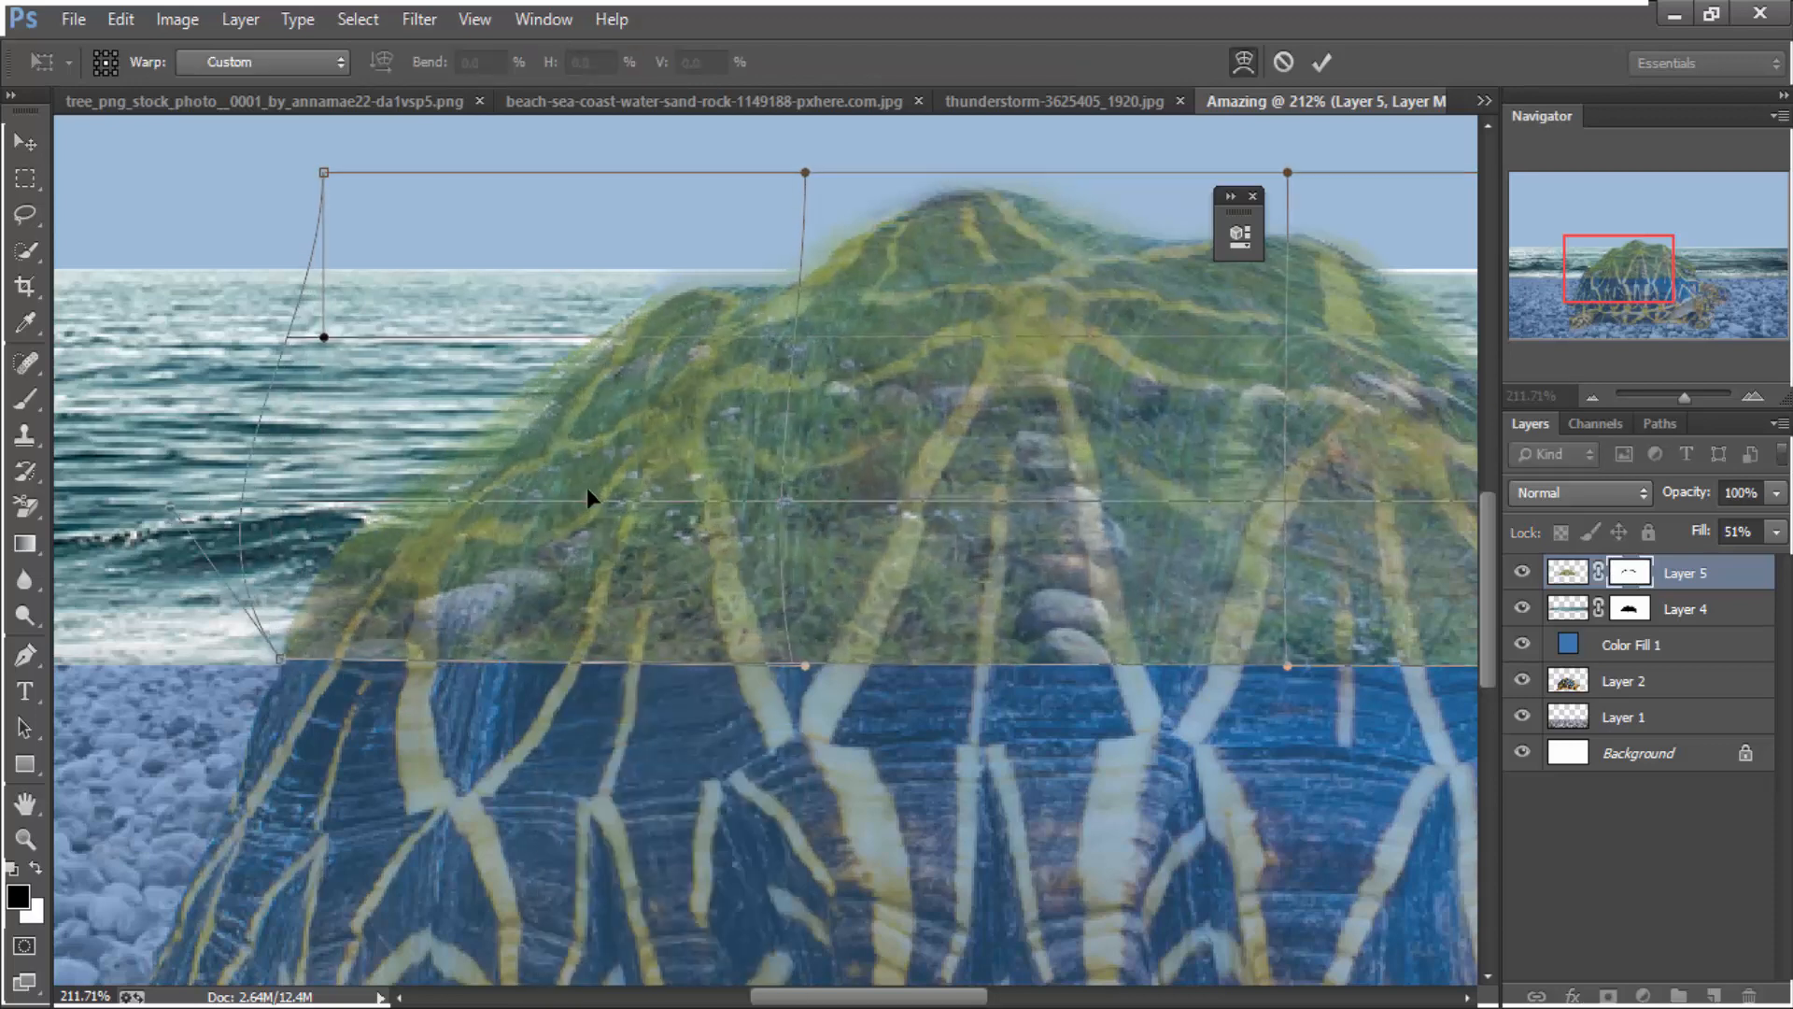
pyautogui.scroll(-2, 587, 487)
pyautogui.scroll(-2, 919, 552)
pyautogui.scroll(3, 1207, 547)
pyautogui.press('Return')
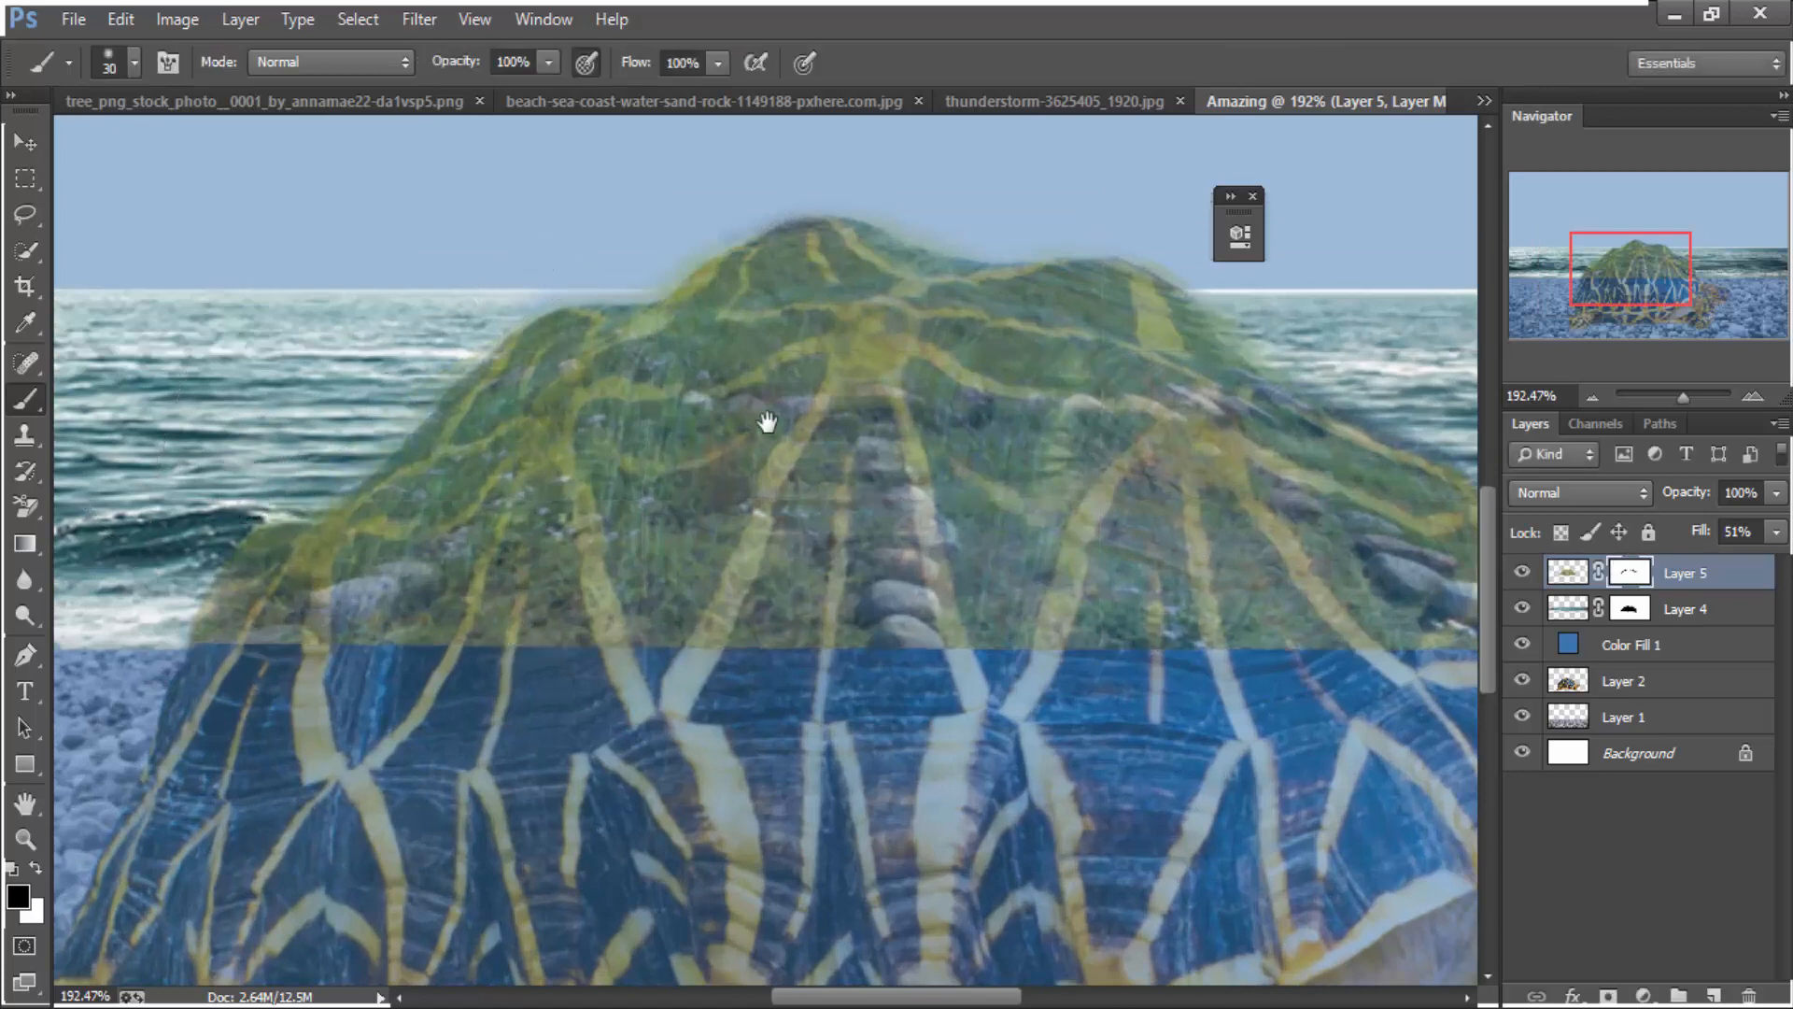
# Raise the grass layer's fill to 95%
pyautogui.moveTo(767, 422); pyautogui.dragTo(432, 473)
pyautogui.scroll(-2, 431, 473)
pyautogui.scroll(5, 971, 432)
pyautogui.press('x')
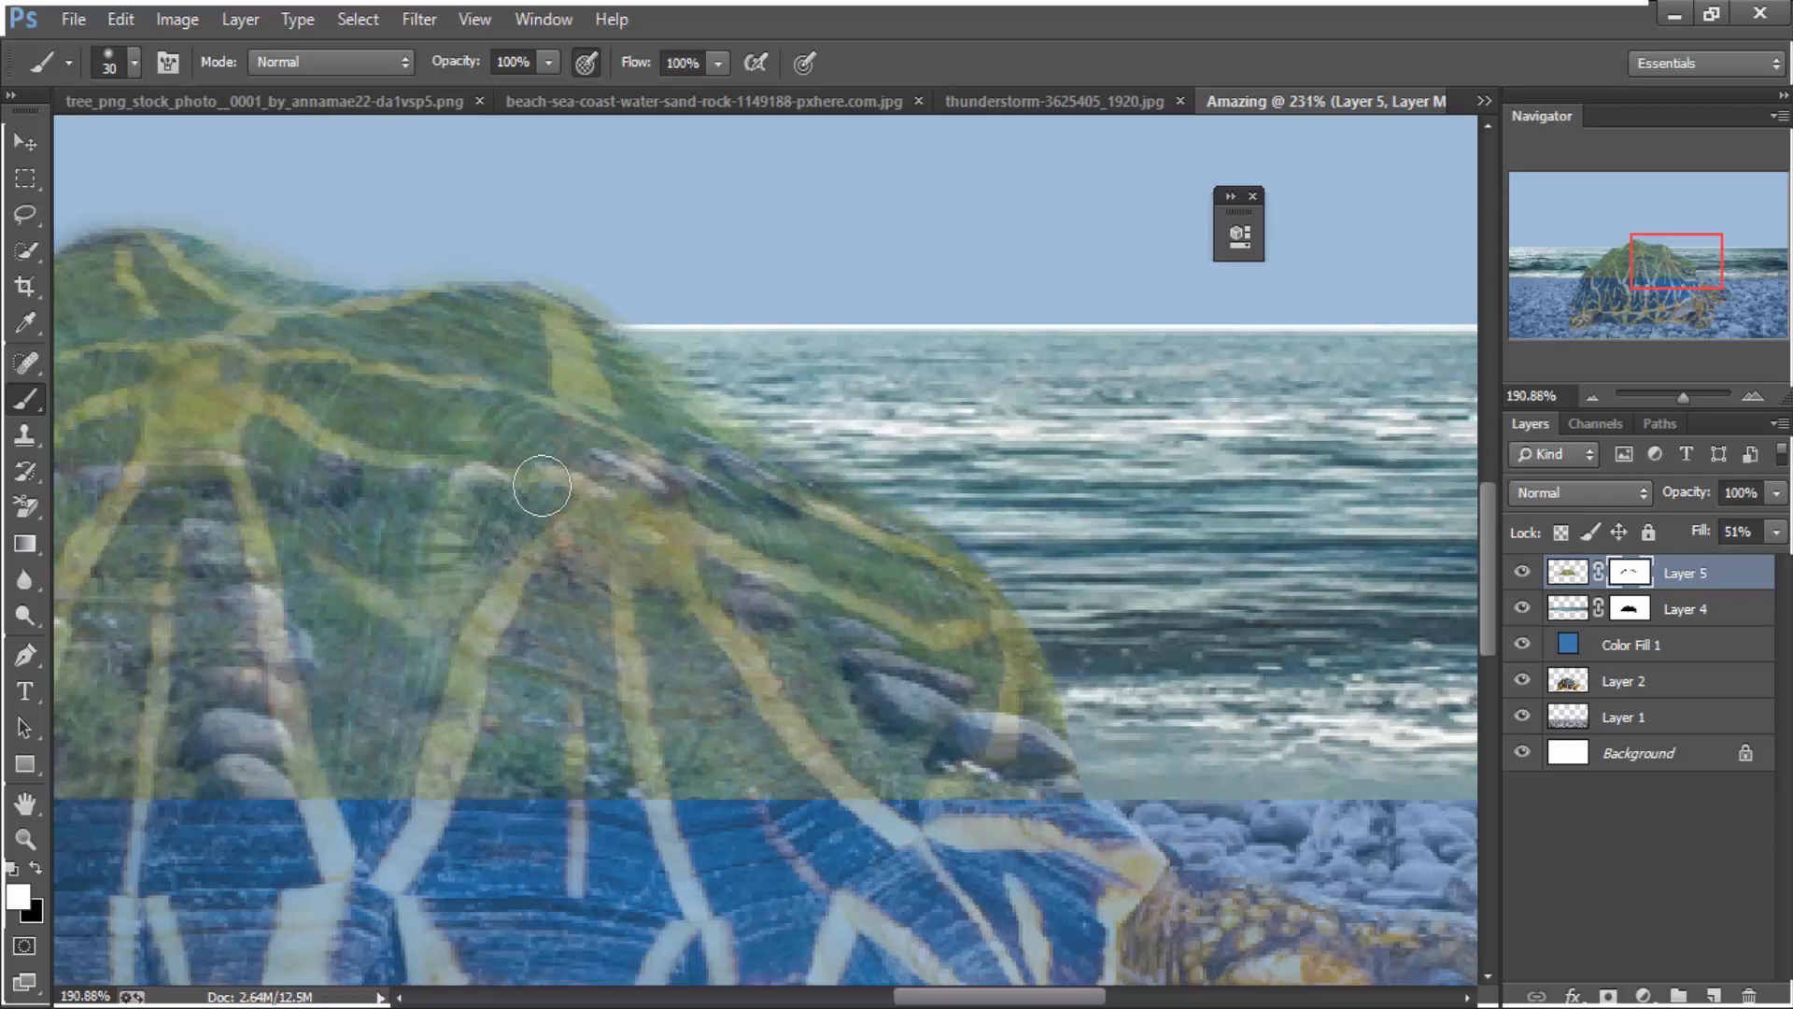
pyautogui.scroll(-2, 532, 480)
pyautogui.press('x')
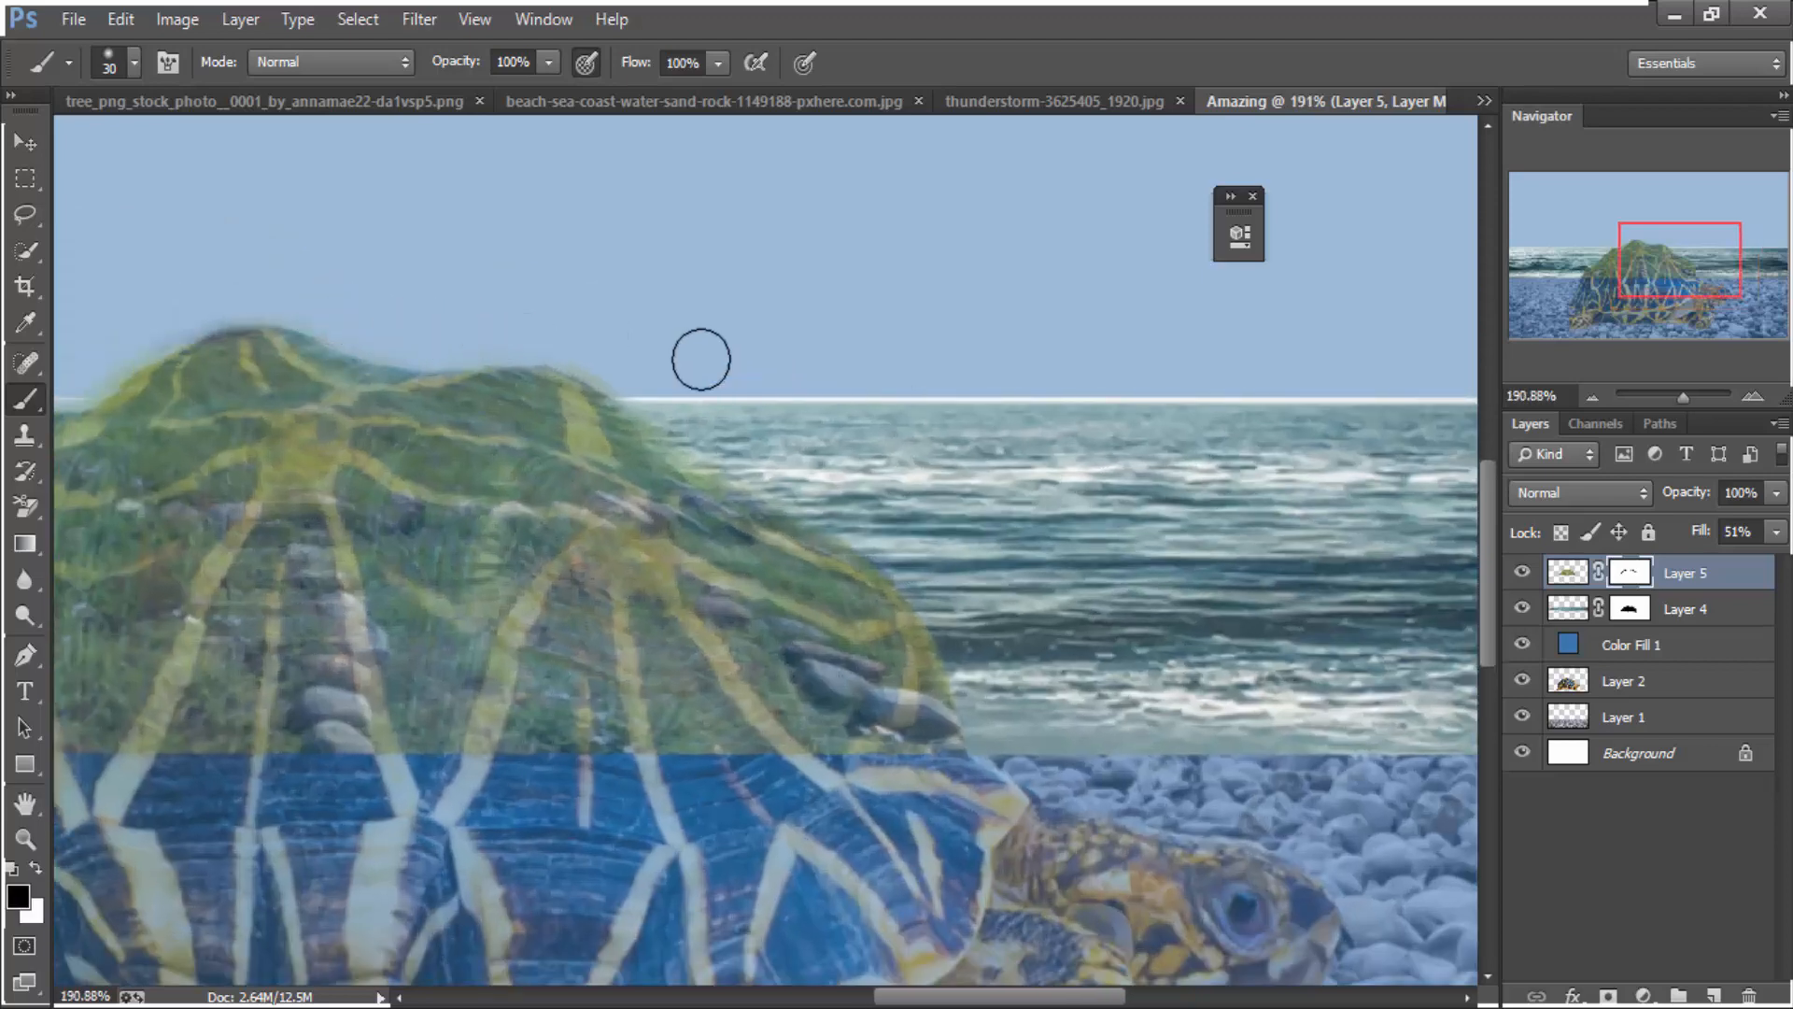
pyautogui.click(1774, 534)
pyautogui.moveTo(1727, 561); pyautogui.dragTo(1774, 562)
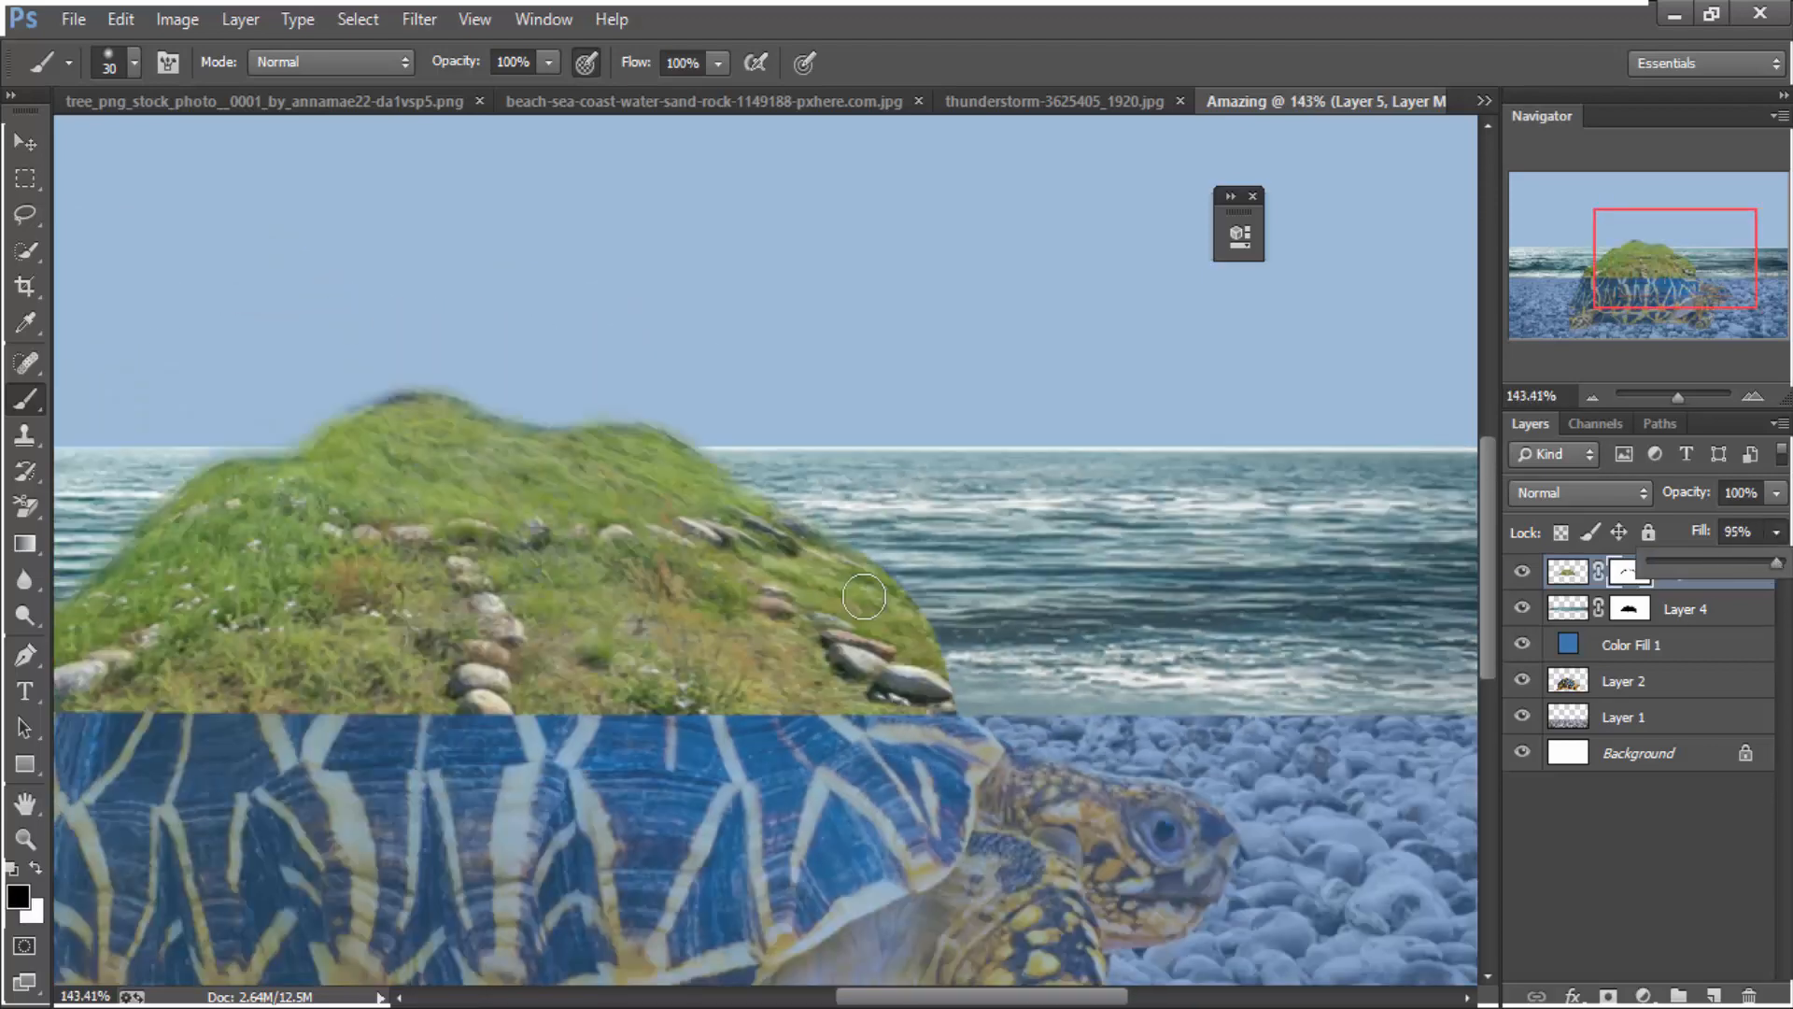
# Try dabbing black and white on the grass mask near the peak with the 30 px brush, and undo the last dab
pyautogui.scroll(-2, 451, 468)
pyautogui.press('x')
pyautogui.press('x')
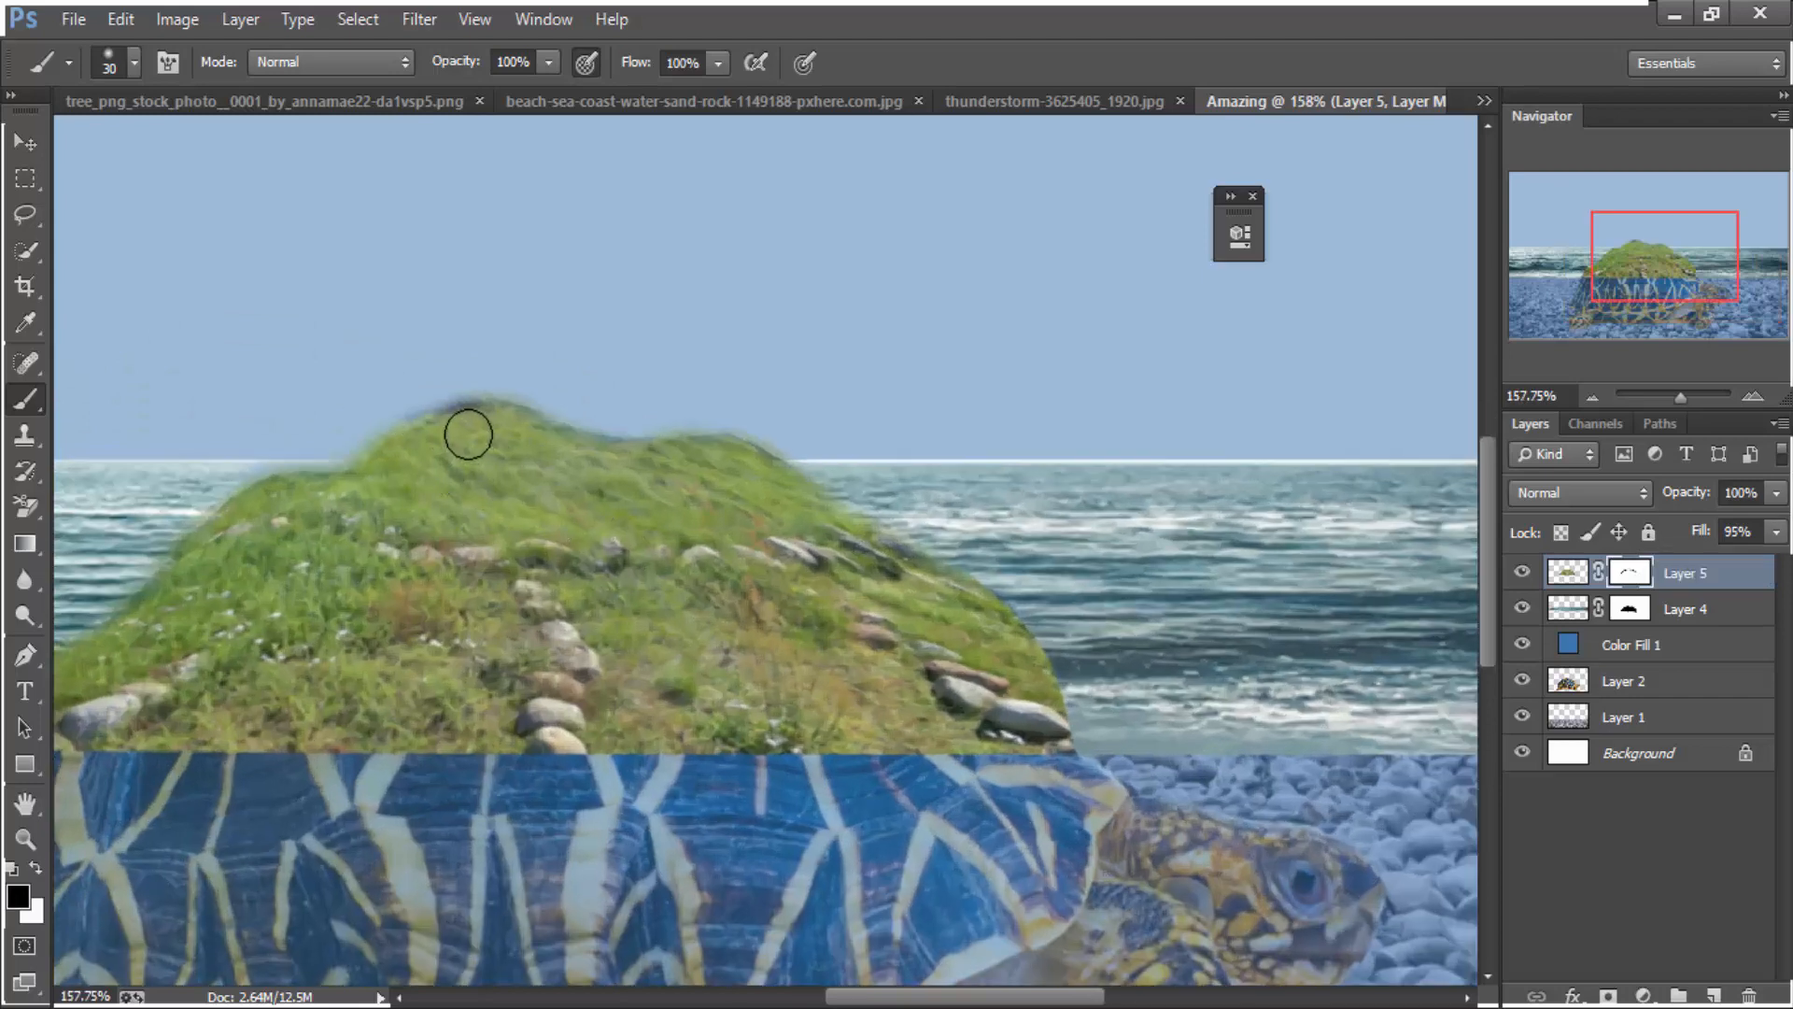
pyautogui.click(471, 433)
pyautogui.press('x')
pyautogui.click(473, 435)
pyautogui.scroll(8, 485, 433)
pyautogui.hotkey('ctrl', 'z')
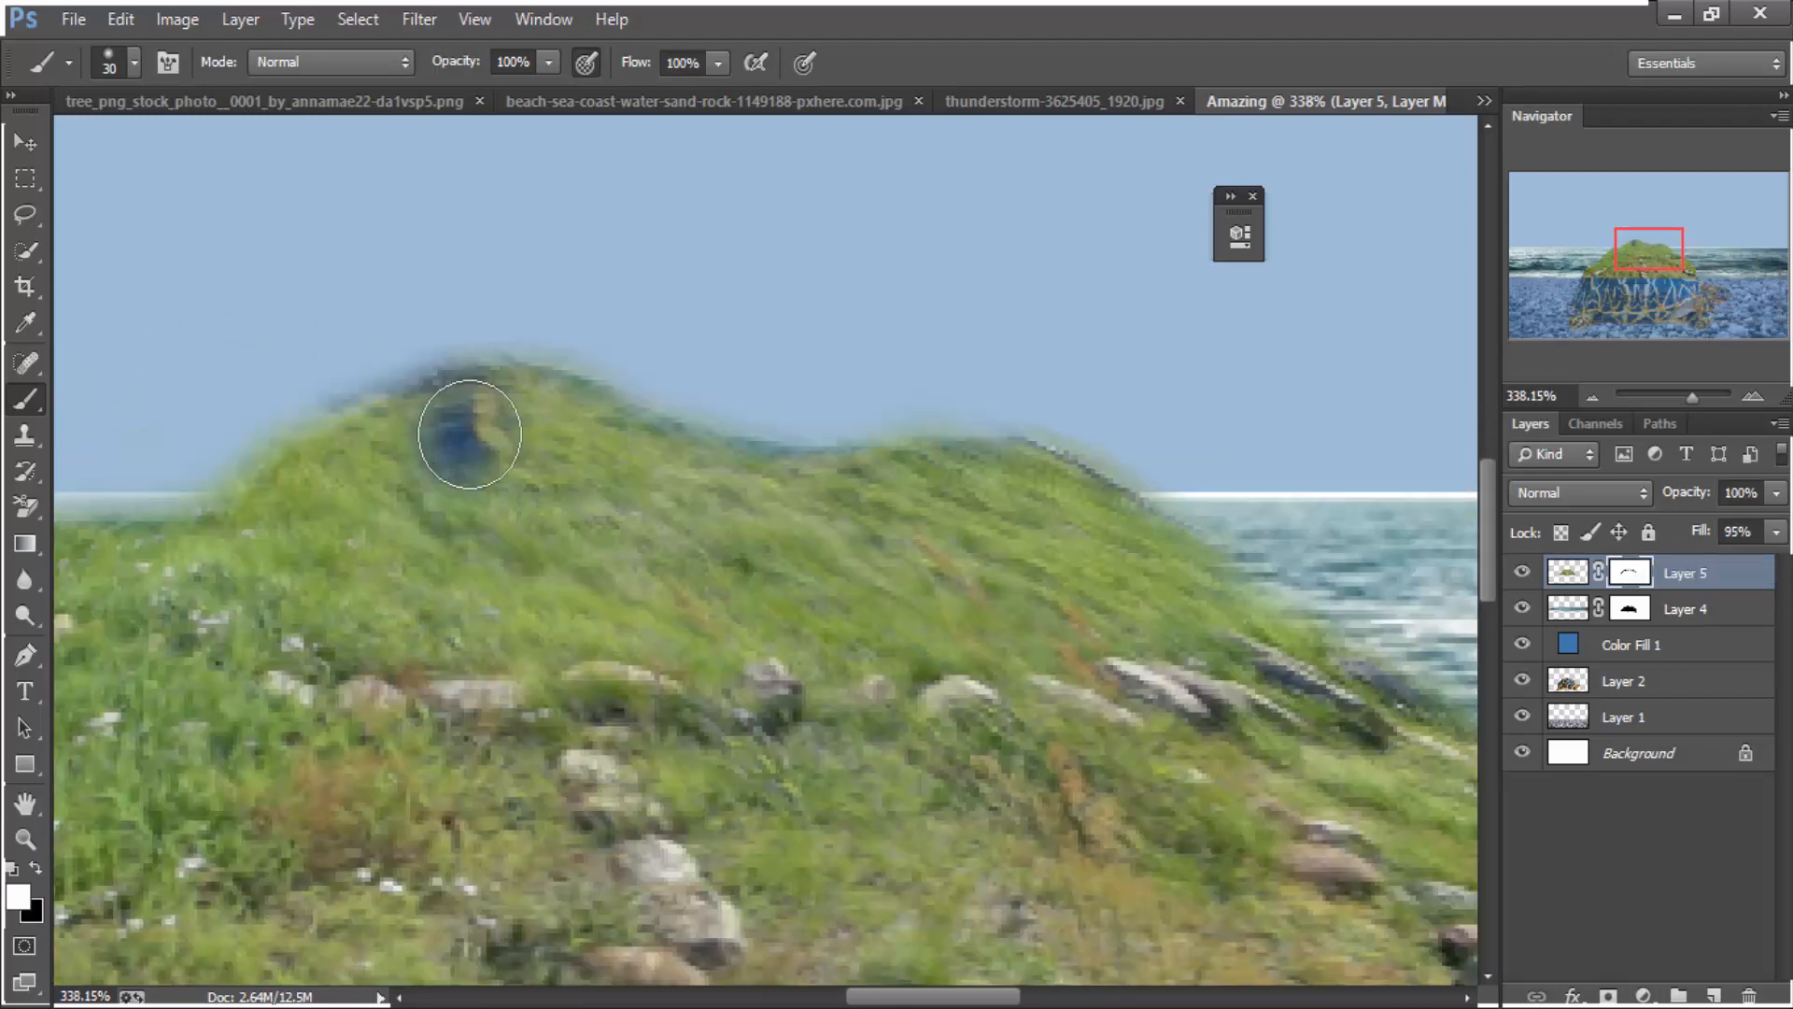
# Reduce the brush to 7 px and retouch the grass layer's mask to restore the grass at the hill's peak
pyautogui.press('[')
pyautogui.press('[')
pyautogui.press('[')
pyautogui.press('[')
pyautogui.press('[')
pyautogui.press('[')
pyautogui.press('[')
pyautogui.moveTo(468, 465); pyautogui.dragTo(452, 504)
pyautogui.press('x')
pyautogui.moveTo(468, 420)
pyautogui.mouseDown()
pyautogui.moveTo(440, 492)
pyautogui.moveTo(429, 453)
pyautogui.moveTo(453, 378)
pyautogui.mouseUp()
pyautogui.scroll(-3, 590, 403)
pyautogui.press('x')
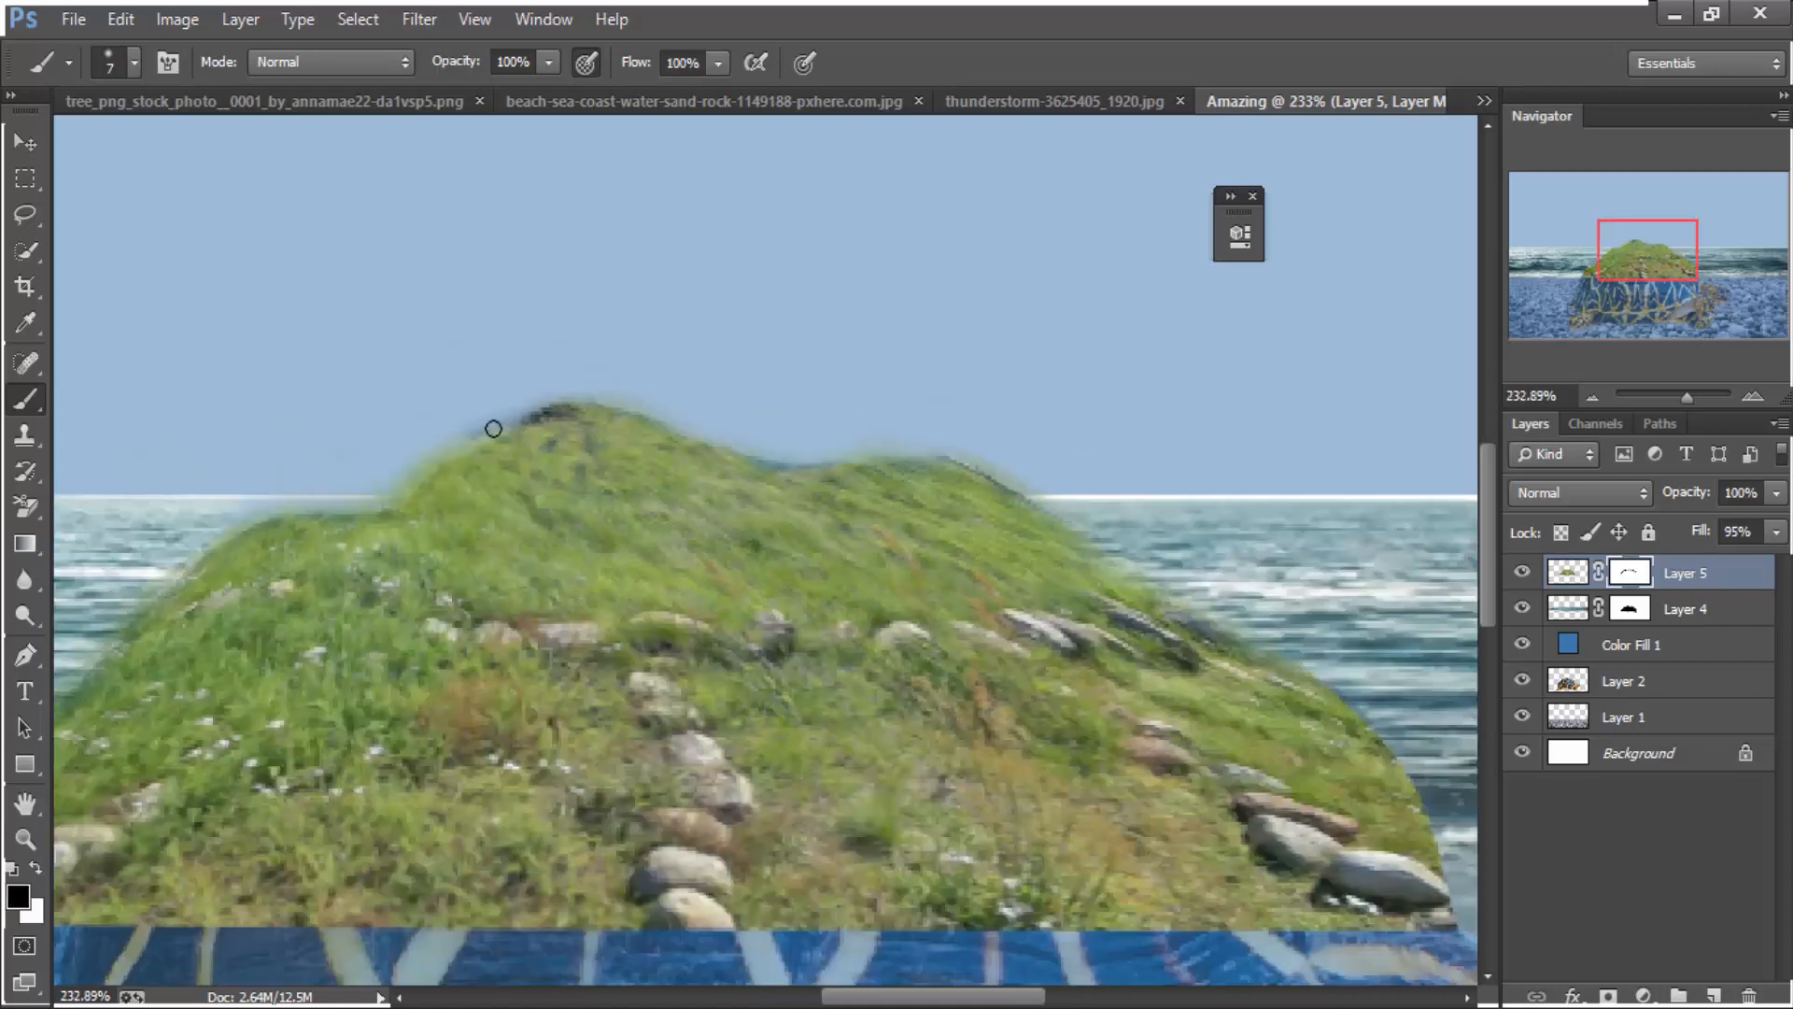
# Trim the grass along the shell's right slope by painting black on the grass layer's mask with the 7 px brush
pyautogui.scroll(-9, 458, 454)
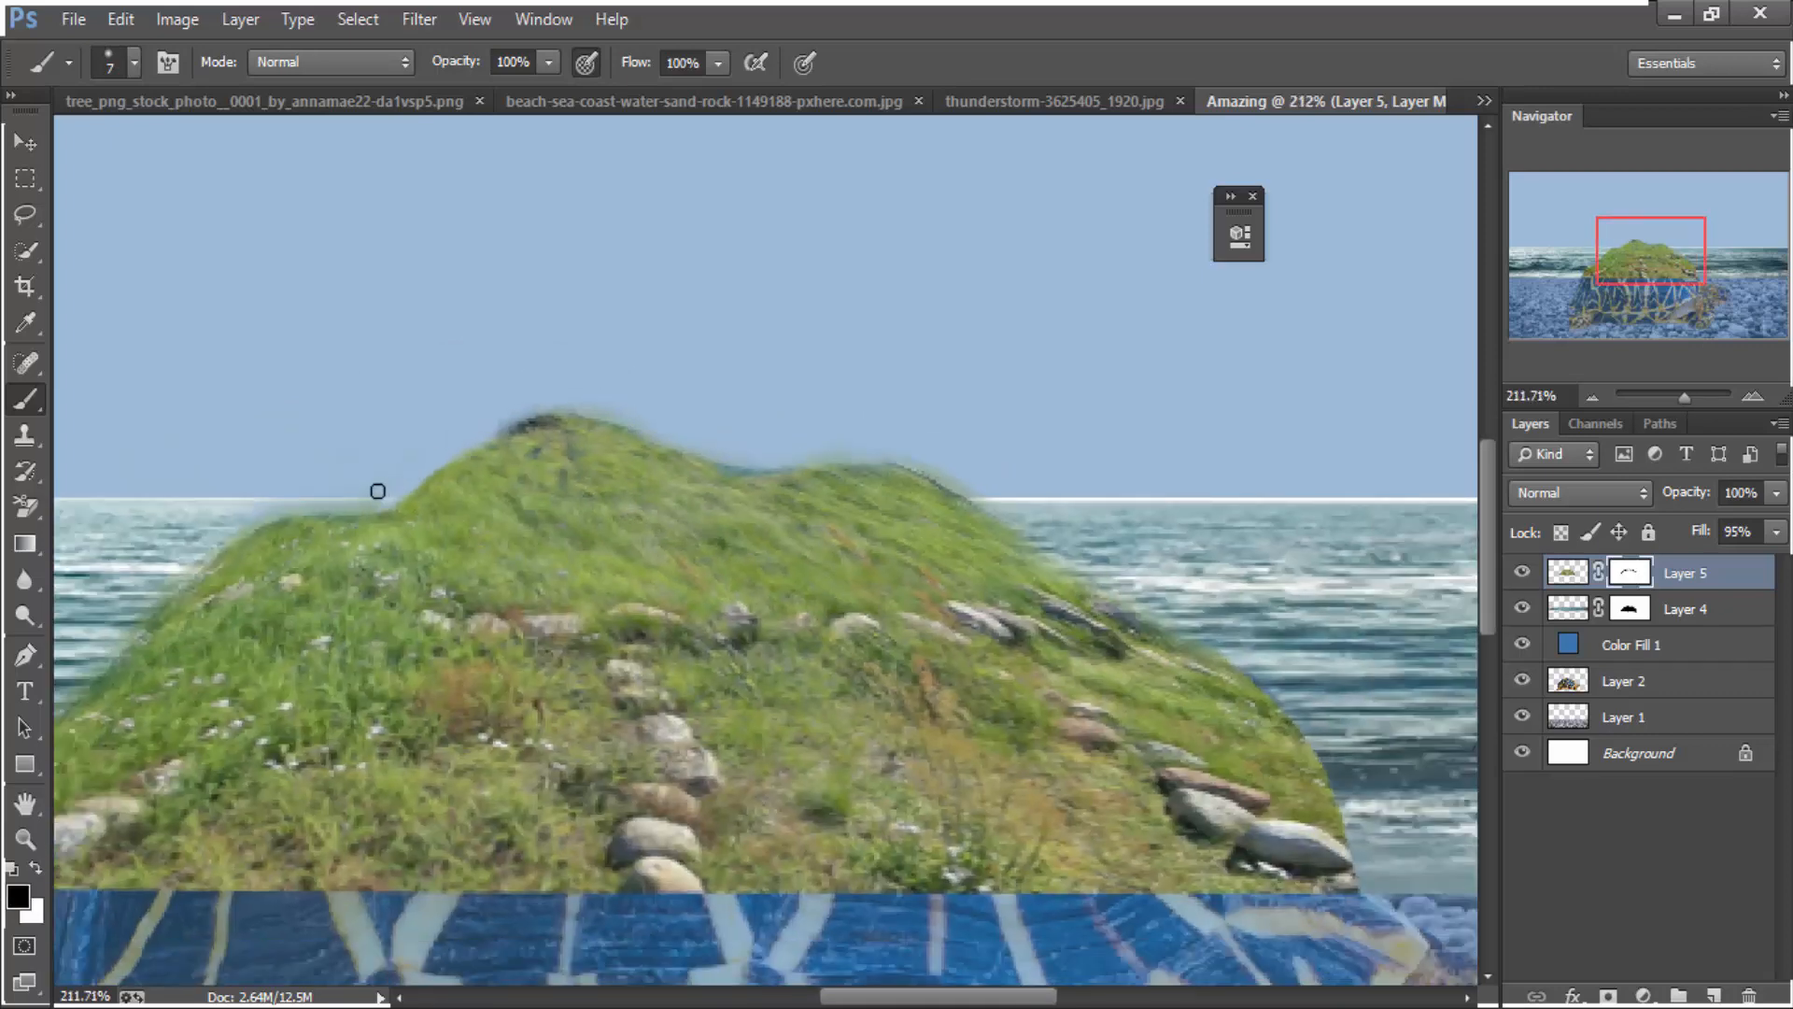
pyautogui.scroll(9, 642, 661)
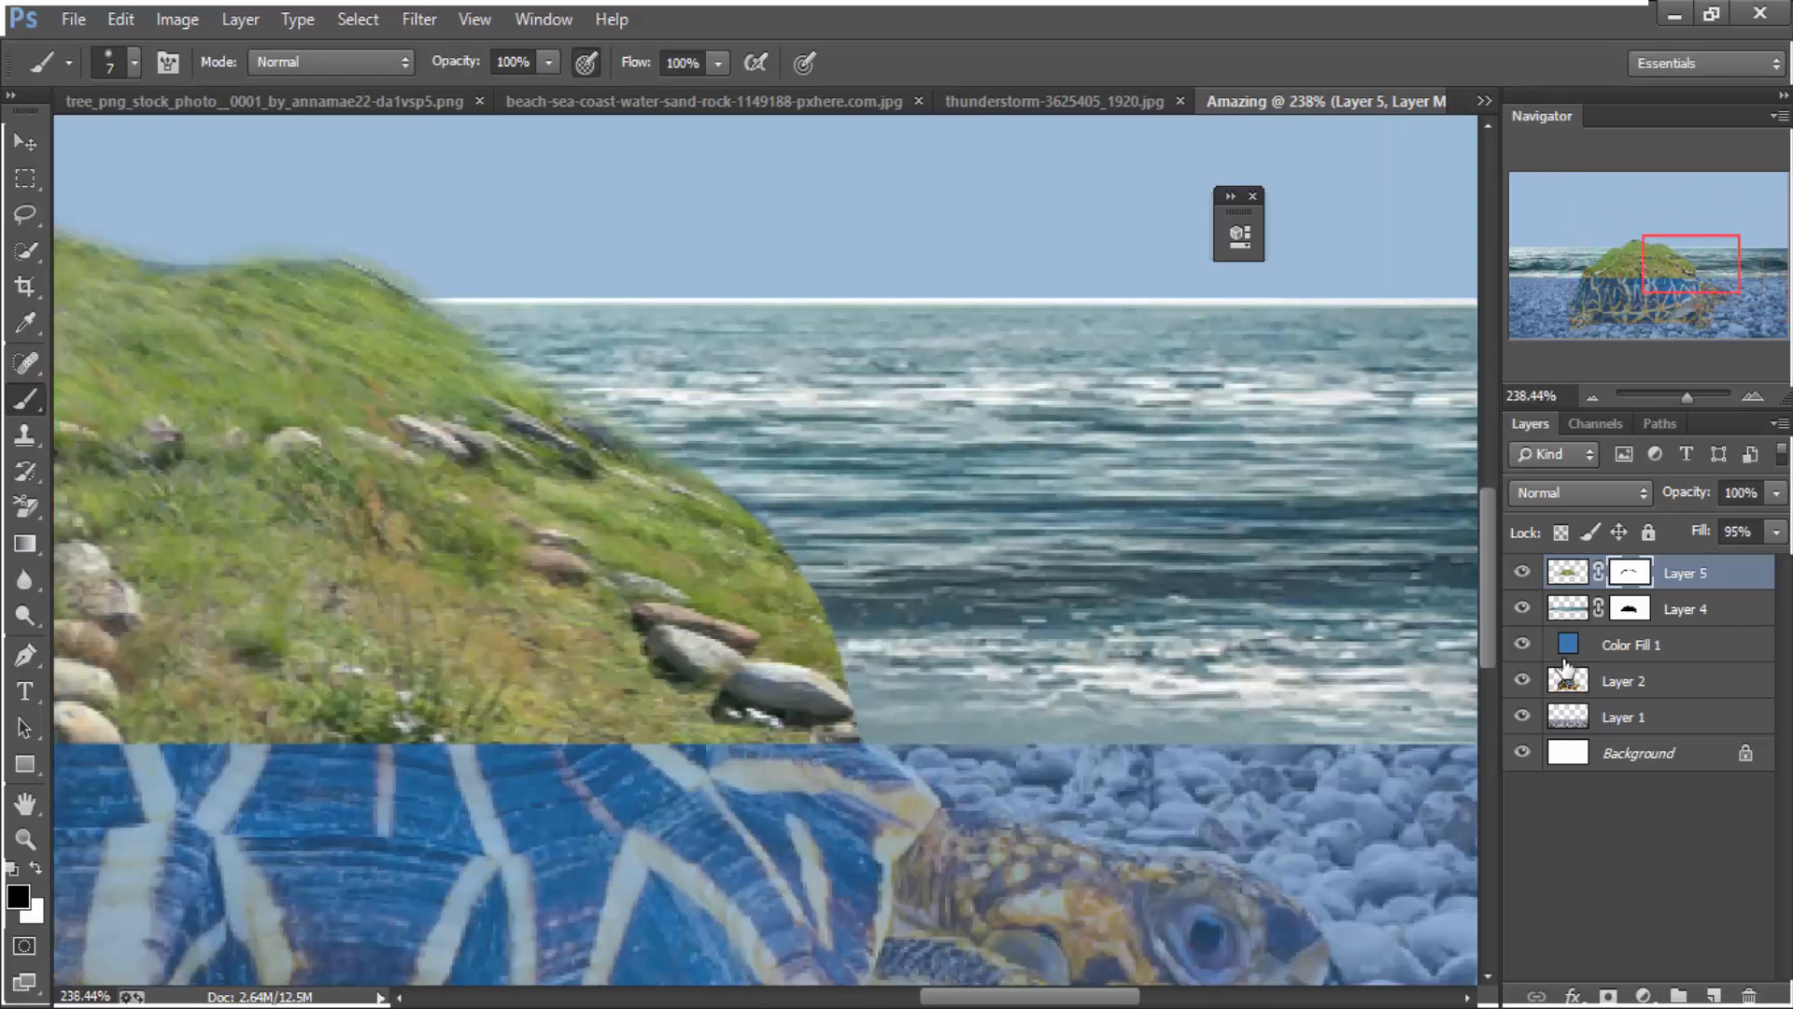
pyautogui.click(1630, 608)
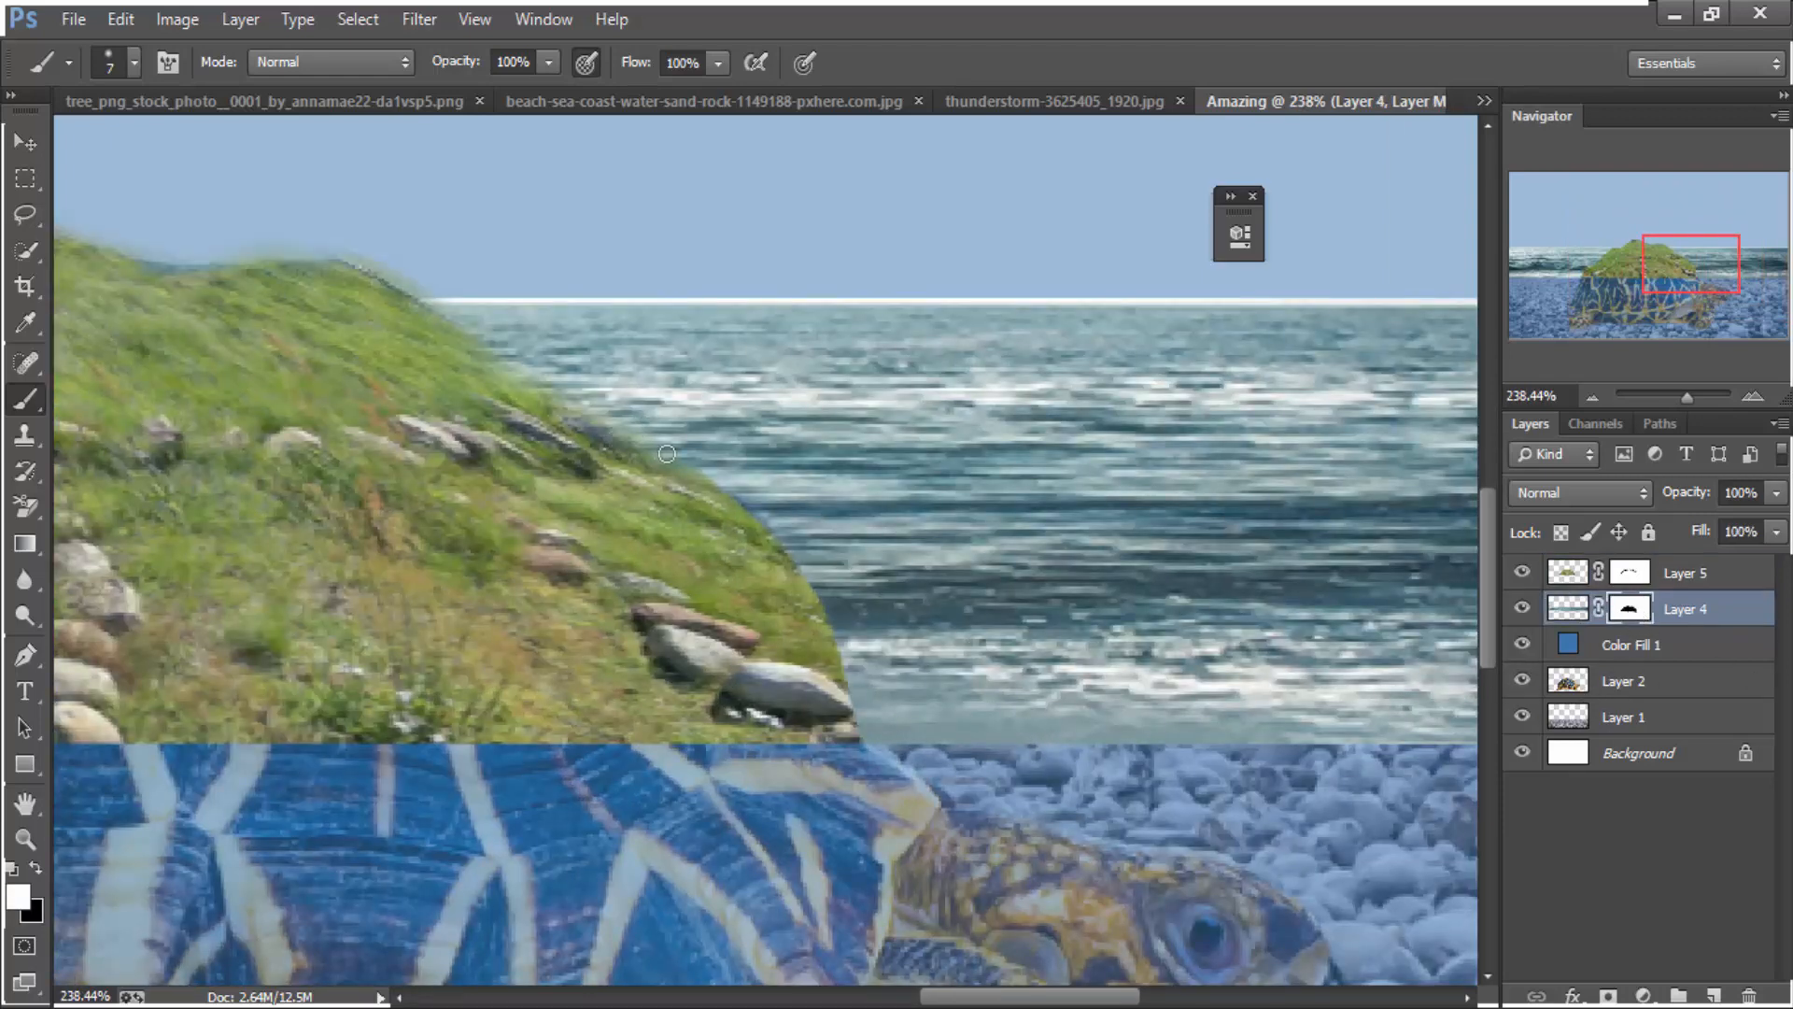
pyautogui.scroll(4, 867, 668)
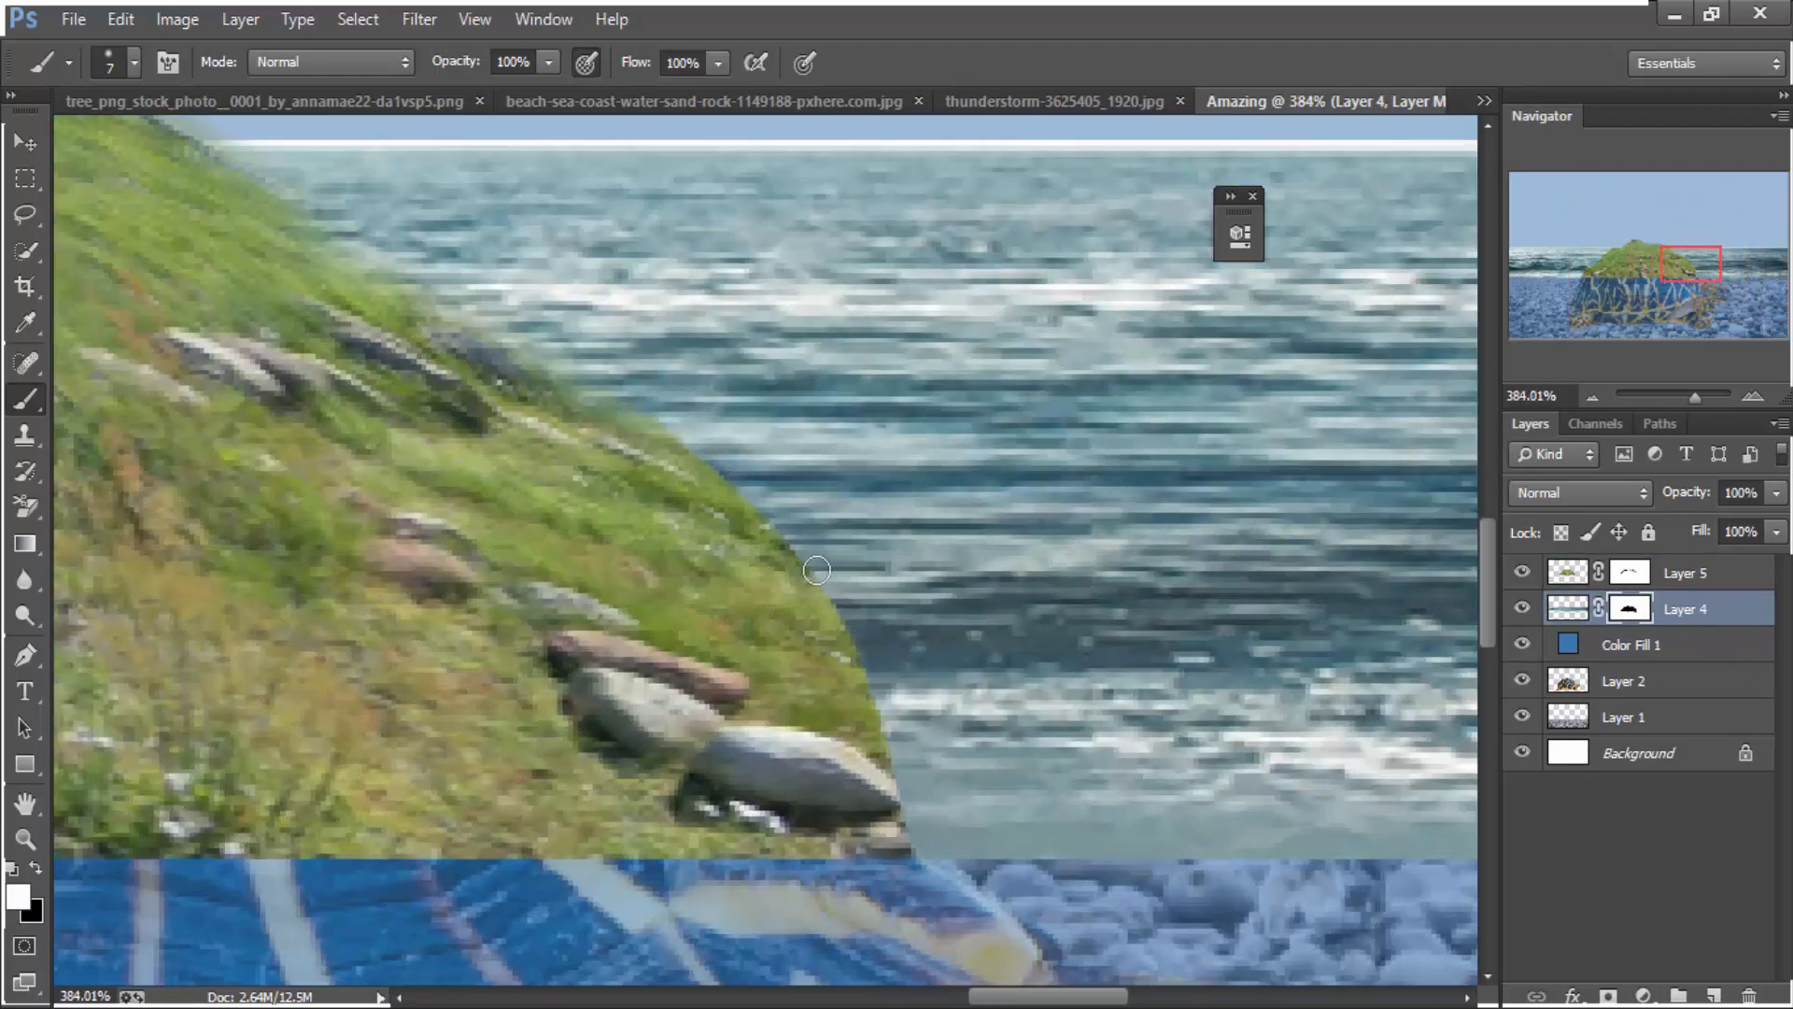
pyautogui.click(1624, 574)
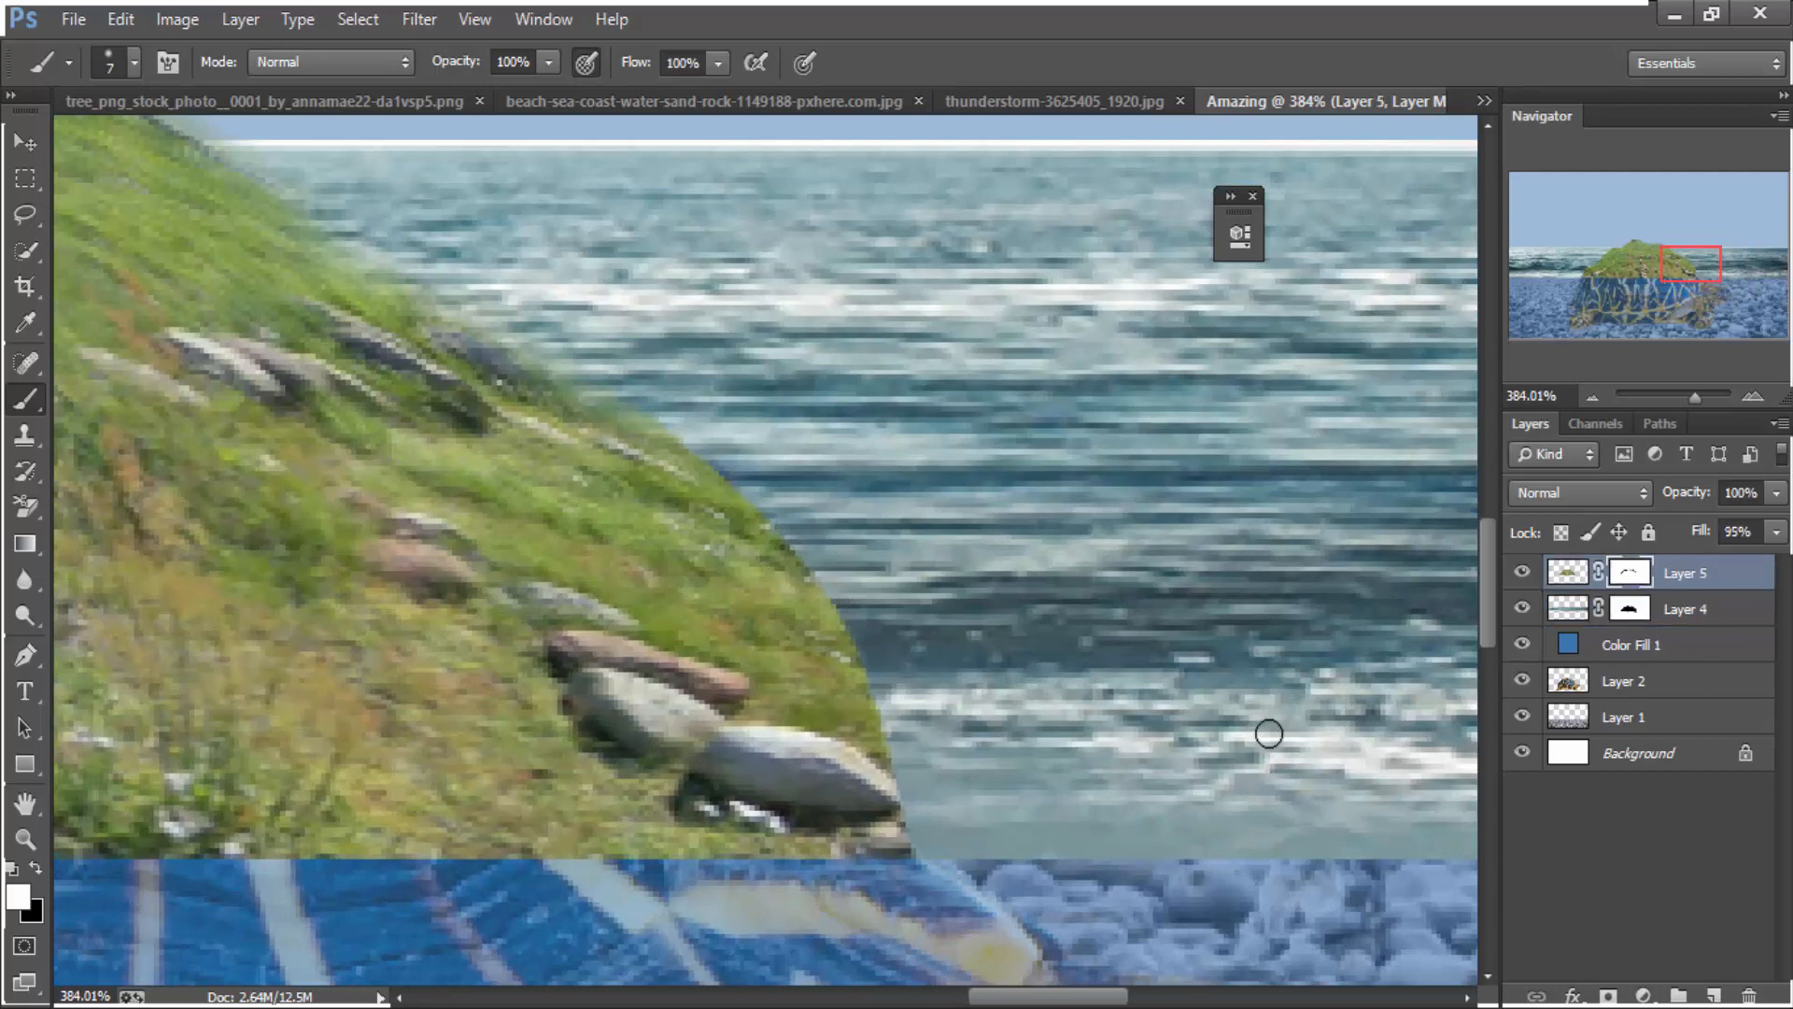
pyautogui.press('x')
pyautogui.rightClick(846, 633)
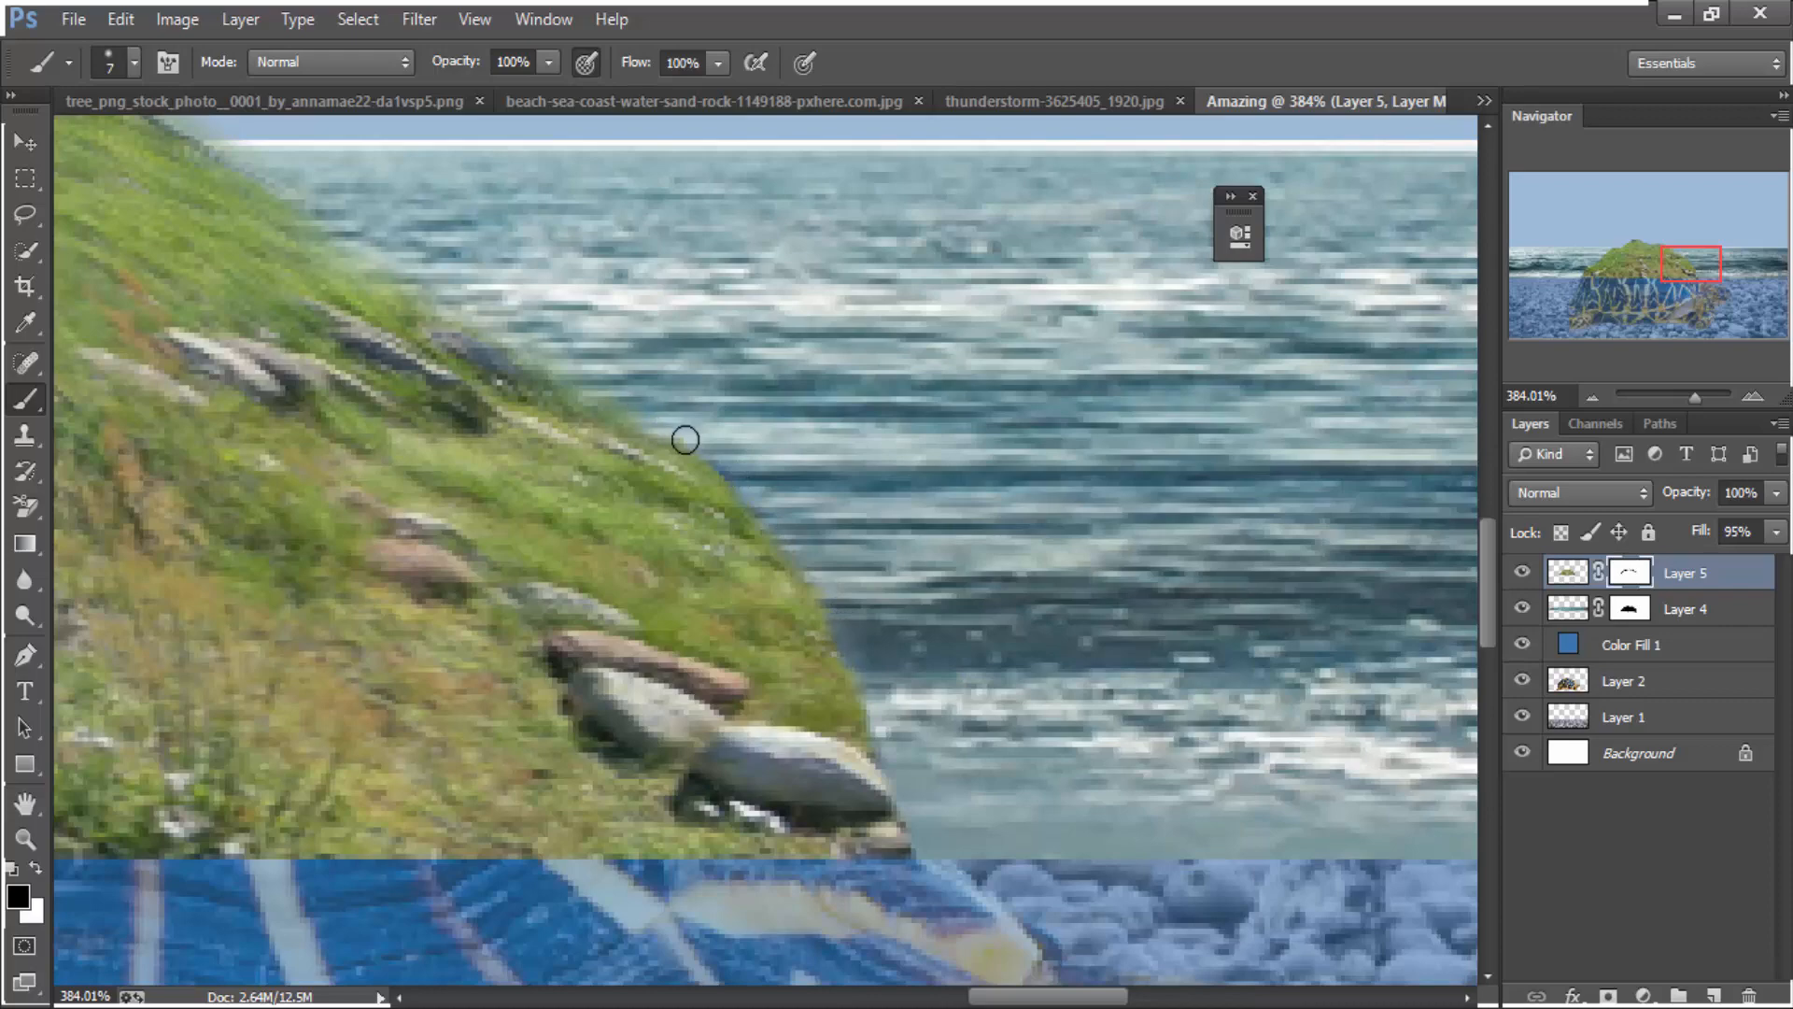
# Soften the grass's straight lower edge across the shell by painting black on its mask with a 20 px brush
pyautogui.scroll(-5, 685, 439)
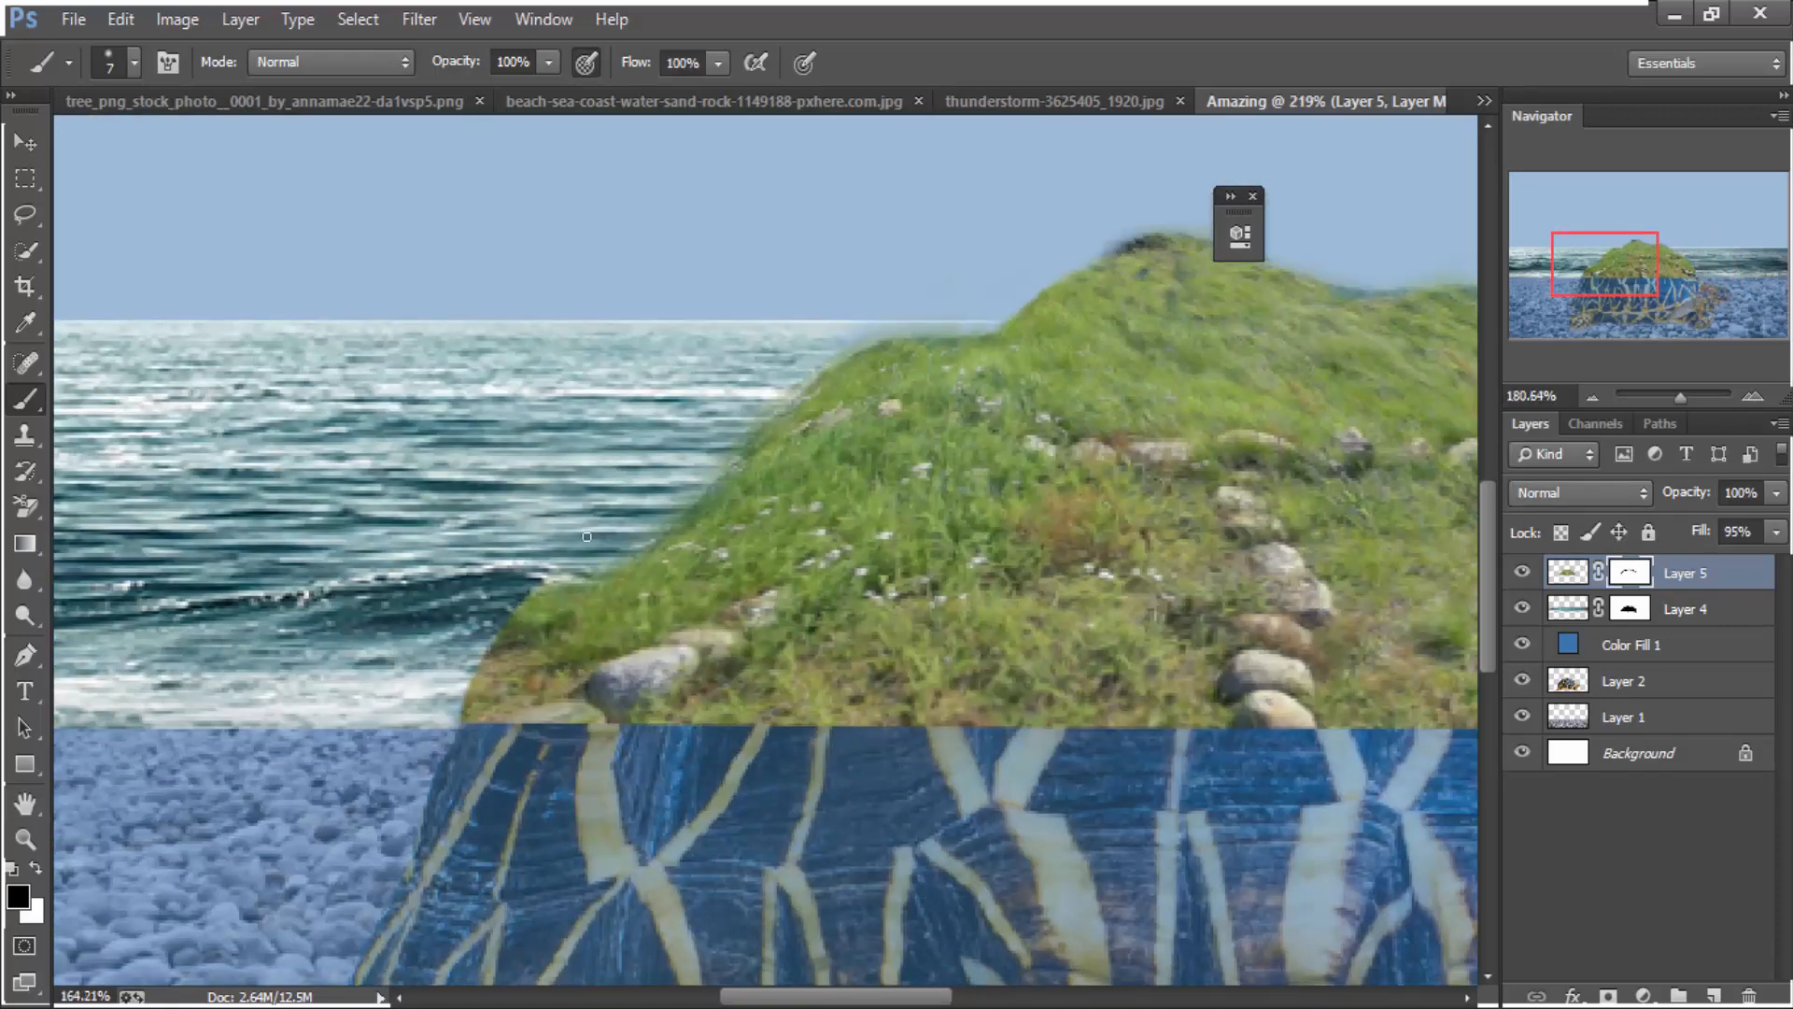
pyautogui.scroll(-6, 586, 536)
pyautogui.scroll(5, 598, 658)
pyautogui.scroll(-2, 1074, 647)
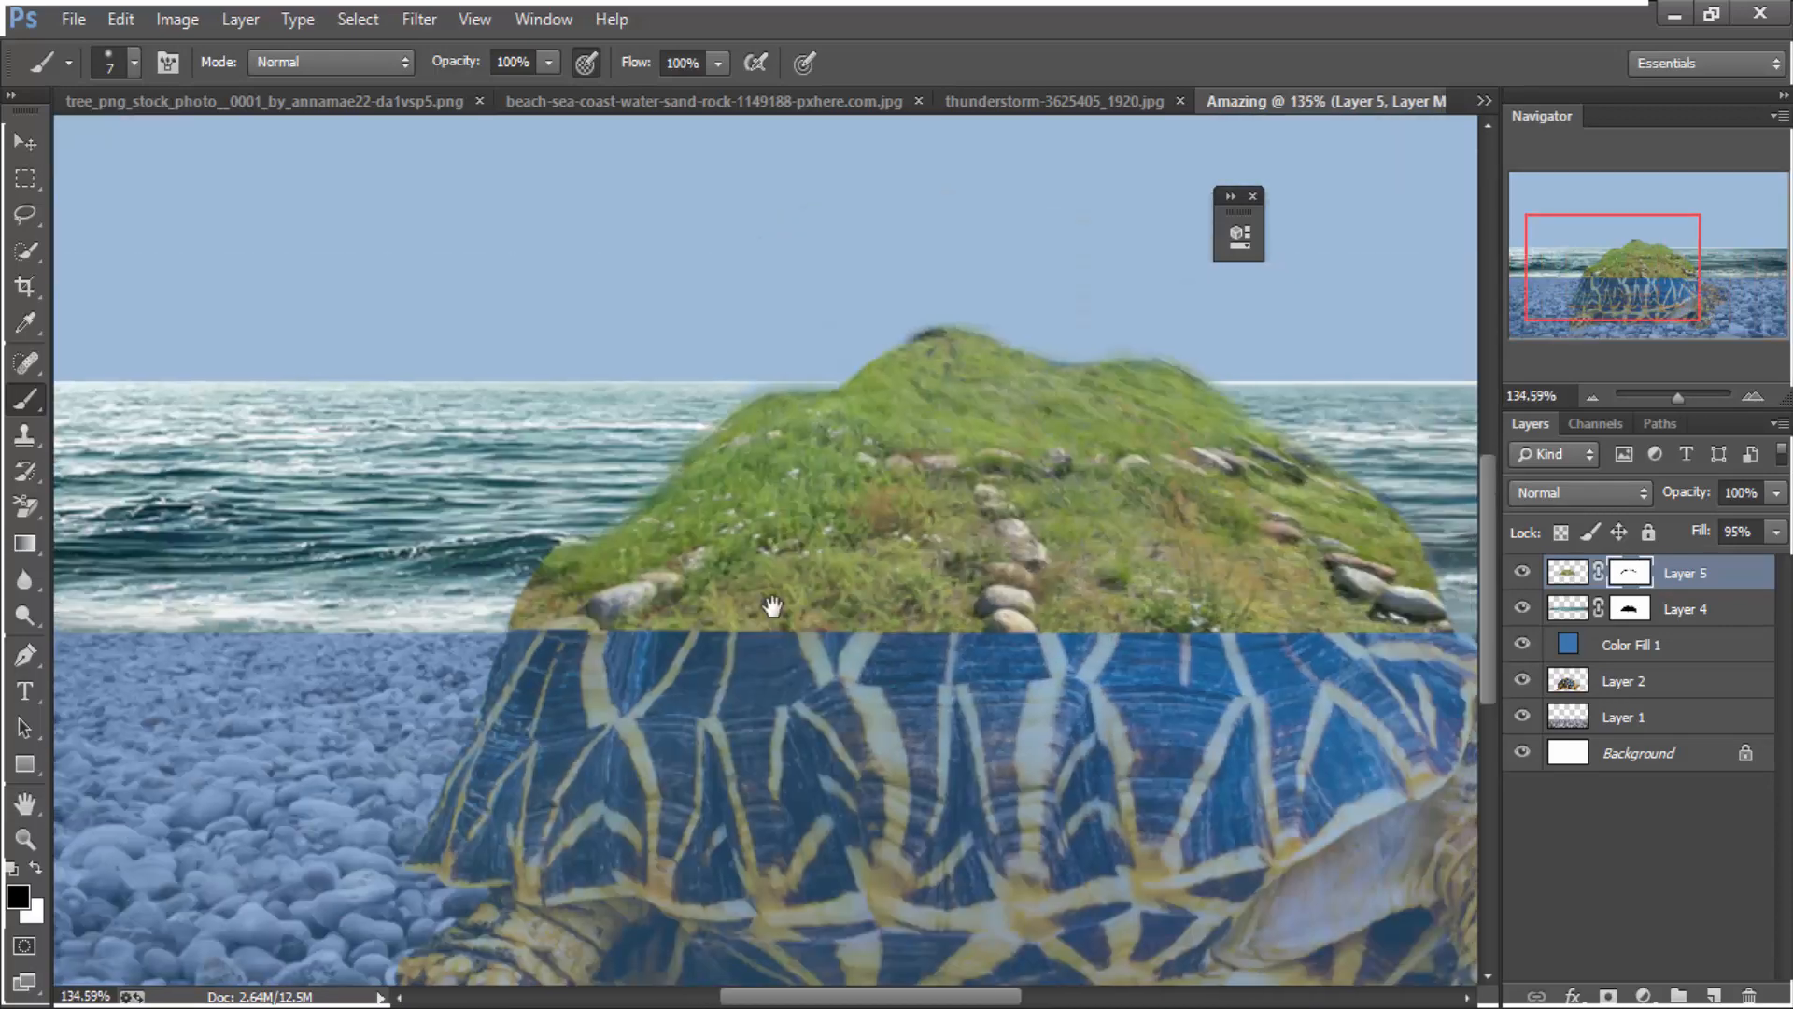
pyautogui.scroll(3, 998, 583)
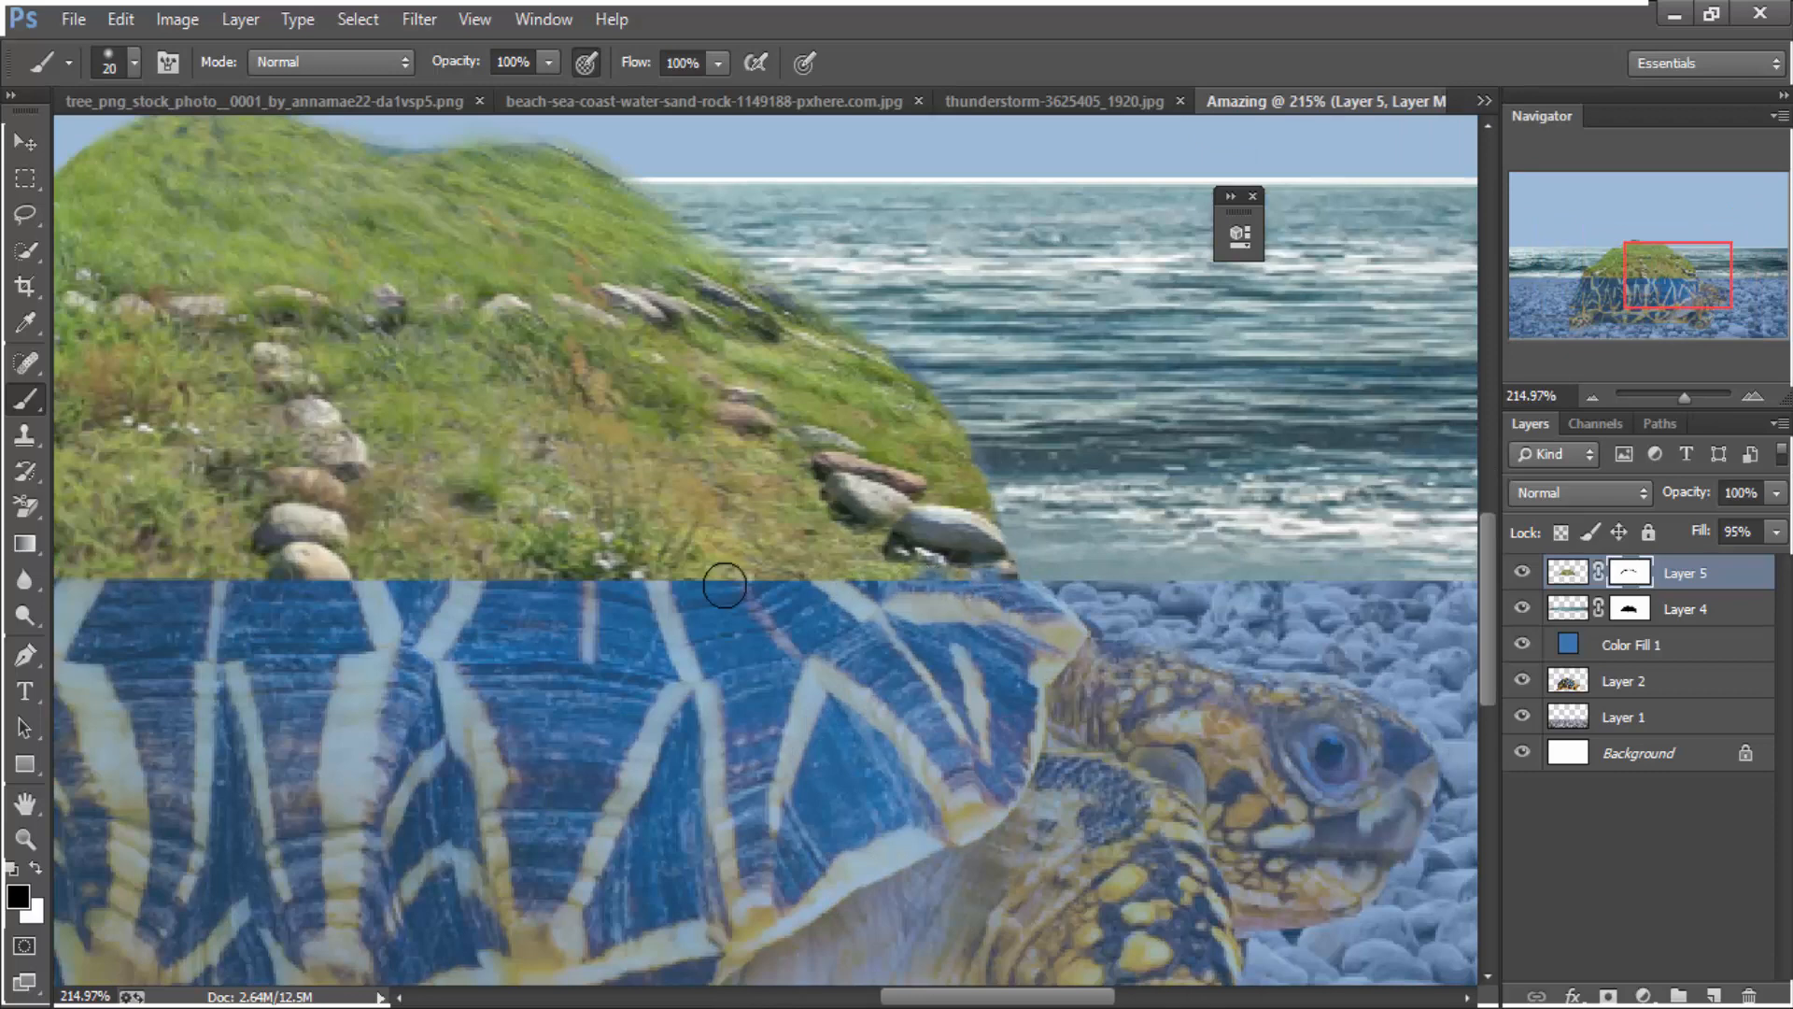
pyautogui.moveTo(725, 586)
pyautogui.mouseDown()
pyautogui.moveTo(714, 607)
pyautogui.moveTo(638, 579)
pyautogui.mouseUp()
pyautogui.moveTo(995, 625); pyautogui.dragTo(1433, 665)
pyautogui.moveTo(945, 618); pyautogui.dragTo(756, 620)
pyautogui.scroll(-2, 892, 654)
pyautogui.moveTo(901, 660); pyautogui.dragTo(1146, 658)
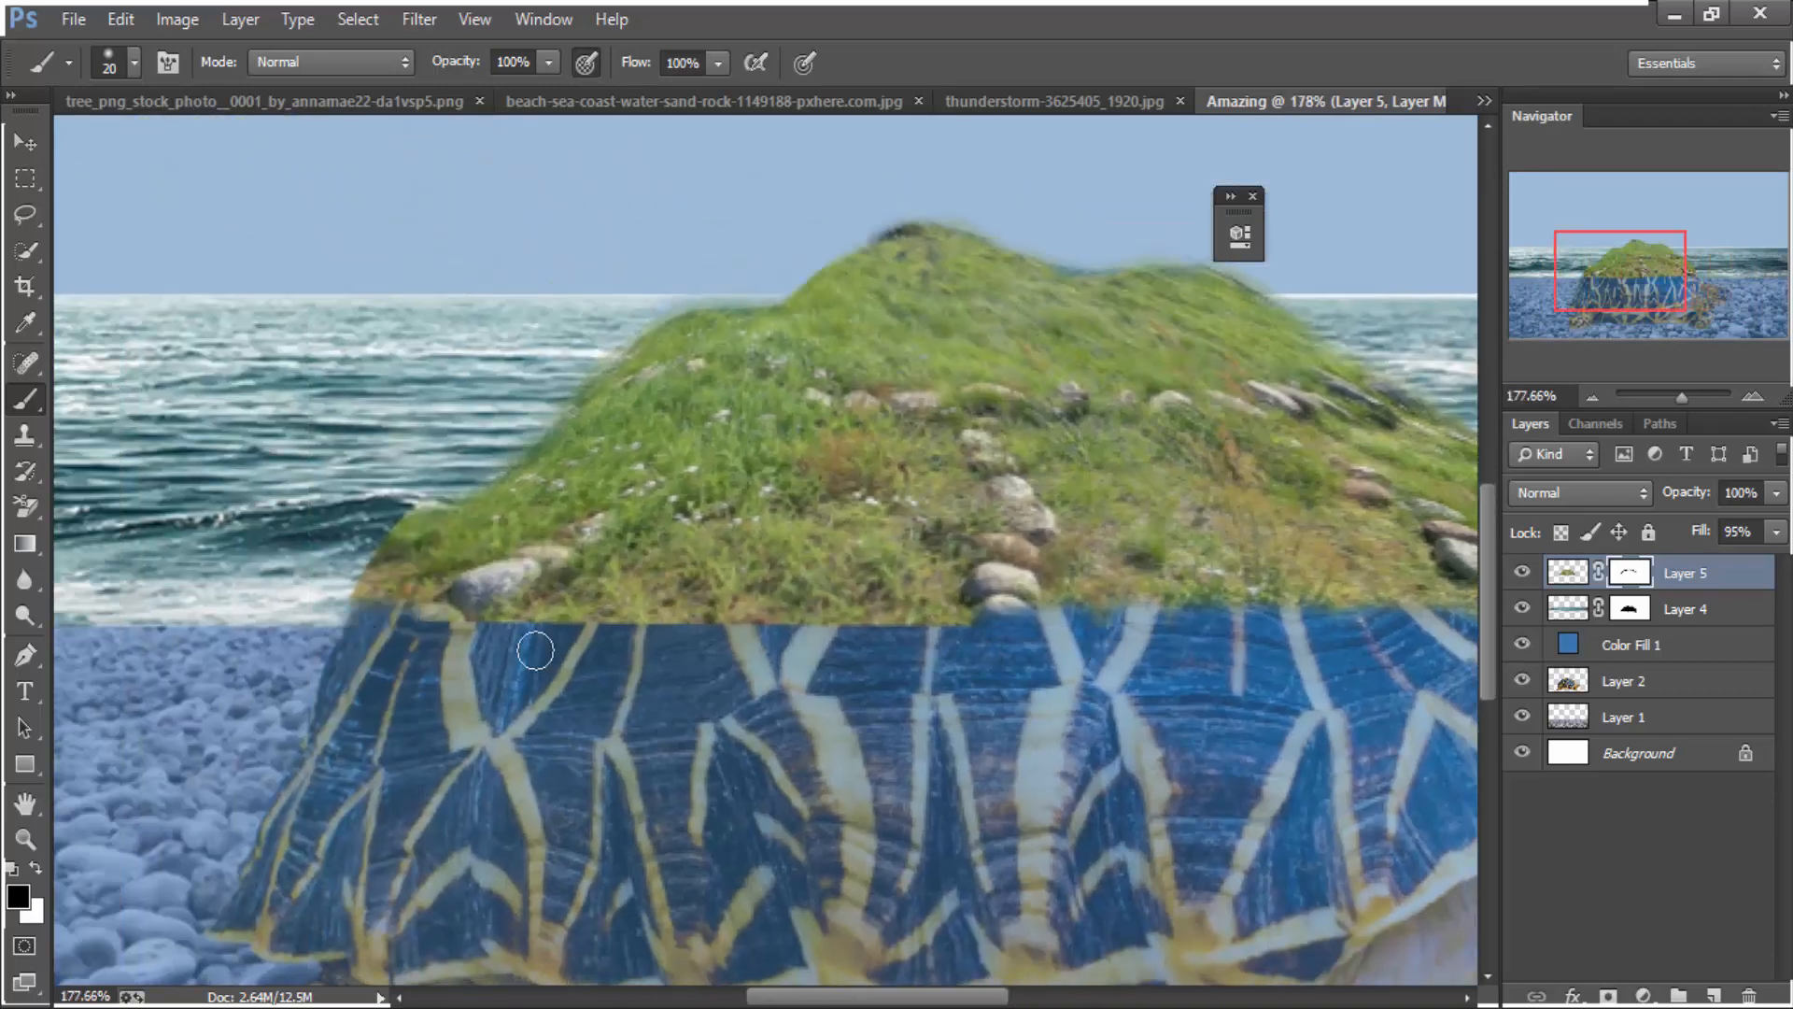
pyautogui.moveTo(535, 650); pyautogui.dragTo(665, 629)
pyautogui.scroll(-3, 892, 639)
pyautogui.moveTo(919, 642)
pyautogui.mouseDown()
pyautogui.moveTo(841, 635)
pyautogui.moveTo(1336, 642)
pyautogui.mouseUp()
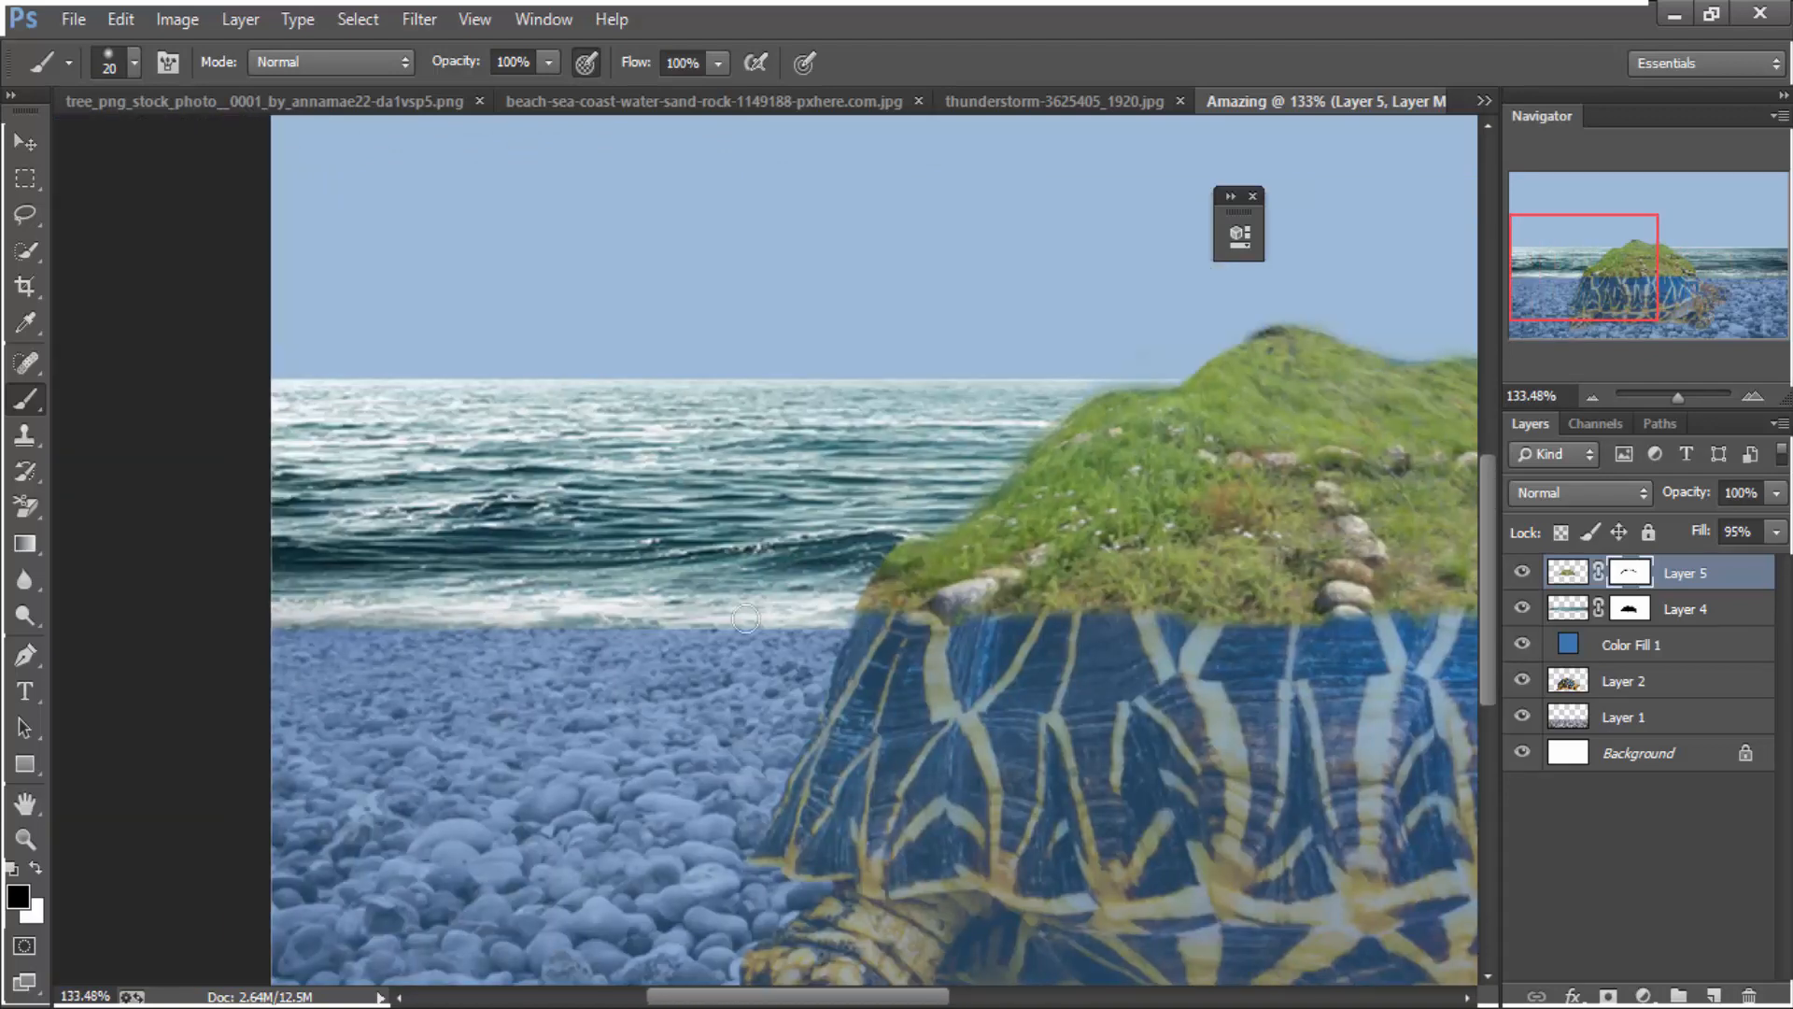
# Blend the sea's lower edge into the pebbles on both sides of the turtle by painting black on the sea layer's mask at 20 px
pyautogui.scroll(2, 724, 652)
pyautogui.hotkey('alt', '[')
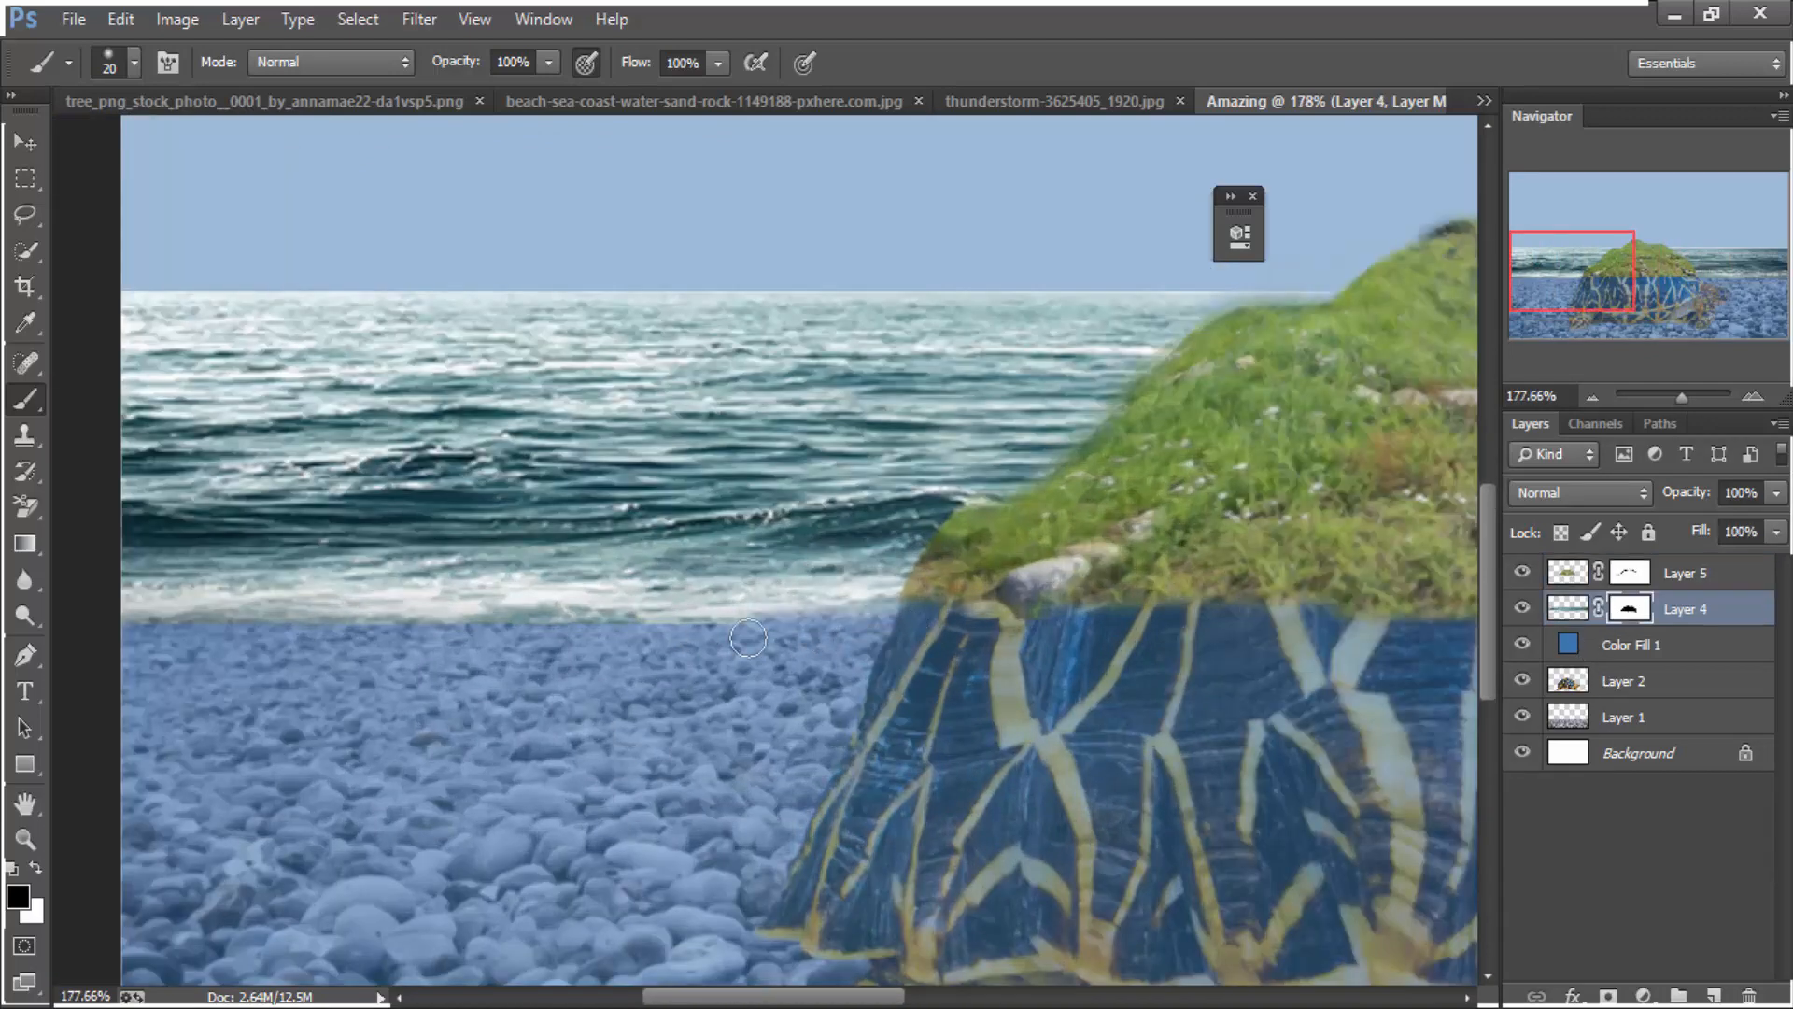
pyautogui.moveTo(748, 638)
pyautogui.mouseDown()
pyautogui.moveTo(220, 617)
pyautogui.moveTo(141, 631)
pyautogui.mouseUp()
pyautogui.scroll(-2, 189, 641)
pyautogui.moveTo(1068, 682); pyautogui.dragTo(285, 585)
pyautogui.moveTo(1153, 556); pyautogui.dragTo(779, 521)
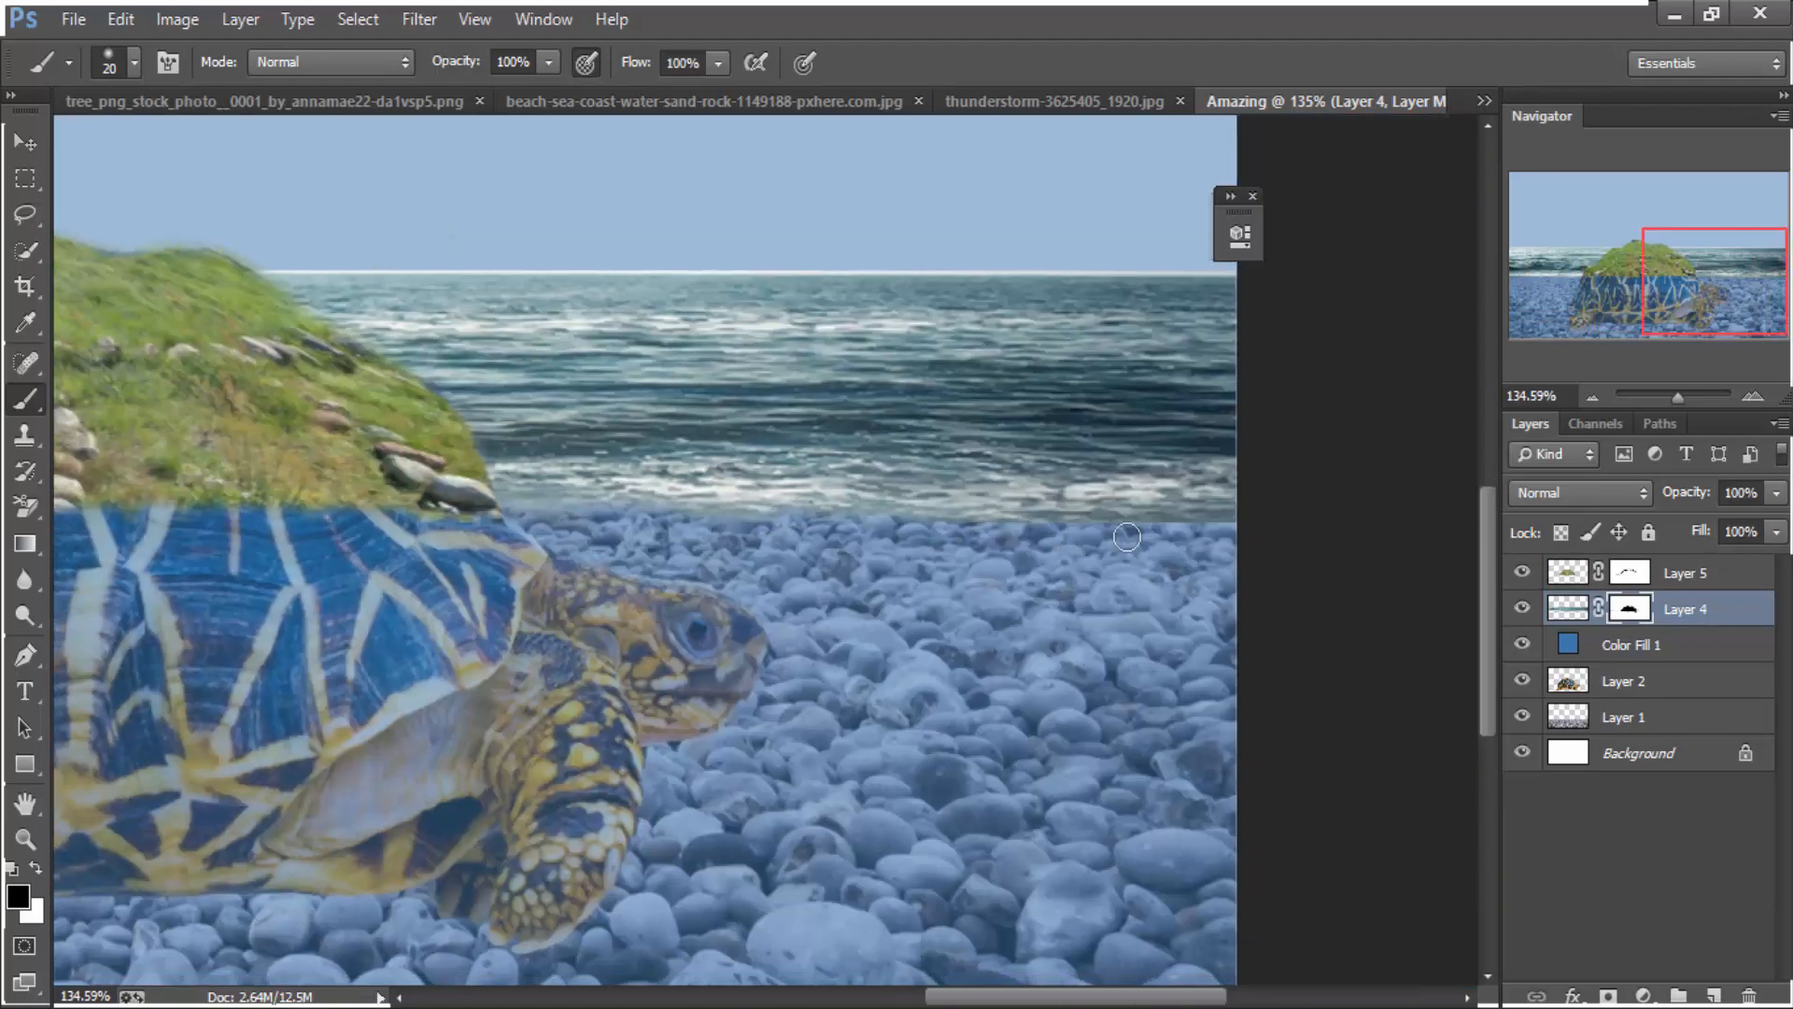
pyautogui.scroll(-4, 726, 516)
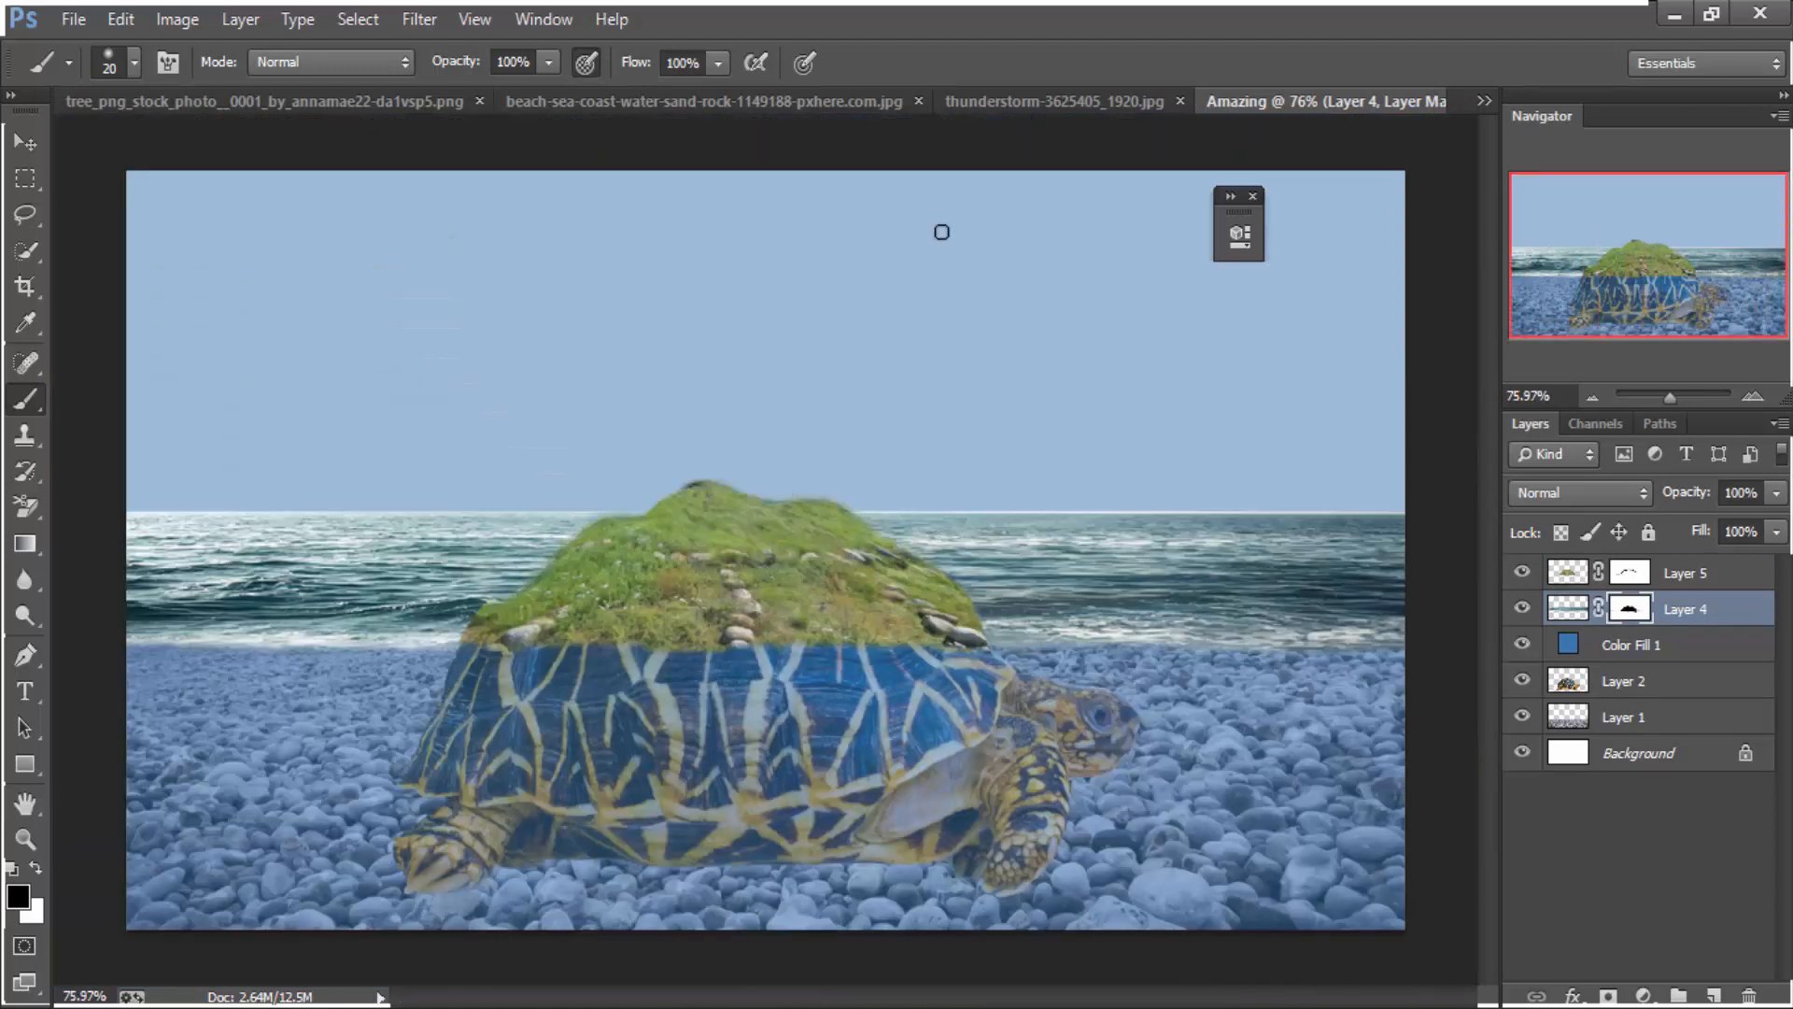
# Apply the Camera Raw Filter to the grass layer with Tint -50, Vibrance +58 and Saturation +56
pyautogui.click(1569, 577)
pyautogui.click(419, 18)
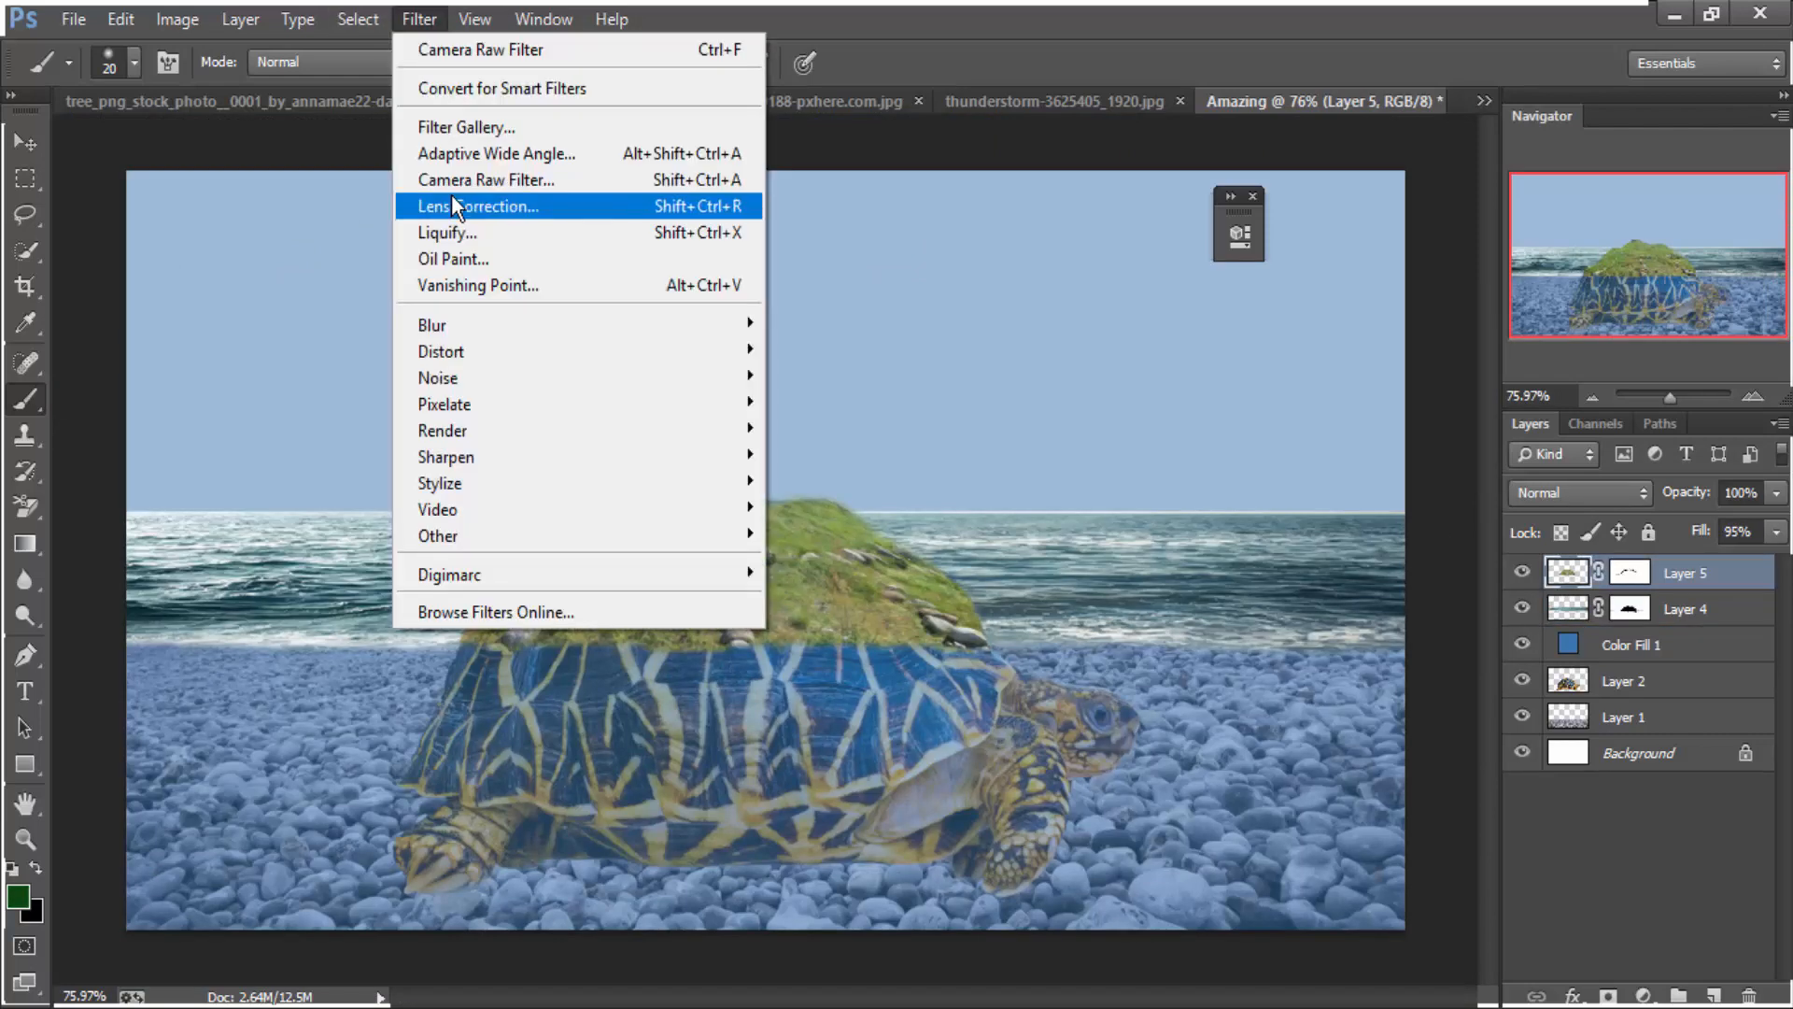
pyautogui.press('Escape')
pyautogui.hotkey('ctrl', 'shift', 'a')
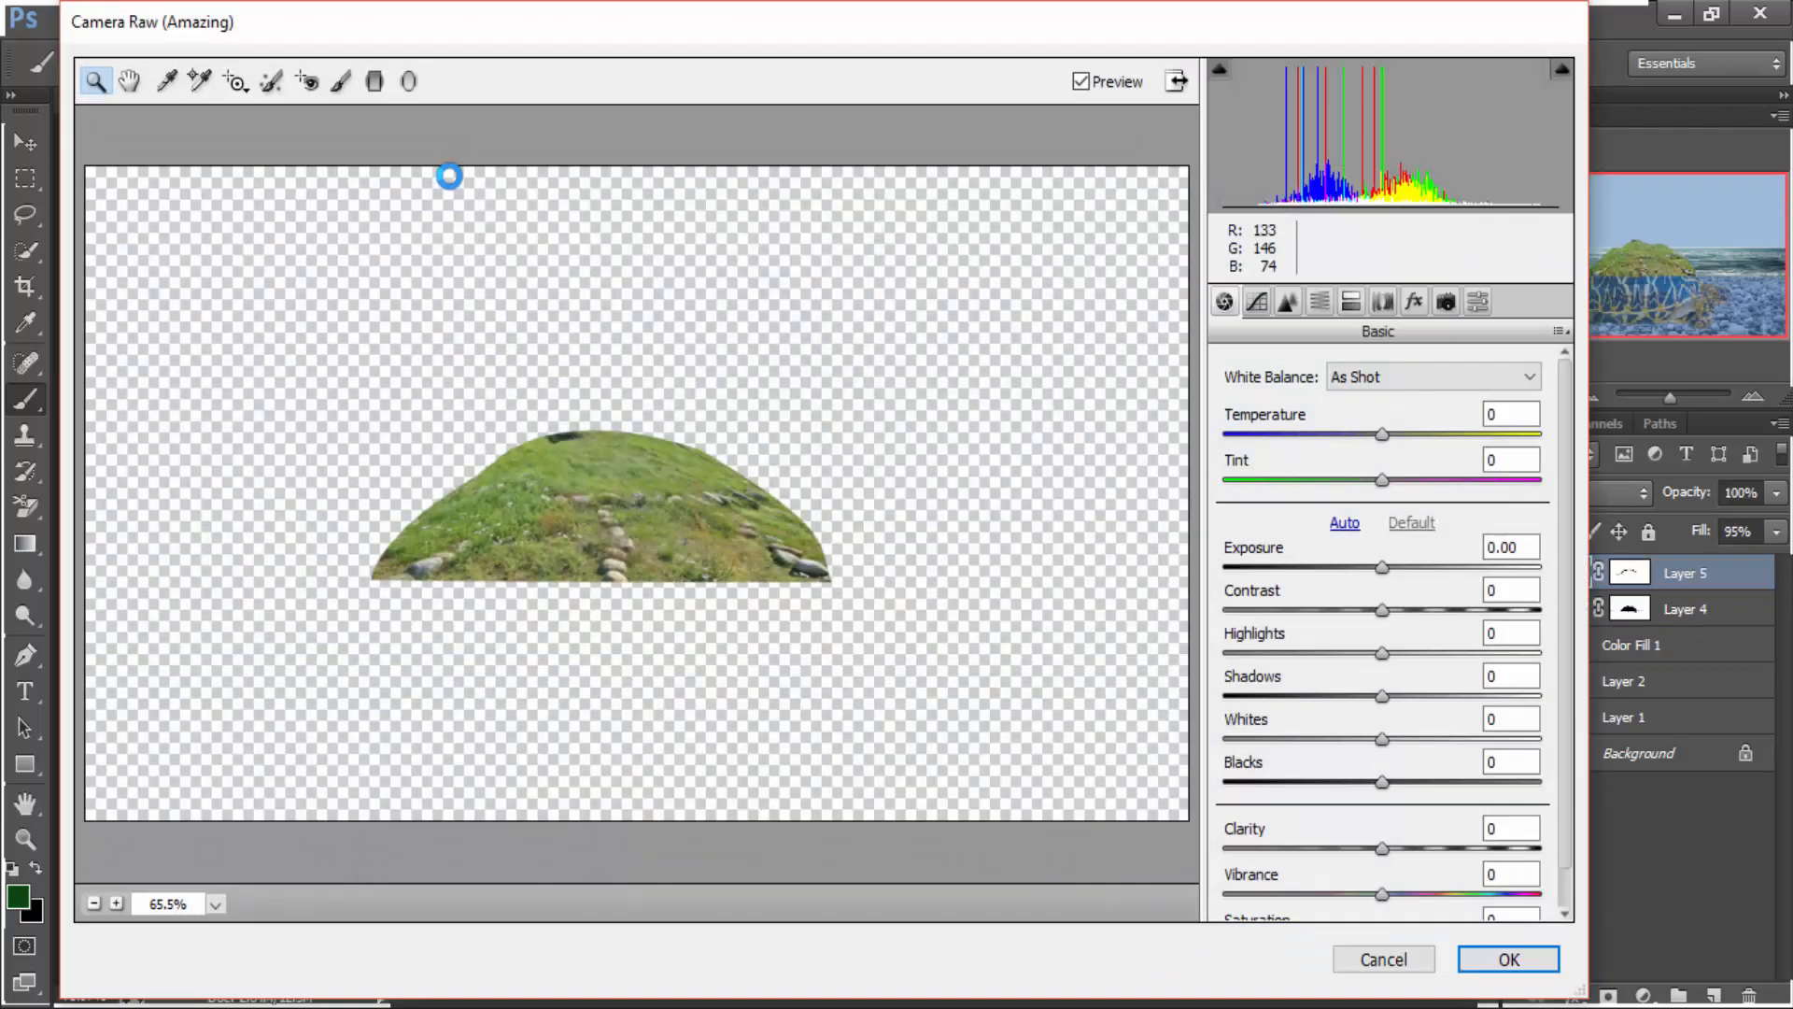
pyautogui.moveTo(1382, 480); pyautogui.dragTo(1303, 480)
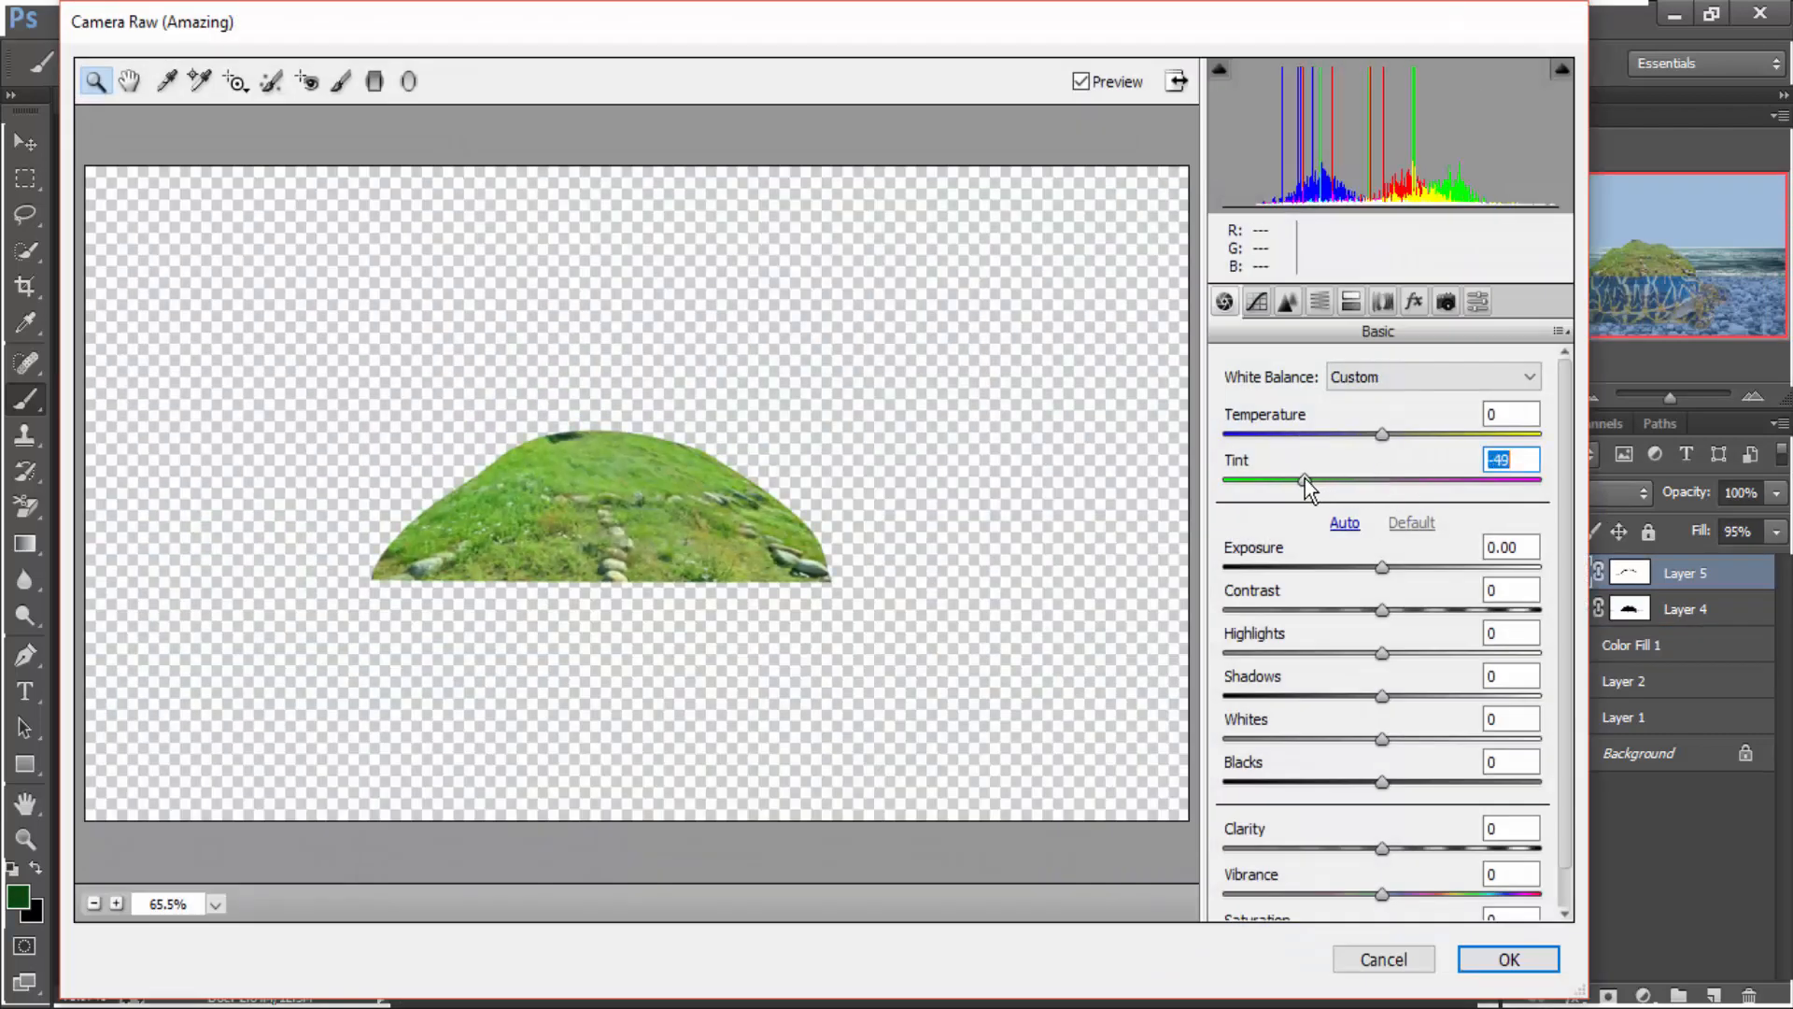
pyautogui.scroll(-1, 1394, 731)
pyautogui.moveTo(1387, 856); pyautogui.dragTo(1475, 861)
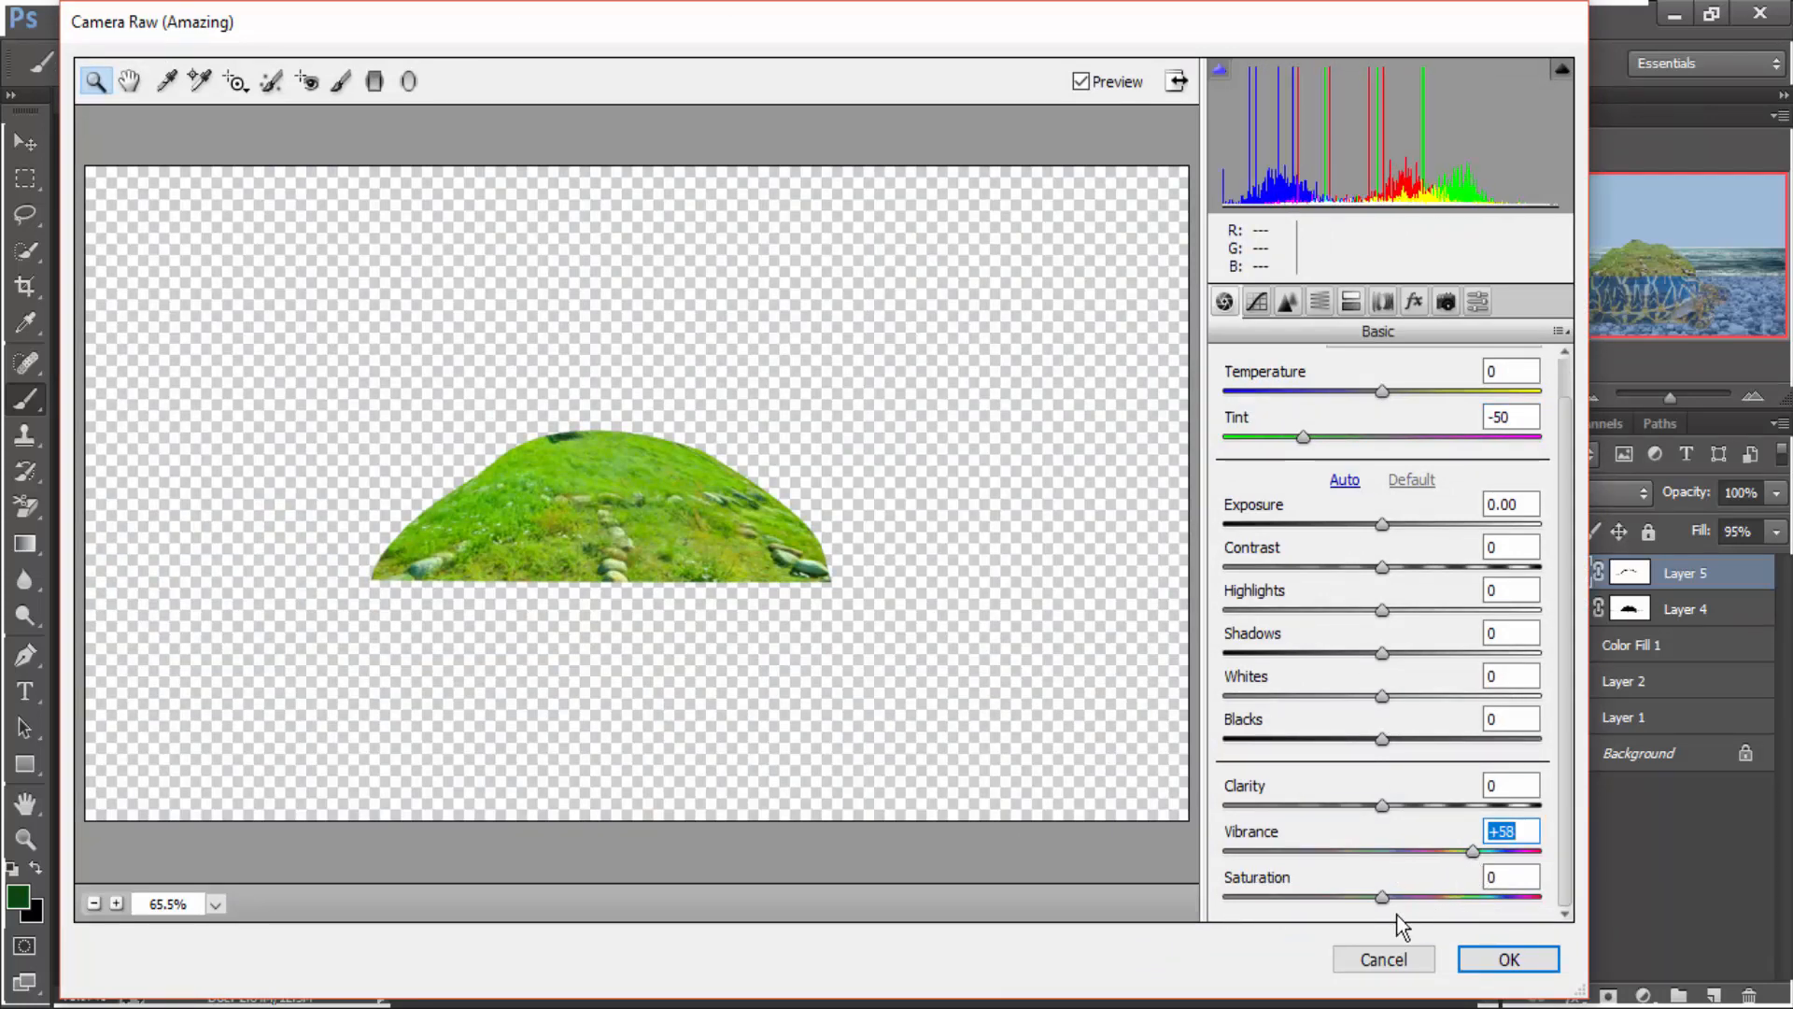
pyautogui.moveTo(1382, 896); pyautogui.dragTo(1472, 897)
pyautogui.click(1494, 957)
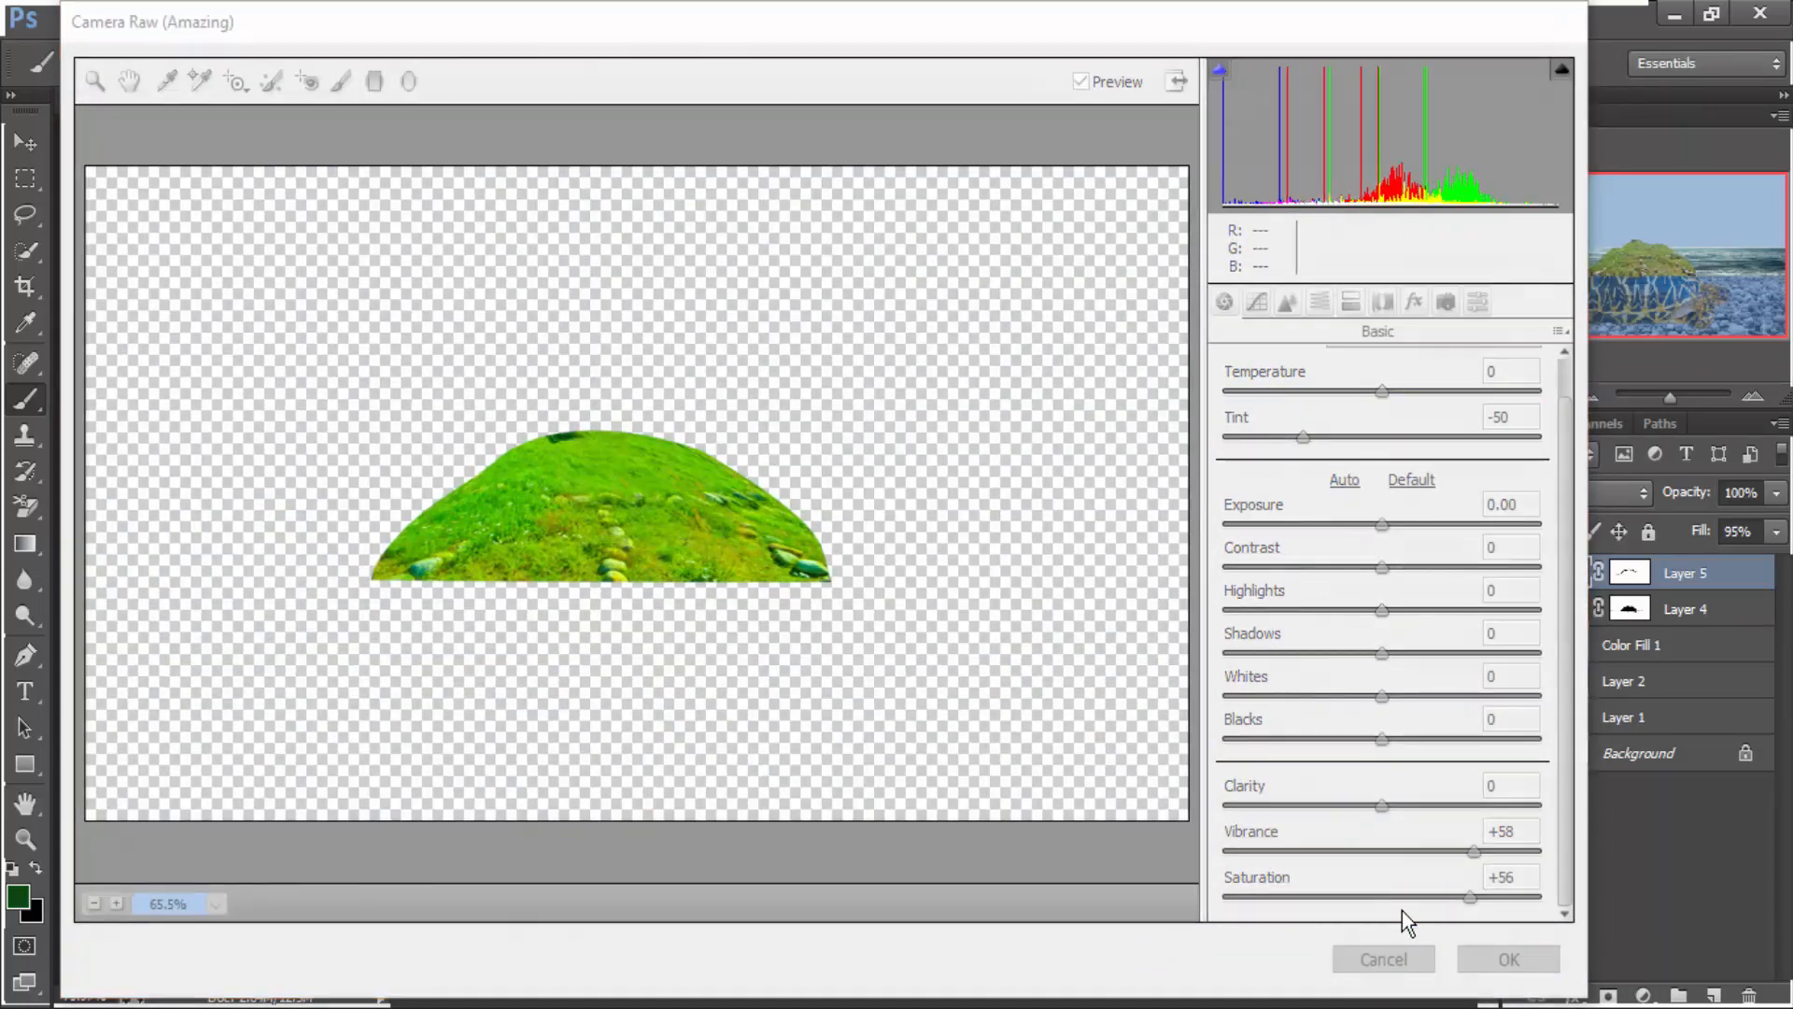
pyautogui.scroll(-3, 703, 715)
pyautogui.scroll(7, 891, 722)
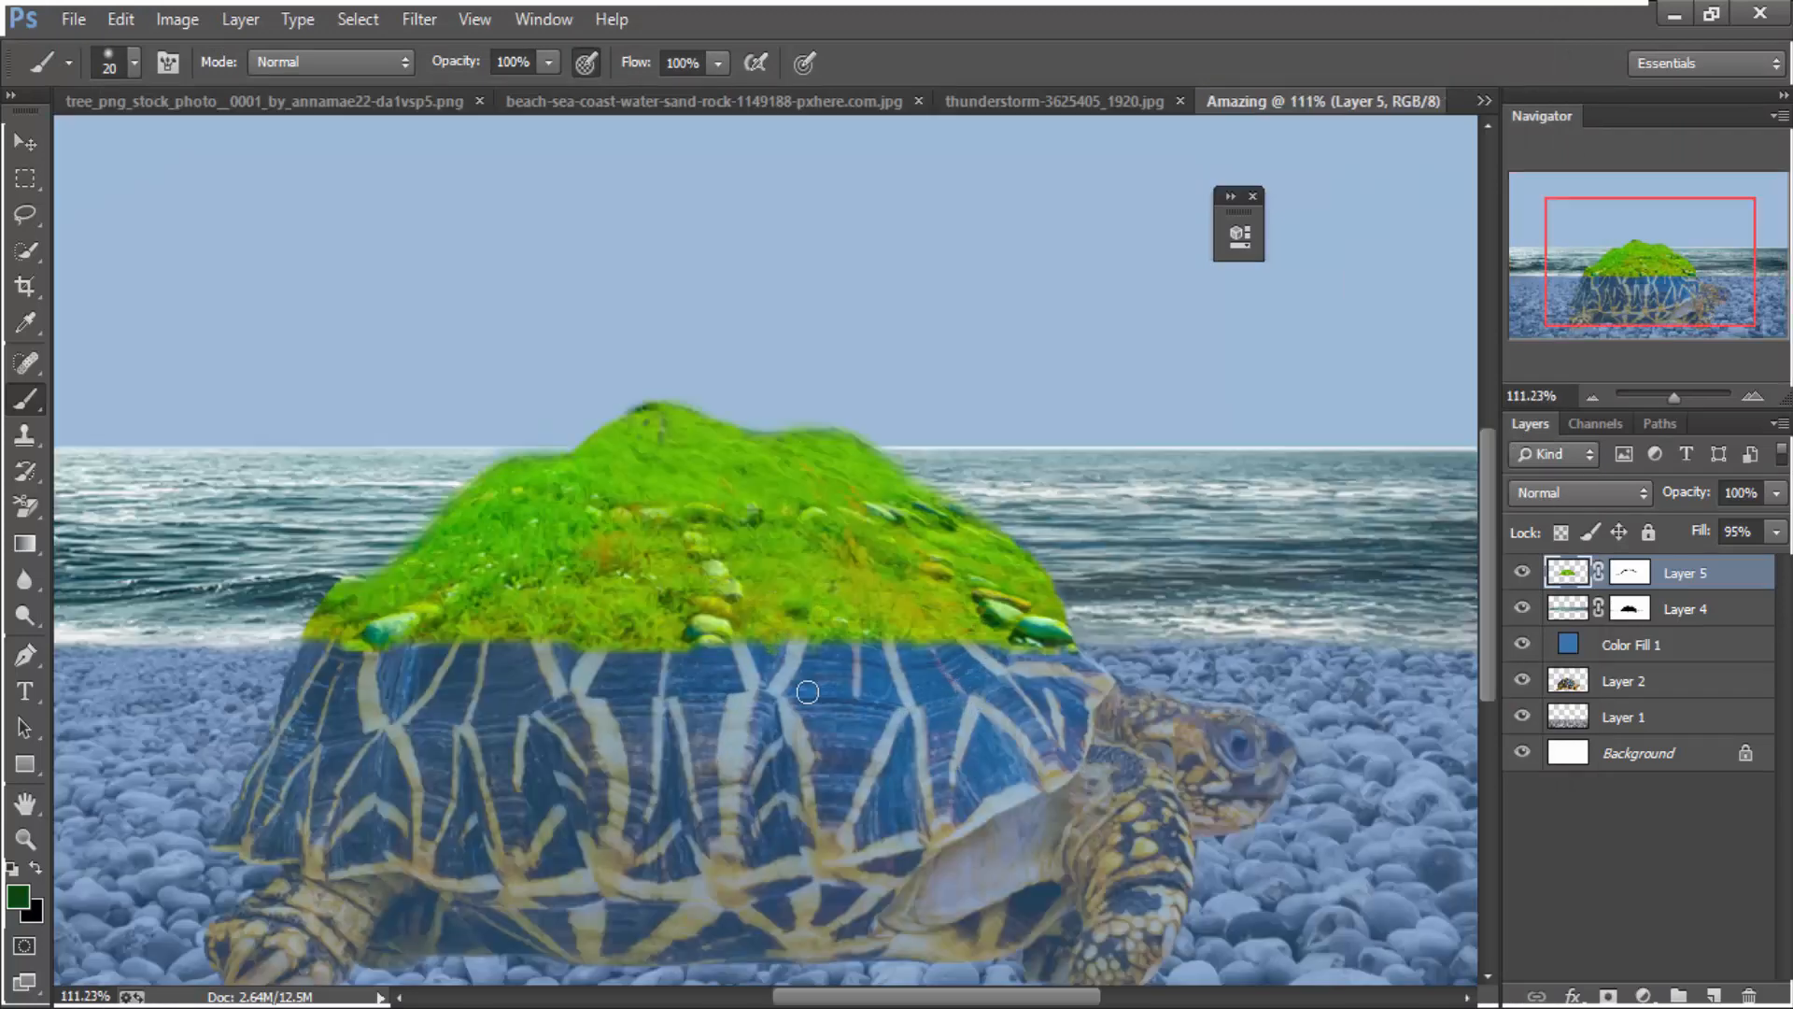
pyautogui.scroll(-1, 808, 691)
# Copy the tree from the tree_png_stock_photo document into the Amazing document as the top layer
pyautogui.click(1483, 100)
pyautogui.click(1012, 186)
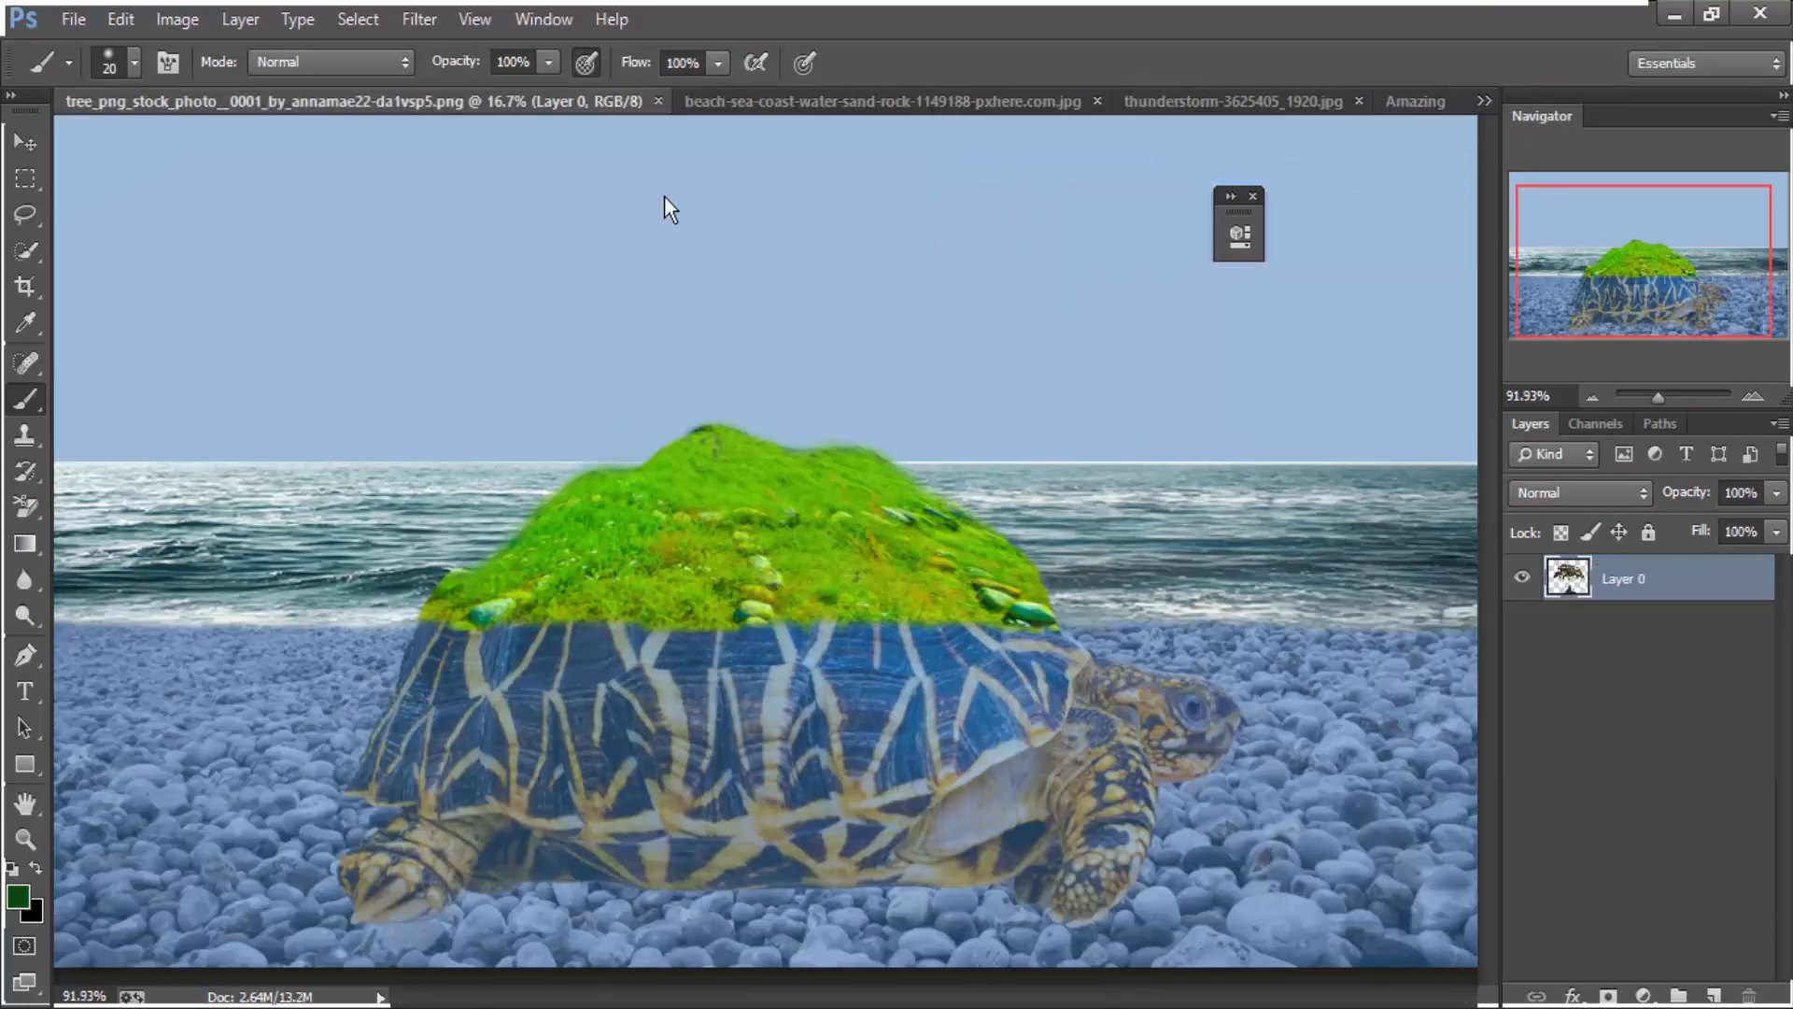
pyautogui.press('v')
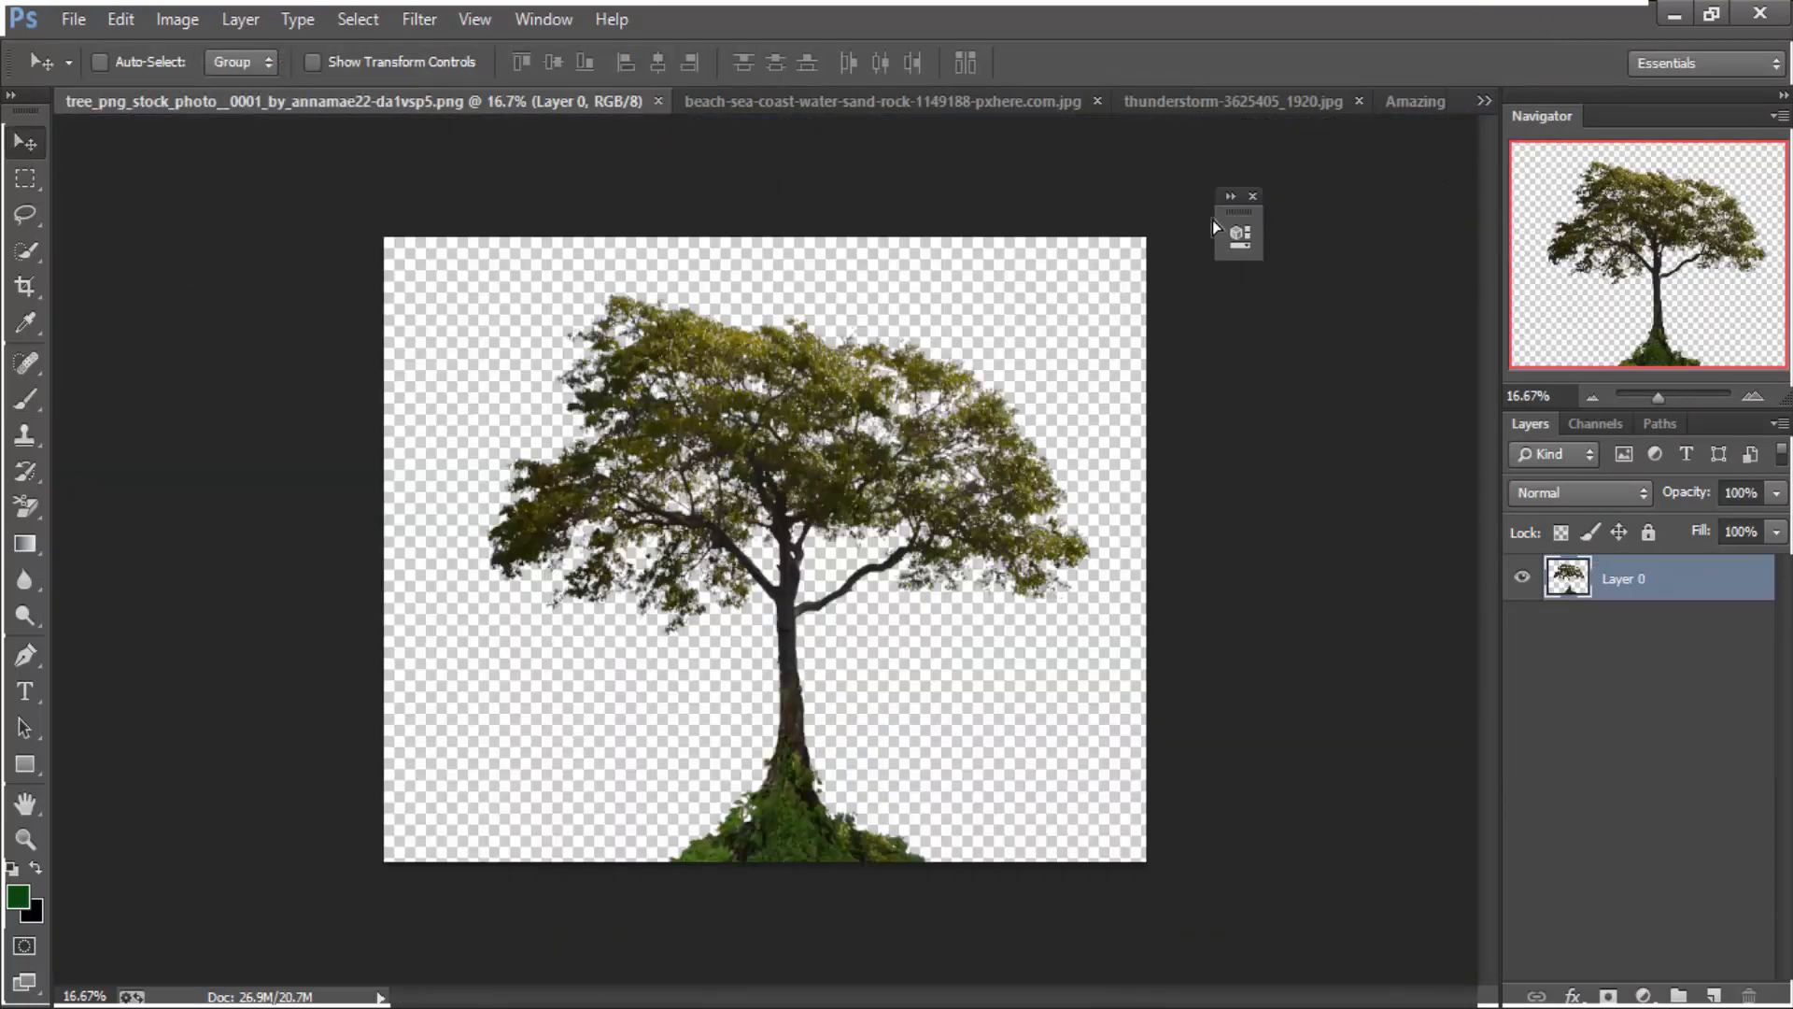
pyautogui.moveTo(1212, 220); pyautogui.dragTo(754, 519)
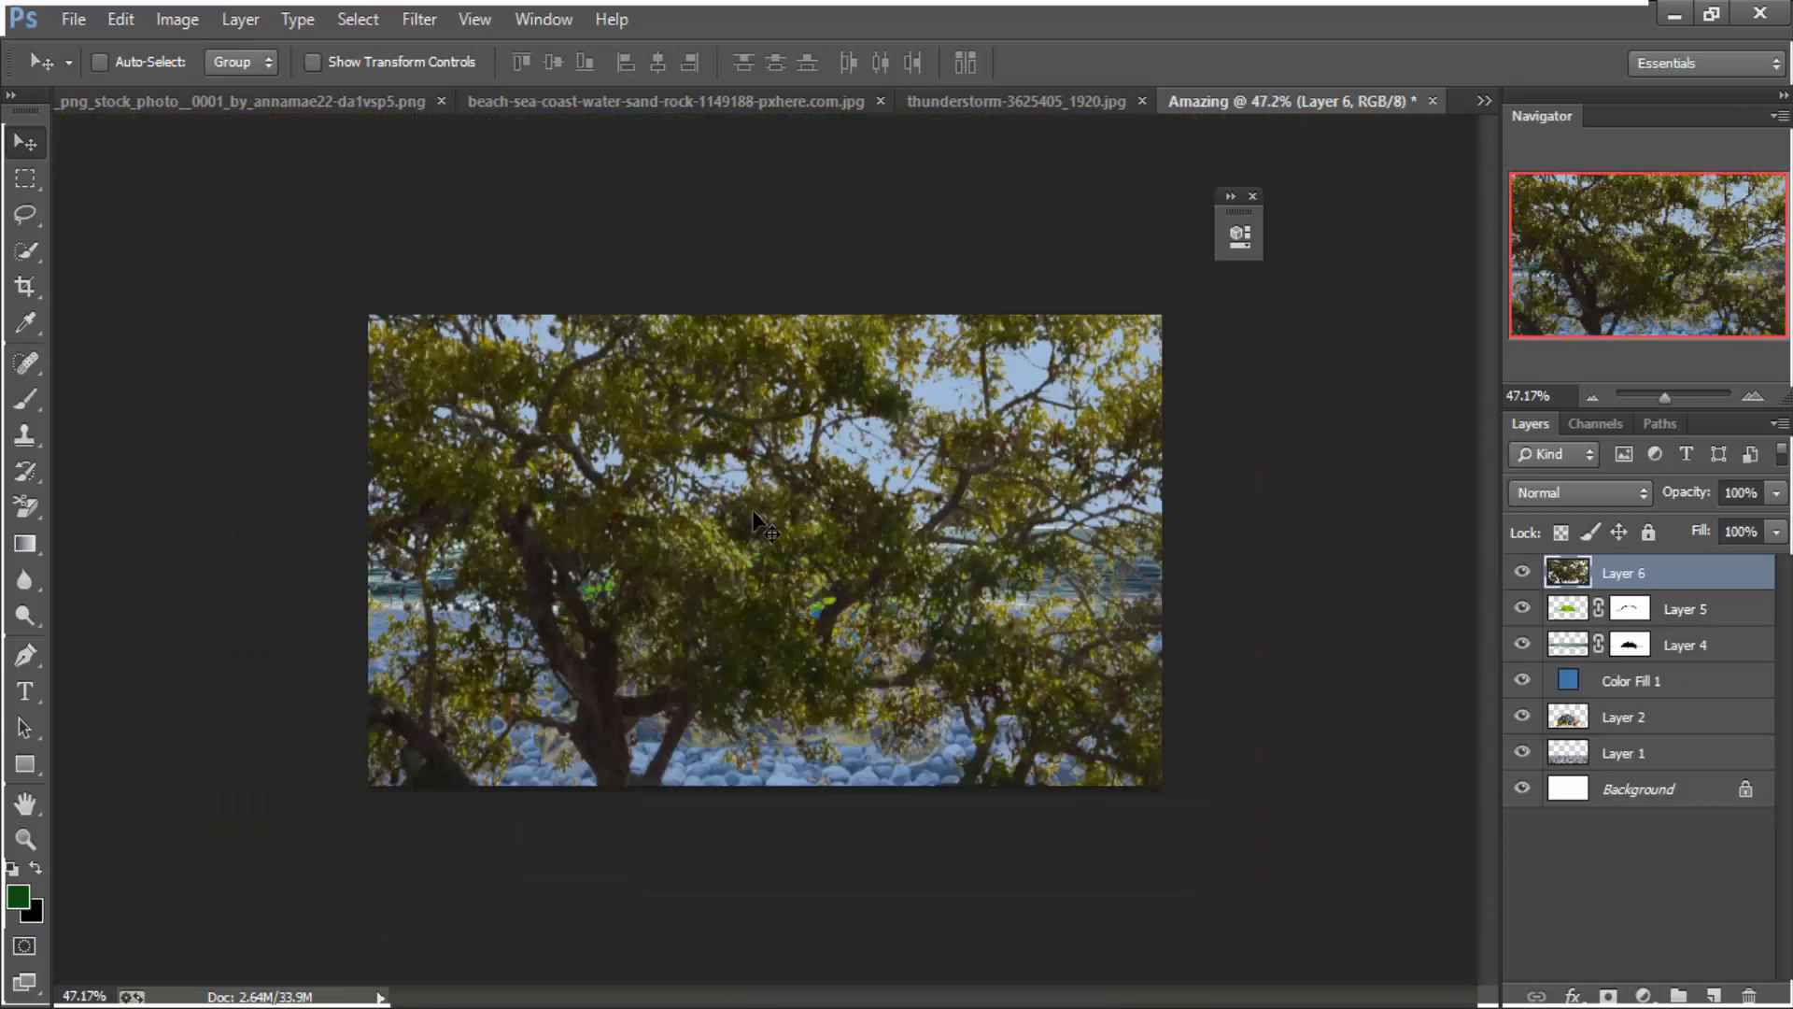
# Scale the tree down with Free Transform and stand it on the grass just left of the hill's peak
pyautogui.scroll(-2, 763, 523)
pyautogui.hotkey('ctrl', 't')
pyautogui.scroll(-3, 418, 465)
pyautogui.moveTo(374, 353); pyautogui.dragTo(618, 592)
pyautogui.moveTo(719, 617); pyautogui.dragTo(749, 513)
pyautogui.scroll(9, 749, 514)
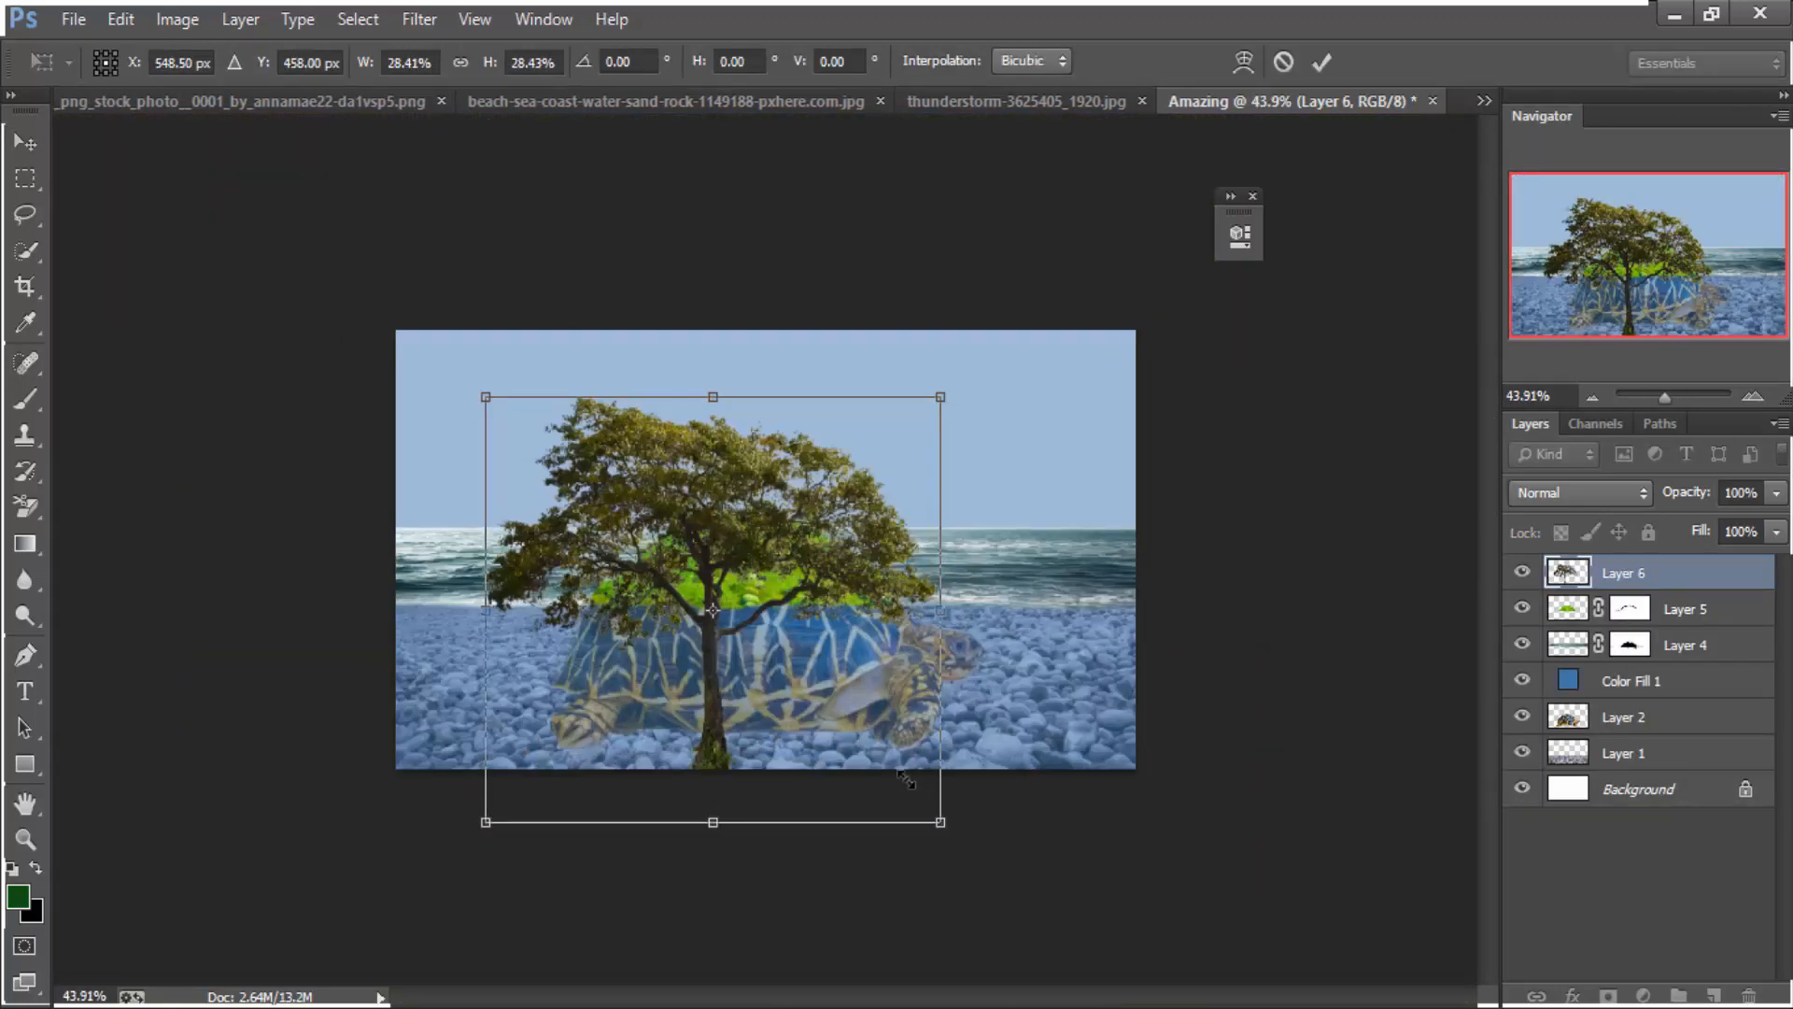
pyautogui.moveTo(905, 779); pyautogui.dragTo(820, 709)
pyautogui.moveTo(712, 609); pyautogui.dragTo(652, 549)
pyautogui.scroll(10, 731, 506)
pyautogui.scroll(-3, 732, 506)
pyautogui.scroll(3, 710, 514)
pyautogui.scroll(5, 648, 493)
pyautogui.scroll(-6, 648, 492)
pyautogui.scroll(3, 653, 505)
pyautogui.press('Return')
pyautogui.scroll(-2, 653, 549)
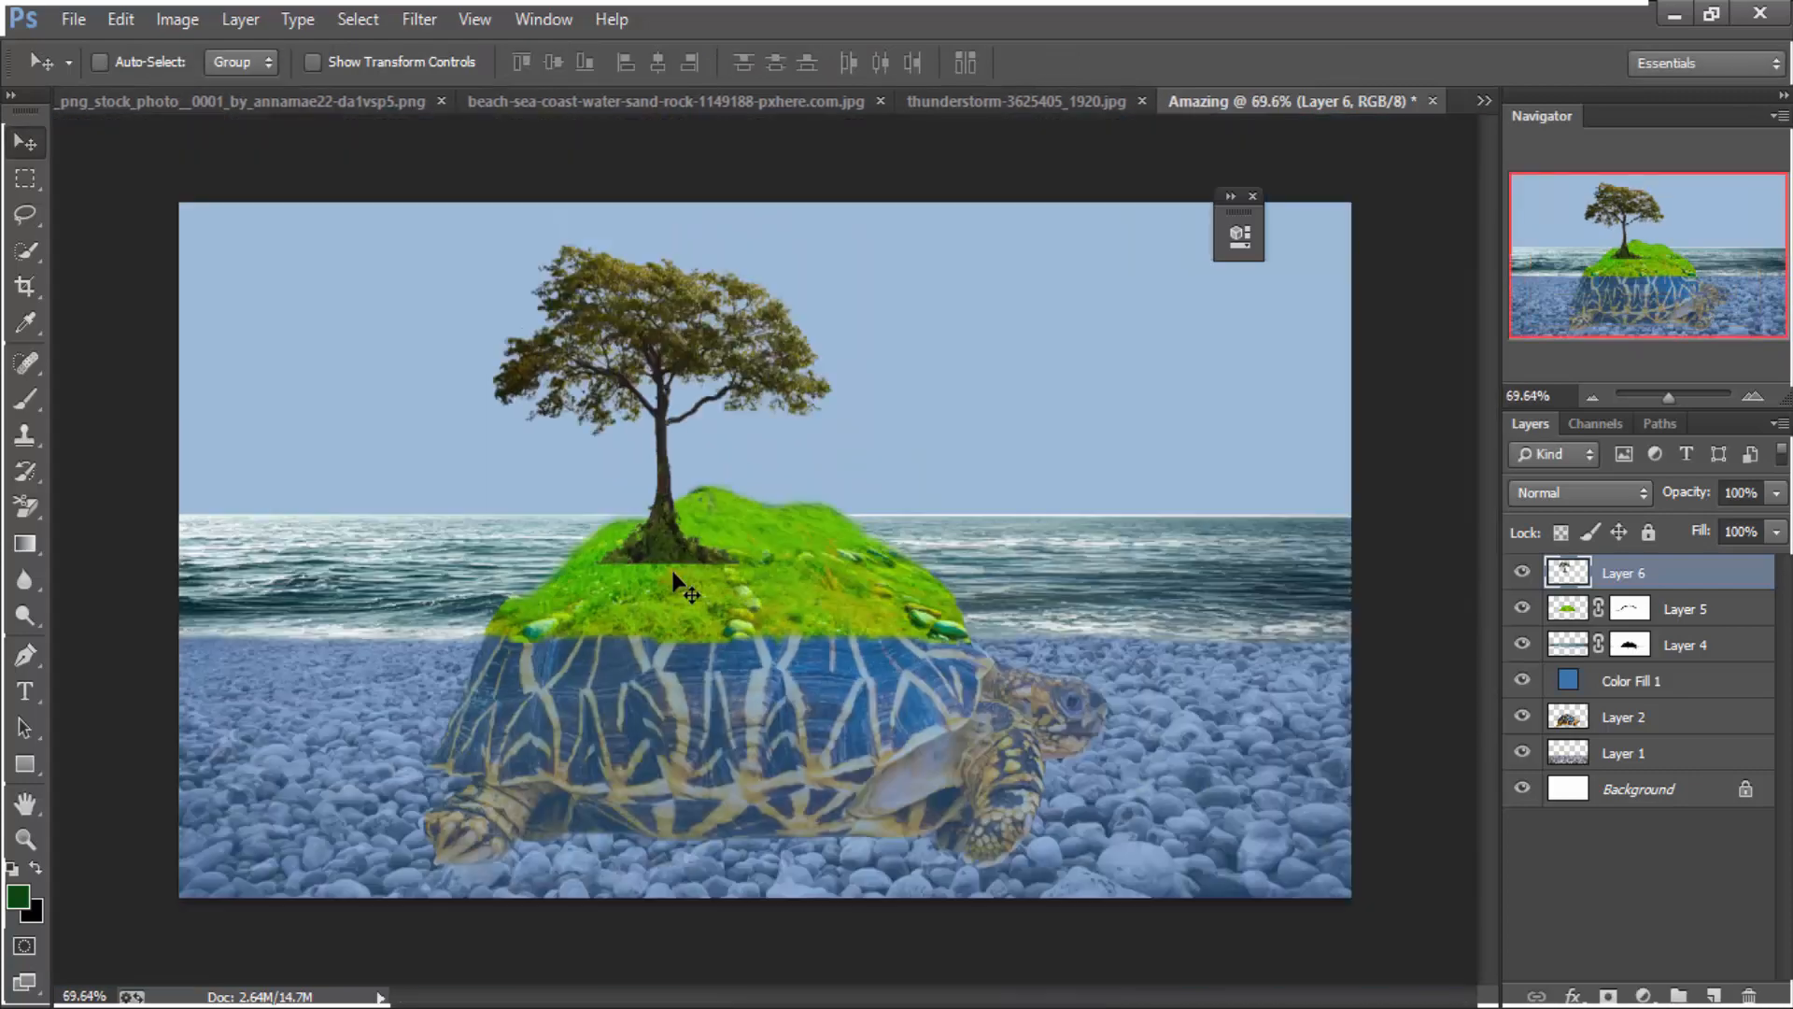
pyautogui.scroll(3, 680, 579)
pyautogui.scroll(-3, 738, 581)
pyautogui.scroll(3, 752, 583)
pyautogui.scroll(-2, 1214, 621)
# In cold_10_by_faestock-d6mj026.jpg, load Path 1 as a selection and copy the woman and bench onto a new layer
pyautogui.click(1484, 100)
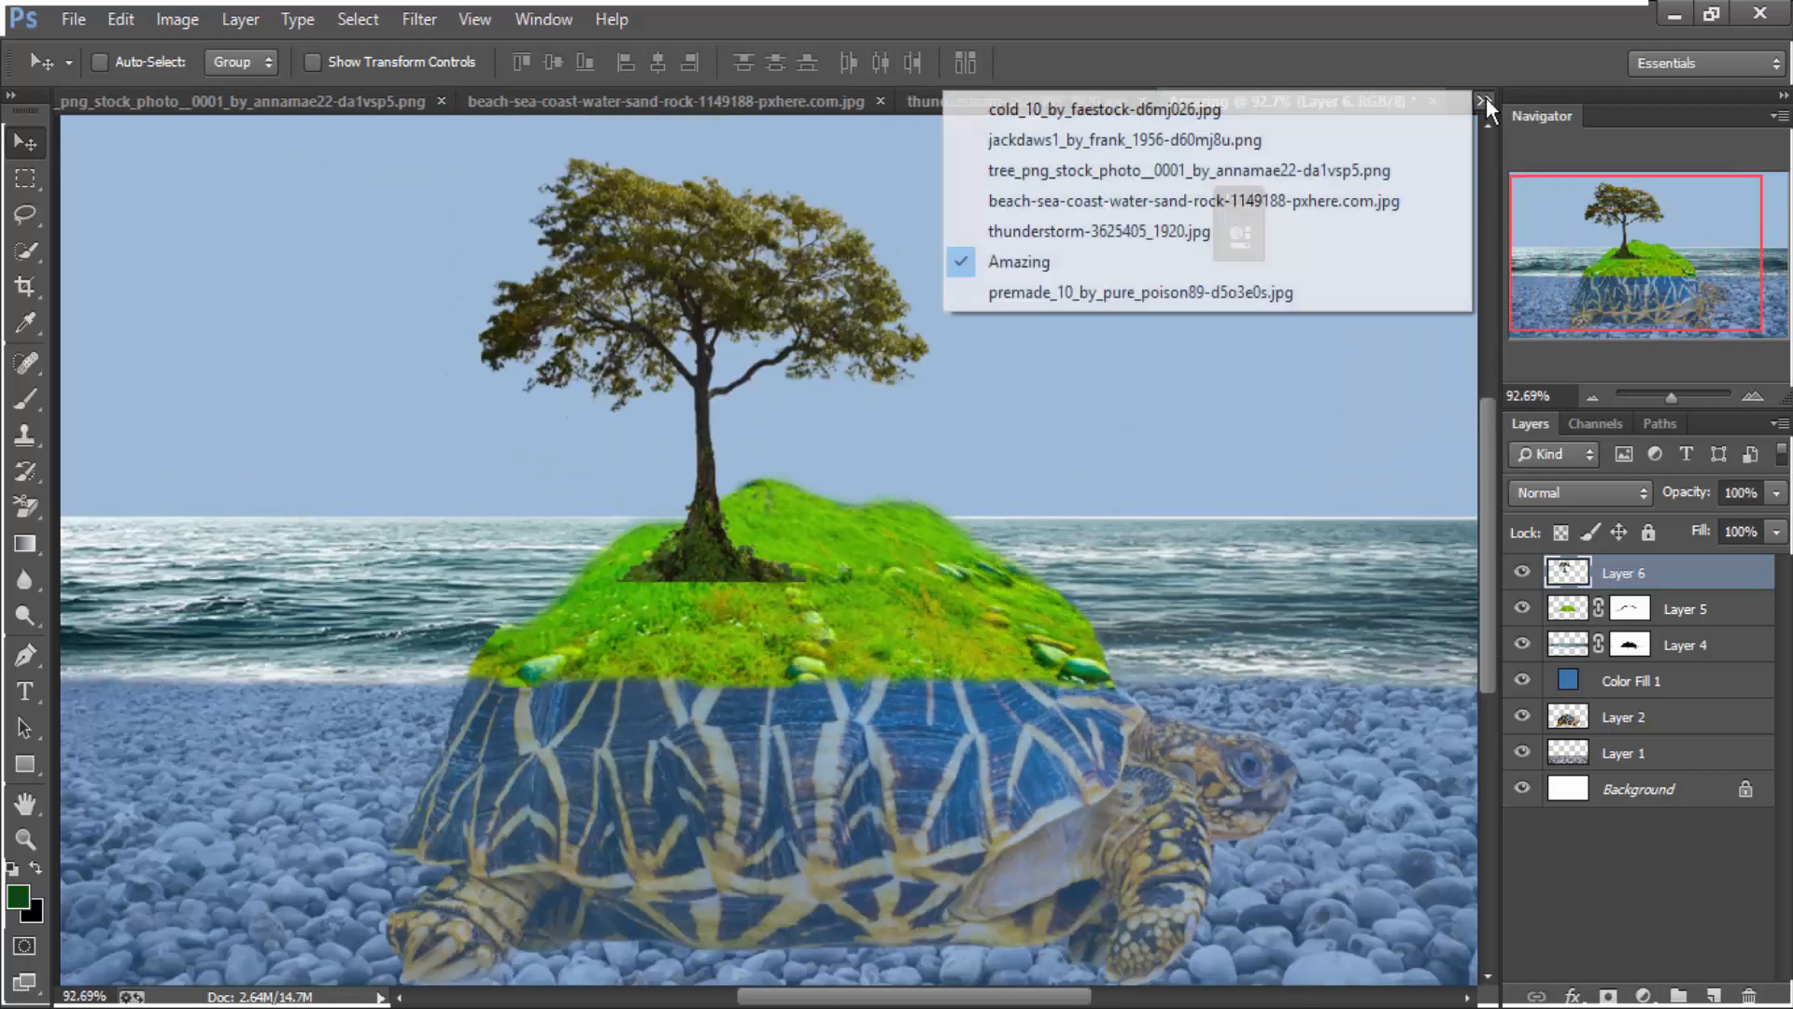
pyautogui.click(1018, 110)
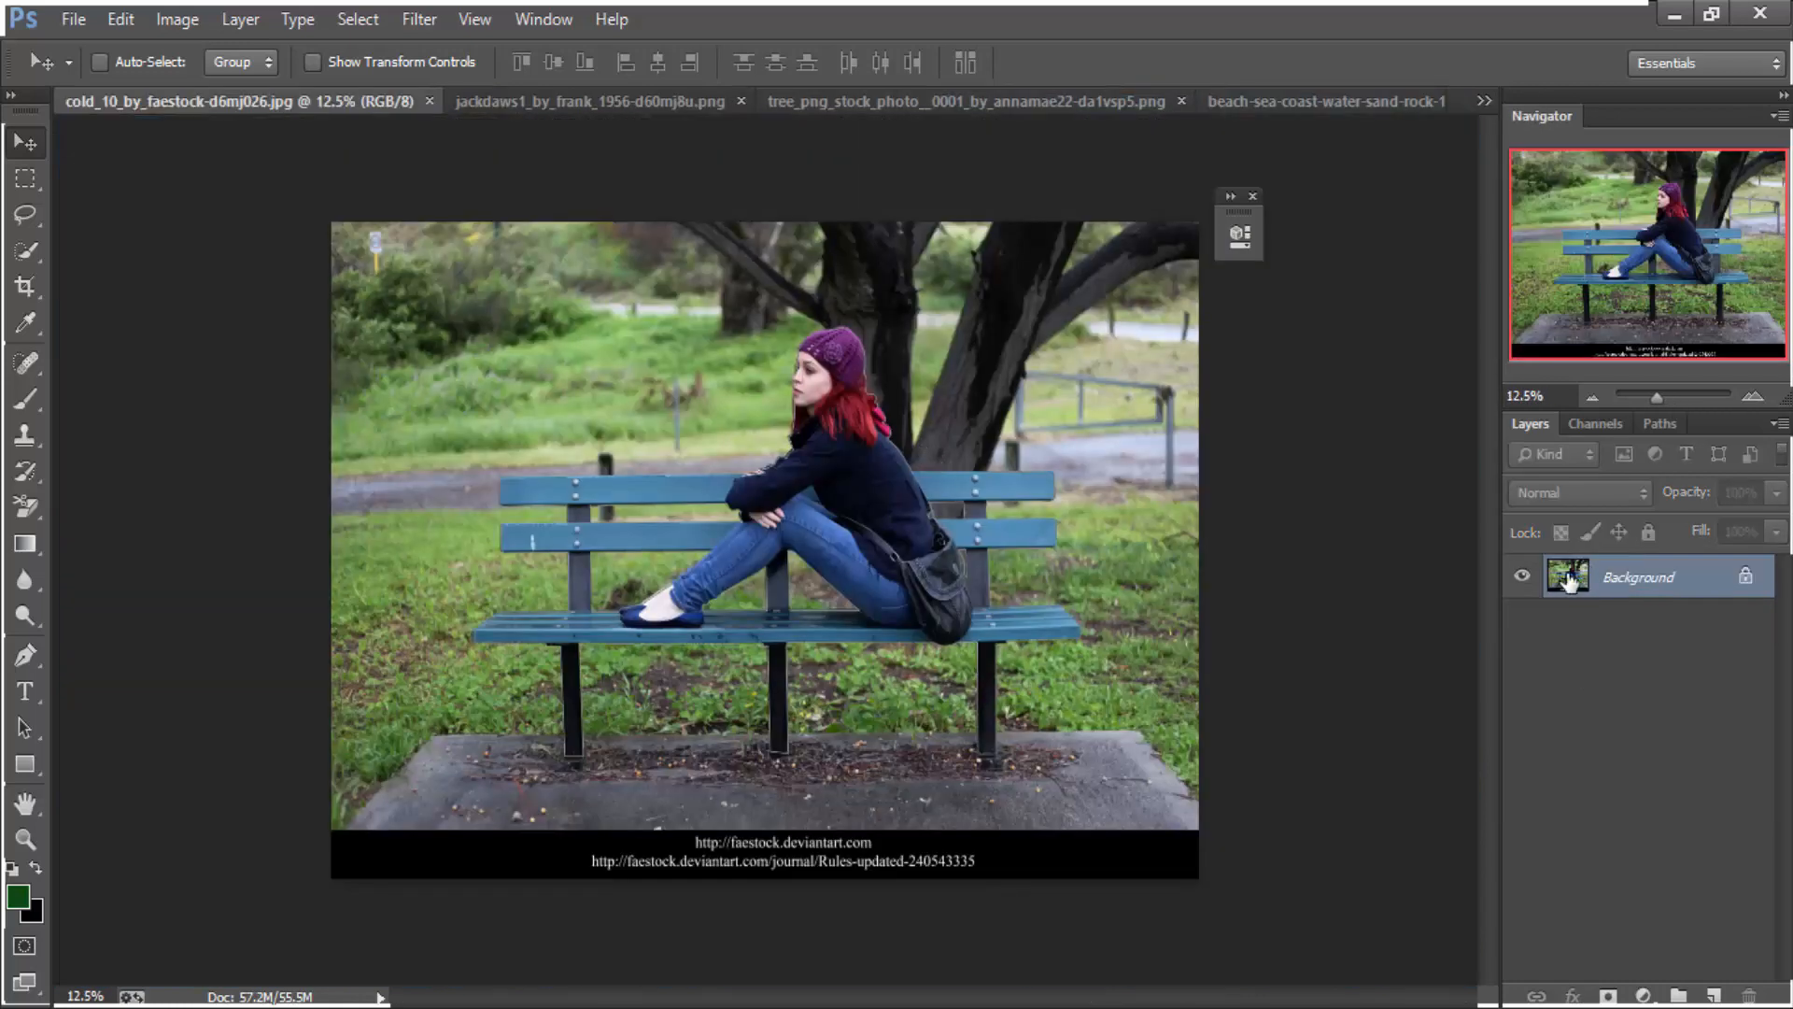
pyautogui.click(1660, 423)
pyautogui.keyDown('ctrl'); pyautogui.click(1541, 456); pyautogui.keyUp('ctrl')
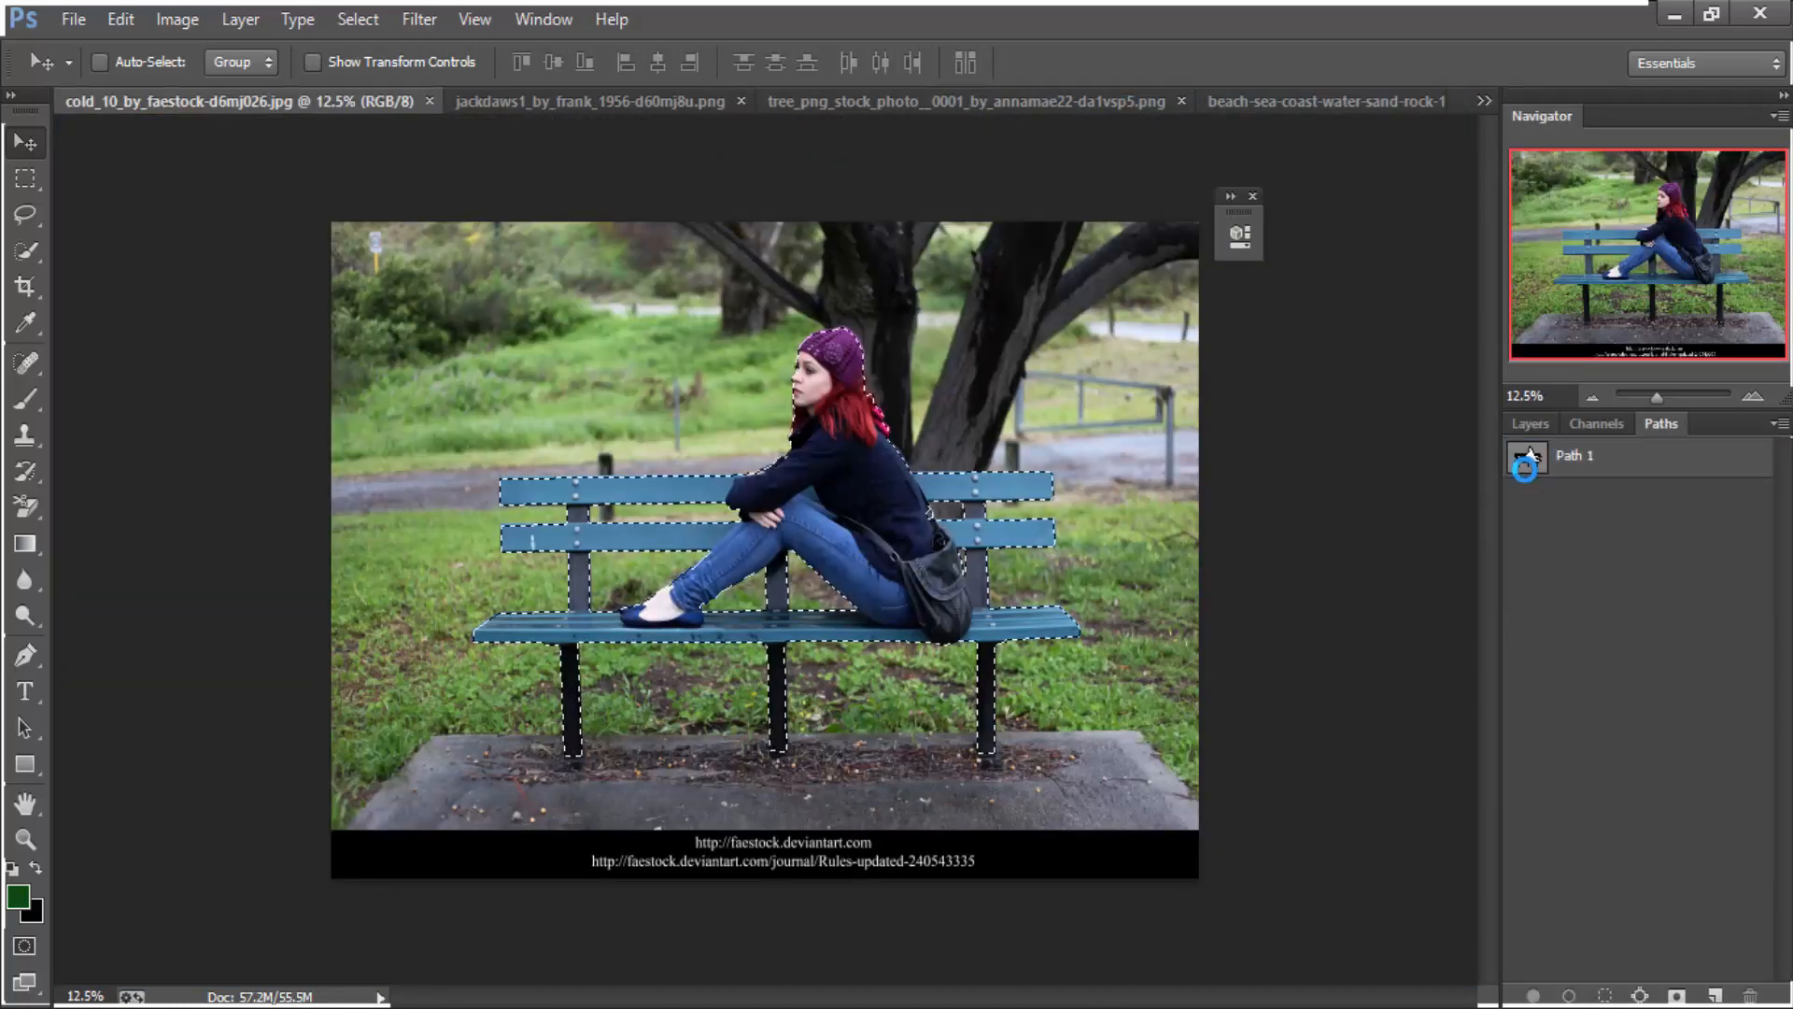
pyautogui.click(1529, 423)
pyautogui.hotkey('ctrl', 'j')
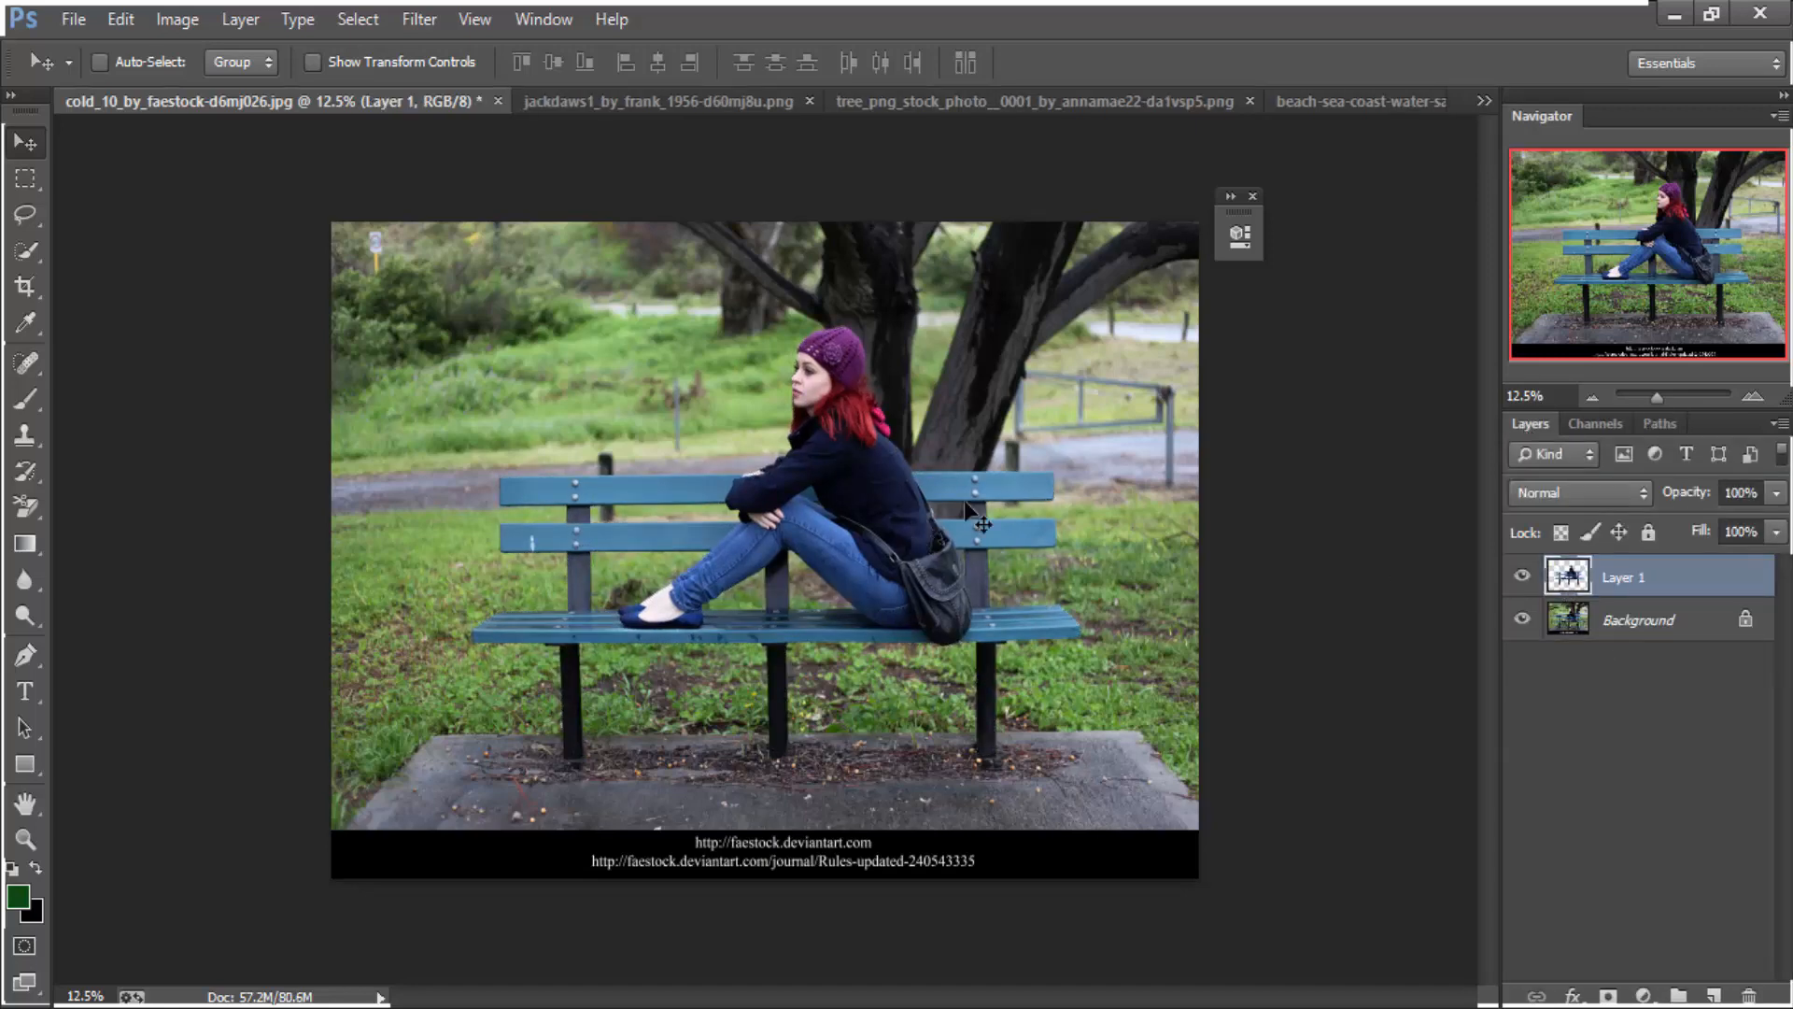
# Copy the woman and bench cutout into the Amazing document and close the source photo without saving
pyautogui.moveTo(415, 103); pyautogui.dragTo(535, 524)
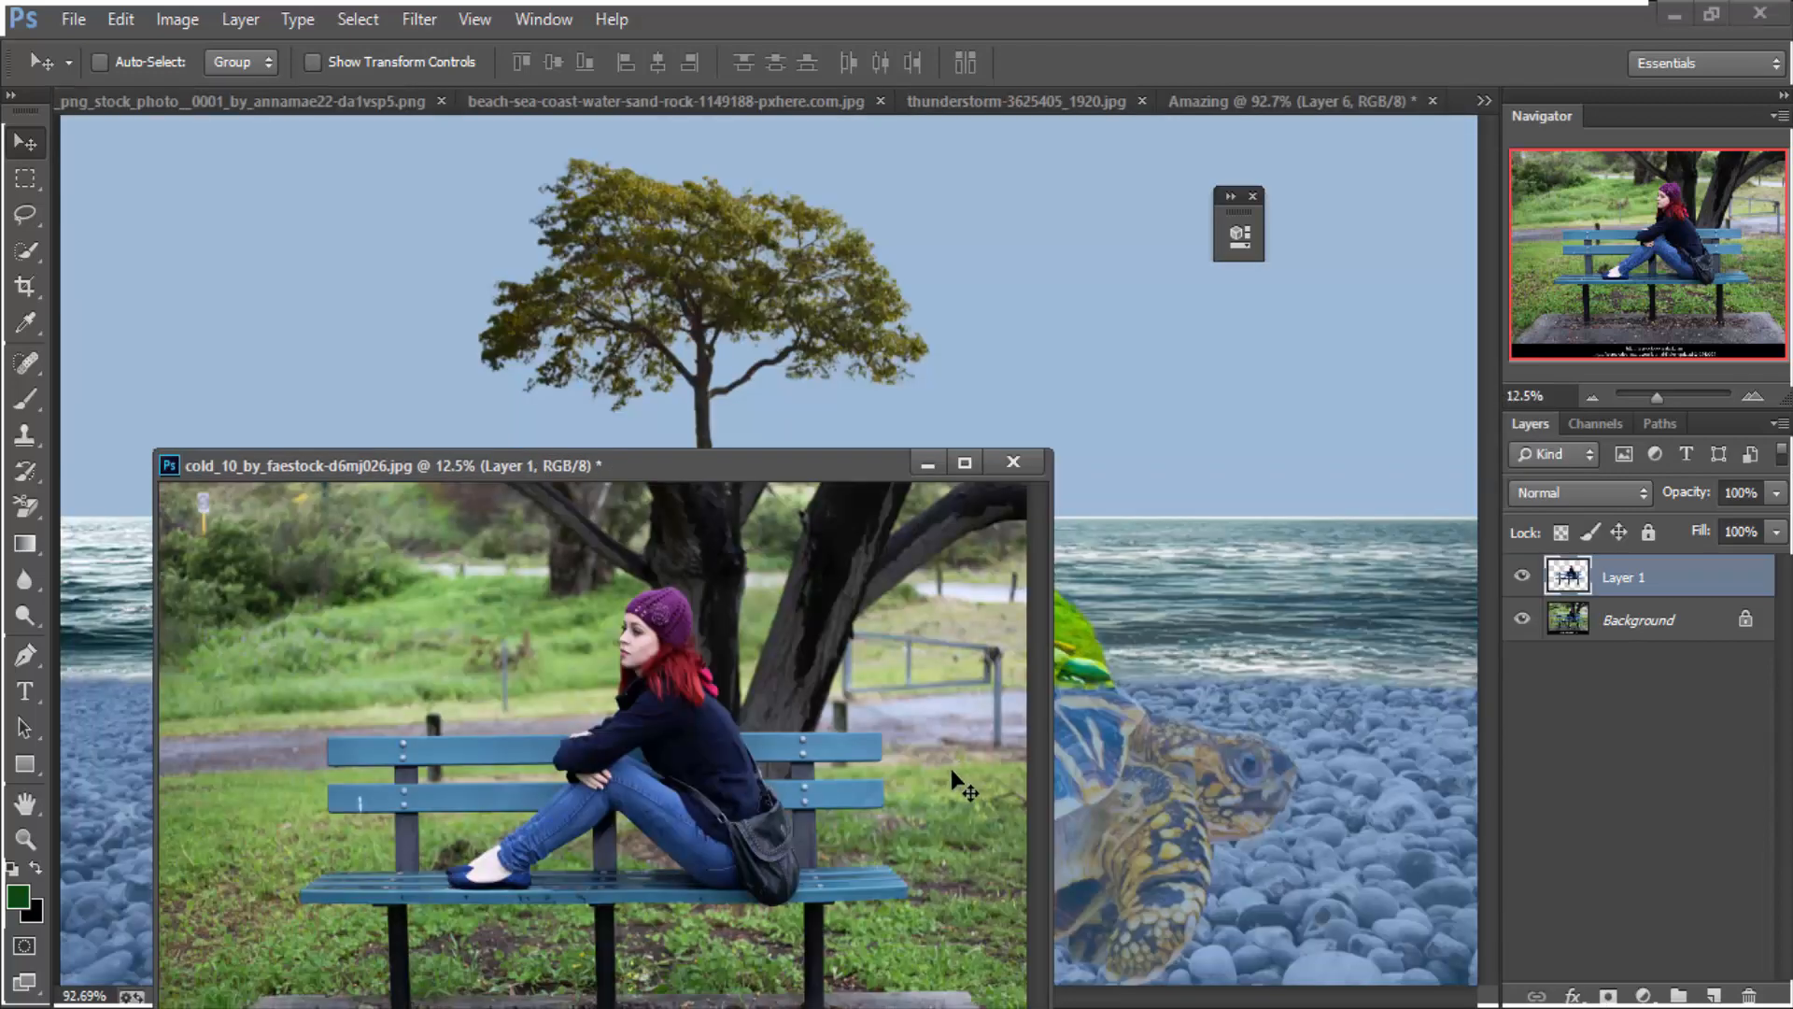
pyautogui.moveTo(962, 787); pyautogui.dragTo(1289, 766)
pyautogui.click(1012, 461)
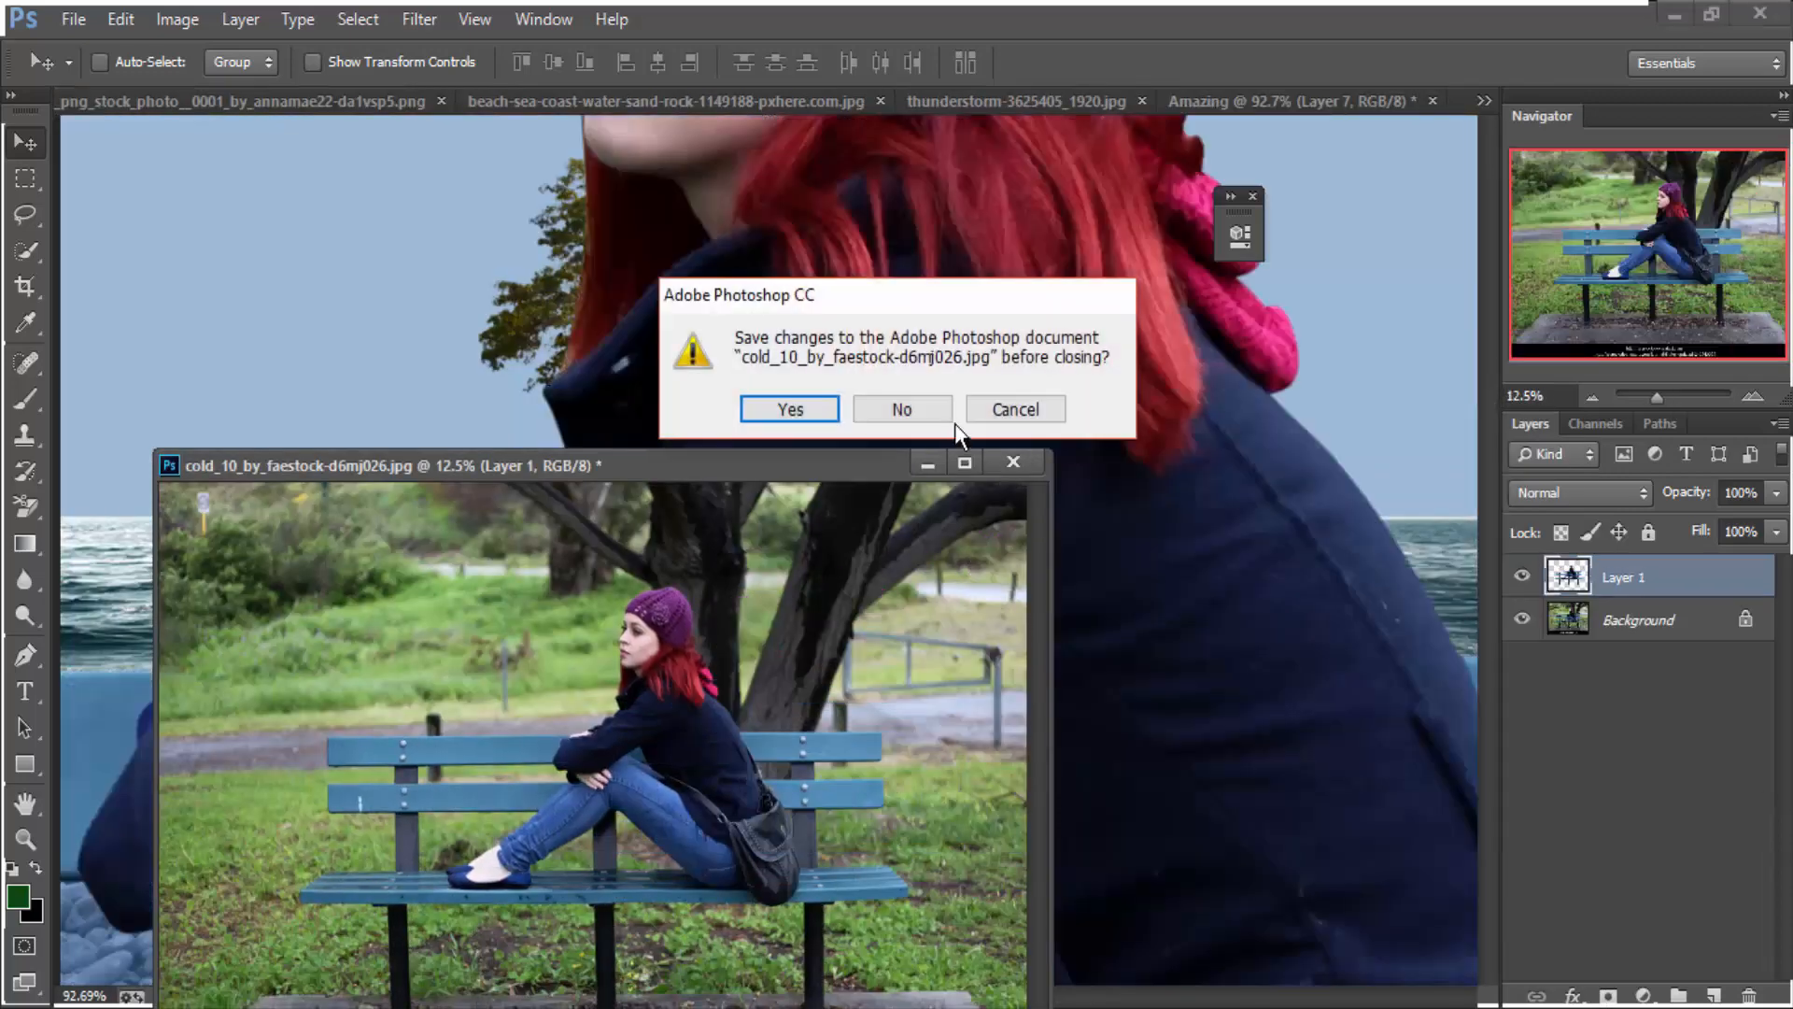
pyautogui.click(790, 411)
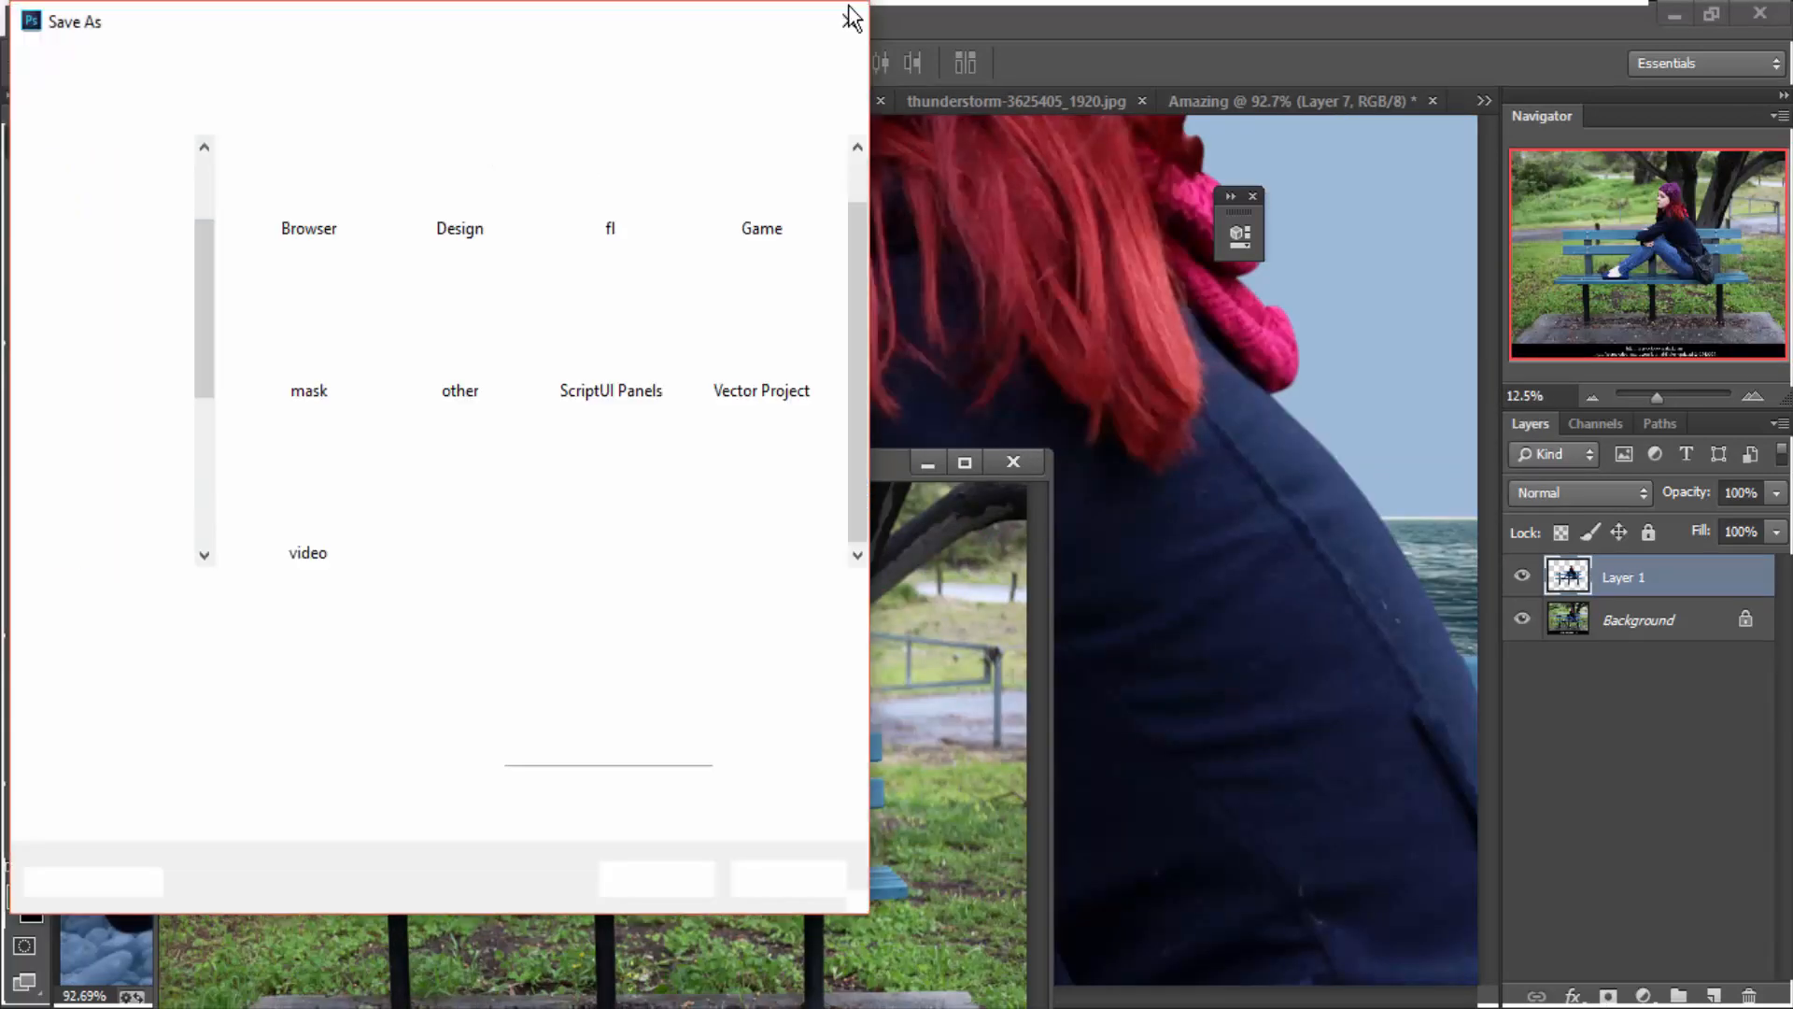
pyautogui.click(849, 15)
pyautogui.click(1017, 463)
pyautogui.click(906, 410)
# Scale the woman and bench down to about 32.9% with Free Transform and flip them horizontally
pyautogui.scroll(-2, 932, 480)
pyautogui.scroll(-3, 933, 480)
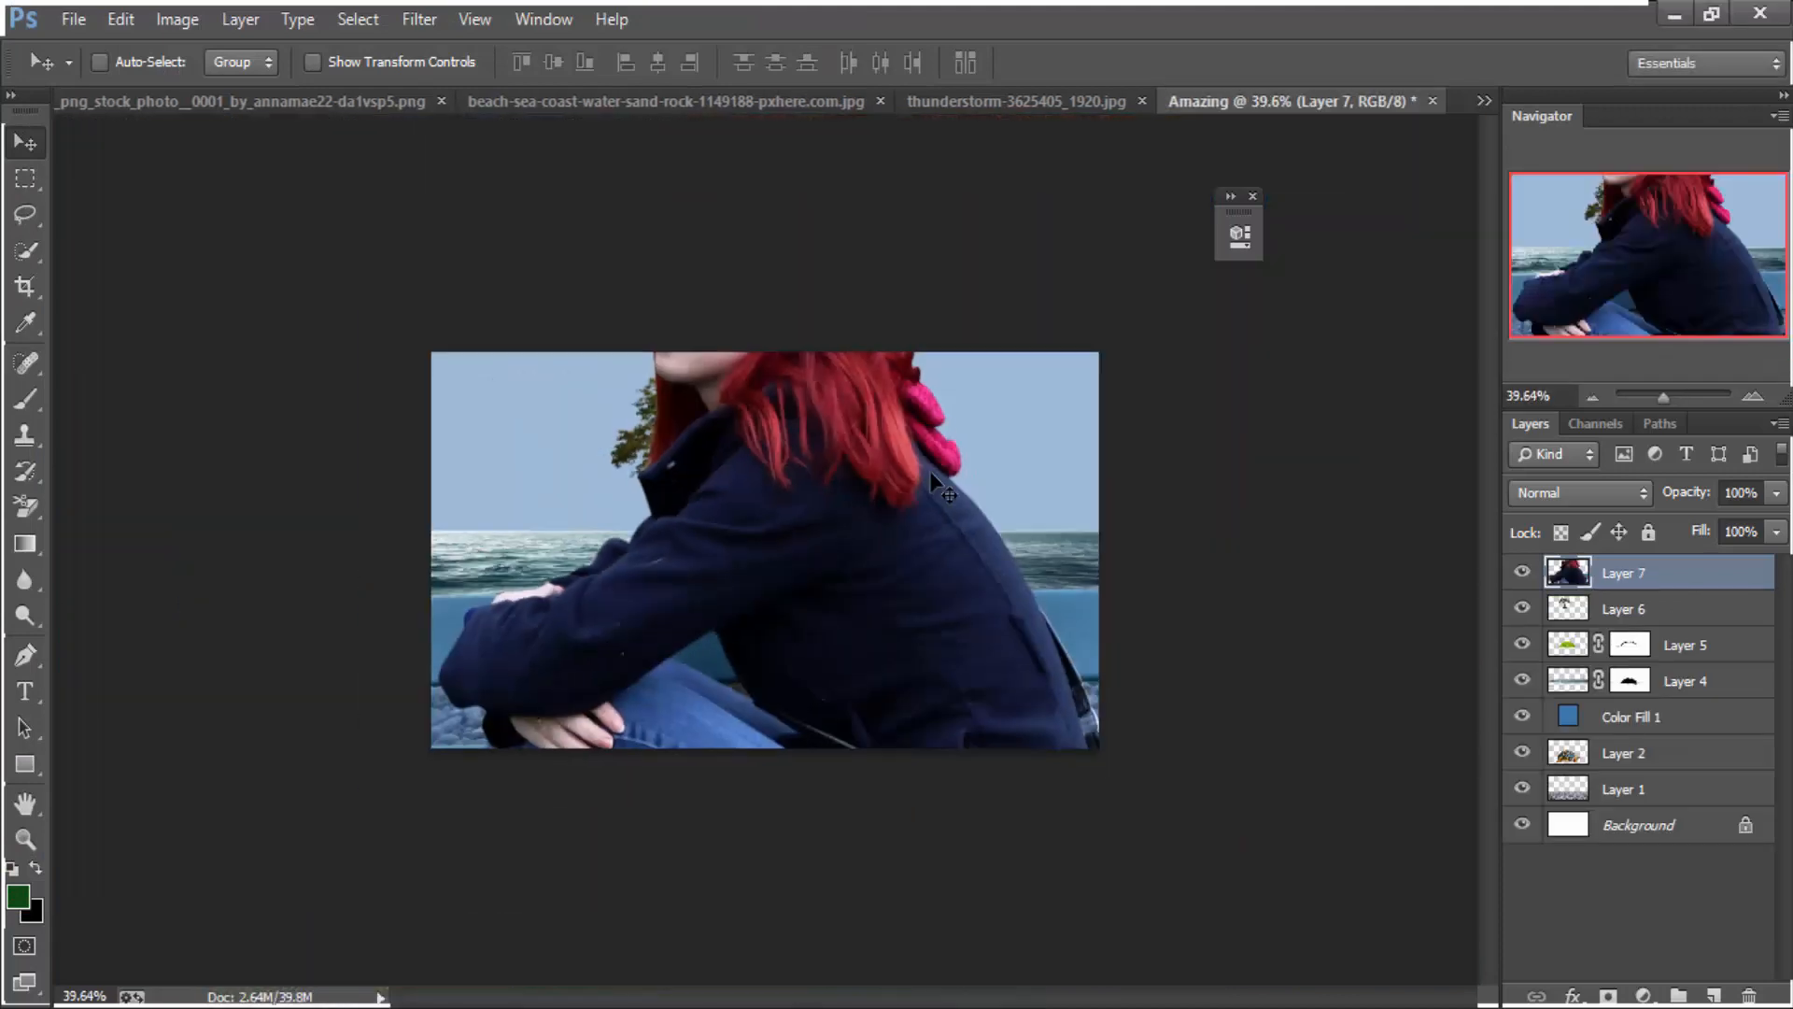
pyautogui.hotkey('ctrl', 't')
pyautogui.scroll(-3, 933, 480)
pyautogui.moveTo(389, 405); pyautogui.dragTo(640, 475)
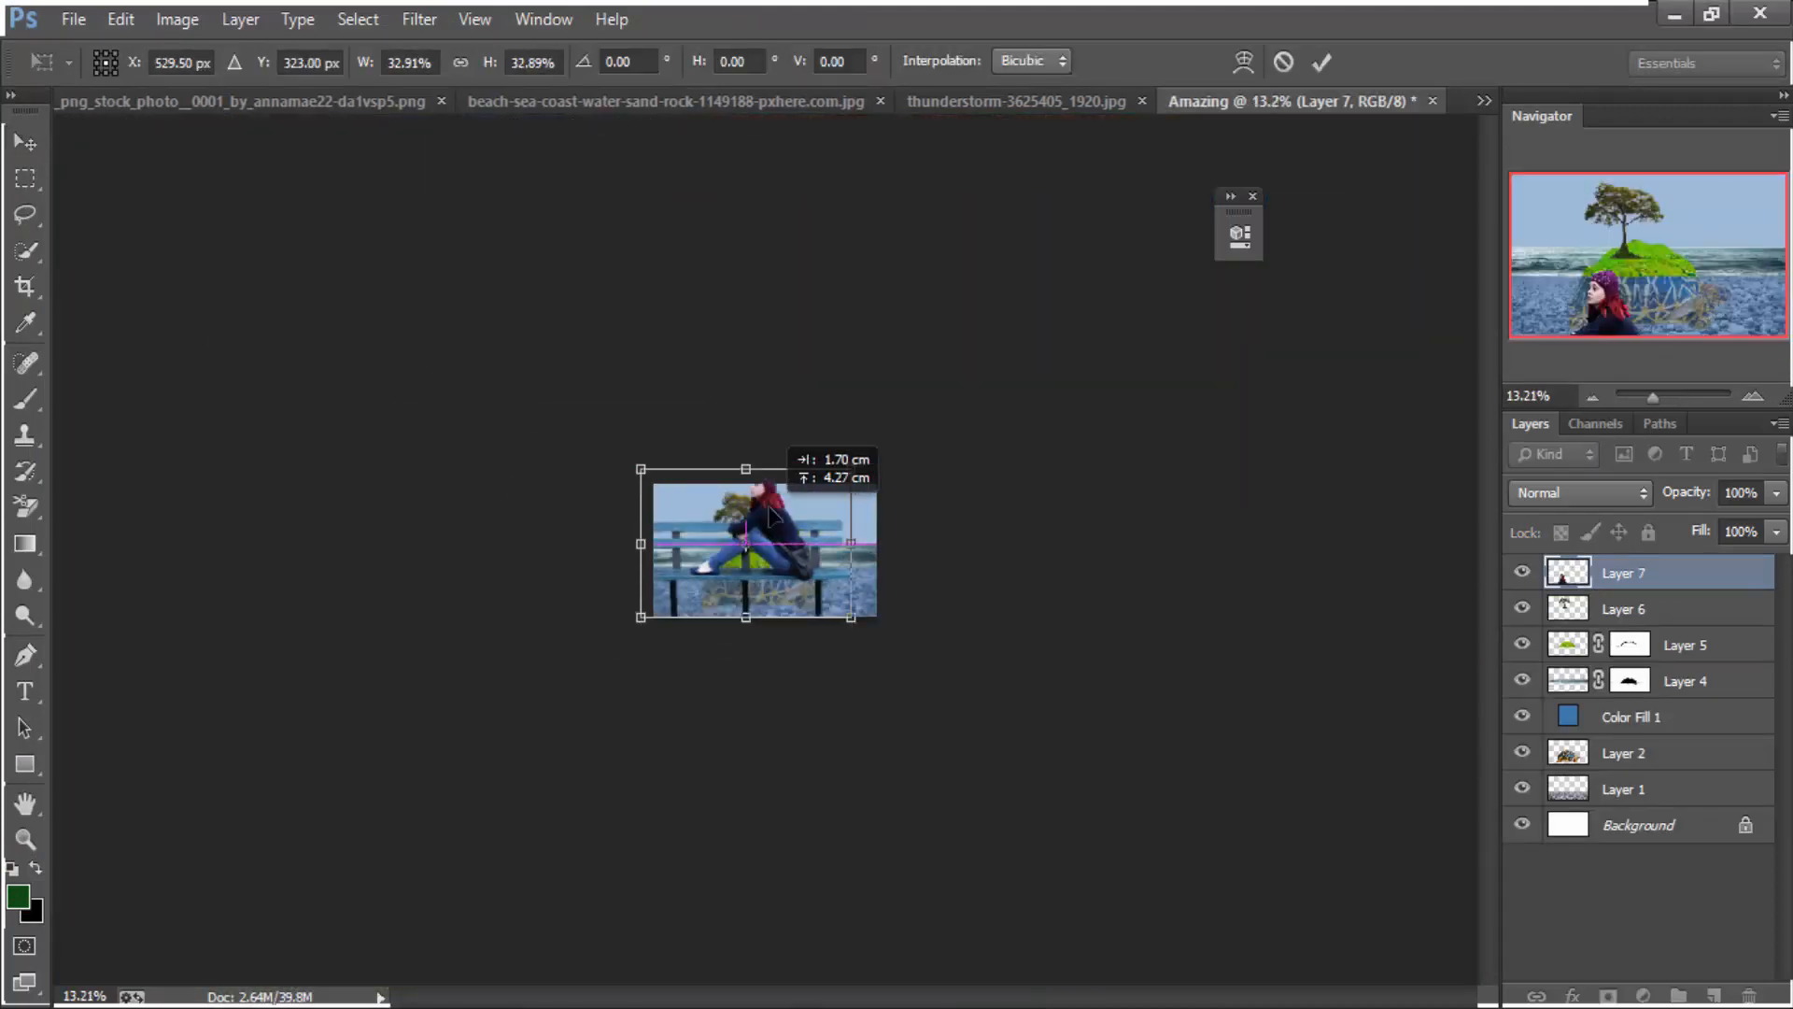
pyautogui.scroll(4, 837, 512)
pyautogui.rightClick(838, 513)
pyautogui.click(940, 922)
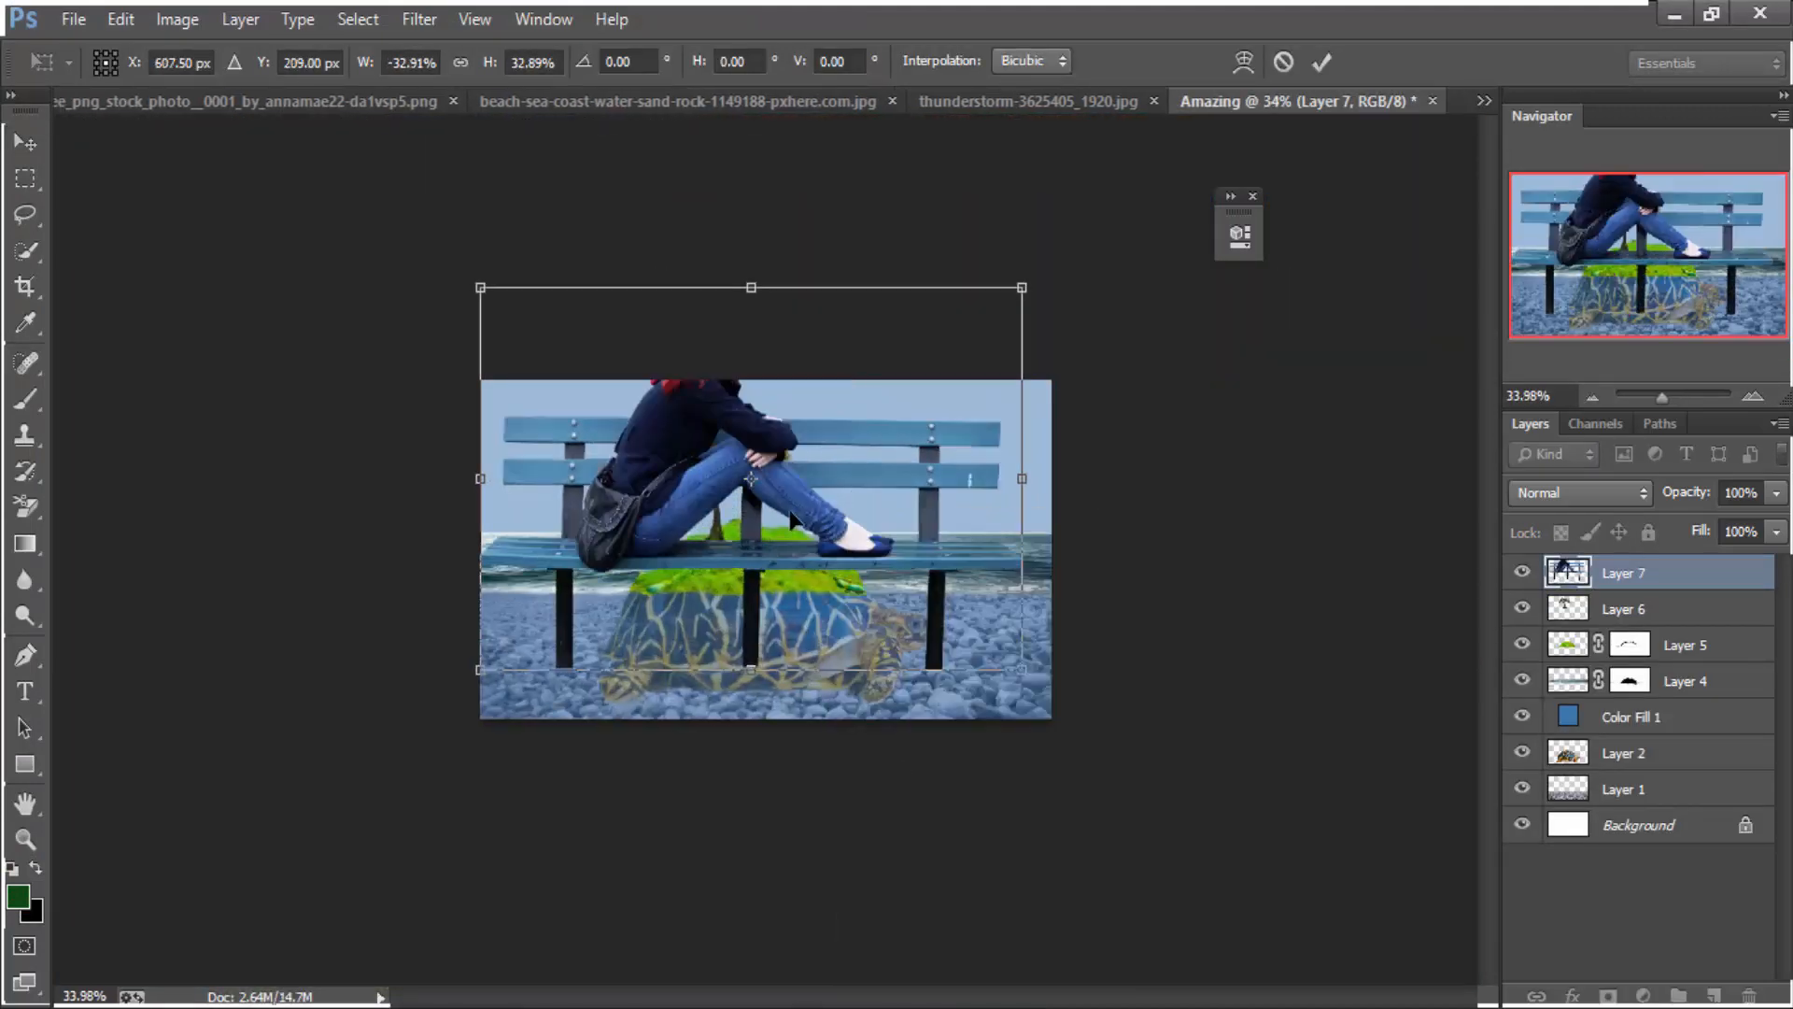
# Shrink the woman and bench further to about 6.6% and move them onto the hill beside the tree
pyautogui.moveTo(480, 287); pyautogui.dragTo(718, 387)
pyautogui.scroll(3, 834, 483)
pyautogui.scroll(7, 835, 483)
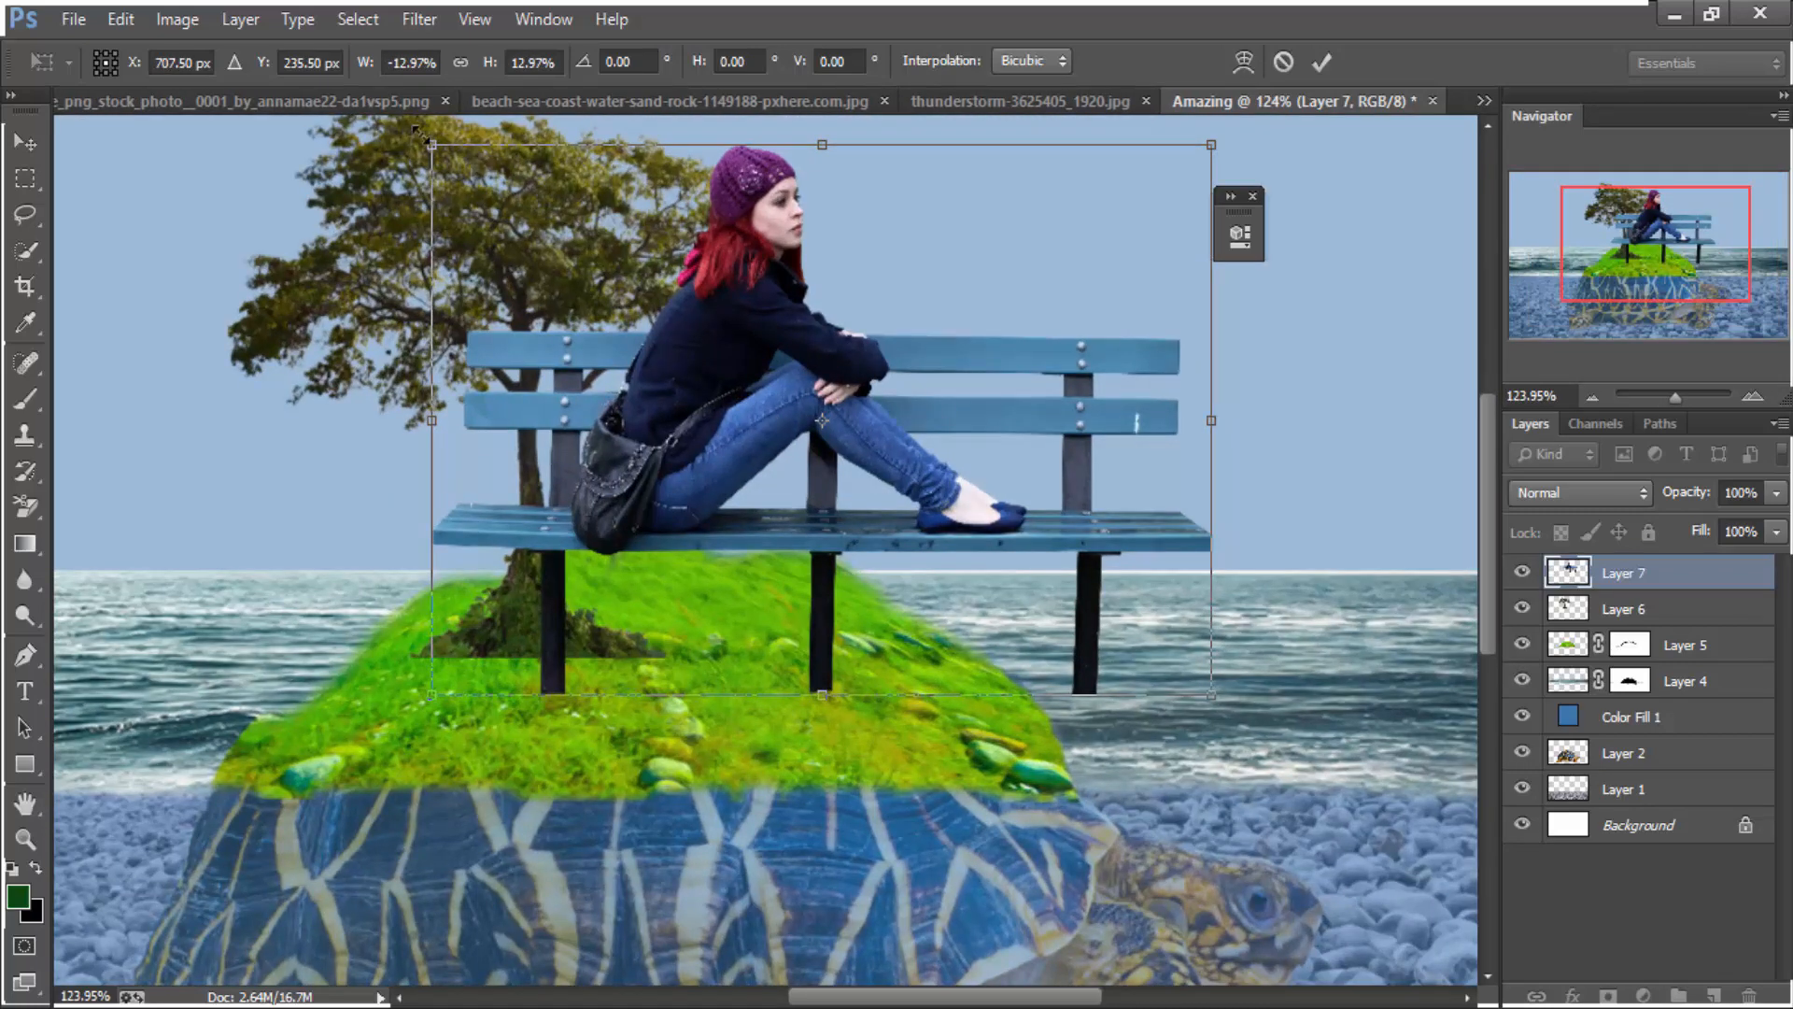
pyautogui.moveTo(429, 142); pyautogui.dragTo(653, 392)
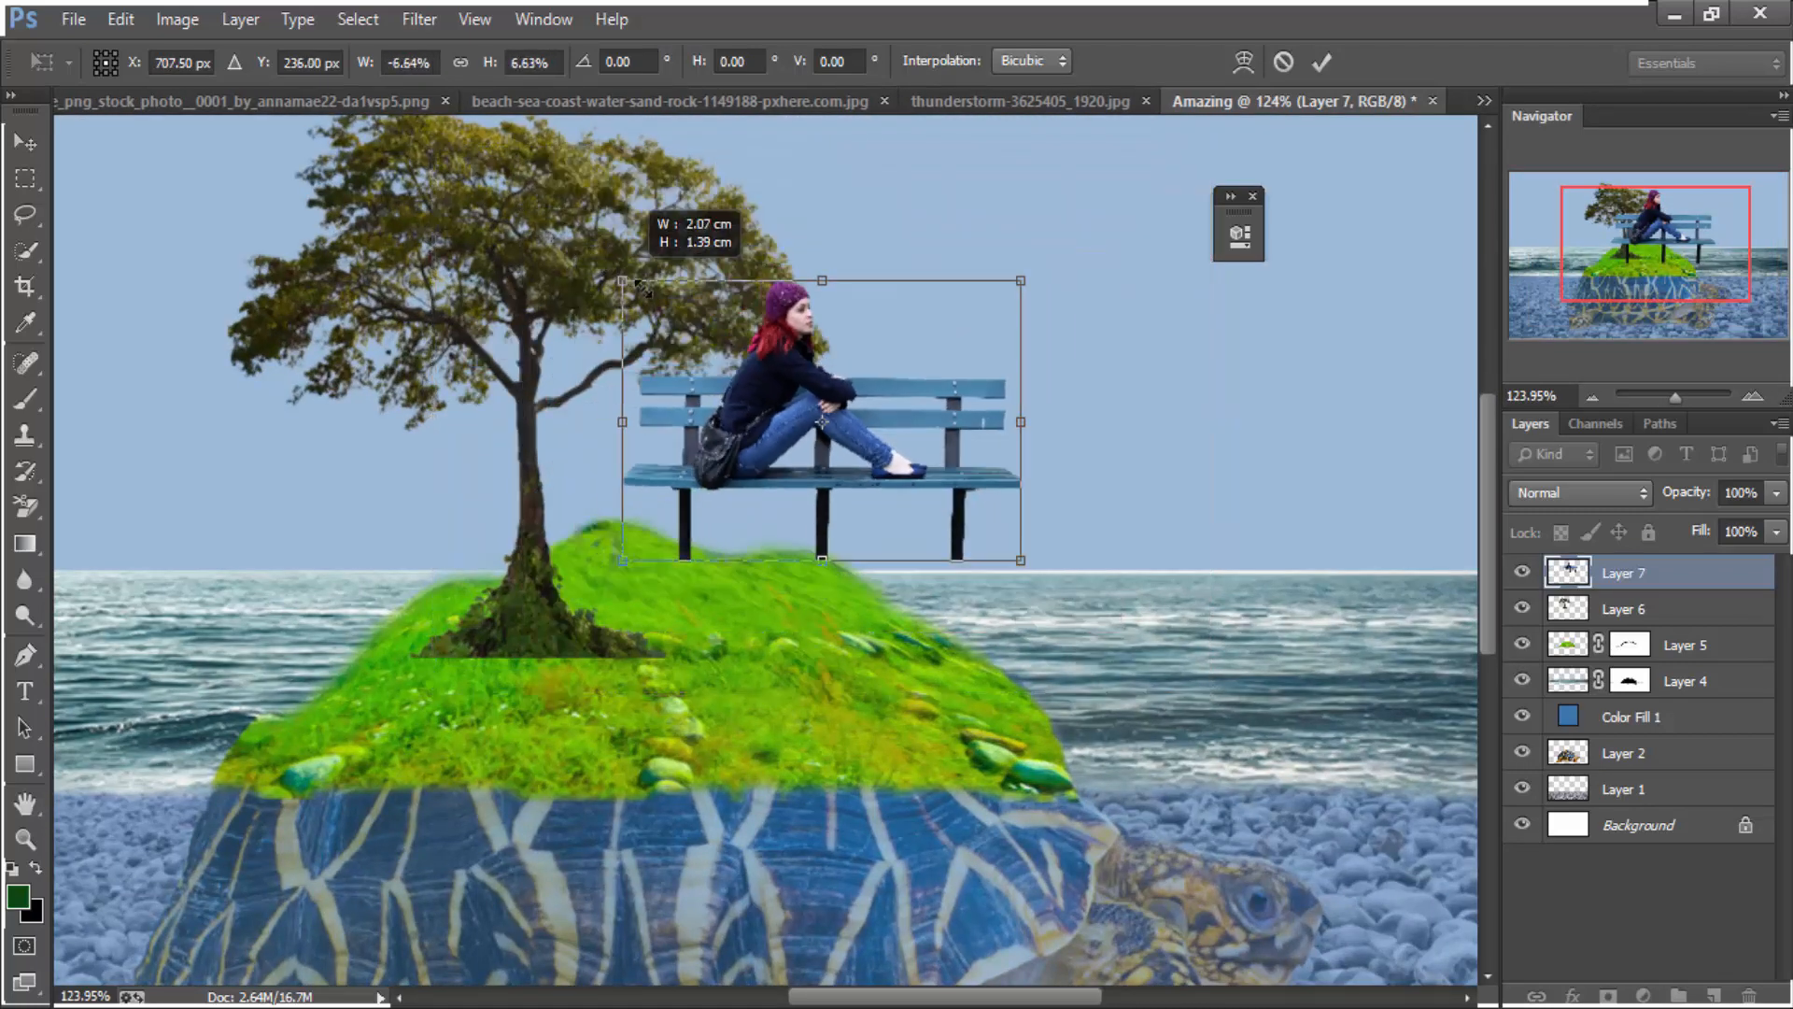
pyautogui.moveTo(849, 437); pyautogui.dragTo(842, 524)
pyautogui.scroll(6, 882, 551)
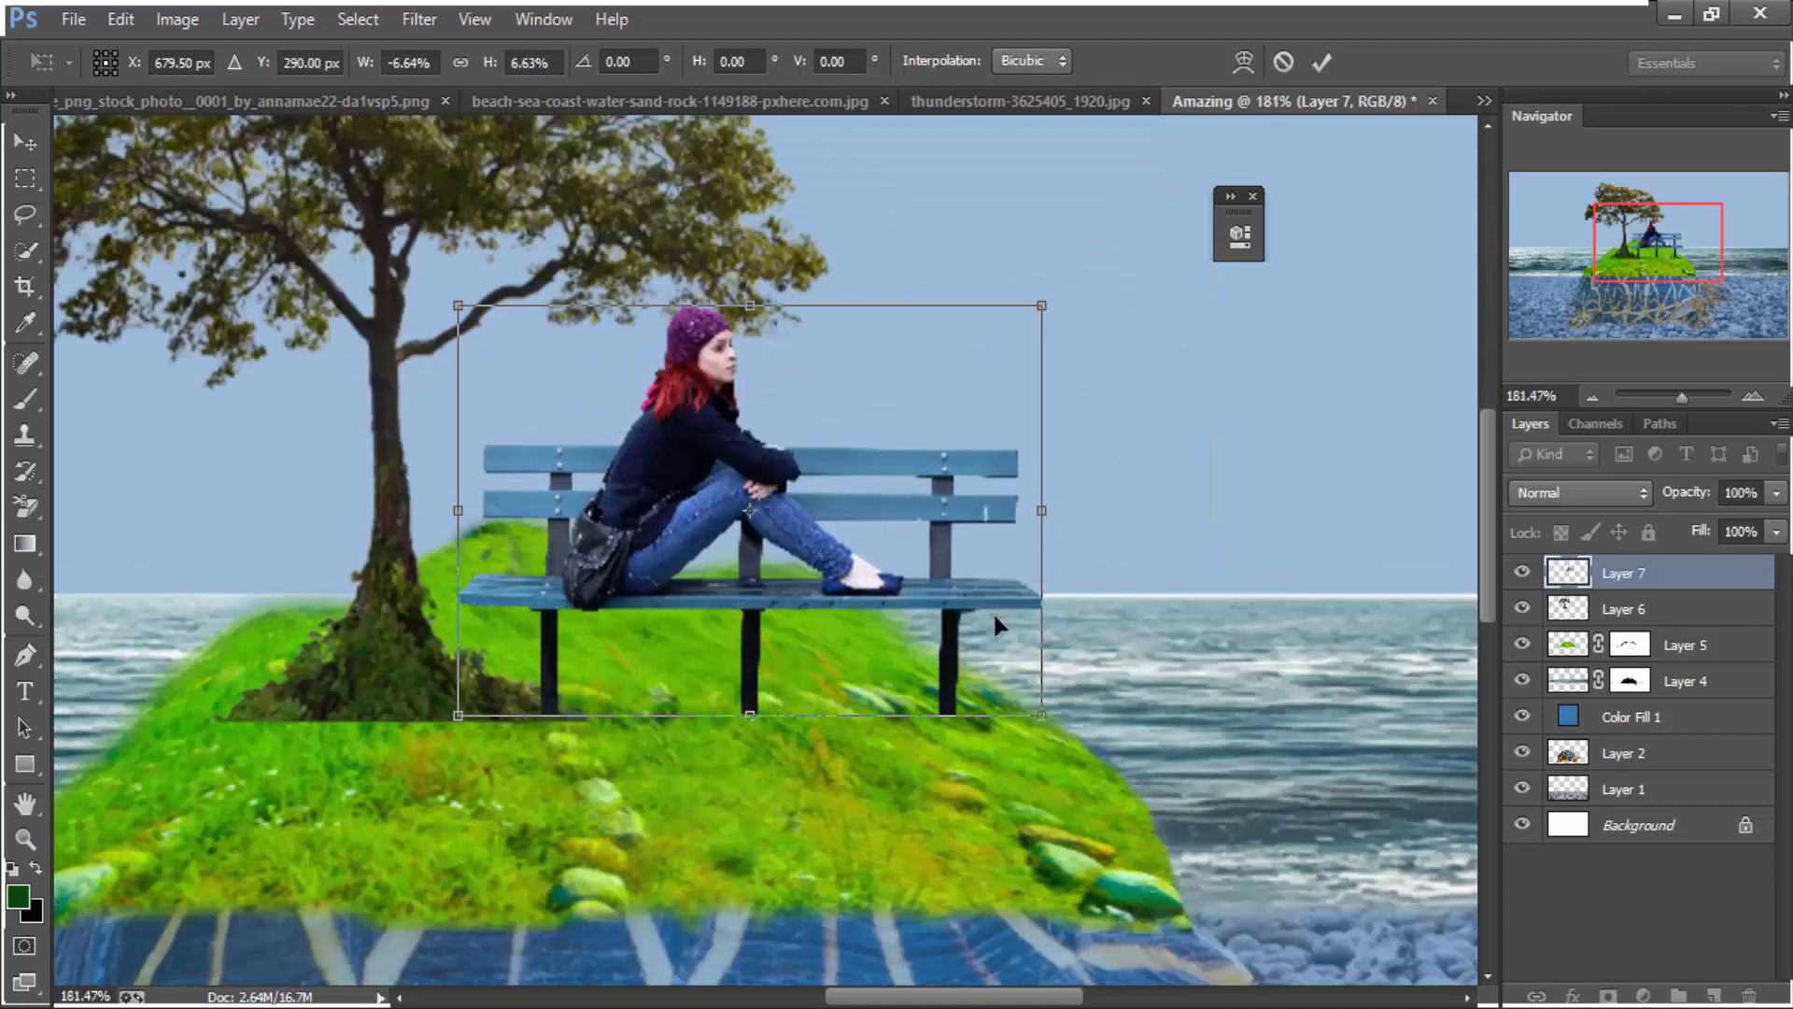
# Reduce the woman and bench to about 4.1% and set the bench on the grass slope right of the tree
pyautogui.moveTo(285, 210); pyautogui.dragTo(376, 271)
pyautogui.moveTo(619, 467); pyautogui.dragTo(617, 472)
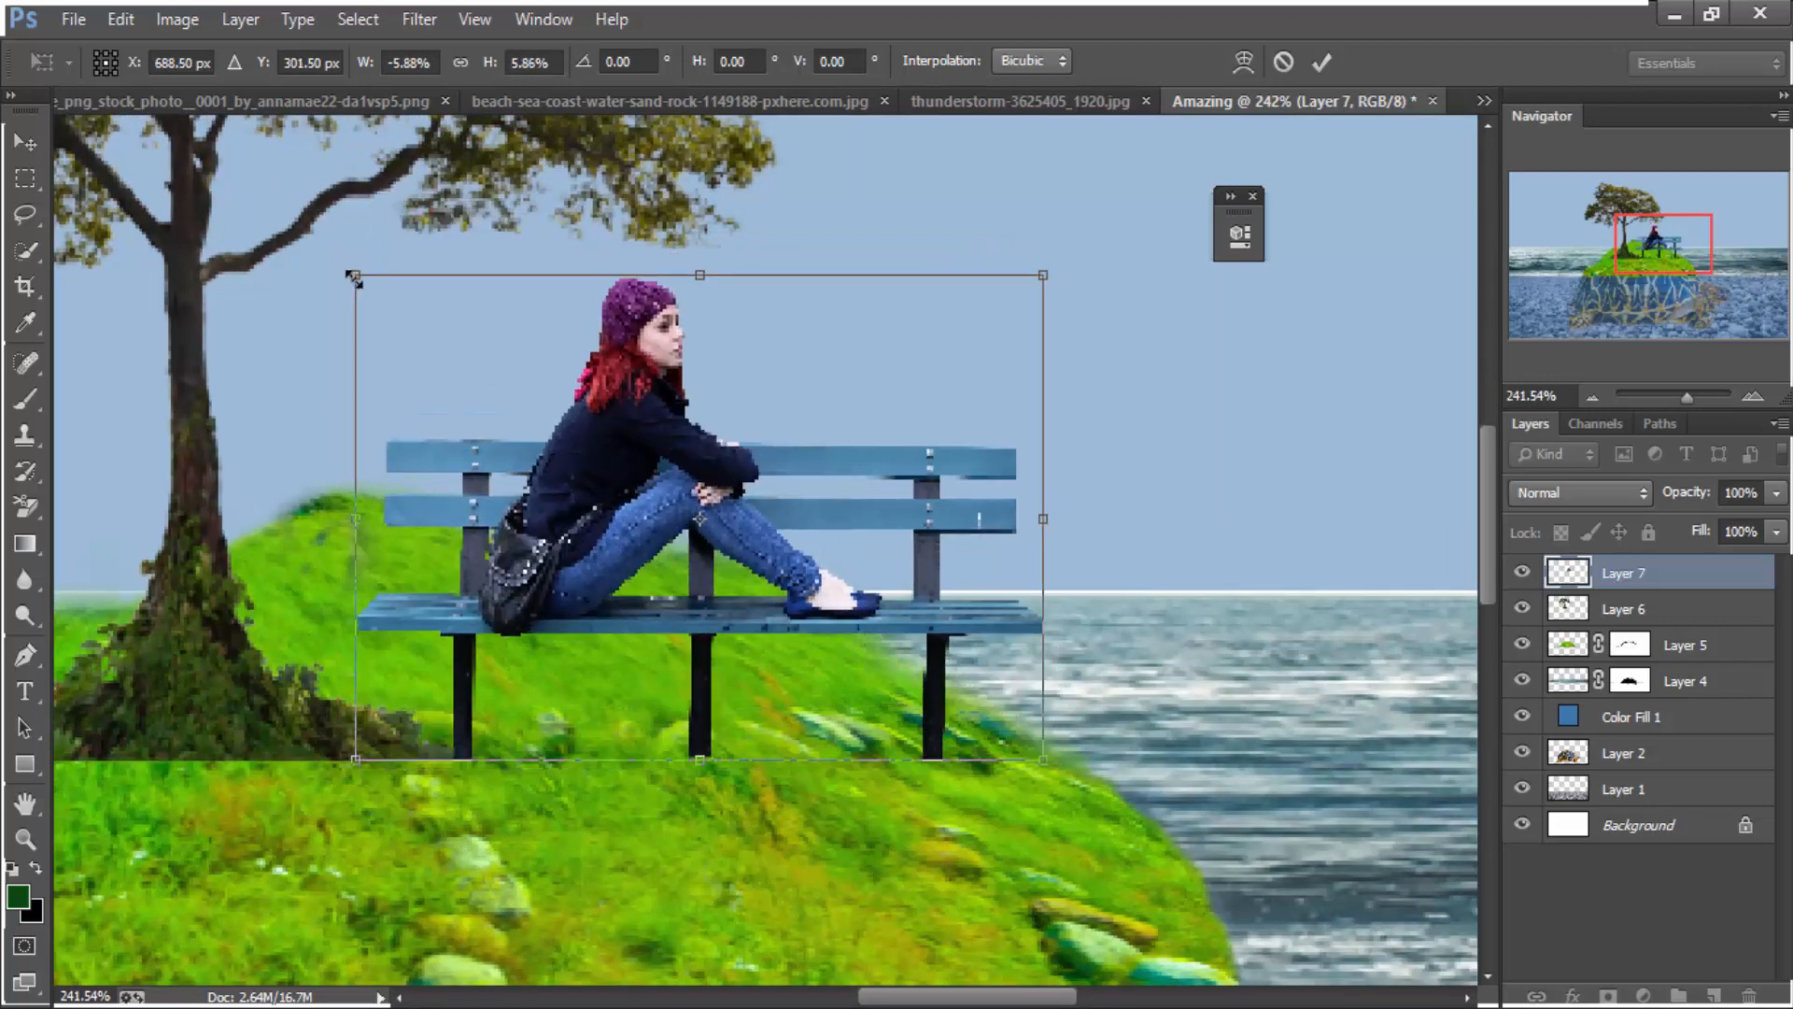
pyautogui.moveTo(355, 275); pyautogui.dragTo(457, 349)
pyautogui.moveTo(632, 496); pyautogui.dragTo(605, 534)
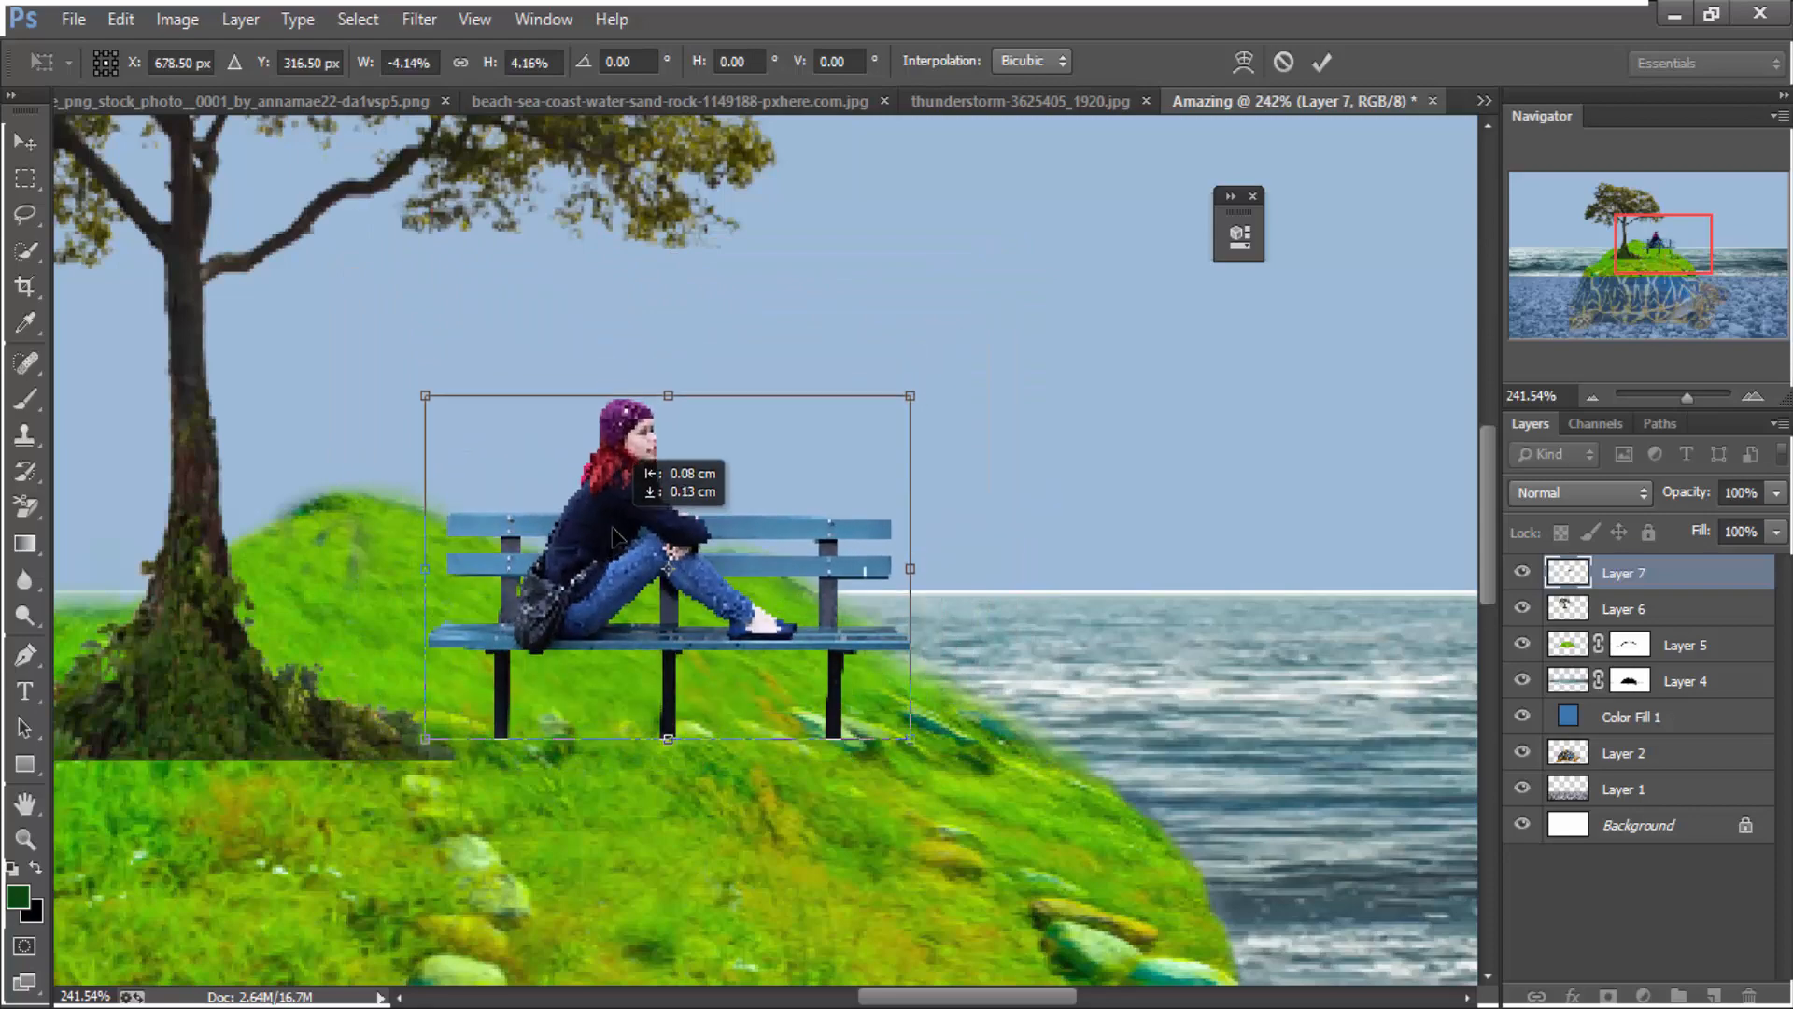
pyautogui.scroll(-8, 995, 357)
pyautogui.press('Return')
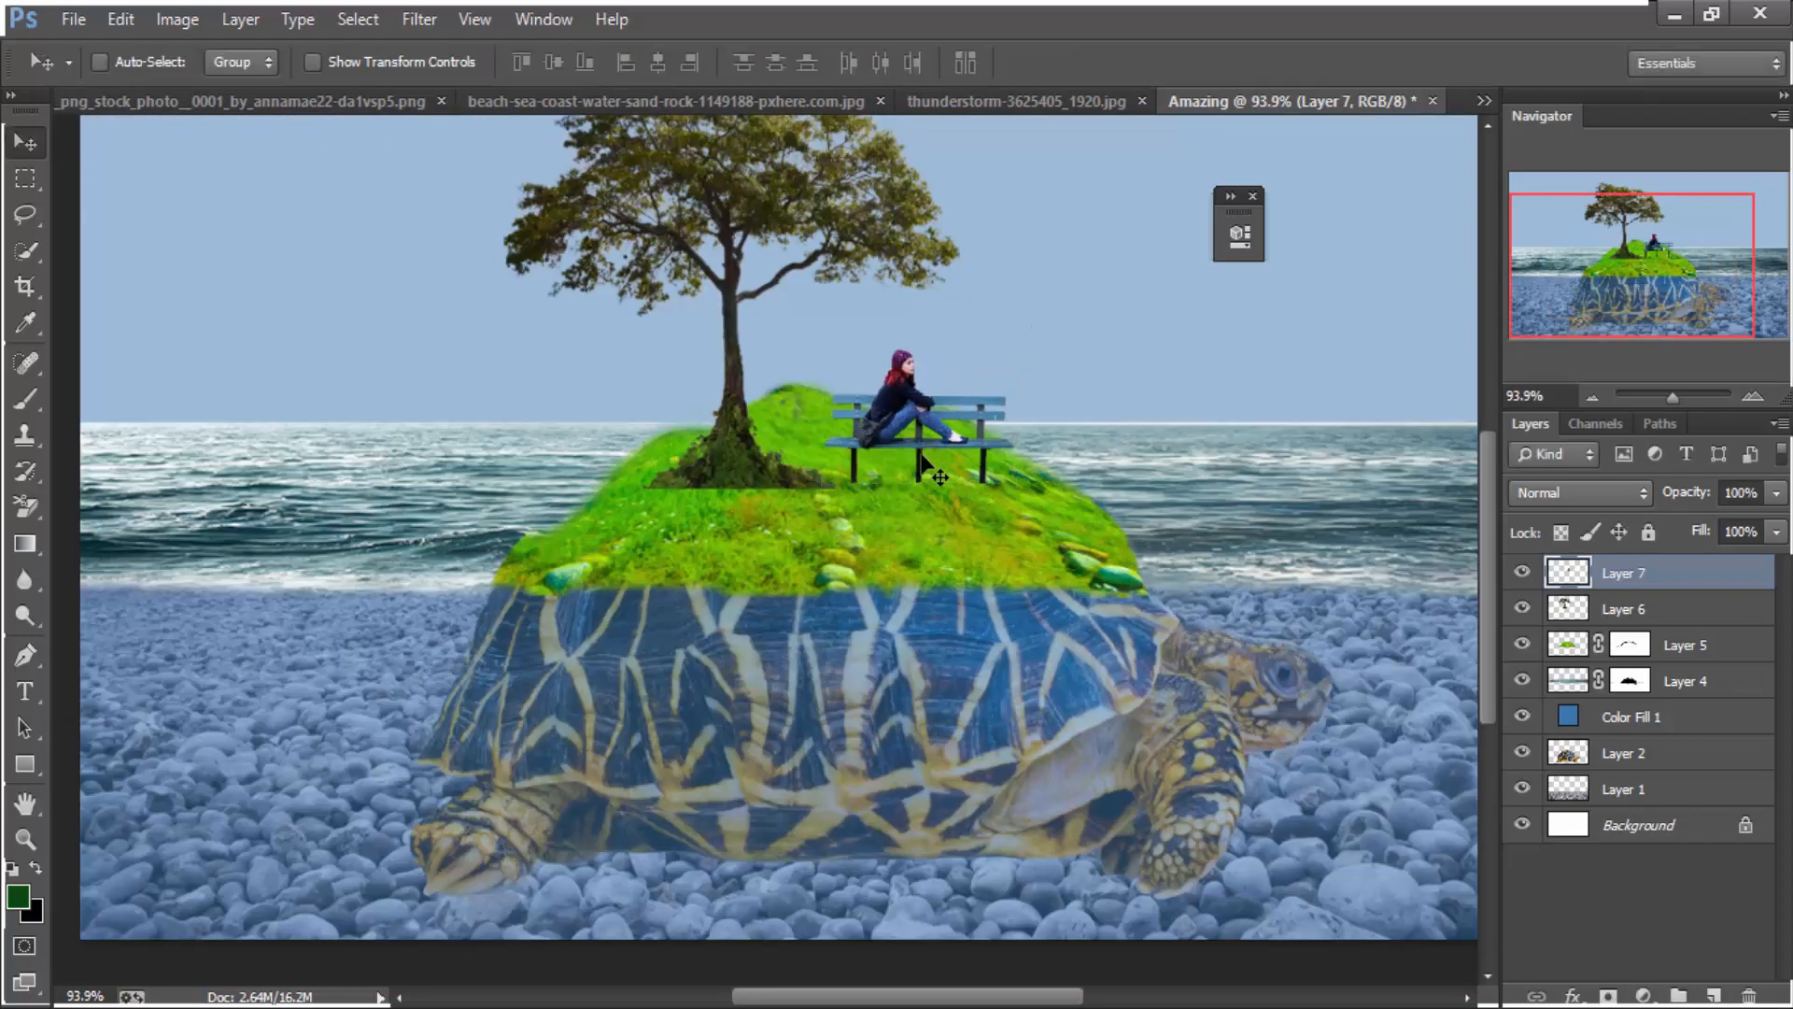
pyautogui.scroll(4, 925, 439)
pyautogui.scroll(-4, 924, 439)
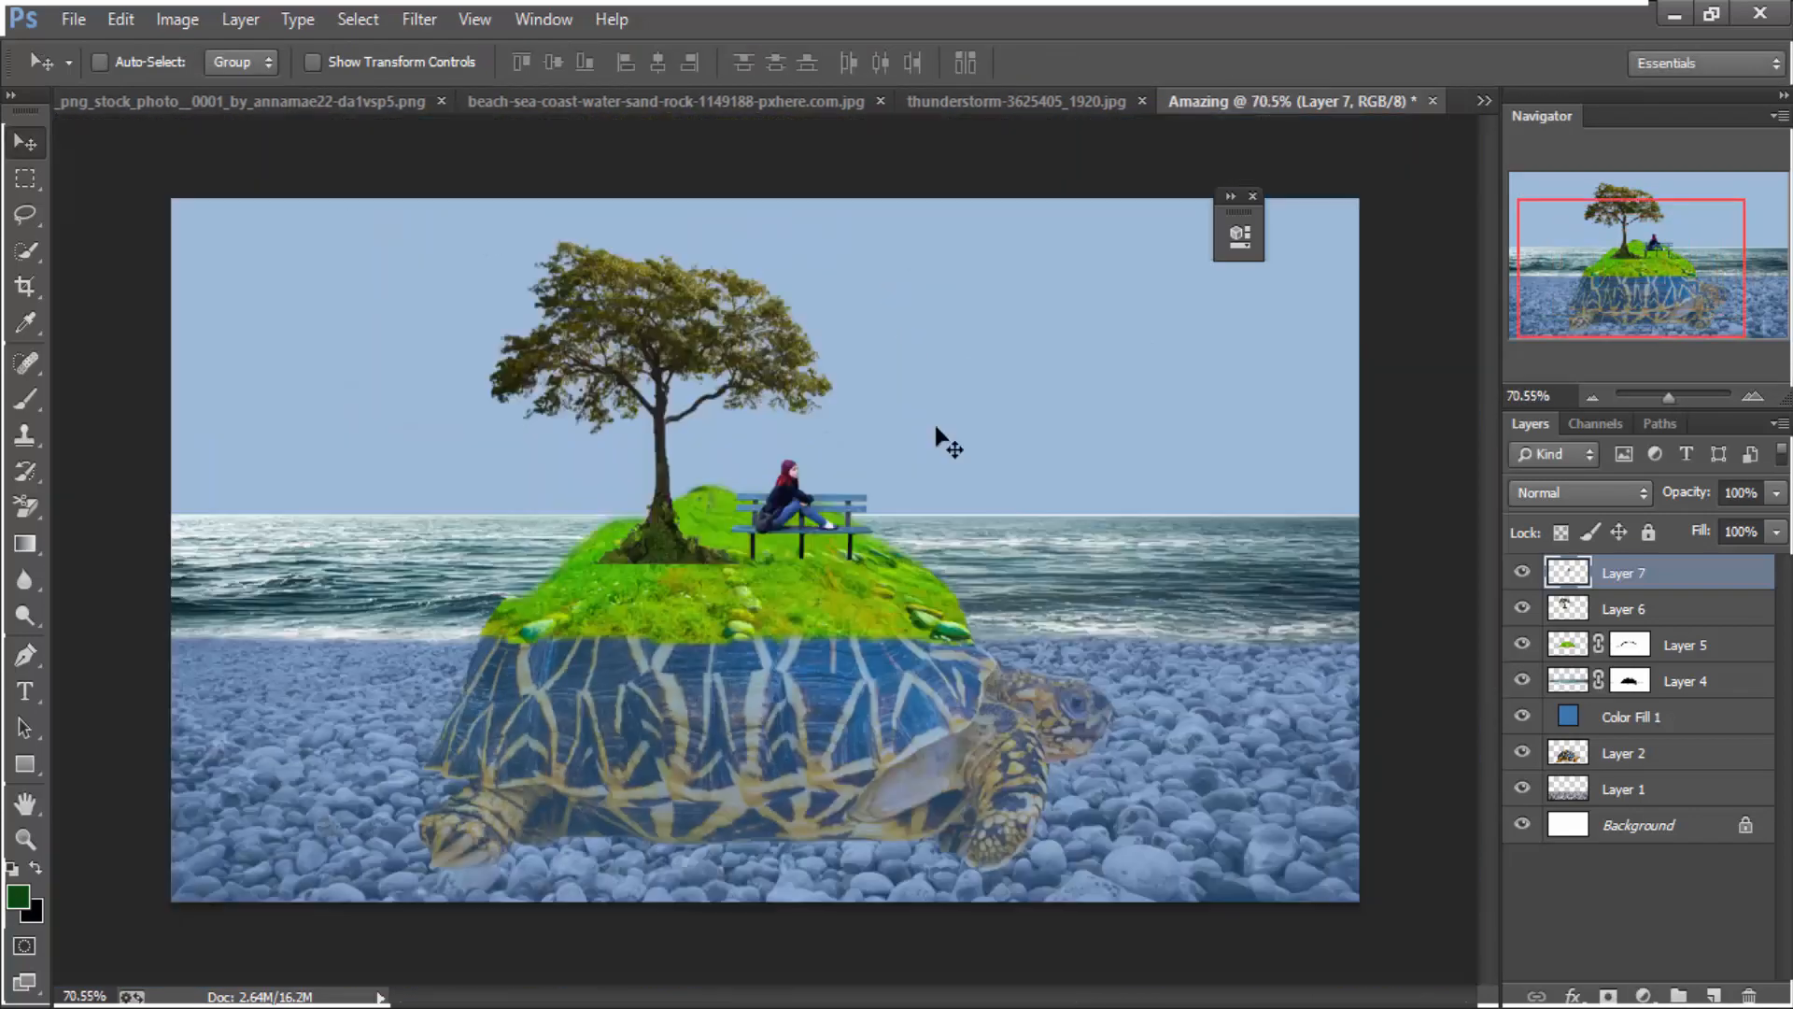
# Enlarge the woman and bench slightly with Free Transform, keeping them on the grass slope
pyautogui.scroll(2, 782, 525)
pyautogui.hotkey('ctrl', 't')
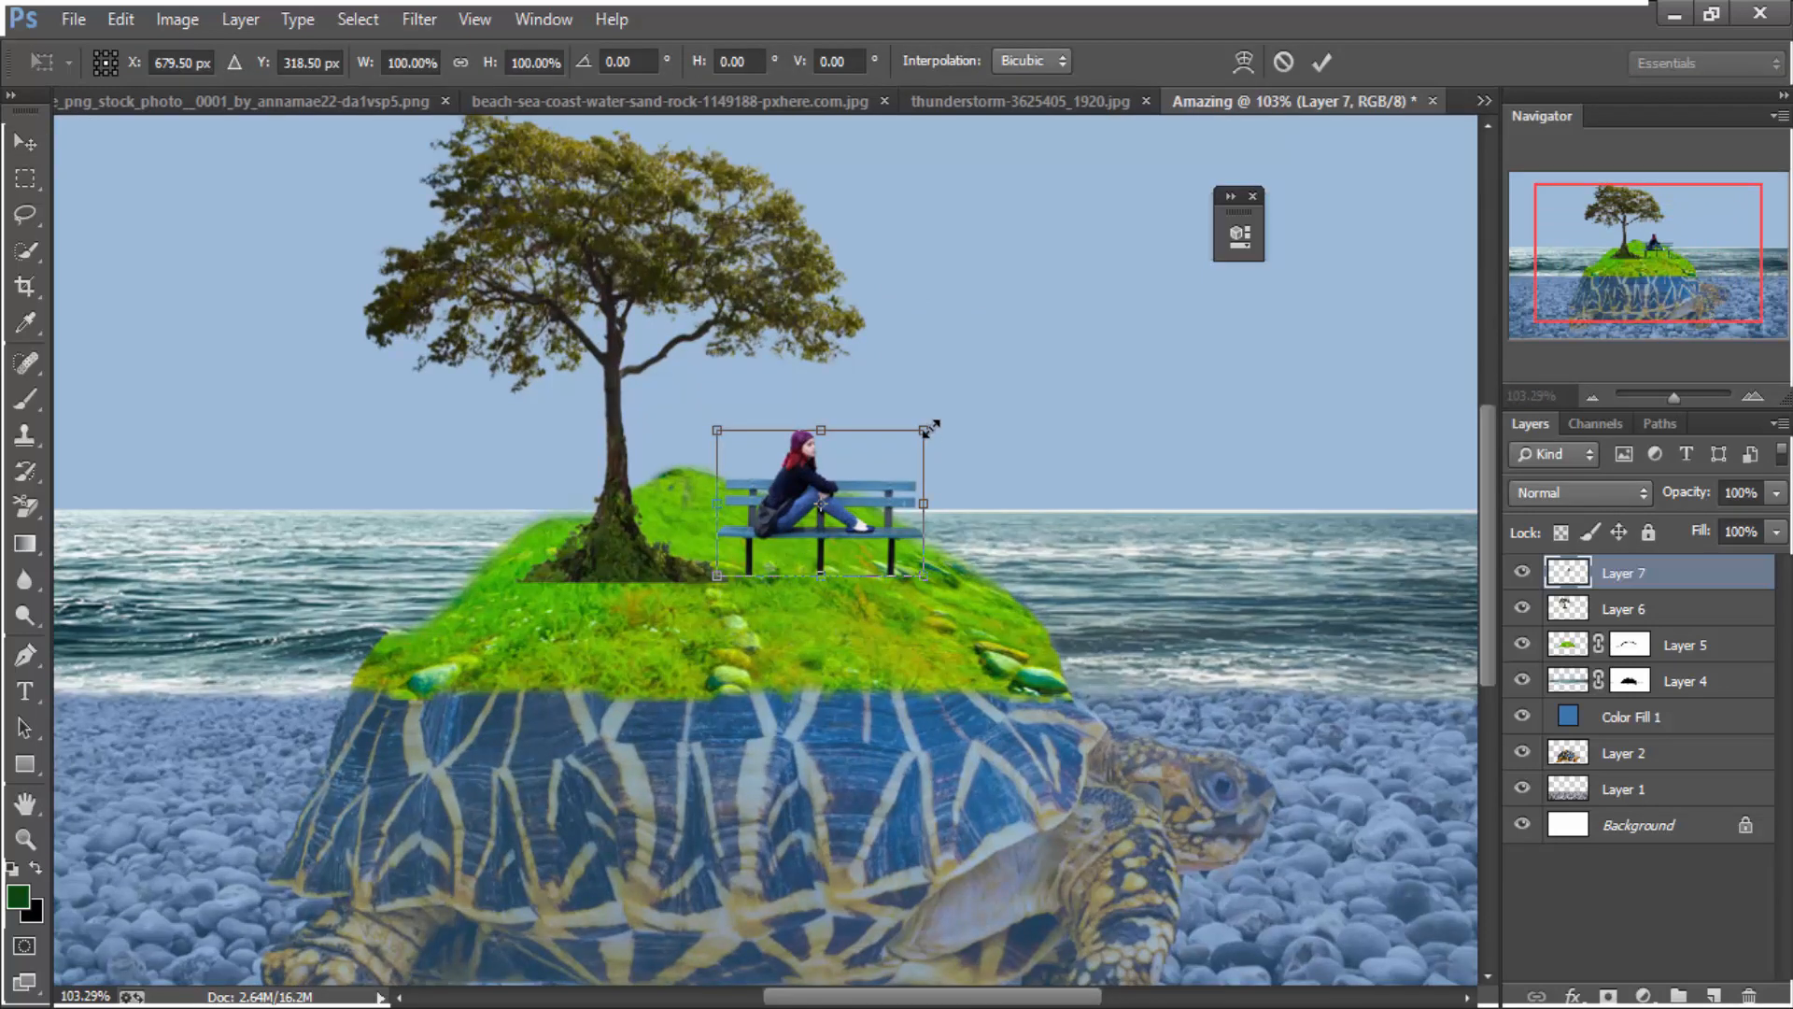
pyautogui.moveTo(931, 428); pyautogui.dragTo(936, 425)
pyautogui.press('Return')
pyautogui.scroll(-3, 719, 523)
pyautogui.scroll(5, 692, 613)
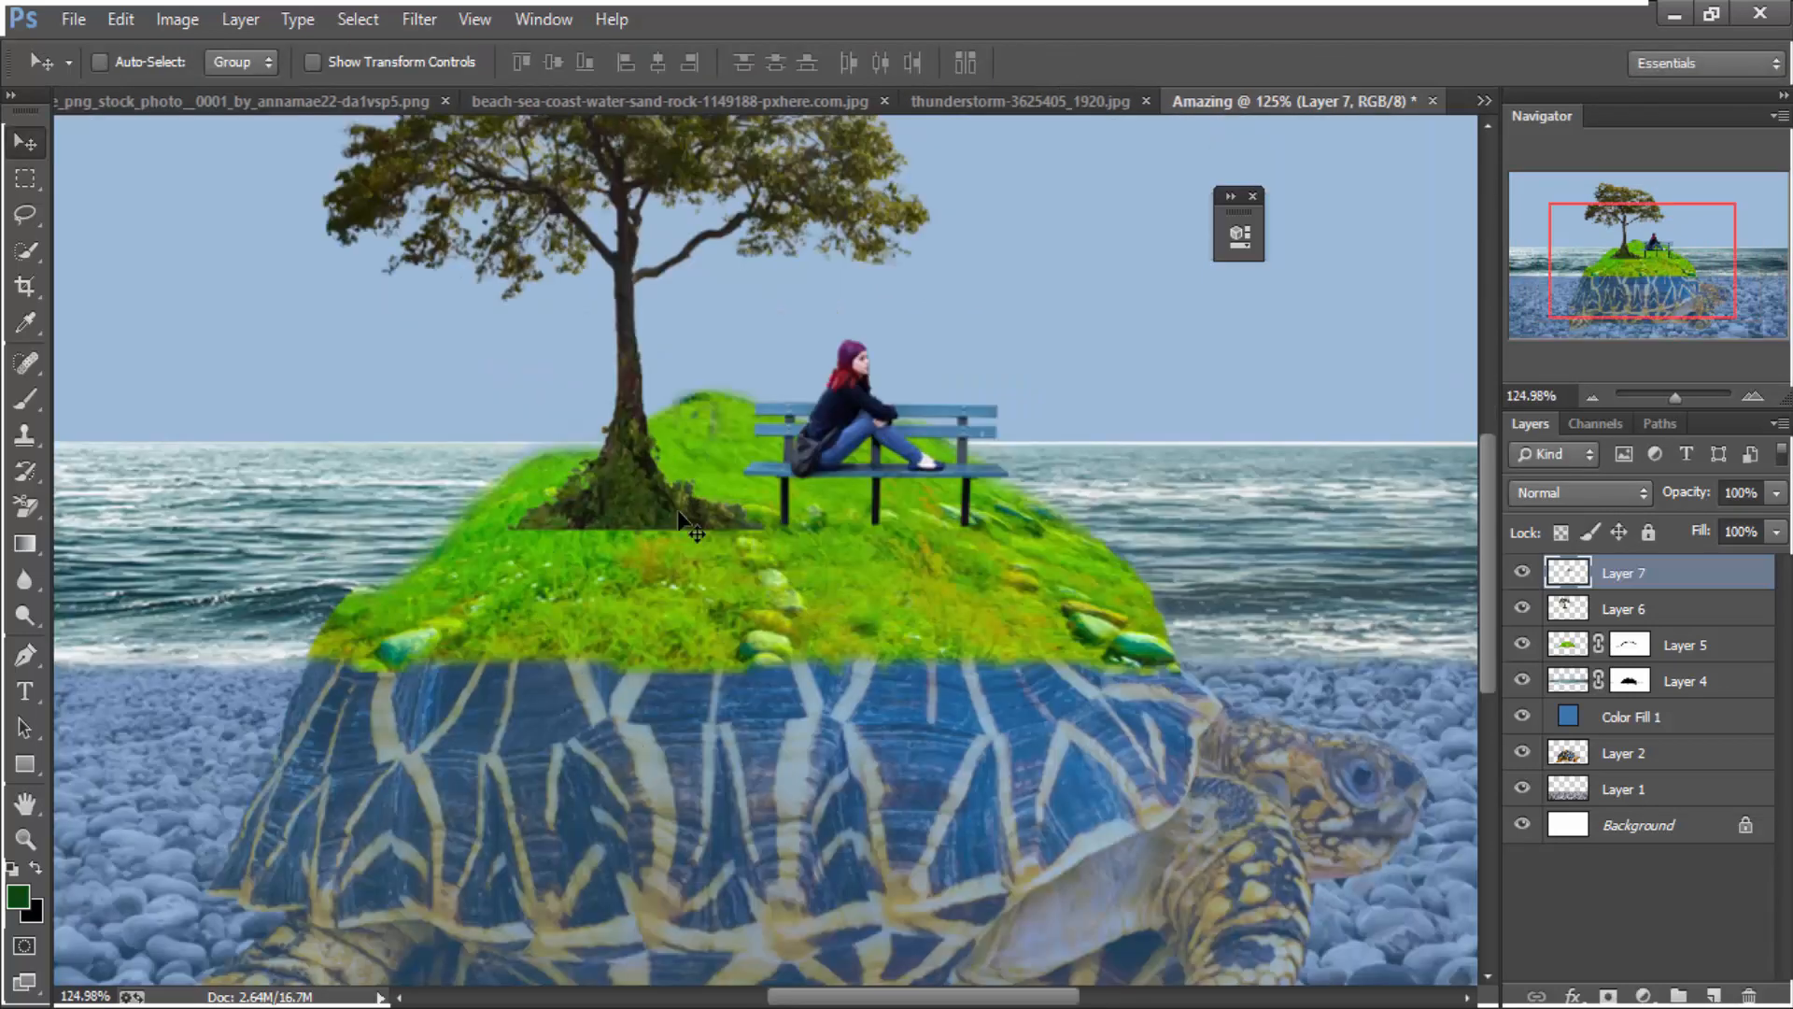
pyautogui.scroll(-1, 635, 541)
pyautogui.scroll(2, 481, 556)
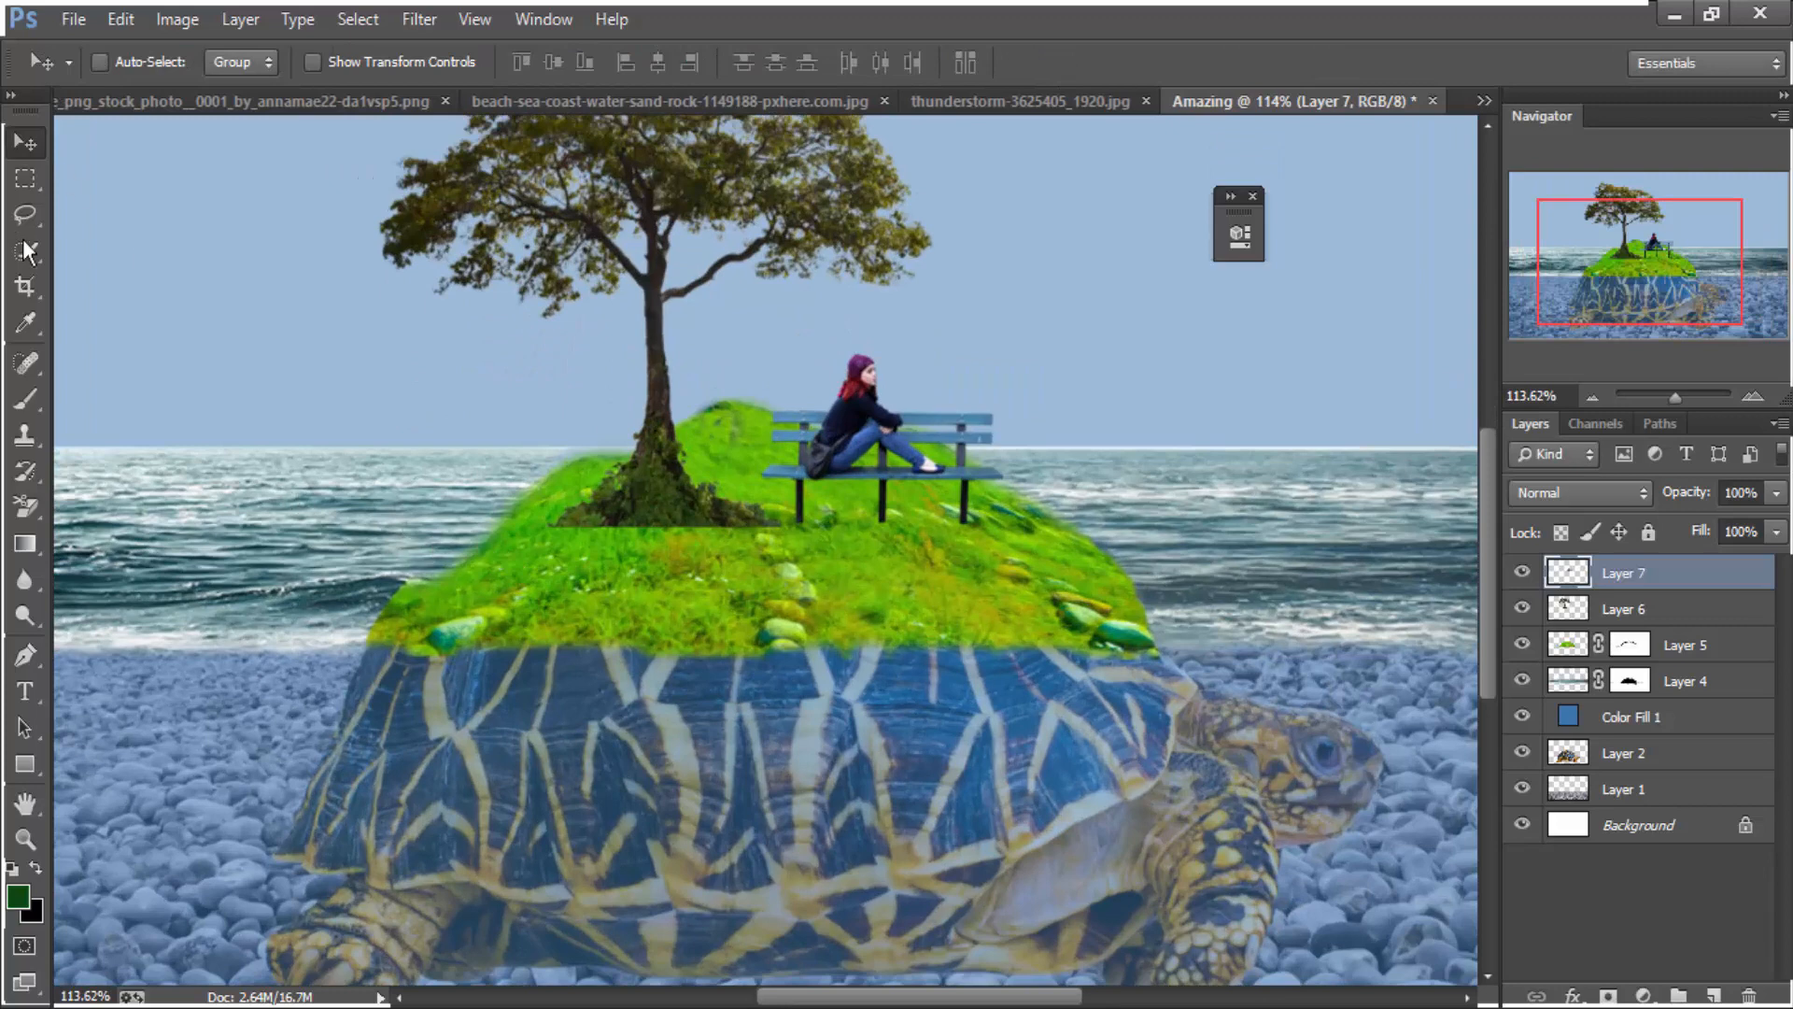
# Choose the 207 px grass brush for Layer 7, undo the test stroke and reduce the brush to 60 px
pyautogui.click(37, 405)
pyautogui.click(134, 63)
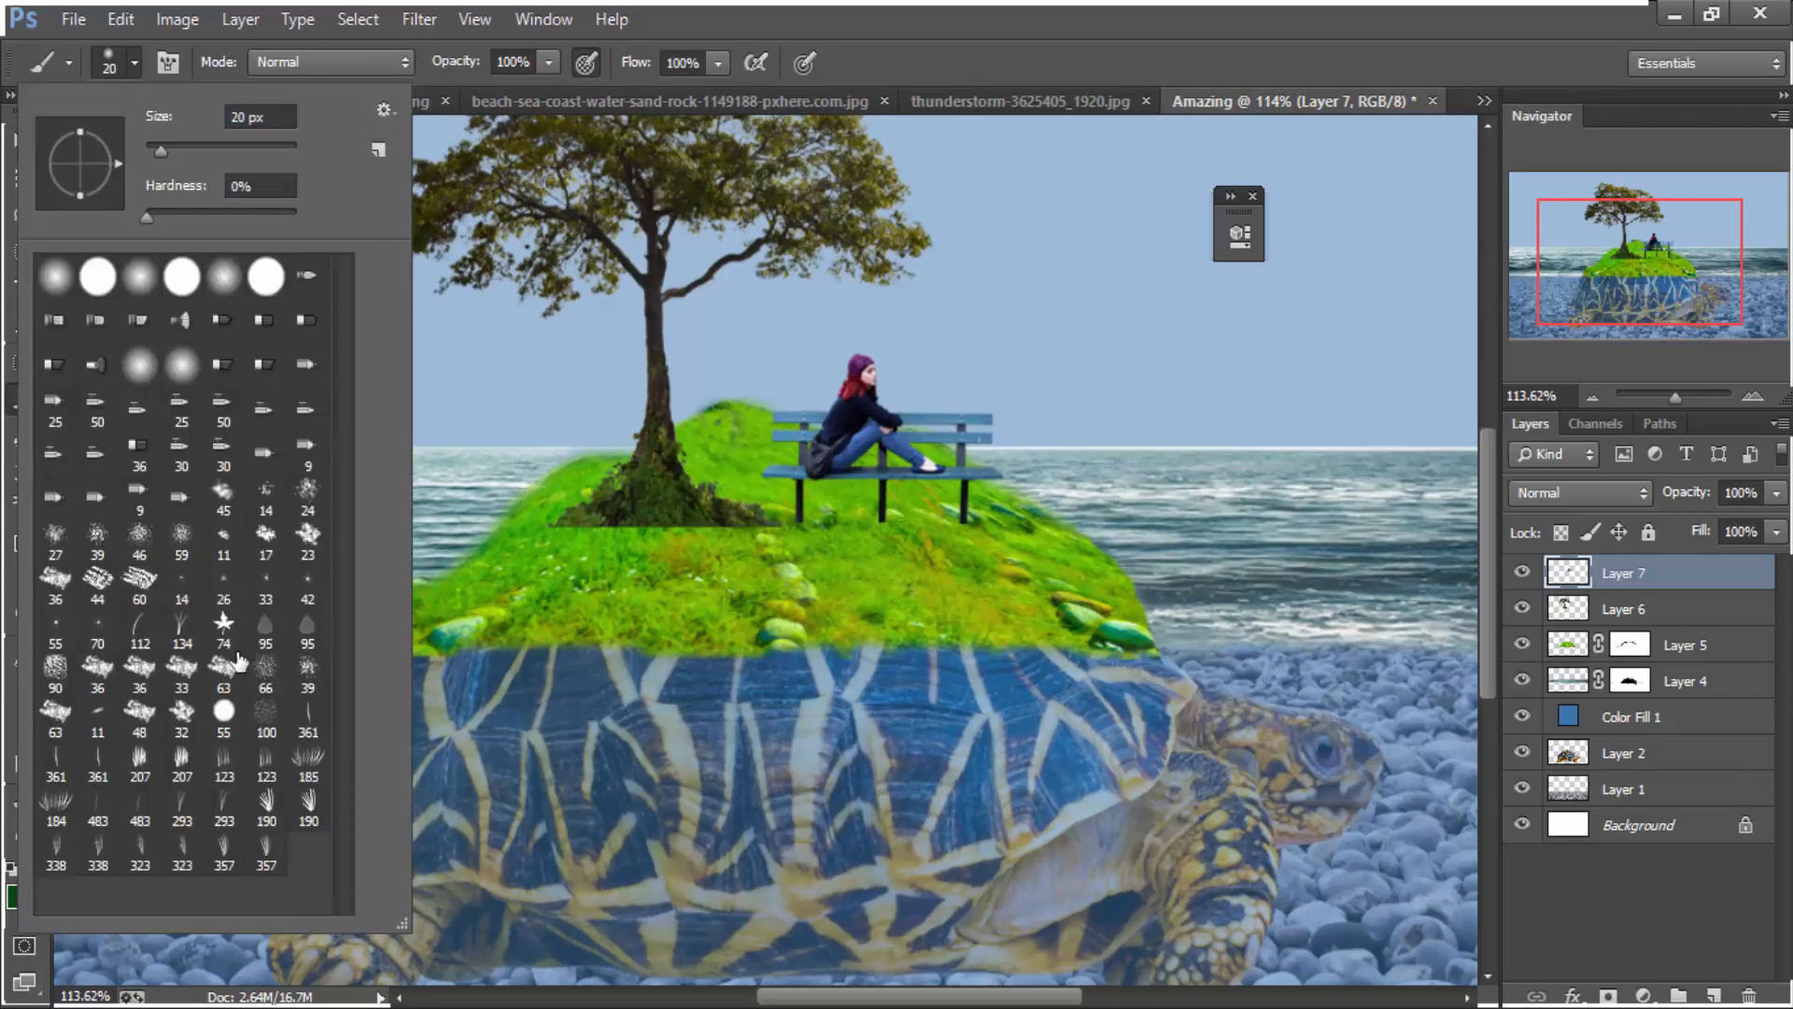
pyautogui.scroll(-2, 301, 768)
pyautogui.click(140, 756)
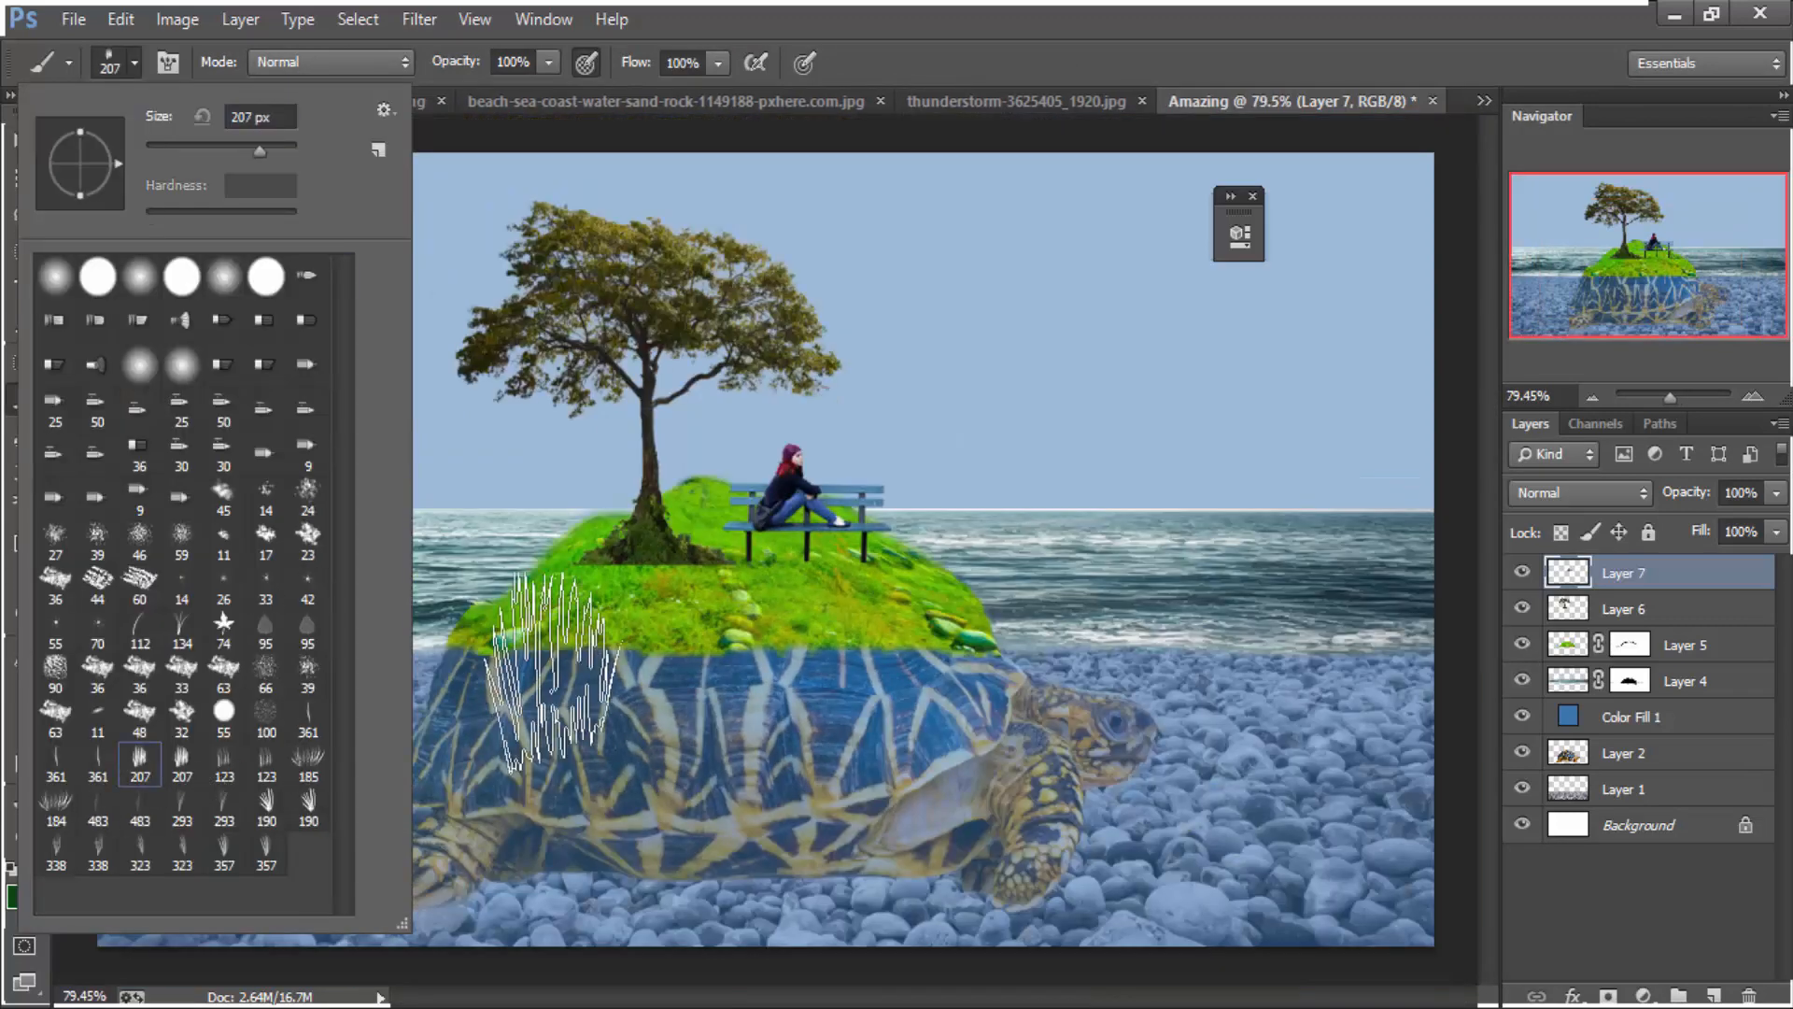
pyautogui.moveTo(598, 569); pyautogui.dragTo(630, 537)
pyautogui.hotkey('ctrl', 'z')
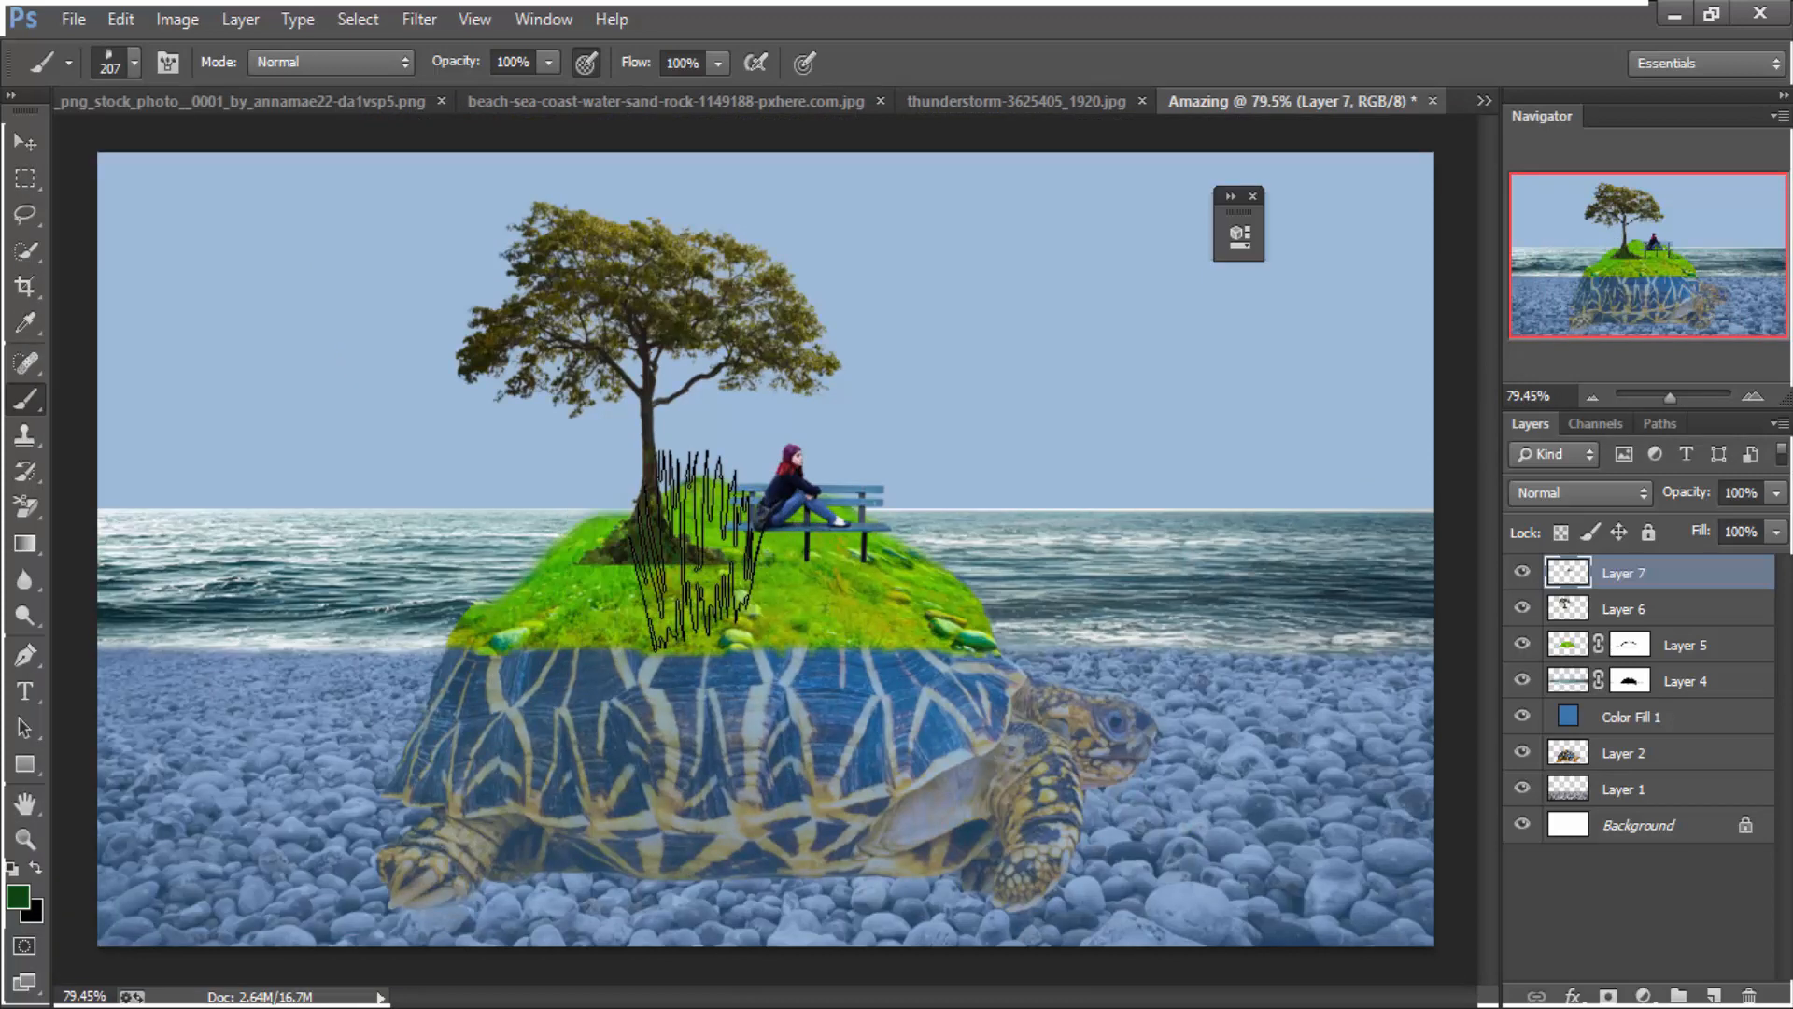
pyautogui.press('[')
pyautogui.press('[')
pyautogui.press('[')
pyautogui.scroll(5, 633, 532)
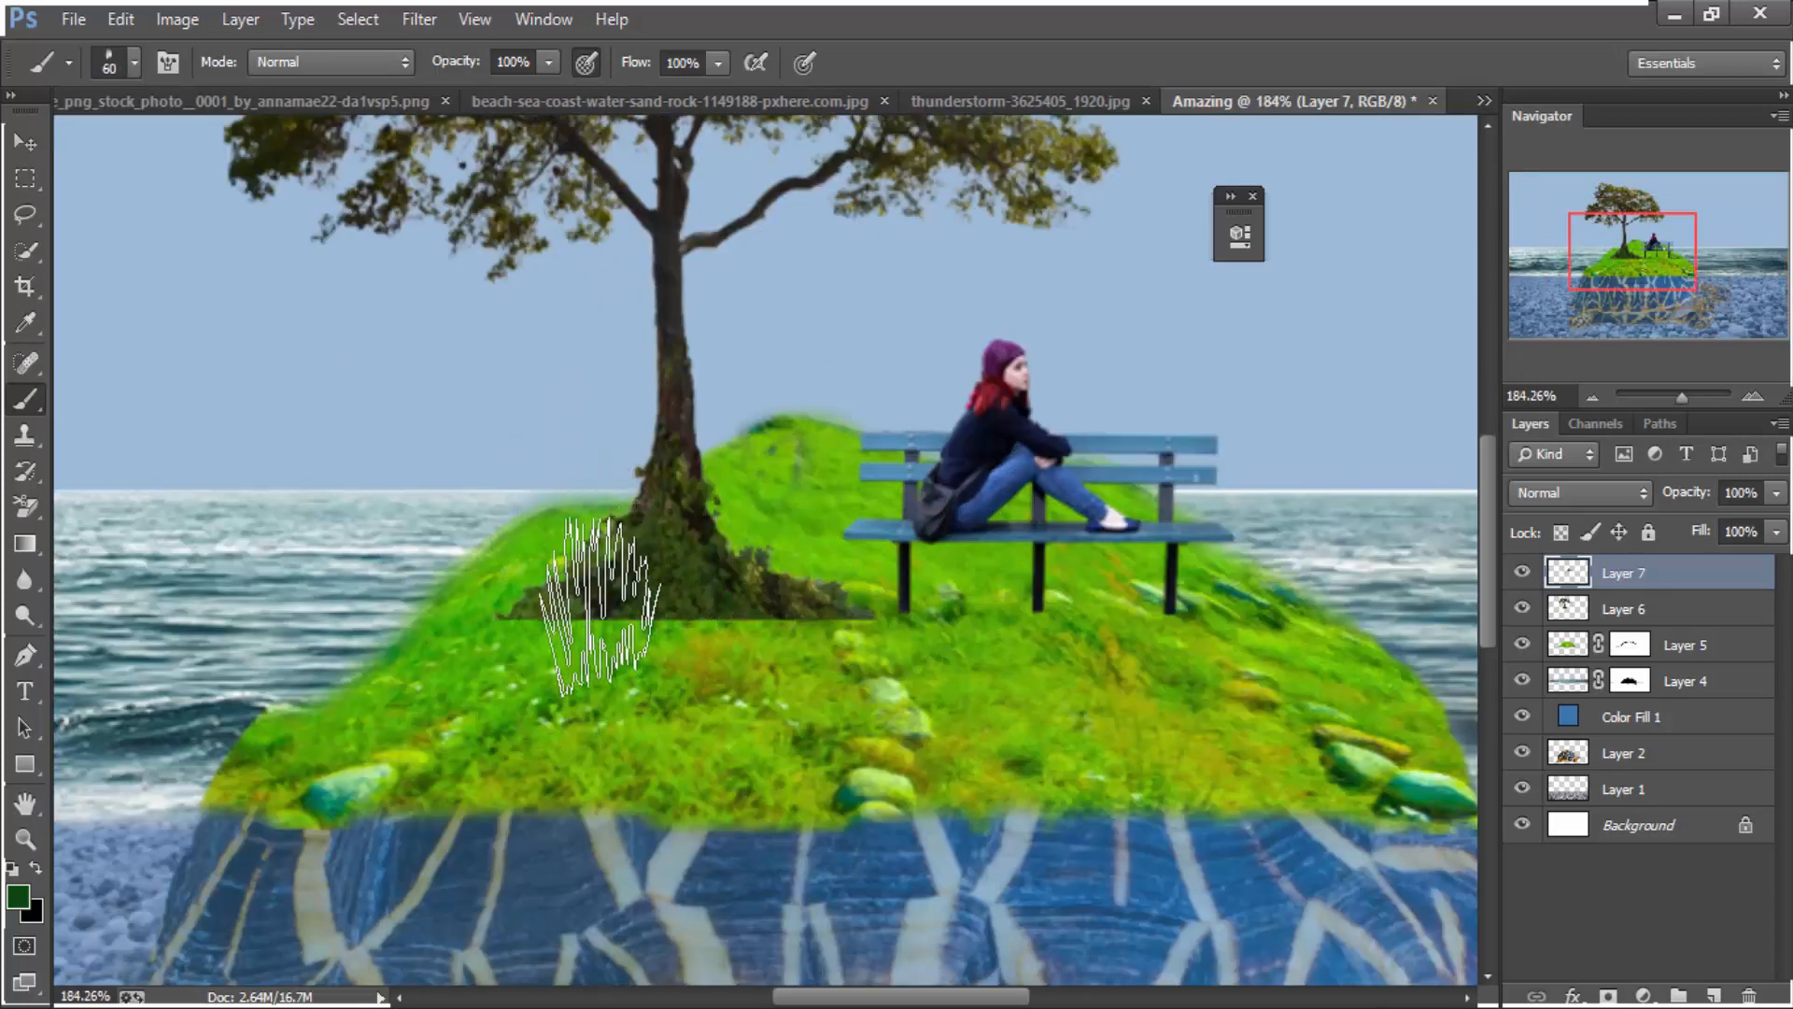
# Sample green from the hill and paint grass over the flat lower edge of the tree's roots with the brush at 25 px
pyautogui.press('i')
pyautogui.click(650, 644)
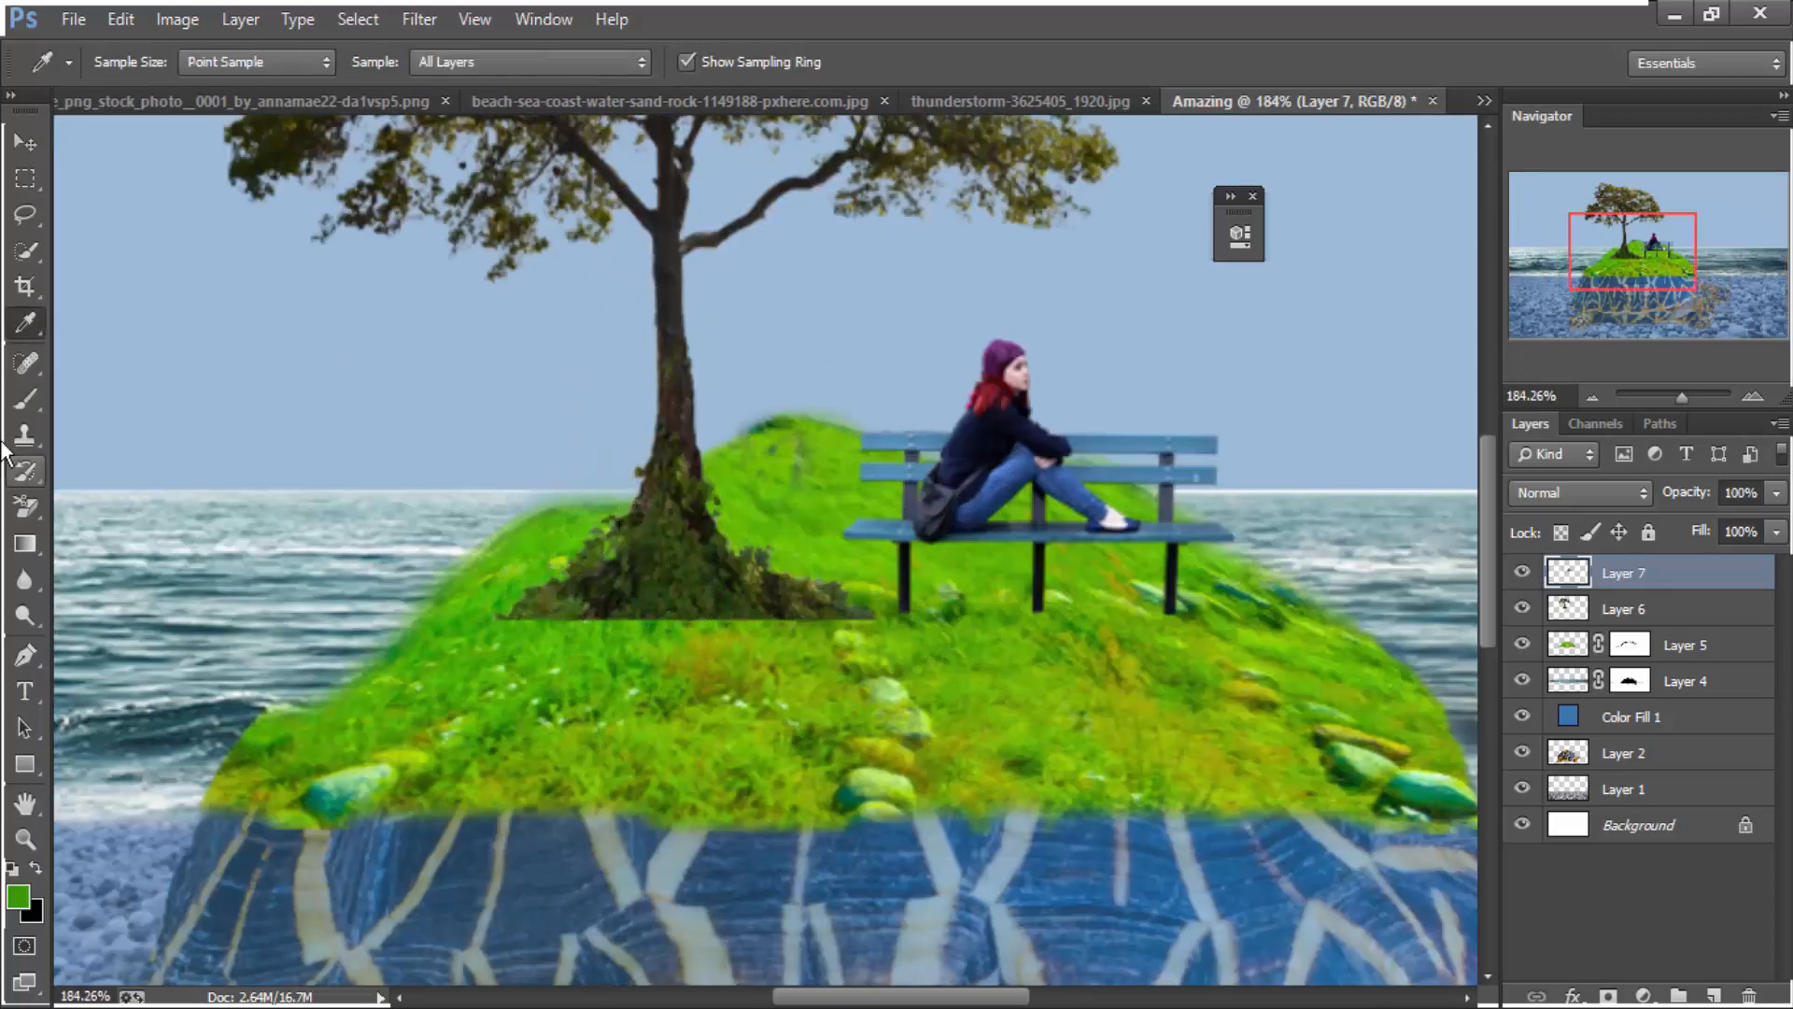
pyautogui.press('b')
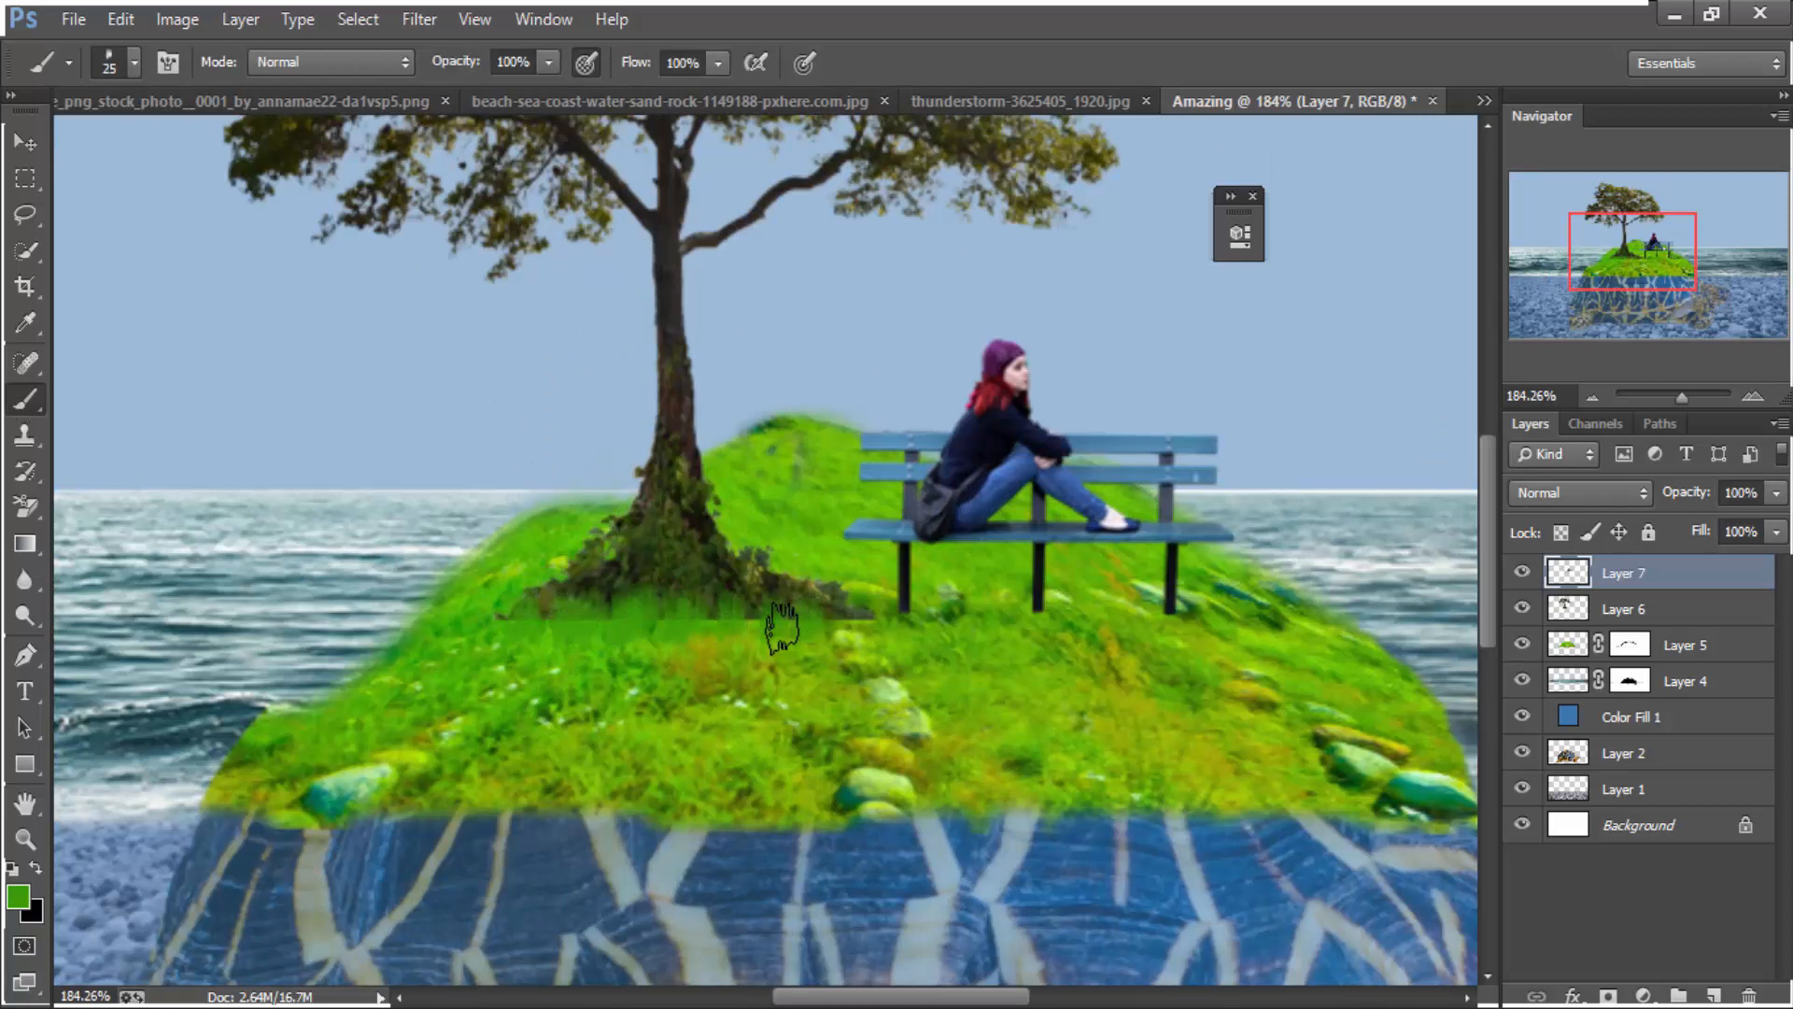
pyautogui.scroll(1, 696, 624)
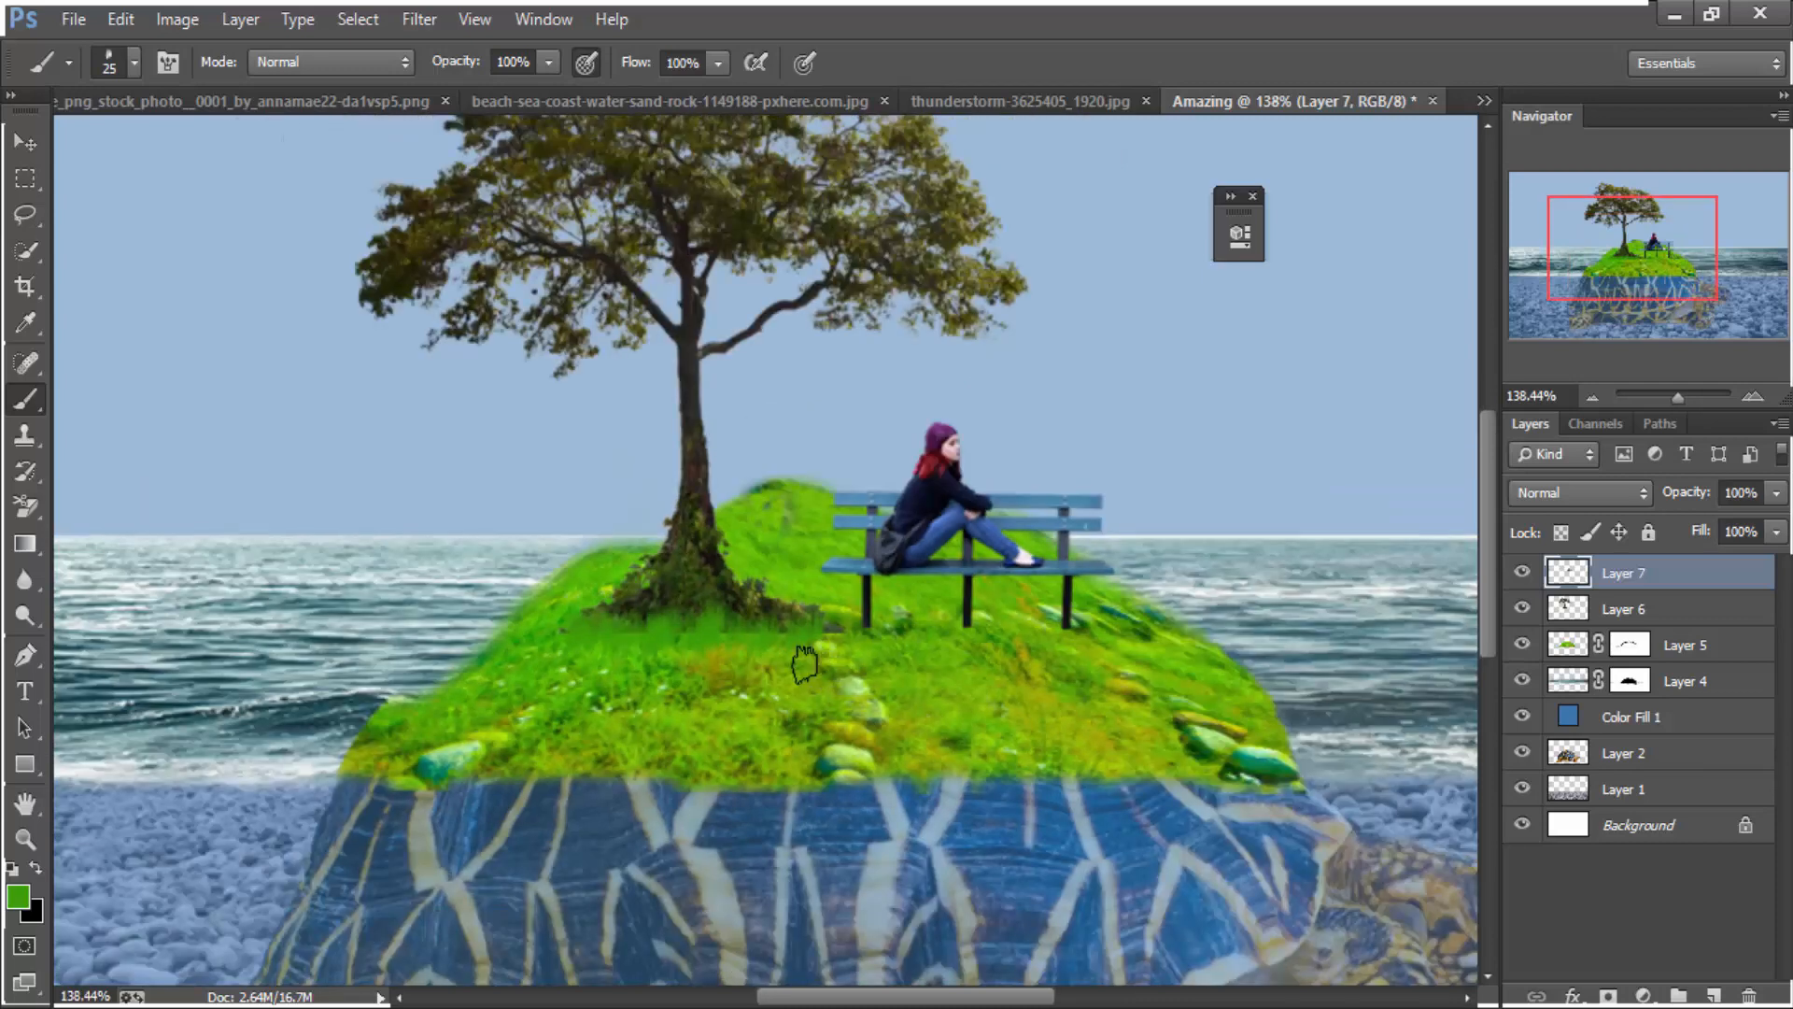
pyautogui.scroll(-3, 775, 644)
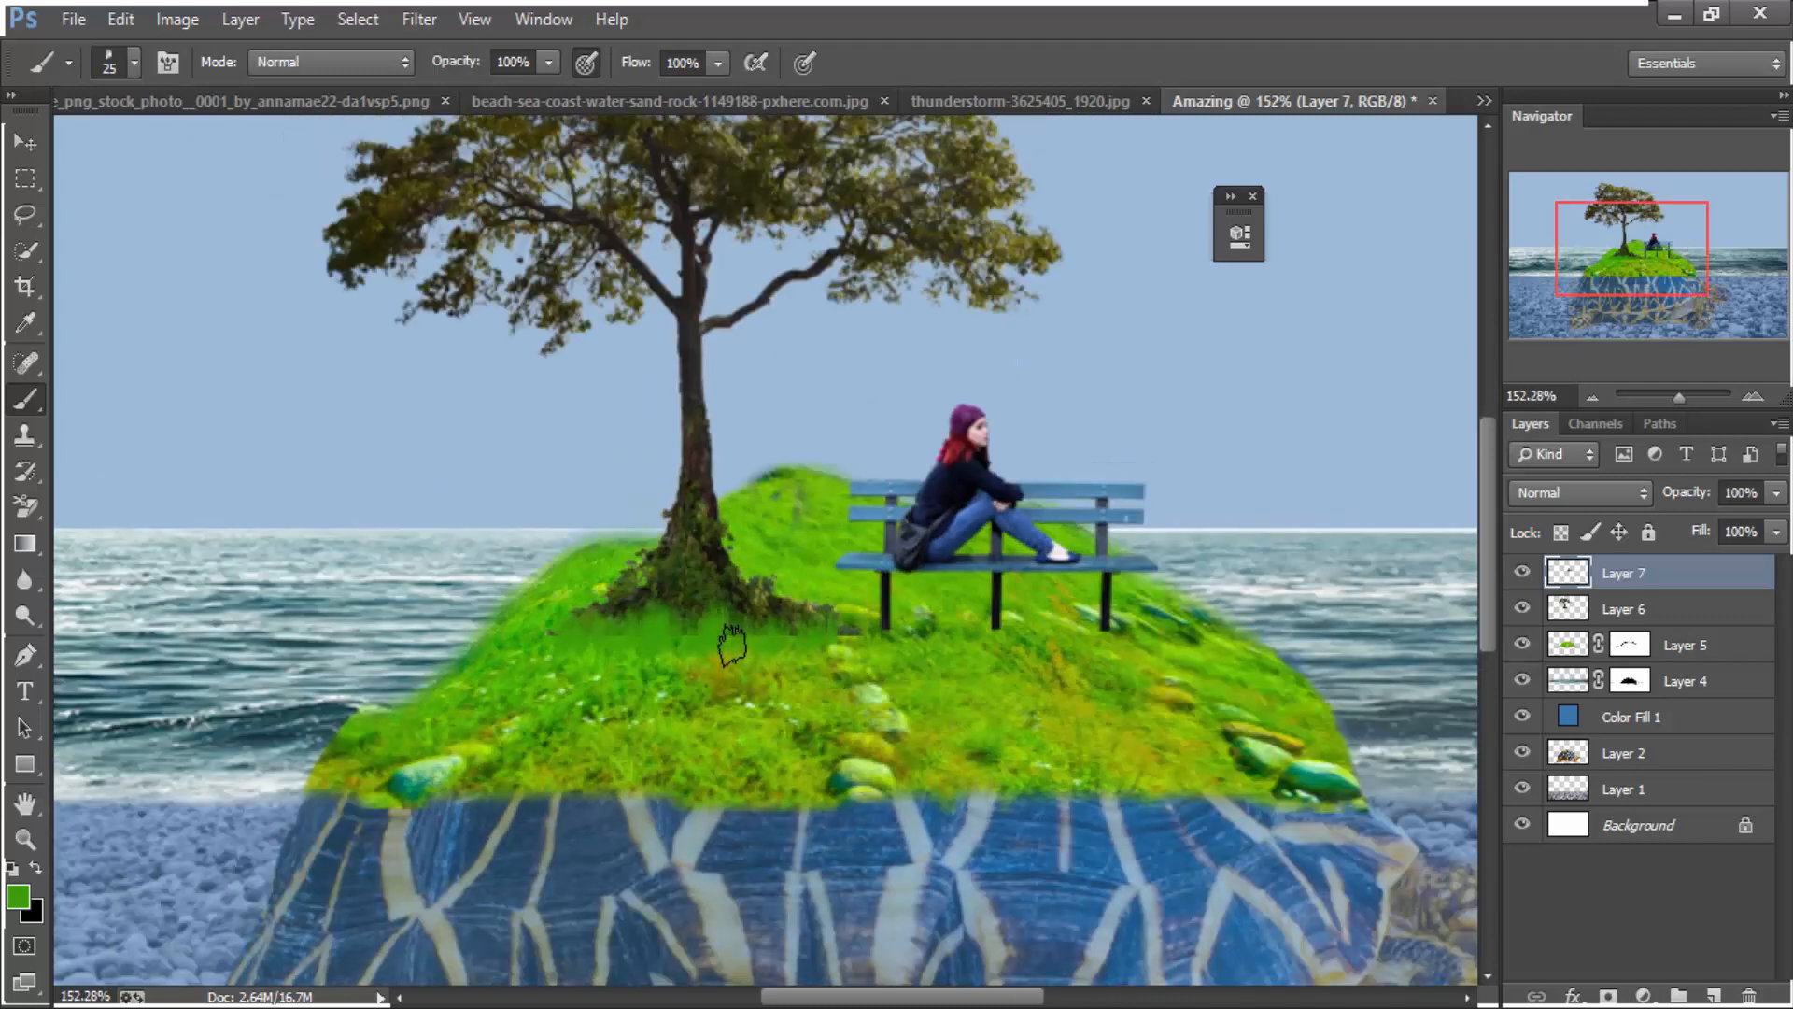
pyautogui.scroll(4, 871, 689)
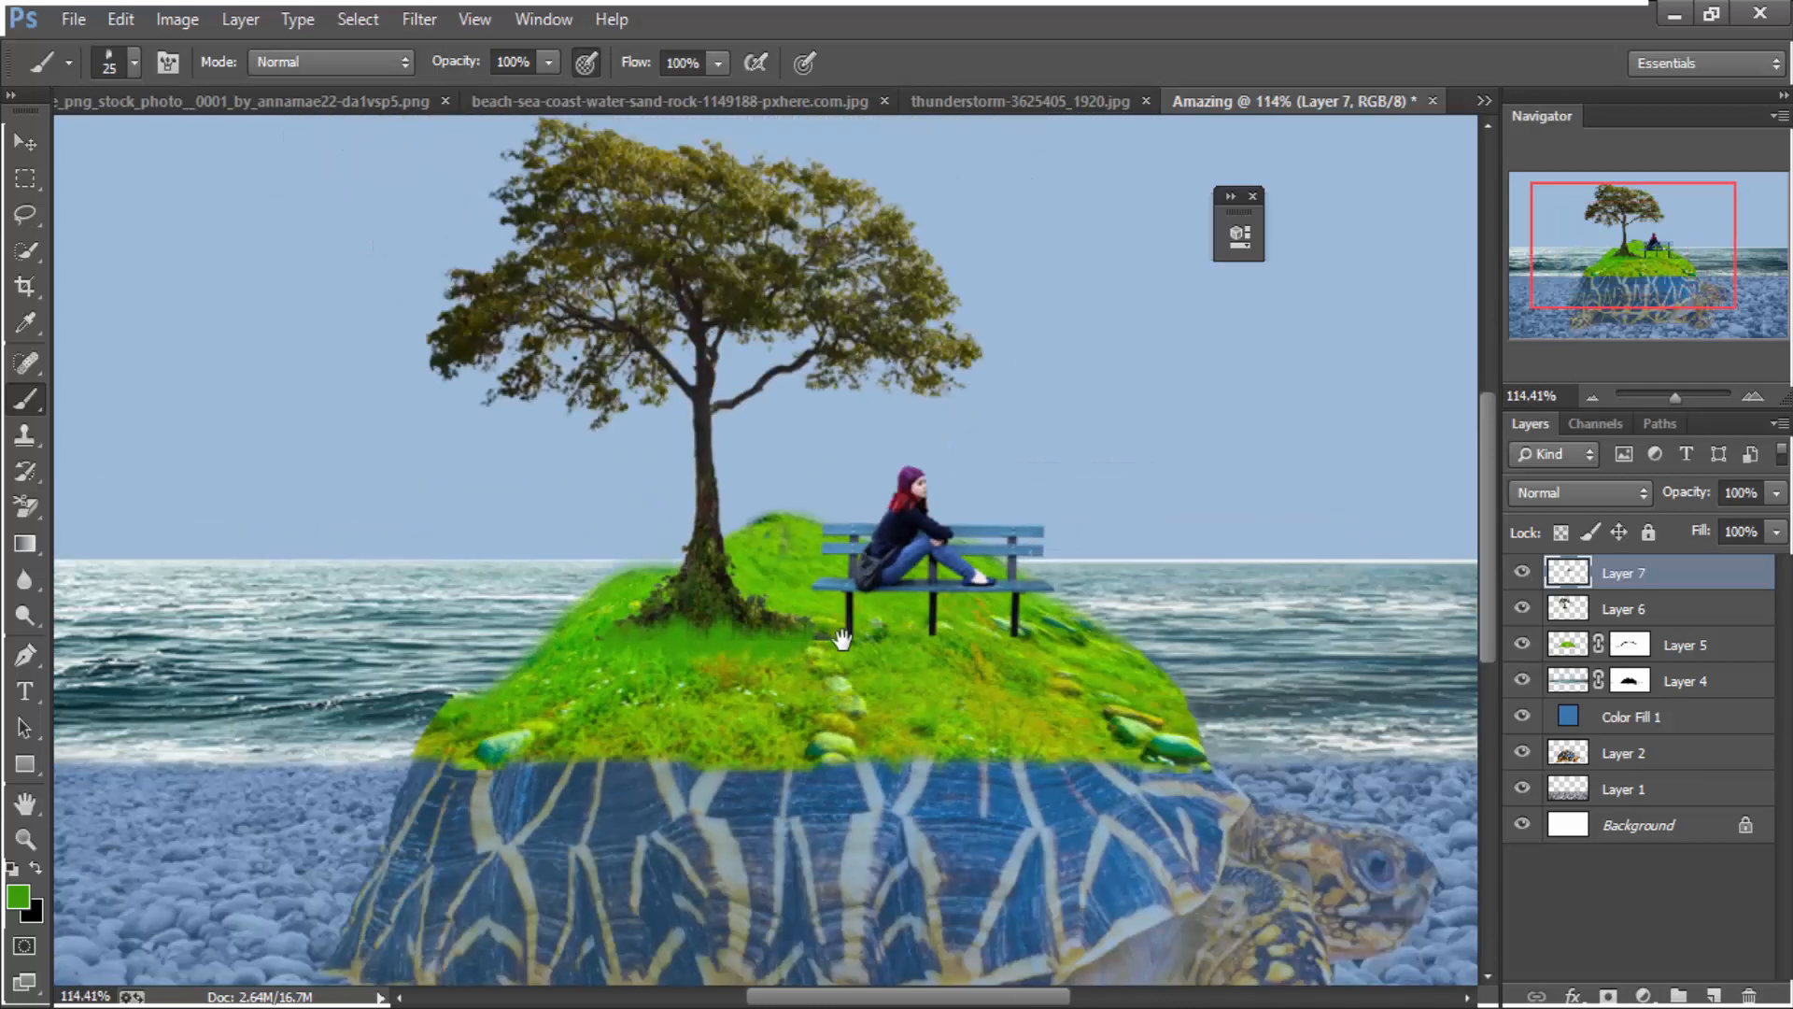
pyautogui.scroll(-4, 707, 570)
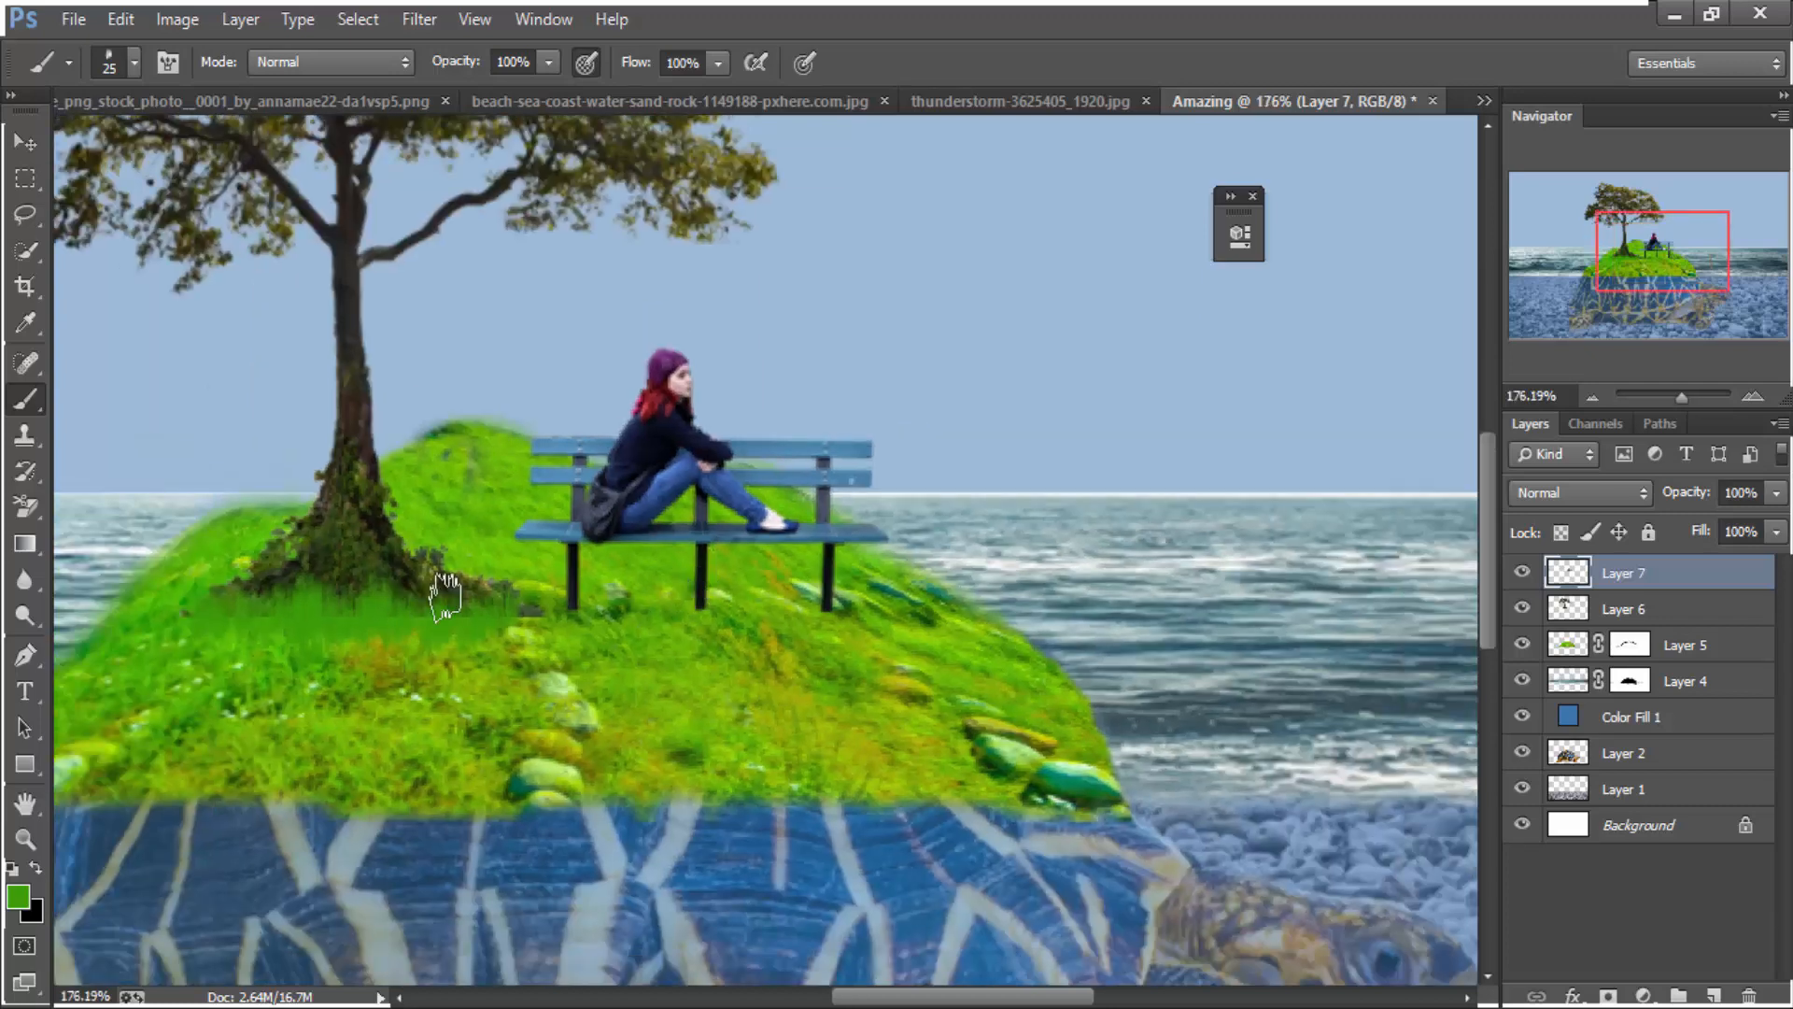
# Add a layer mask to Layer 7 and soften the feet of the bench legs in black with a soft round 25 px brush
pyautogui.click(128, 65)
pyautogui.doubleClick(62, 287)
pyautogui.click(1597, 614)
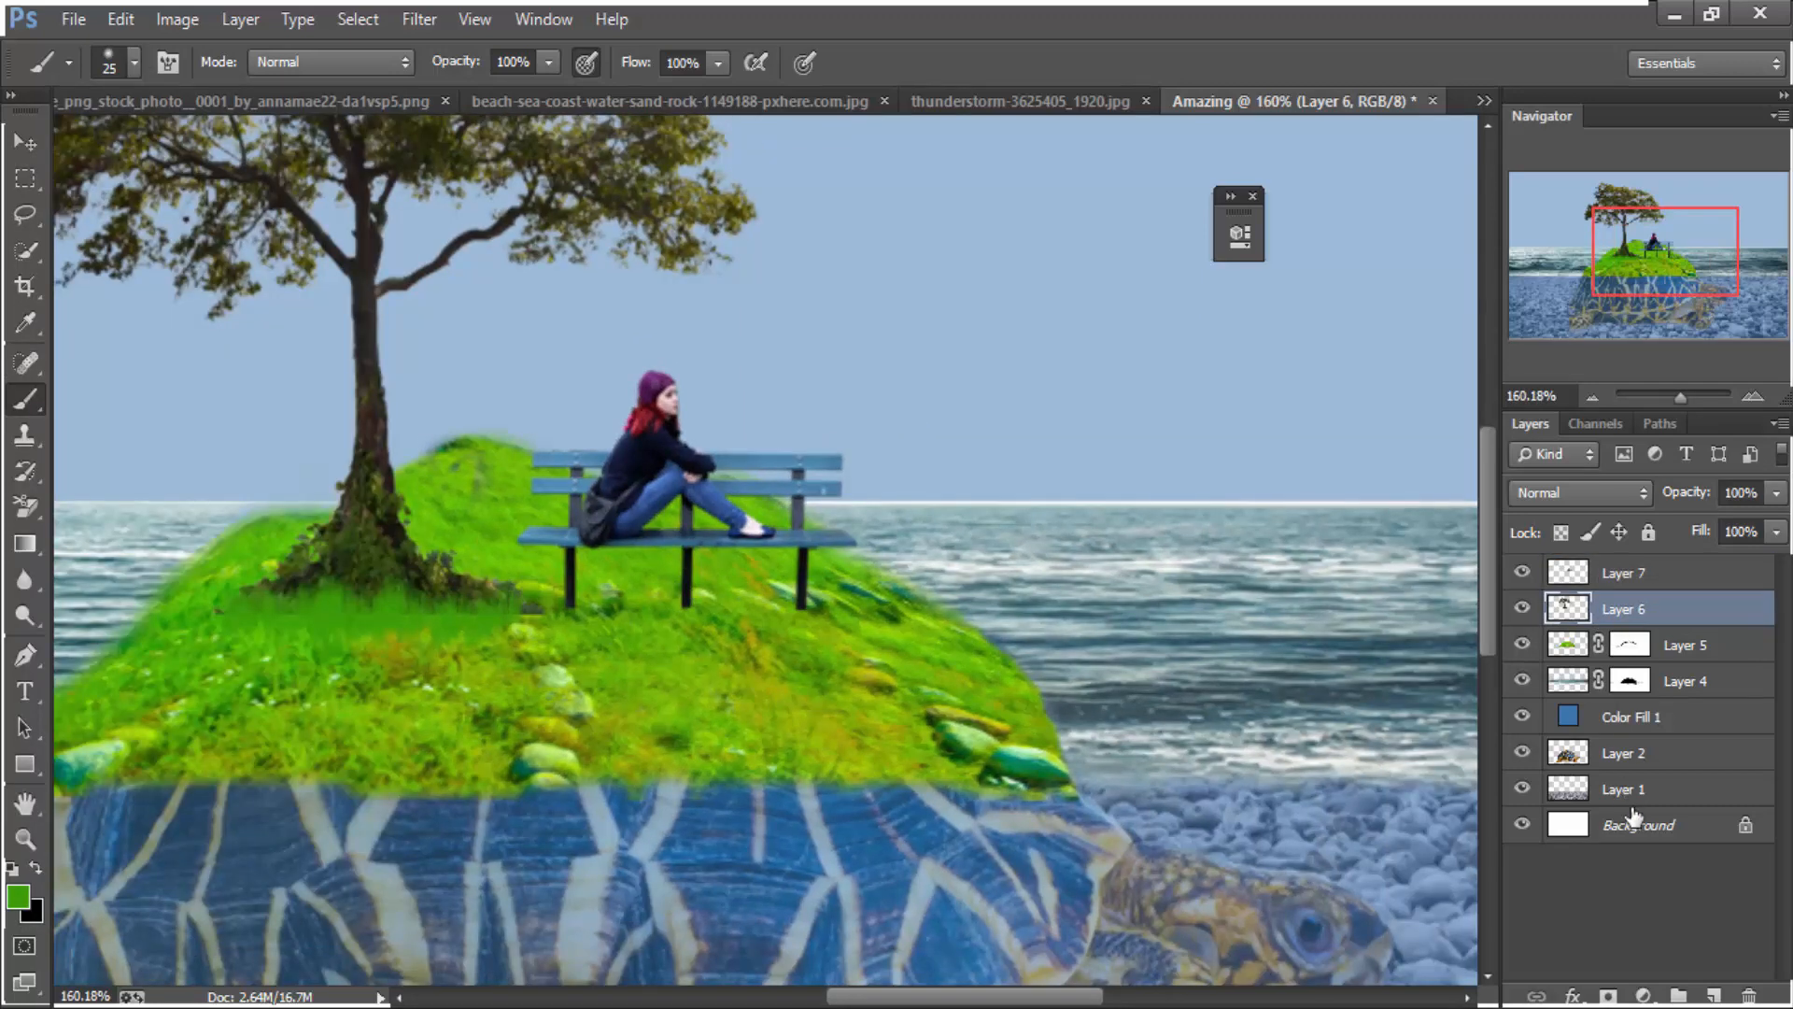
pyautogui.click(1613, 575)
pyautogui.scroll(5, 499, 624)
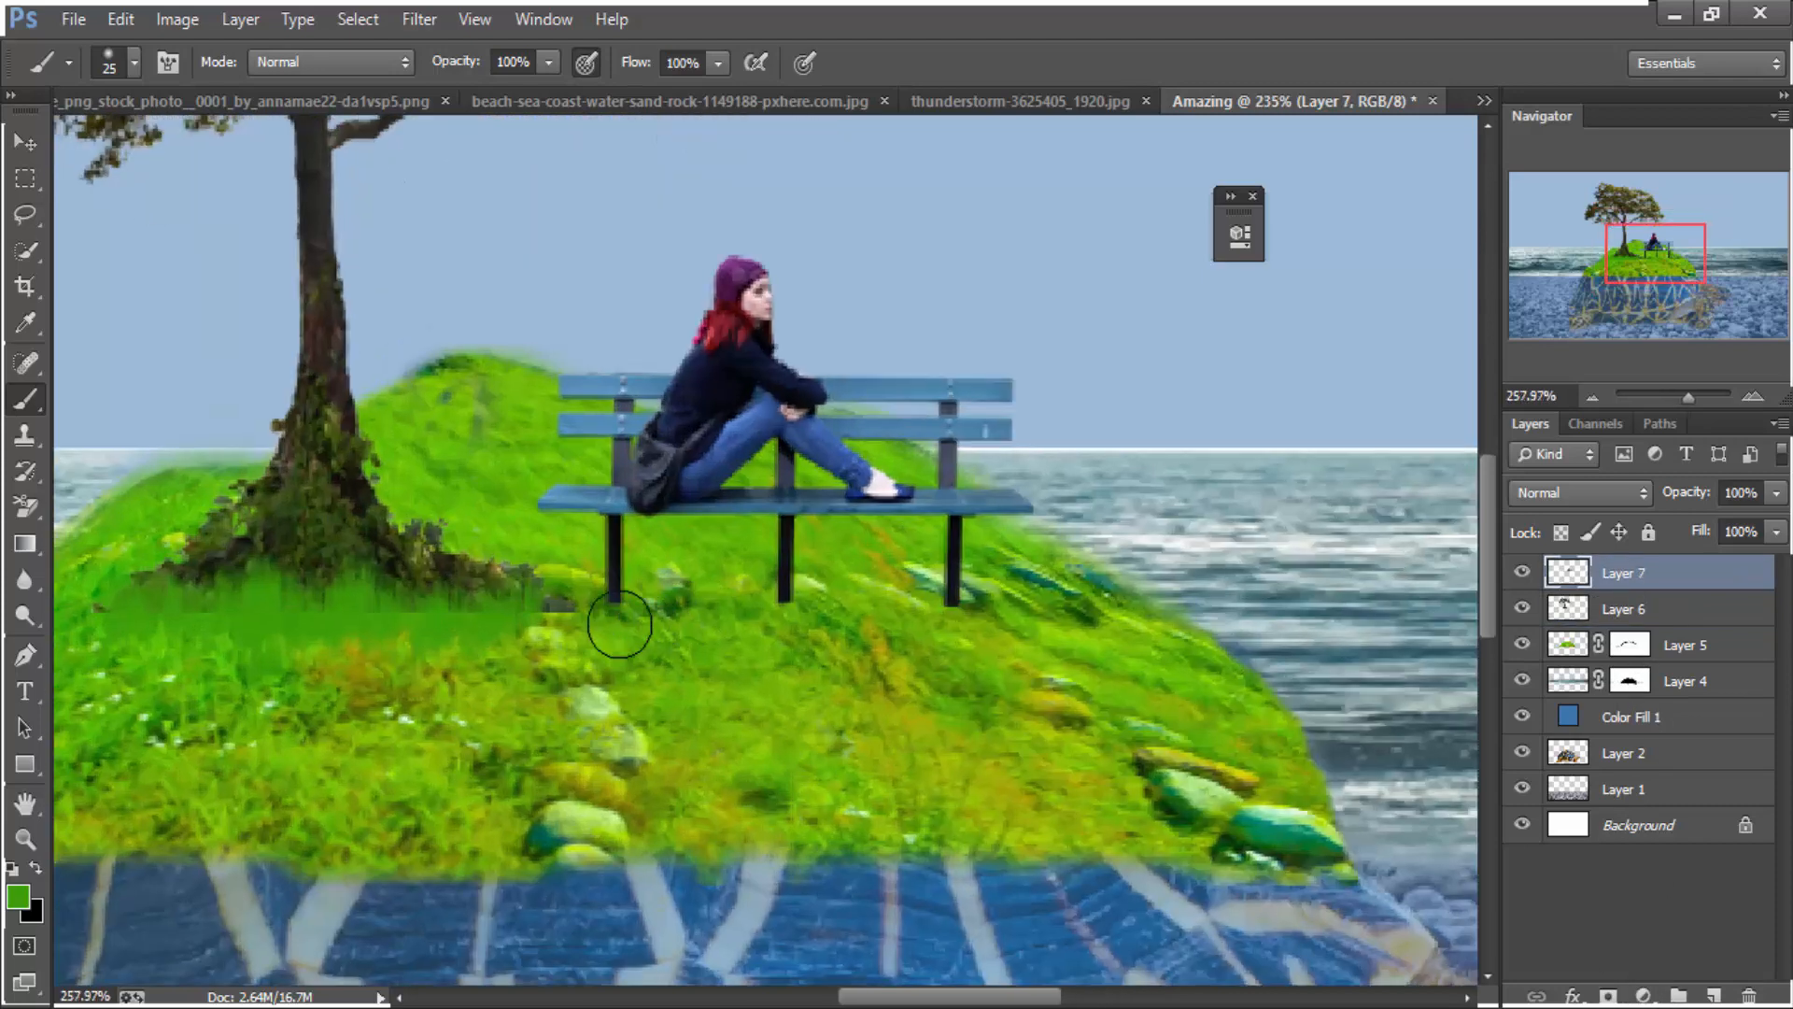
pyautogui.click(616, 634)
pyautogui.click(1608, 995)
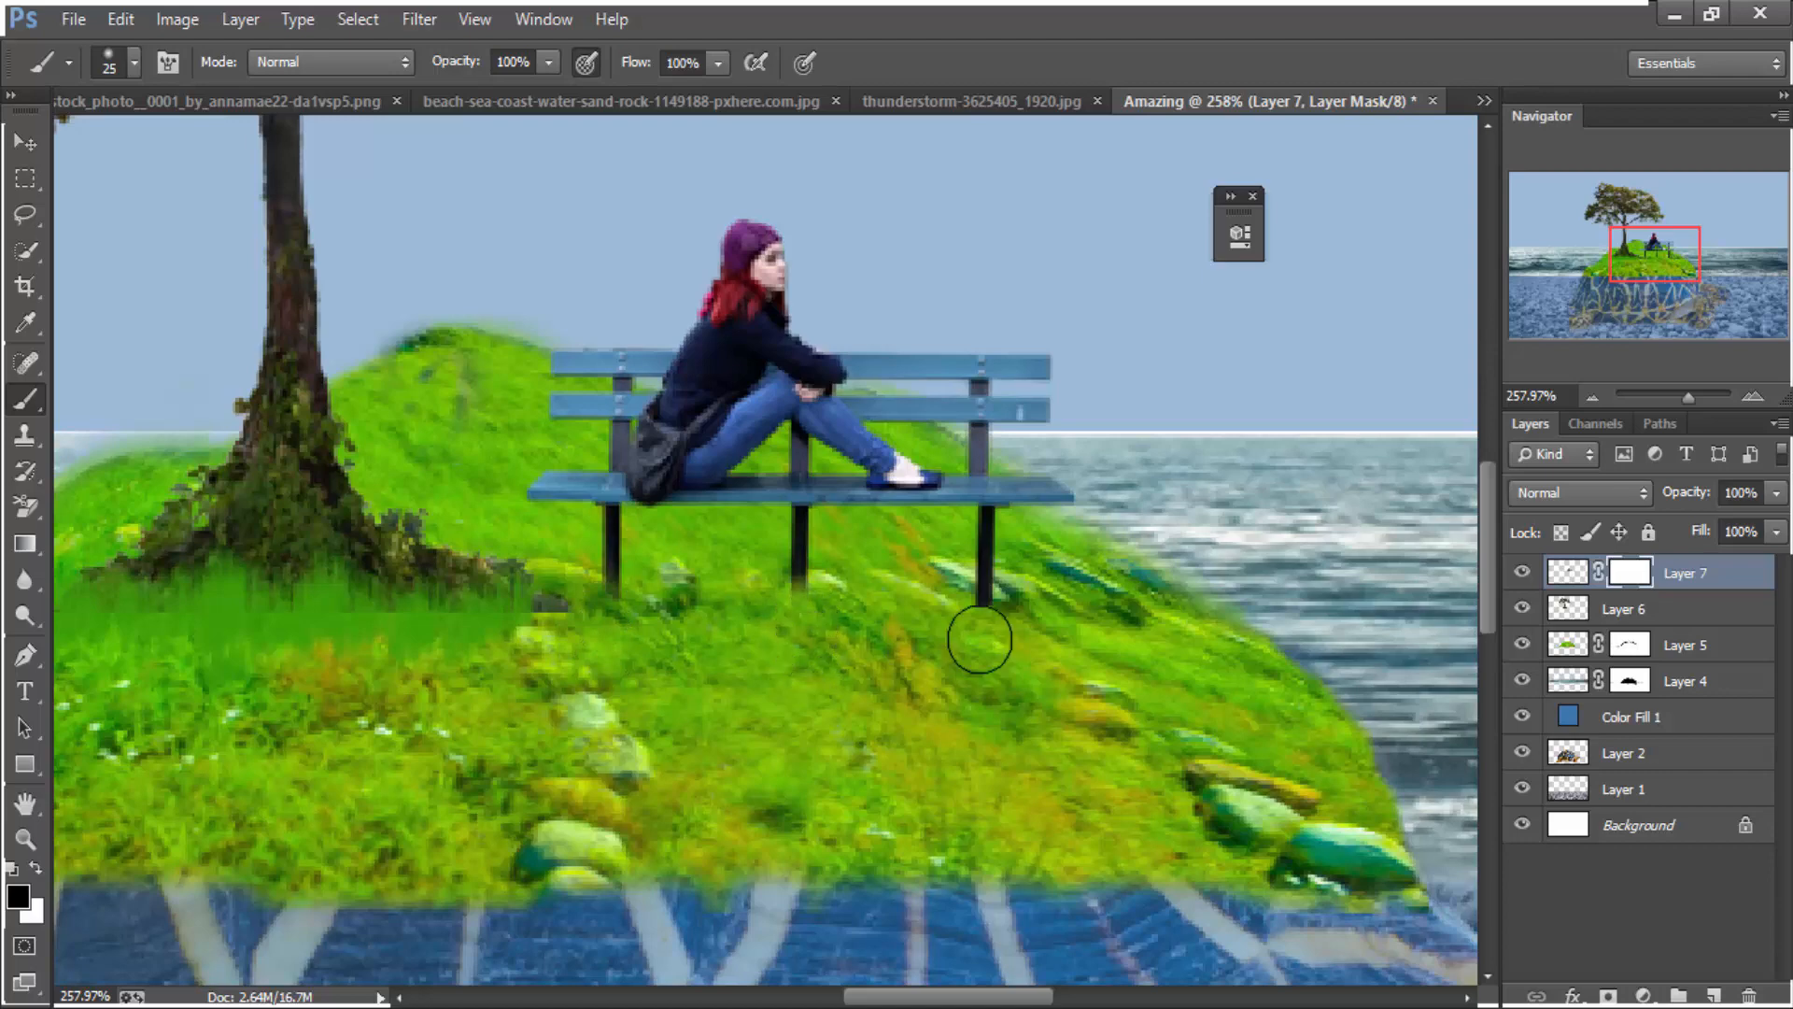
pyautogui.scroll(-6, 993, 662)
pyautogui.scroll(1, 728, 648)
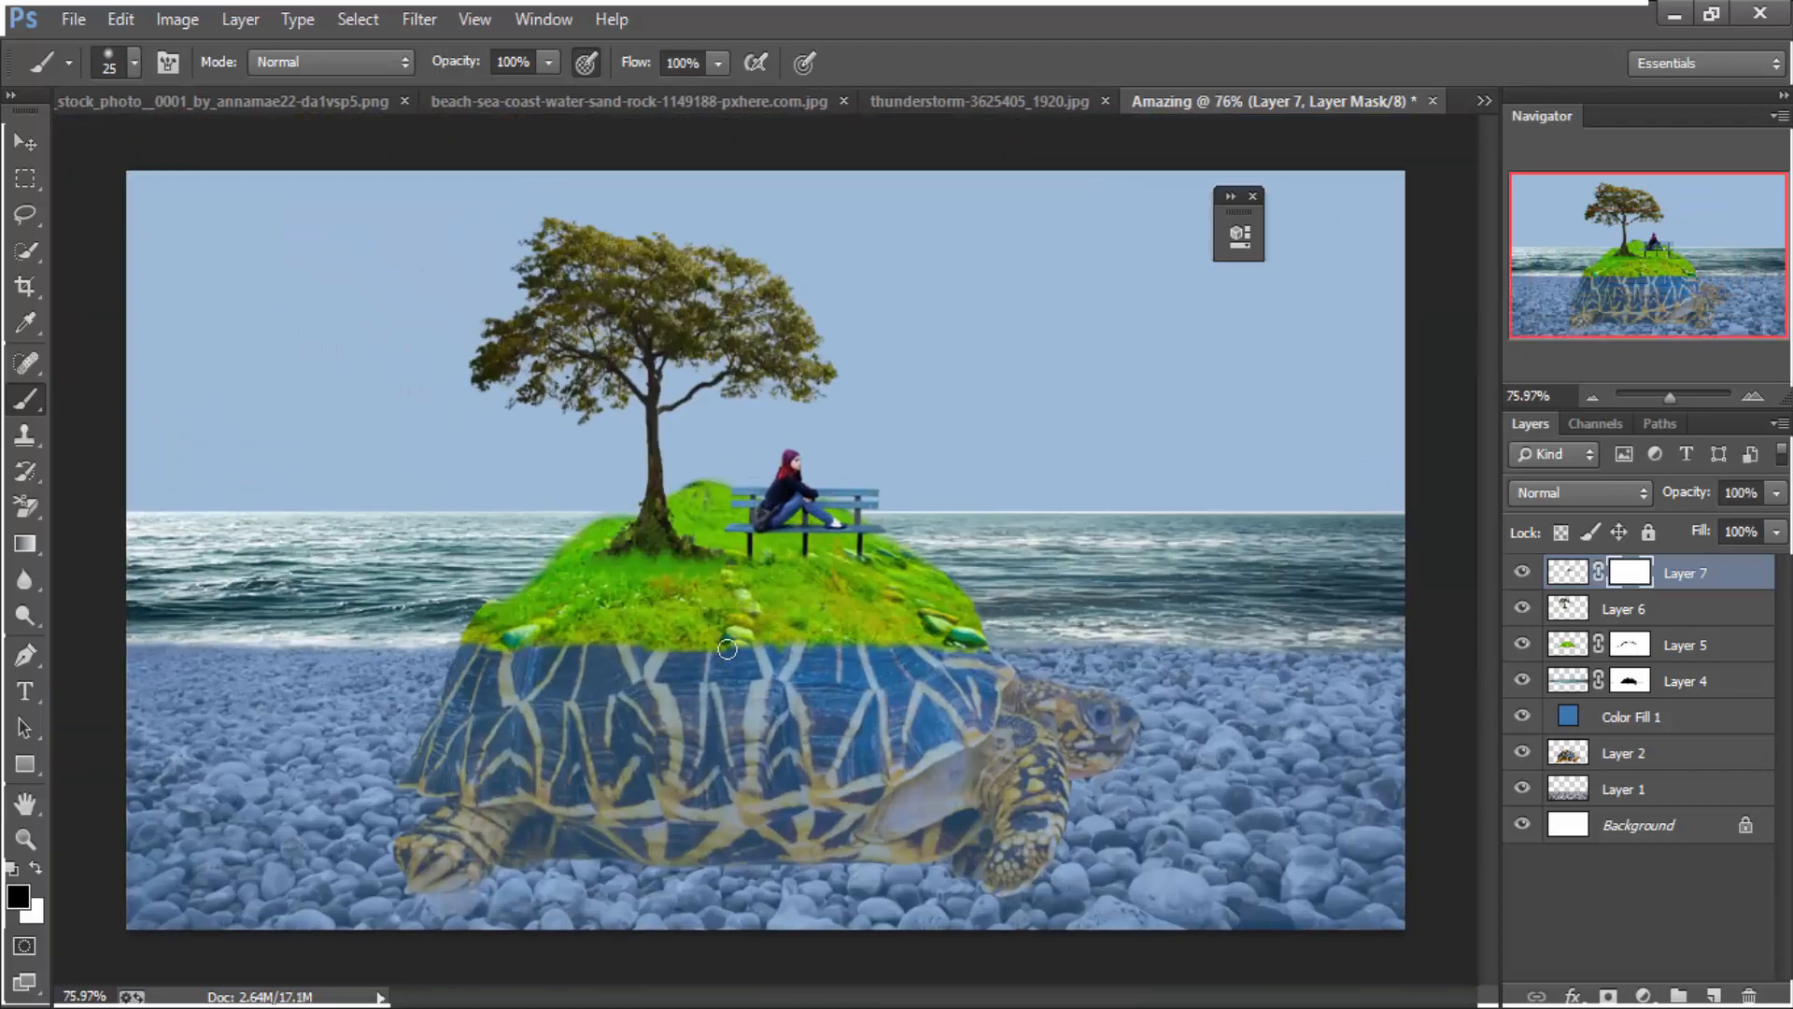
pyautogui.scroll(-1, 828, 546)
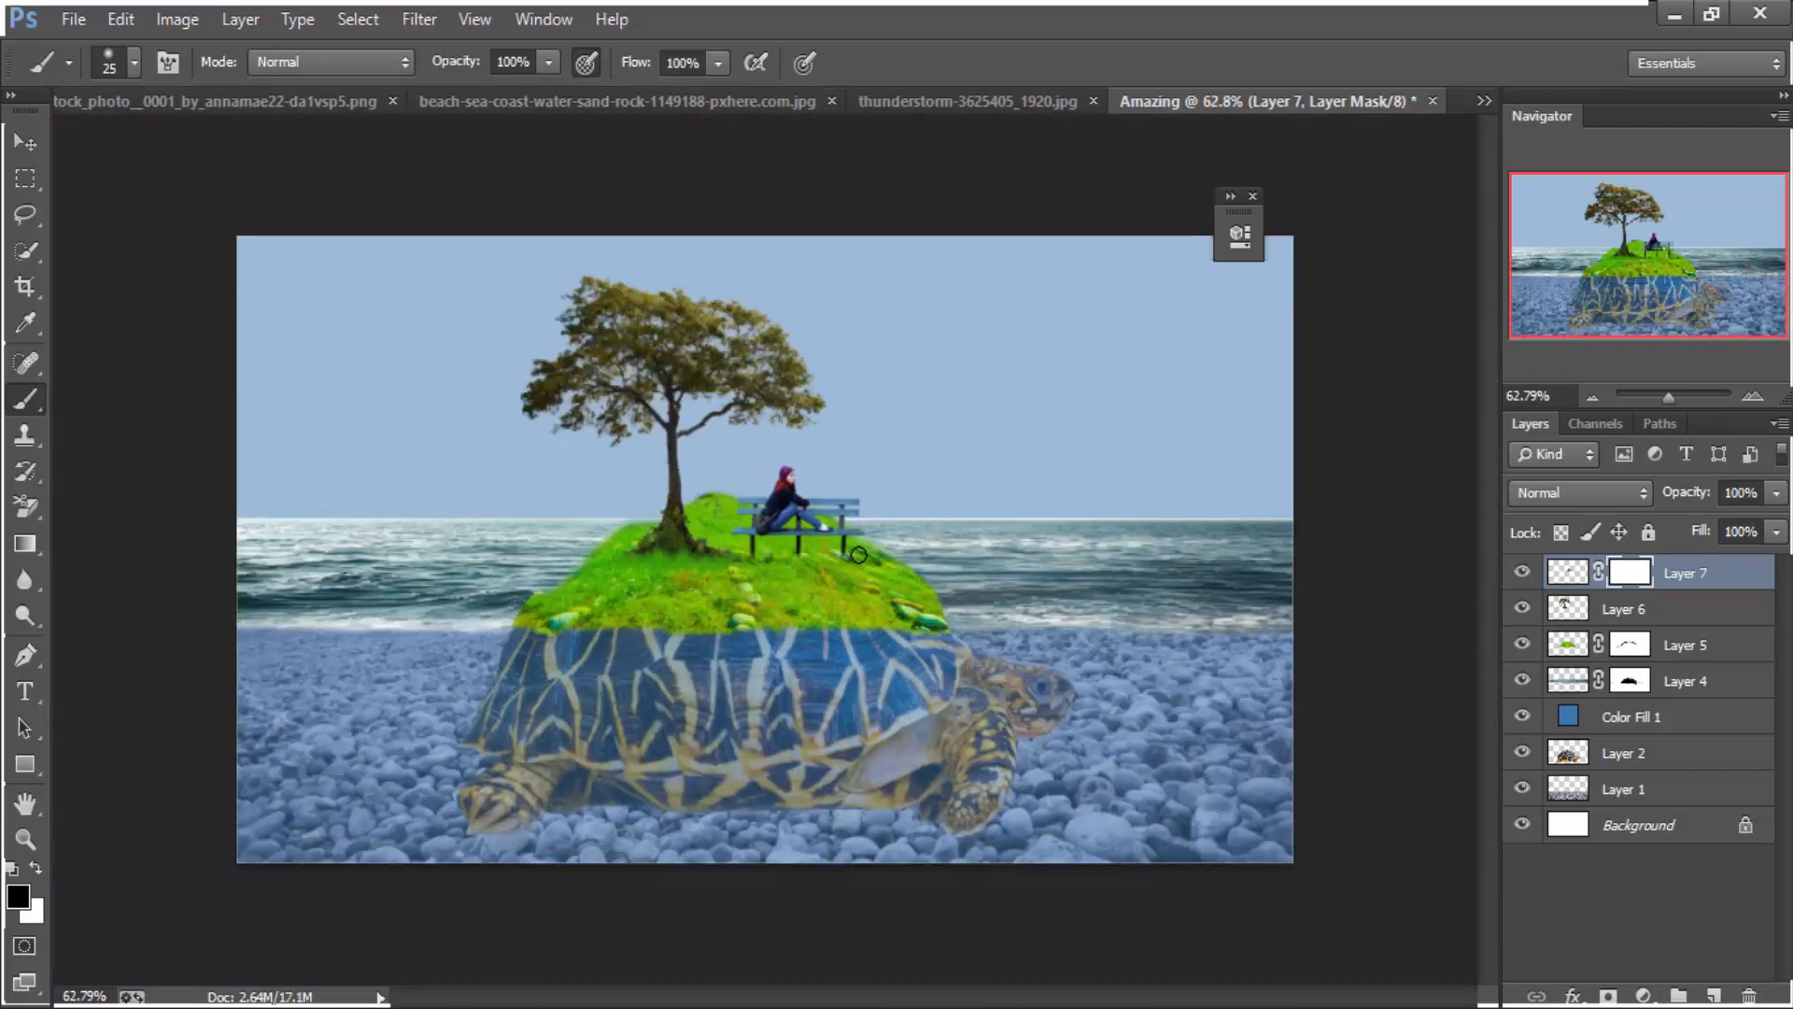
pyautogui.scroll(-1, 761, 532)
pyautogui.scroll(2, 763, 545)
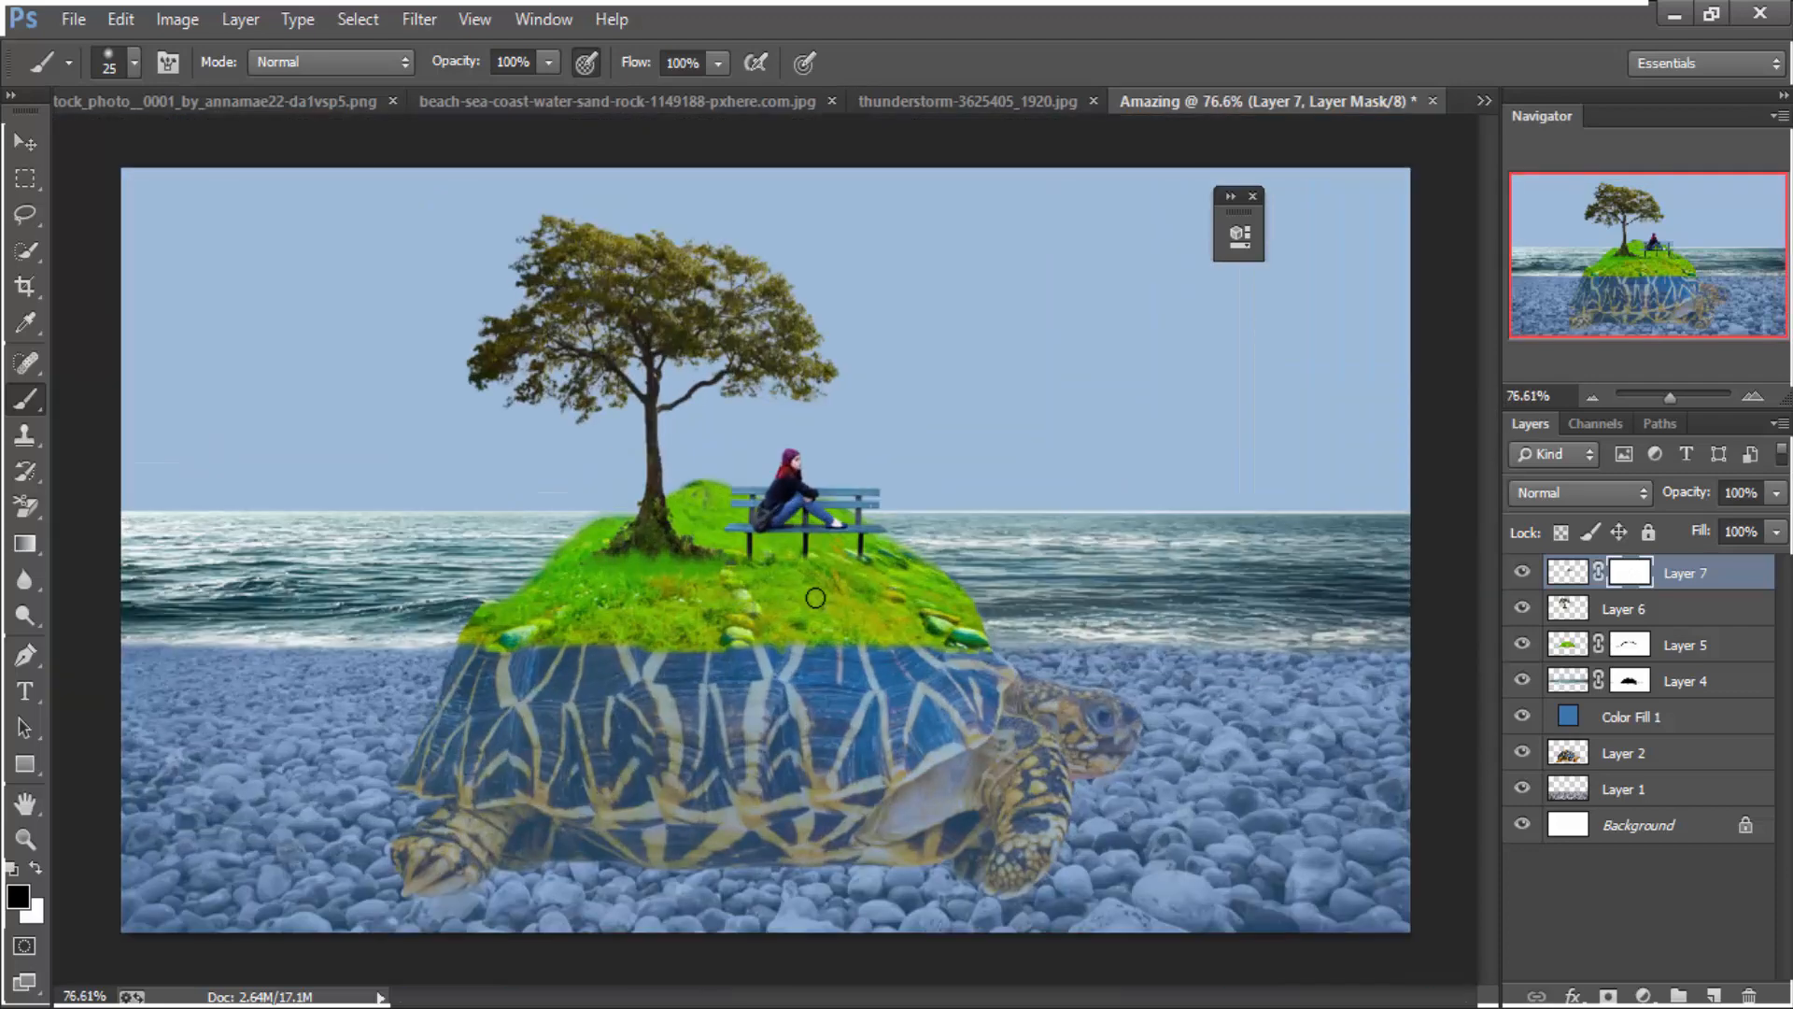
# Close the floating panel and make the tree layer, Layer 6, active
pyautogui.click(1254, 198)
pyautogui.scroll(2, 813, 584)
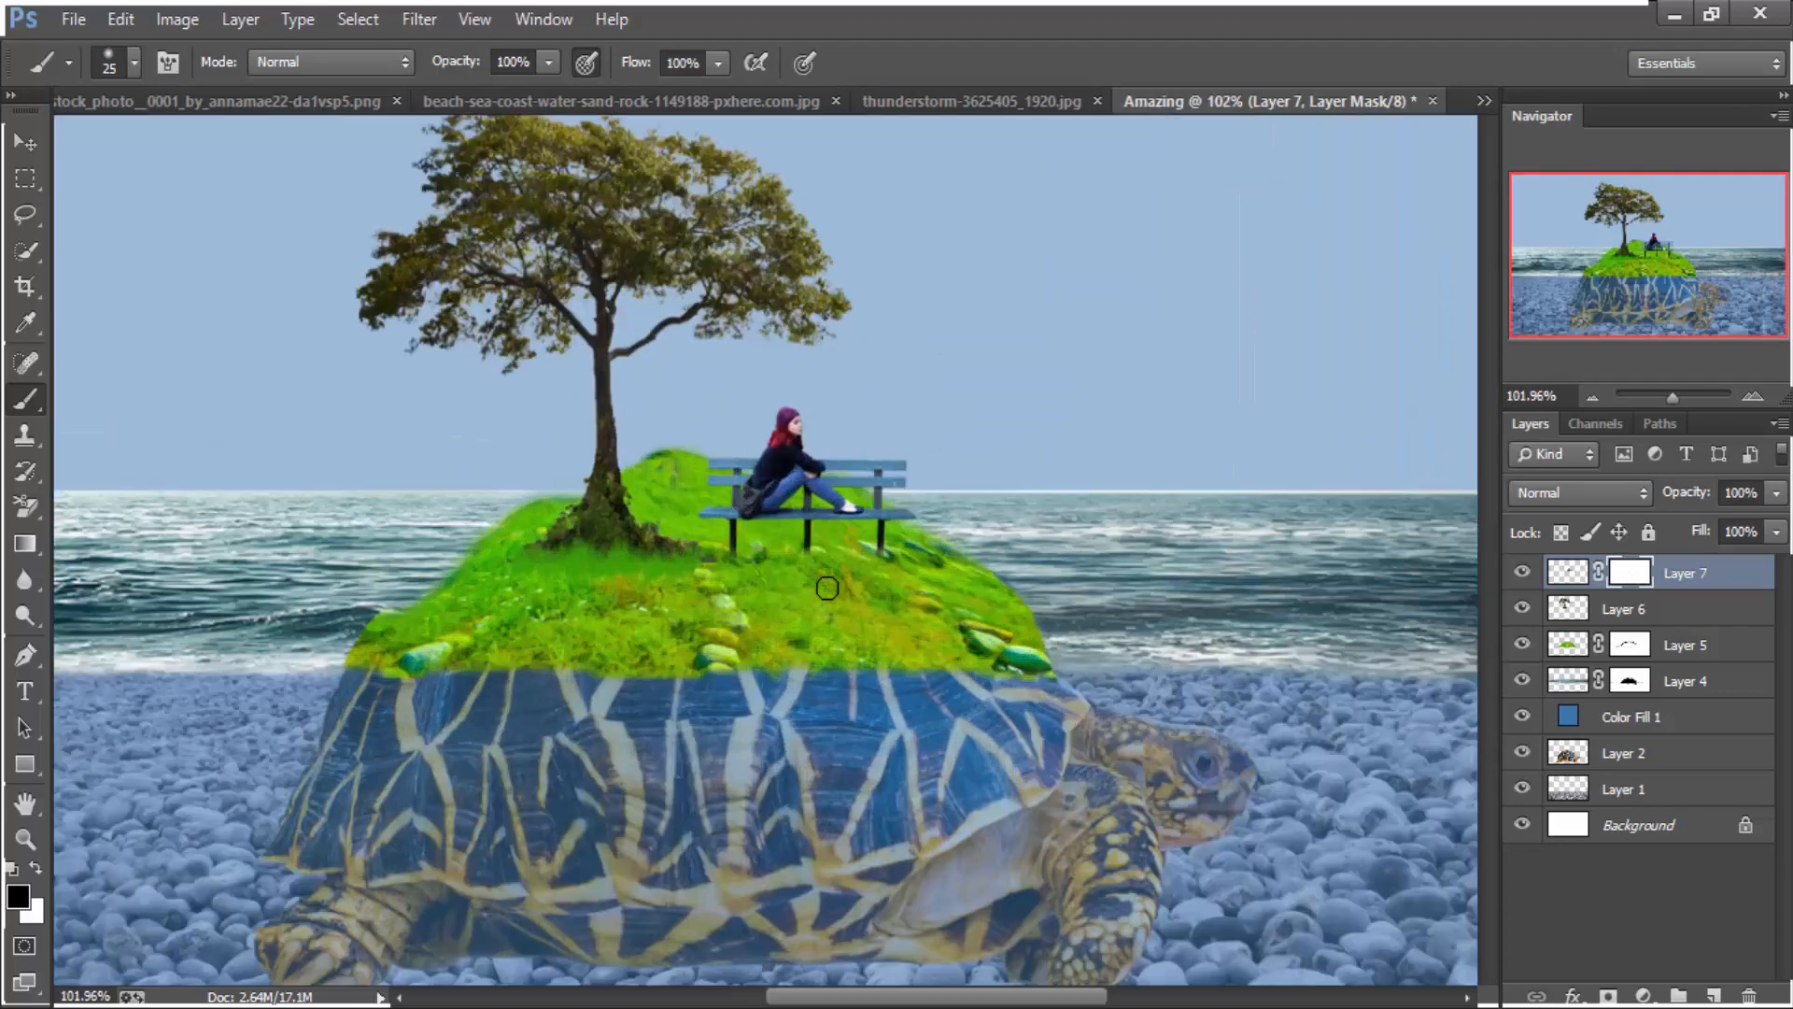
pyautogui.click(1574, 611)
pyautogui.press('v')
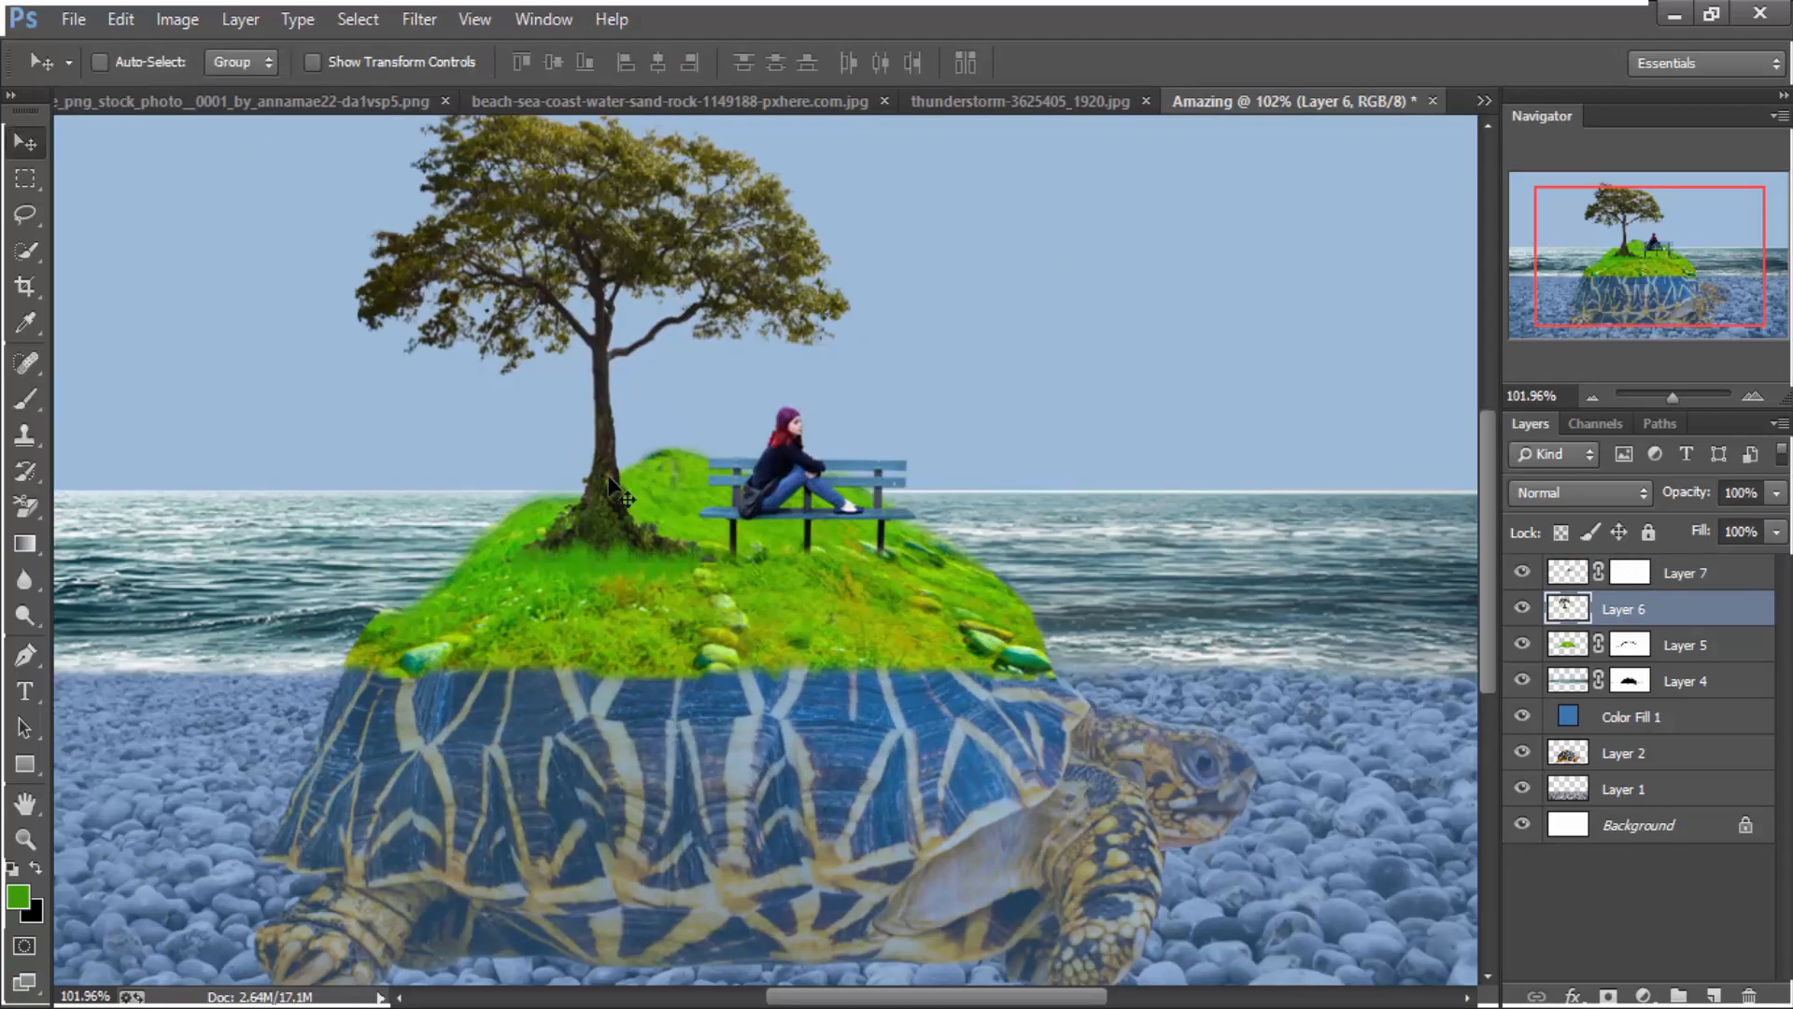
pyautogui.scroll(3, 553, 565)
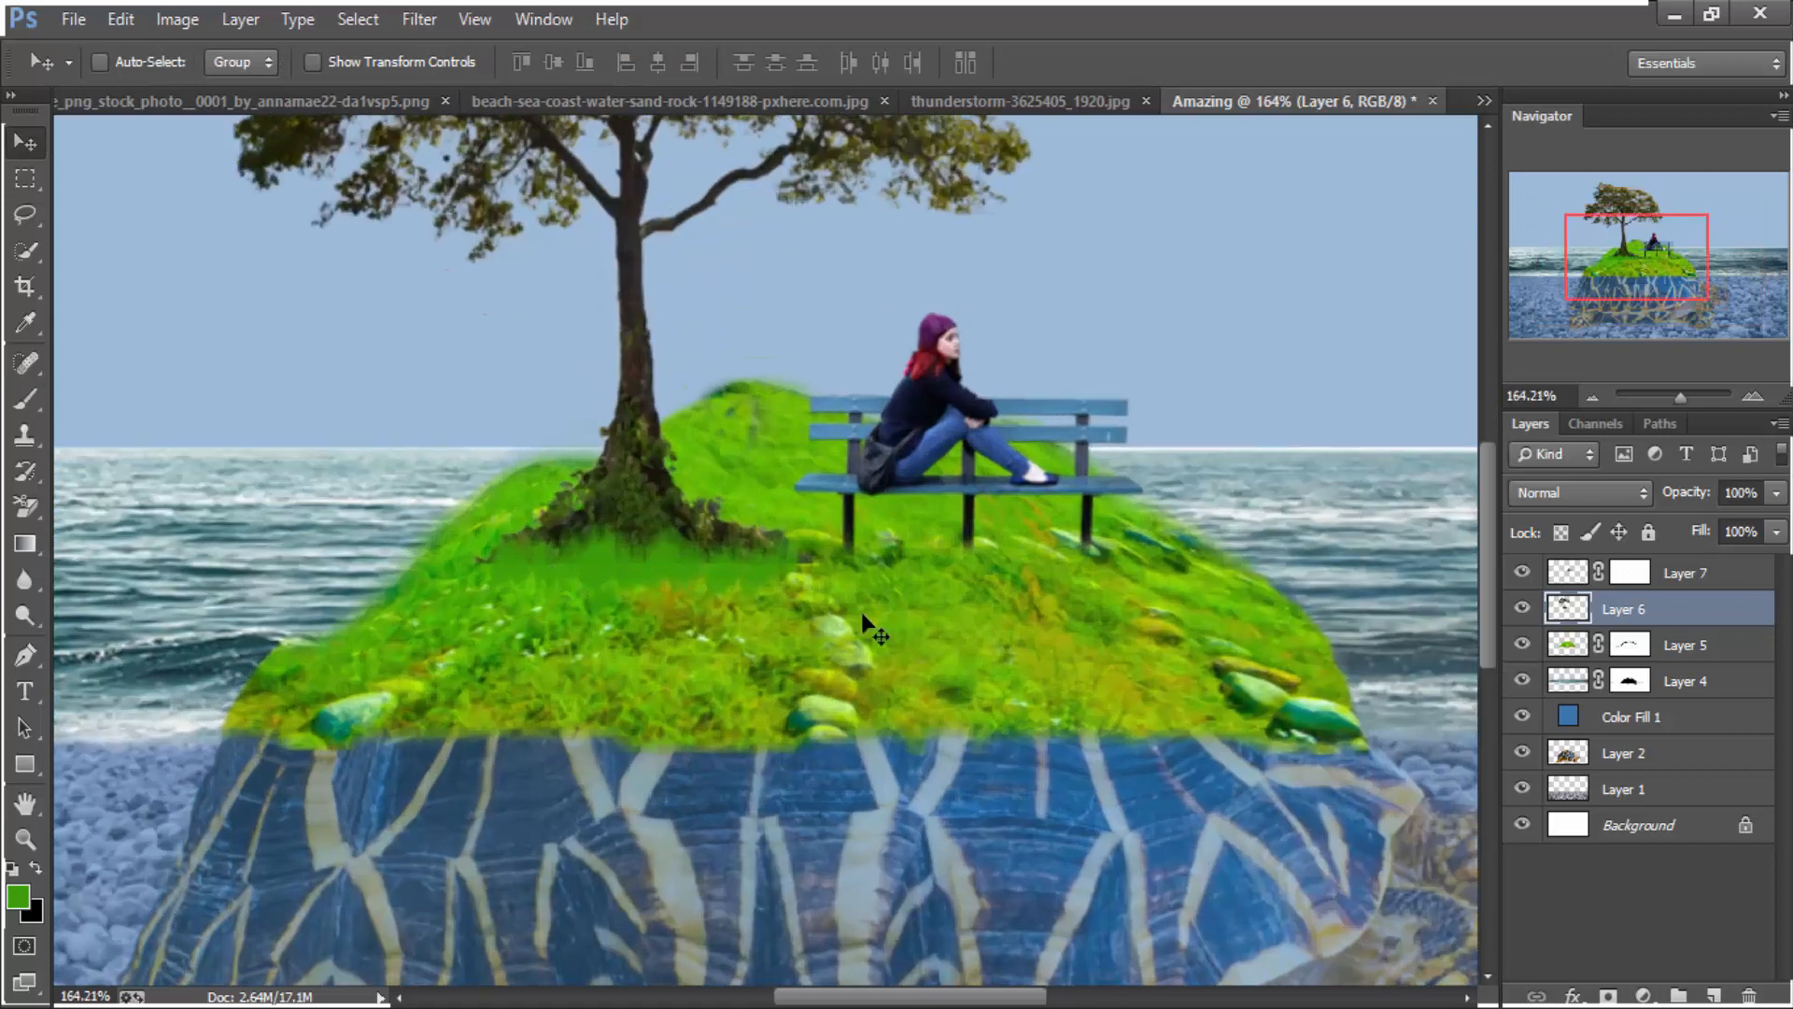
pyautogui.scroll(1, 383, 635)
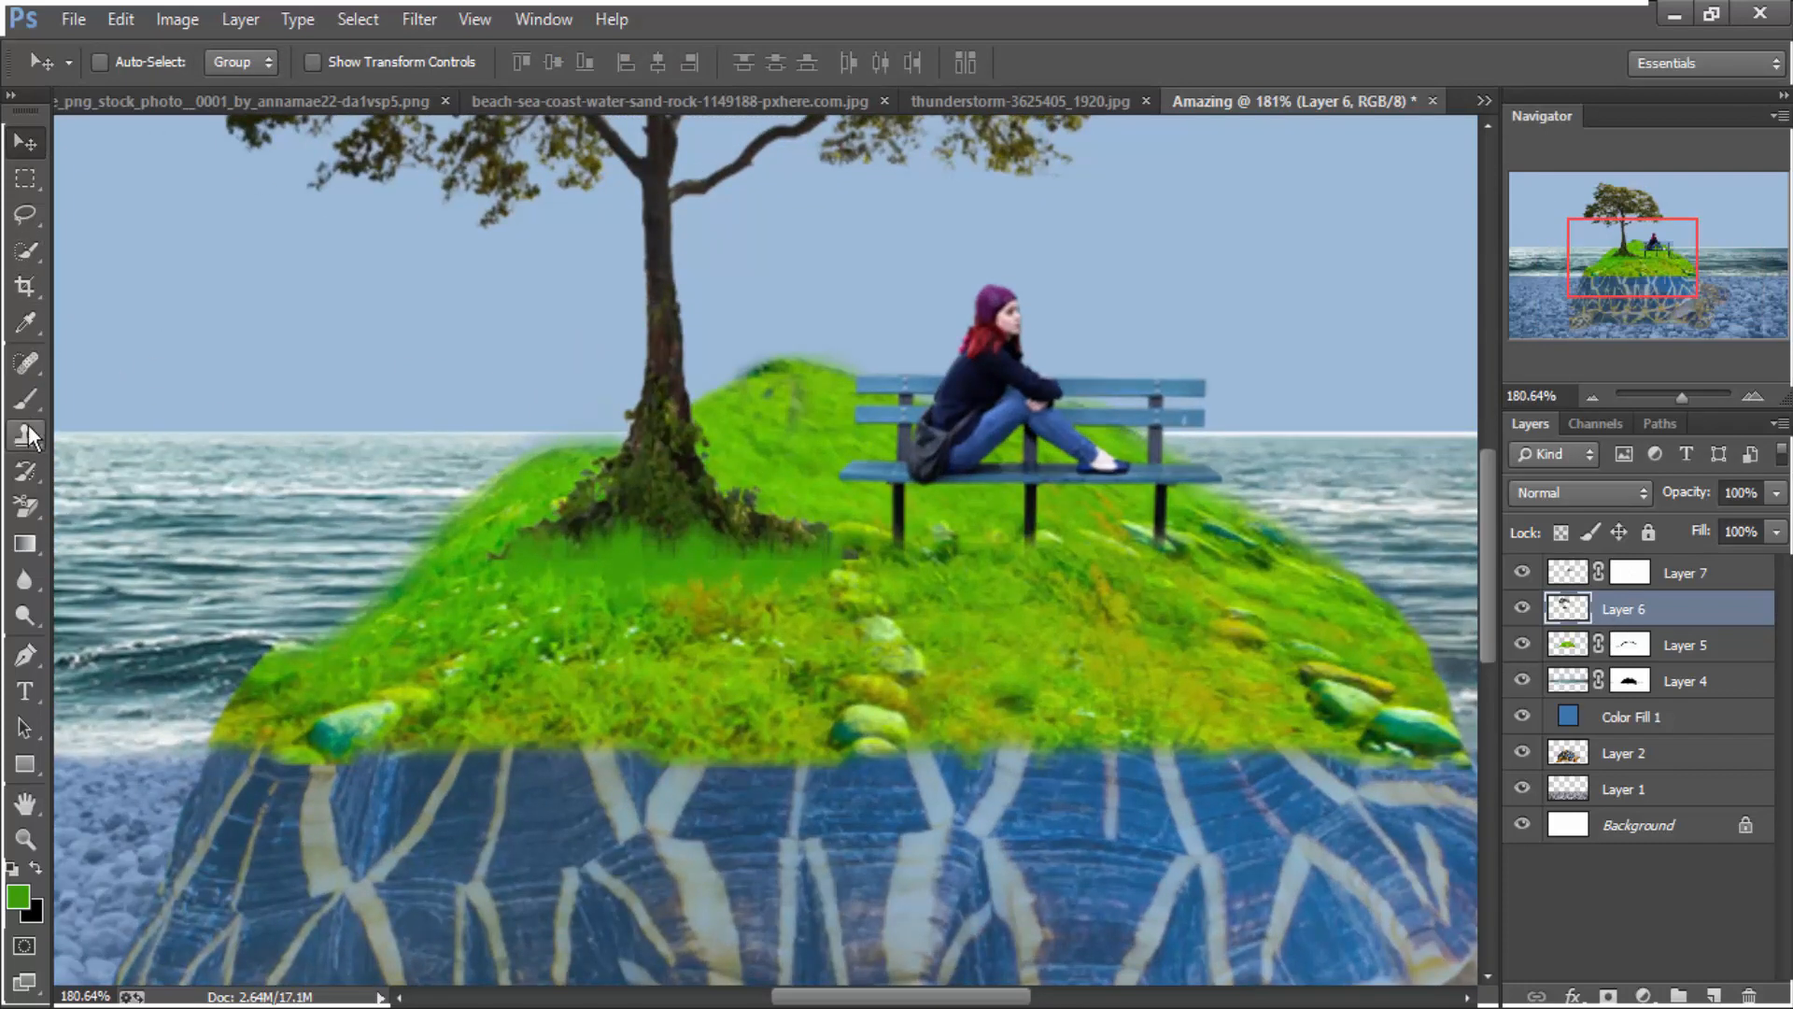
# Paint grass blades along the tree's base on Layer 6 with the 134 px grass-blade brush reduced to 25 px
pyautogui.click(25, 400)
pyautogui.click(133, 62)
pyautogui.click(182, 632)
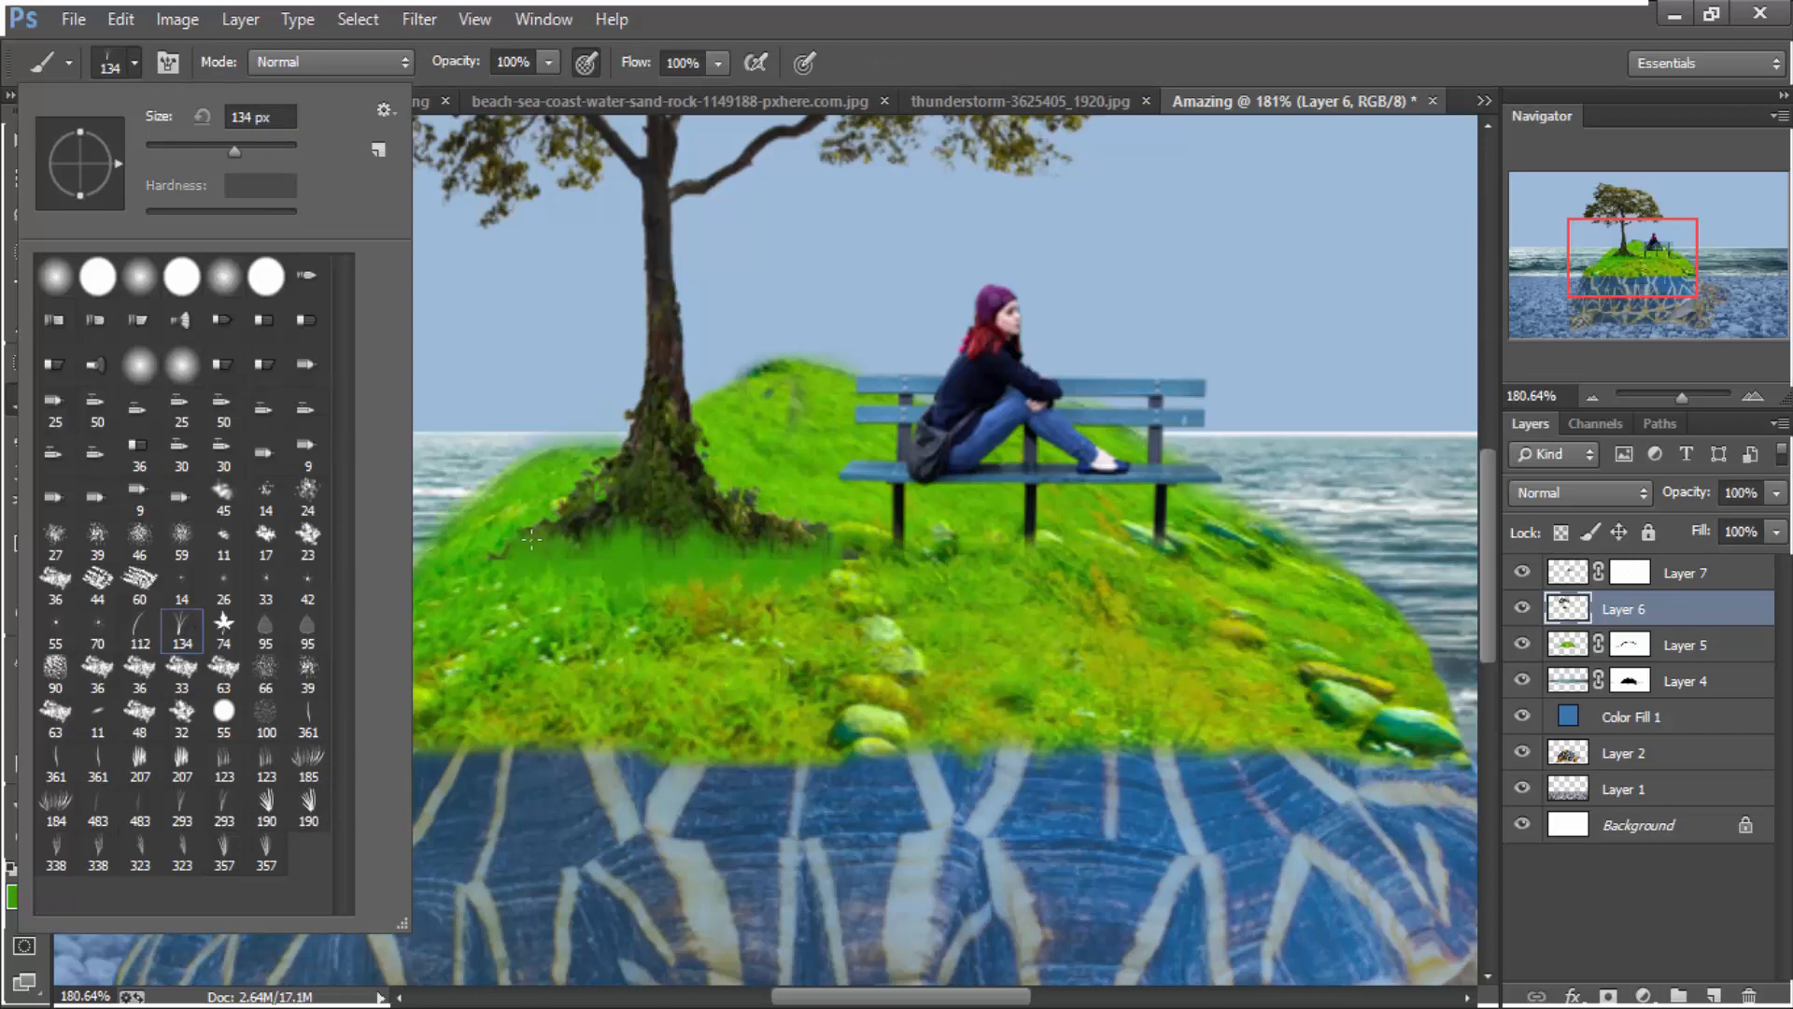
pyautogui.press('Return')
pyautogui.press('[')
pyautogui.press('[')
pyautogui.press('[')
pyautogui.press('[')
pyautogui.press('[')
pyautogui.press('[')
pyautogui.scroll(4, 520, 523)
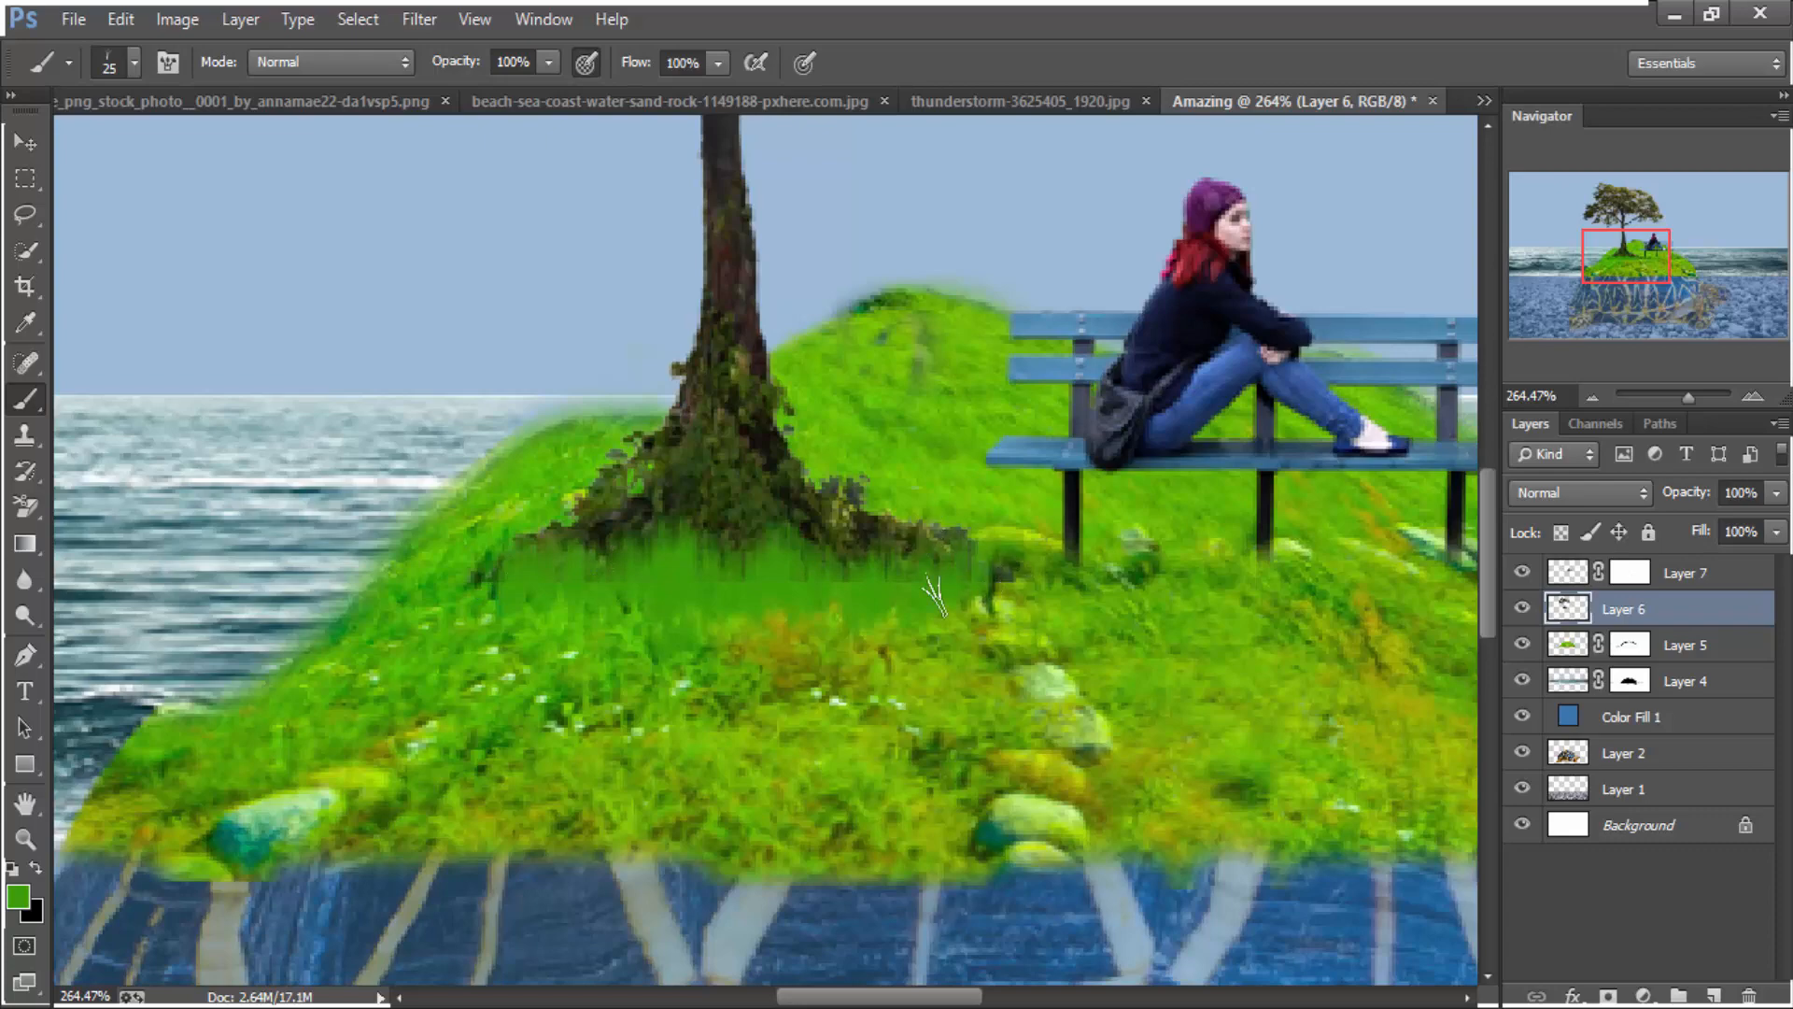
pyautogui.scroll(-6, 933, 598)
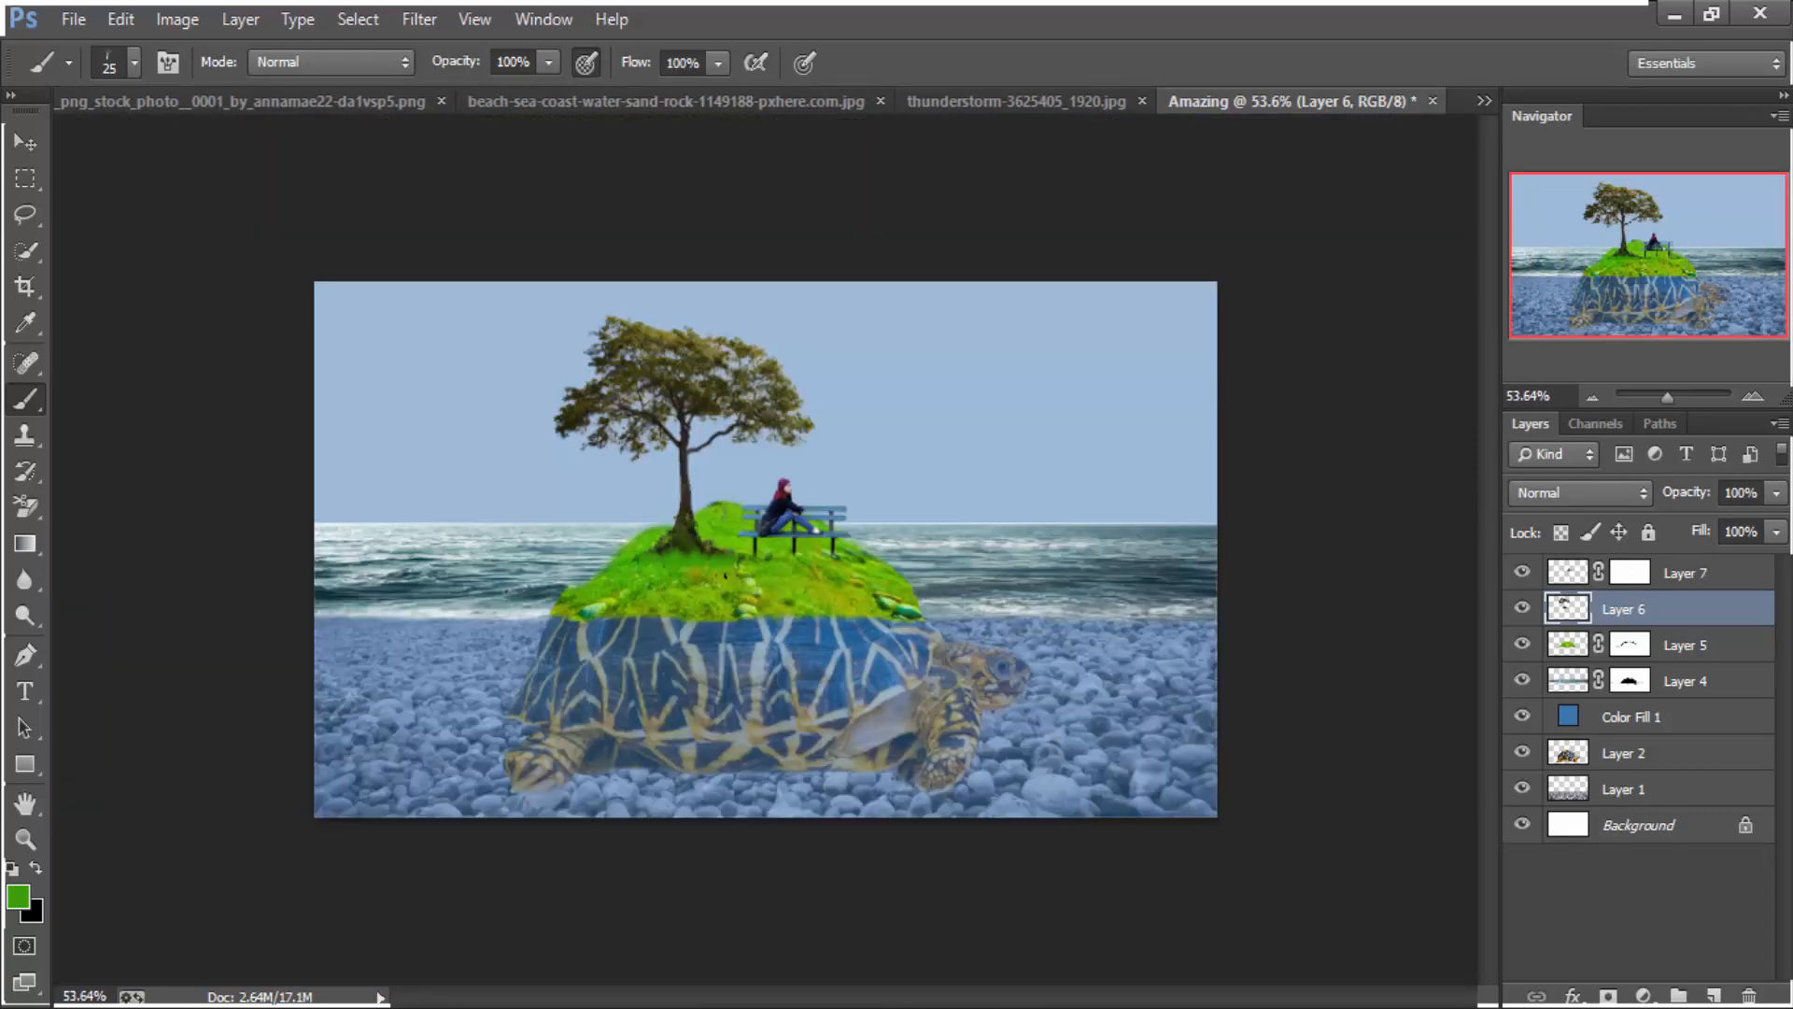
pyautogui.scroll(5, 725, 575)
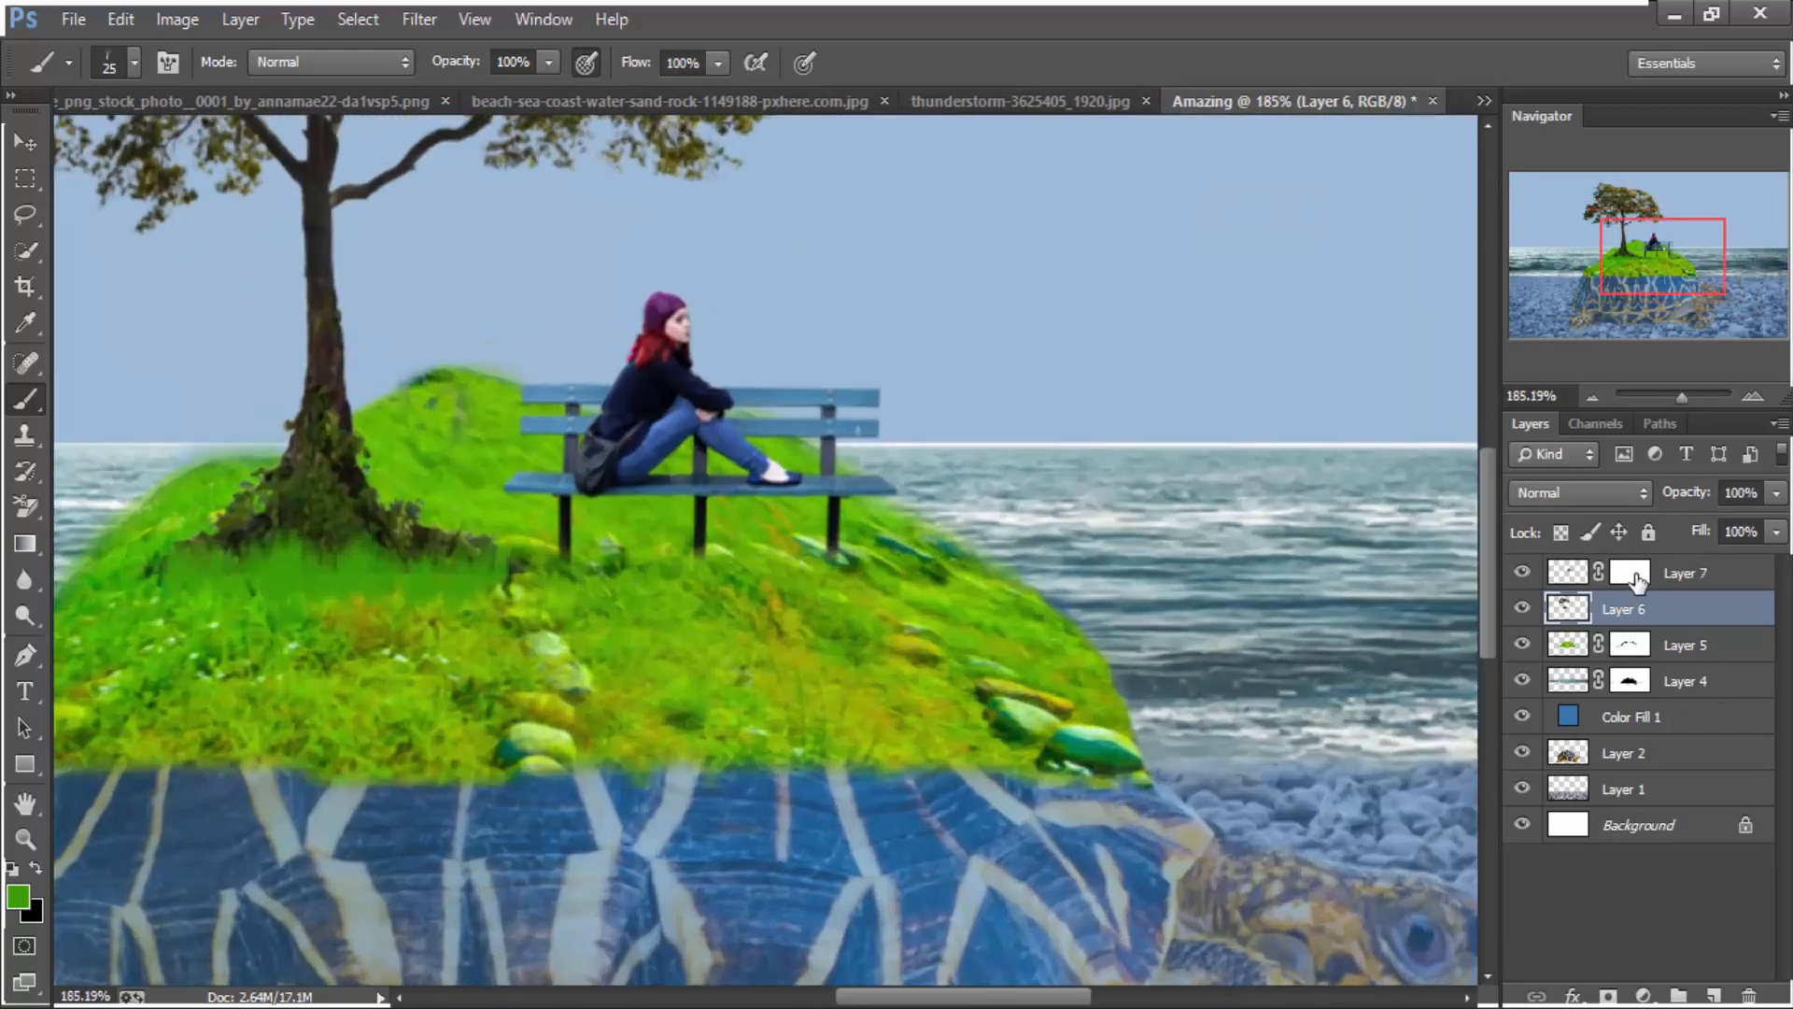
# Create a new layer above Layer 7 and set up a soft round 7 px brush with black as the foreground color
pyautogui.click(1565, 580)
pyautogui.scroll(-3, 446, 623)
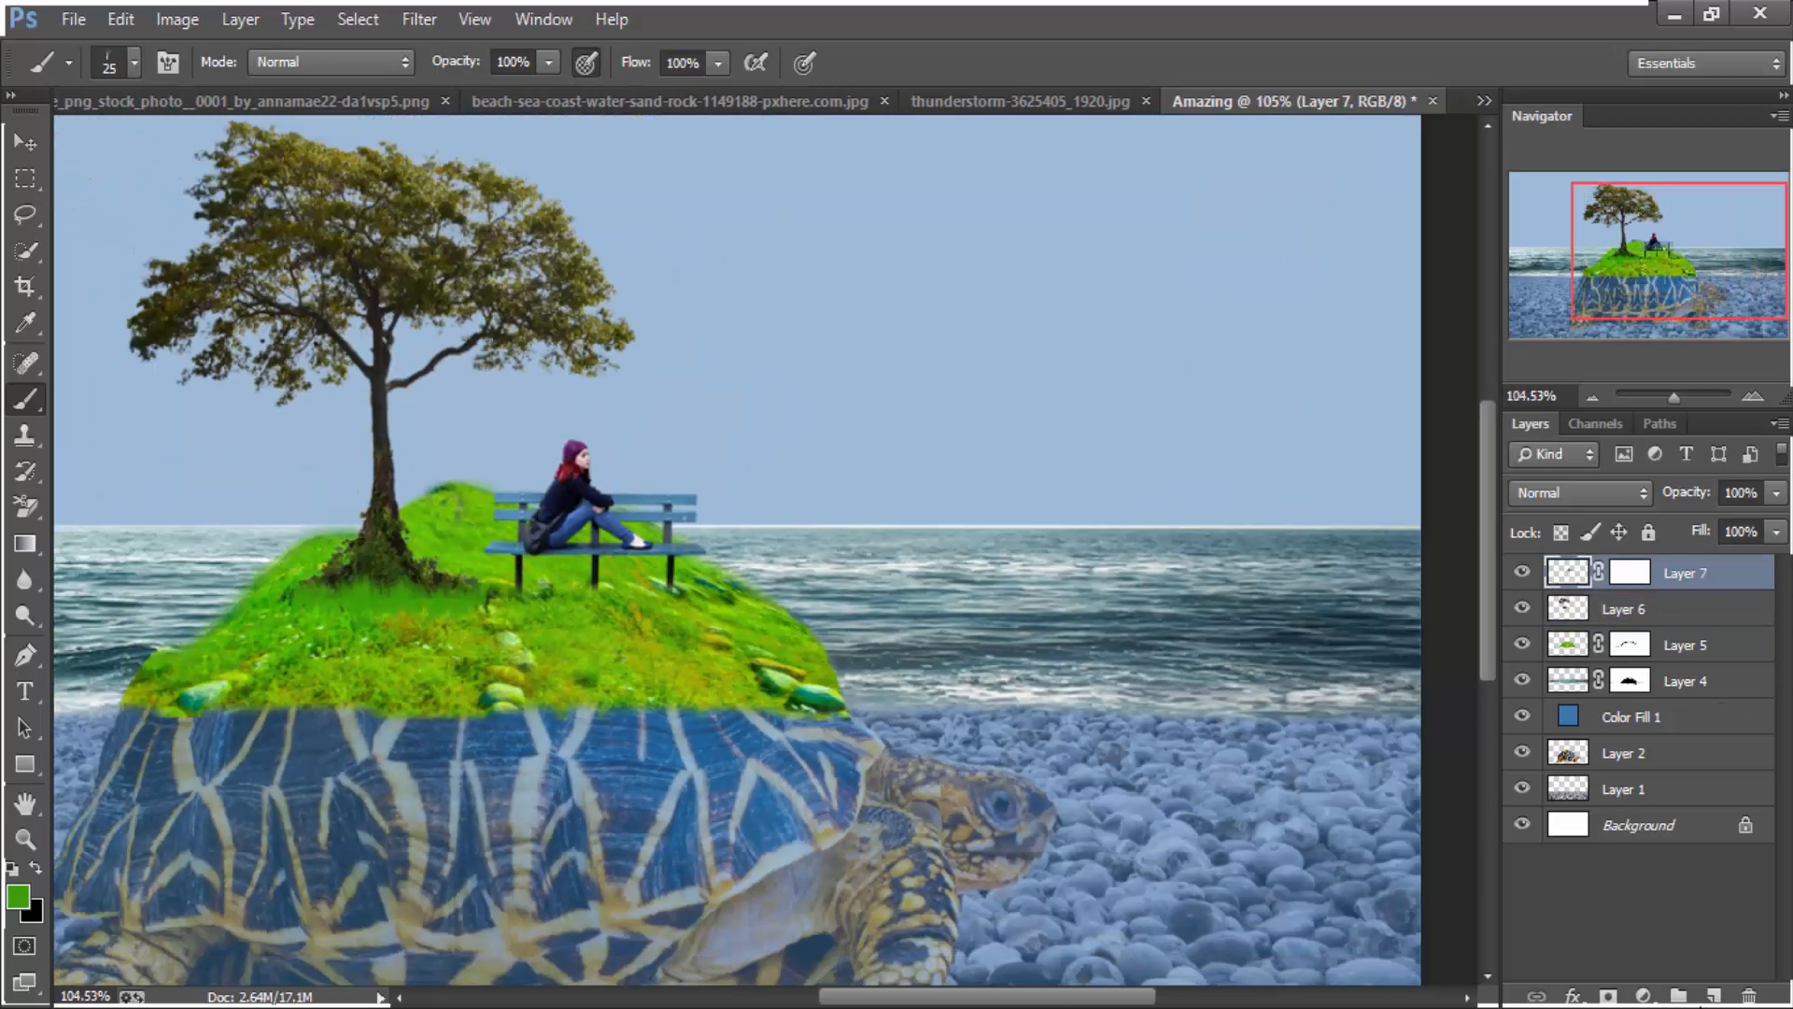
pyautogui.click(1715, 997)
pyautogui.scroll(2, 401, 505)
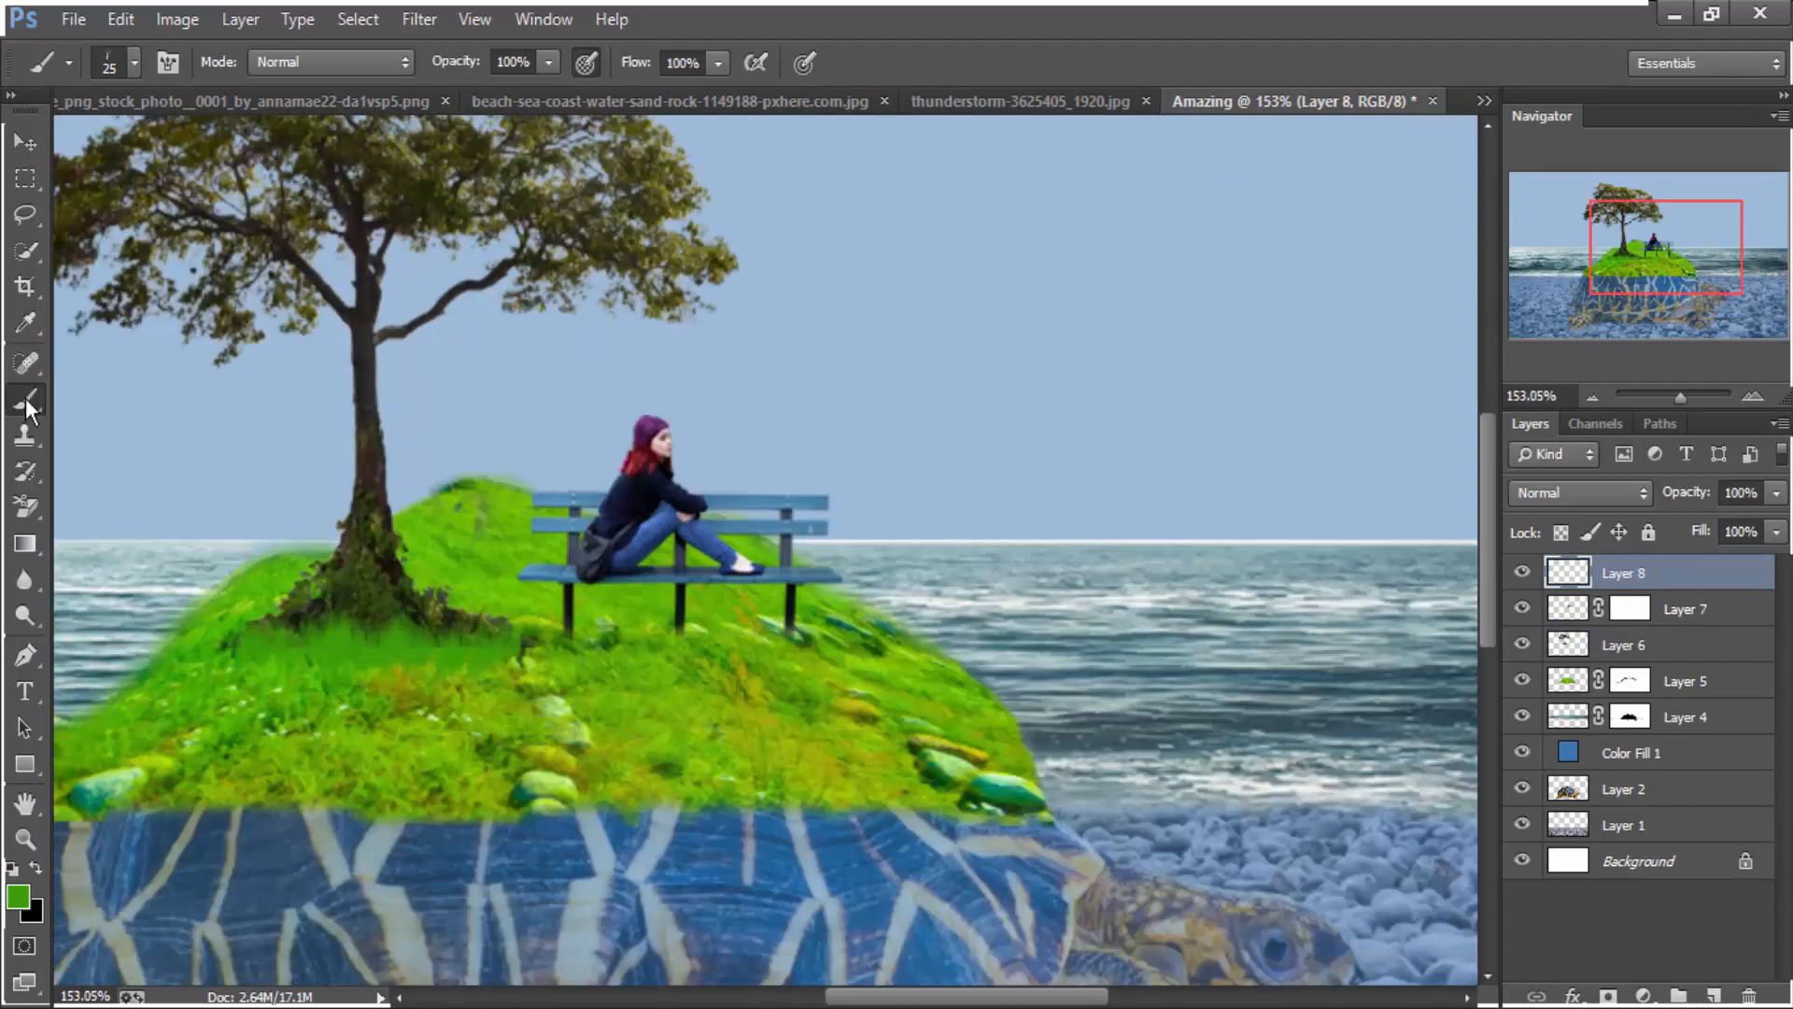
pyautogui.click(131, 62)
pyautogui.click(73, 269)
pyautogui.click(832, 11)
pyautogui.scroll(3, 670, 720)
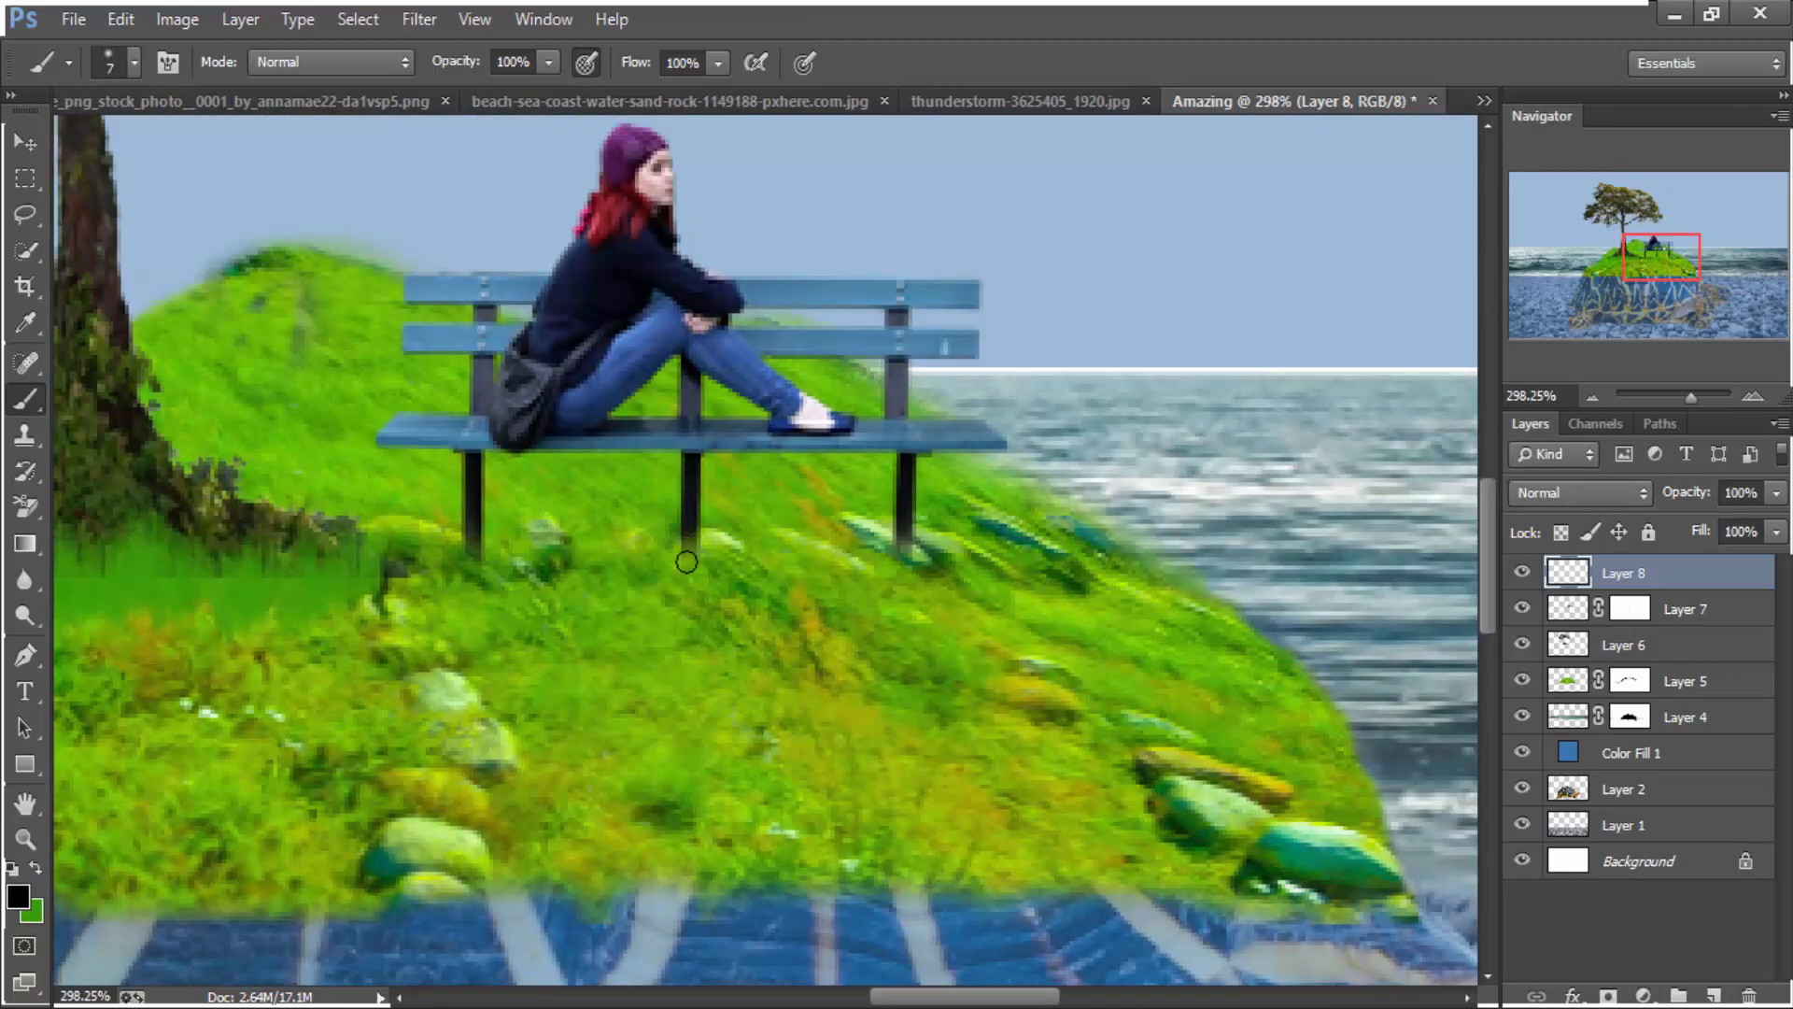
# Paint a diagonal black shadow stroke from the foot of each bench leg and set the layer's fill to 30%
pyautogui.moveTo(686, 561); pyautogui.dragTo(555, 714)
pyautogui.hotkey('ctrl', 'z')
pyautogui.moveTo(686, 561); pyautogui.dragTo(549, 730)
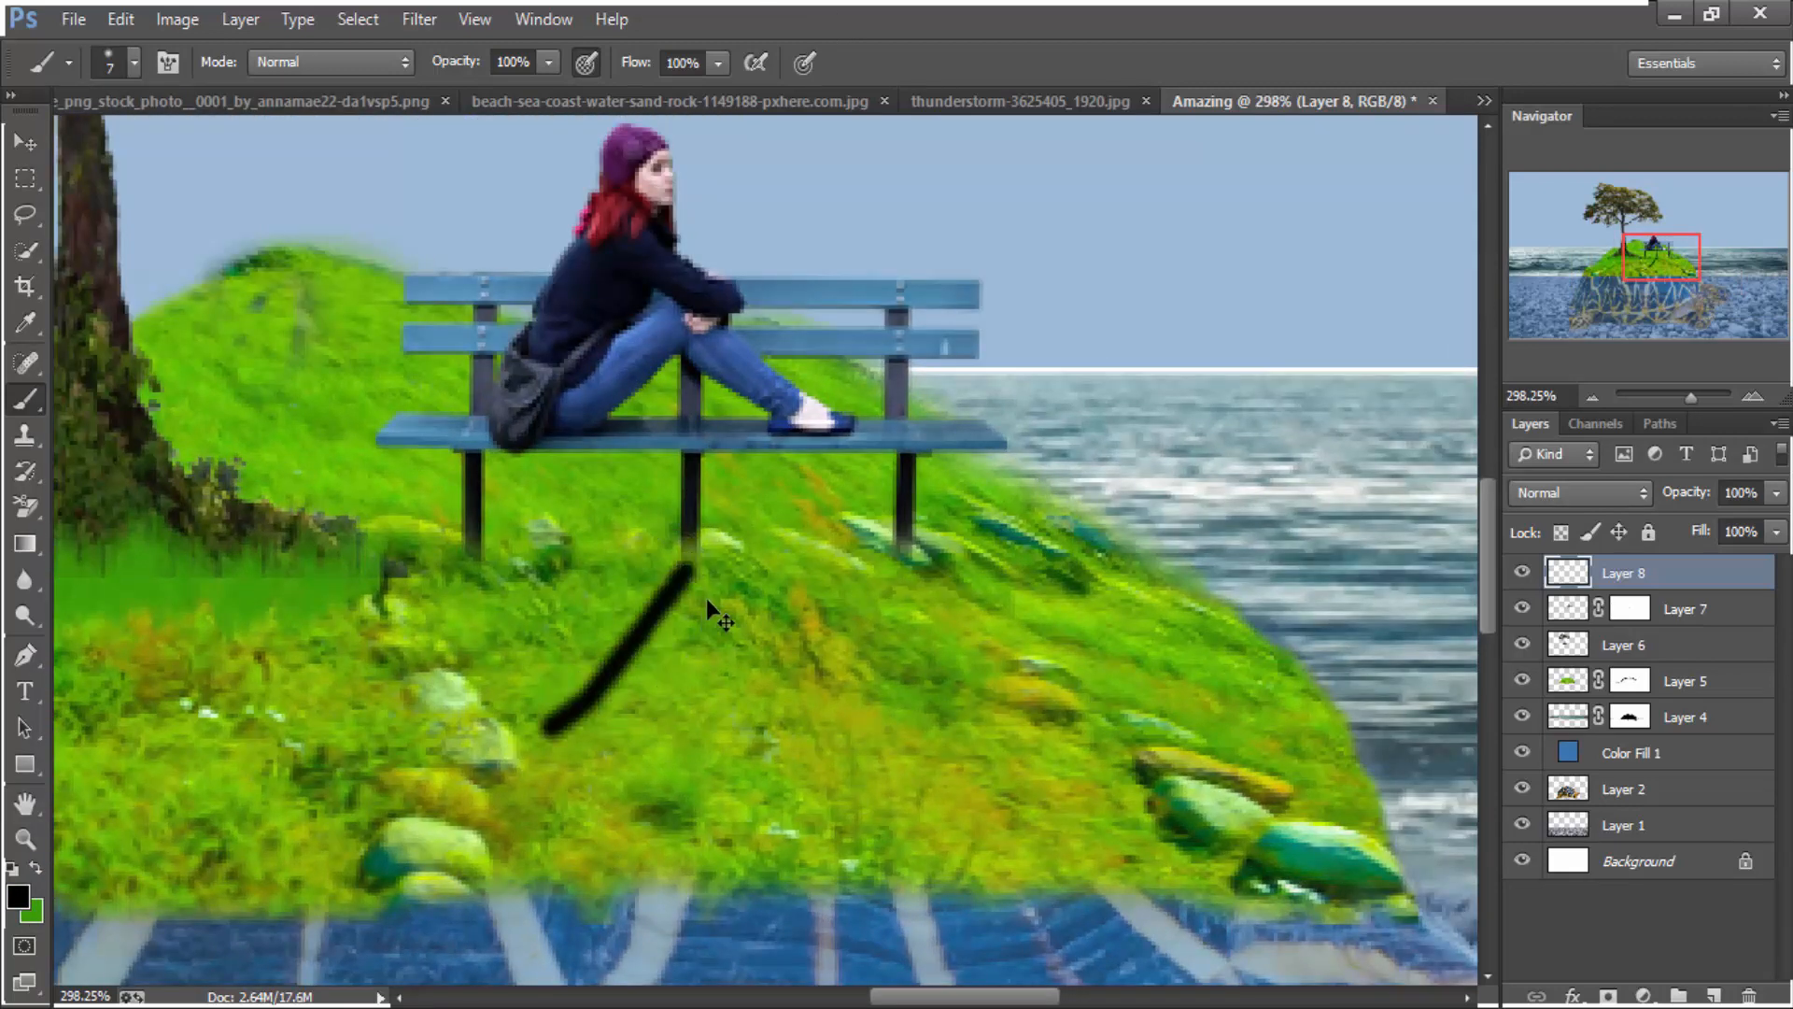
pyautogui.hotkey('ctrl', 'z')
pyautogui.moveTo(687, 560); pyautogui.dragTo(595, 694)
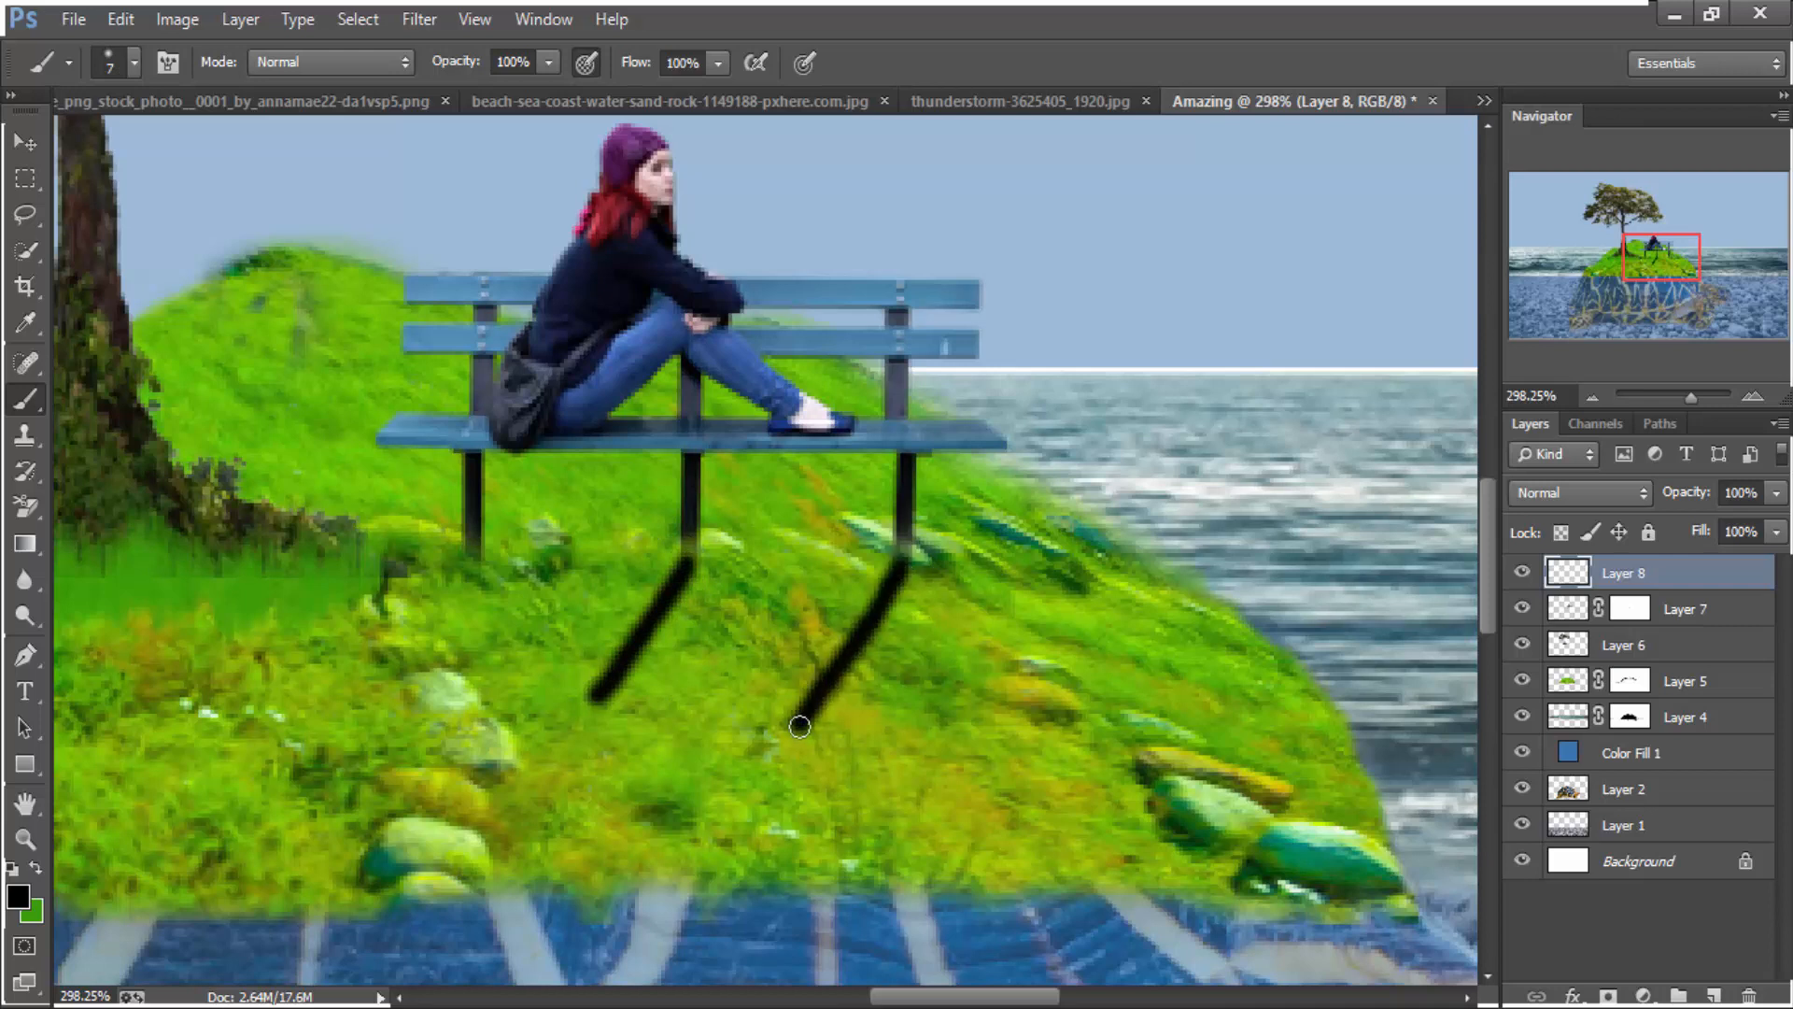
pyautogui.hotkey('ctrl', 'z')
pyautogui.moveTo(474, 559); pyautogui.dragTo(388, 700)
pyautogui.moveTo(1767, 539)
pyautogui.mouseDown()
pyautogui.moveTo(1645, 567)
pyautogui.moveTo(1672, 570)
pyautogui.mouseUp()
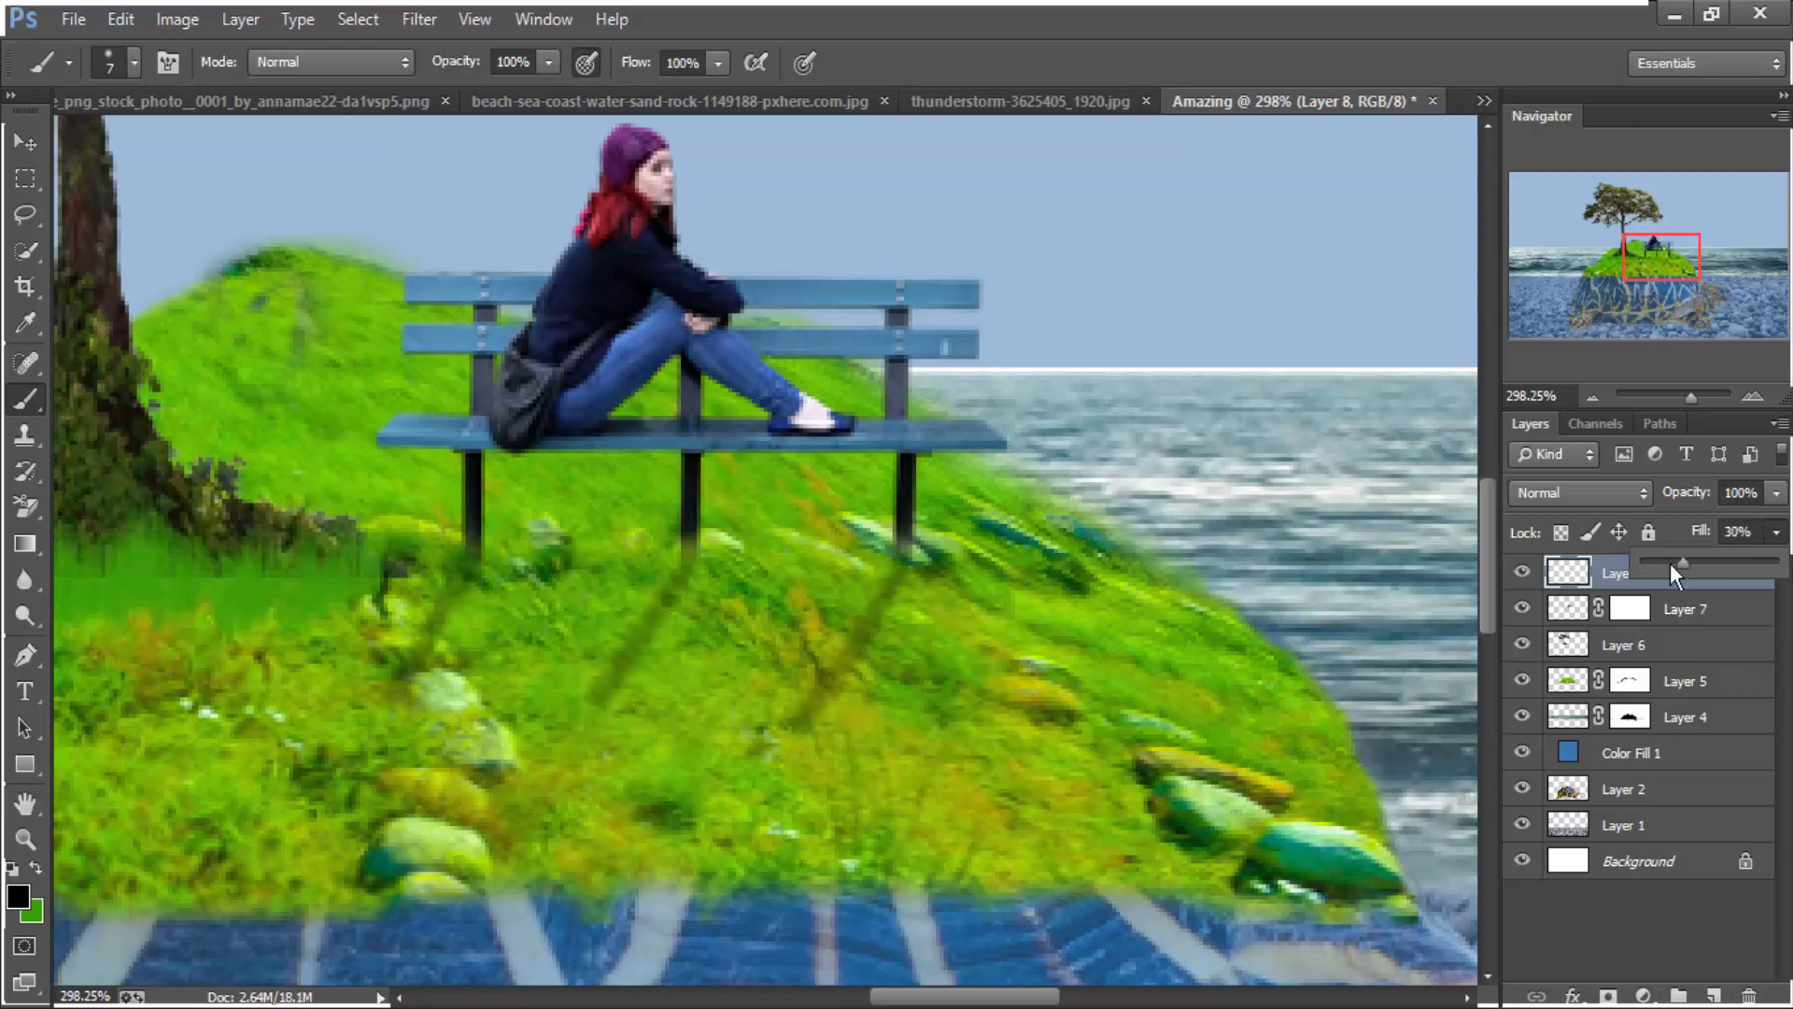
# Paint a soft shadow across the grass in front of the bench on Layer 8 with the brush at 40 px
pyautogui.click(488, 626)
pyautogui.moveTo(413, 697); pyautogui.dragTo(609, 702)
pyautogui.hotkey('ctrl', 'z')
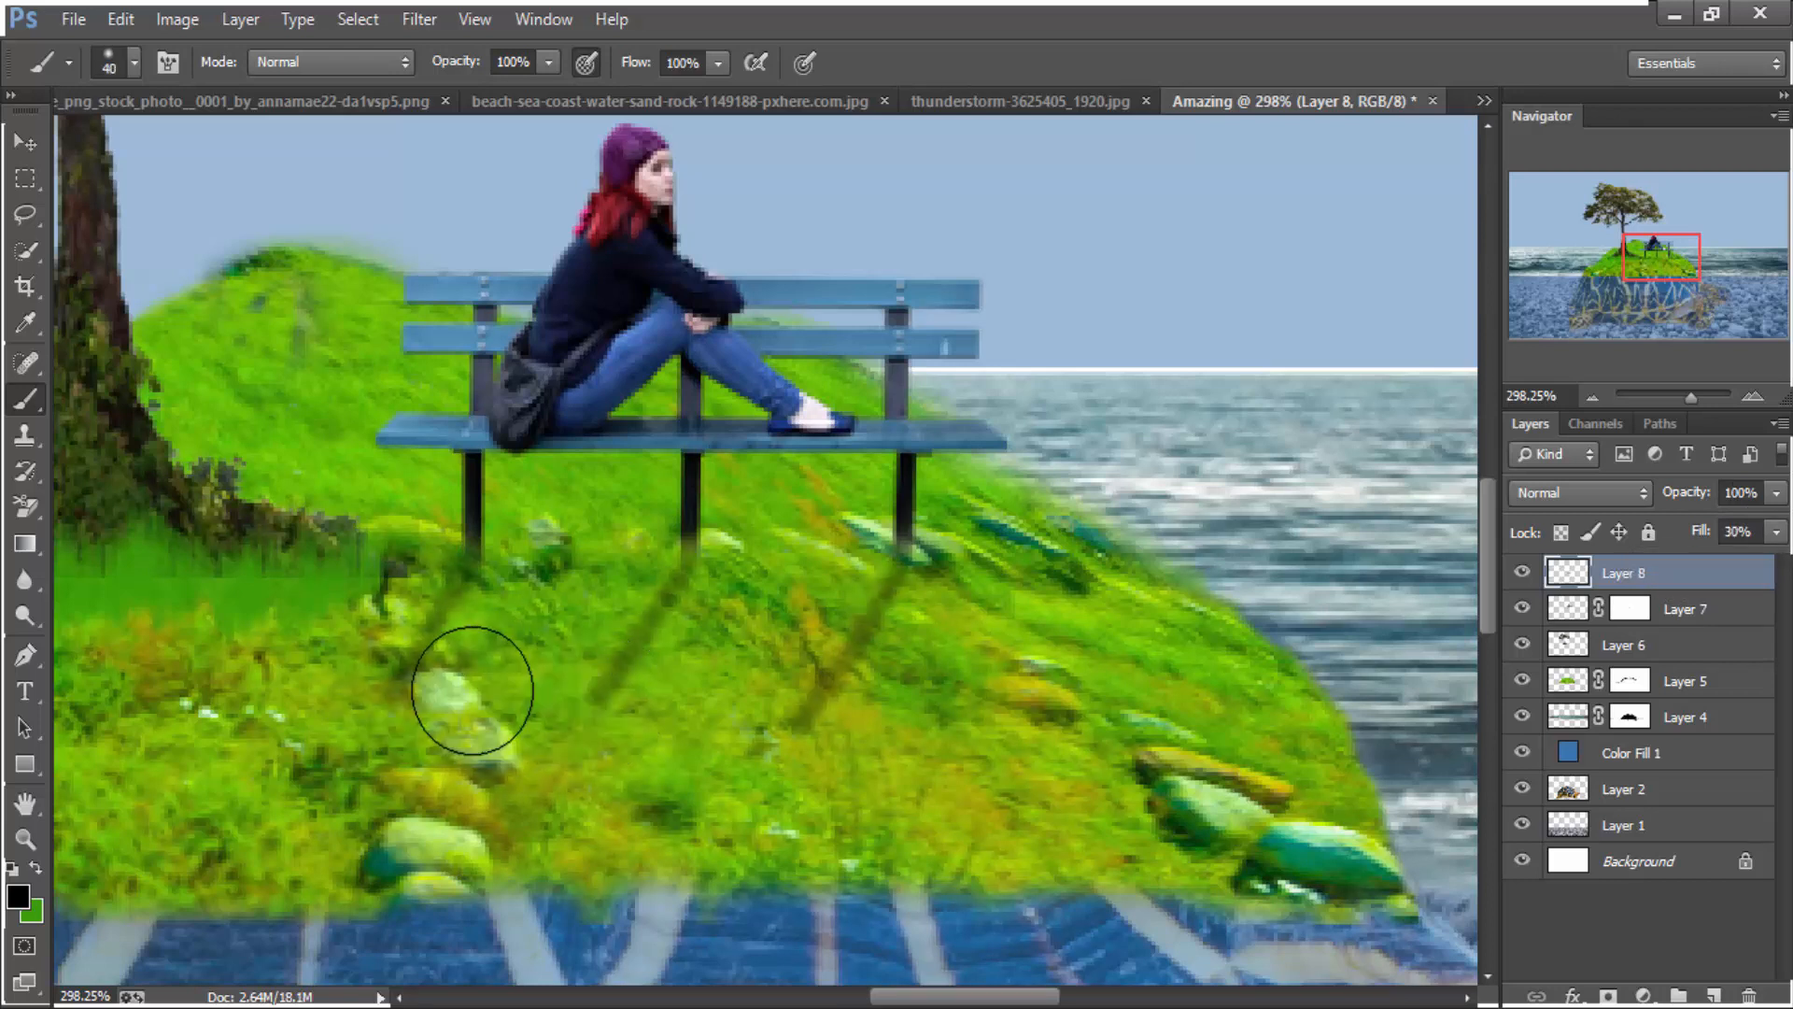
pyautogui.moveTo(467, 695); pyautogui.dragTo(847, 692)
pyautogui.scroll(-3, 1115, 465)
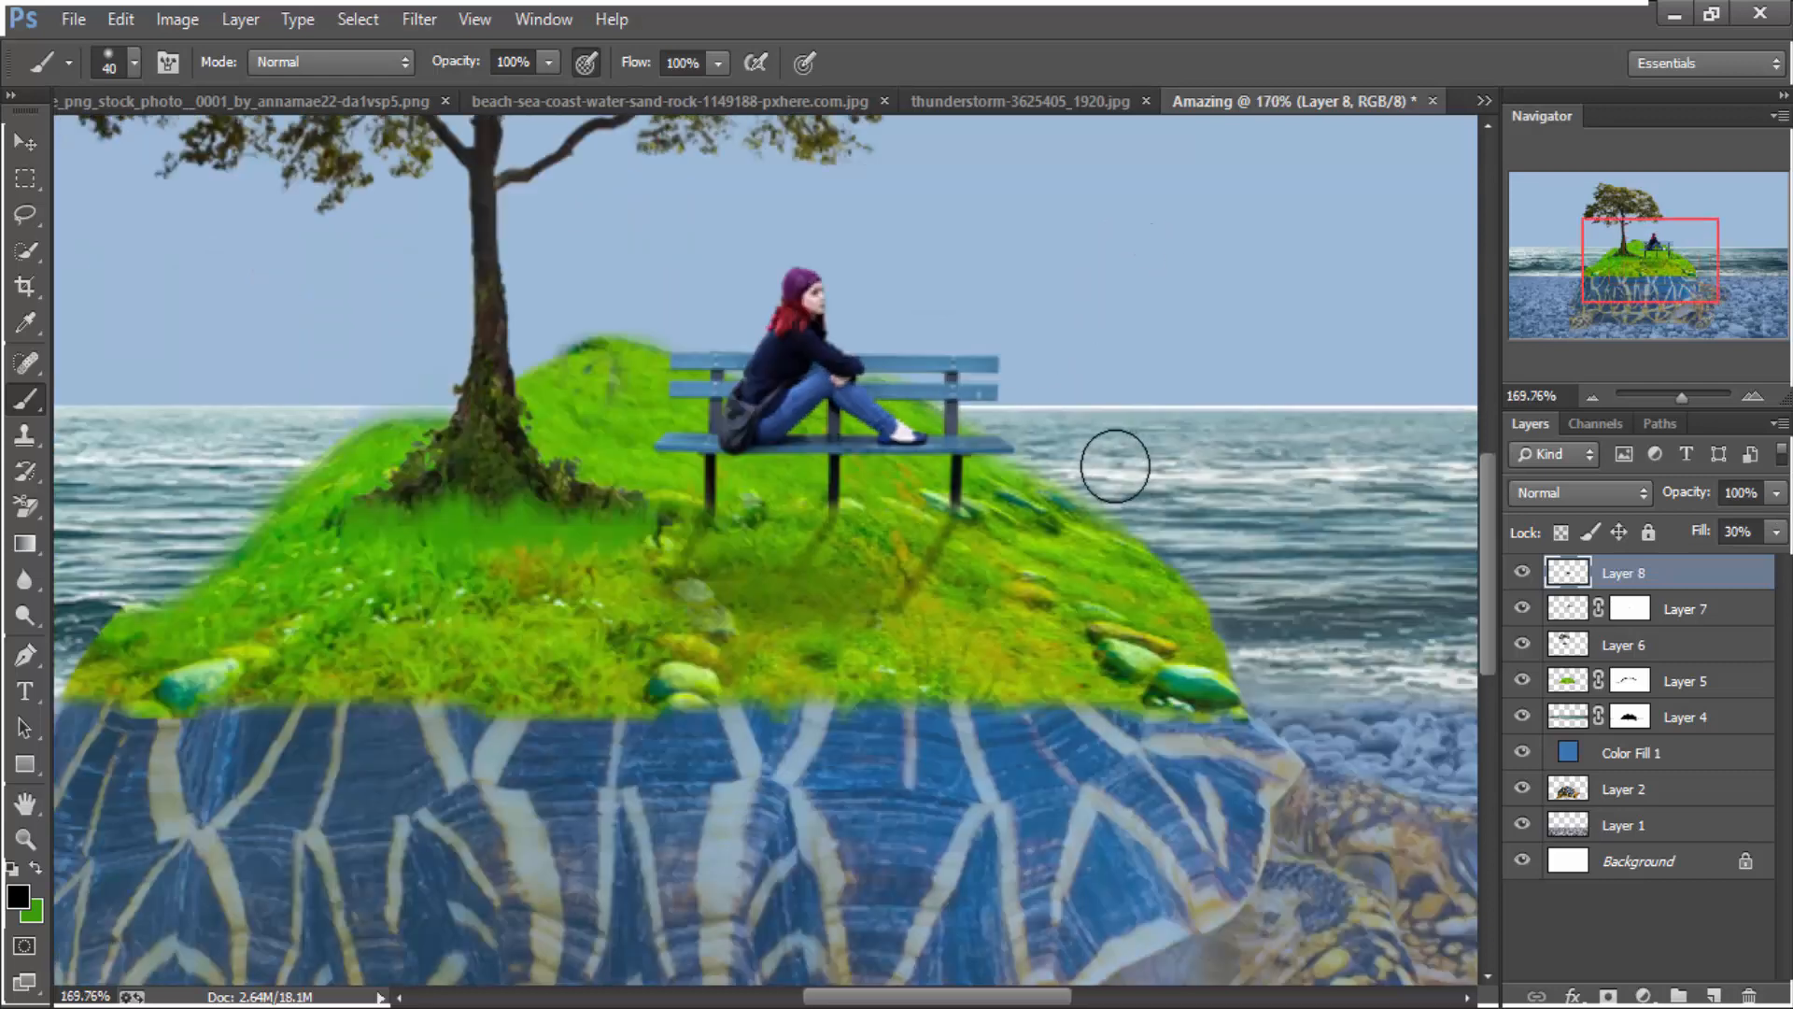
pyautogui.scroll(-4, 984, 545)
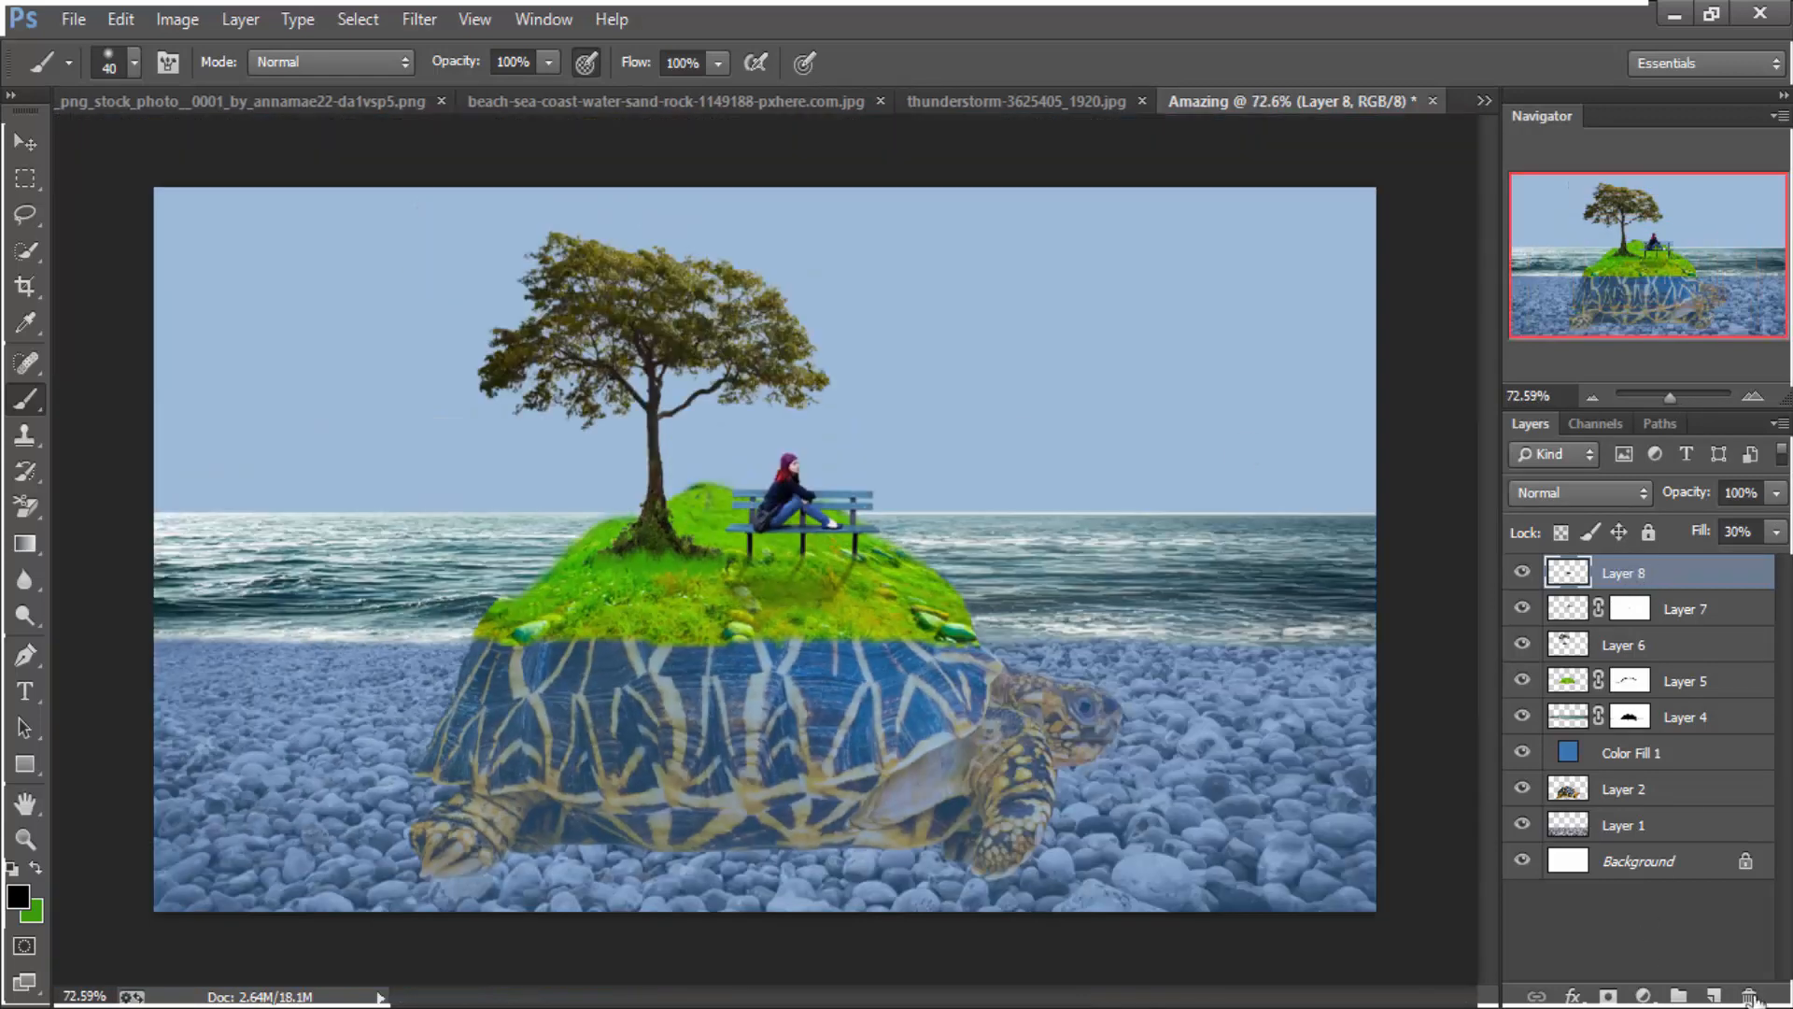
# Add a new layer, then duplicate the tree's Layer 6 and flip the copy downward below the trunk at about 76% height
pyautogui.click(1714, 995)
pyautogui.moveTo(1596, 714); pyautogui.dragTo(1714, 996)
pyautogui.hotkey('ctrl', 't')
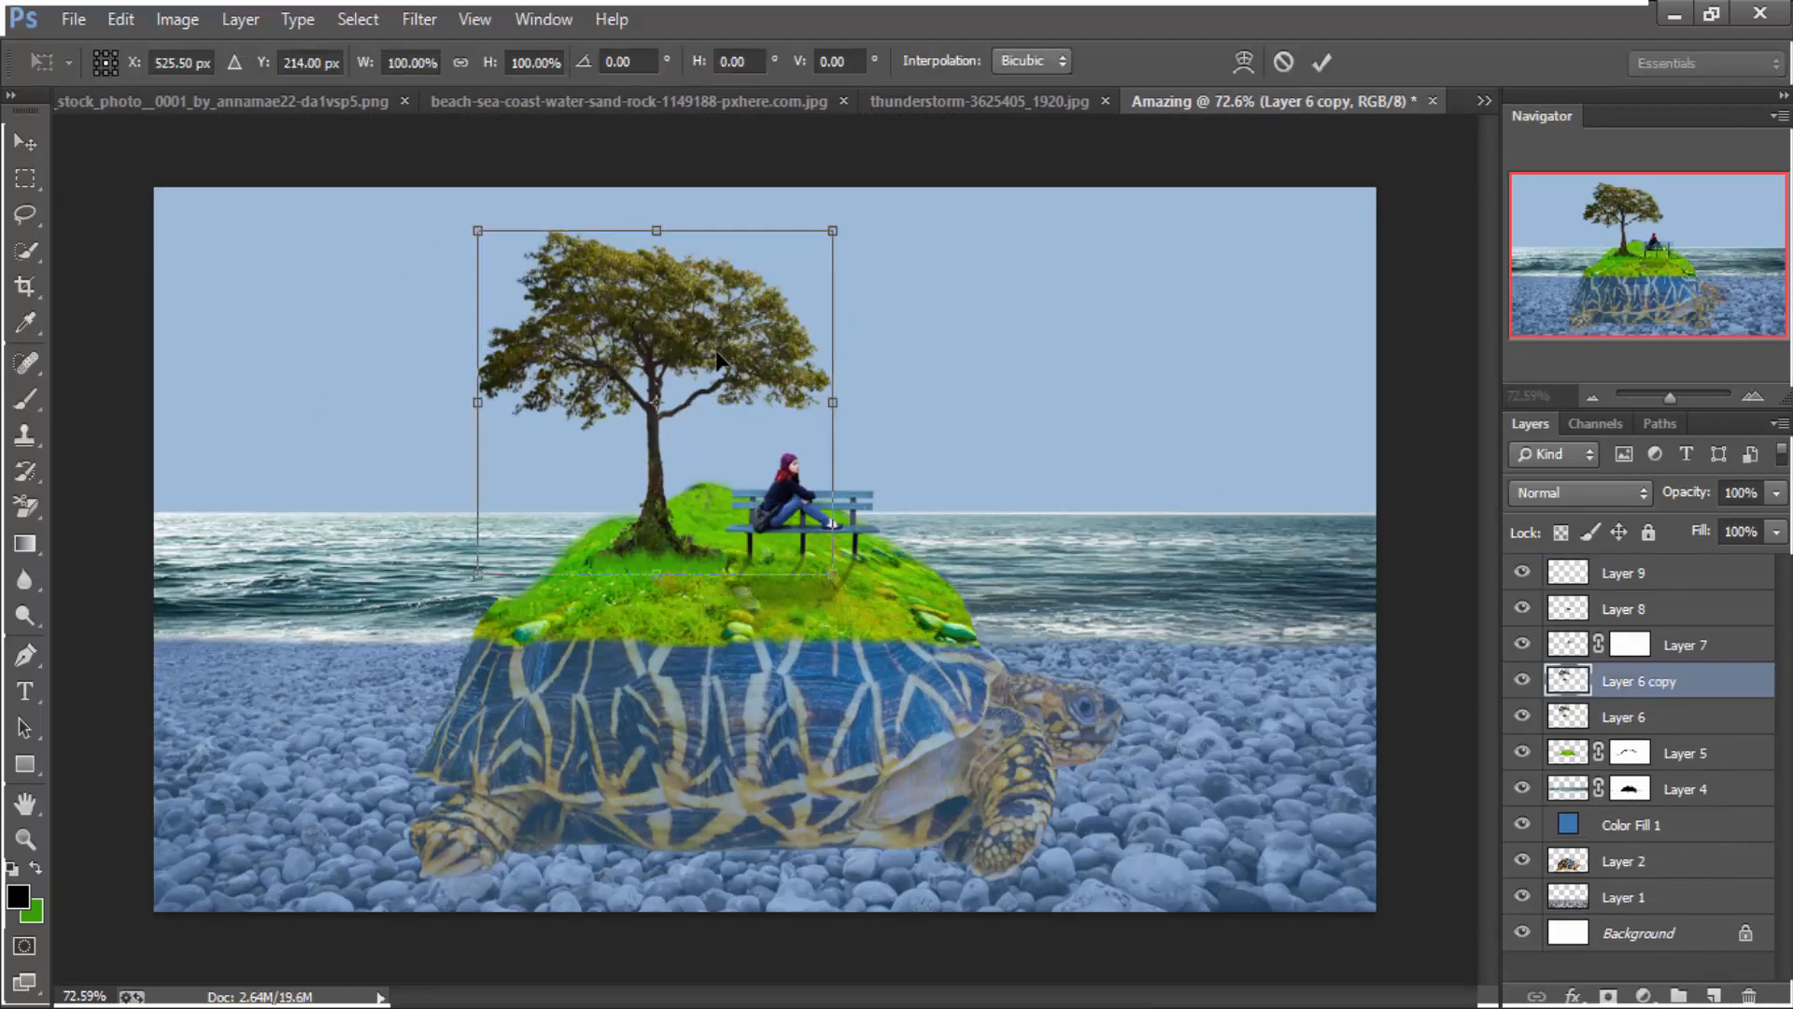
pyautogui.moveTo(656, 230); pyautogui.dragTo(657, 838)
pyautogui.rightClick(717, 689)
pyautogui.click(826, 342)
pyautogui.moveTo(662, 675); pyautogui.dragTo(662, 644)
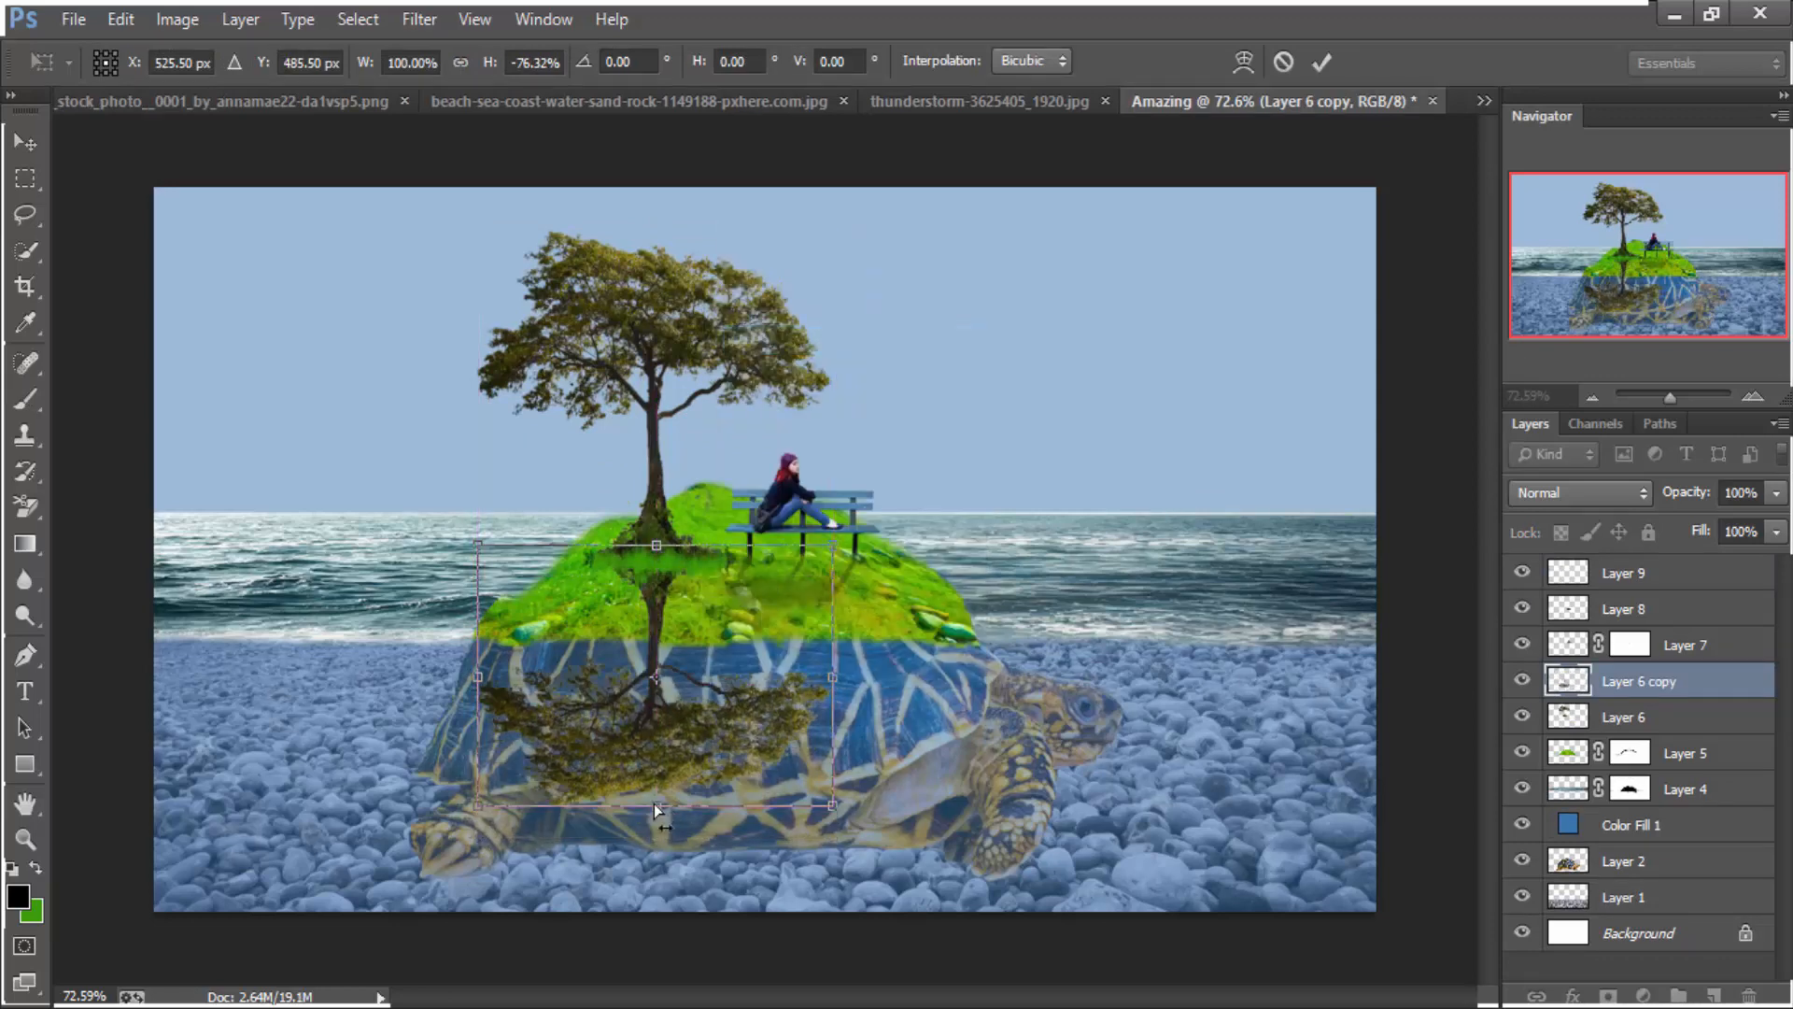
# Skew the flipped tree copy about -45° horizontally so it falls to the lower left, and apply the transform
pyautogui.moveTo(654, 803); pyautogui.dragTo(443, 804)
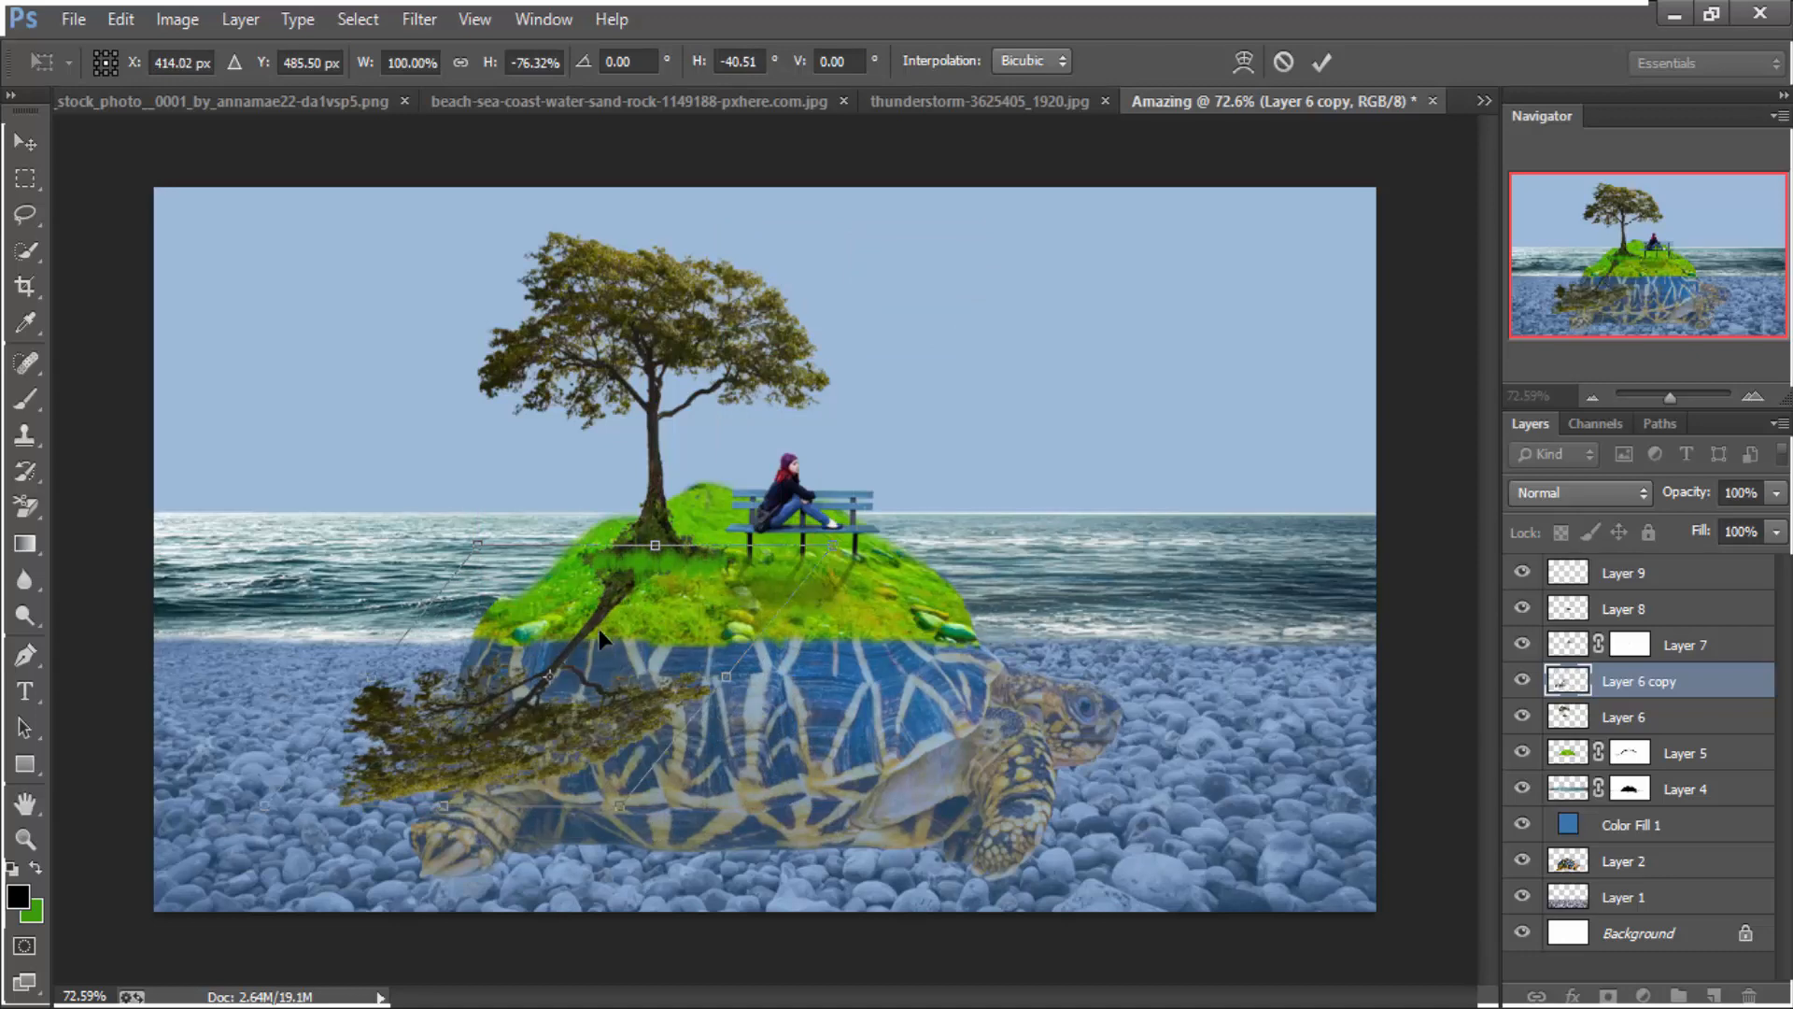
pyautogui.moveTo(597, 630); pyautogui.dragTo(524, 698)
pyautogui.moveTo(439, 792); pyautogui.dragTo(422, 786)
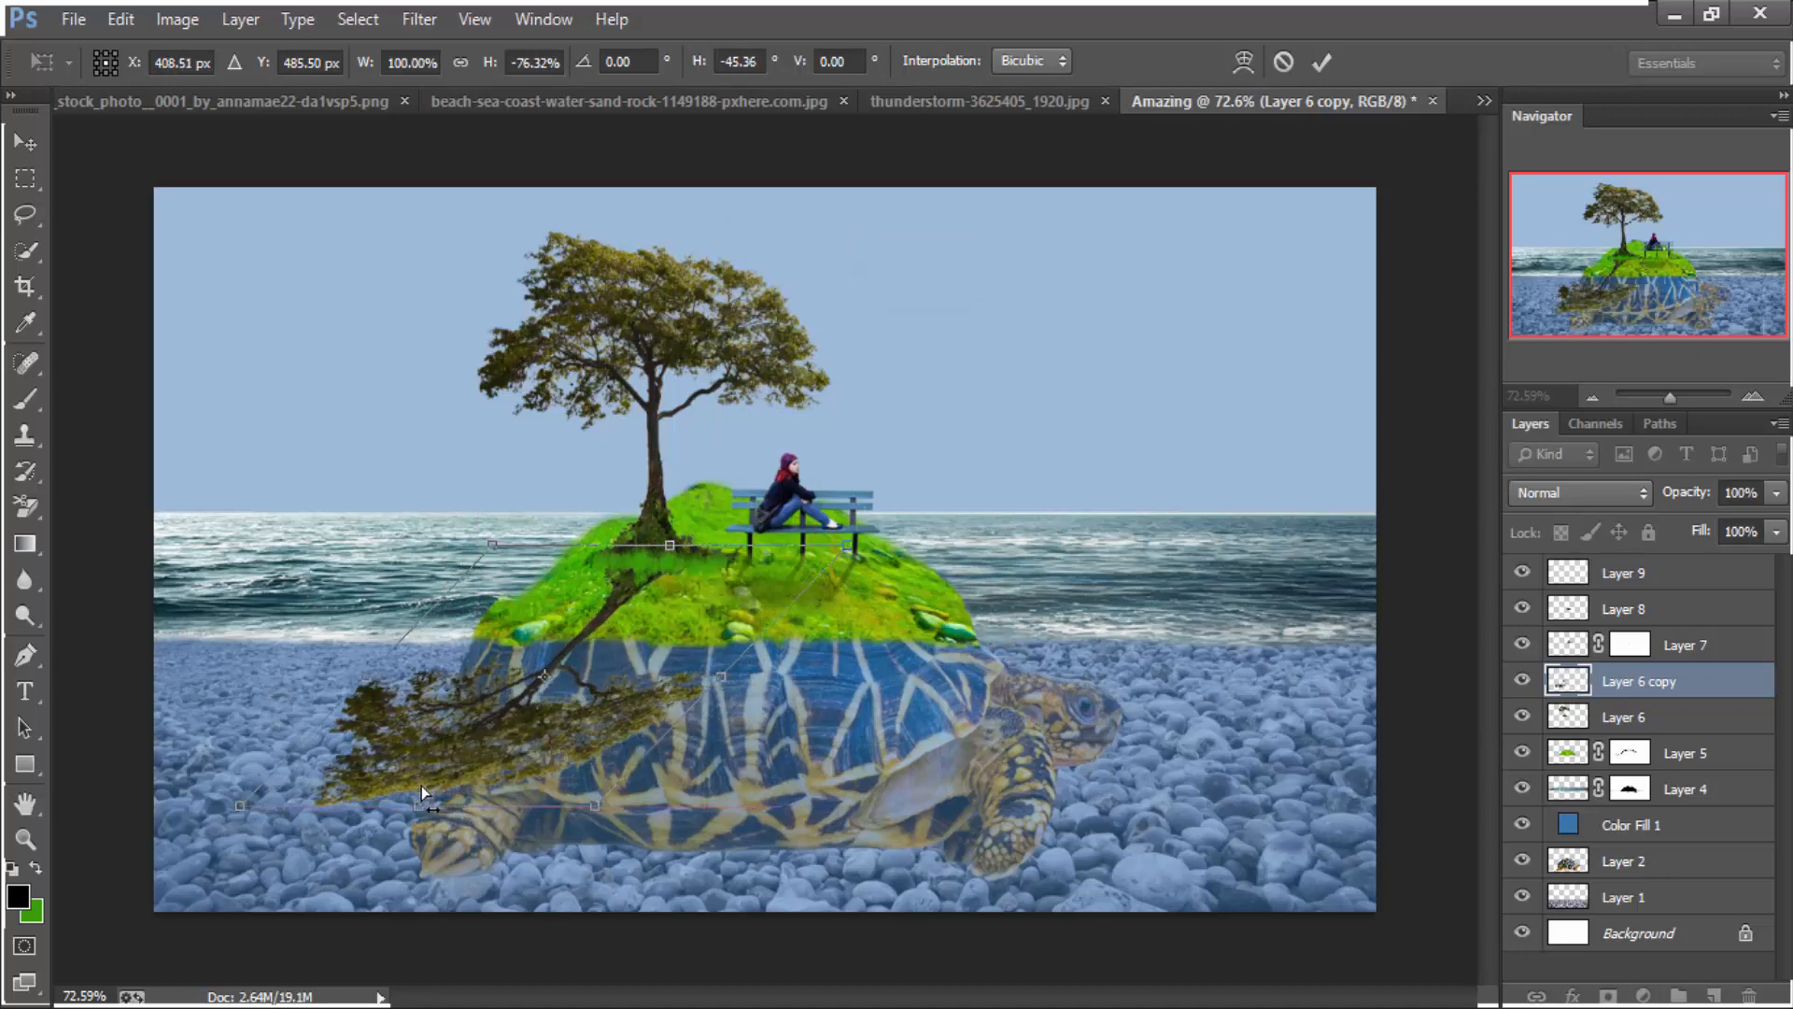
pyautogui.press('Return')
pyautogui.press('b')
# Load the flipped tree's outline as a selection, fill it with black, and deselect
pyautogui.keyDown('ctrl'); pyautogui.click(1556, 684); pyautogui.keyUp('ctrl')
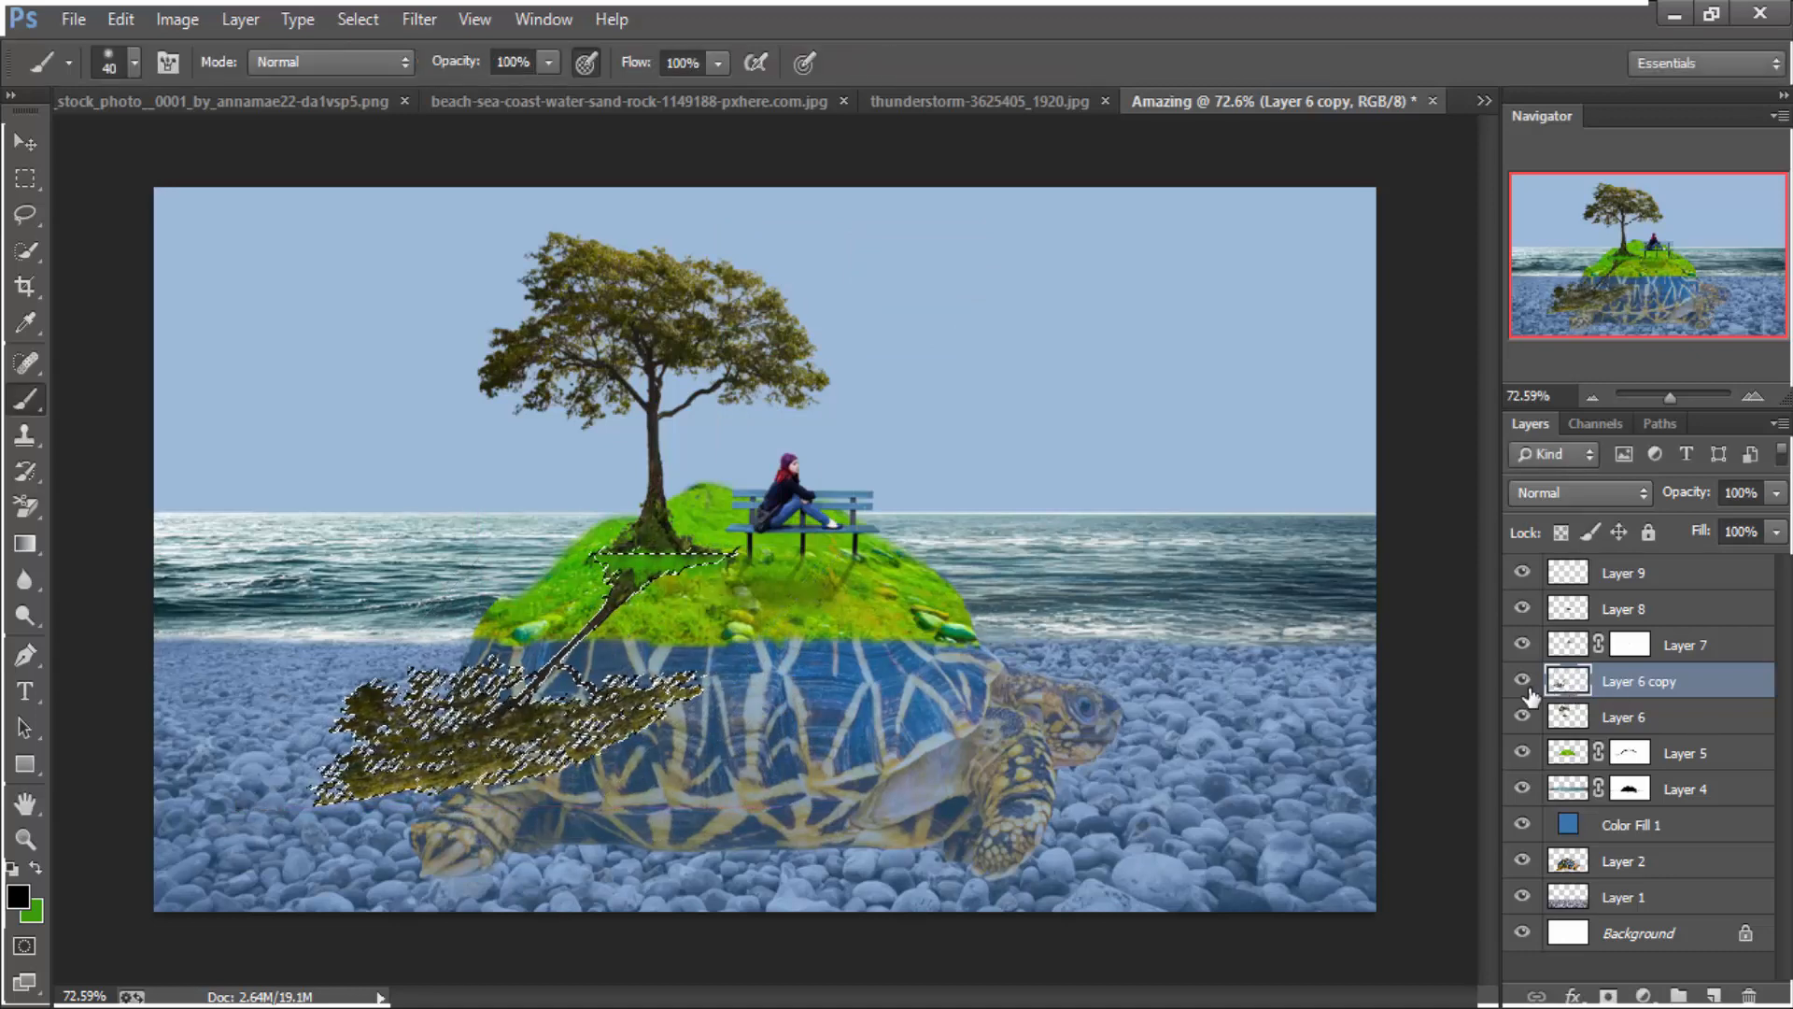
pyautogui.press('Delete')
pyautogui.hotkey('ctrl', 'z')
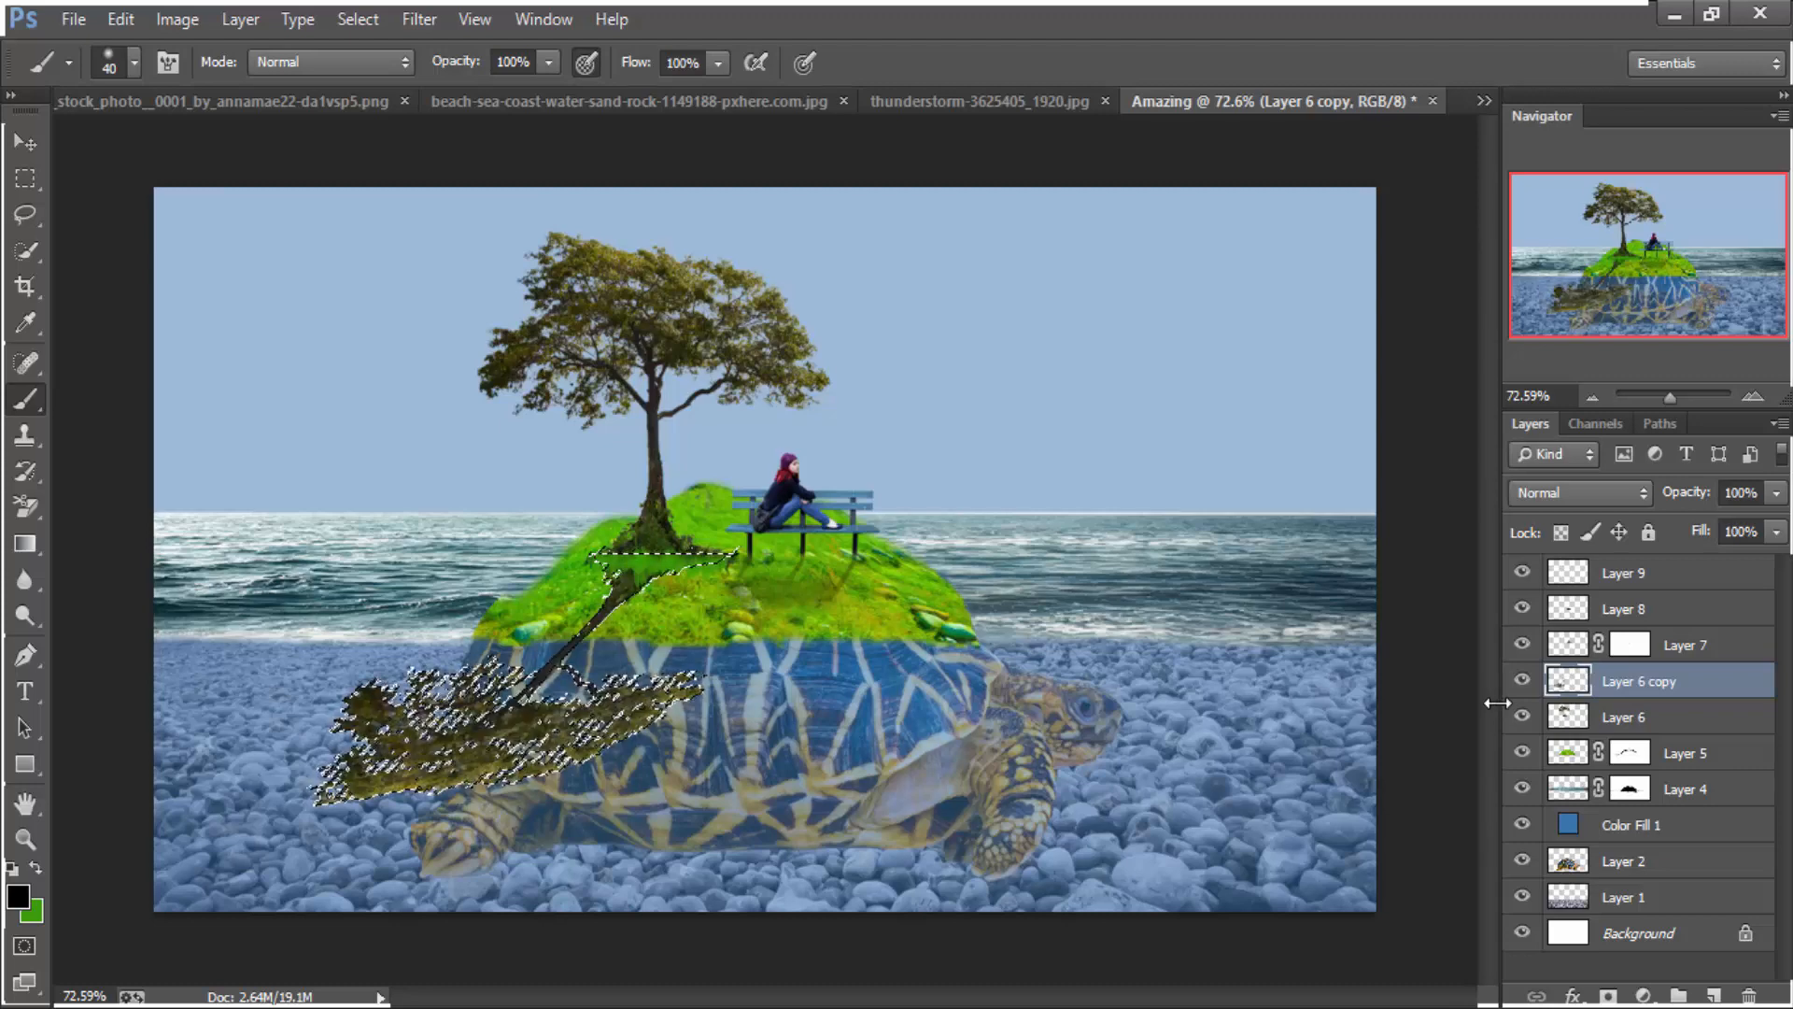
pyautogui.hotkey('ctrl', 'z')
pyautogui.hotkey('alt', 'BackSpace')
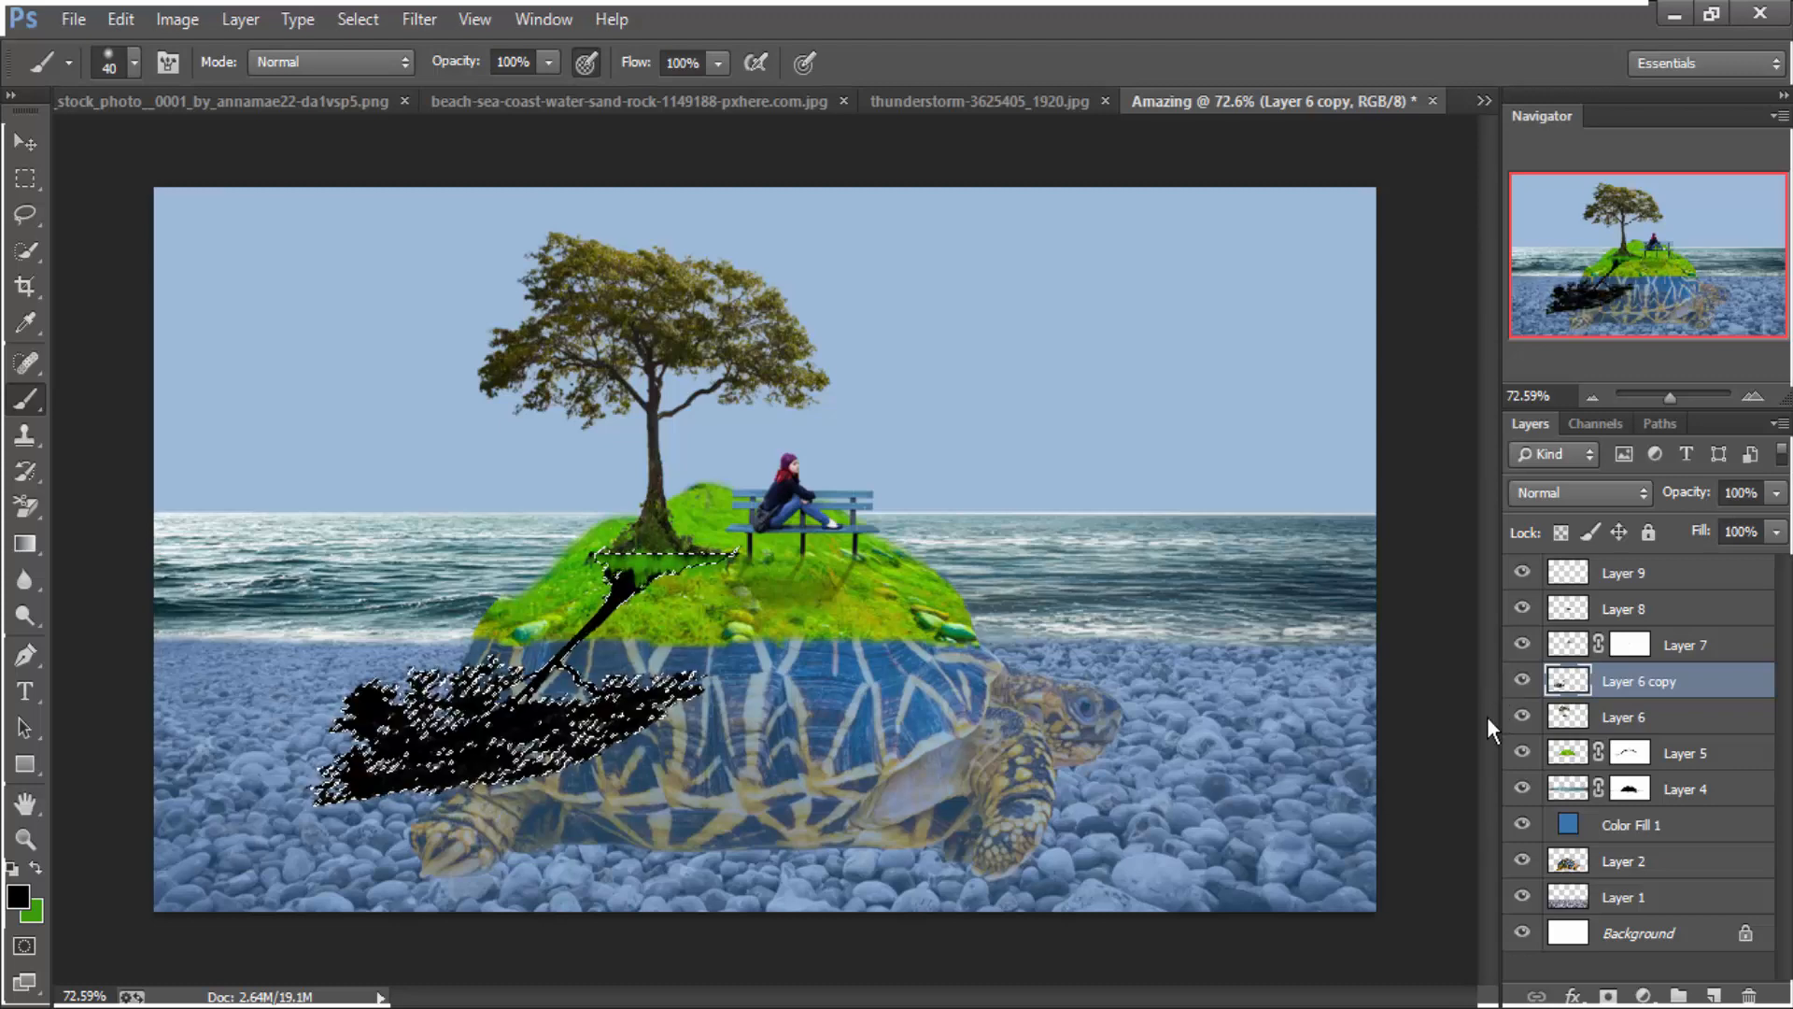
pyautogui.hotkey('ctrl', 'd')
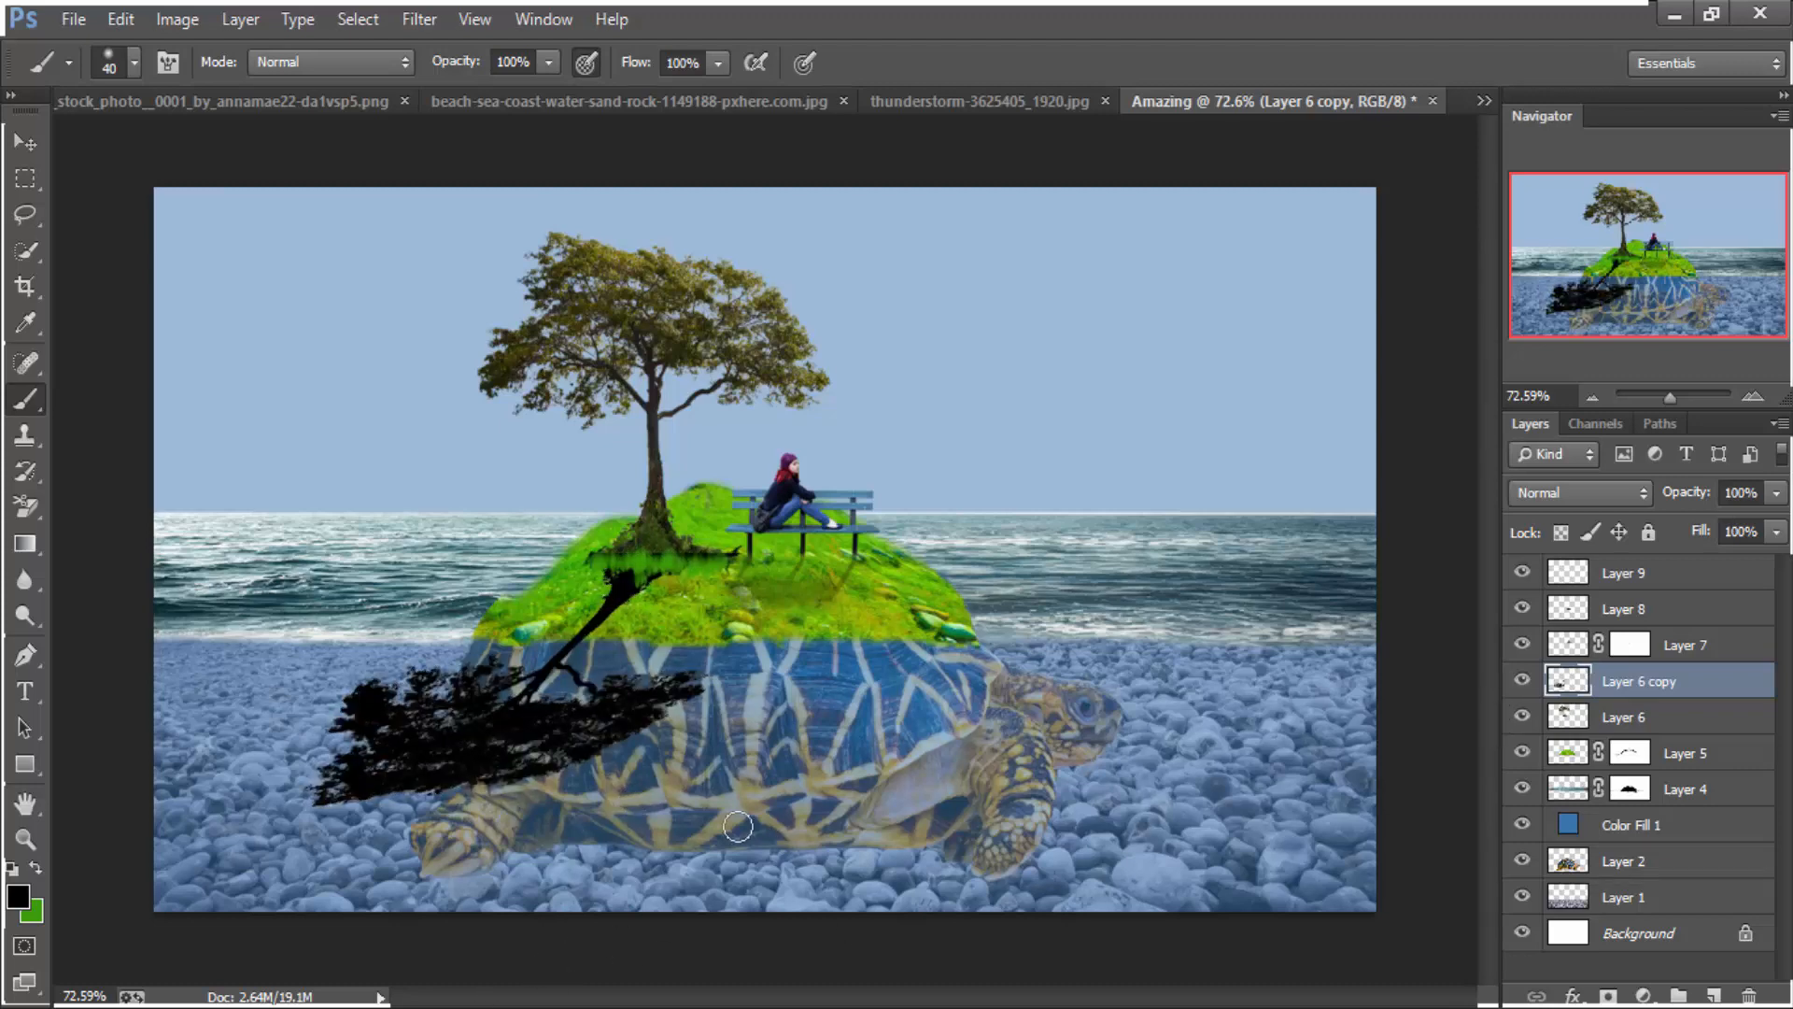
# Move Layer 6 copy beneath Layer 6 in the layer stack
pyautogui.scroll(5, 683, 633)
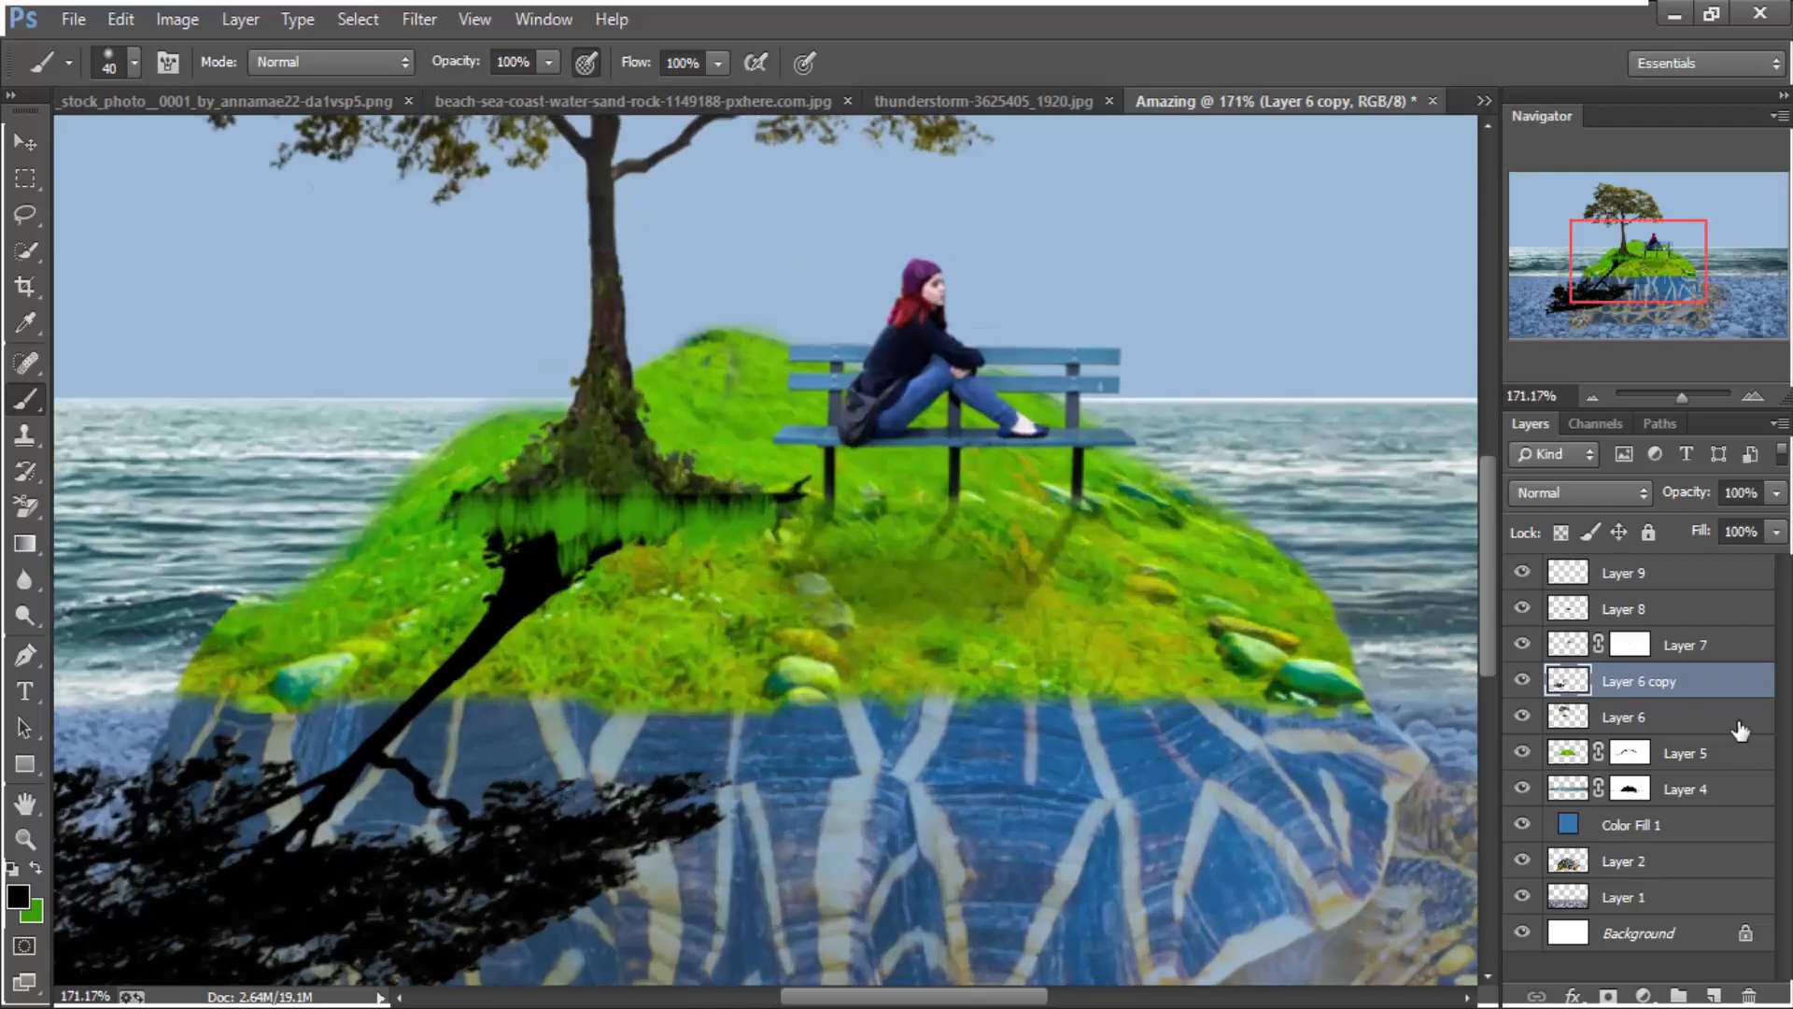
pyautogui.moveTo(1580, 688); pyautogui.dragTo(1575, 743)
pyautogui.scroll(-3, 556, 695)
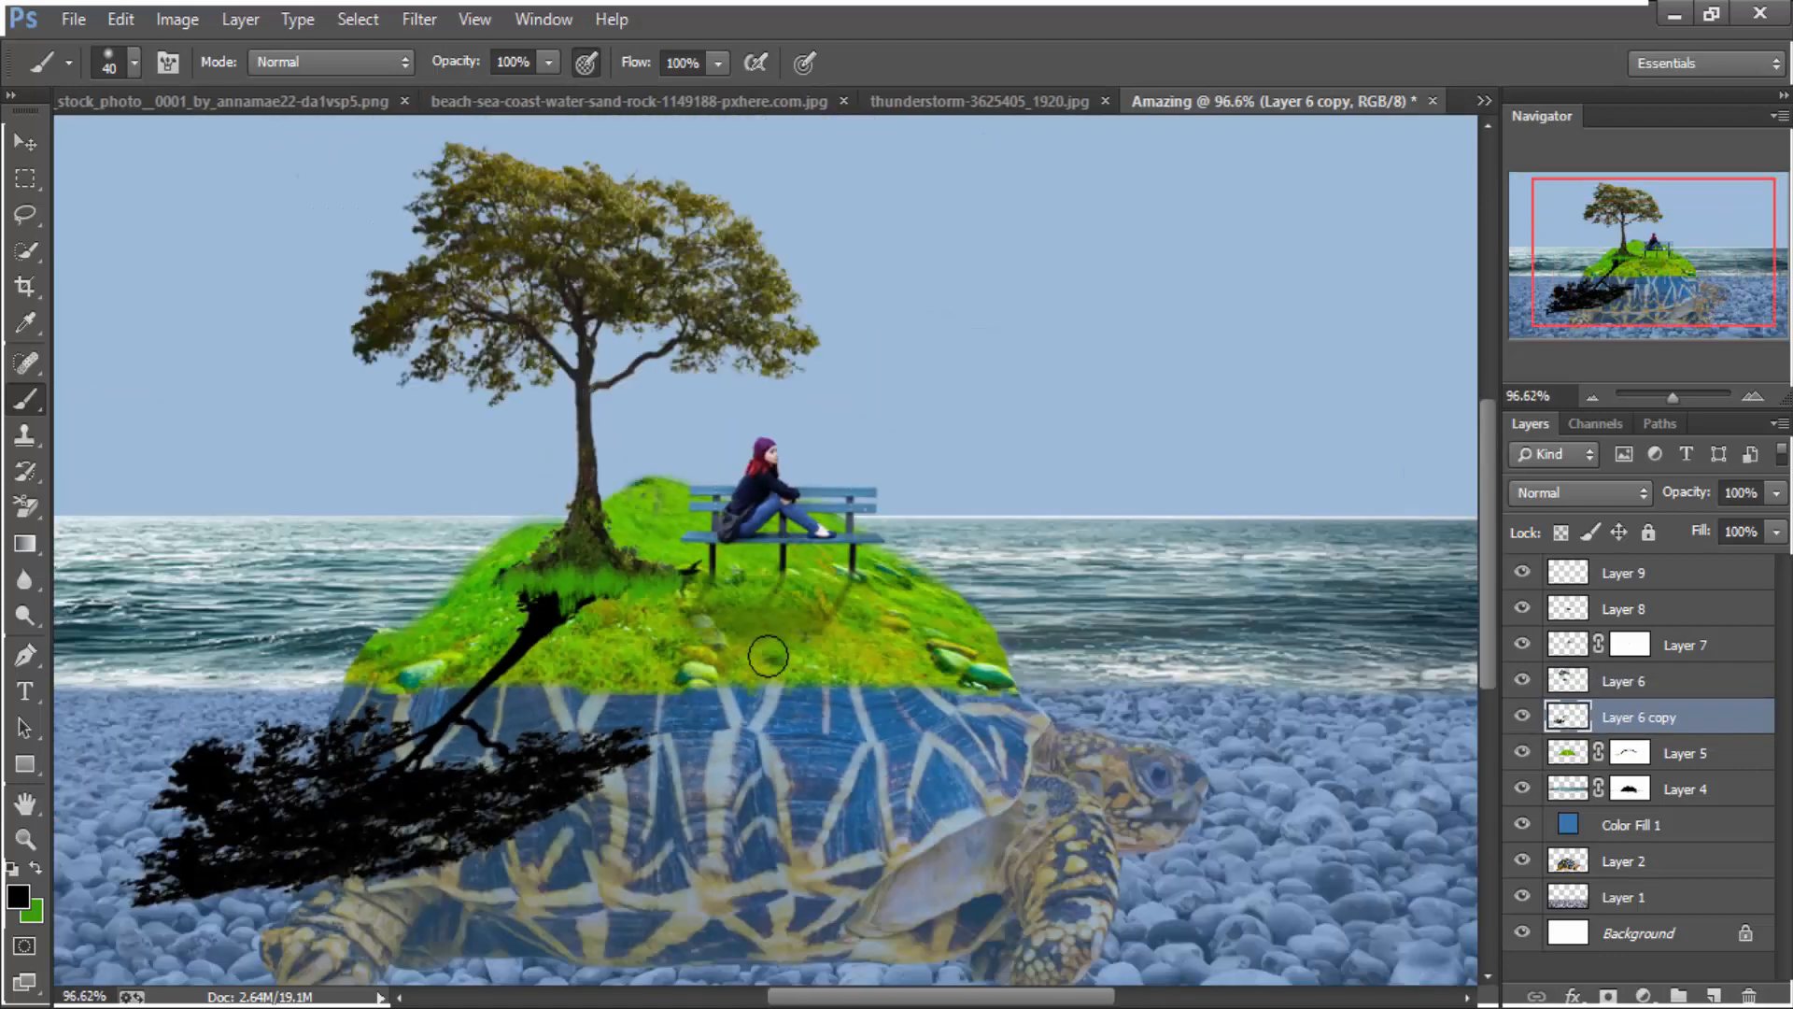
# Transform the black tree shadow to about 95% width with a -13° horizontal skew, and line its trunk up with the tree's base
pyautogui.hotkey('ctrl', 't')
pyautogui.scroll(-1, 468, 826)
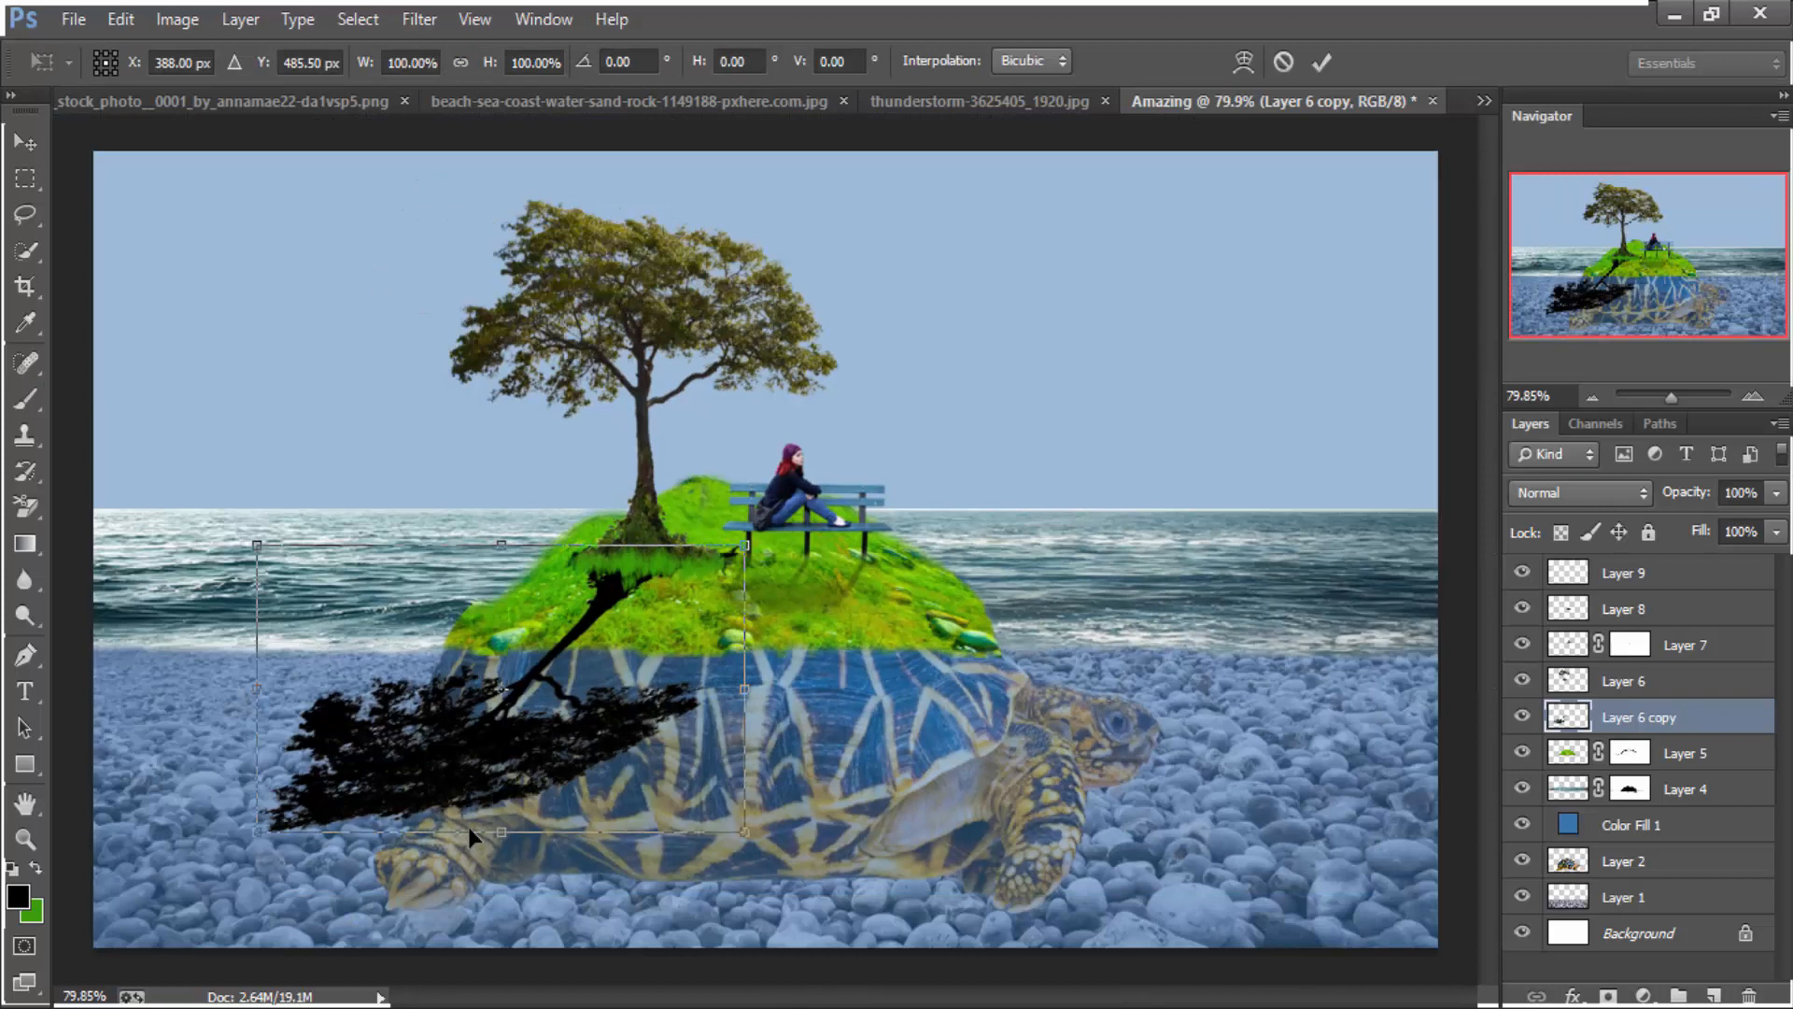
pyautogui.rightClick(667, 696)
pyautogui.click(740, 351)
pyautogui.moveTo(495, 832); pyautogui.dragTo(414, 814)
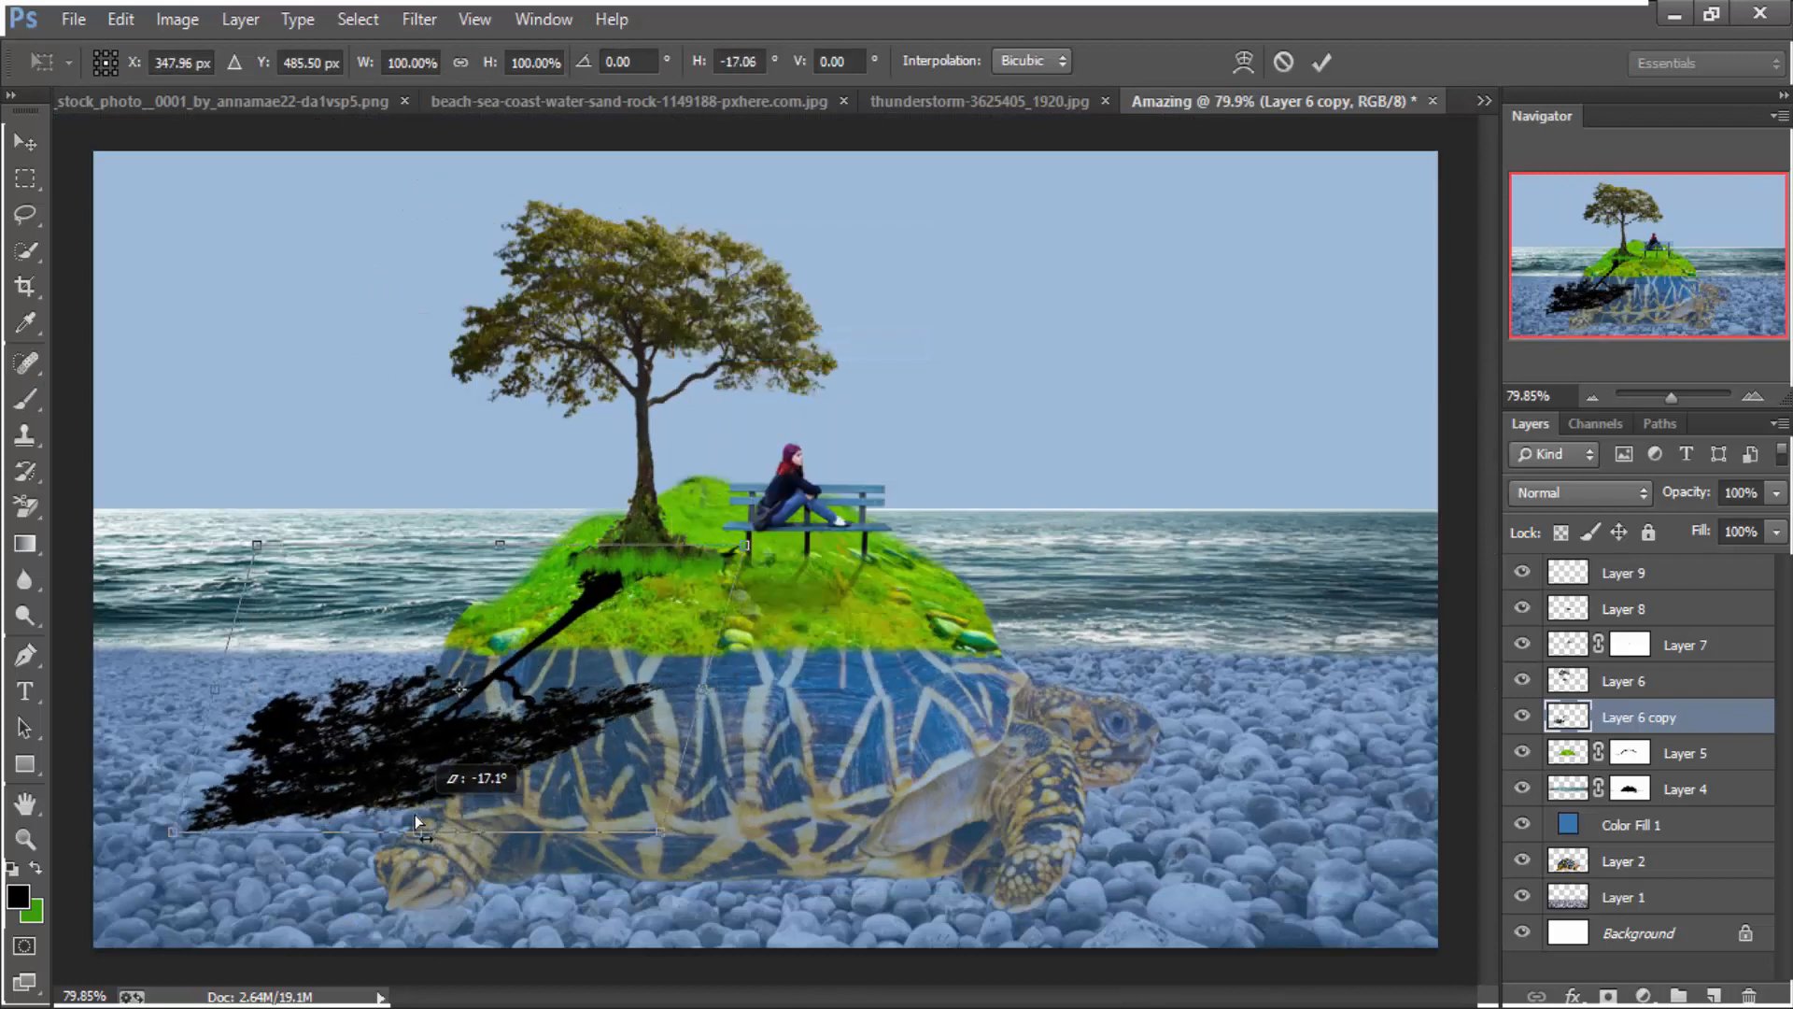
pyautogui.moveTo(172, 832); pyautogui.dragTo(265, 792)
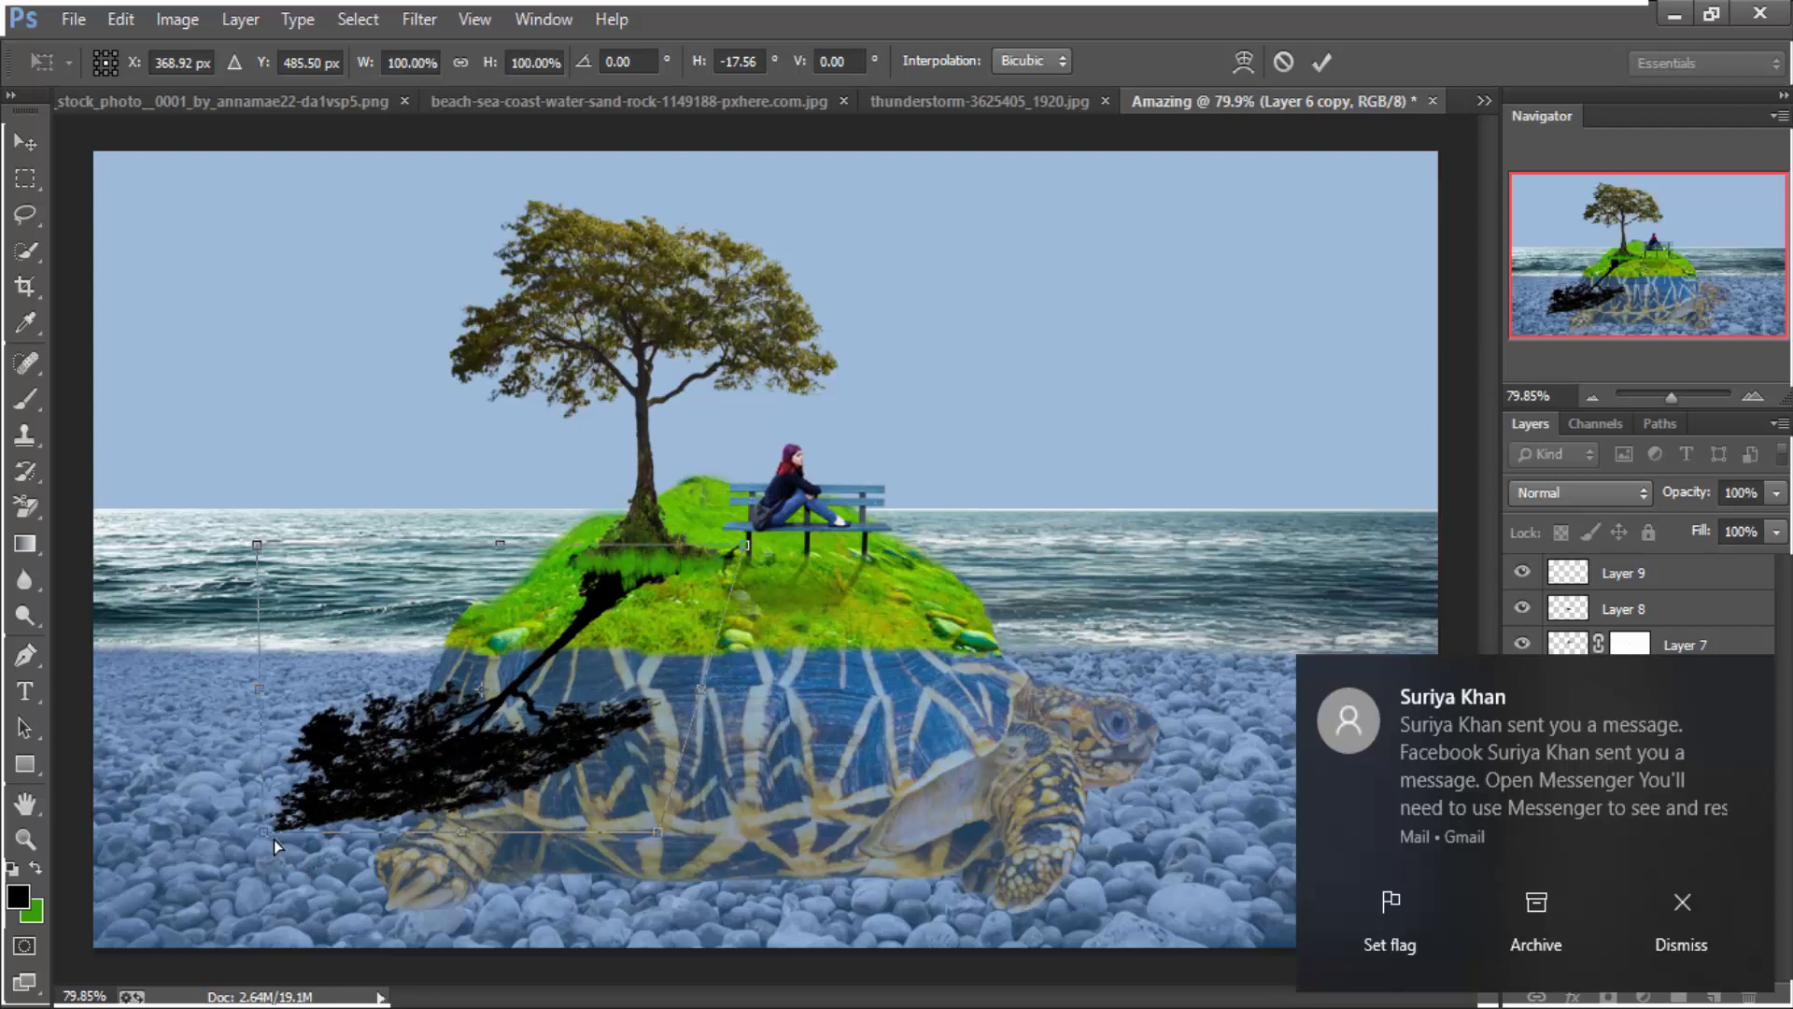
pyautogui.moveTo(273, 839); pyautogui.dragTo(282, 798)
pyautogui.moveTo(499, 684); pyautogui.dragTo(520, 684)
pyautogui.moveTo(762, 544); pyautogui.dragTo(743, 544)
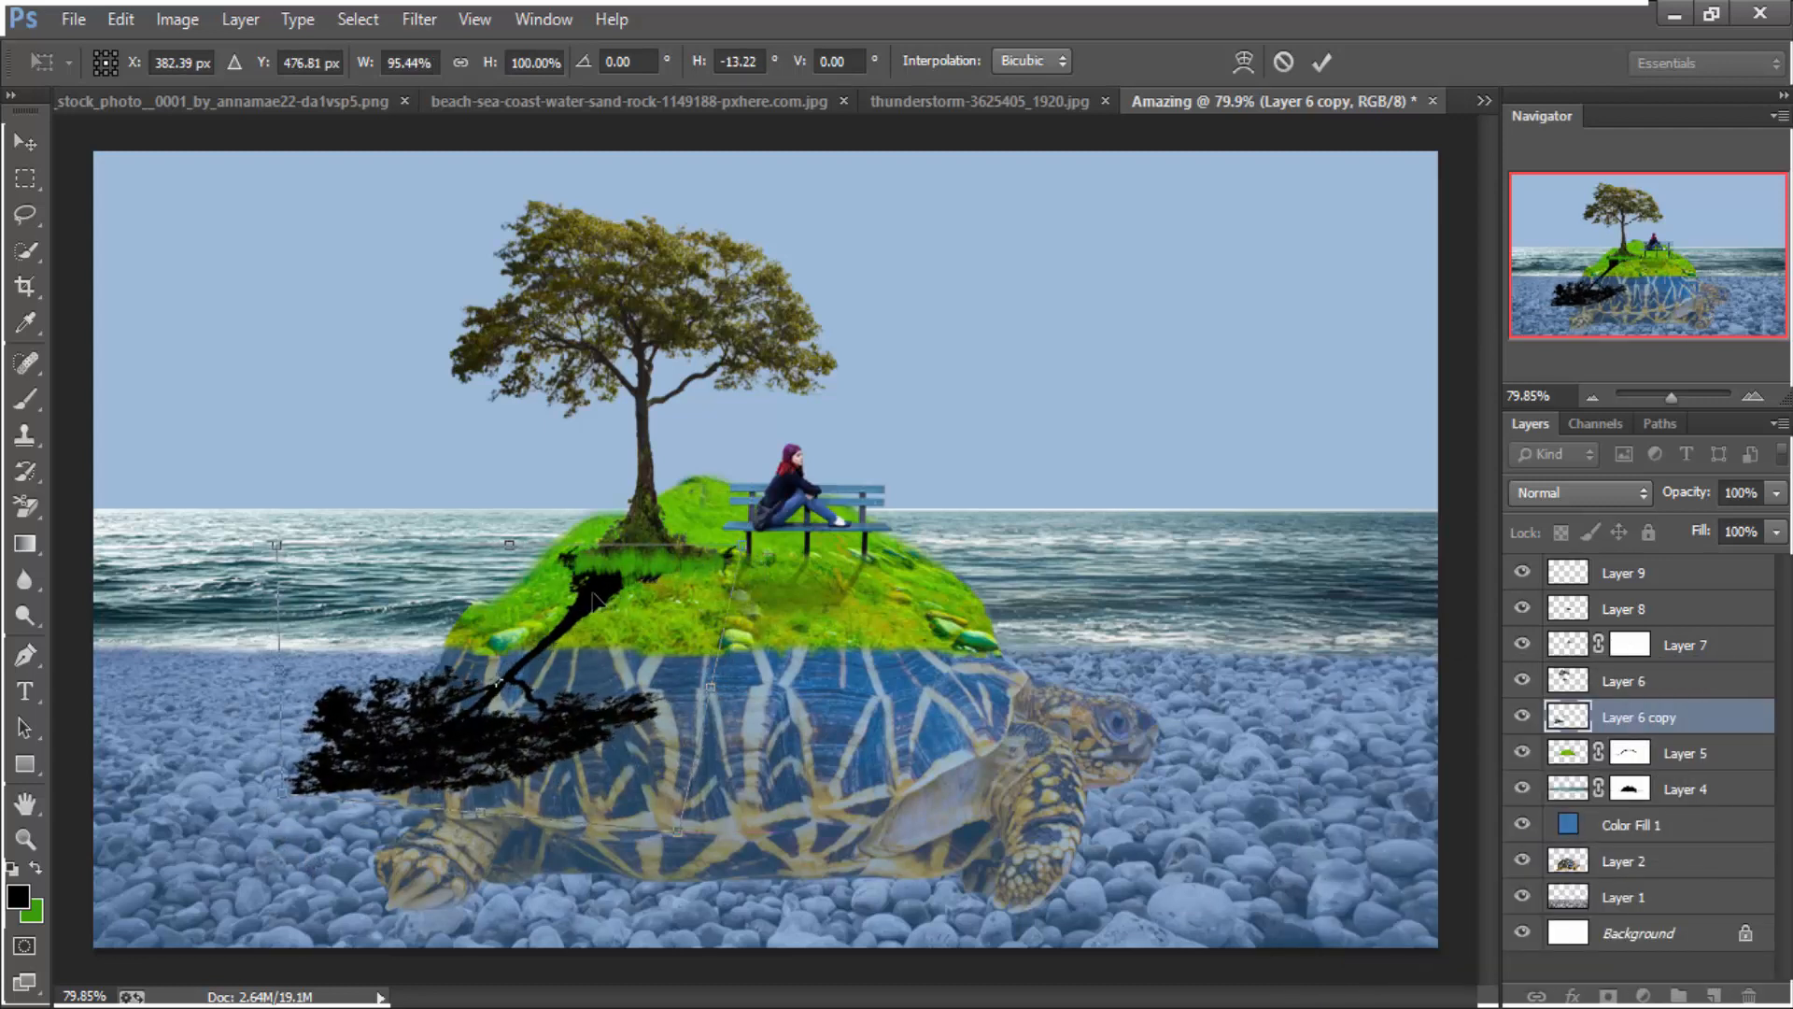
pyautogui.moveTo(598, 602); pyautogui.dragTo(602, 603)
pyautogui.press('Return')
pyautogui.press('b')
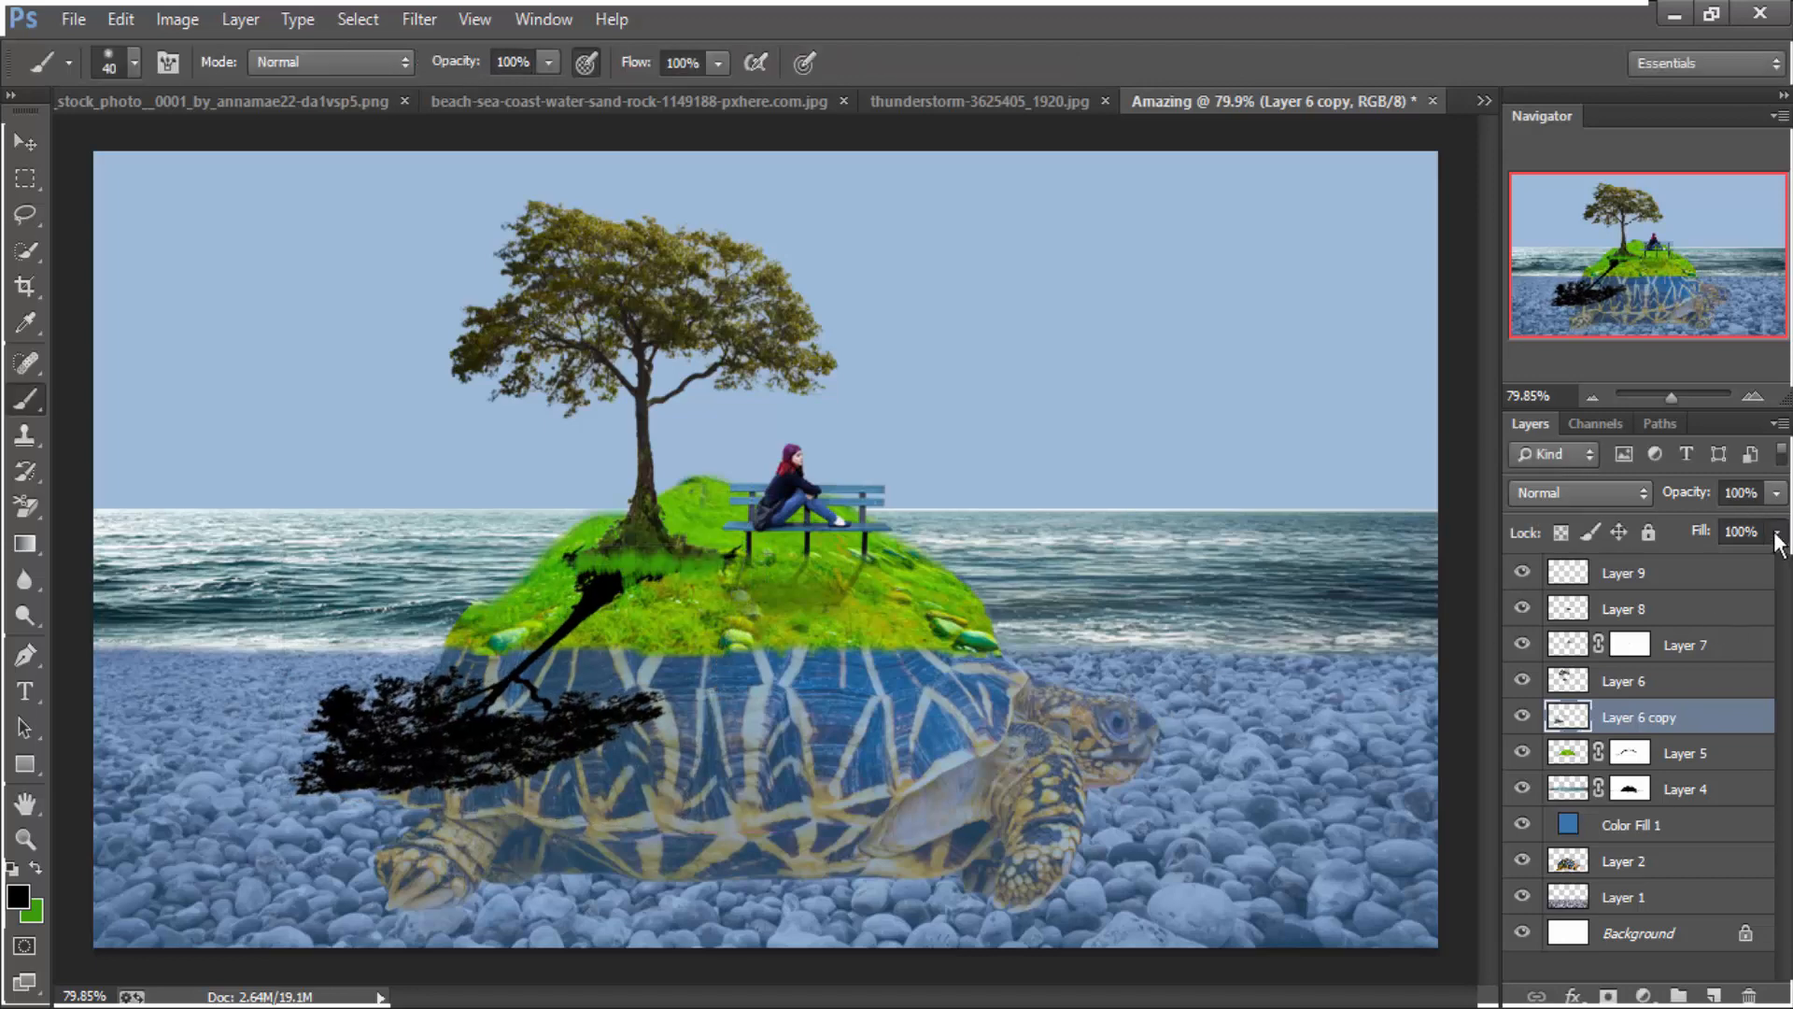
# Set the tree shadow layer's fill to 36% and make Layer 8 the active layer
pyautogui.moveTo(1664, 558); pyautogui.dragTo(1689, 564)
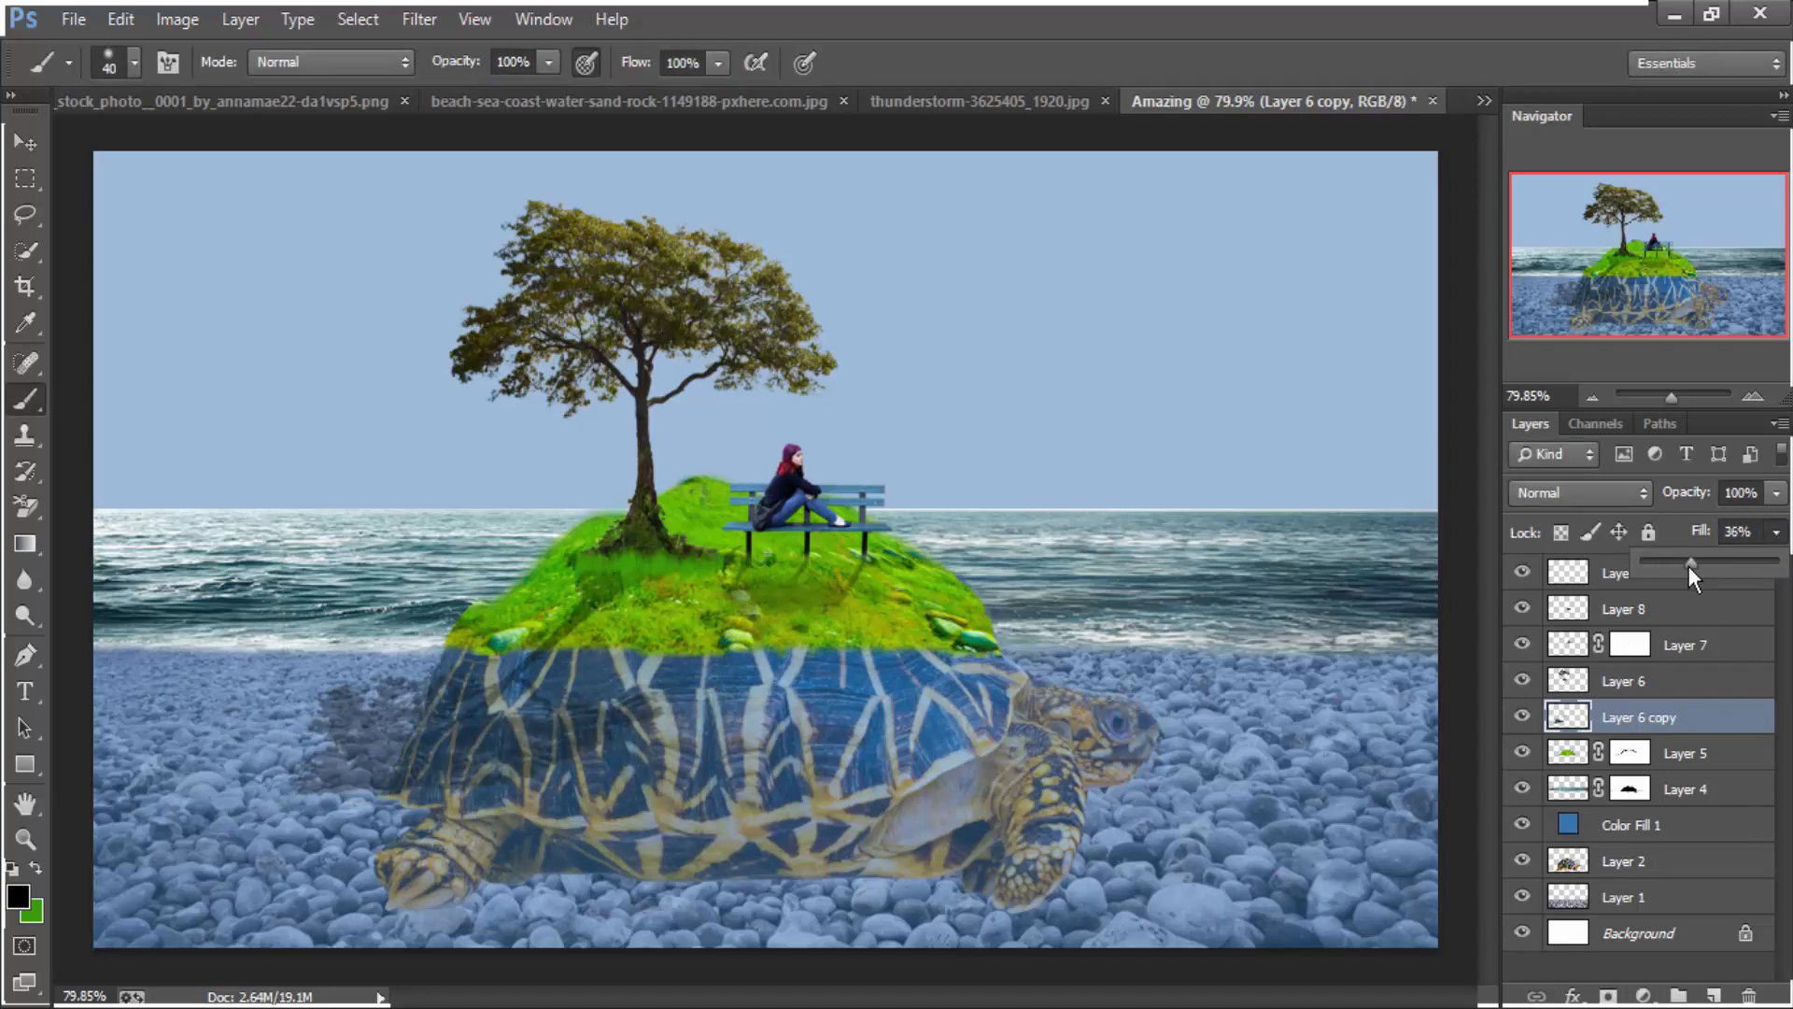
pyautogui.scroll(-3, 702, 722)
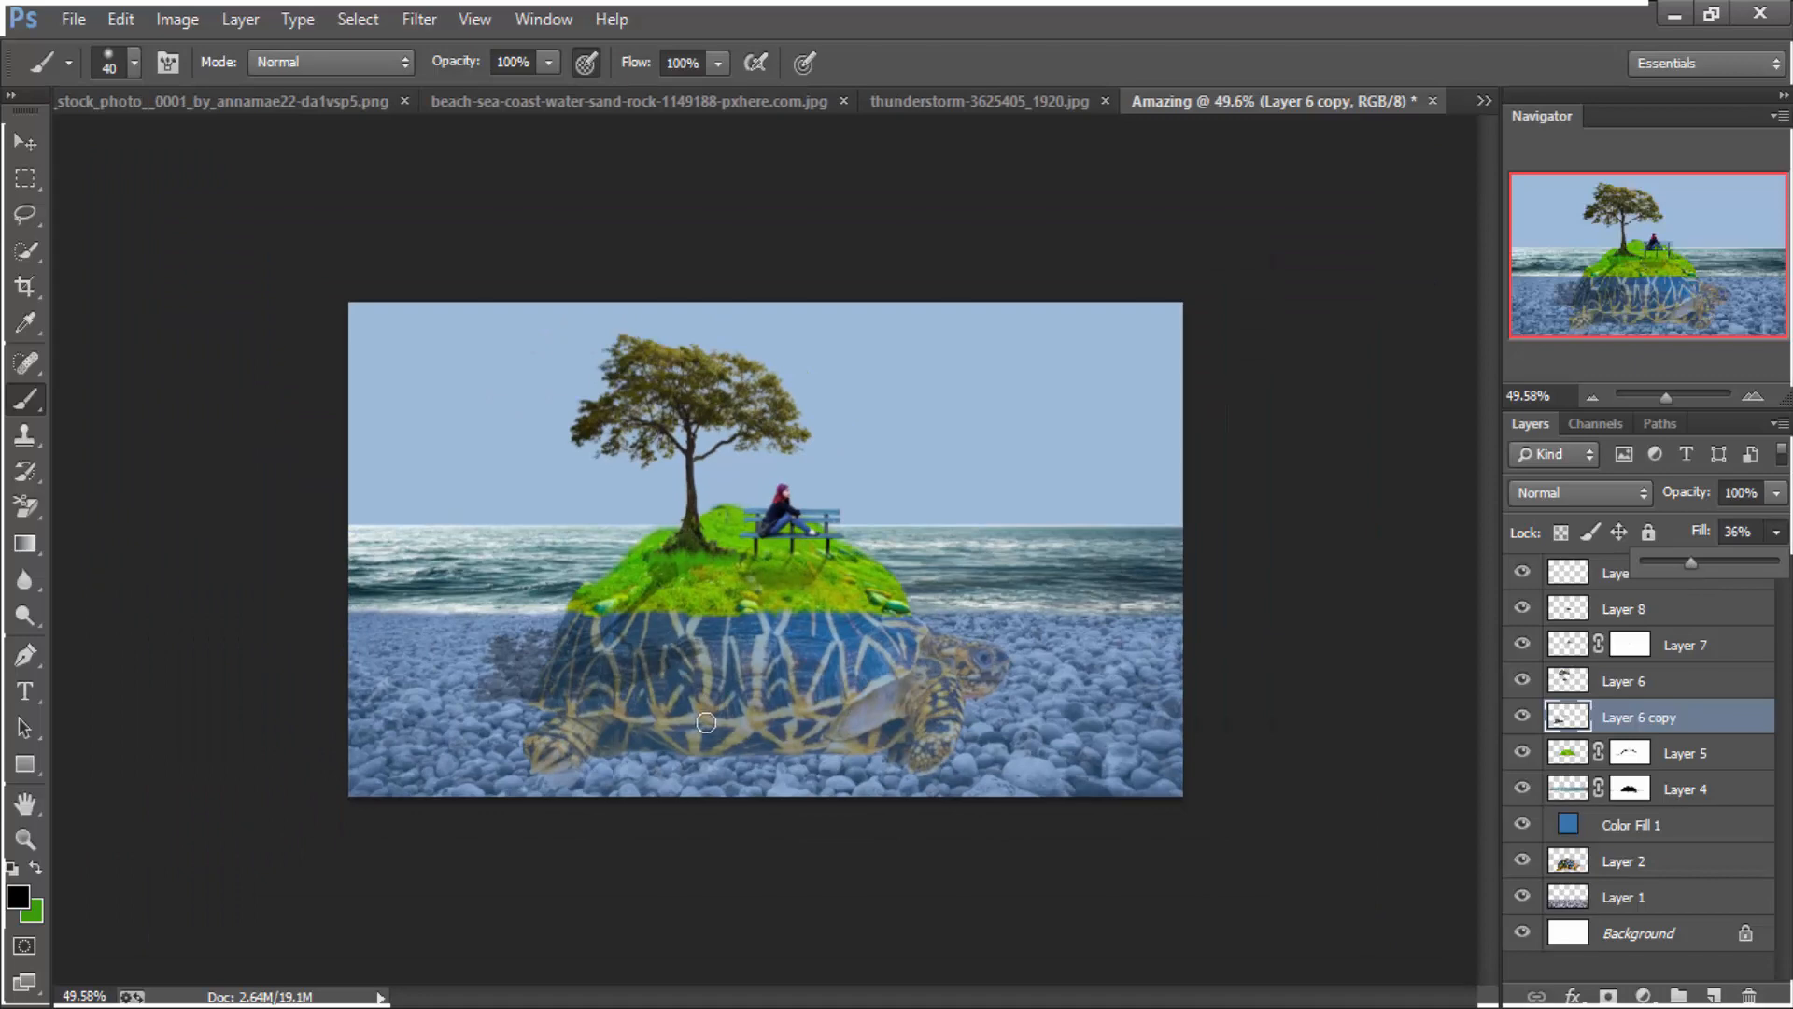
pyautogui.scroll(6, 706, 722)
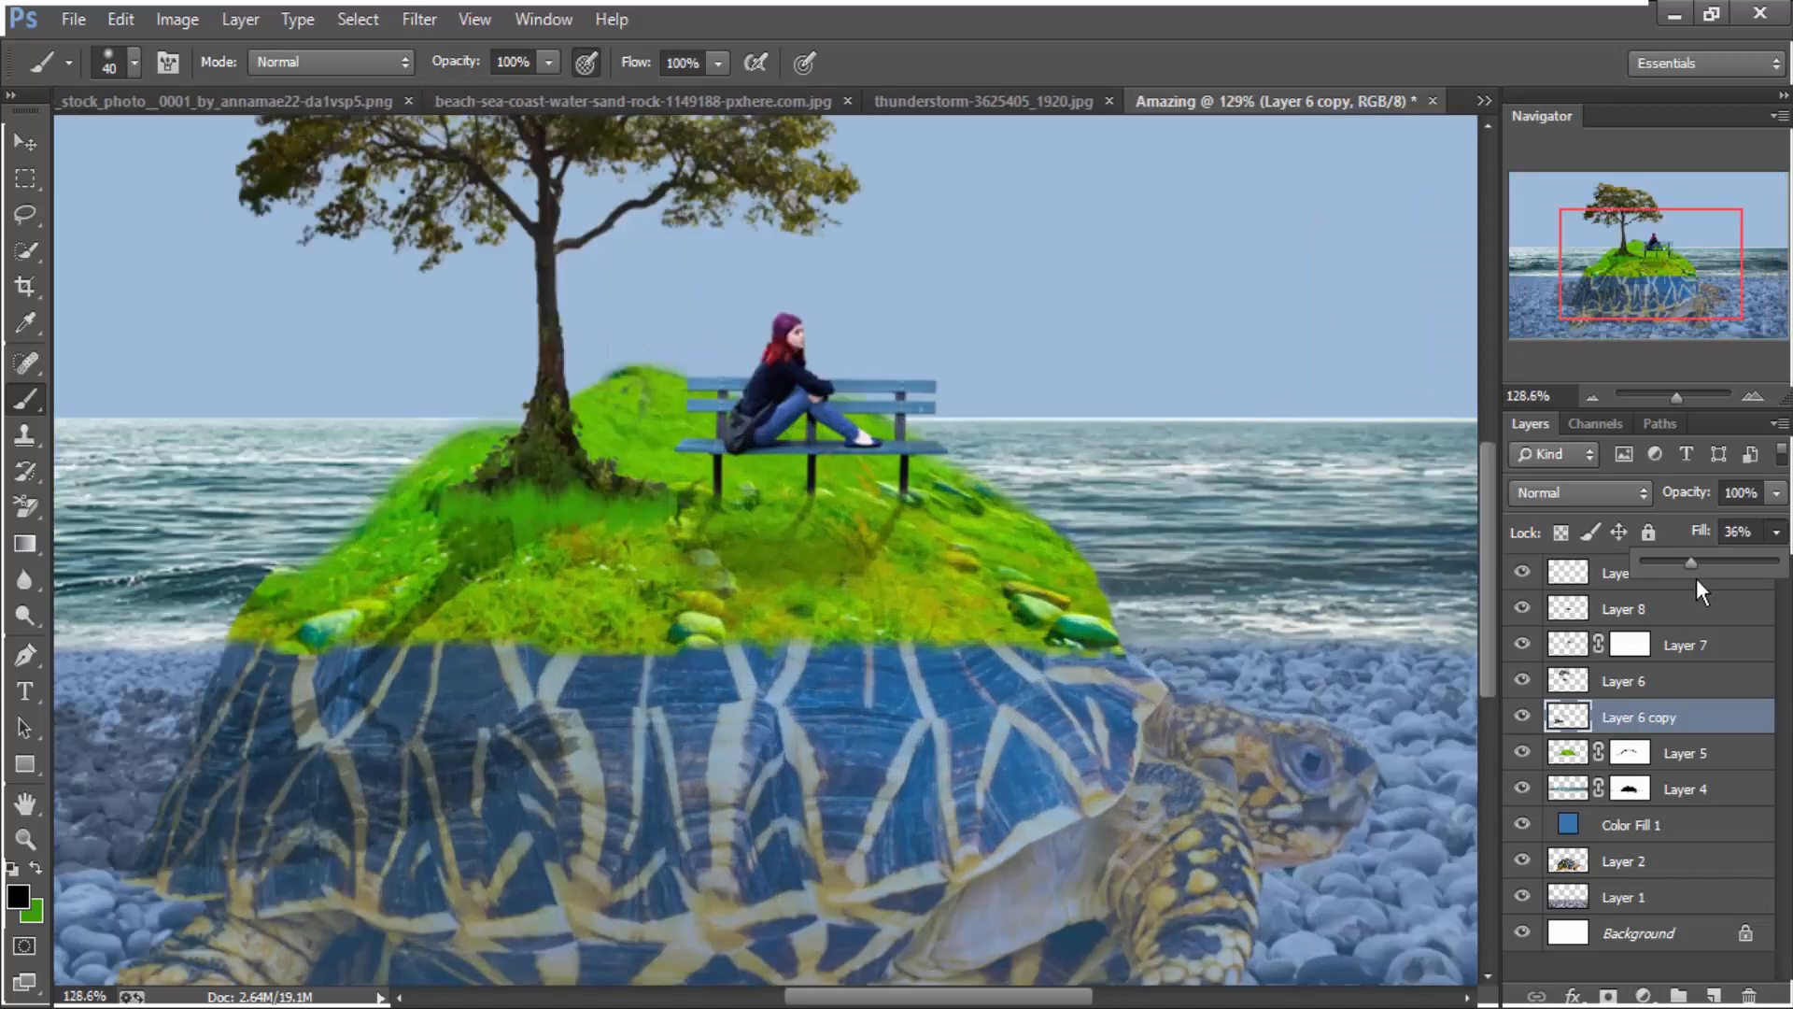
pyautogui.click(1522, 572)
pyautogui.scroll(-2, 641, 616)
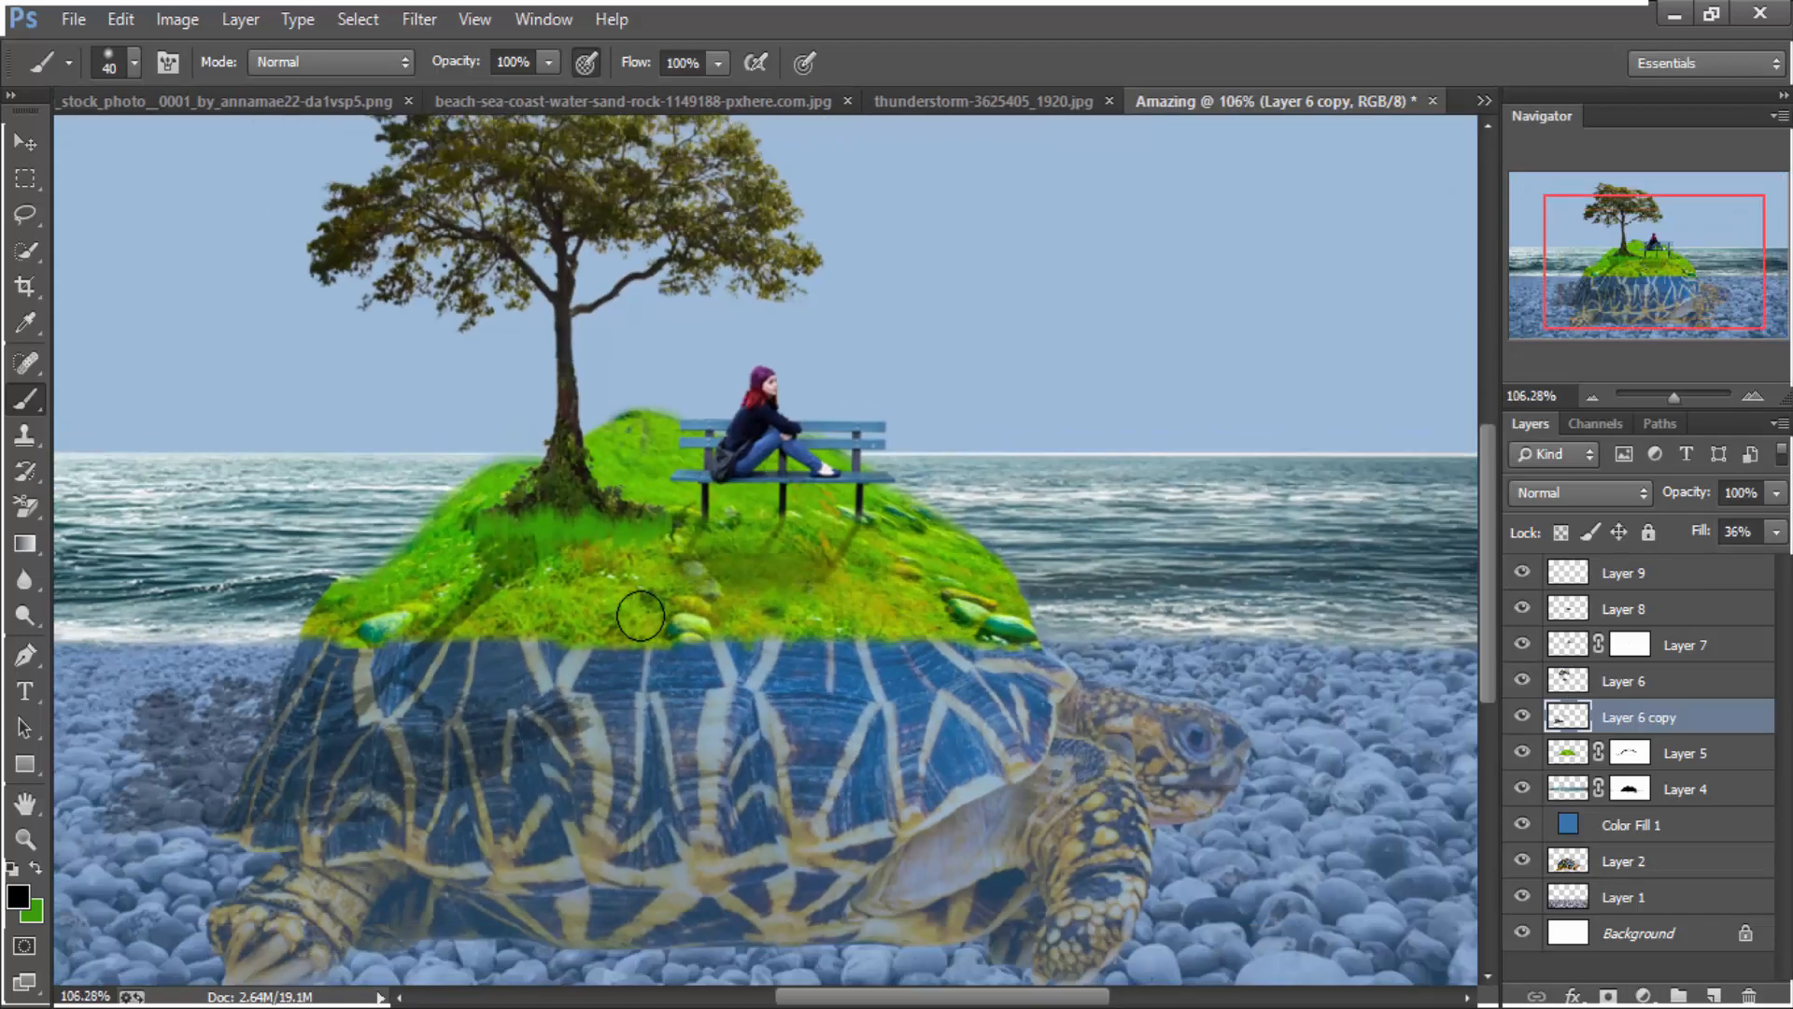
pyautogui.scroll(4, 718, 576)
pyautogui.click(1521, 609)
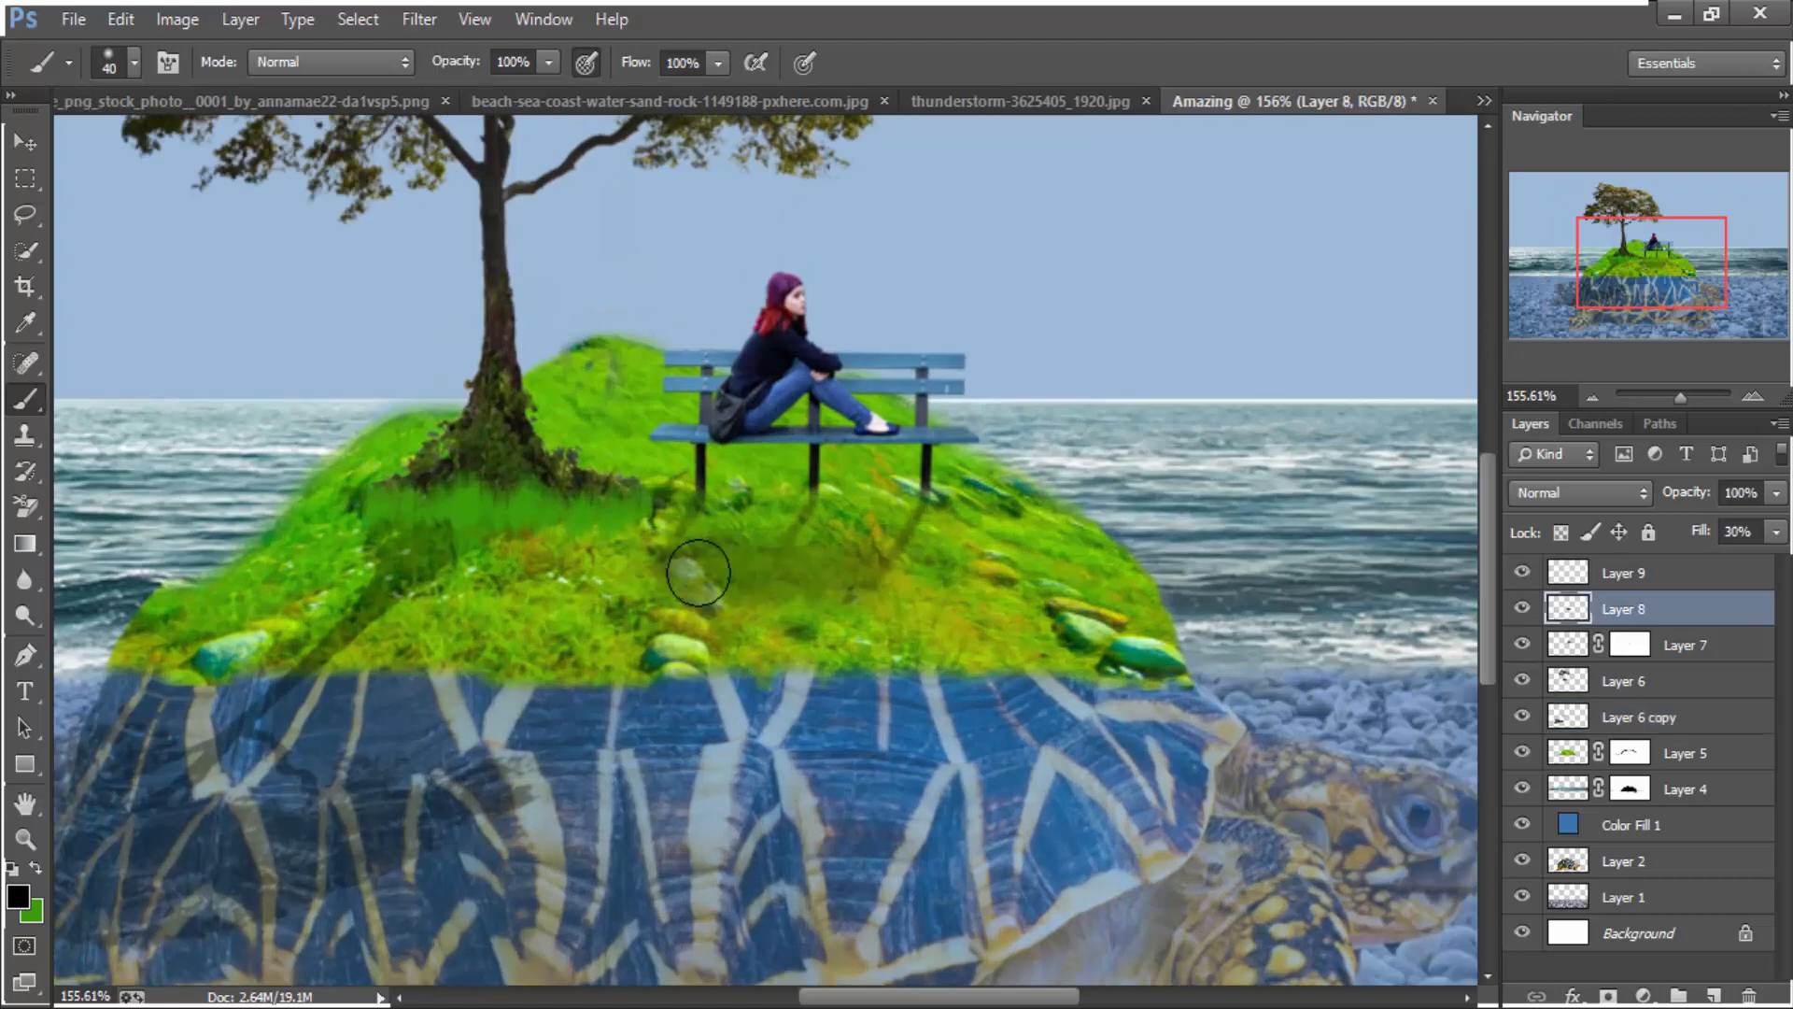
pyautogui.scroll(-3, 697, 572)
pyautogui.scroll(-1, 756, 649)
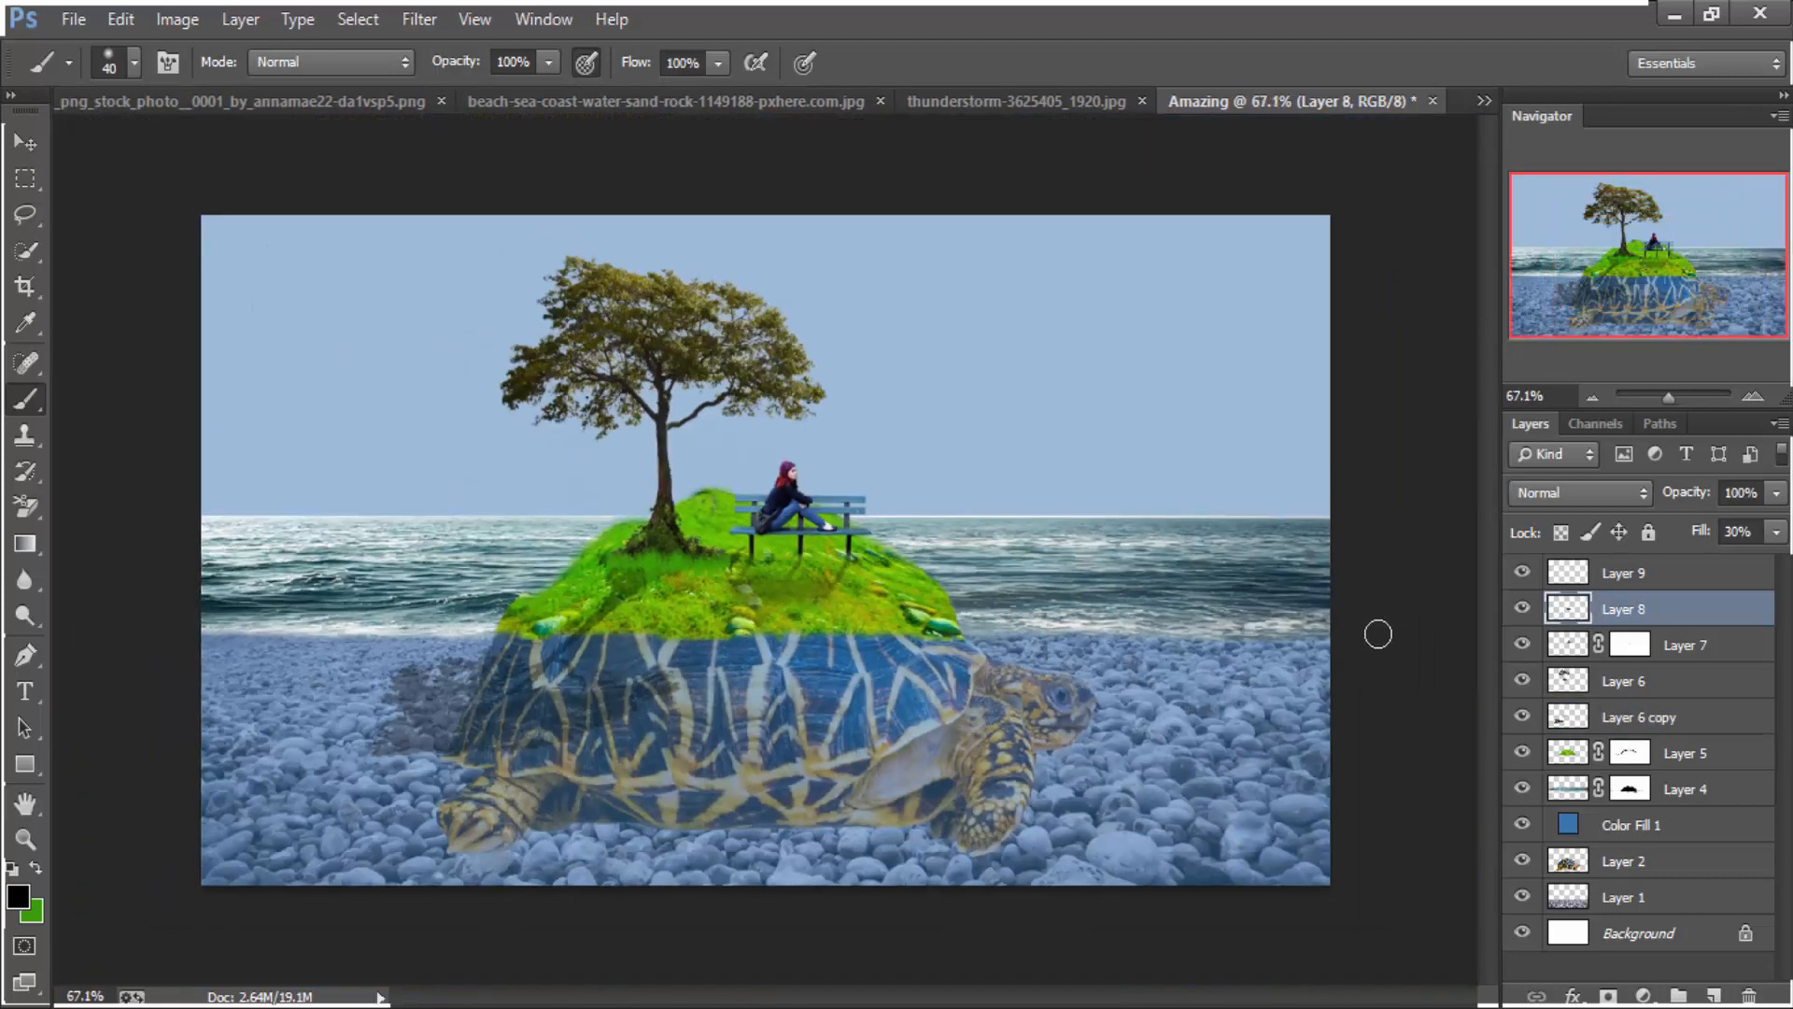
# Switch to the thunderstorm-3625405_1920.jpg document and bring its sky image into the Amazing document
pyautogui.click(1484, 101)
pyautogui.click(1144, 187)
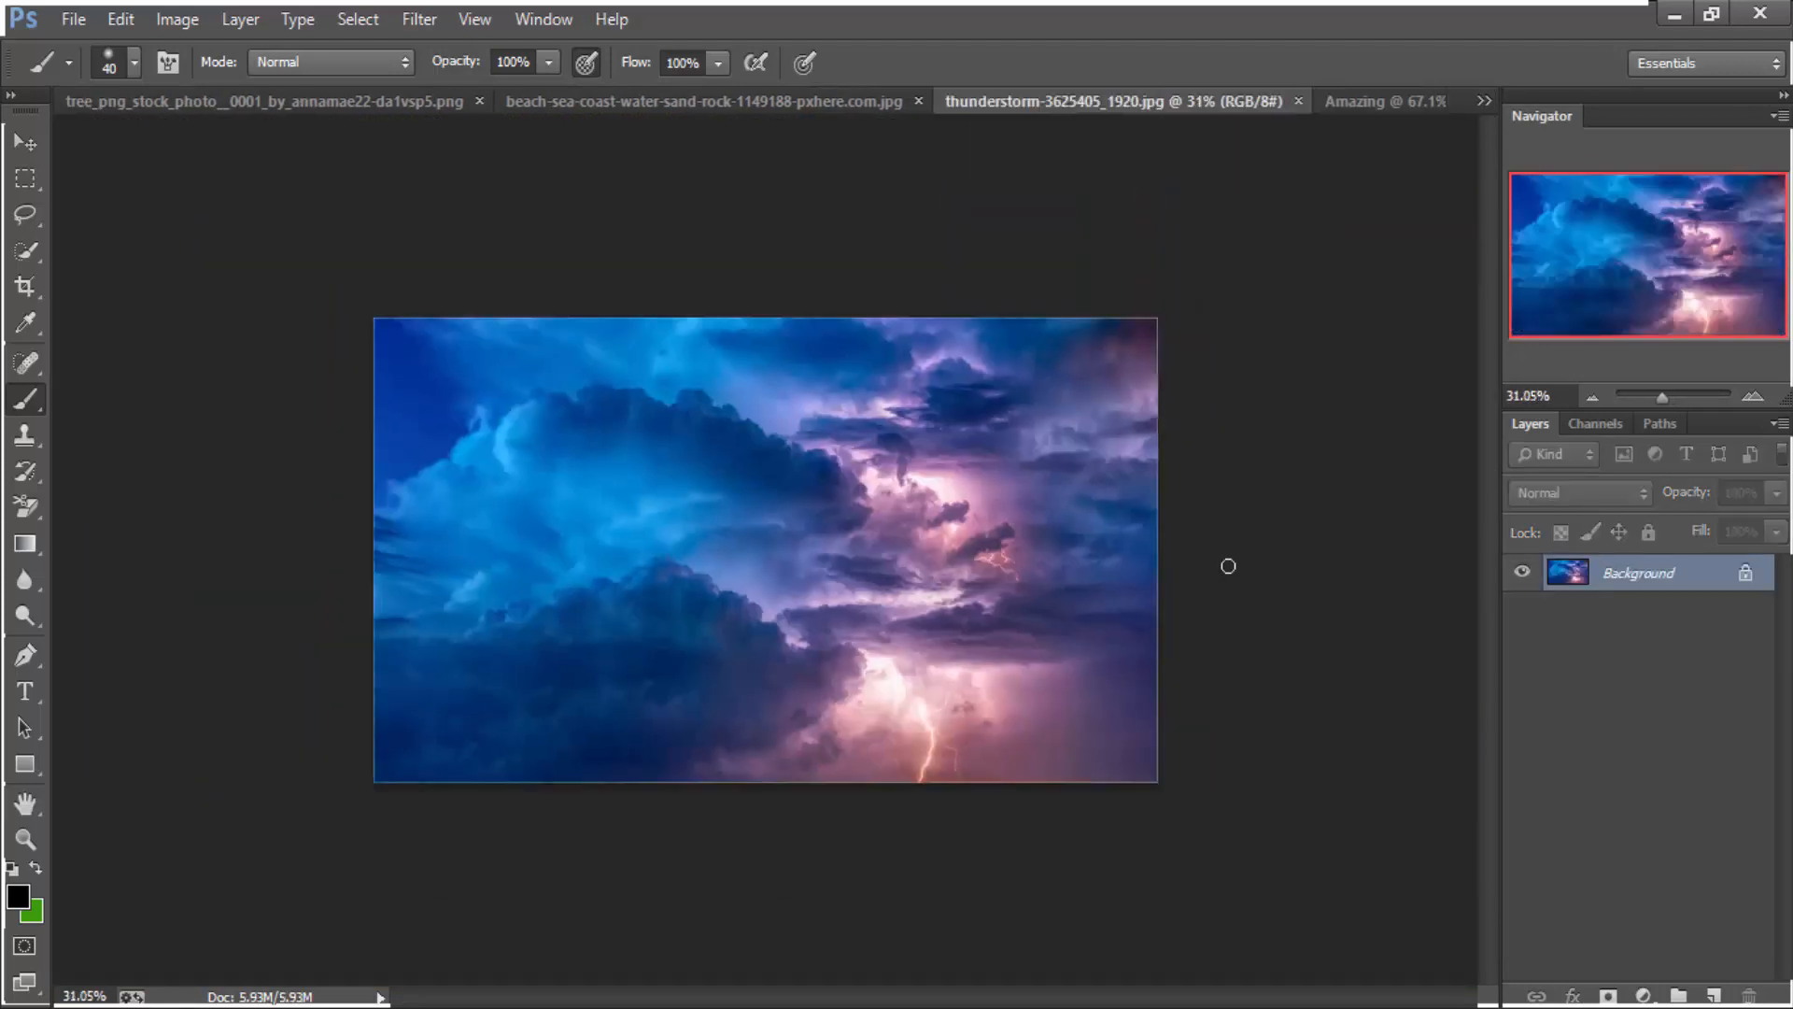
pyautogui.click(26, 141)
pyautogui.moveTo(953, 673); pyautogui.dragTo(849, 355)
pyautogui.scroll(-3, 1146, 583)
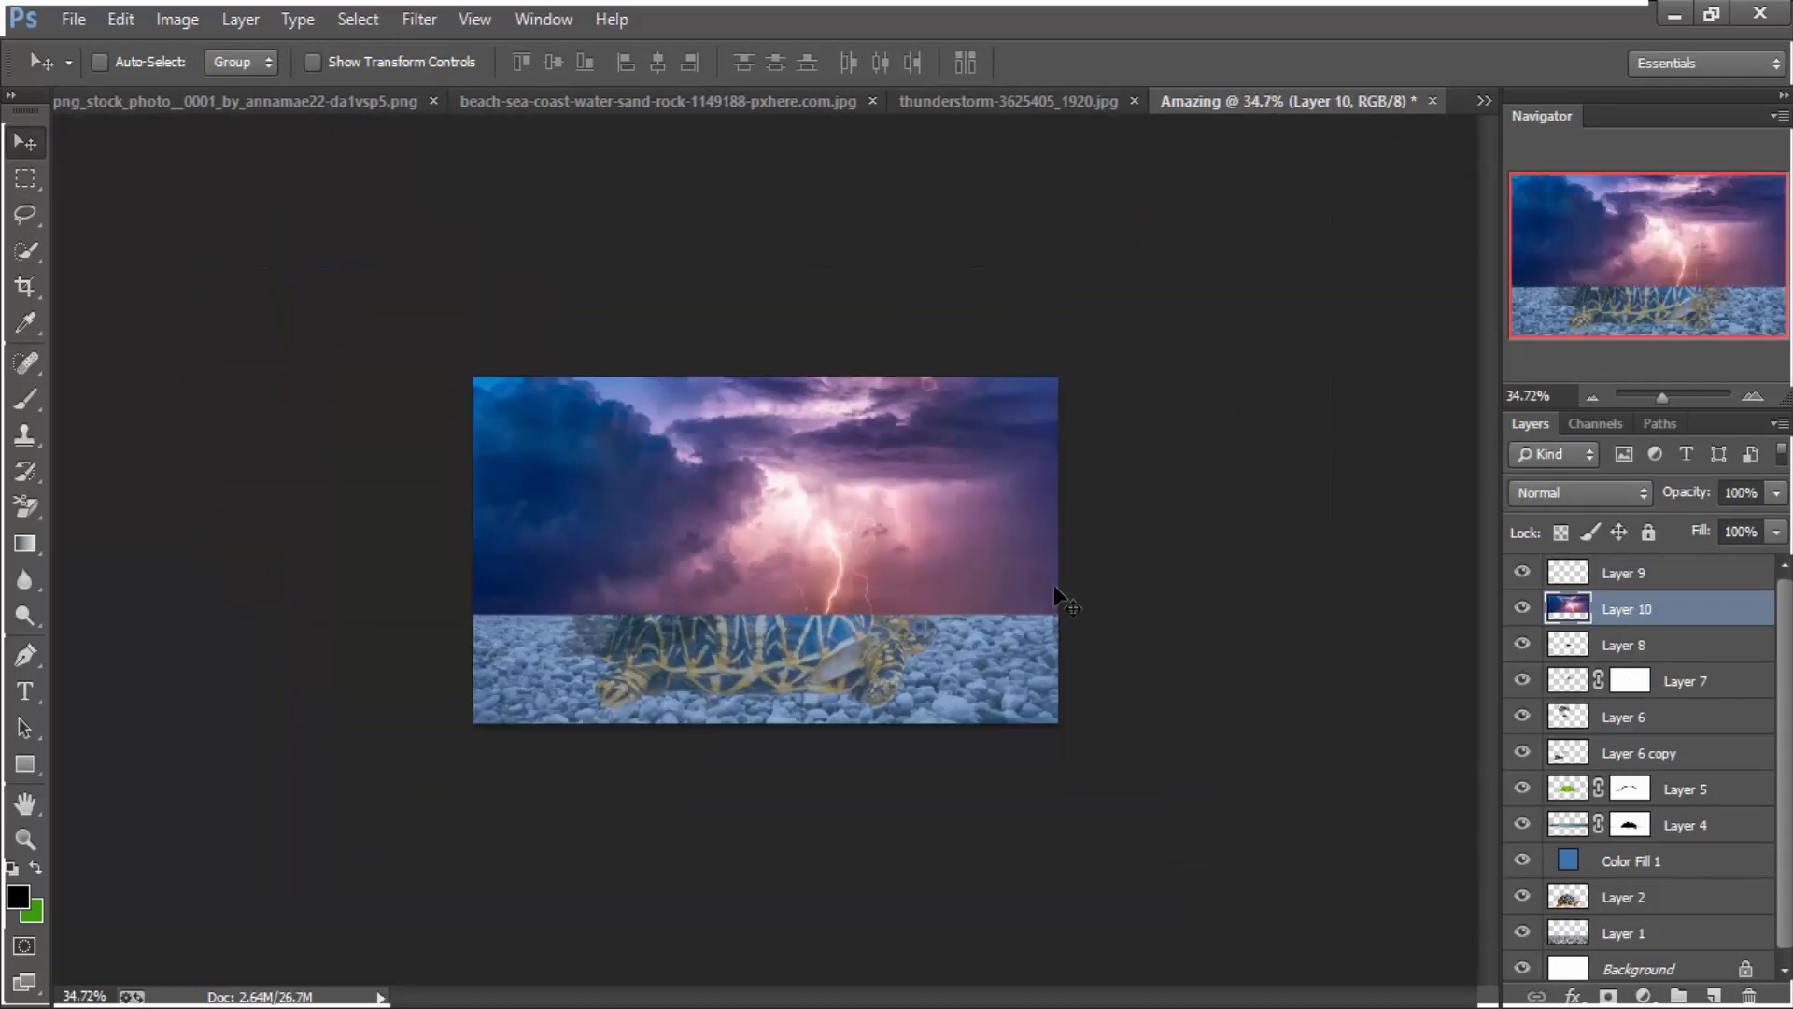
# Scale the storm sky down to span the canvas width above the horizon, squash its height slightly, and apply the transform
pyautogui.hotkey('ctrl', 't')
pyautogui.scroll(-1, 638, 385)
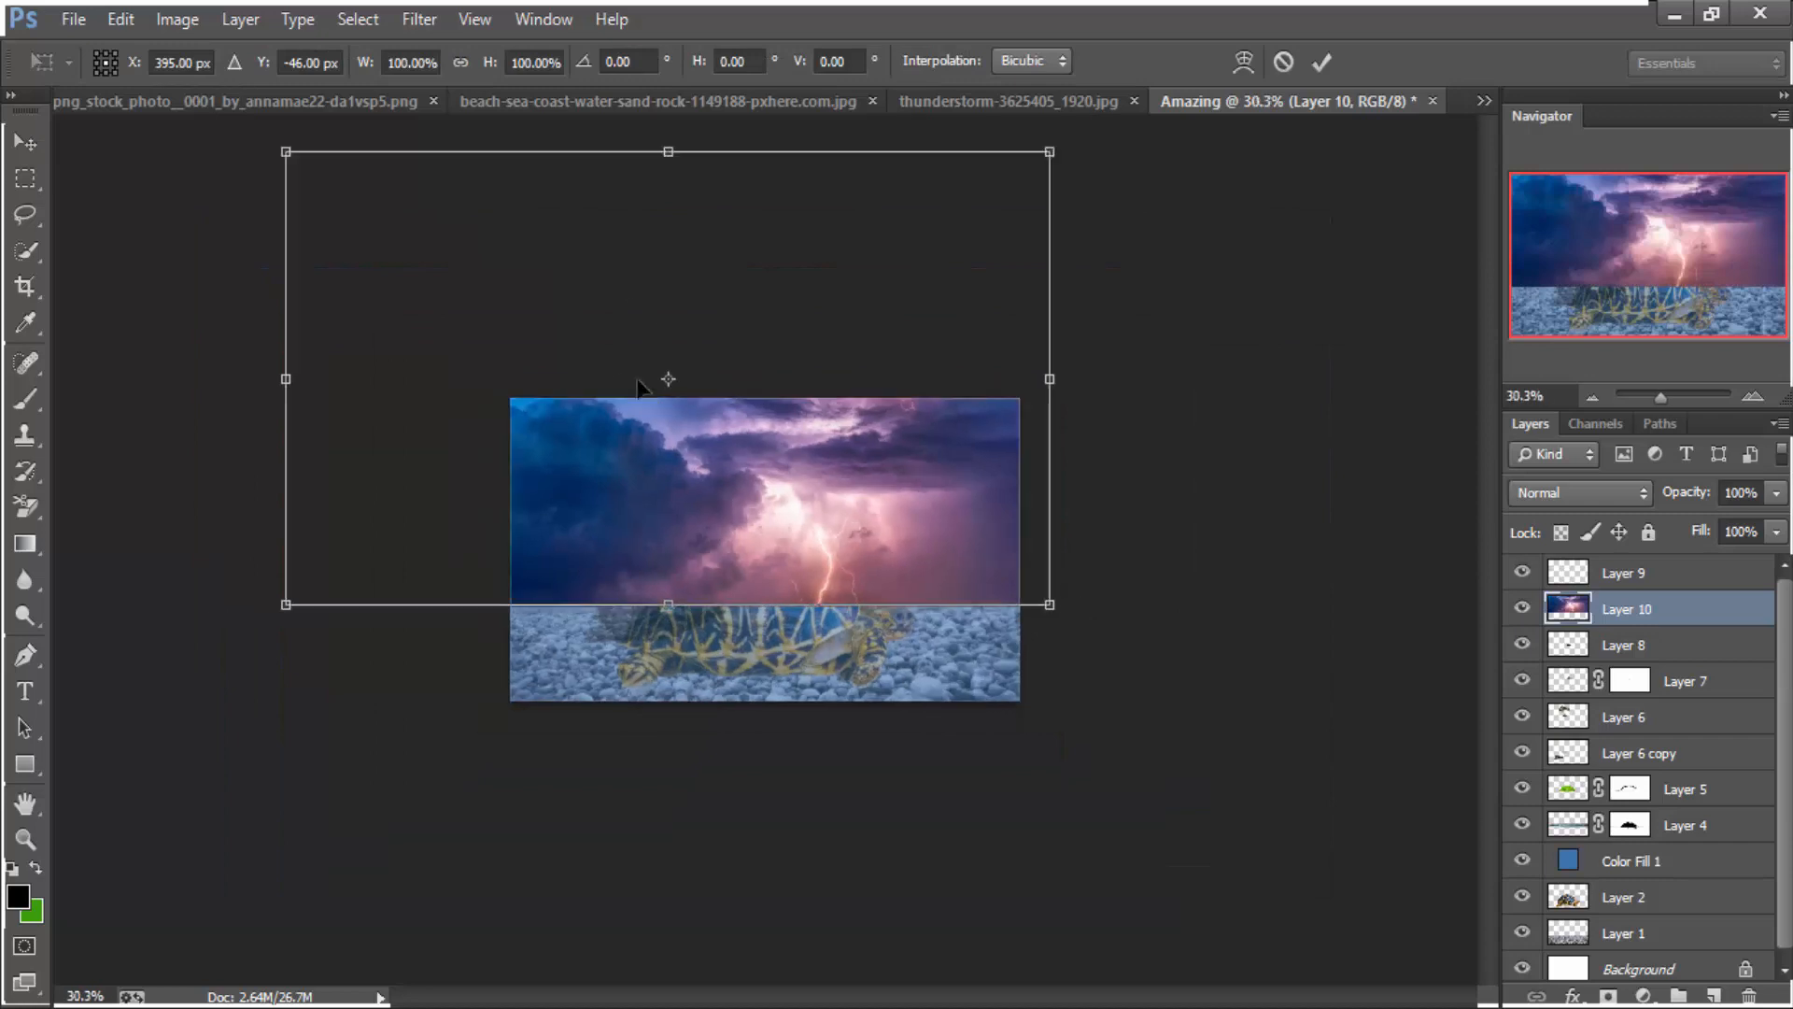
pyautogui.moveTo(286, 142); pyautogui.dragTo(430, 235)
pyautogui.moveTo(681, 439); pyautogui.dragTo(754, 451)
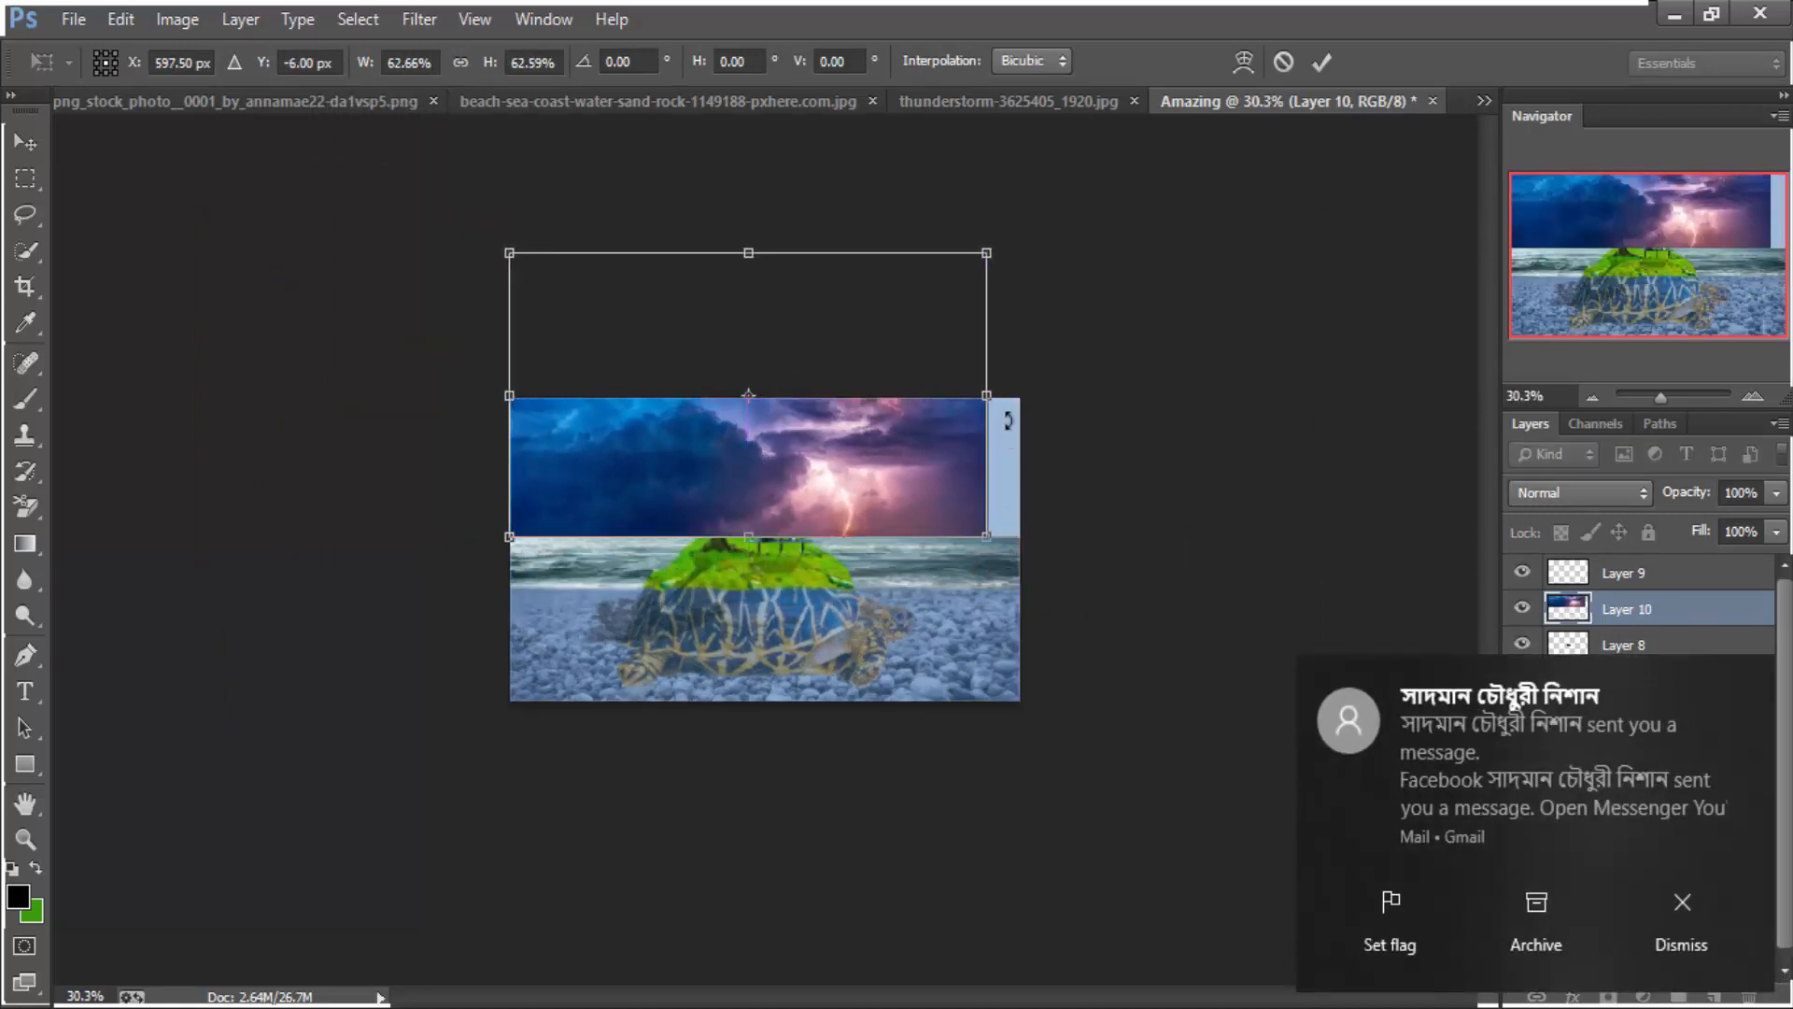
pyautogui.moveTo(988, 396); pyautogui.dragTo(1034, 405)
pyautogui.moveTo(764, 252); pyautogui.dragTo(764, 312)
pyautogui.scroll(3, 783, 456)
pyautogui.press('Return')
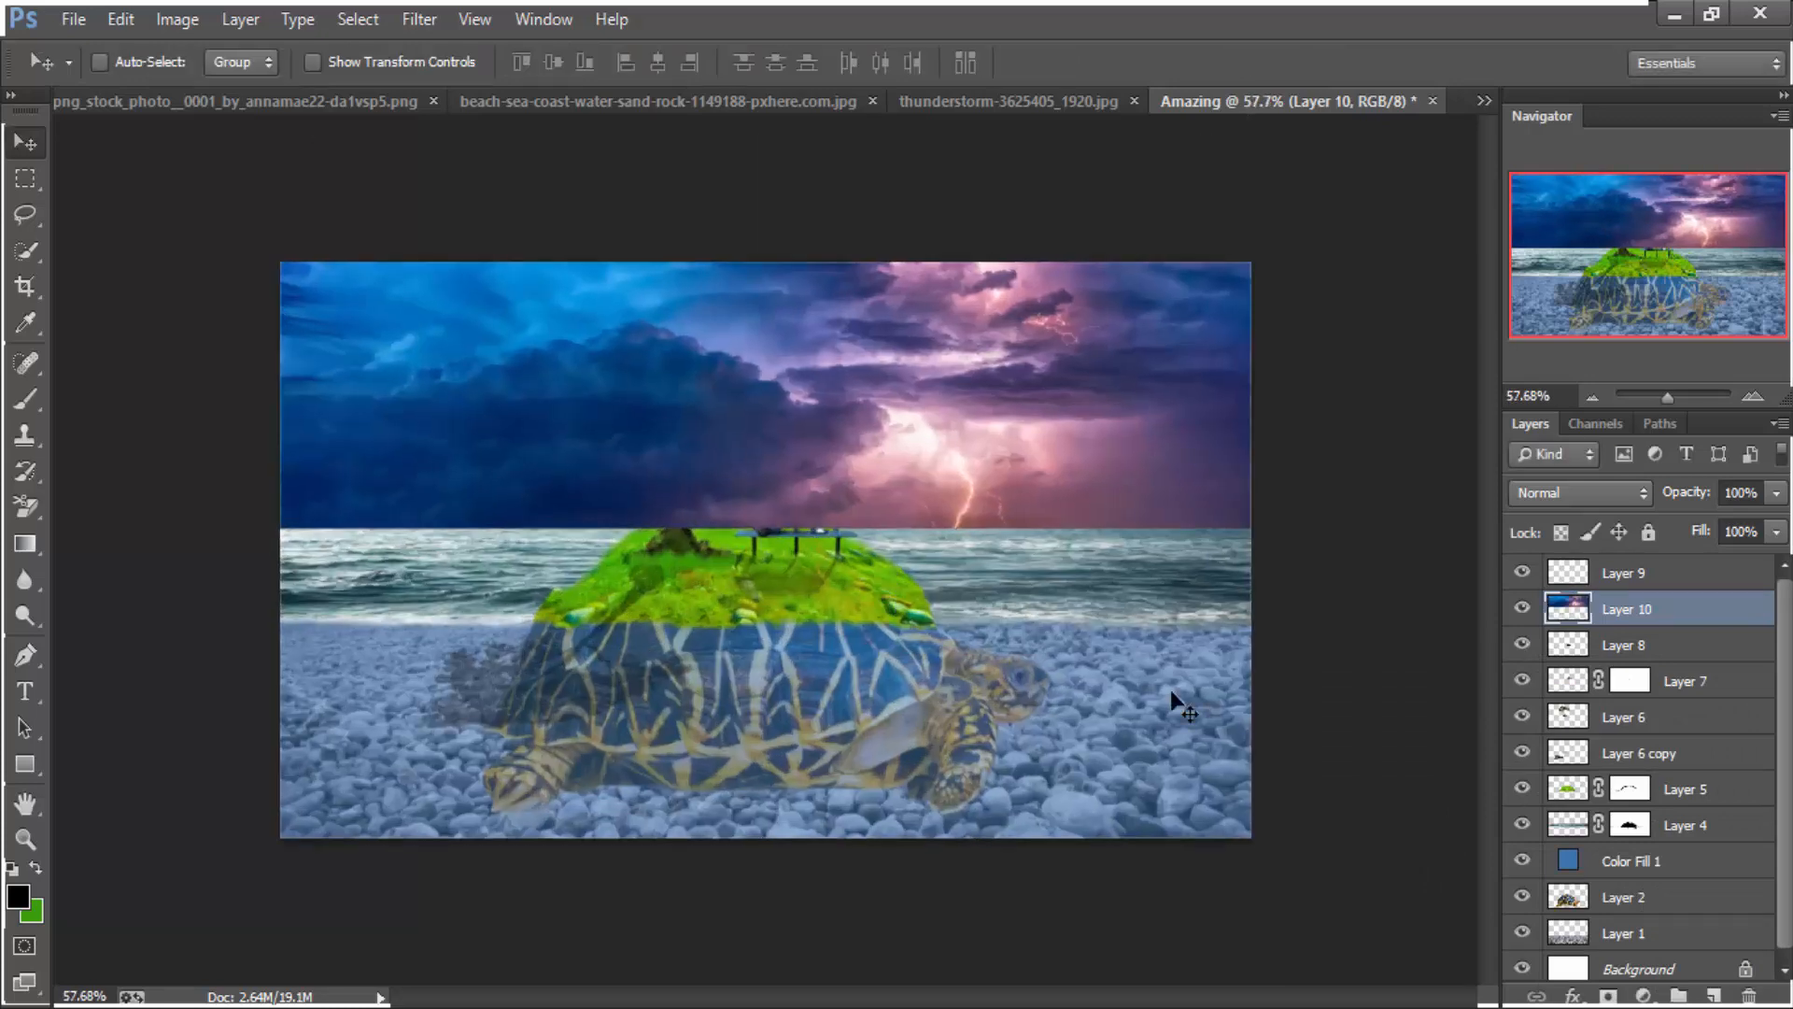
# Move the storm sky's Layer 10 beneath Layer 1, directly above the Background
pyautogui.scroll(-1, 1599, 927)
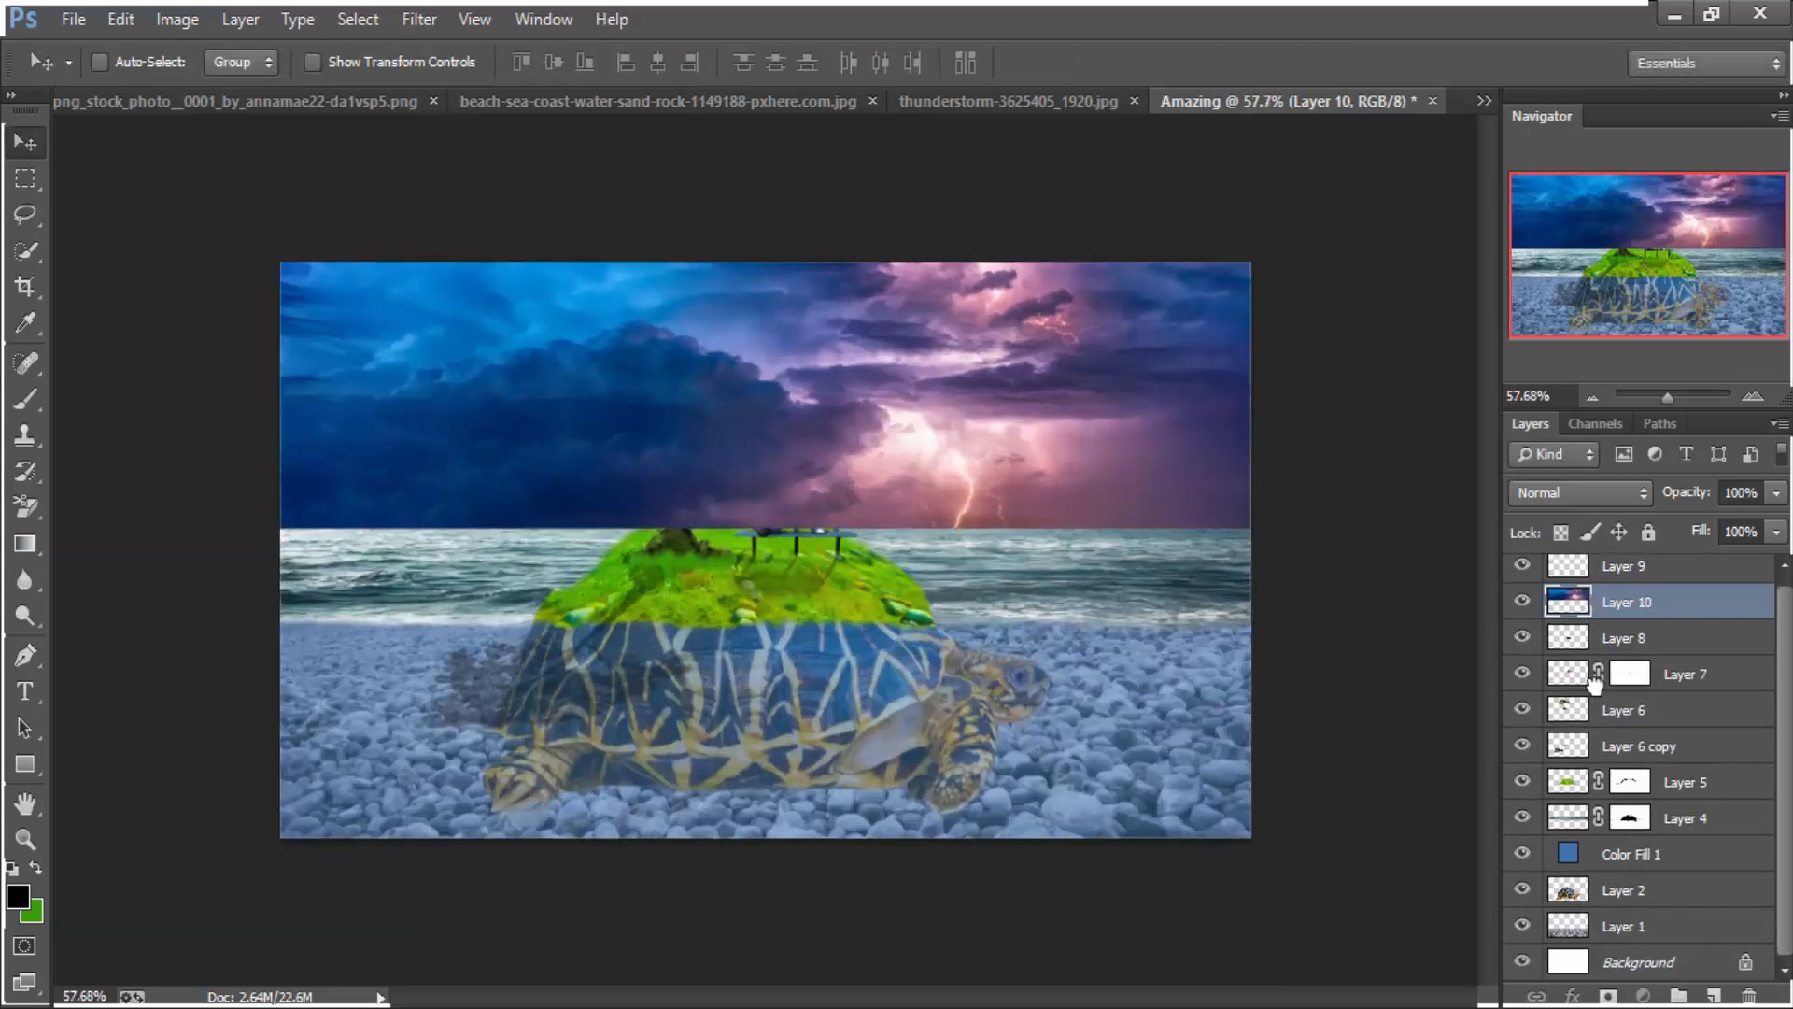
pyautogui.moveTo(1594, 684); pyautogui.dragTo(1522, 908)
pyautogui.scroll(3, 1260, 524)
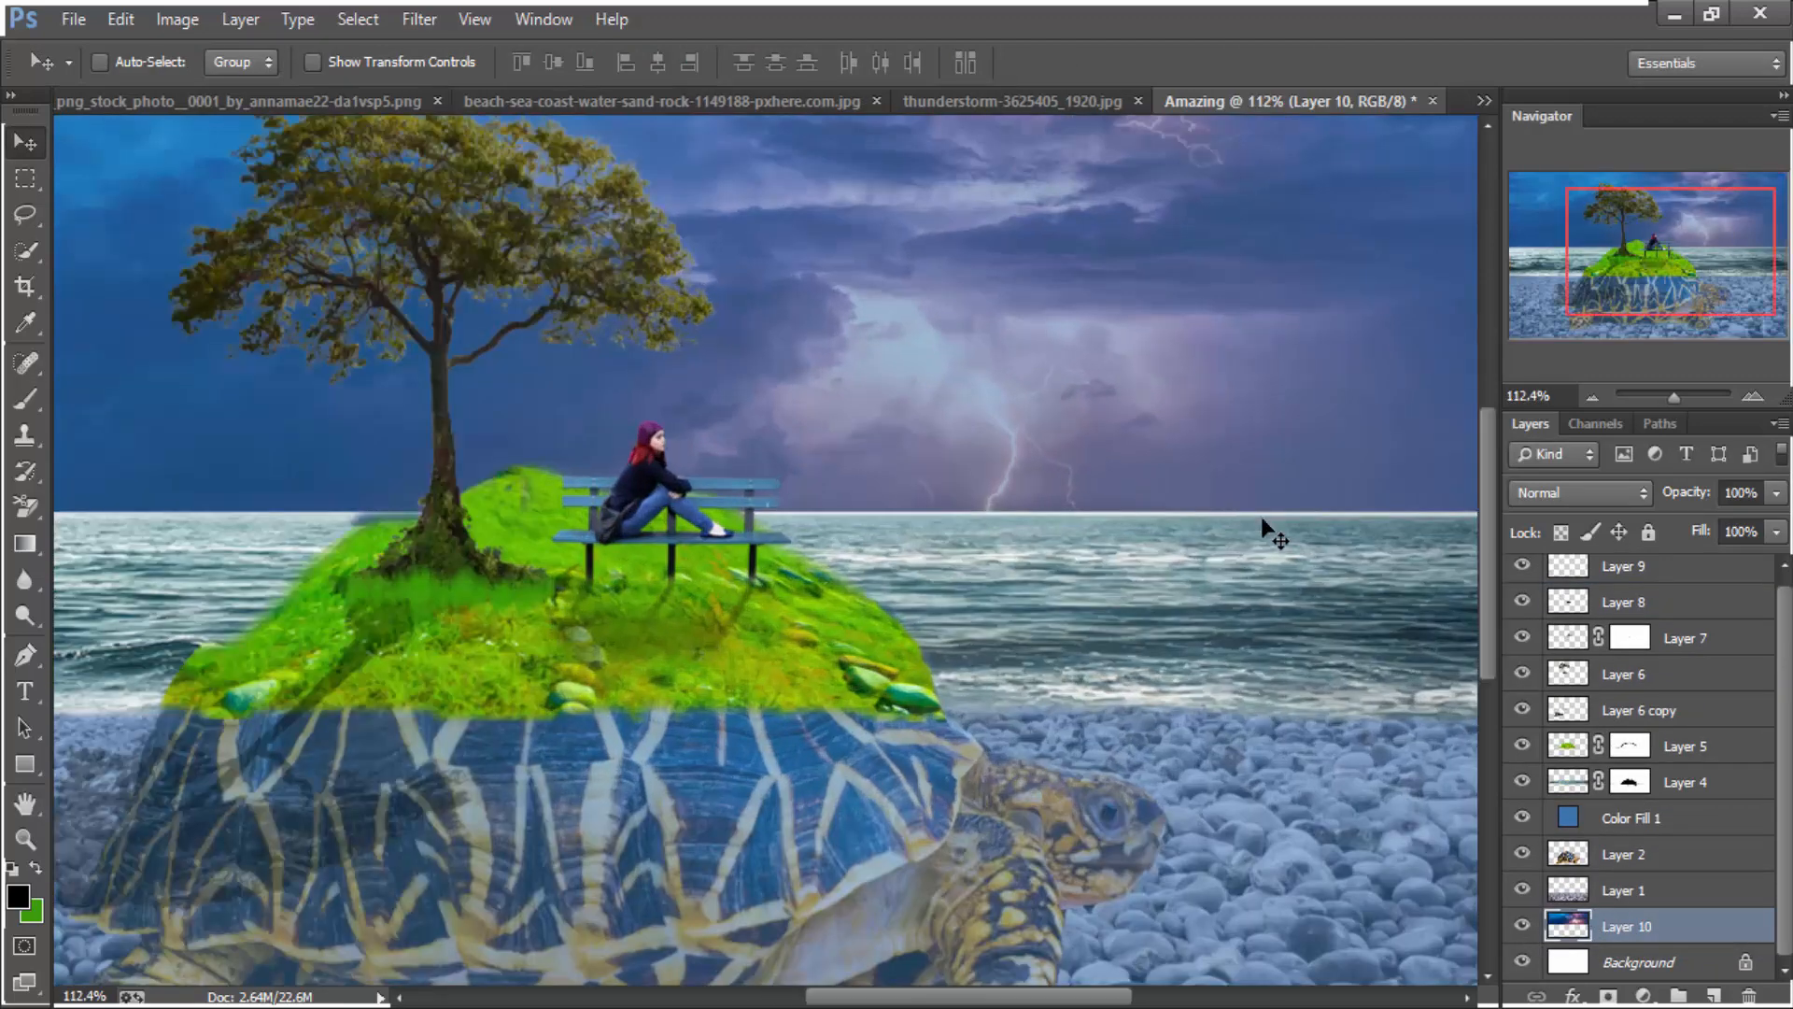
pyautogui.scroll(-2, 1112, 548)
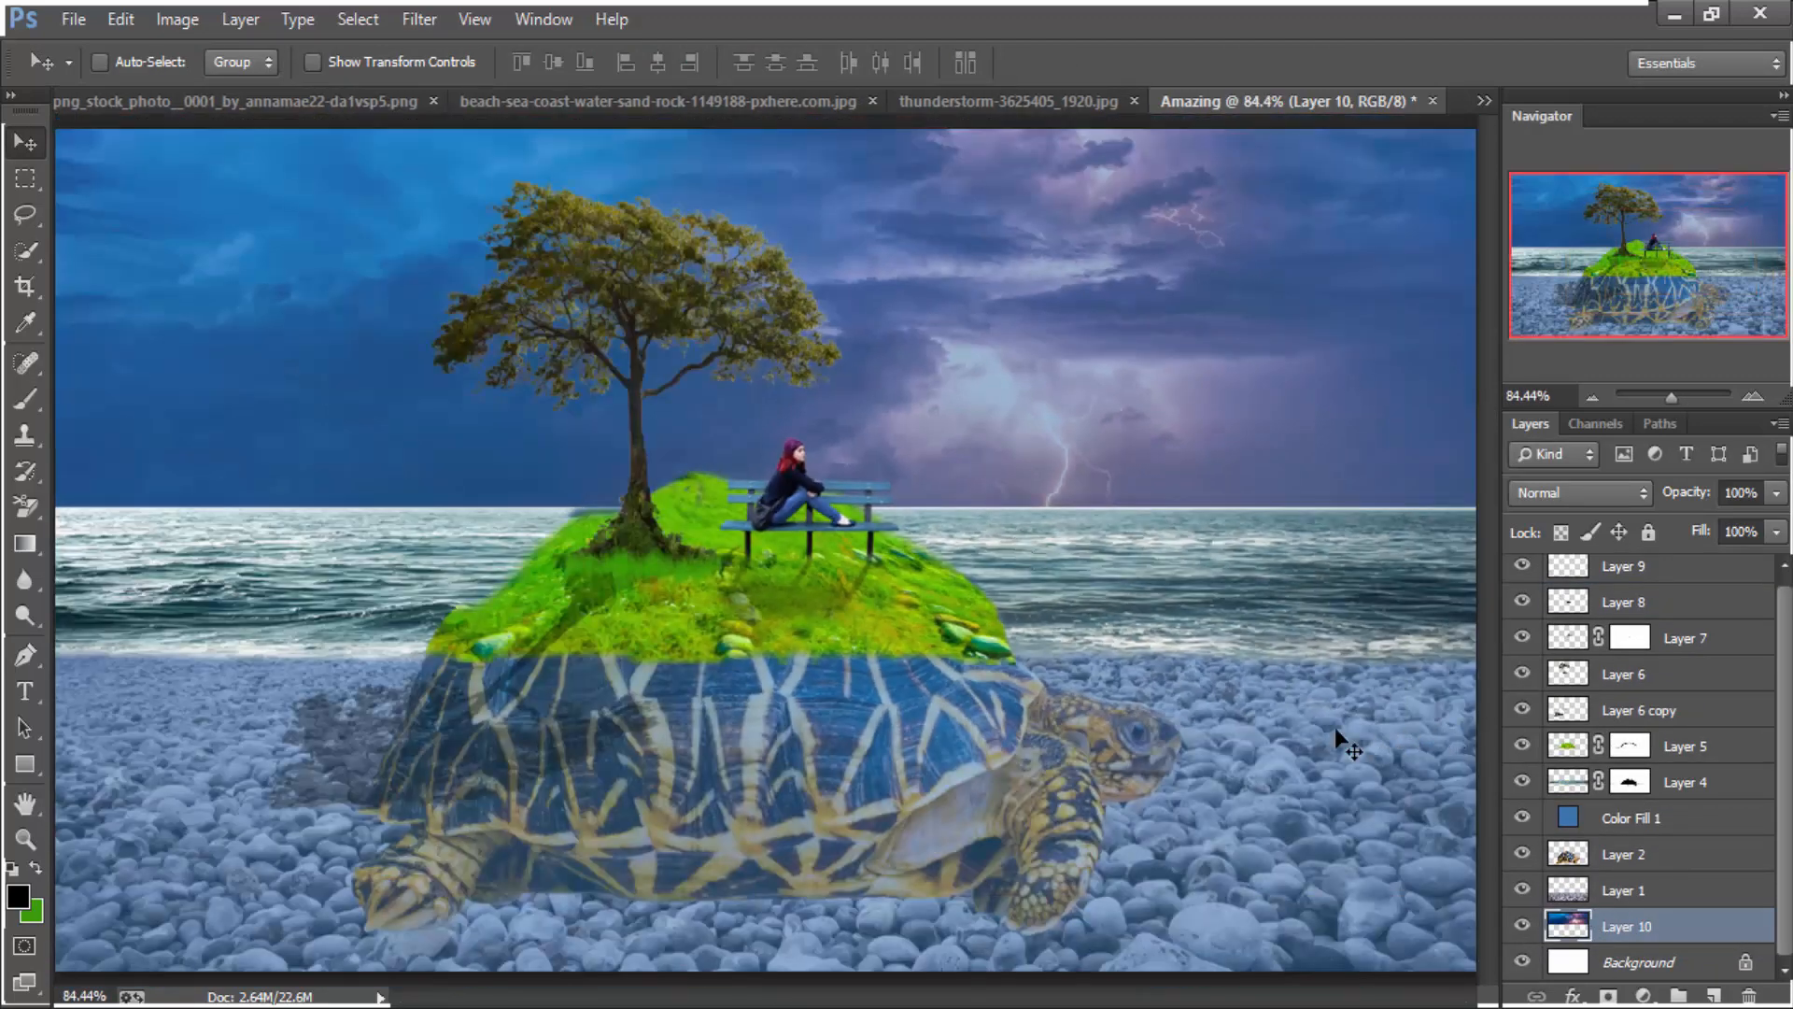
# Stretch the storm sky's lower edge below the horizon, to about 104% height
pyautogui.hotkey('ctrl', 't')
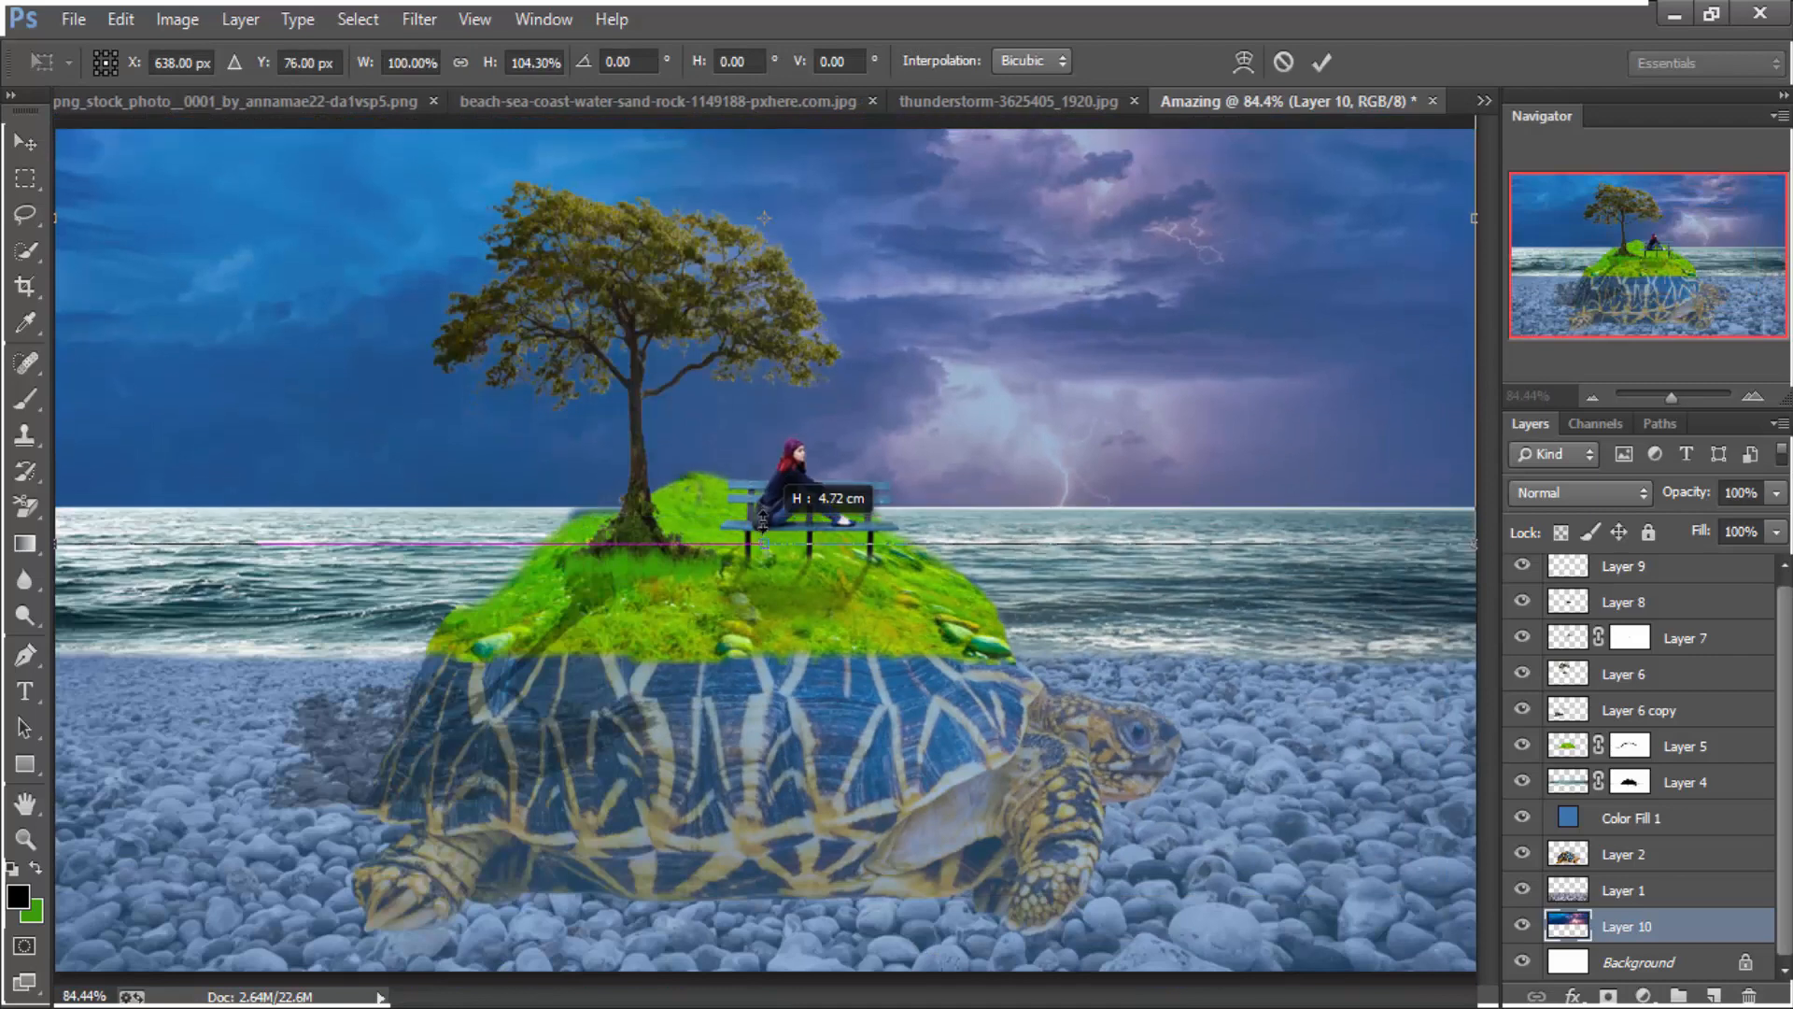
pyautogui.scroll(-1, 1301, 750)
pyautogui.press('Return')
pyautogui.scroll(2, 1354, 705)
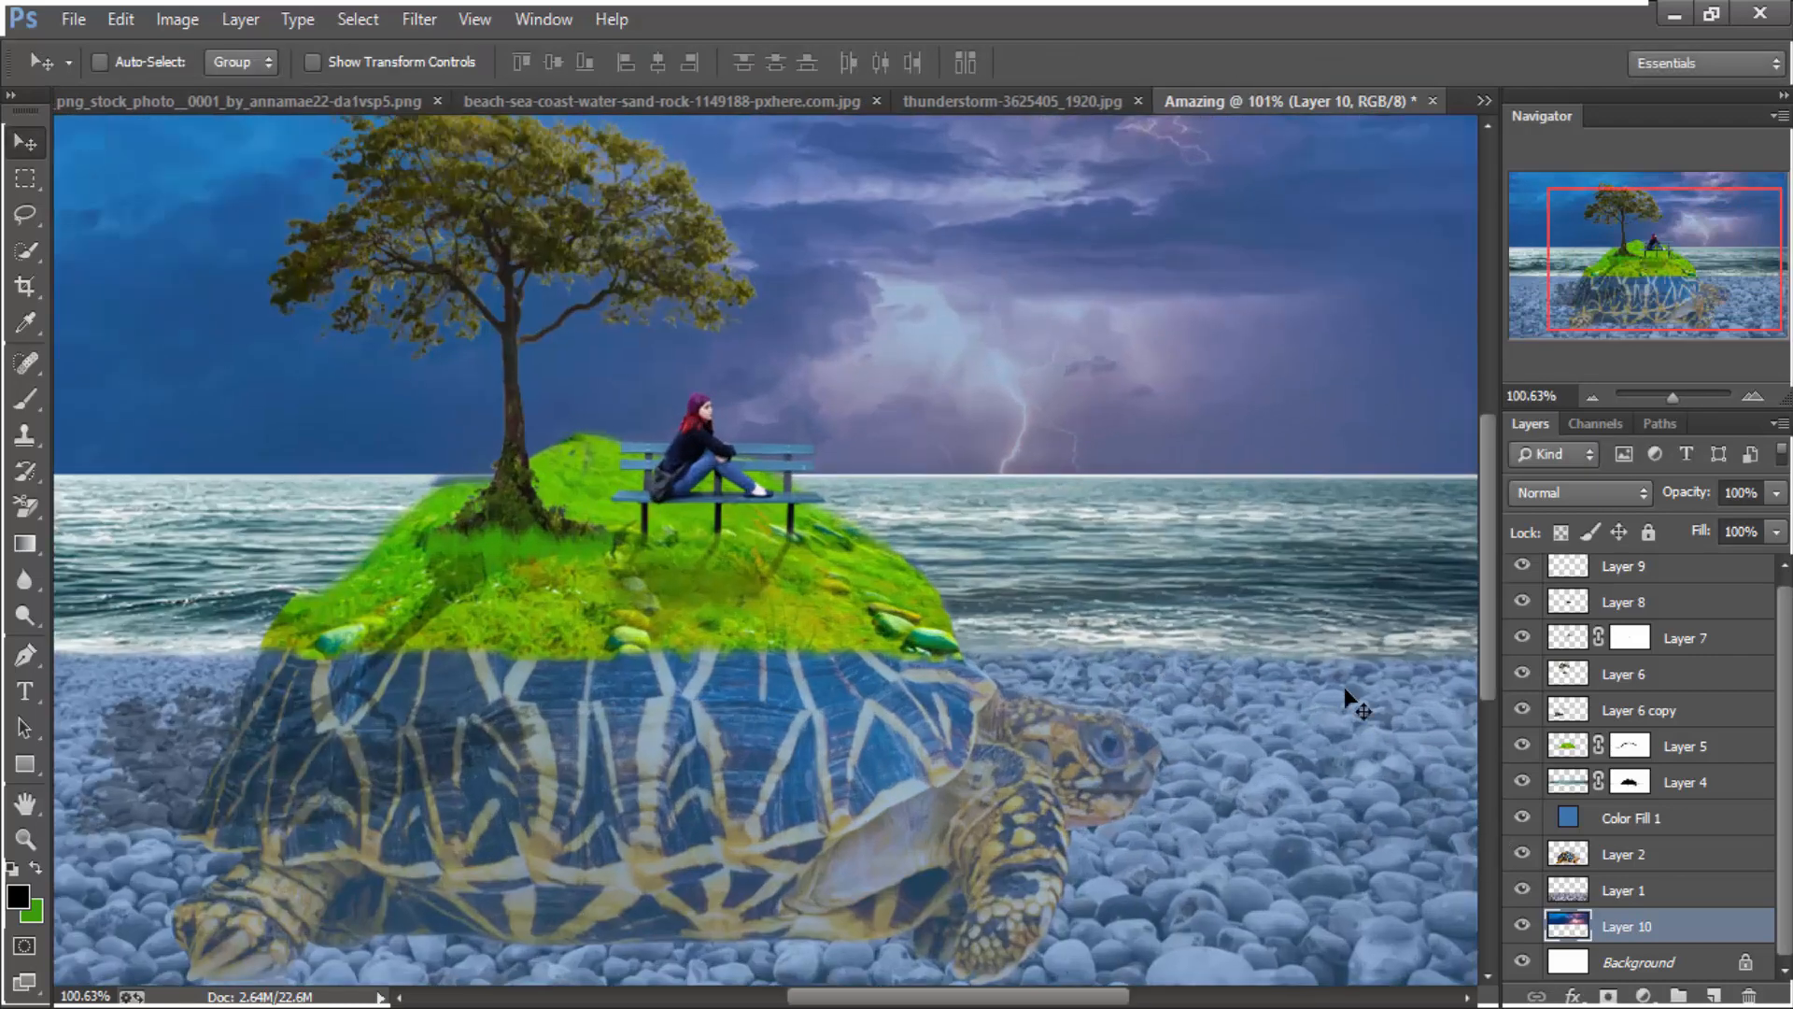
# Paint black on Layer 4's mask along the horizon beside and beyond the bench to hide the sea's white edge, using a 20 px brush
pyautogui.click(1642, 783)
pyautogui.scroll(2, 1214, 481)
pyautogui.moveTo(1285, 520); pyautogui.dragTo(678, 524)
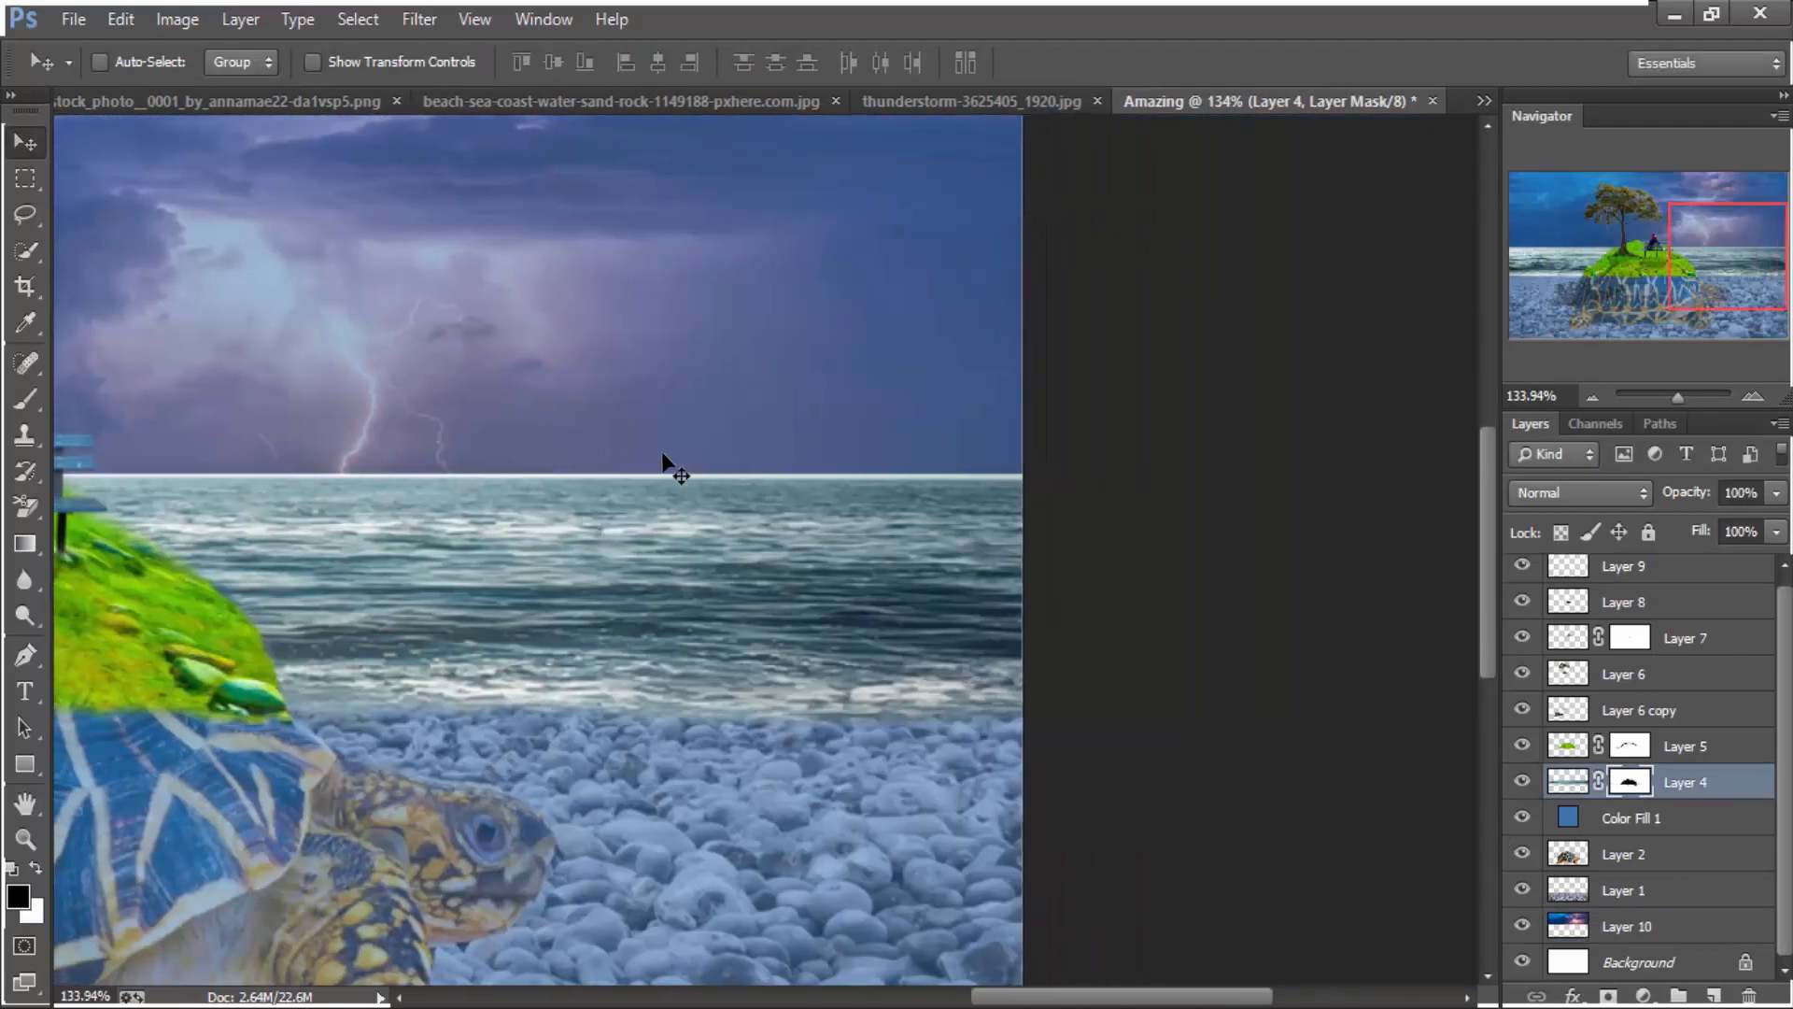
pyautogui.press('b')
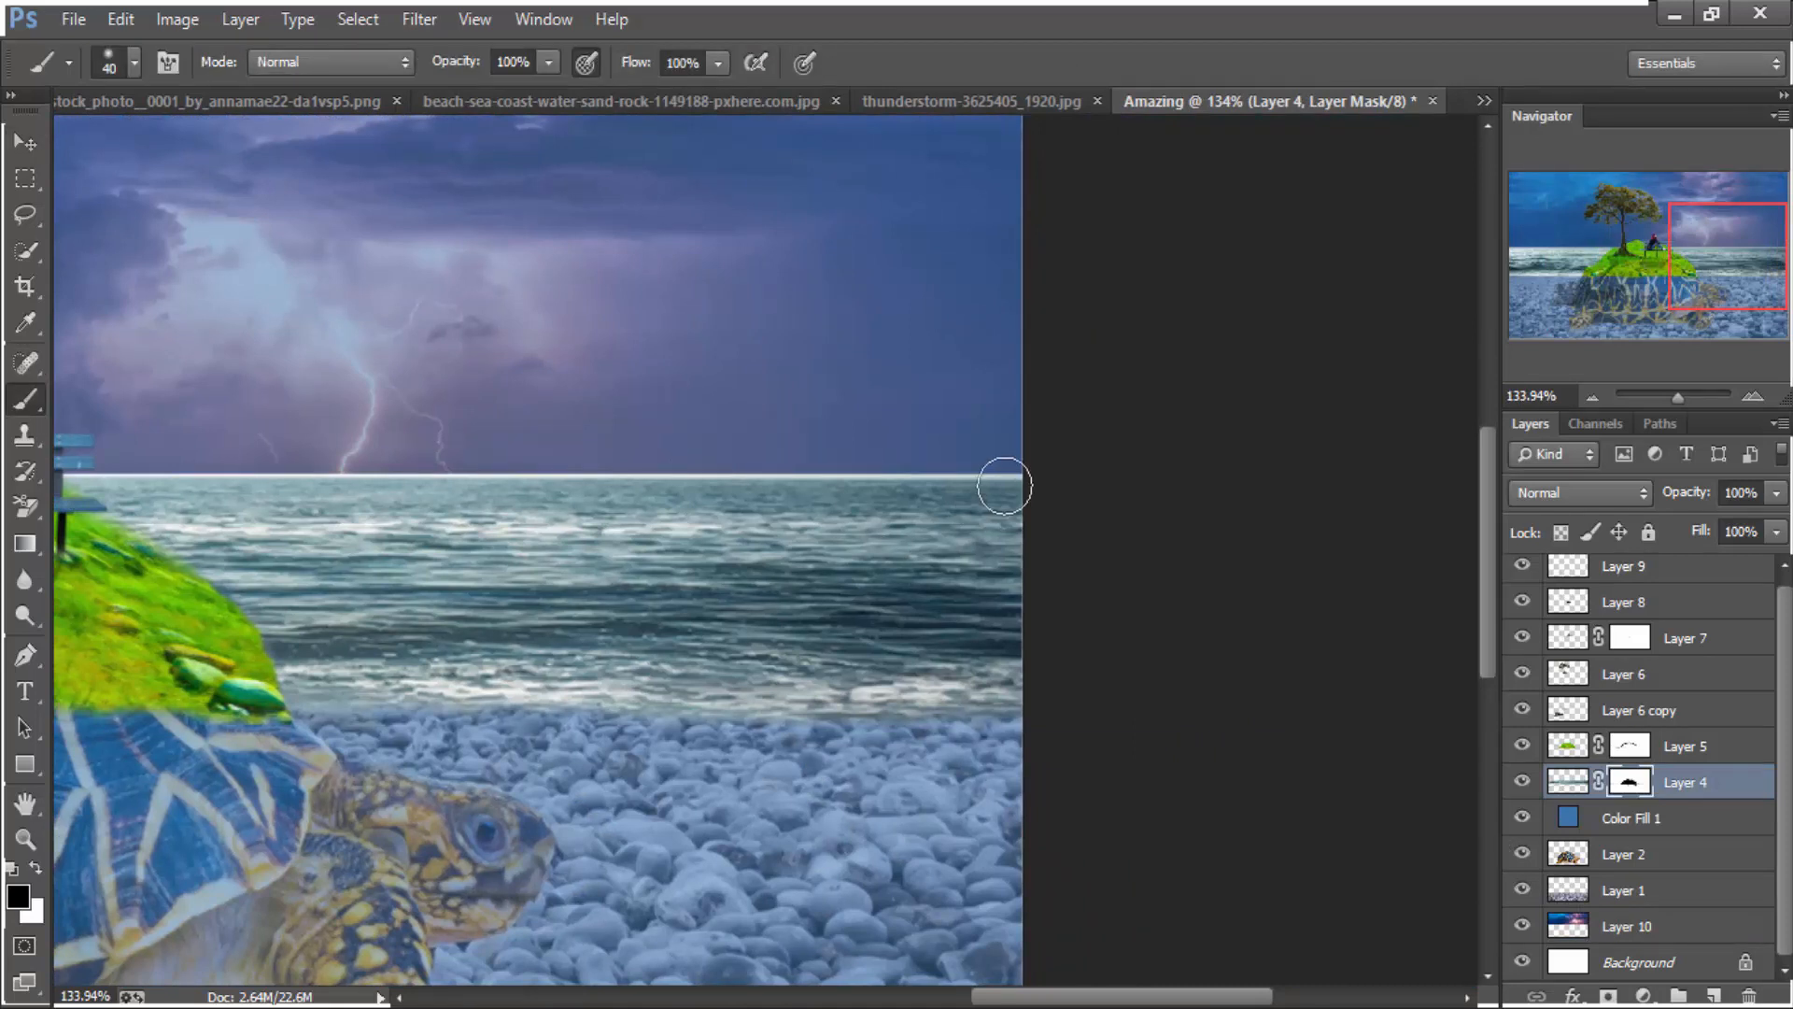
pyautogui.moveTo(1000, 480); pyautogui.dragTo(1013, 495)
pyautogui.hotkey('ctrl', 'z')
pyautogui.moveTo(886, 478); pyautogui.dragTo(812, 478)
pyautogui.moveTo(714, 474); pyautogui.dragTo(805, 474)
pyautogui.moveTo(607, 510)
pyautogui.mouseDown()
pyautogui.moveTo(712, 520)
pyautogui.moveTo(738, 478)
pyautogui.mouseUp()
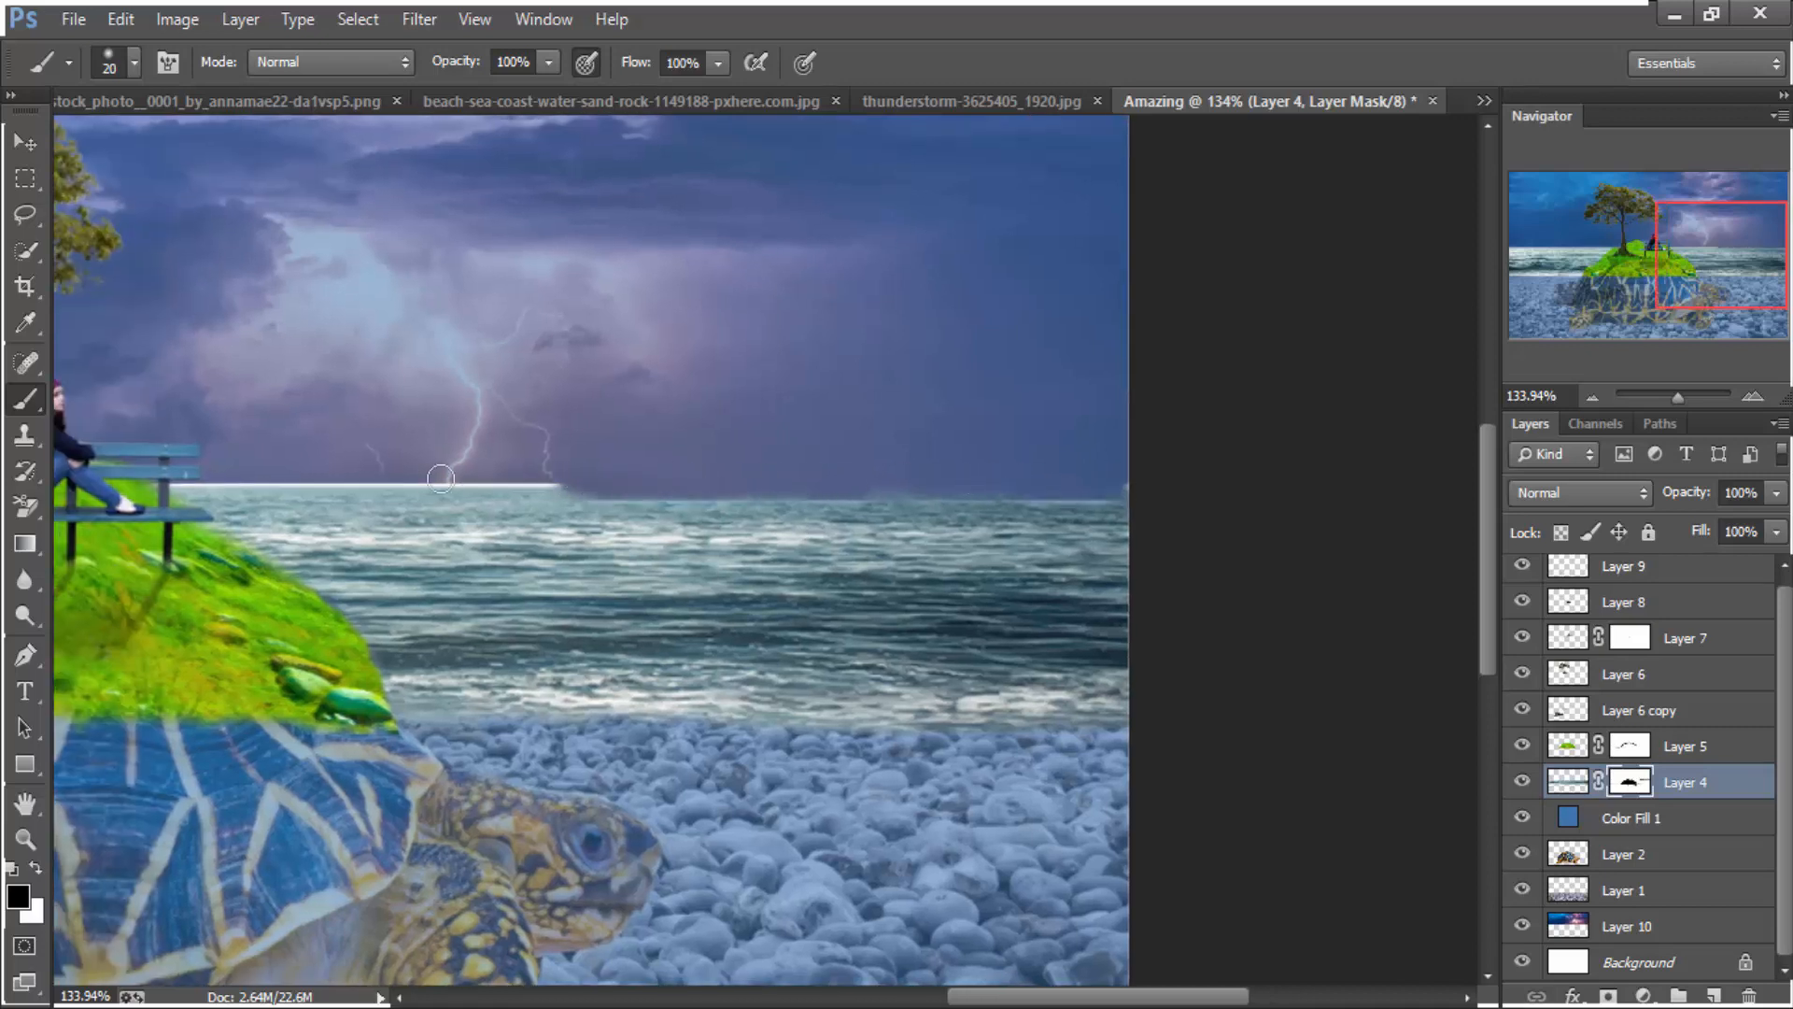
pyautogui.moveTo(441, 479); pyautogui.dragTo(584, 482)
pyautogui.moveTo(390, 493); pyautogui.dragTo(541, 496)
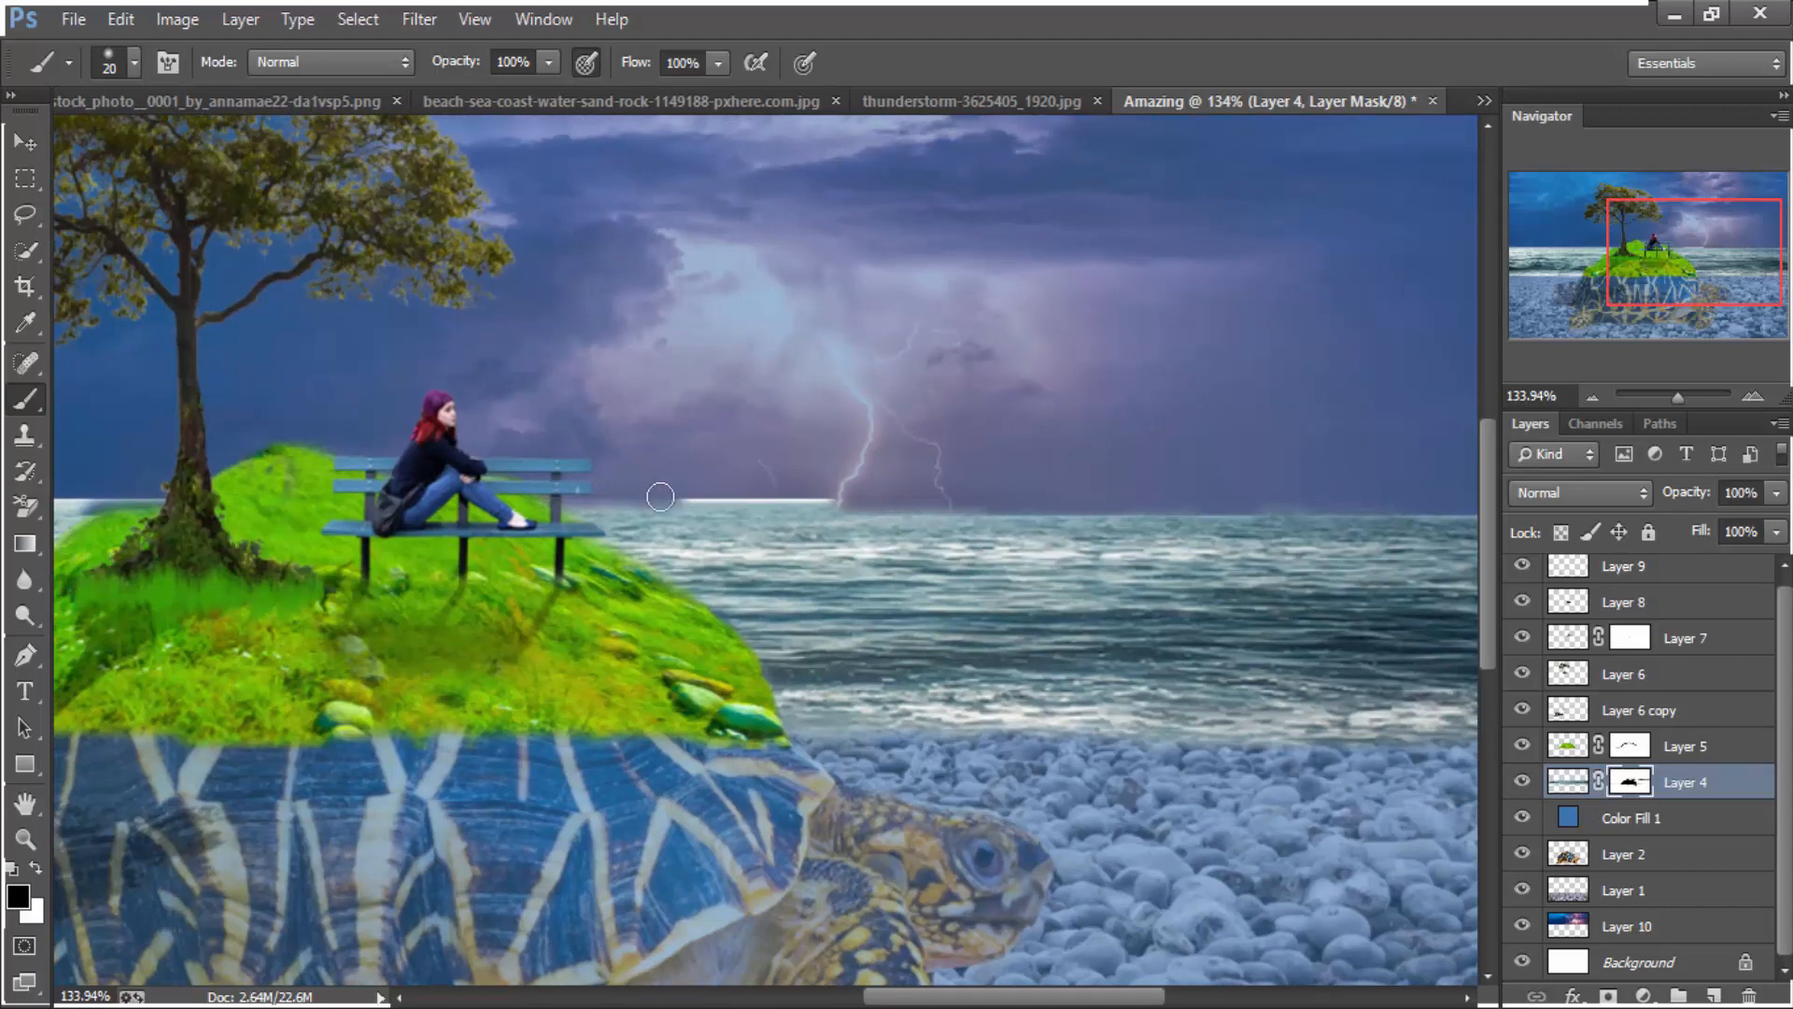
pyautogui.moveTo(739, 500); pyautogui.dragTo(785, 499)
# Mask out the sea's remaining white edge on the tree's side of the hill, up to the grass, with the 20 px brush
pyautogui.moveTo(95, 499); pyautogui.dragTo(1057, 523)
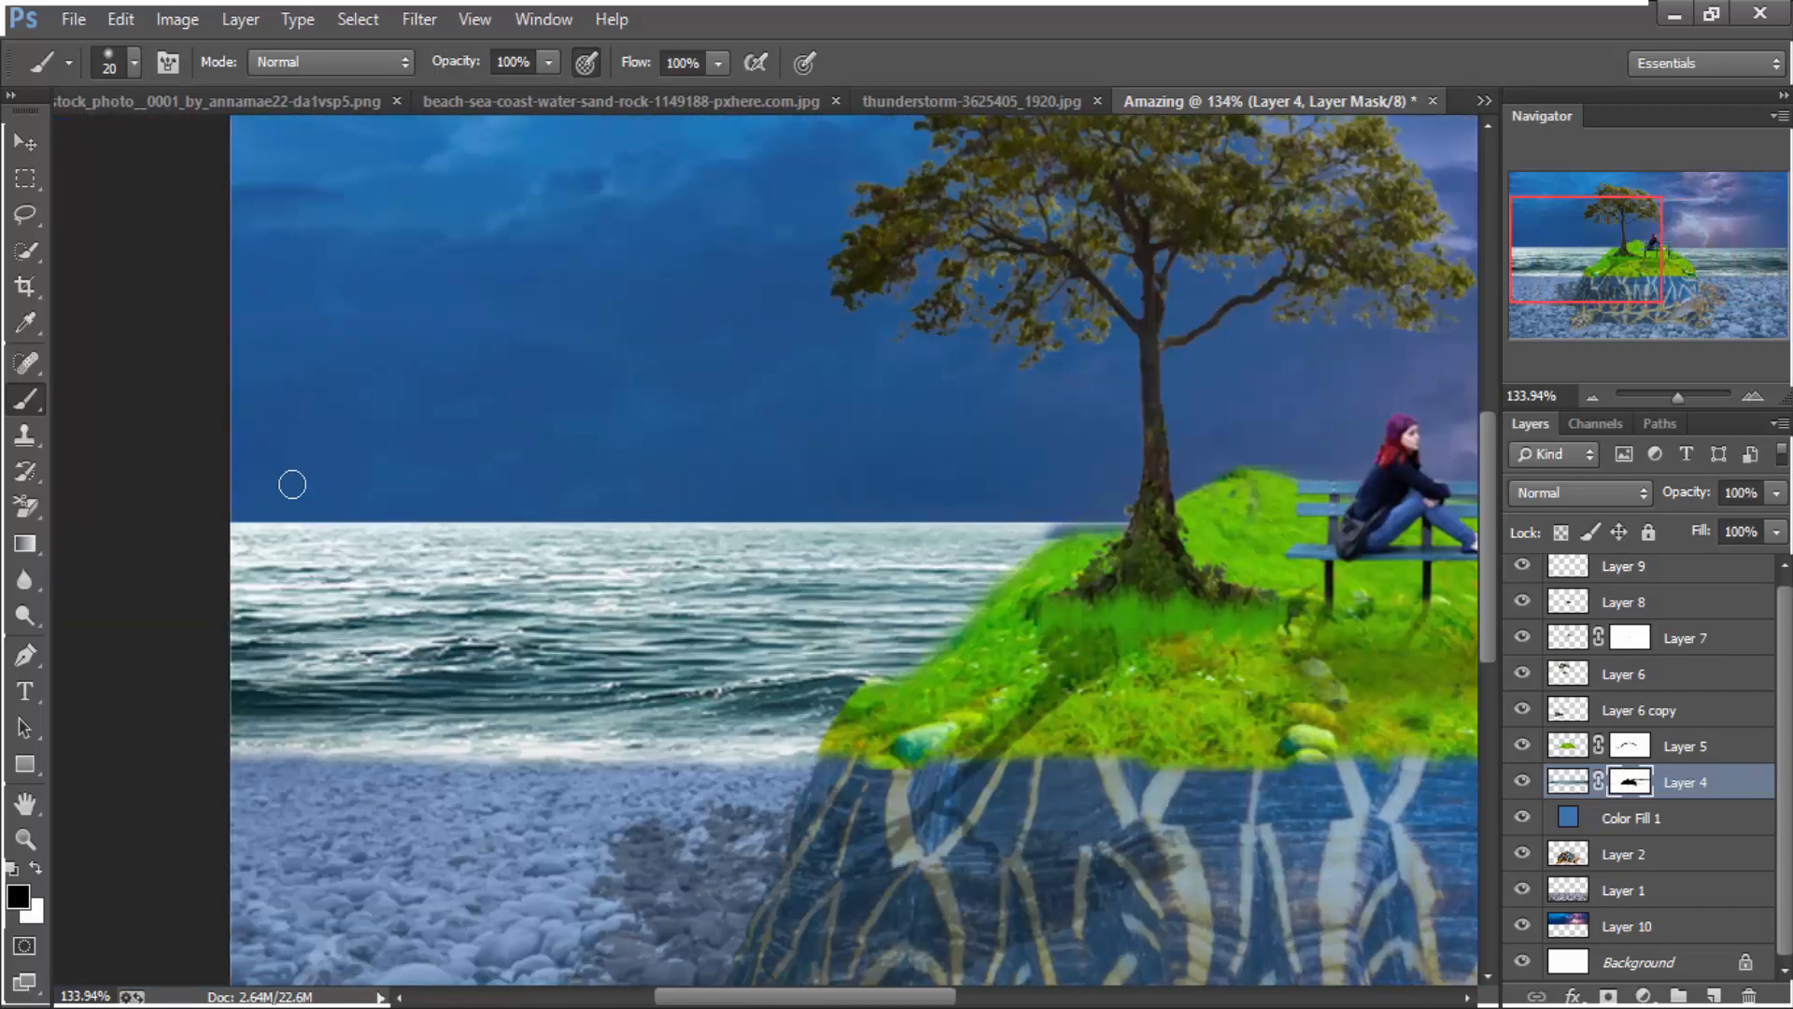
pyautogui.moveTo(236, 516)
pyautogui.mouseDown()
pyautogui.moveTo(740, 515)
pyautogui.moveTo(661, 517)
pyautogui.moveTo(779, 541)
pyautogui.moveTo(680, 557)
pyautogui.moveTo(734, 509)
pyautogui.moveTo(1195, 523)
pyautogui.mouseUp()
pyautogui.scroll(3, 681, 552)
pyautogui.moveTo(1004, 533); pyautogui.dragTo(579, 542)
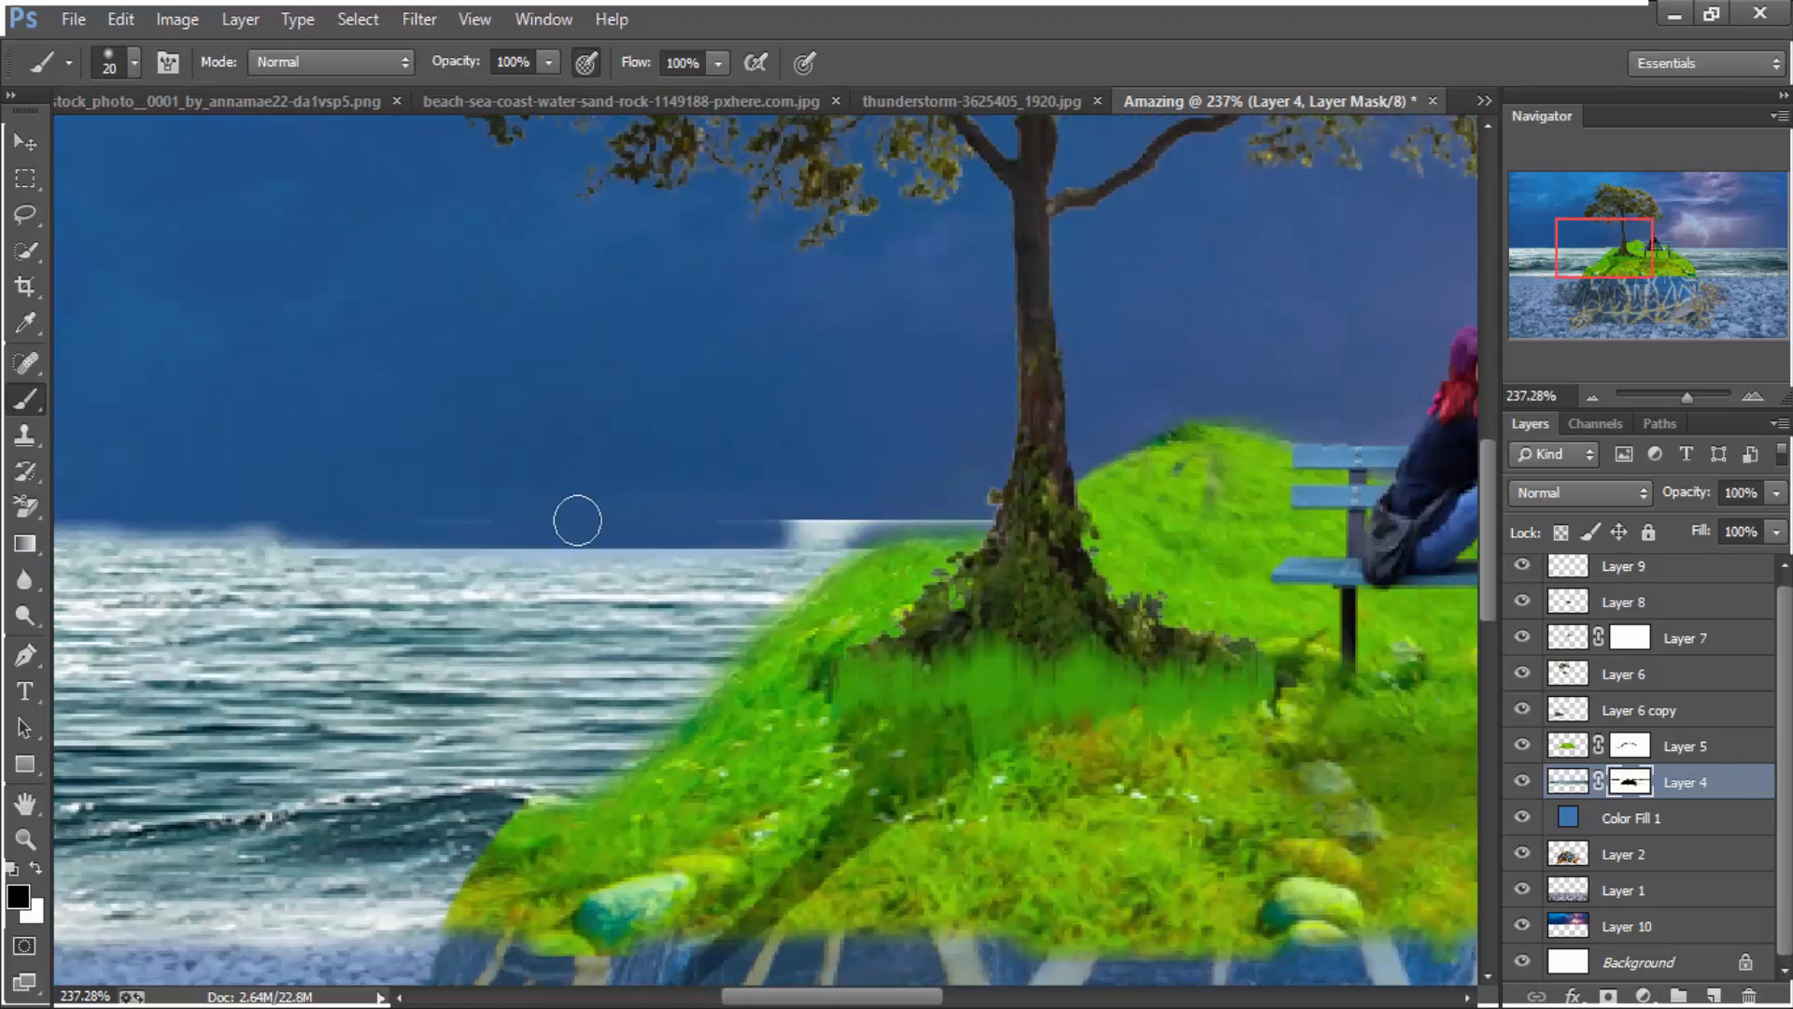
pyautogui.moveTo(773, 520); pyautogui.dragTo(970, 523)
pyautogui.scroll(-3, 781, 596)
pyautogui.moveTo(261, 599); pyautogui.dragTo(820, 576)
pyautogui.moveTo(383, 541)
pyautogui.mouseDown()
pyautogui.moveTo(345, 536)
pyautogui.moveTo(740, 532)
pyautogui.moveTo(331, 543)
pyautogui.mouseUp()
pyautogui.moveTo(745, 542); pyautogui.dragTo(976, 537)
pyautogui.hotkey('ctrl', '0')
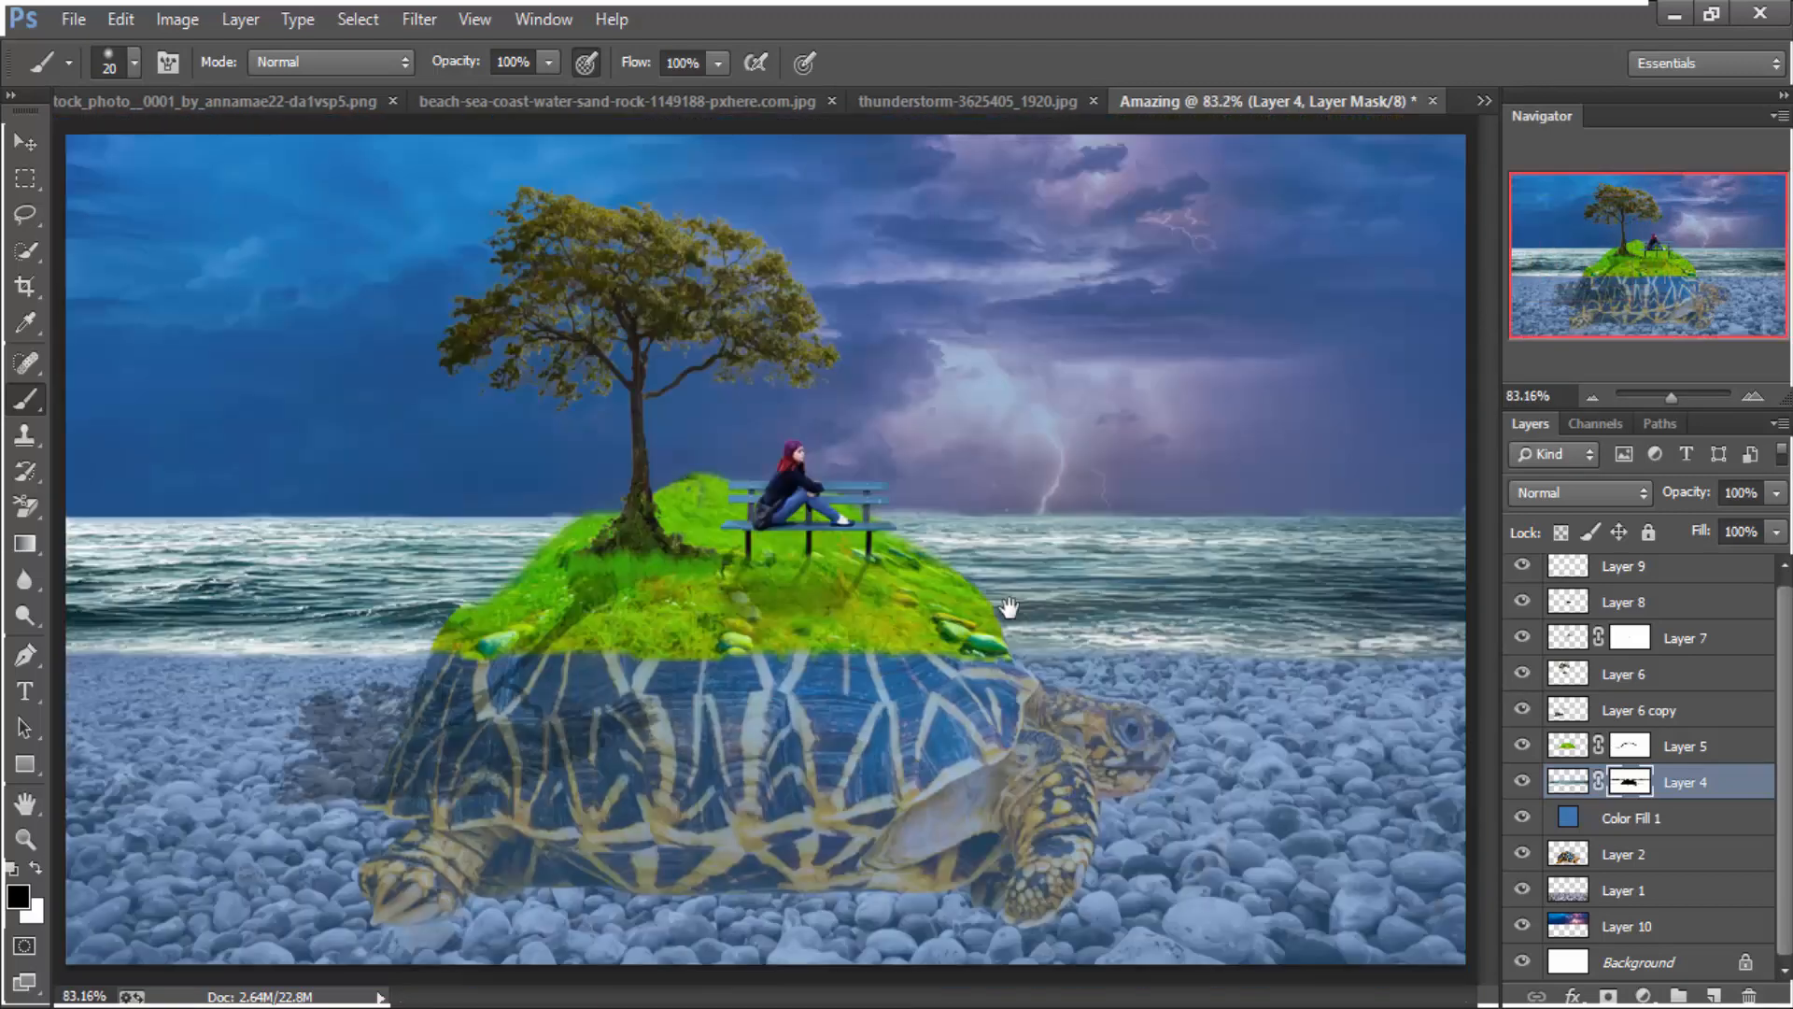
# Open the sea image of Layer 4 in the Camera Raw Filter and set temperature -38, vibrance +71 and saturation +22
pyautogui.scroll(-3, 616, 599)
pyautogui.scroll(3, 1118, 723)
pyautogui.click(1565, 790)
pyautogui.click(419, 18)
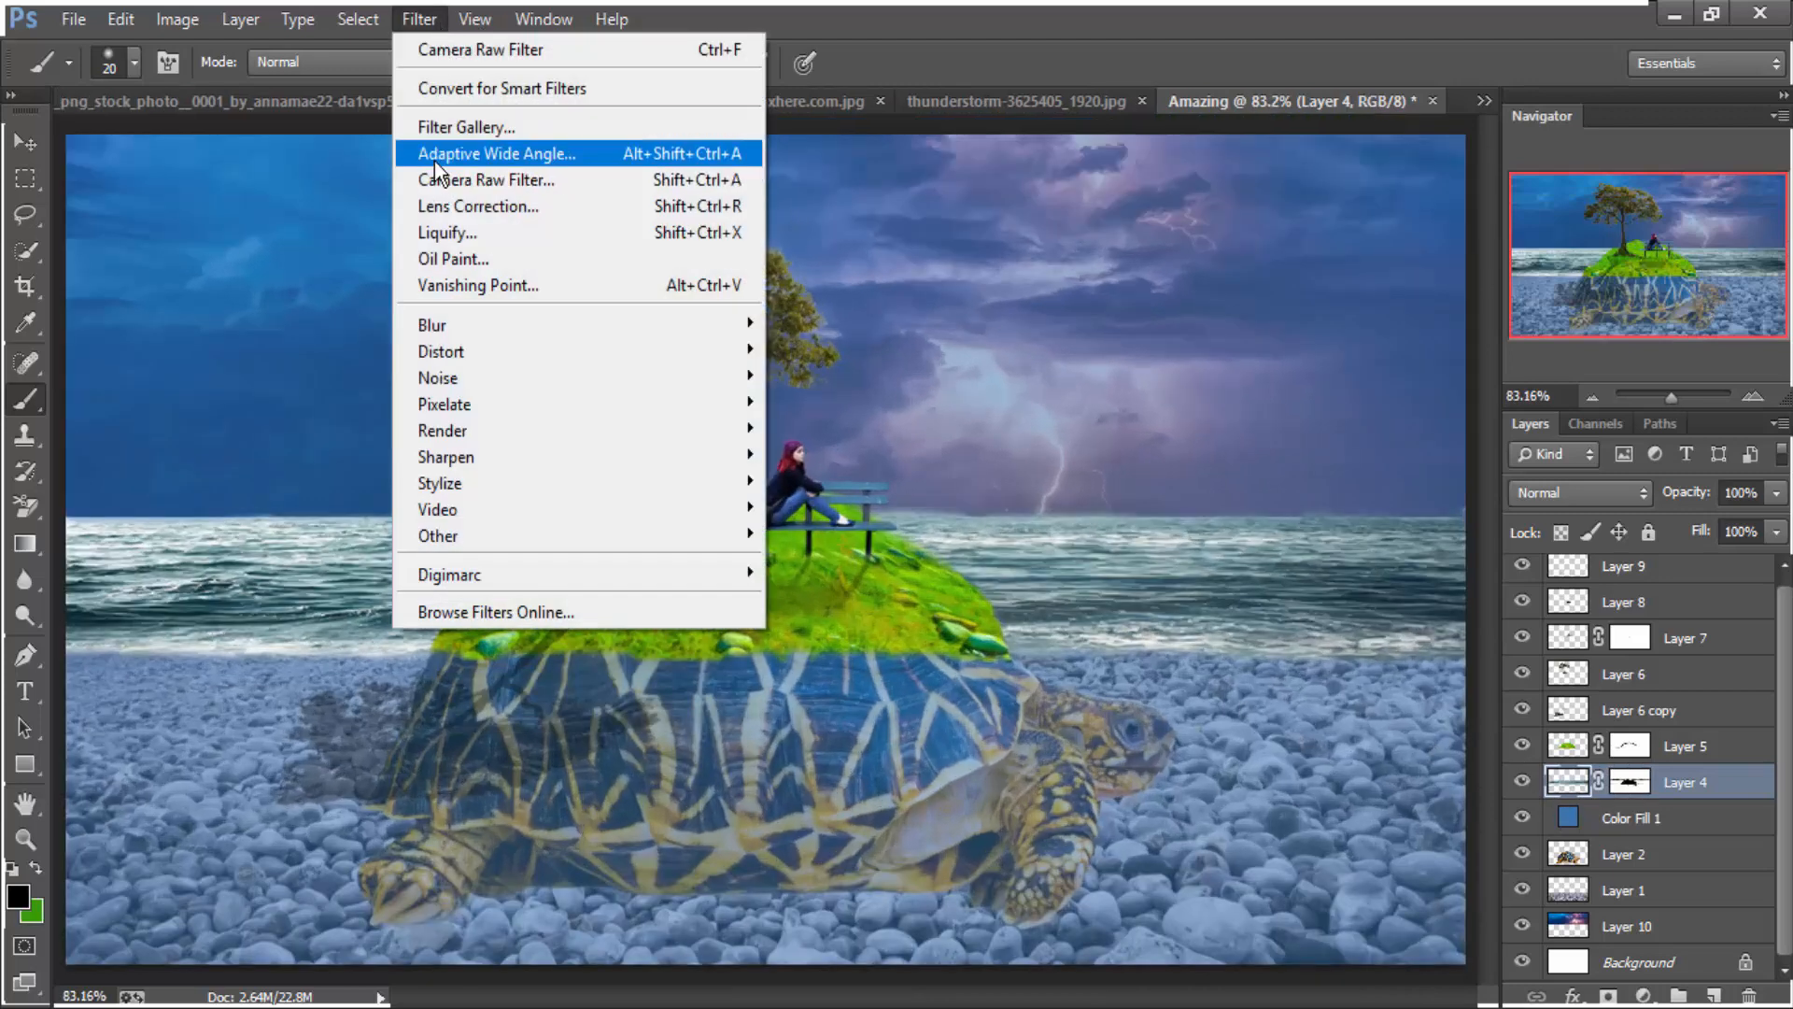
pyautogui.click(448, 179)
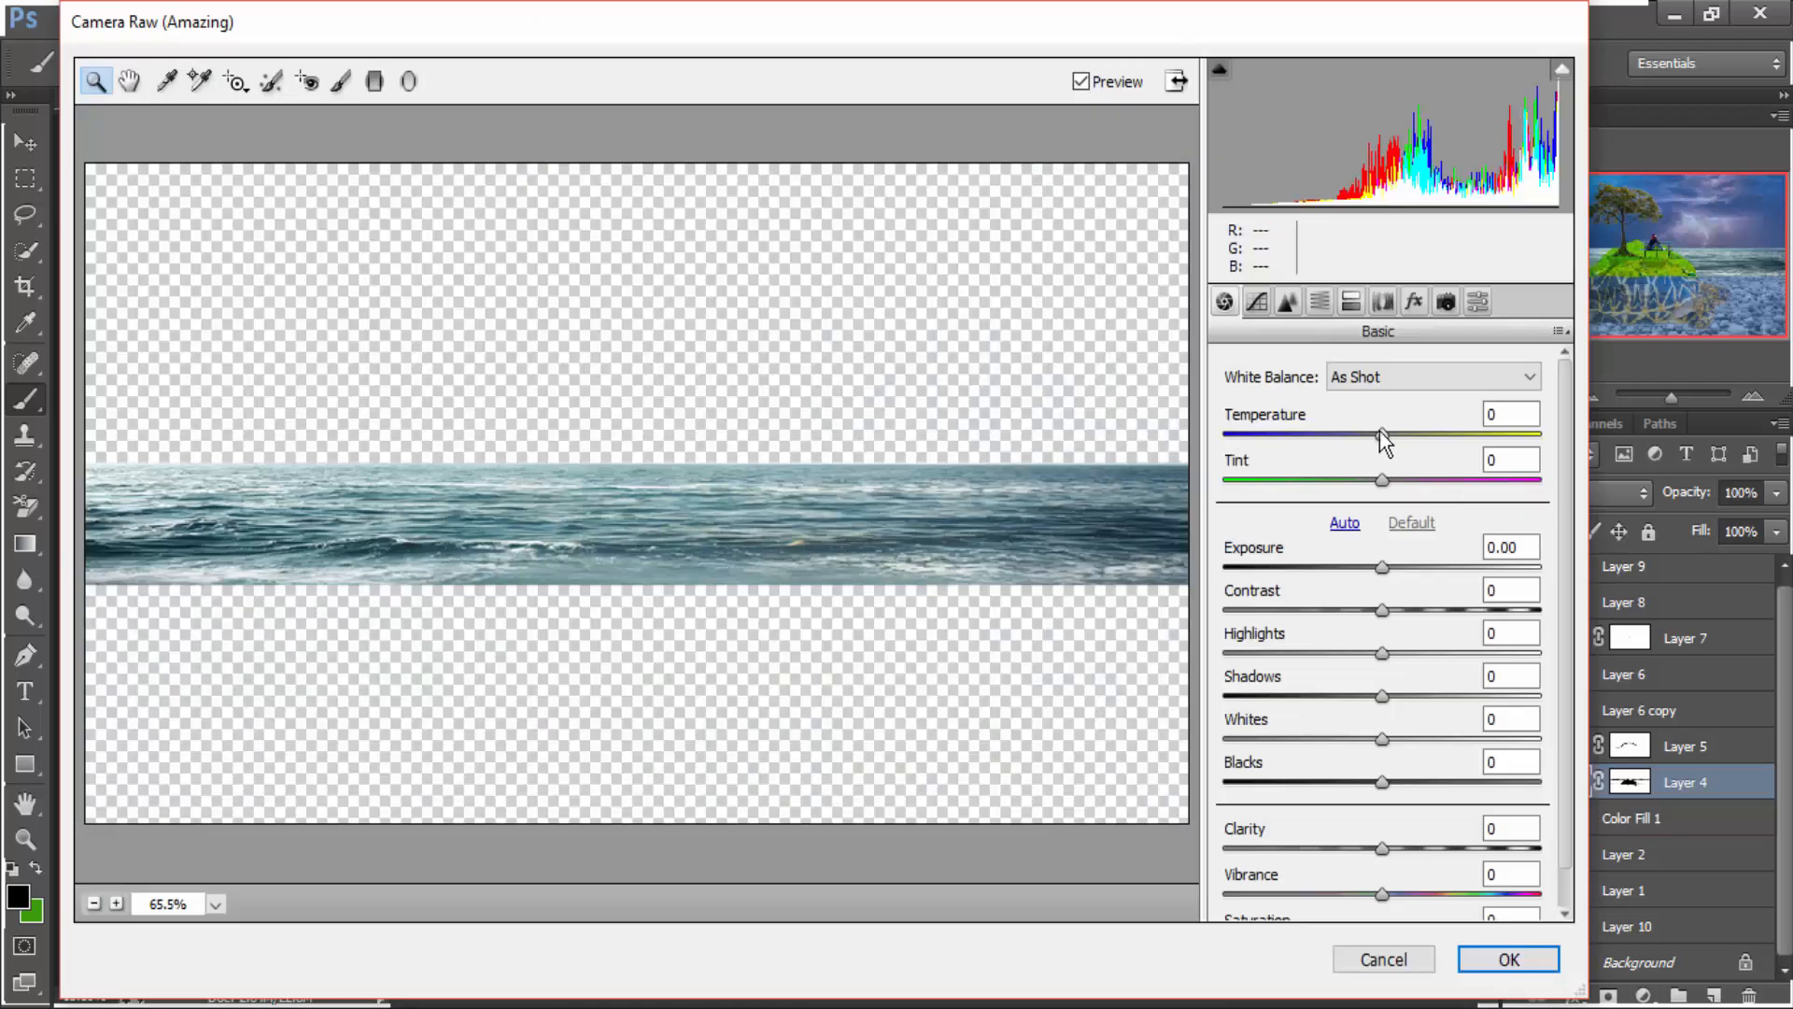
pyautogui.moveTo(1380, 433); pyautogui.dragTo(1324, 428)
pyautogui.scroll(-1, 1408, 695)
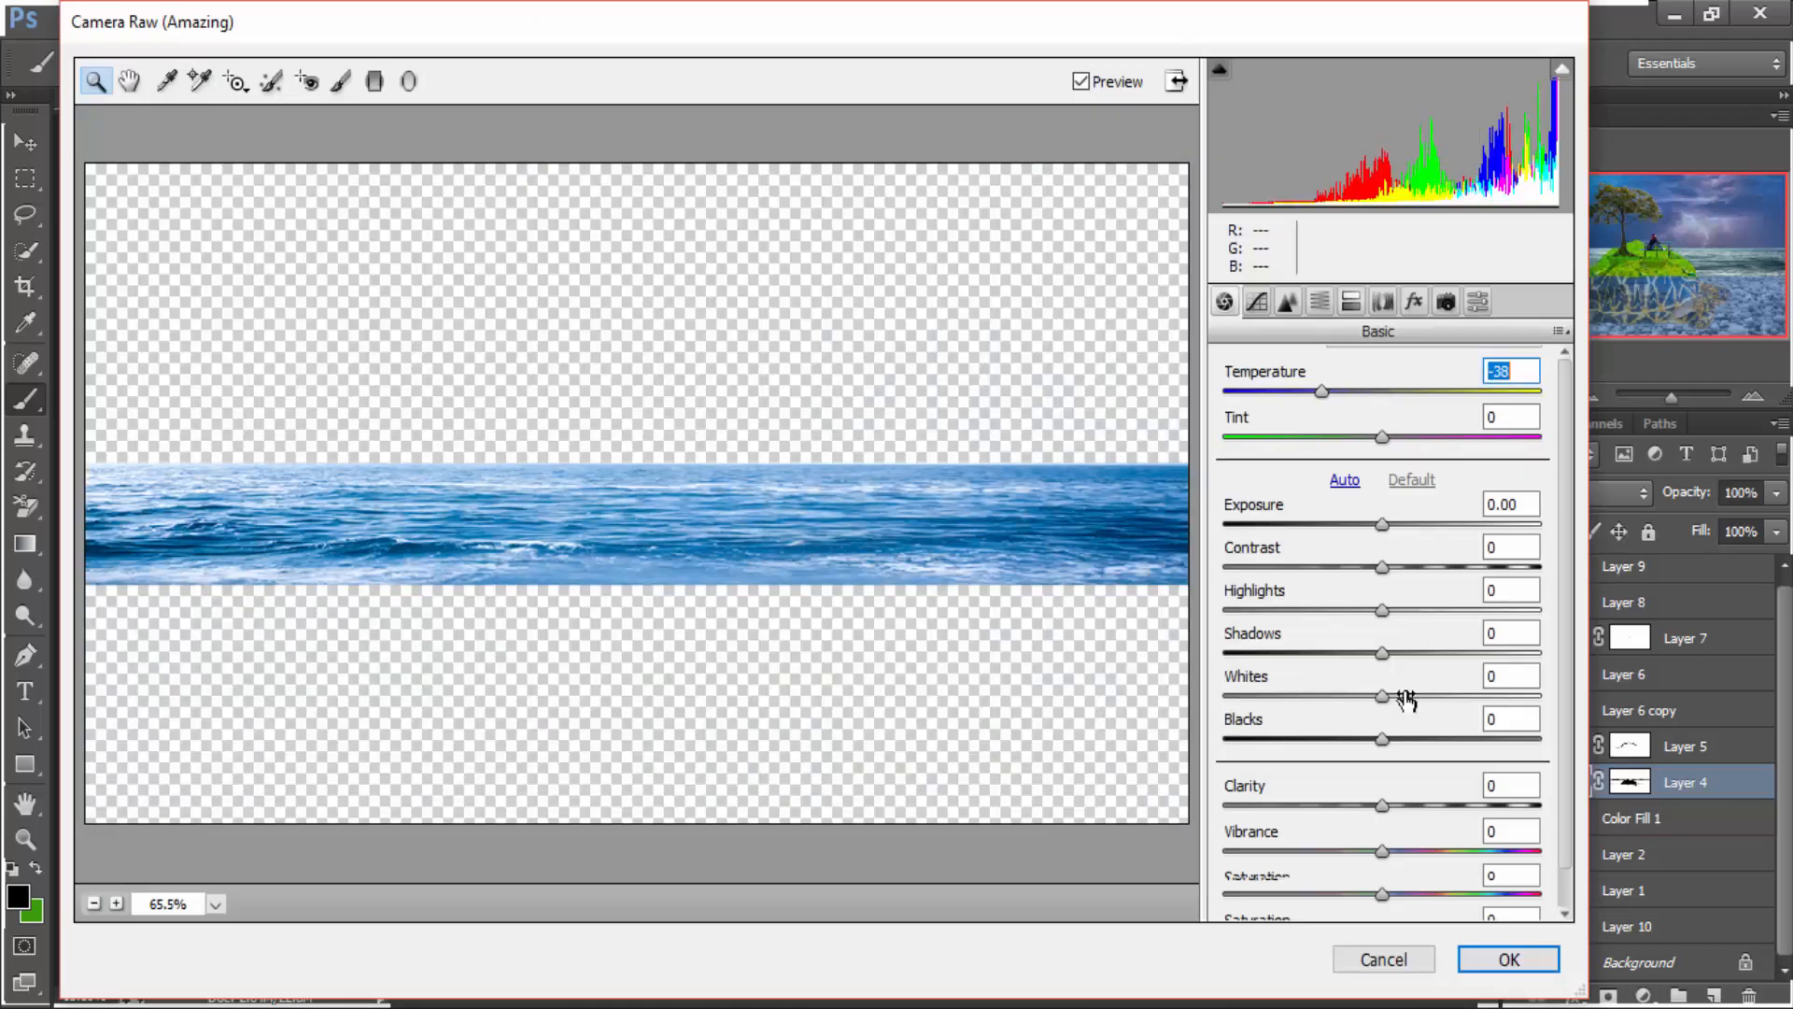
pyautogui.moveTo(1380, 852); pyautogui.dragTo(1420, 898)
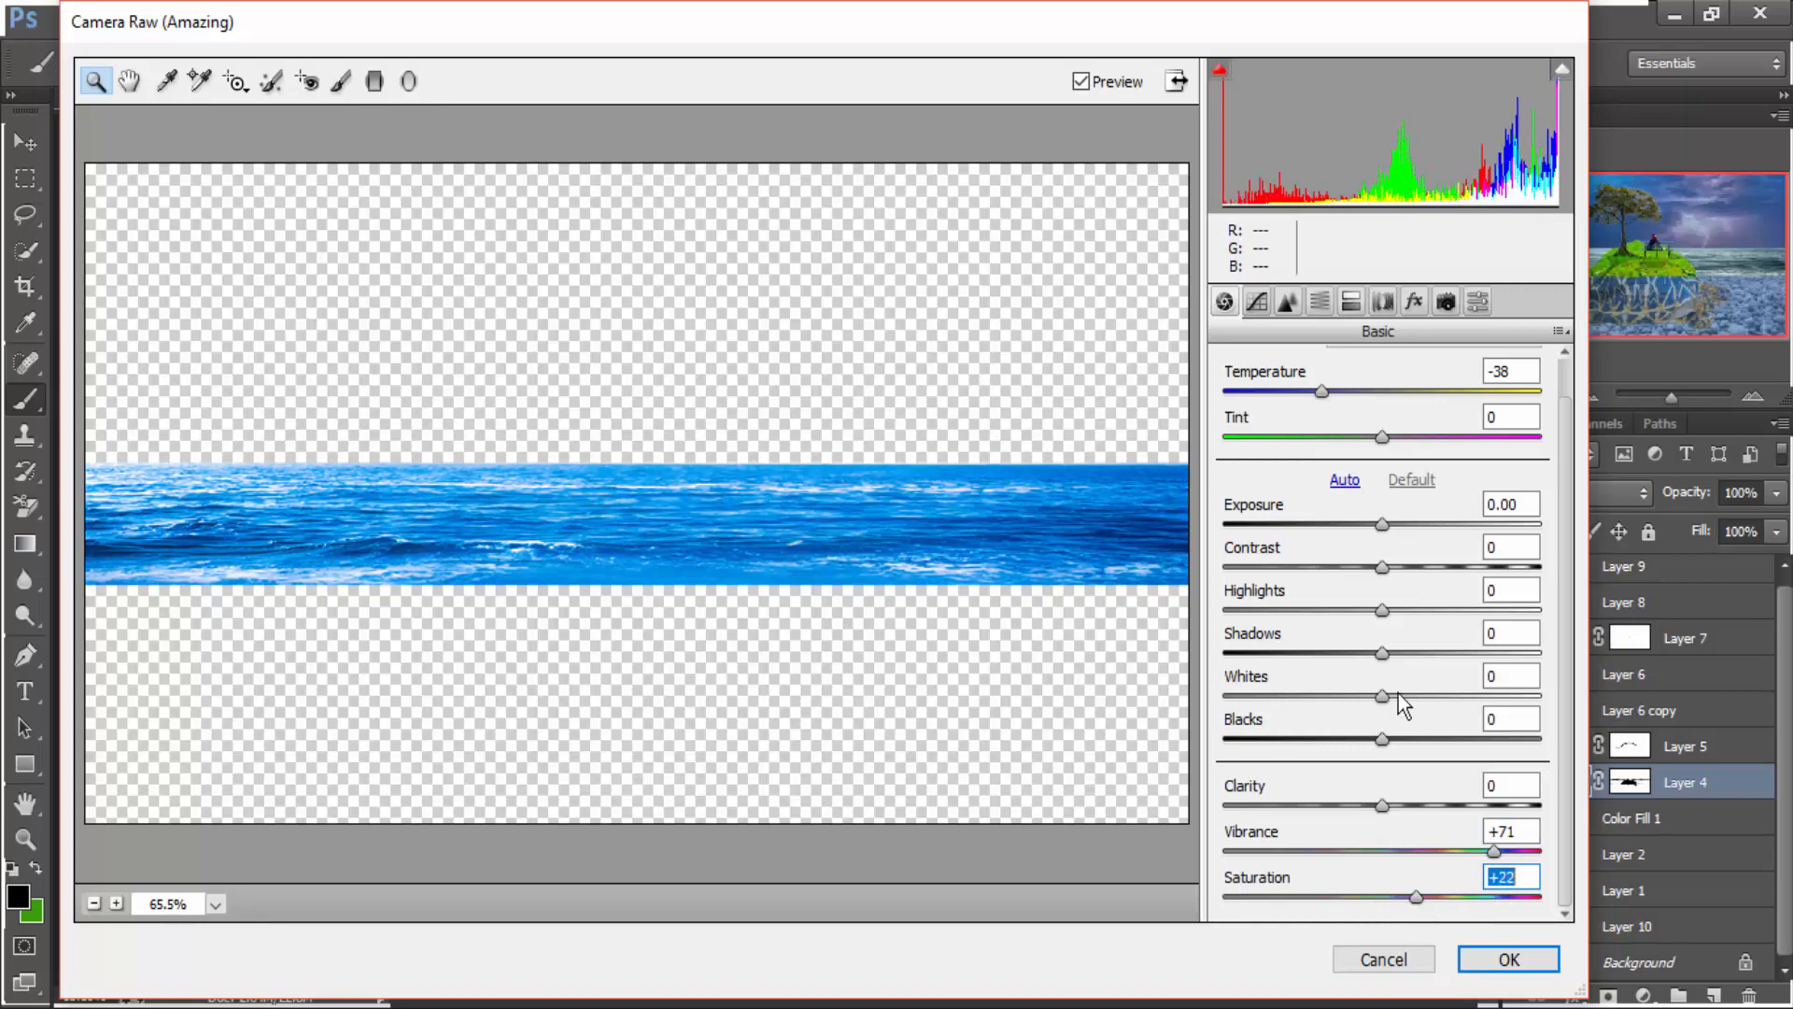
# Set the sea's exposure to -0.05 and tint to -17
pyautogui.scroll(1, 1398, 693)
pyautogui.moveTo(1380, 567)
pyautogui.mouseDown()
pyautogui.moveTo(1408, 570)
pyautogui.moveTo(1372, 581)
pyautogui.moveTo(1380, 566)
pyautogui.mouseUp()
pyautogui.moveTo(1387, 480); pyautogui.dragTo(1322, 433)
pyautogui.scroll(-1, 1368, 734)
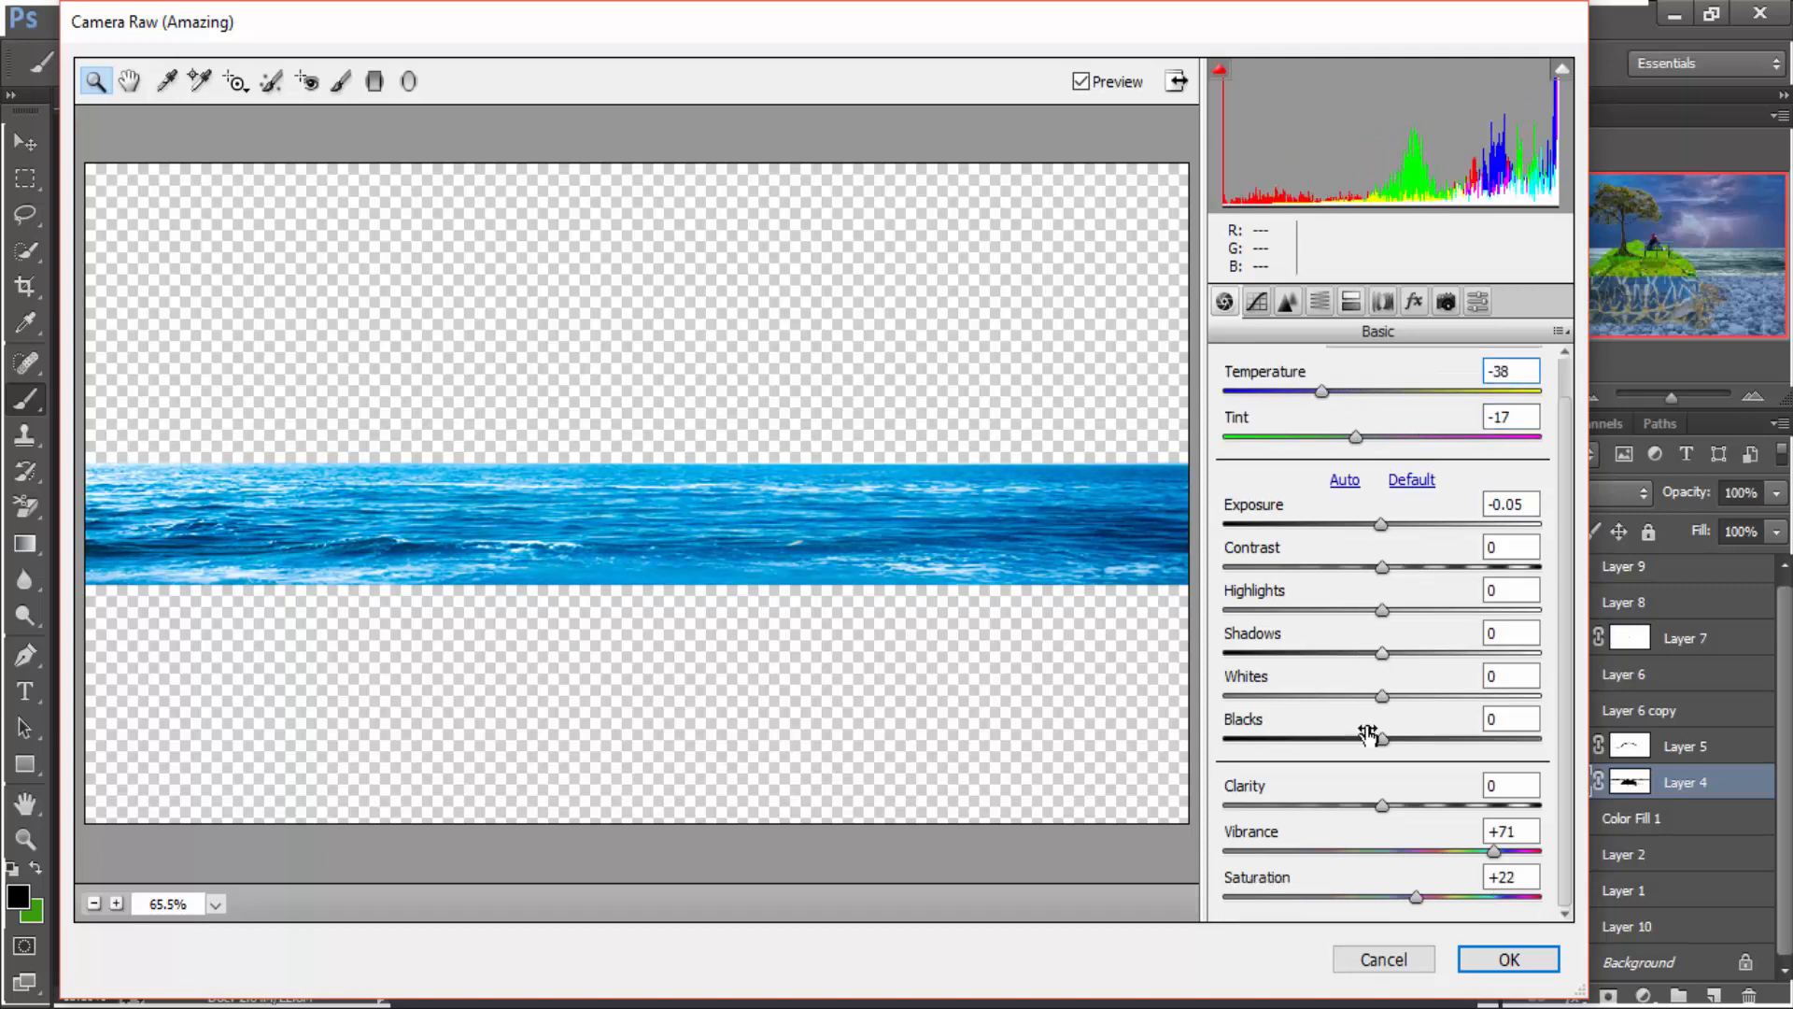
# Shift the hue of the sea's blues to -4
pyautogui.click(1287, 301)
pyautogui.click(1313, 304)
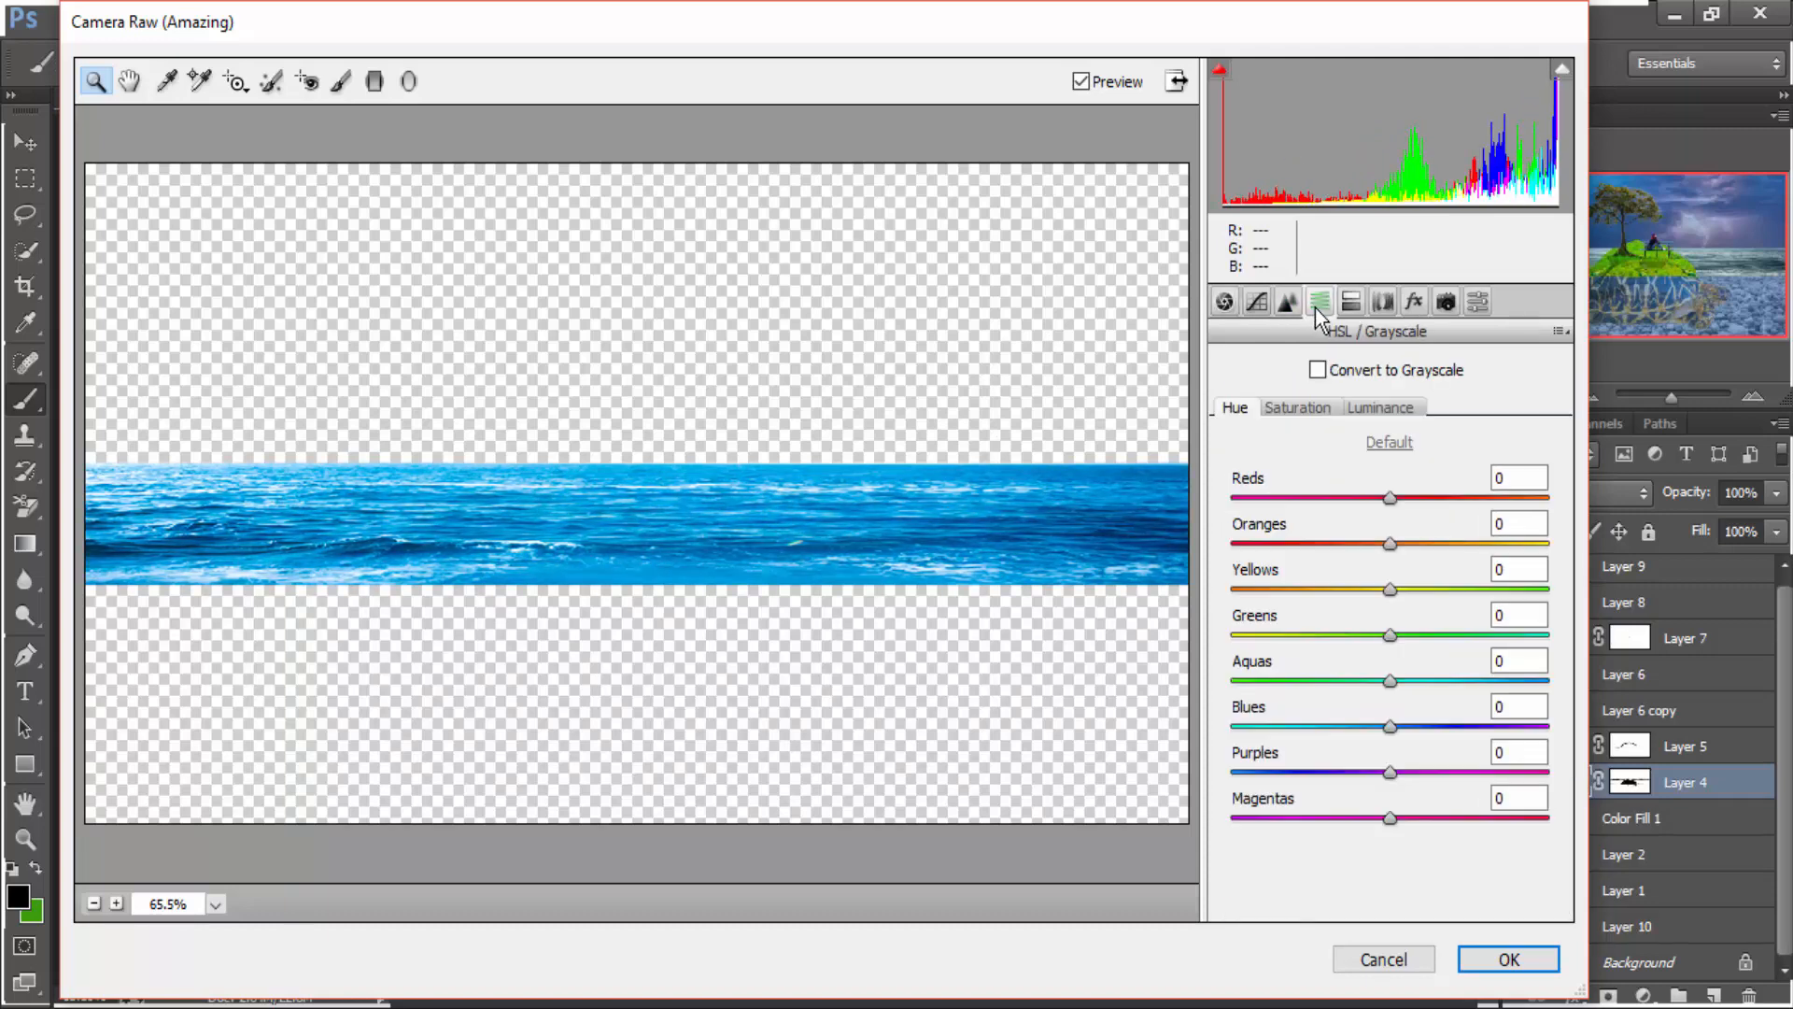
pyautogui.moveTo(1388, 727)
pyautogui.mouseDown()
pyautogui.moveTo(1444, 742)
pyautogui.moveTo(1384, 732)
pyautogui.mouseUp()
pyautogui.click(1384, 774)
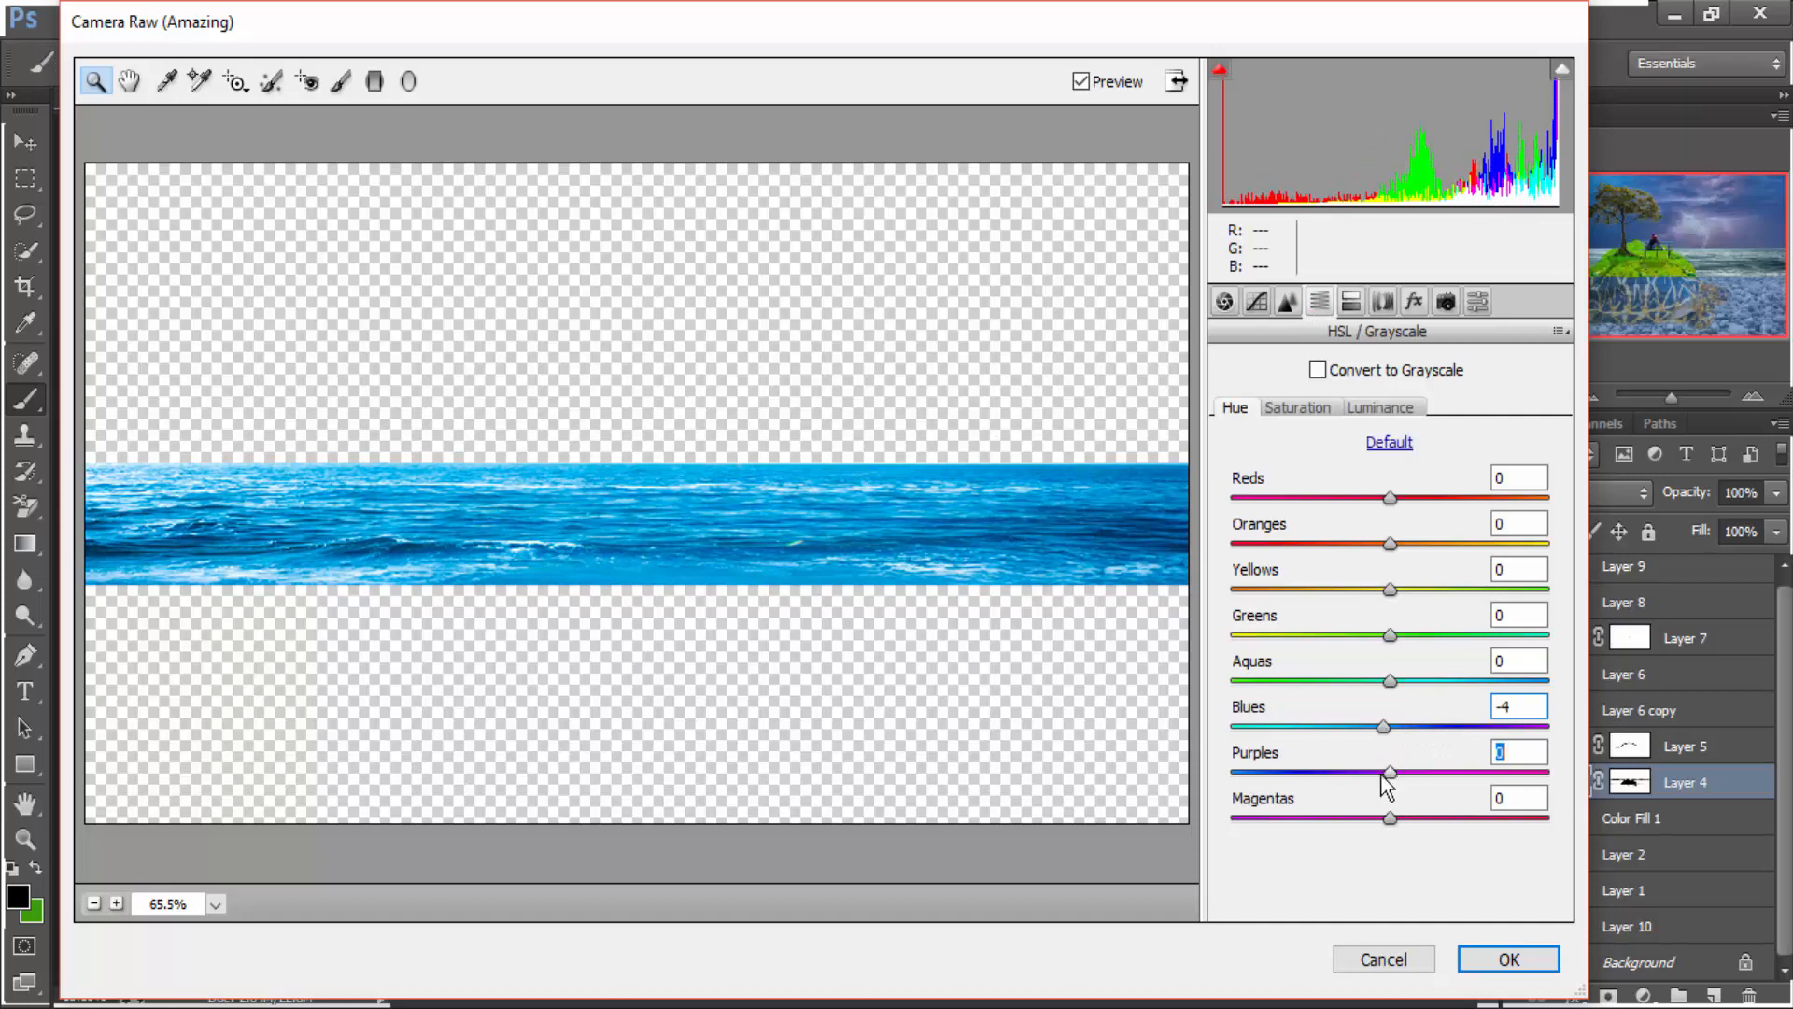
# Split-tone the sea's highlights with hue 66 and saturation 8, lower the balance slightly, and apply the Camera Raw filter
pyautogui.click(1350, 301)
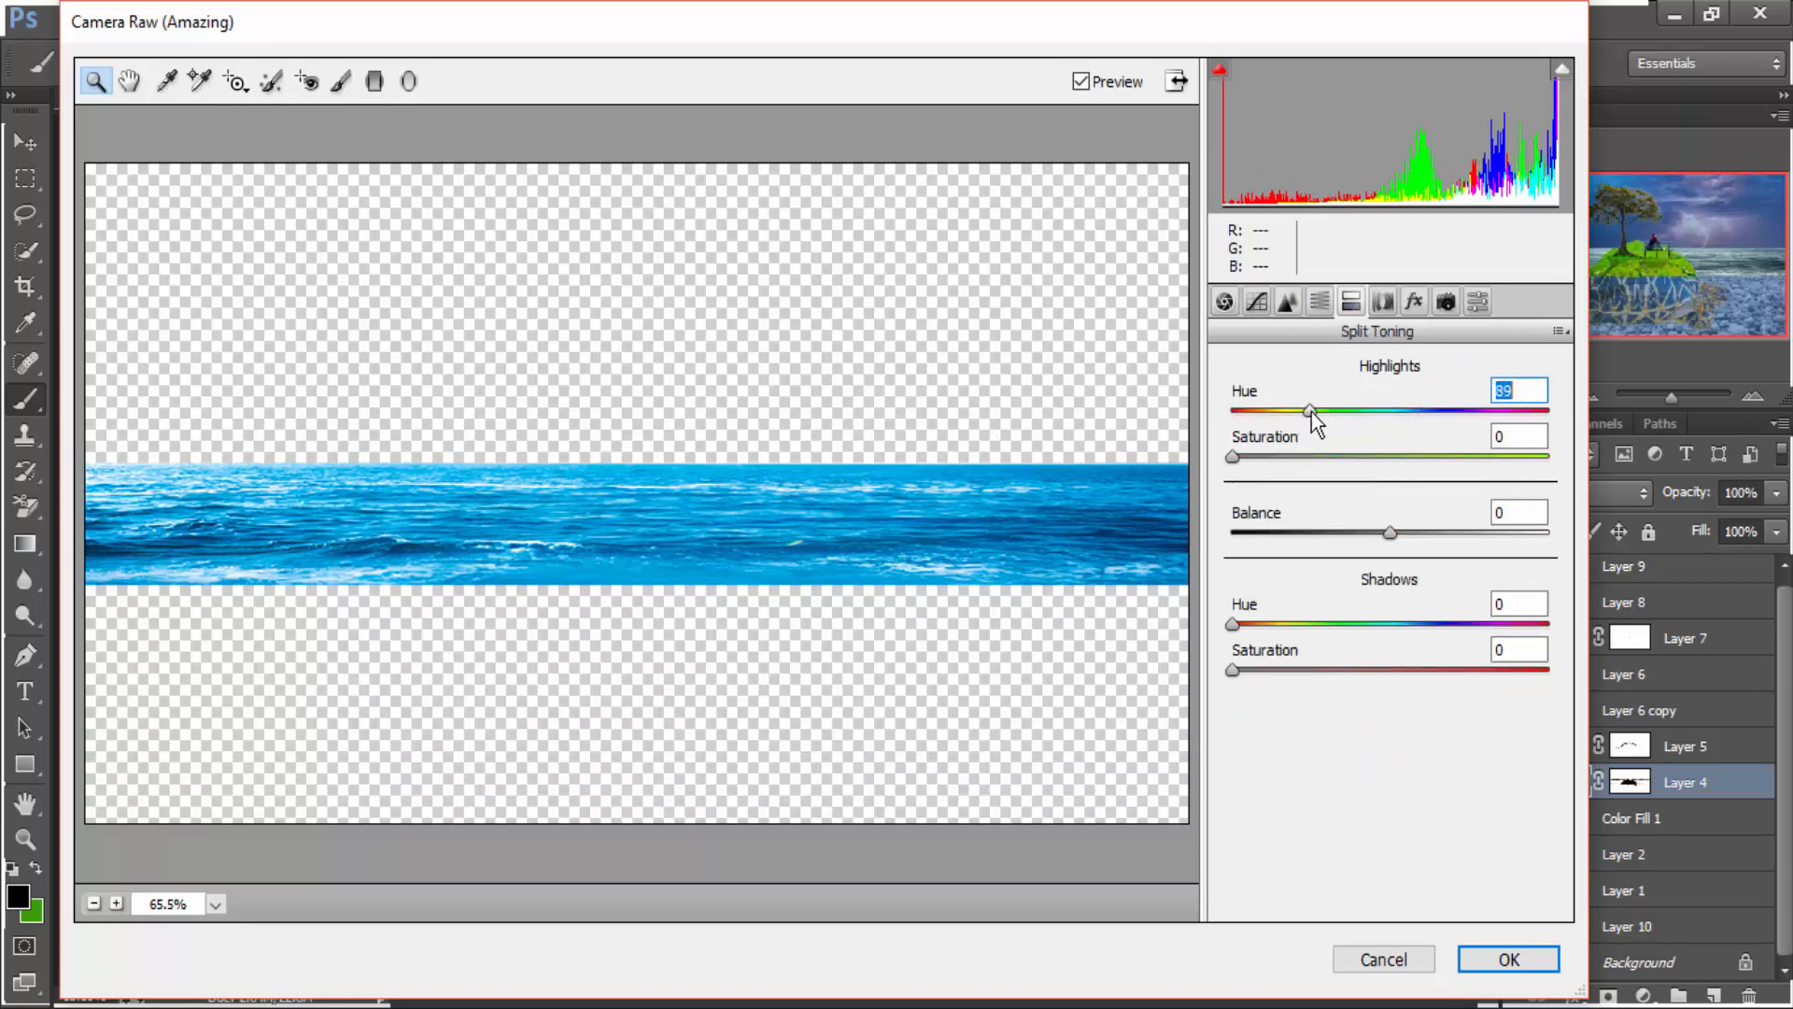
pyautogui.moveTo(1251, 456)
pyautogui.mouseDown()
pyautogui.moveTo(1440, 463)
pyautogui.moveTo(1261, 457)
pyautogui.mouseUp()
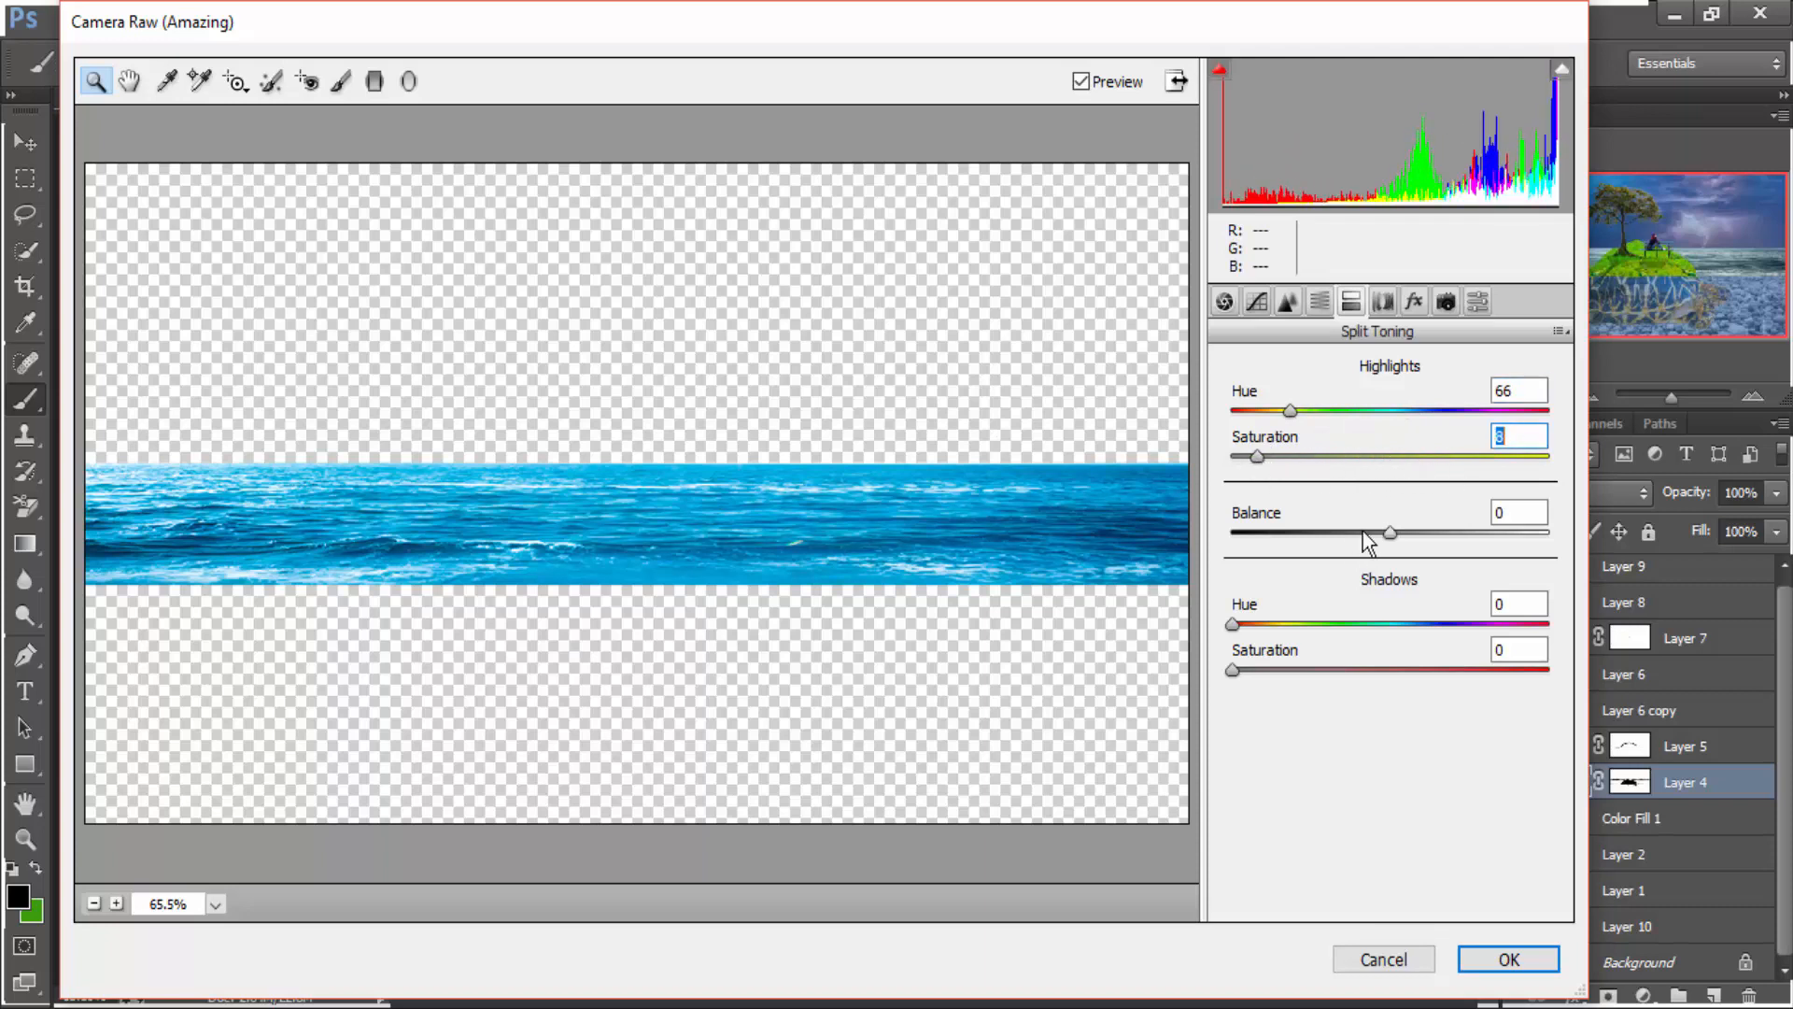
pyautogui.moveTo(1382, 532)
pyautogui.mouseDown()
pyautogui.moveTo(1256, 532)
pyautogui.moveTo(1377, 532)
pyautogui.mouseUp()
pyautogui.click(1383, 302)
pyautogui.click(1497, 954)
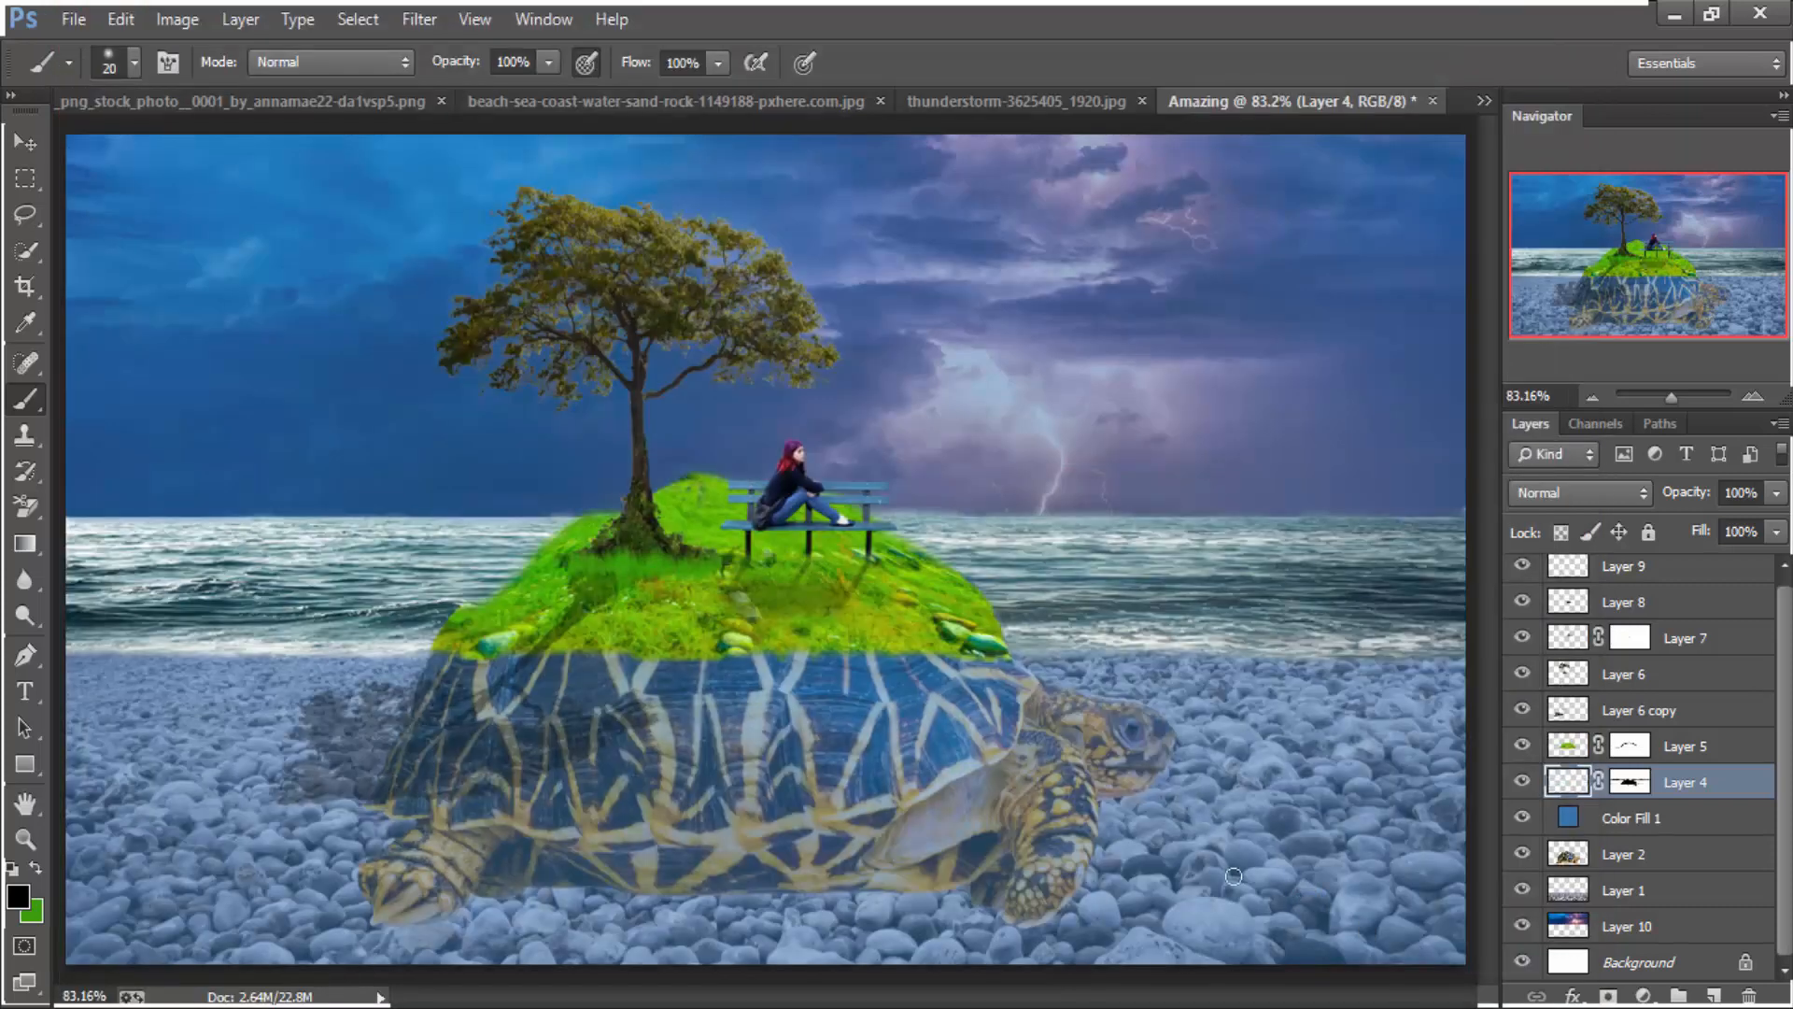
# Select the Color Fill 1 layer and compare the composite with its blue tint hidden and shown
pyautogui.scroll(-1, 928, 496)
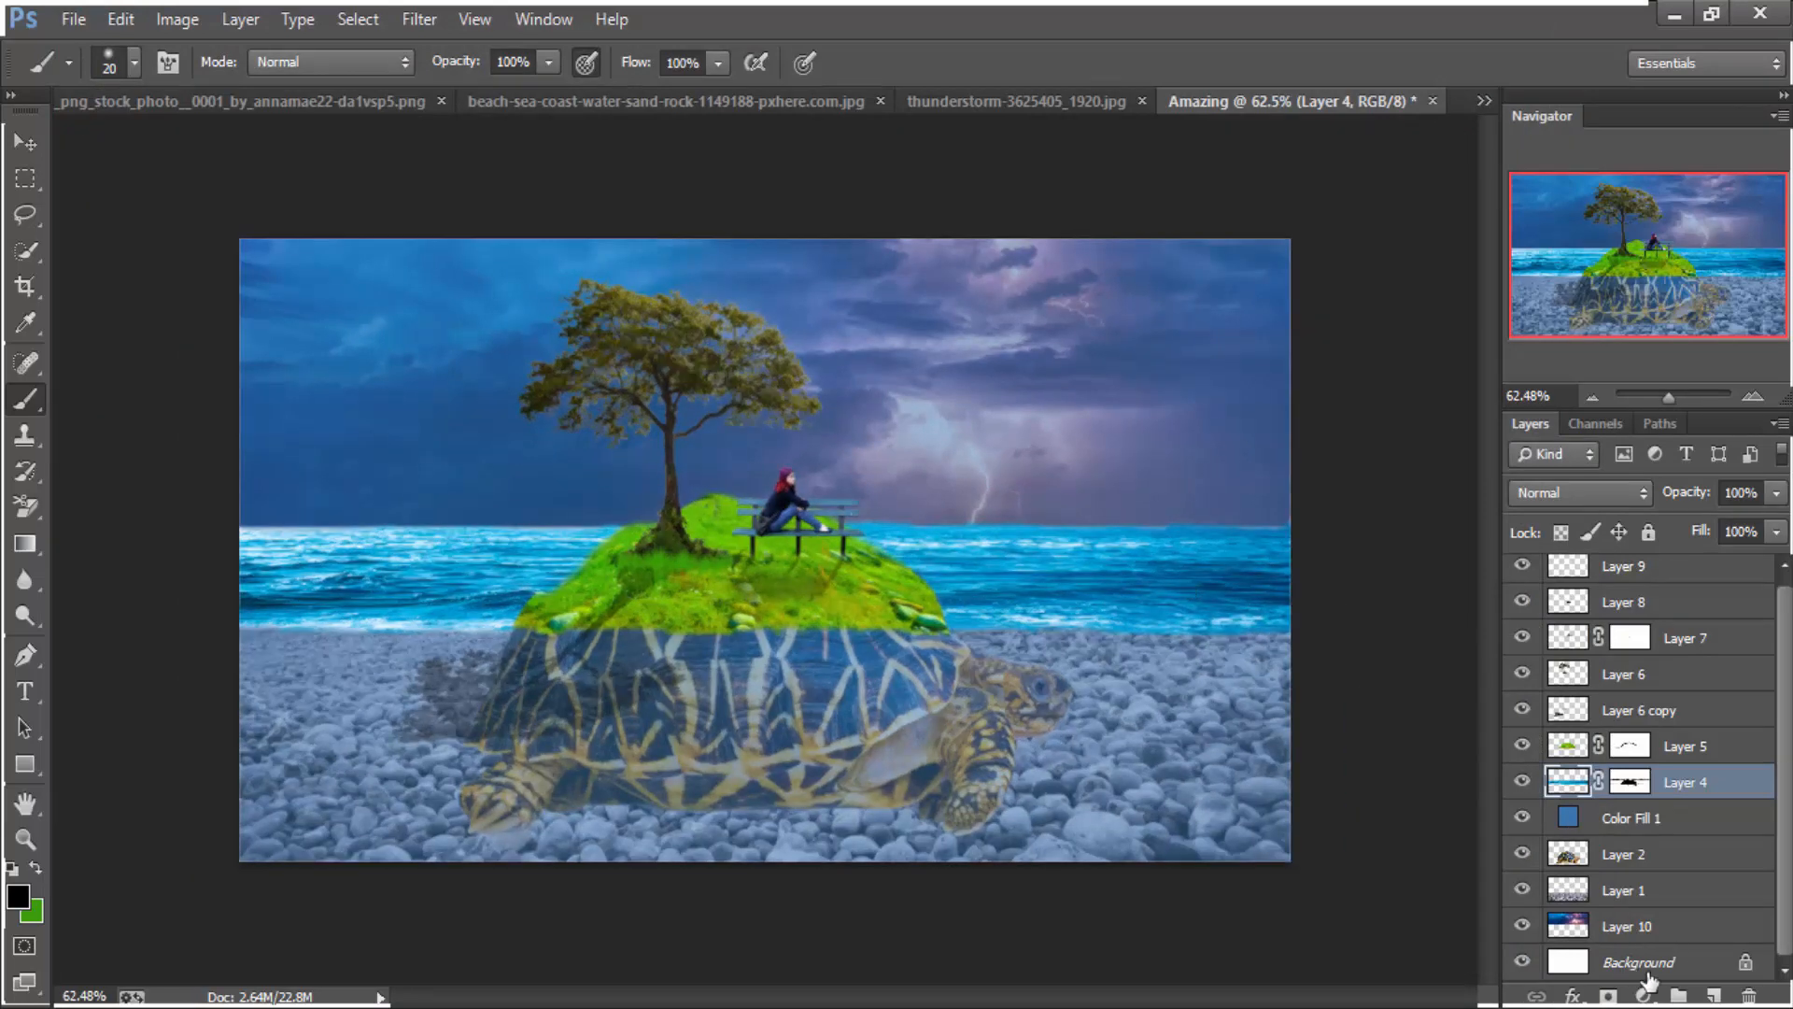
pyautogui.click(1577, 820)
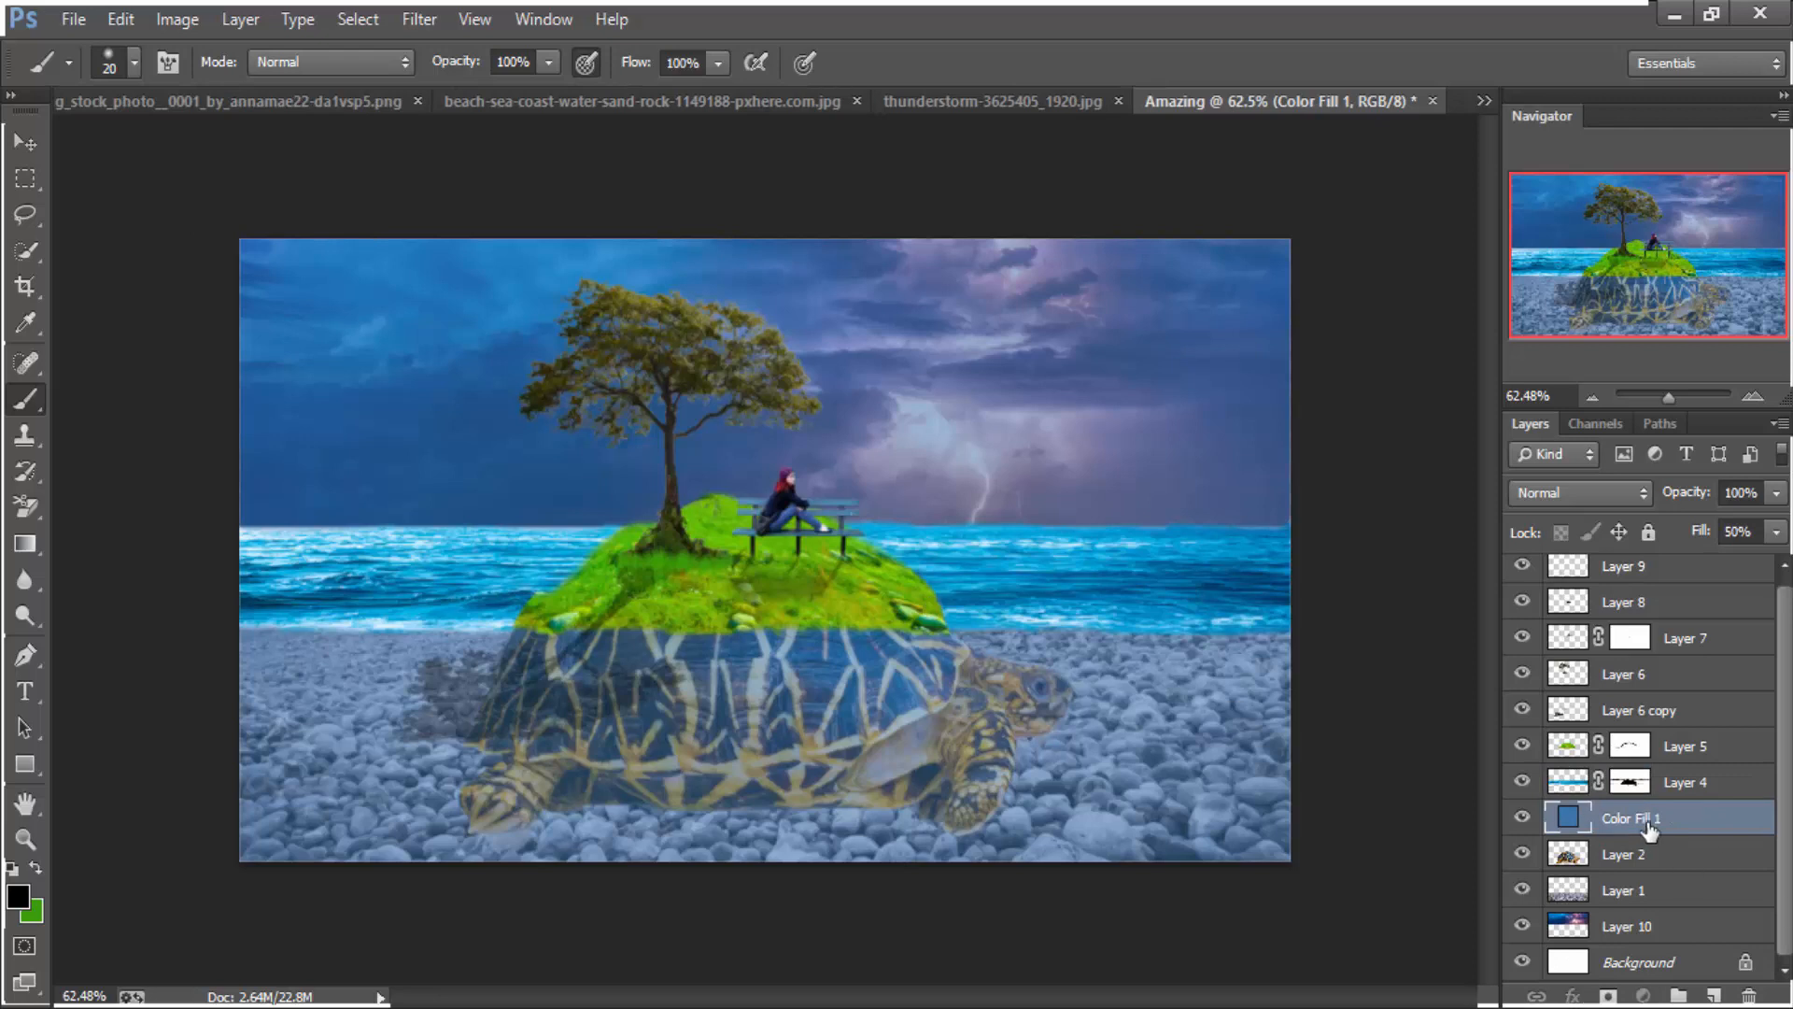
pyautogui.click(1523, 818)
pyautogui.click(1523, 818)
pyautogui.click(28, 140)
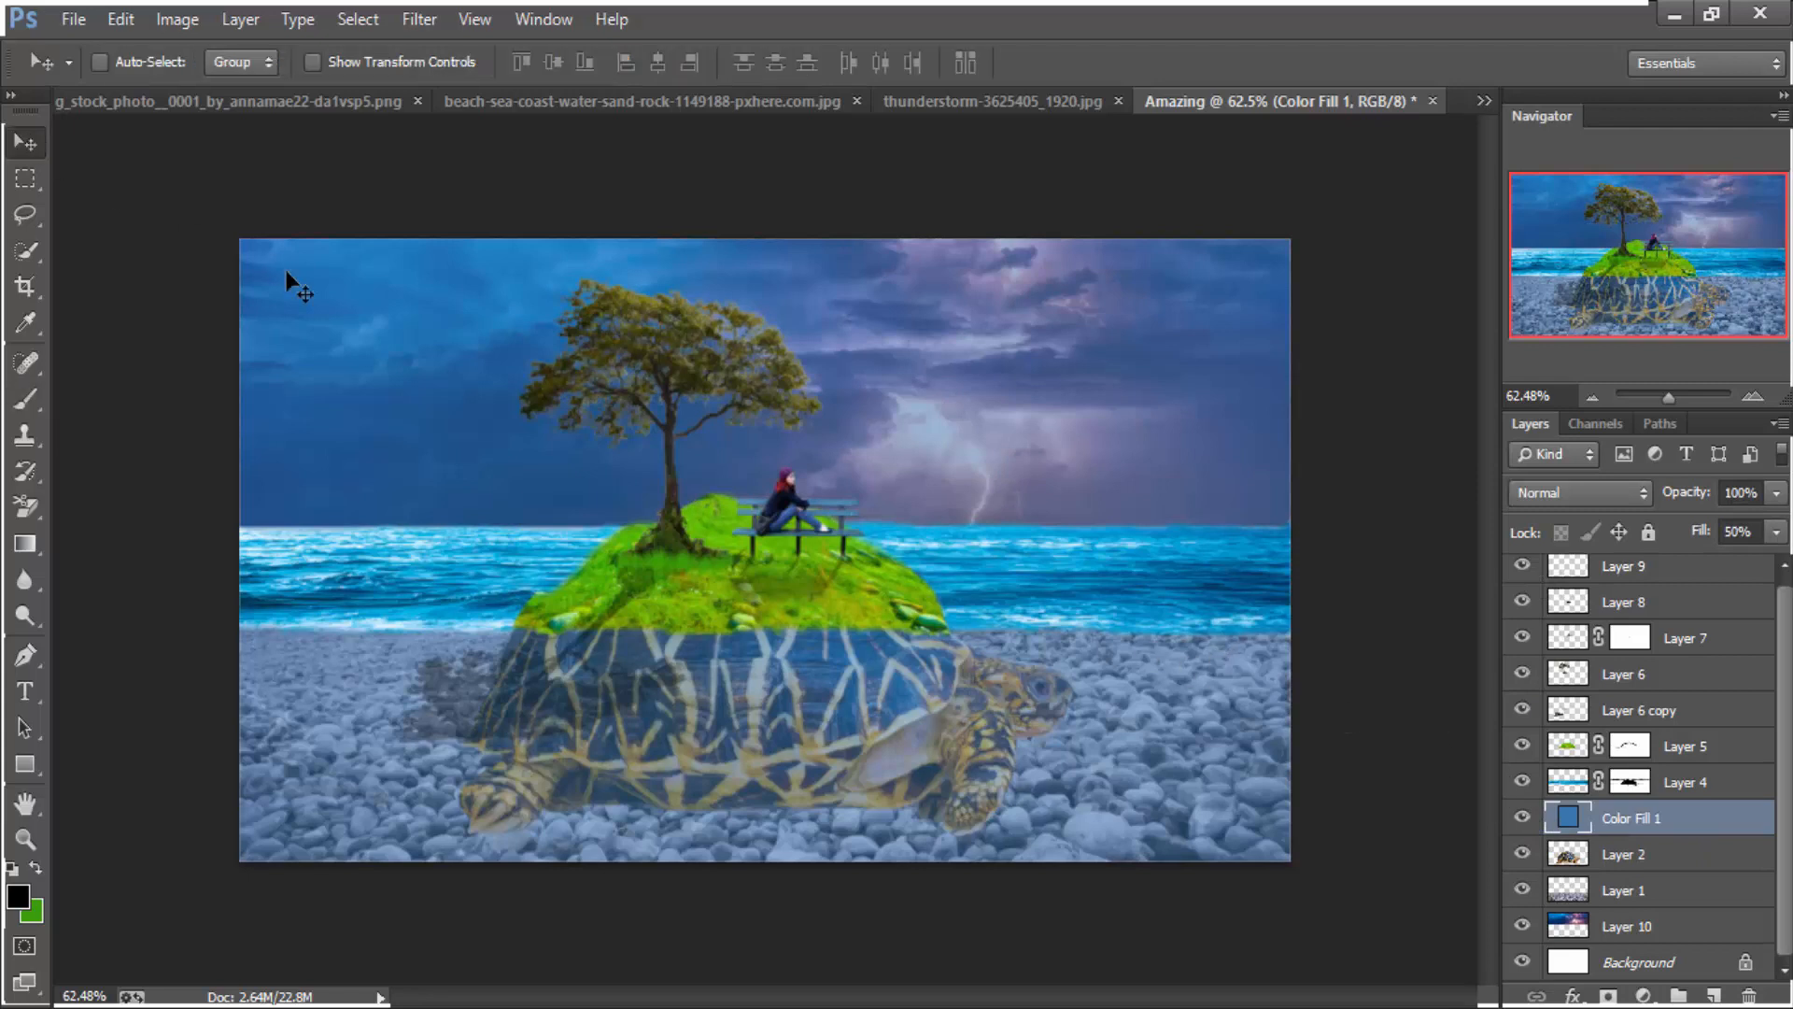
pyautogui.press('m')
pyautogui.moveTo(238, 238); pyautogui.dragTo(1306, 603)
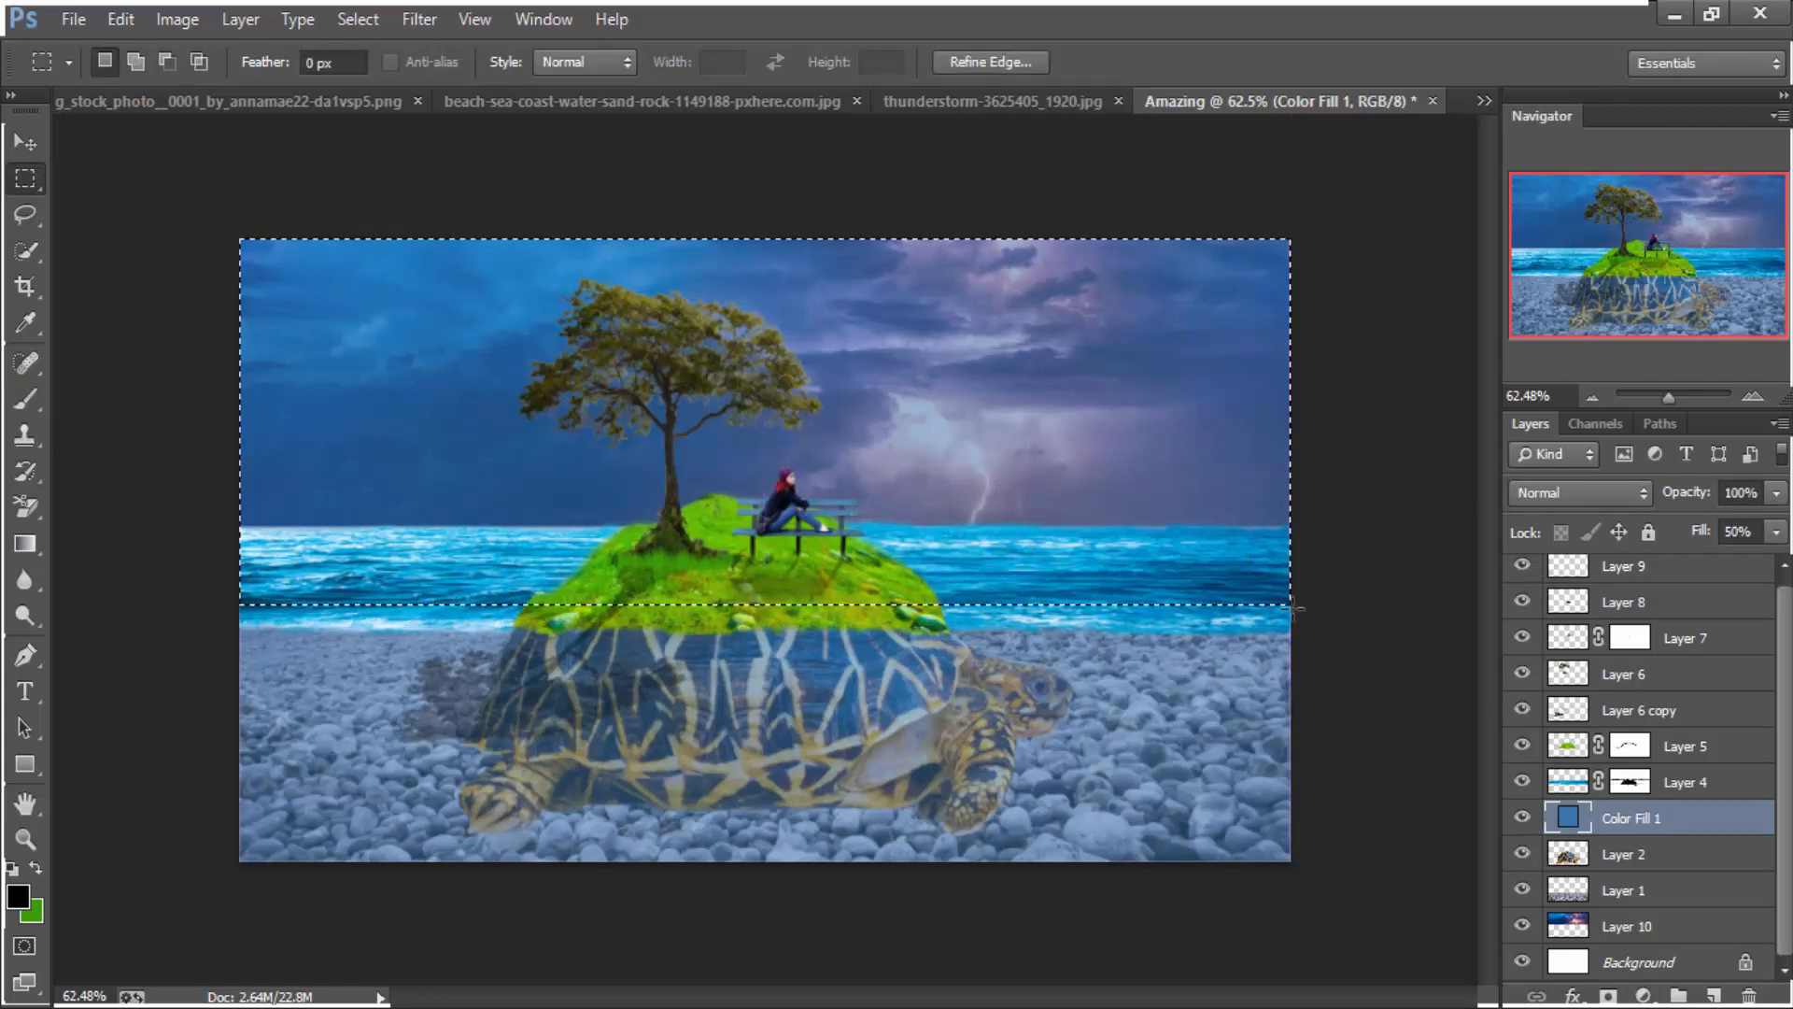
pyautogui.click(12, 868)
pyautogui.click(36, 865)
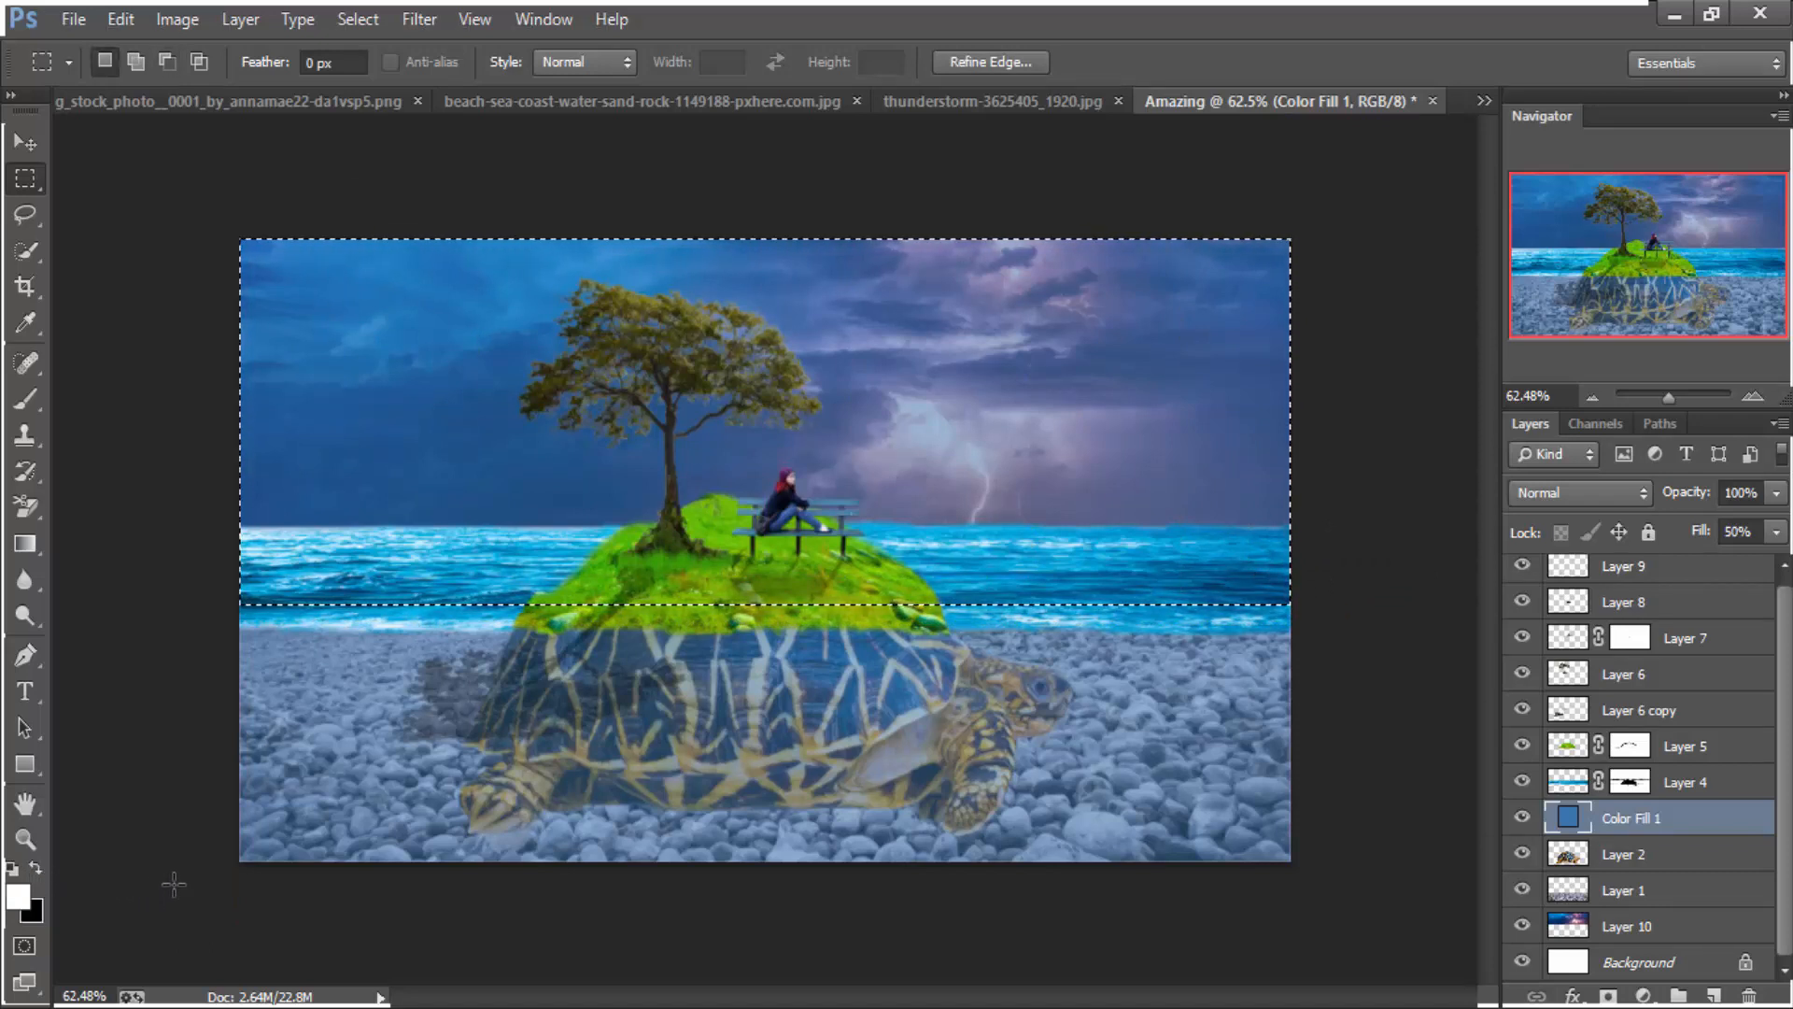
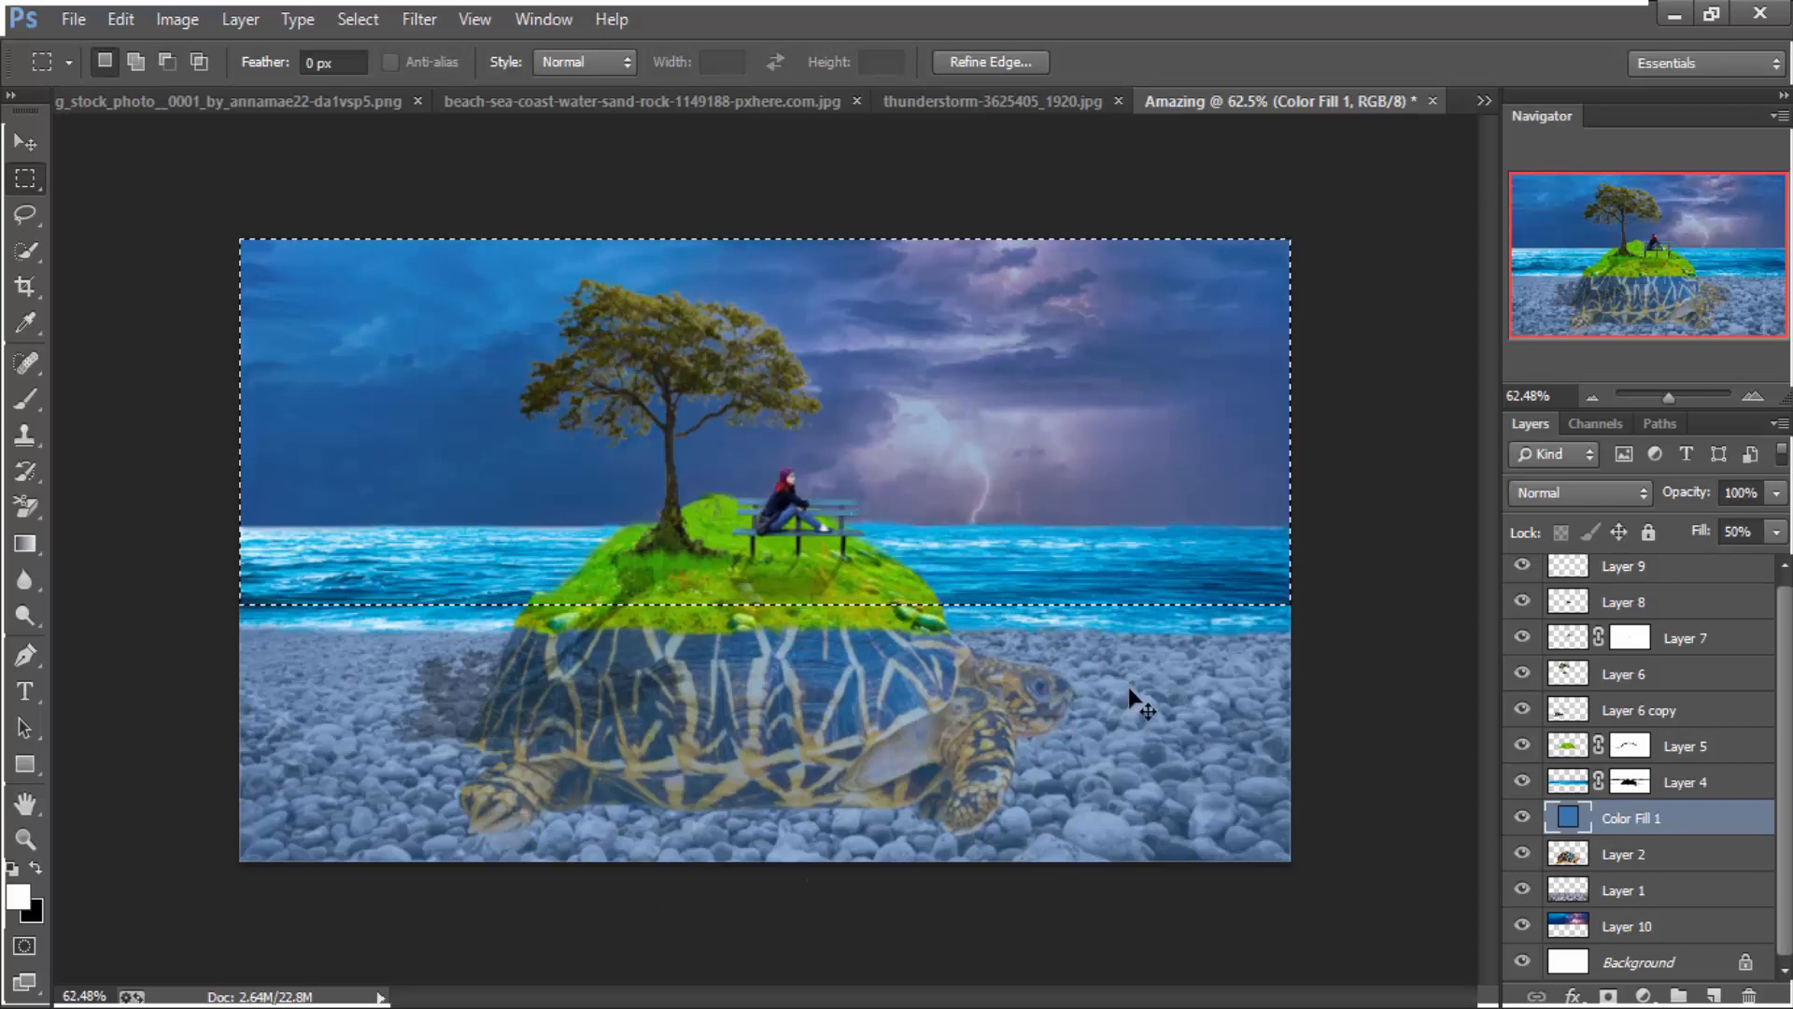
pyautogui.hotkey('ctrl', 'd')
pyautogui.scroll(-1, 1048, 603)
pyautogui.scroll(1, 1048, 602)
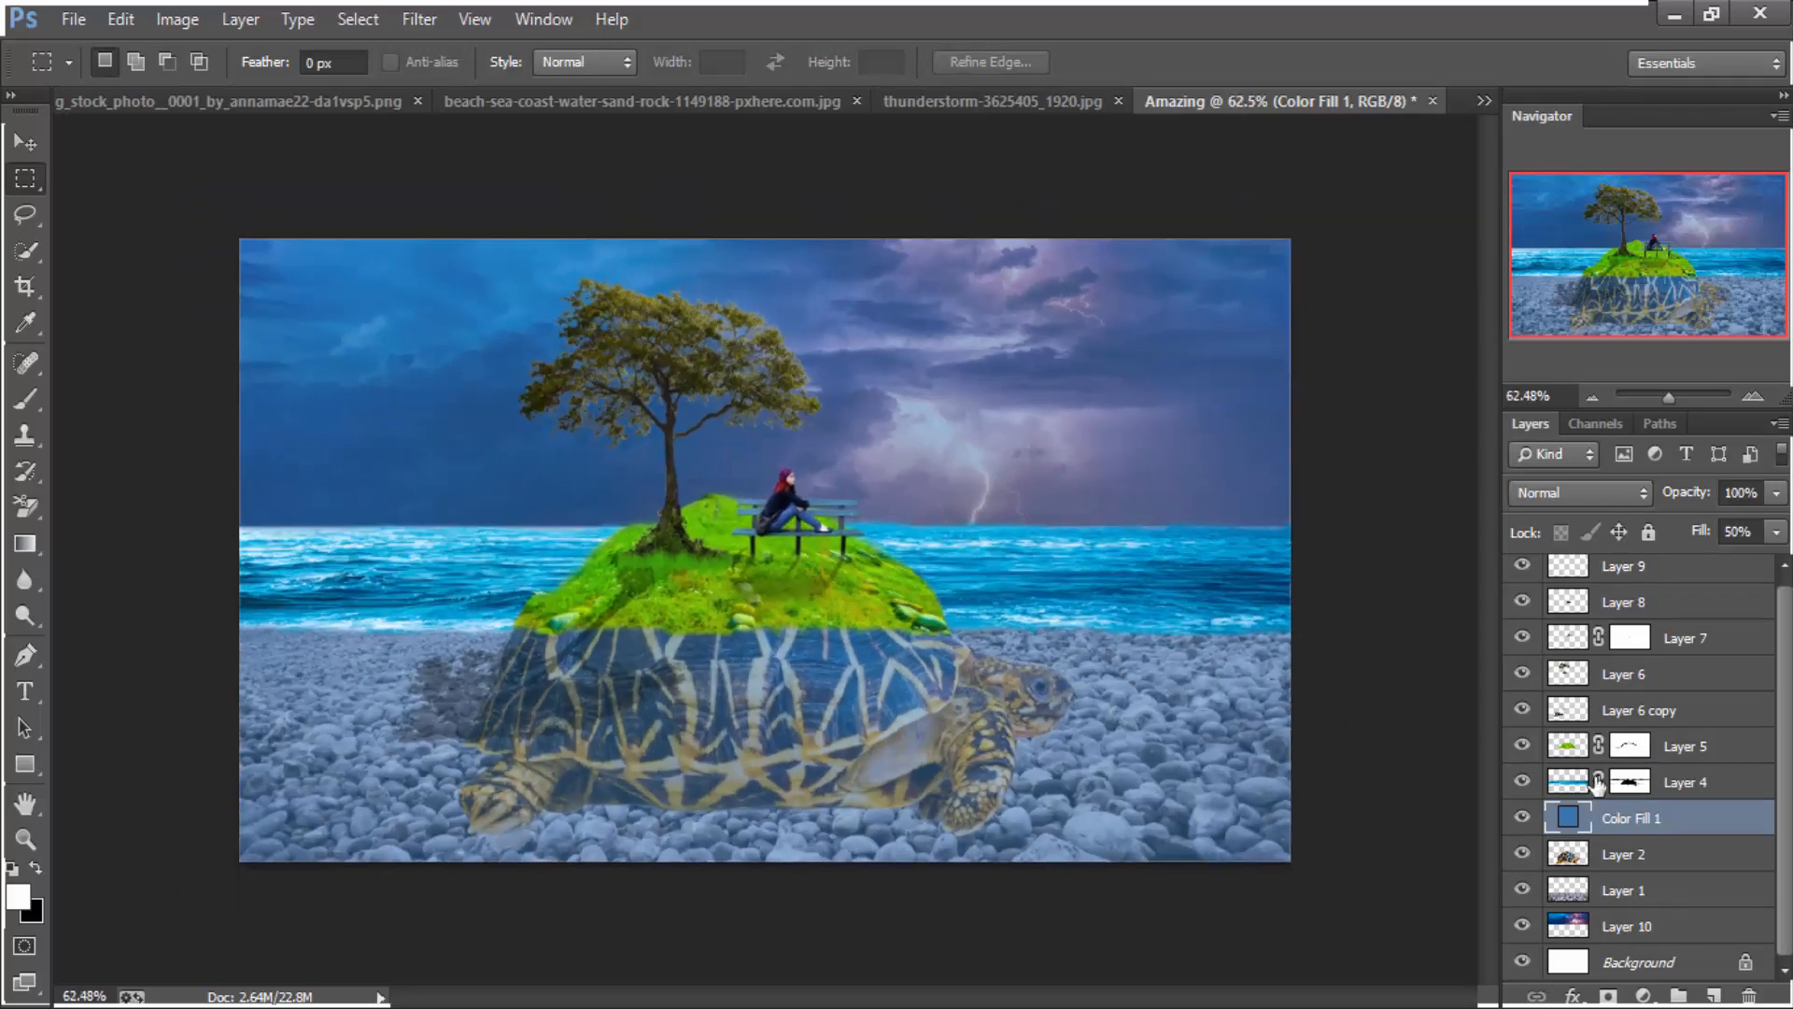
# Compare the composite without Color Fill 1, add a white layer mask to it, and make black the foreground colour
pyautogui.click(1524, 819)
pyautogui.click(1526, 820)
pyautogui.scroll(-1, 1306, 658)
pyautogui.press('v')
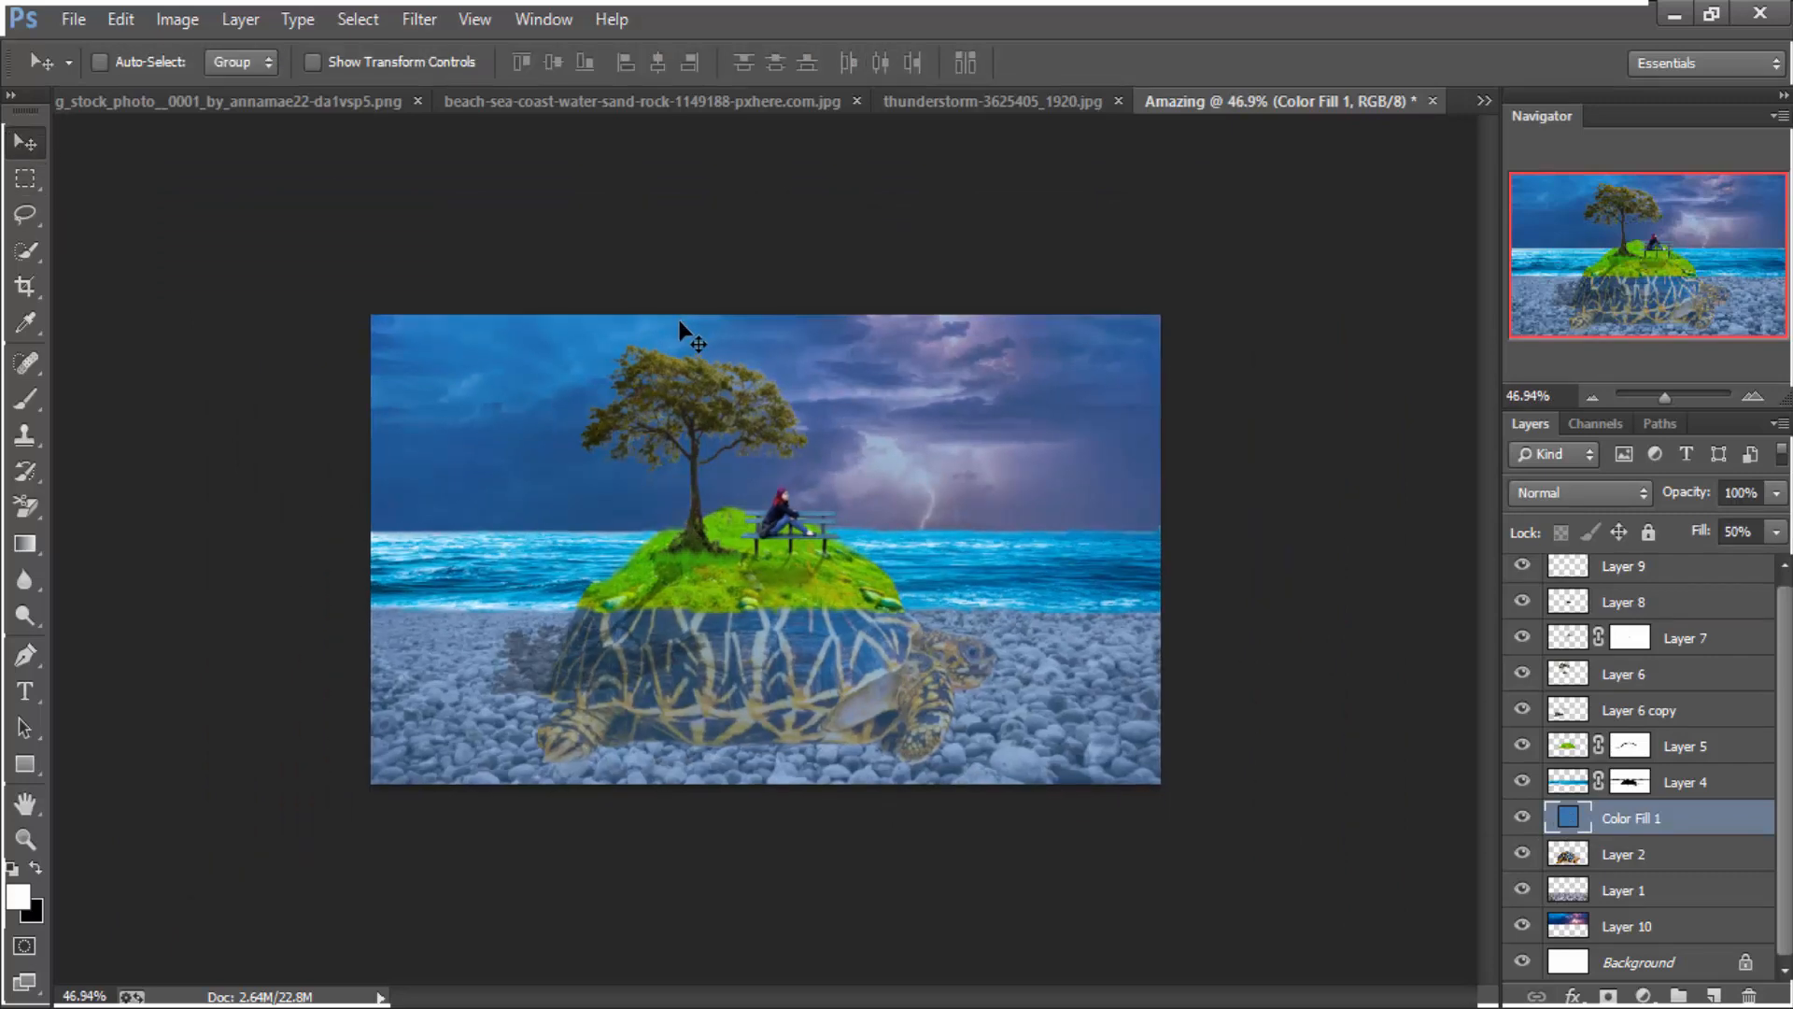
pyautogui.click(1523, 818)
pyautogui.click(1523, 818)
pyautogui.click(1607, 995)
pyautogui.press('x')
pyautogui.scroll(2, 951, 700)
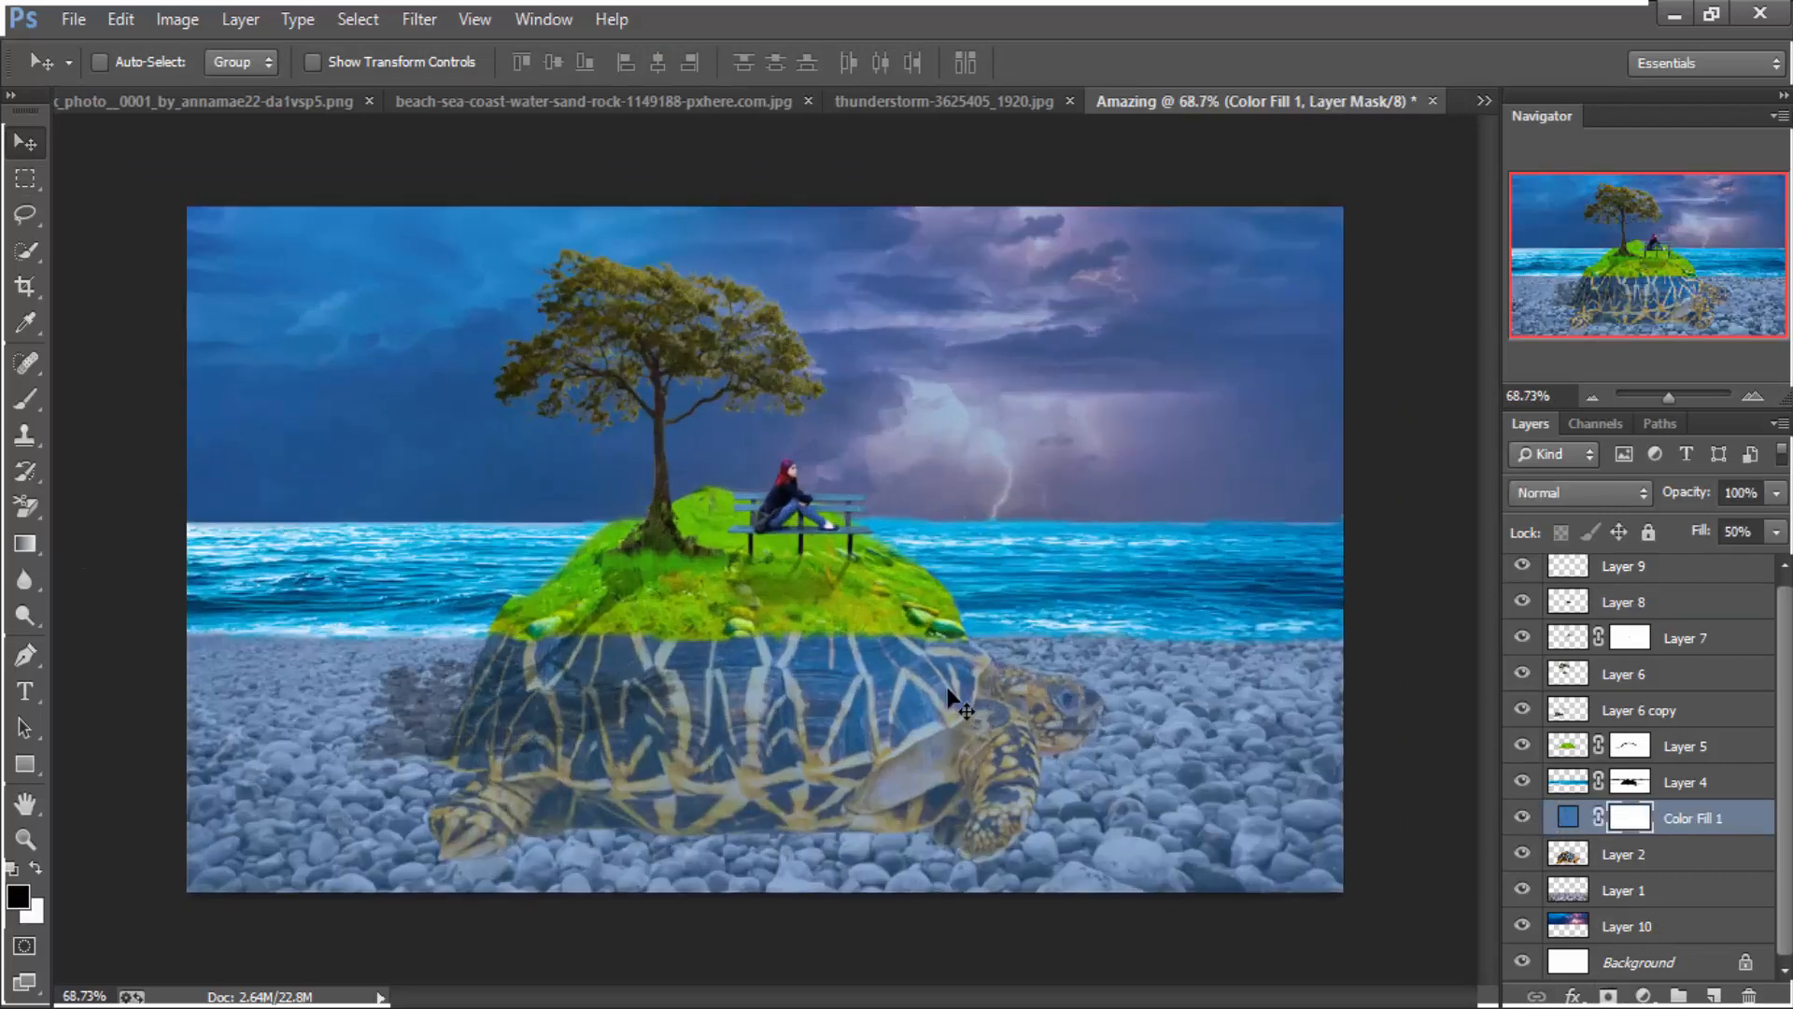
# Paint black across the sky on Color Fill 1's mask with a 600 px soft brush to remove the blue tint there
pyautogui.click(25, 400)
pyautogui.moveTo(254, 298)
pyautogui.mouseDown()
pyautogui.moveTo(425, 299)
pyautogui.moveTo(512, 338)
pyautogui.mouseUp()
pyautogui.scroll(-2, 641, 364)
pyautogui.moveTo(641, 364)
pyautogui.mouseDown()
pyautogui.moveTo(1181, 354)
pyautogui.moveTo(423, 353)
pyautogui.moveTo(566, 352)
pyautogui.mouseUp()
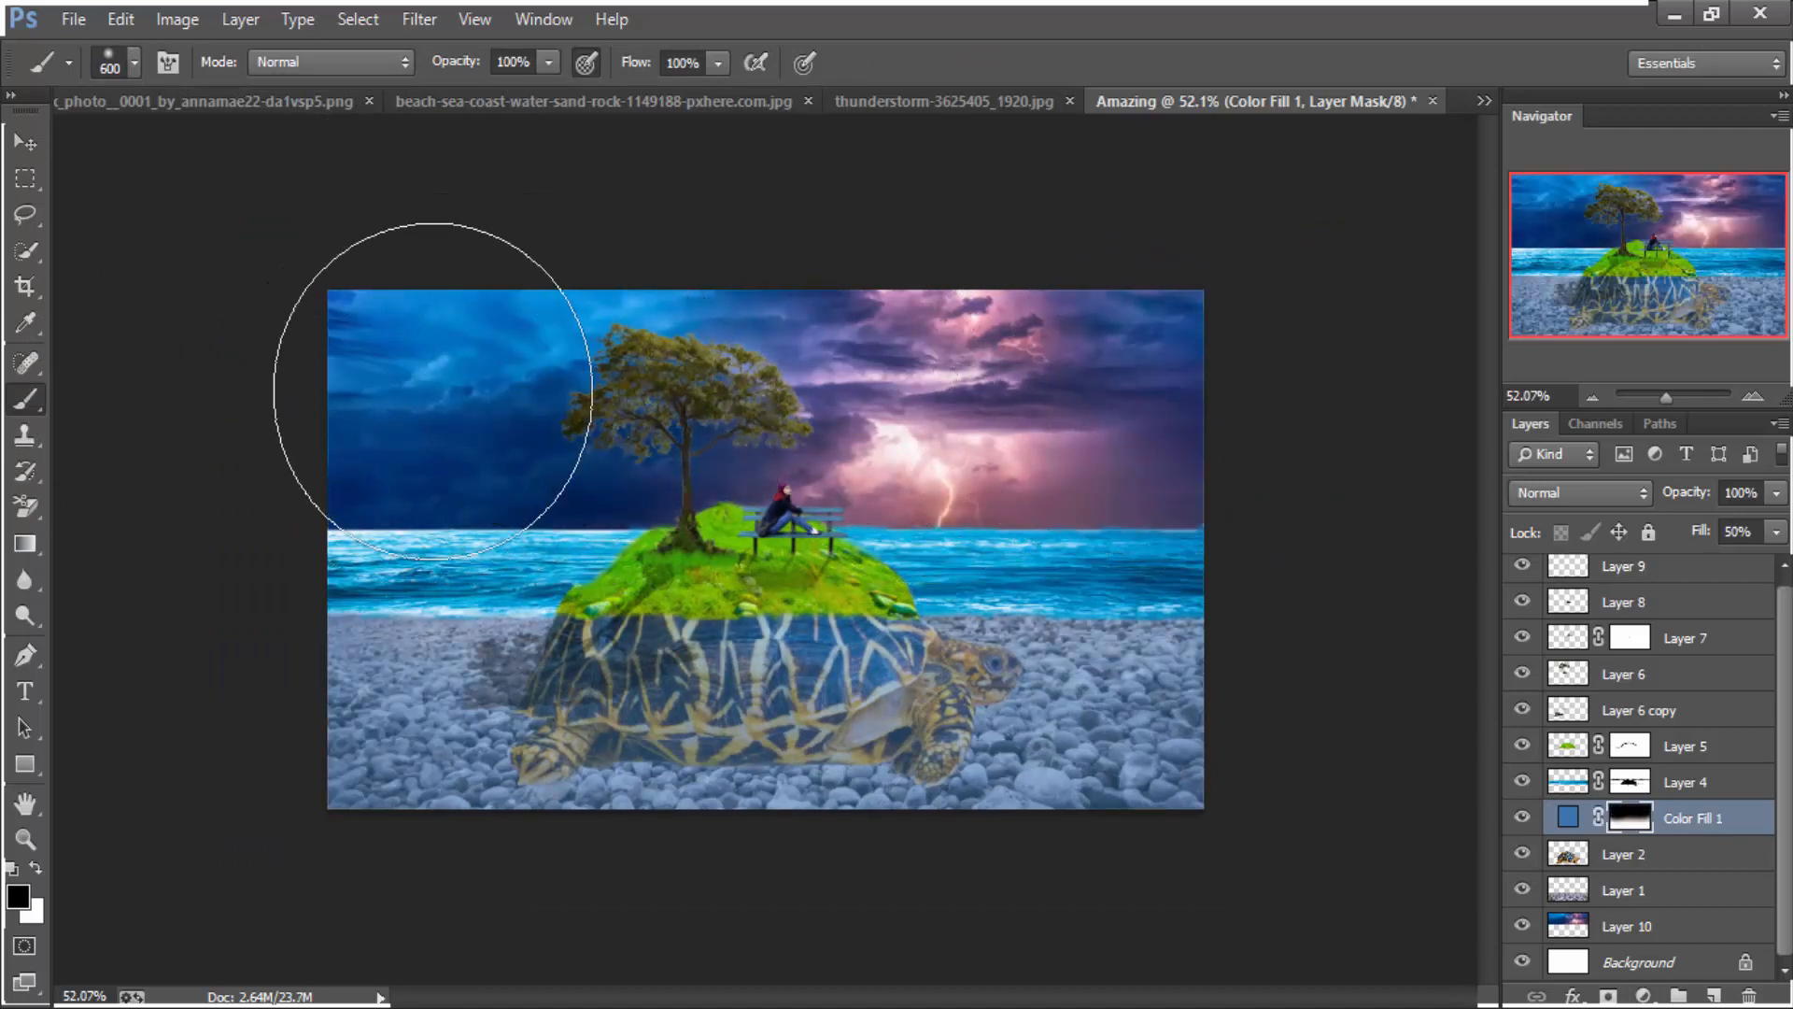
pyautogui.scroll(2, 1083, 565)
pyautogui.scroll(-1, 1083, 571)
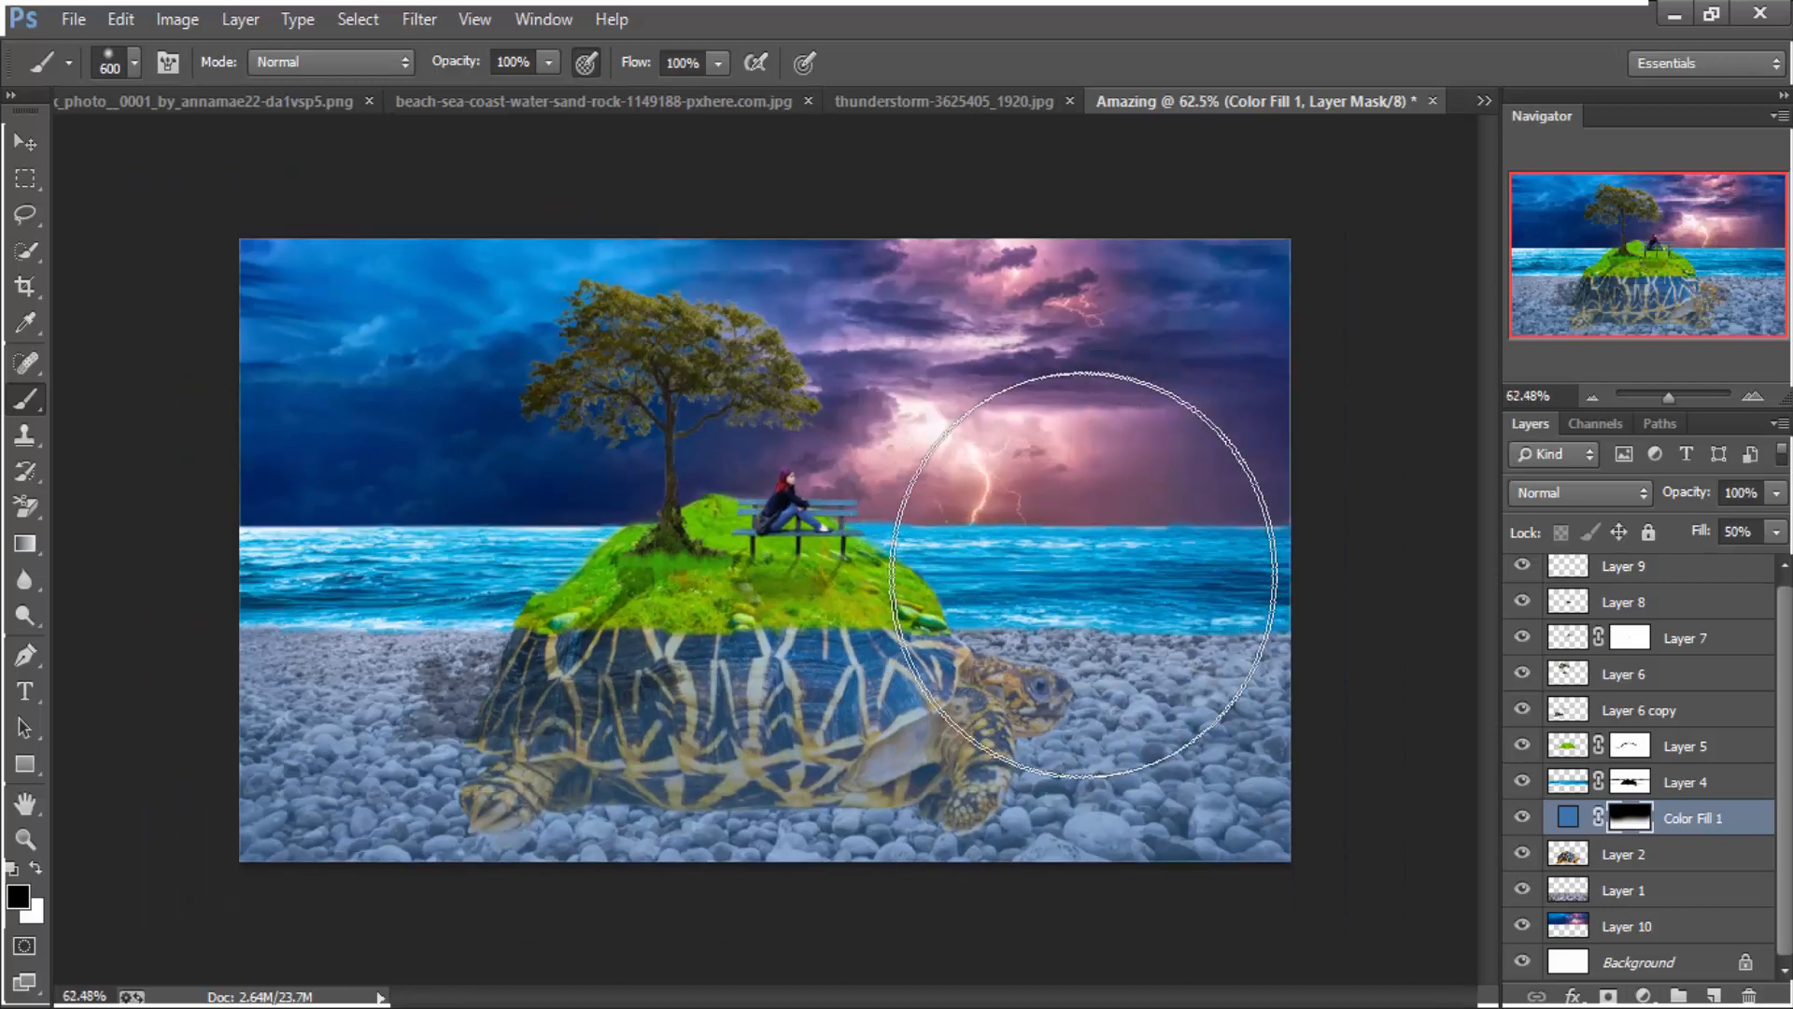
# Set the fill of the Color Fill 1 layer to 51%
pyautogui.press('v')
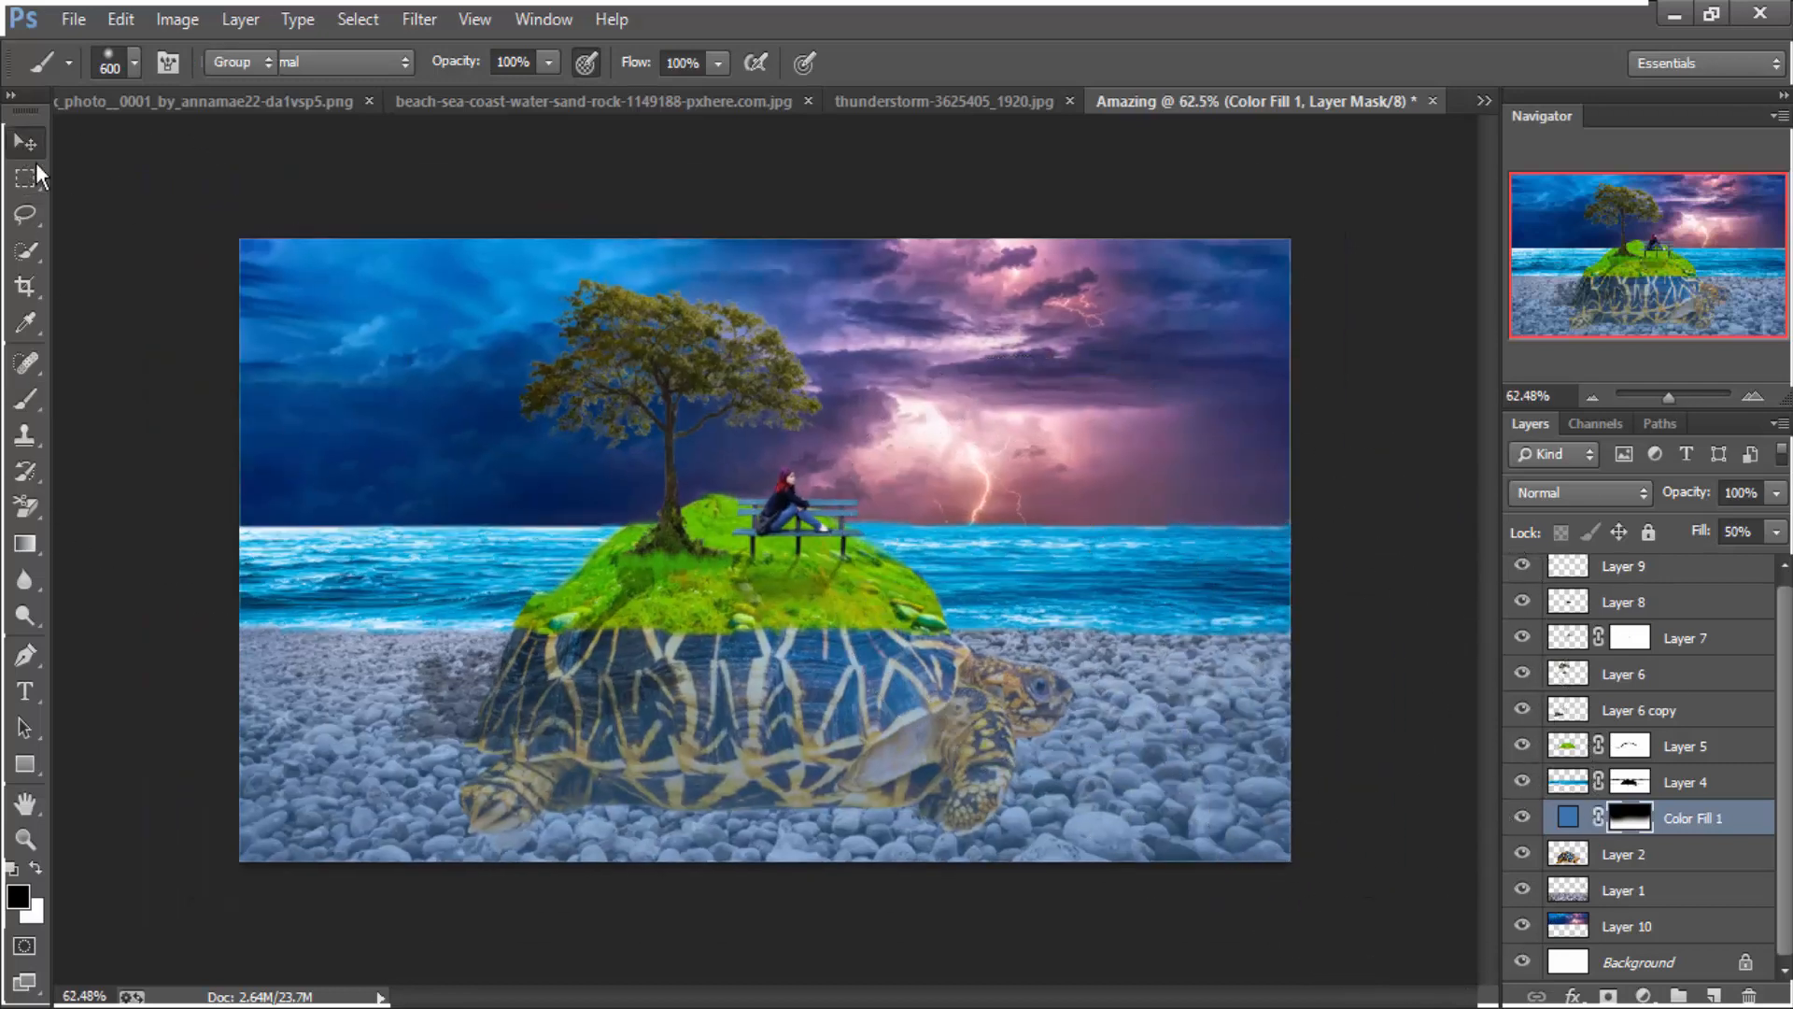
pyautogui.click(1568, 817)
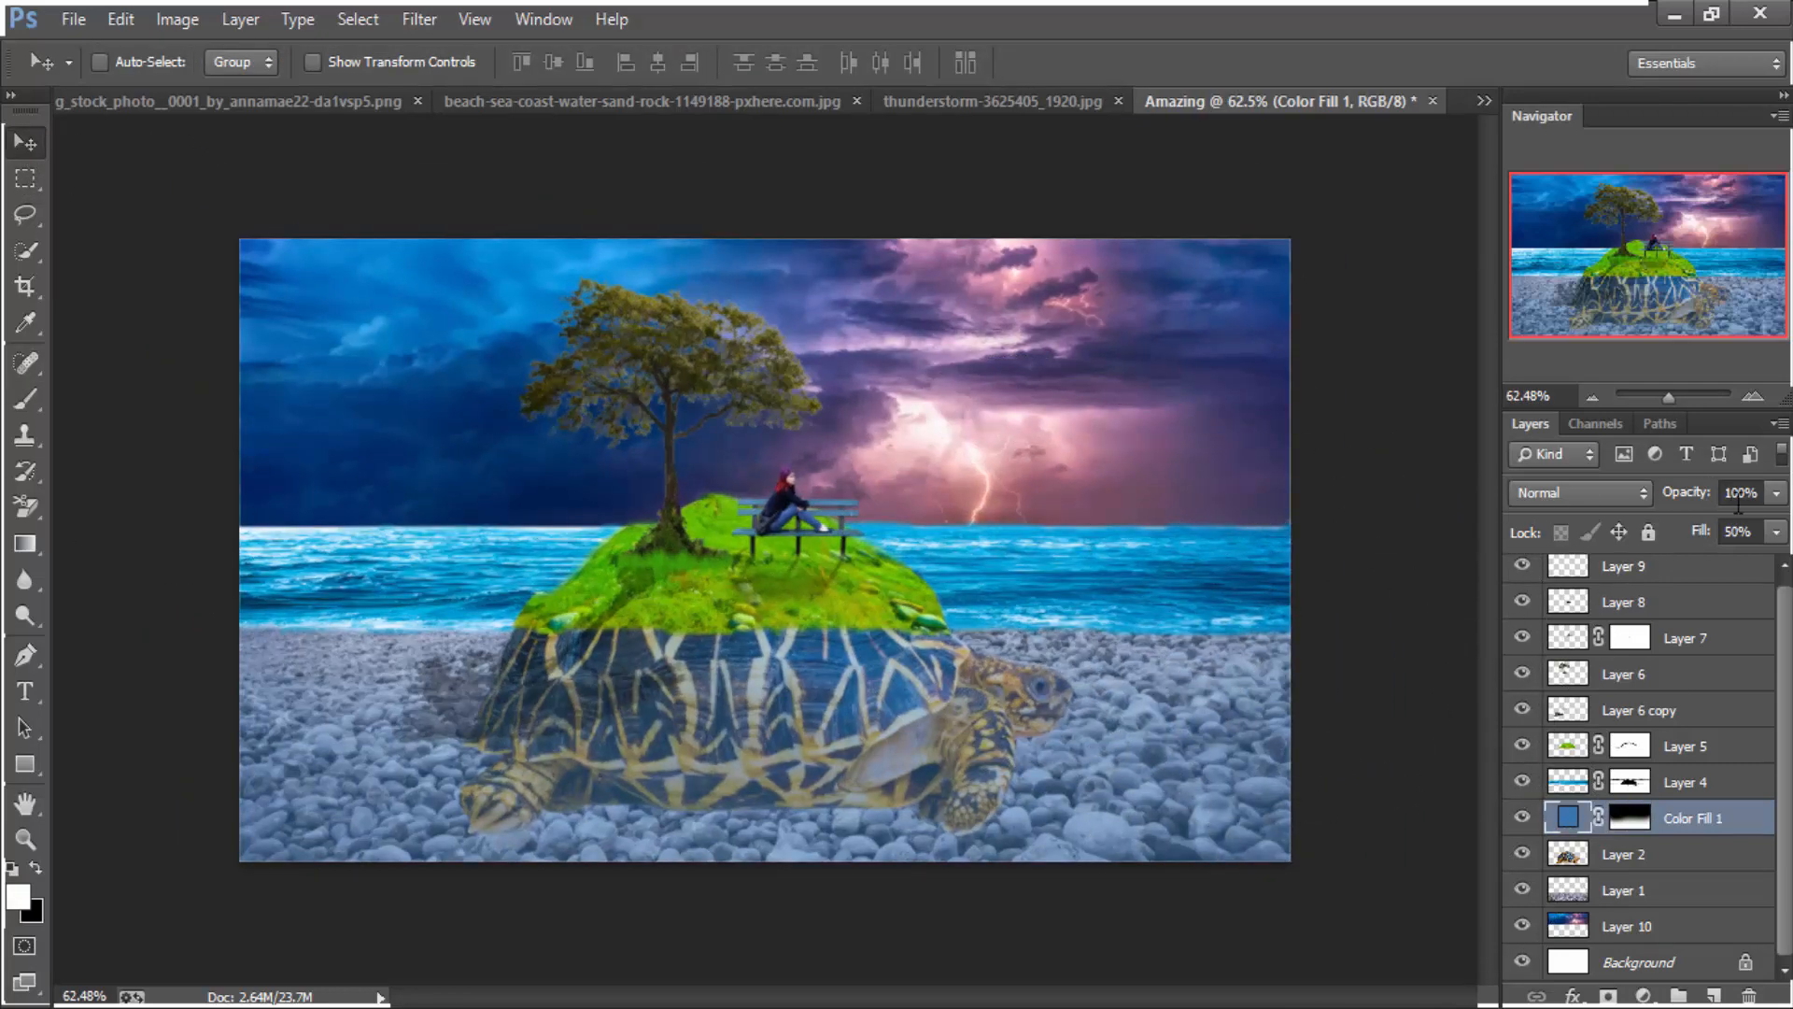
pyautogui.click(1774, 531)
pyautogui.moveTo(1683, 563); pyautogui.dragTo(1712, 562)
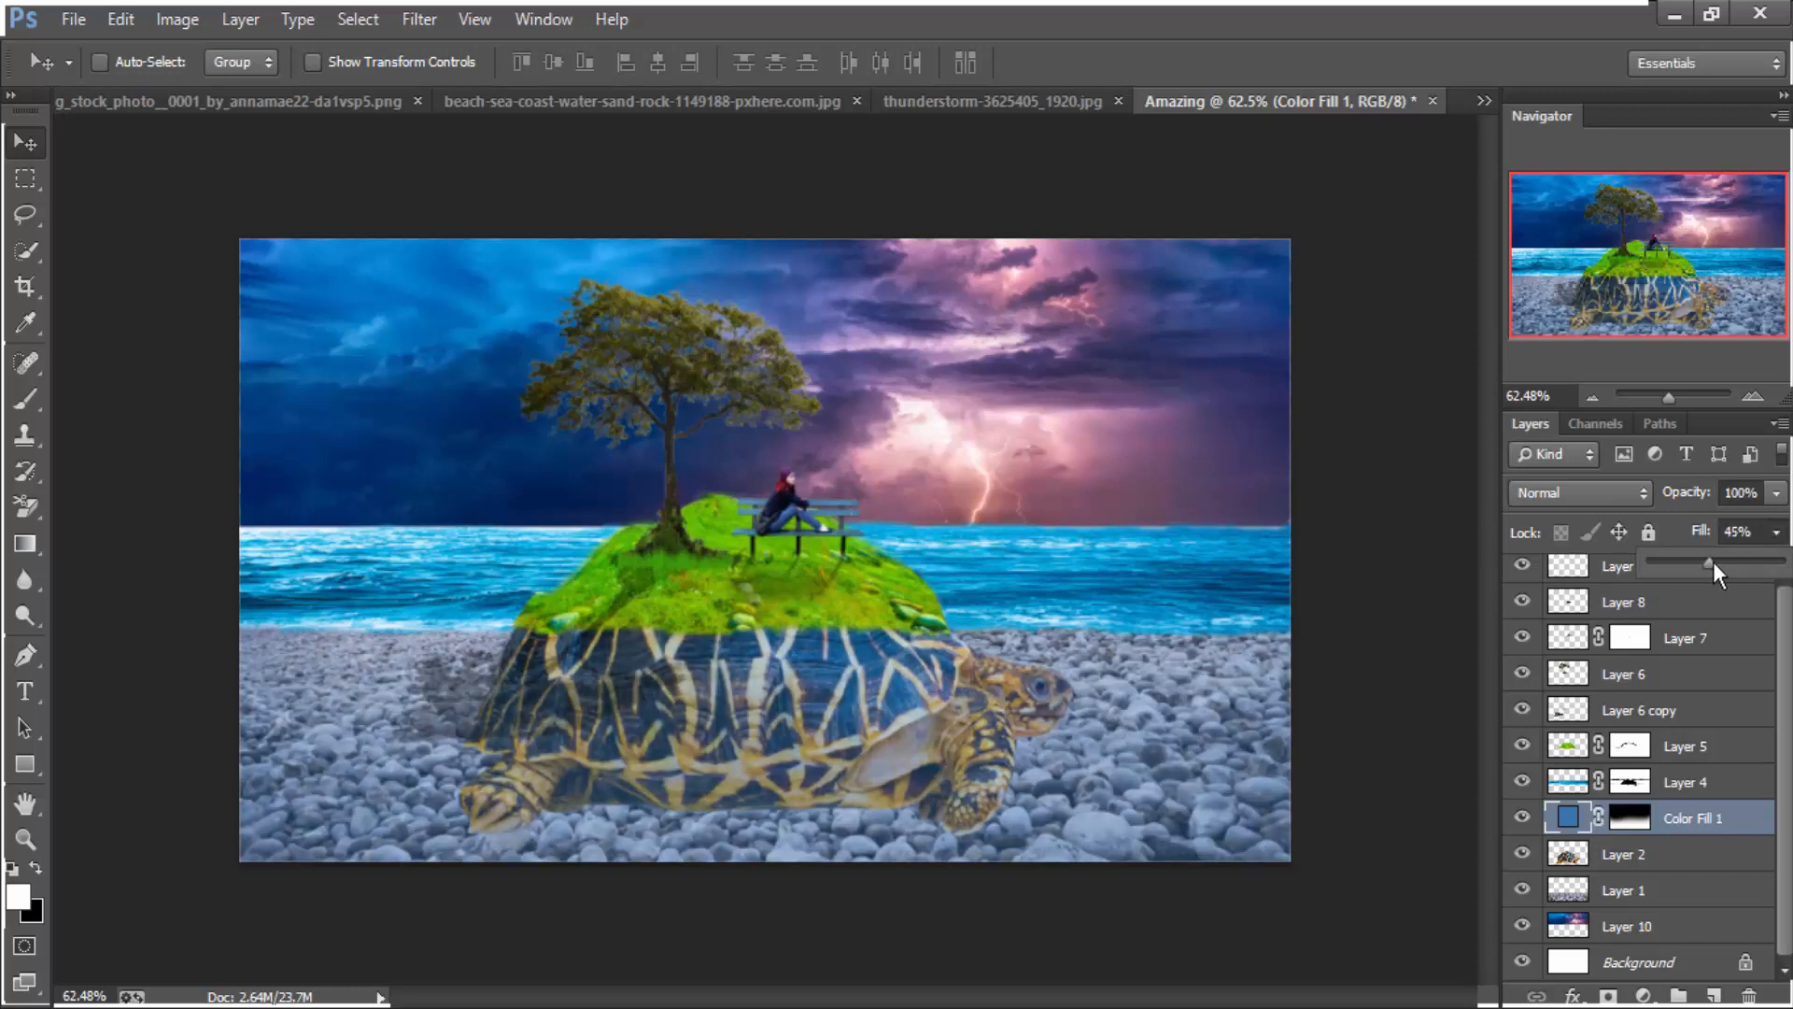
pyautogui.hotkey('ctrl', '0')
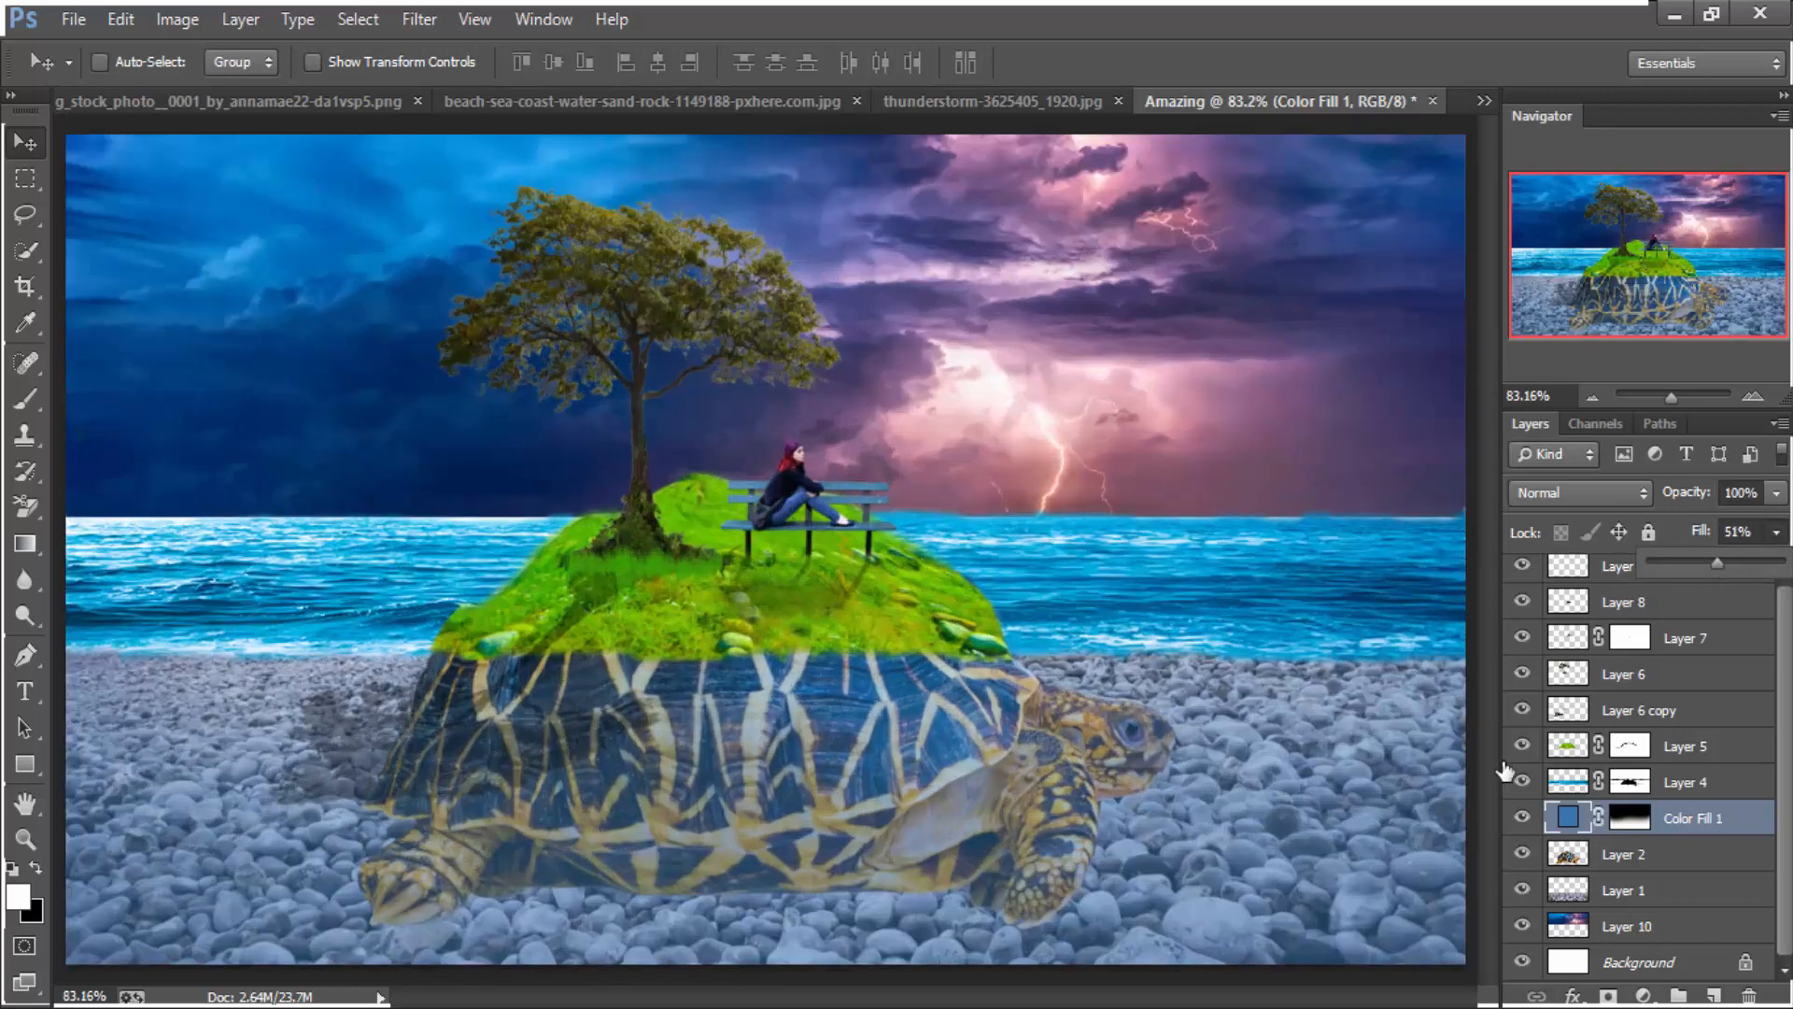
pyautogui.click(1514, 814)
# Create a new empty layer and place it directly beneath Color Fill 1, above the turtle's Layer 2
pyautogui.click(1713, 995)
pyautogui.moveTo(1600, 828); pyautogui.dragTo(1608, 860)
pyautogui.scroll(2, 406, 754)
pyautogui.moveTo(412, 755); pyautogui.dragTo(420, 665)
# Reduce the brush to 50 px with black as its colour, and move the new layer beneath the turtle's Layer 2
pyautogui.click(25, 399)
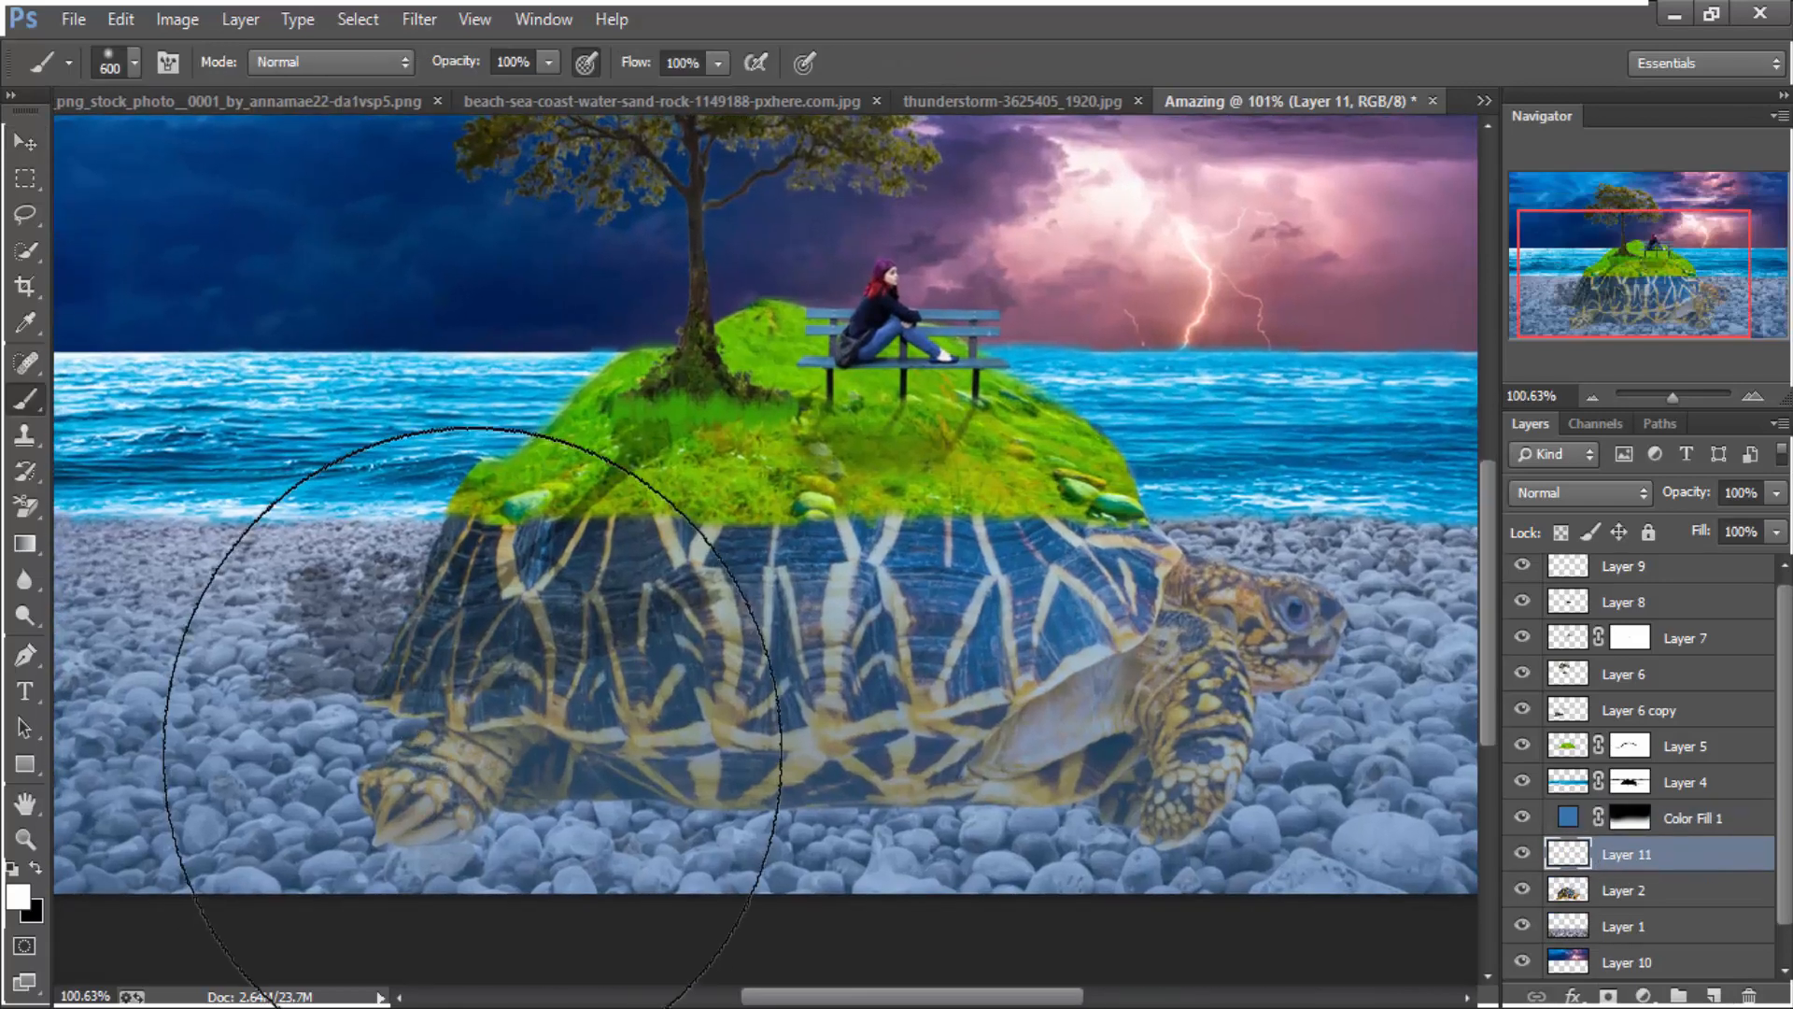
pyautogui.press('[')
pyautogui.press('[')
pyautogui.press('[')
pyautogui.press('[')
pyautogui.press('[')
pyautogui.press('[')
pyautogui.press('[')
pyautogui.press('[')
pyautogui.press('[')
pyautogui.press('[')
pyautogui.press('[')
pyautogui.press('[')
pyautogui.press('[')
pyautogui.press('[')
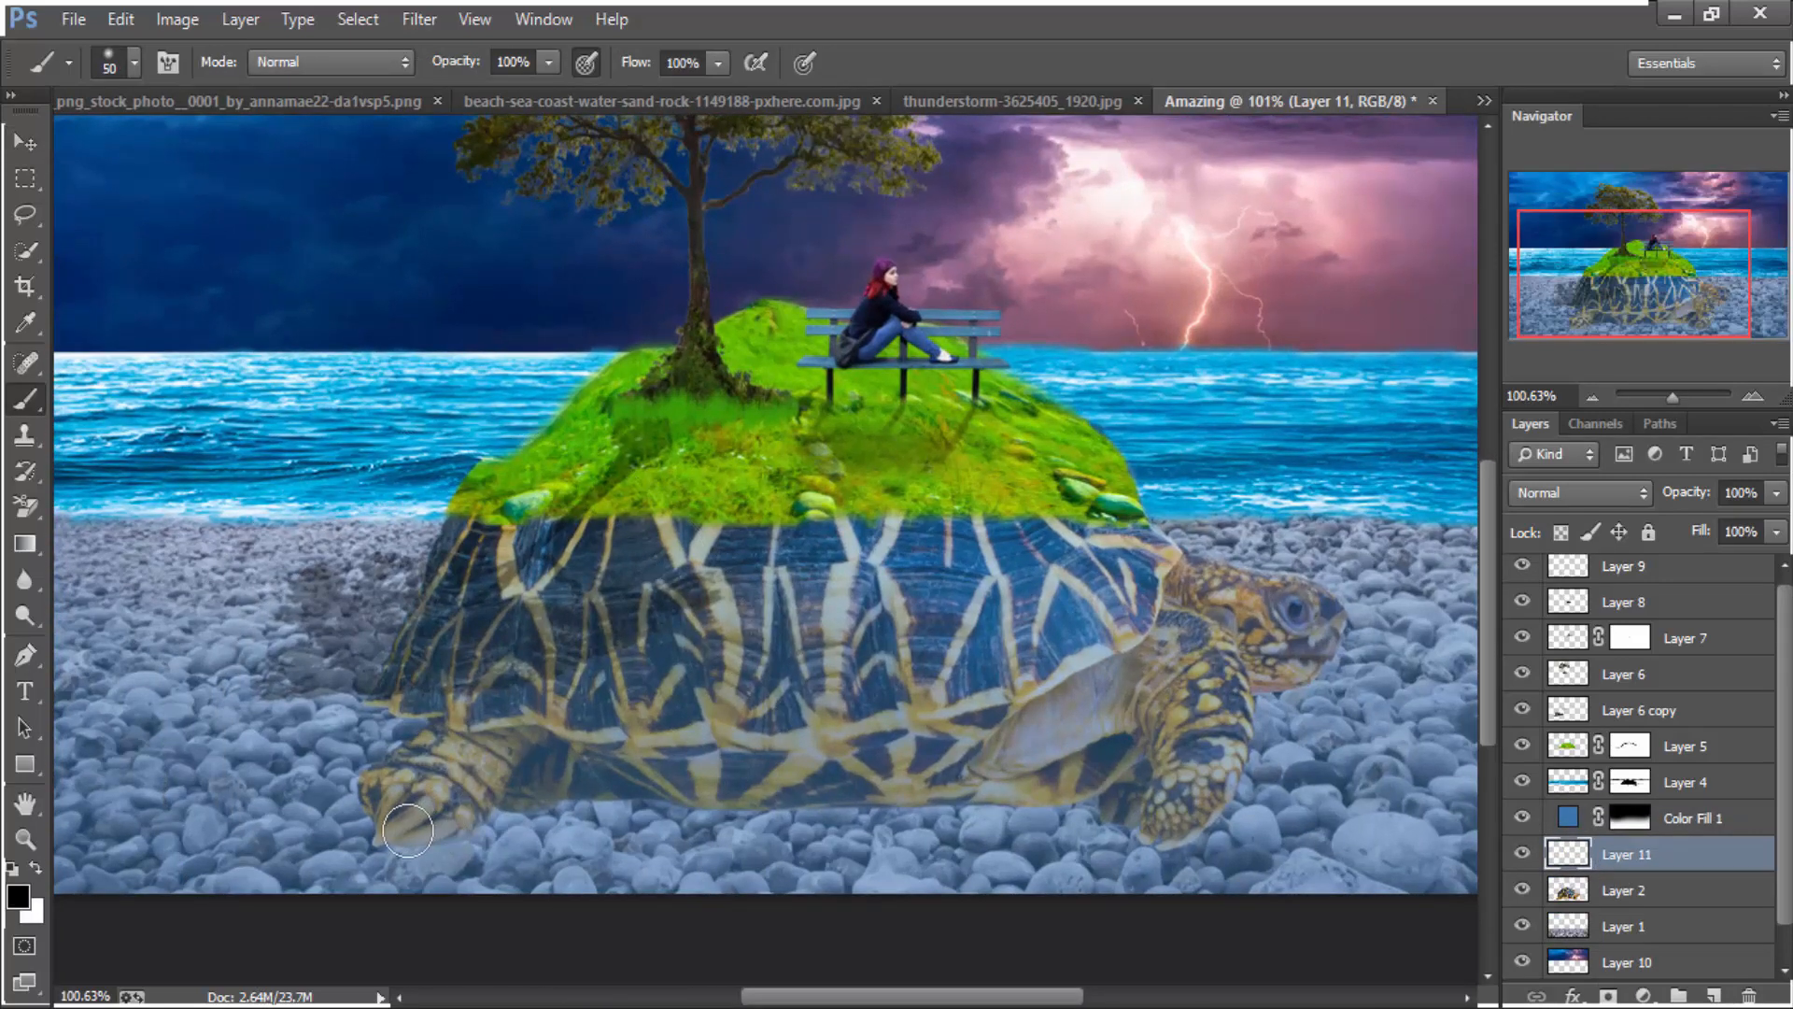
pyautogui.hotkey('ctrl', '[')
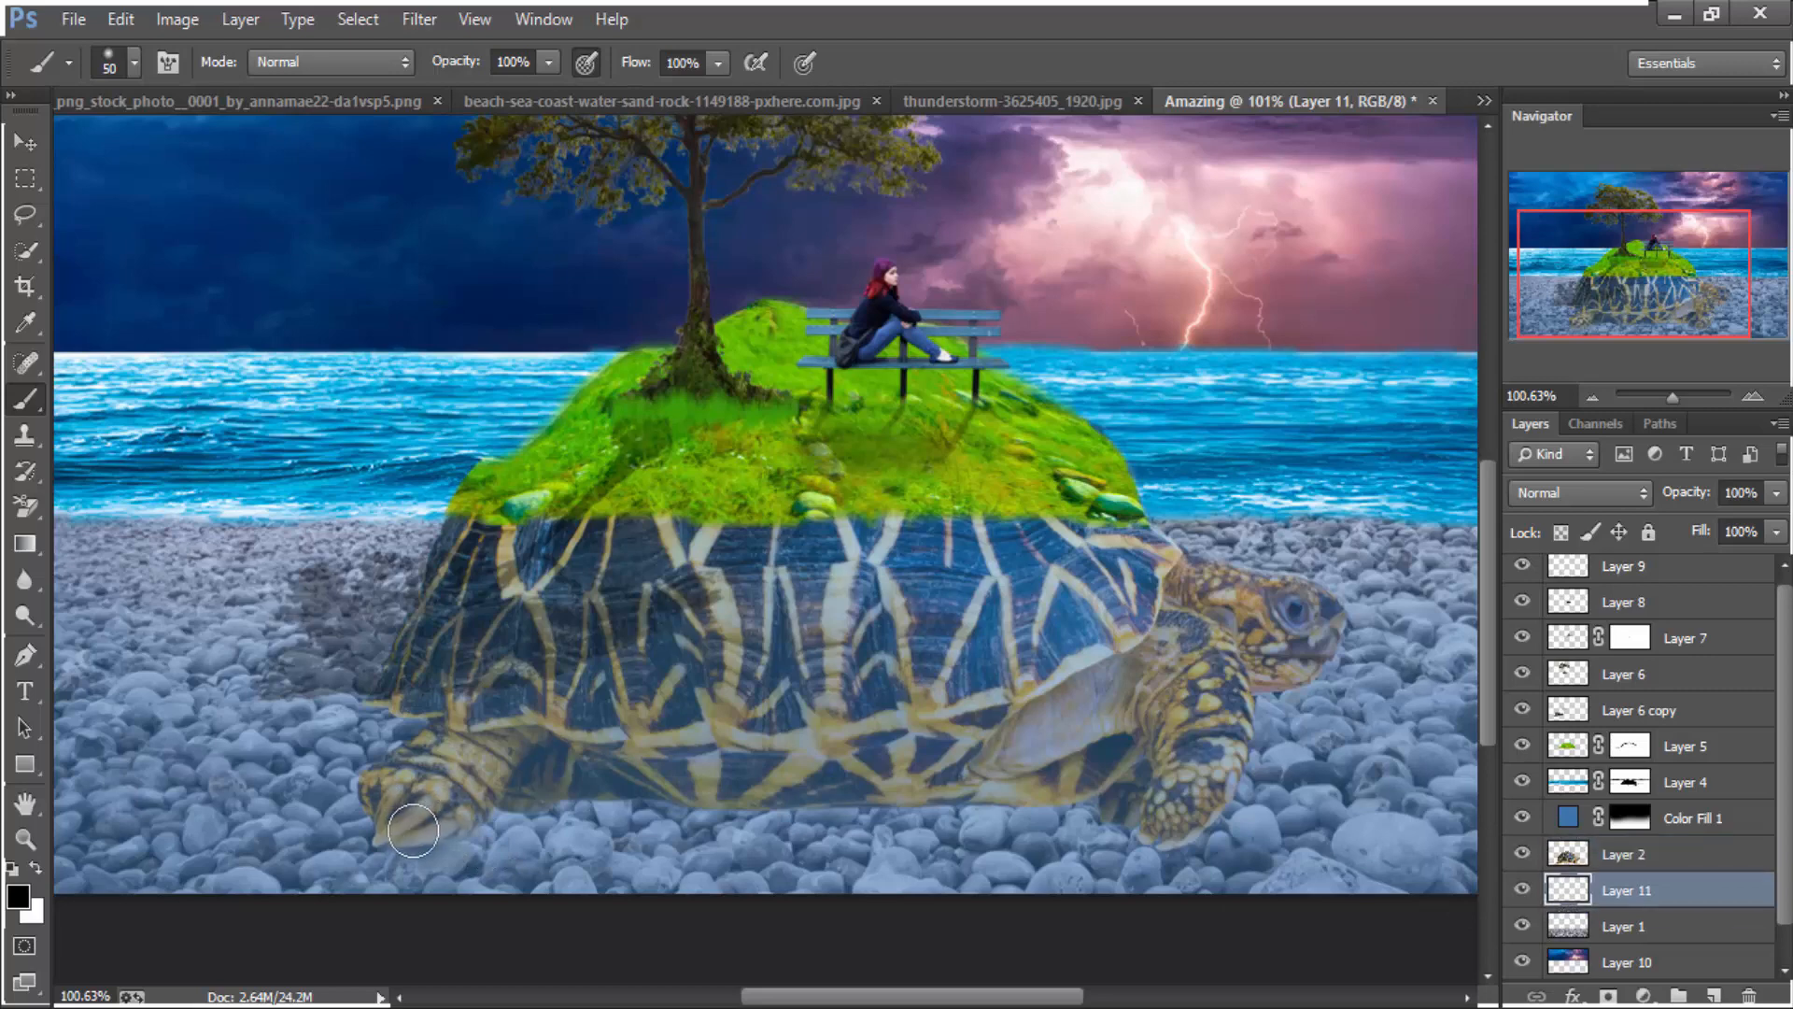
# Paint a soft black shadow on Layer 11 beneath the turtle, from the hind foot along the belly to the front foot
pyautogui.moveTo(413, 829)
pyautogui.mouseDown()
pyautogui.moveTo(550, 808)
pyautogui.moveTo(831, 791)
pyautogui.moveTo(537, 771)
pyautogui.moveTo(871, 787)
pyautogui.mouseUp()
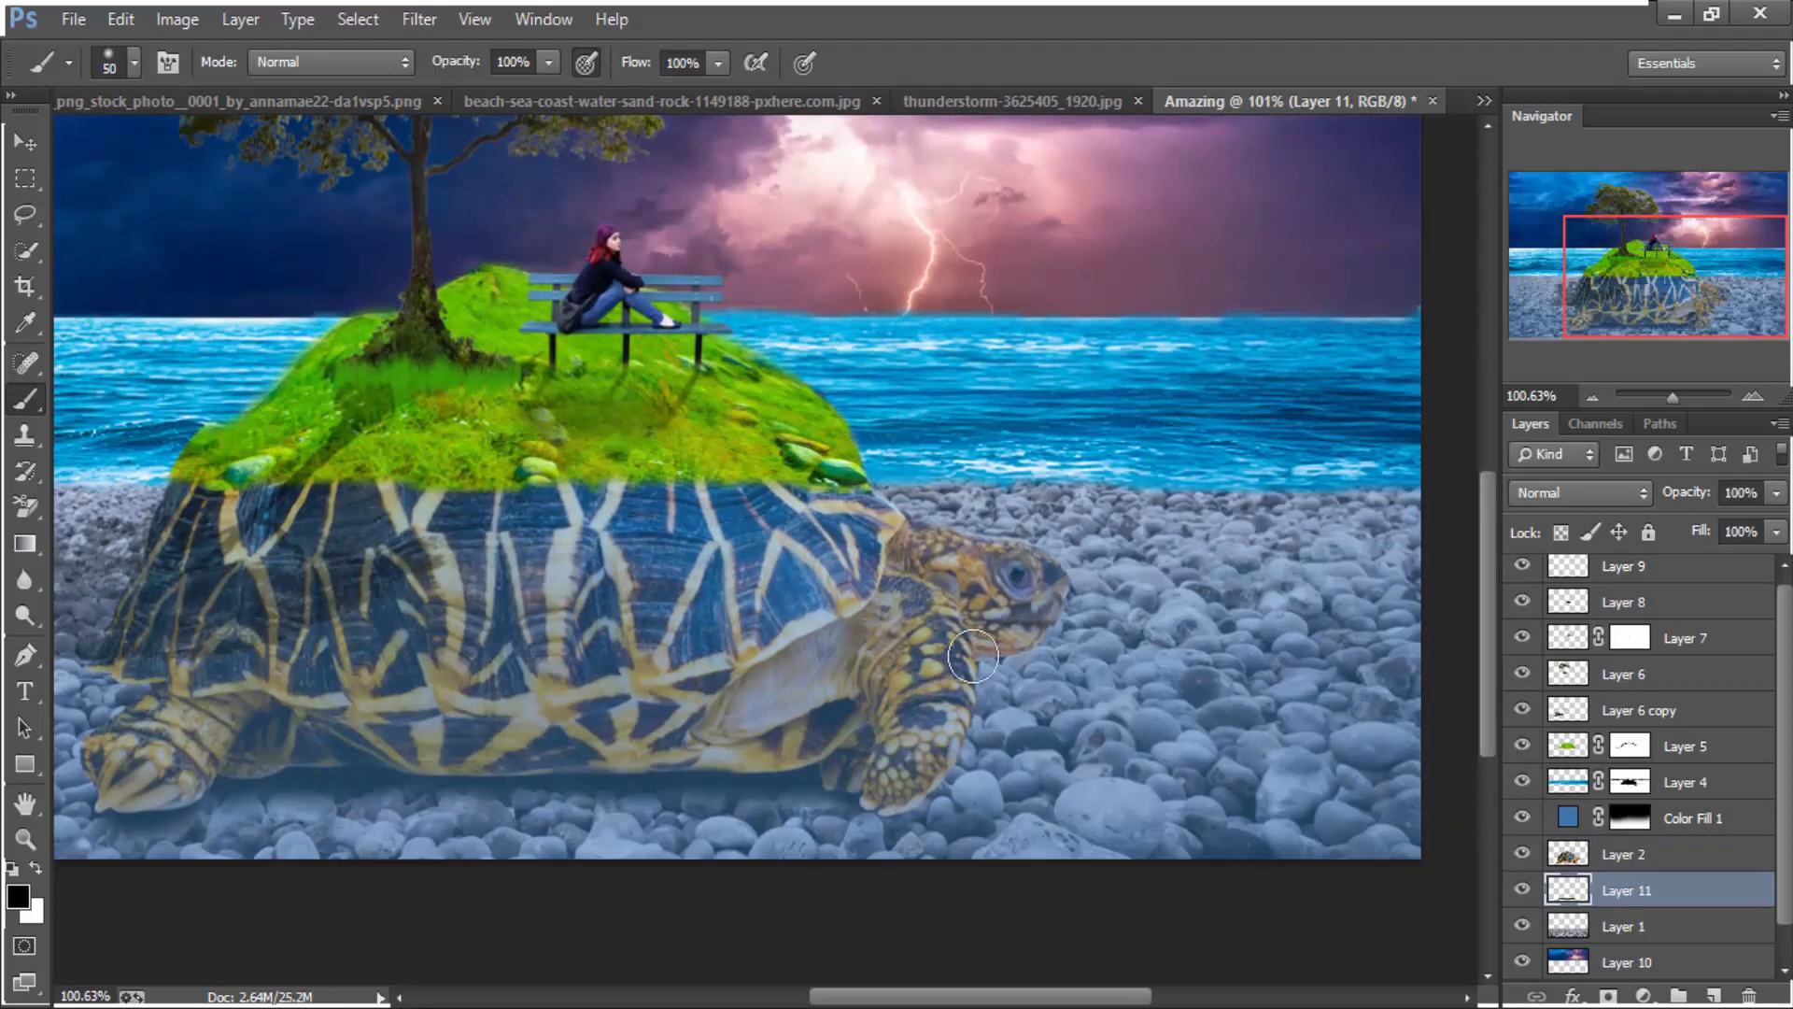
pyautogui.moveTo(973, 656); pyautogui.dragTo(892, 807)
pyautogui.moveTo(603, 760); pyautogui.dragTo(880, 742)
pyautogui.moveTo(434, 681)
pyautogui.mouseDown()
pyautogui.moveTo(372, 749)
pyautogui.moveTo(414, 783)
pyautogui.mouseUp()
pyautogui.scroll(-4, 425, 755)
pyautogui.scroll(3, 1095, 784)
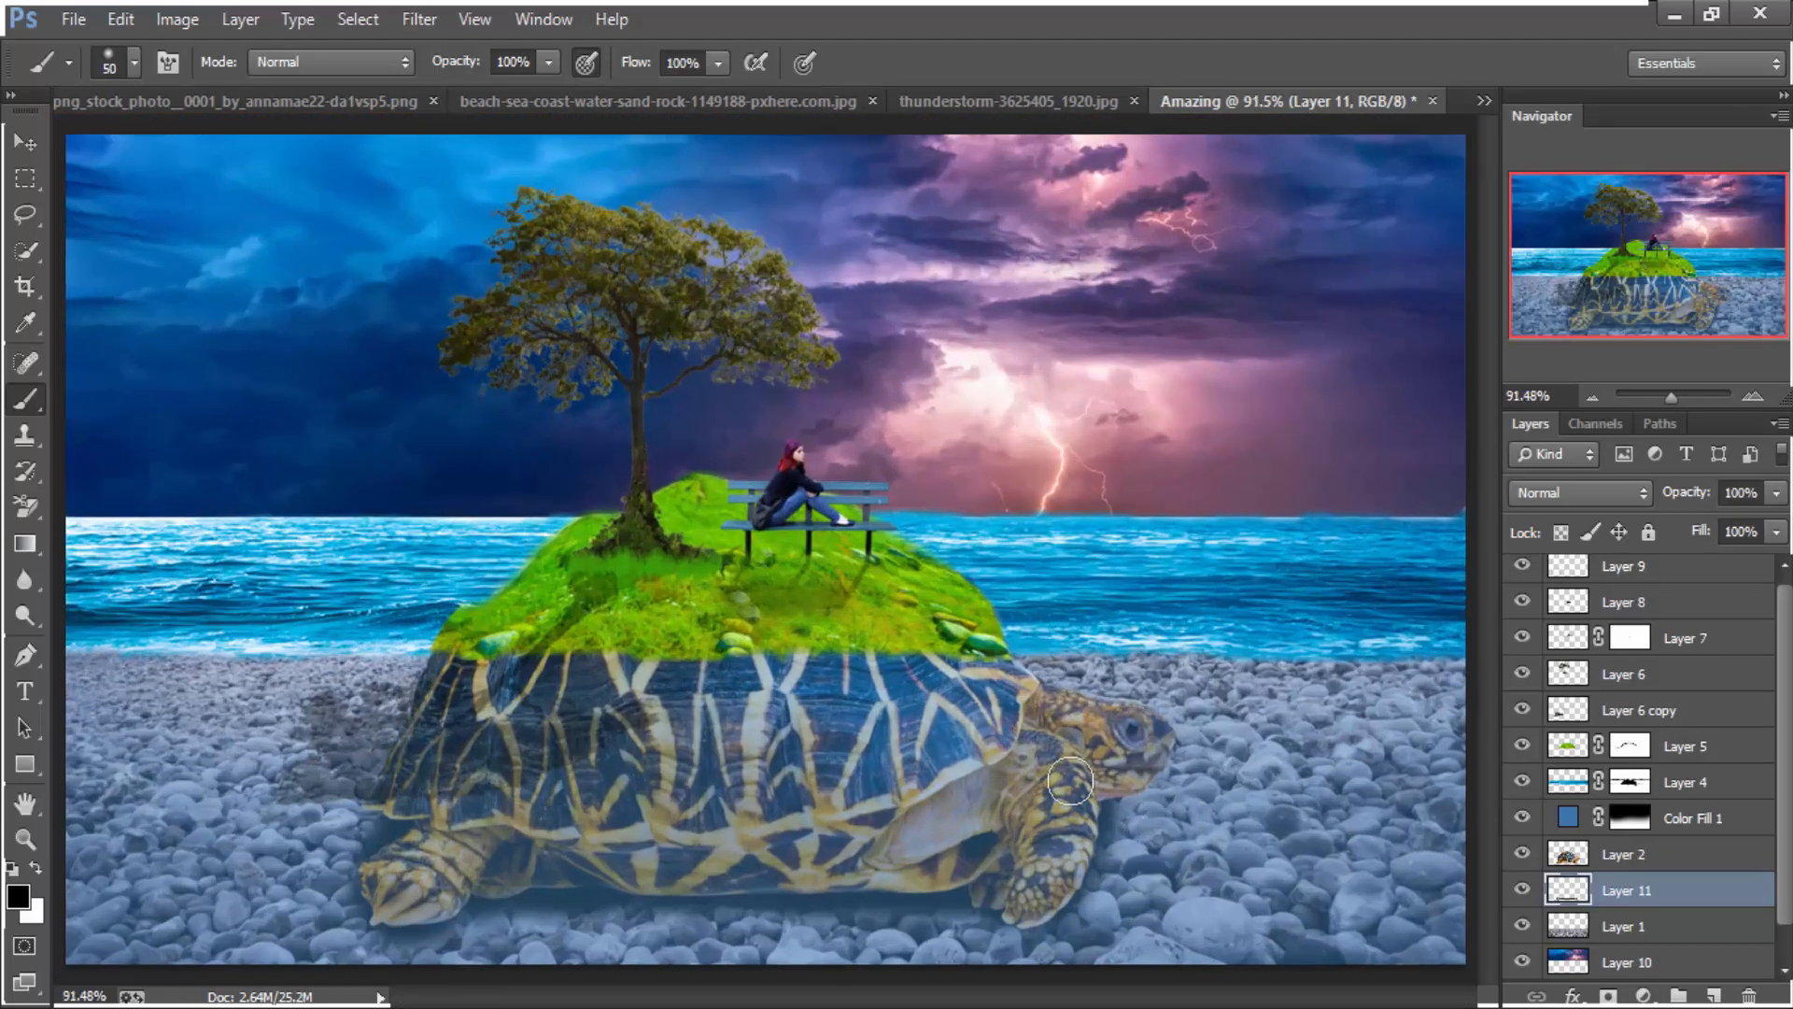
# Extend the shadow on Layer 11 over the pebbles beneath the turtle's head and beside its front leg
pyautogui.scroll(1, 1070, 780)
pyautogui.moveTo(1135, 786)
pyautogui.mouseDown()
pyautogui.moveTo(1147, 805)
pyautogui.moveTo(1085, 877)
pyautogui.mouseUp()
pyautogui.scroll(-6, 713, 701)
pyautogui.scroll(4, 624, 643)
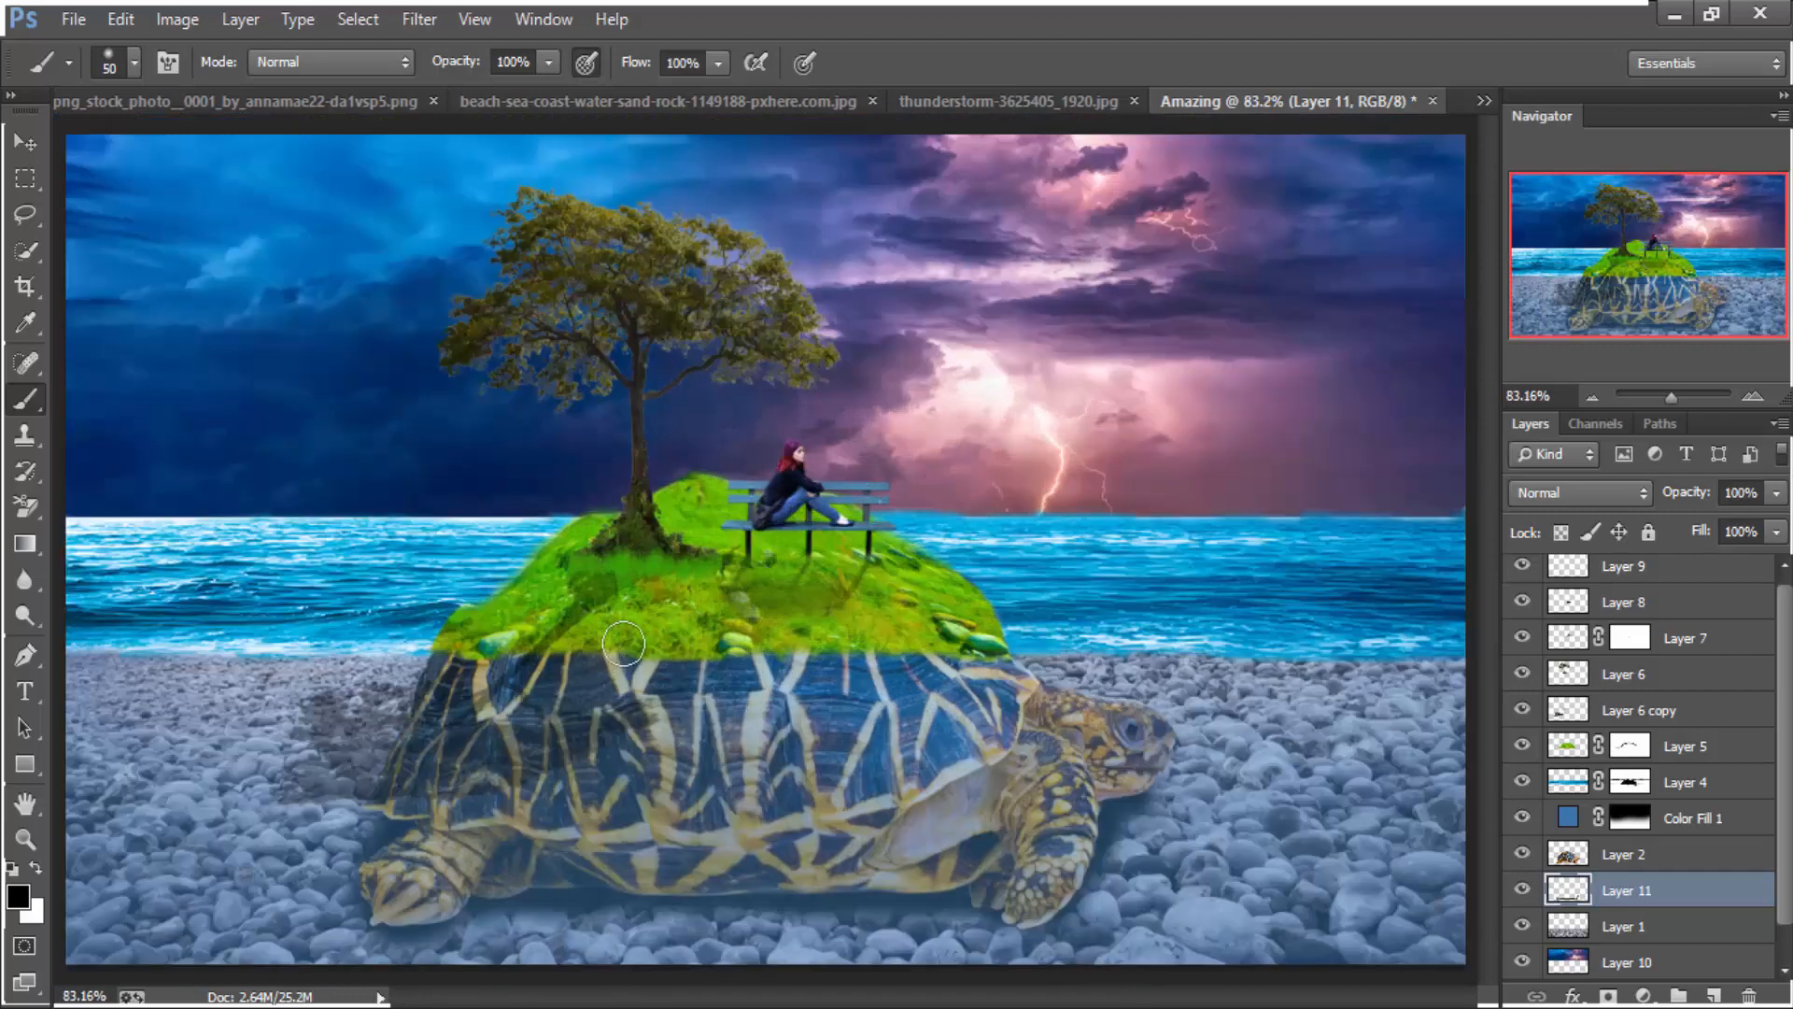
pyautogui.scroll(1, 623, 642)
pyautogui.scroll(-4, 673, 597)
pyautogui.scroll(5, 411, 639)
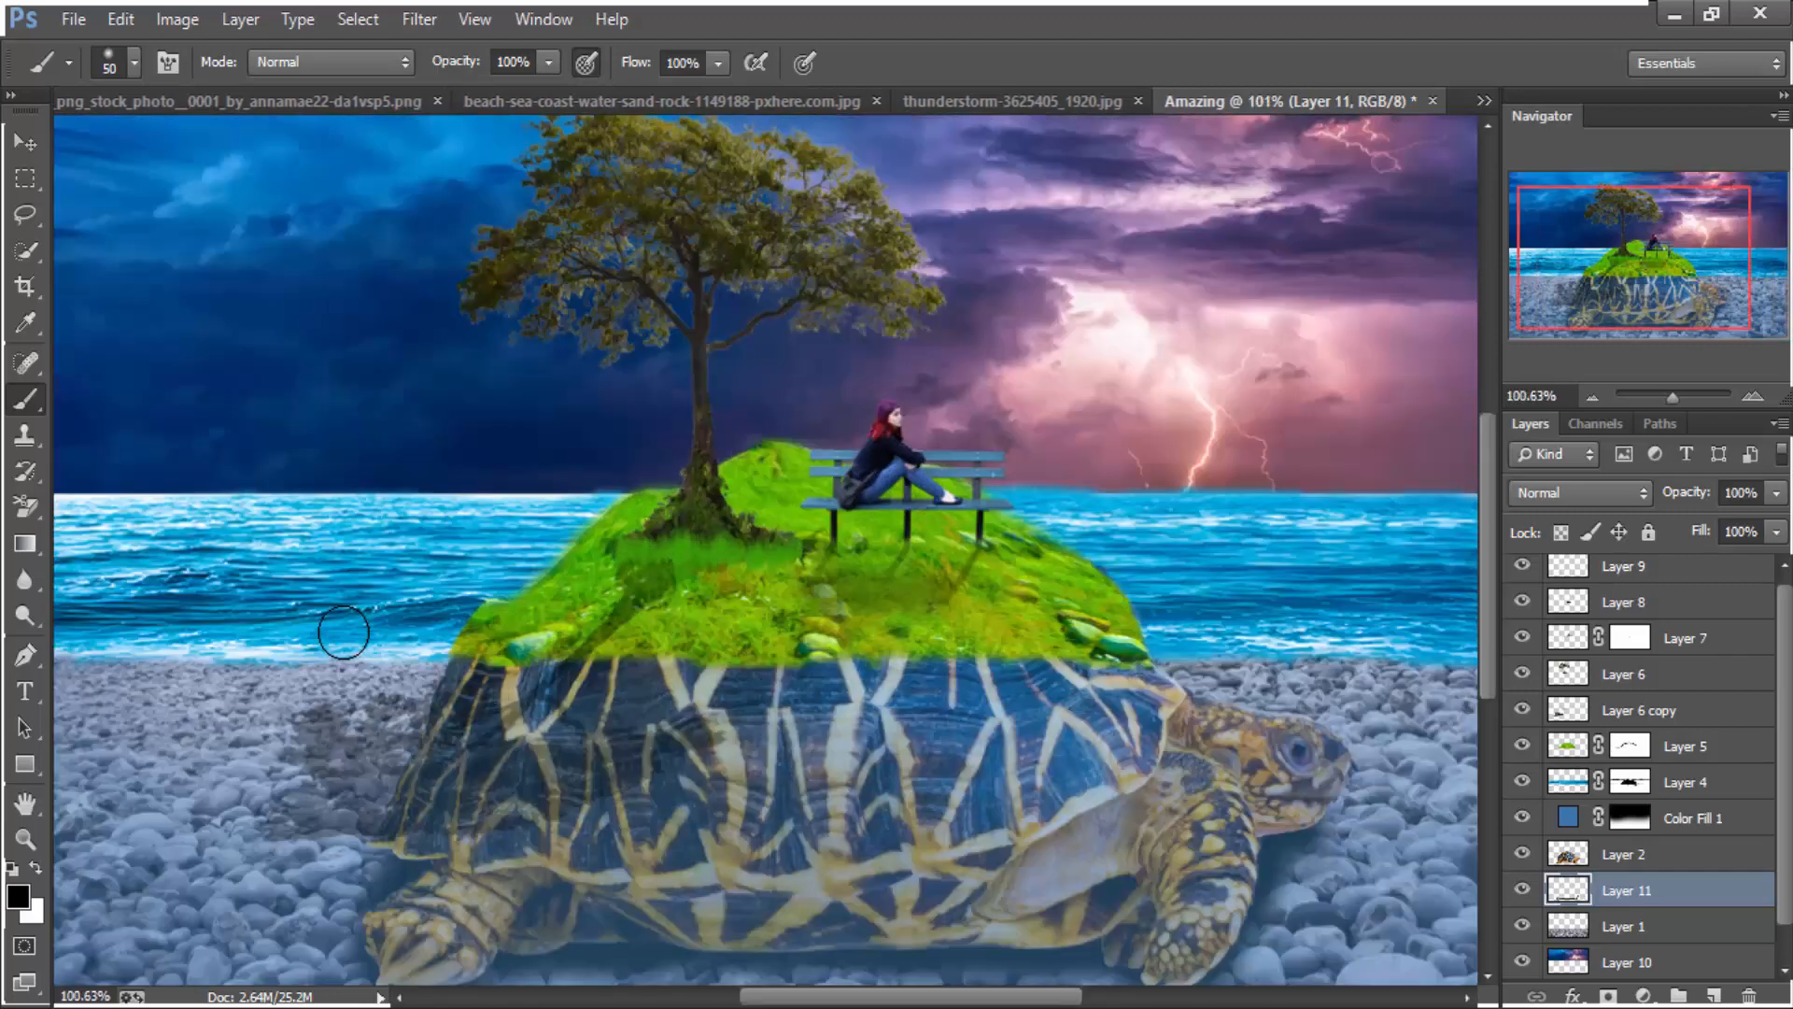
pyautogui.scroll(-5, 343, 632)
pyautogui.scroll(1, 696, 617)
# Start the Camera Raw filter on the sky's Layer 10 and set Vibrance to +74
pyautogui.click(1570, 960)
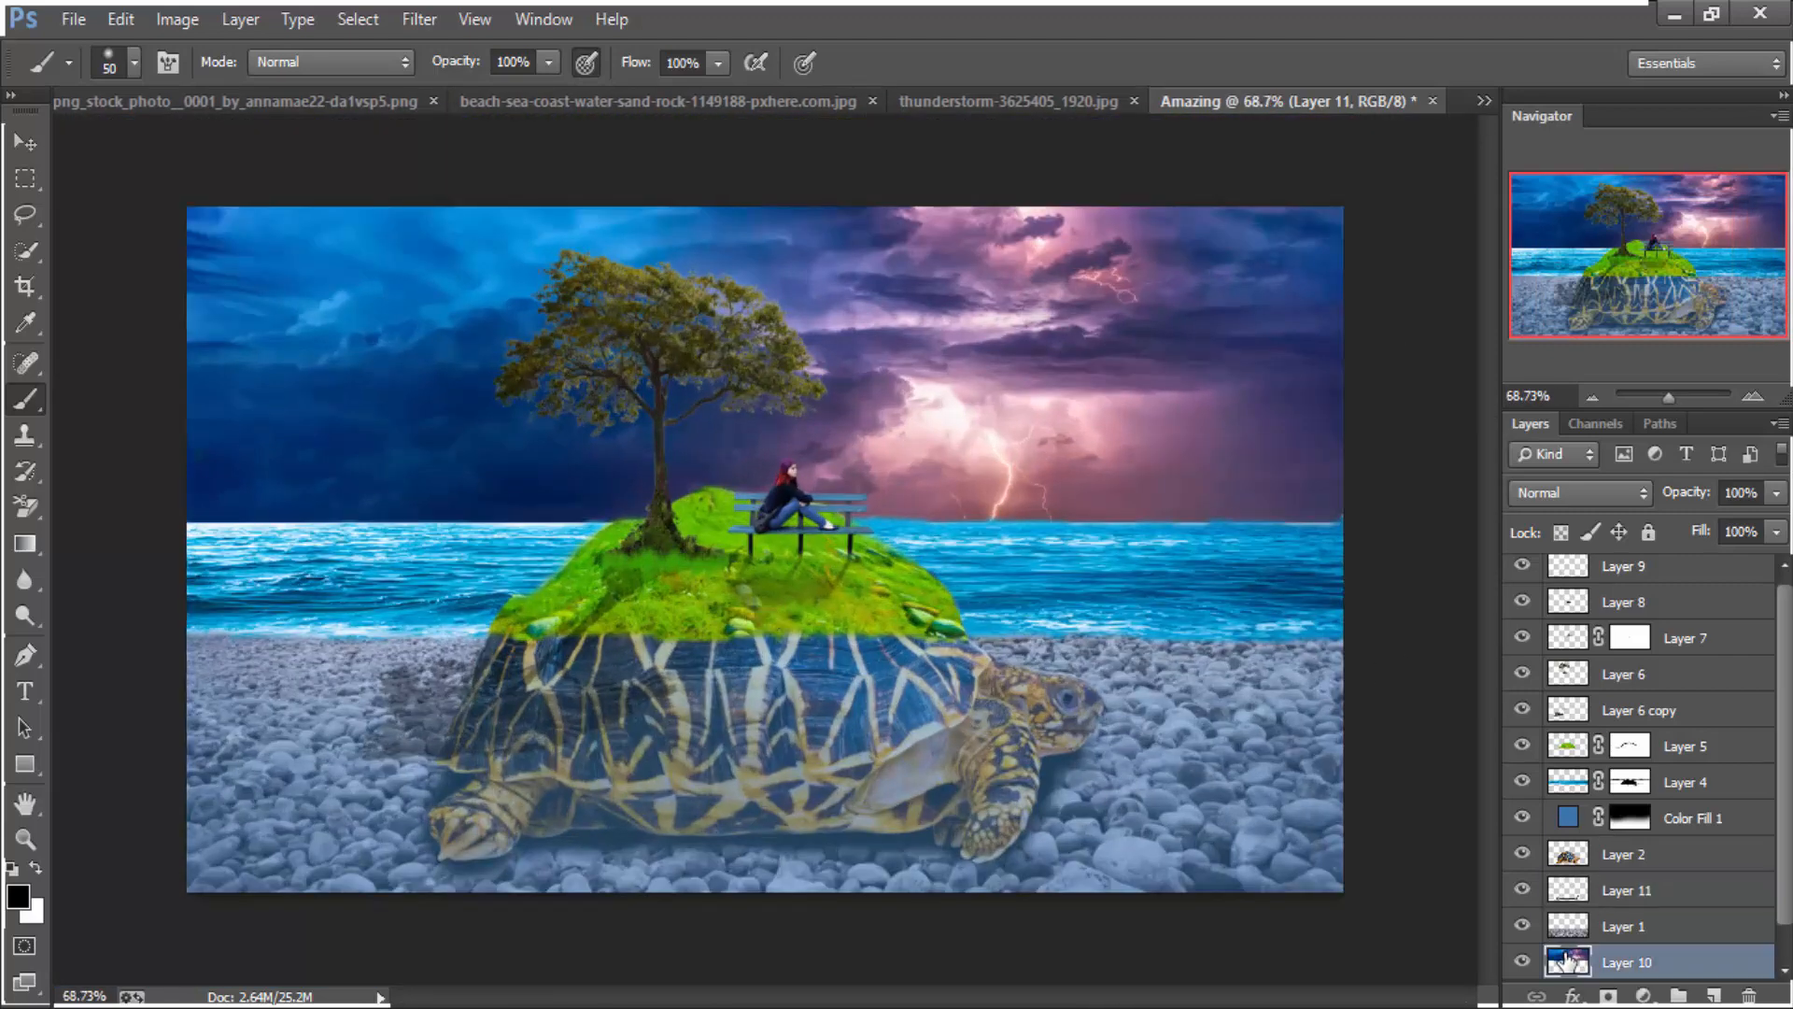
pyautogui.click(420, 19)
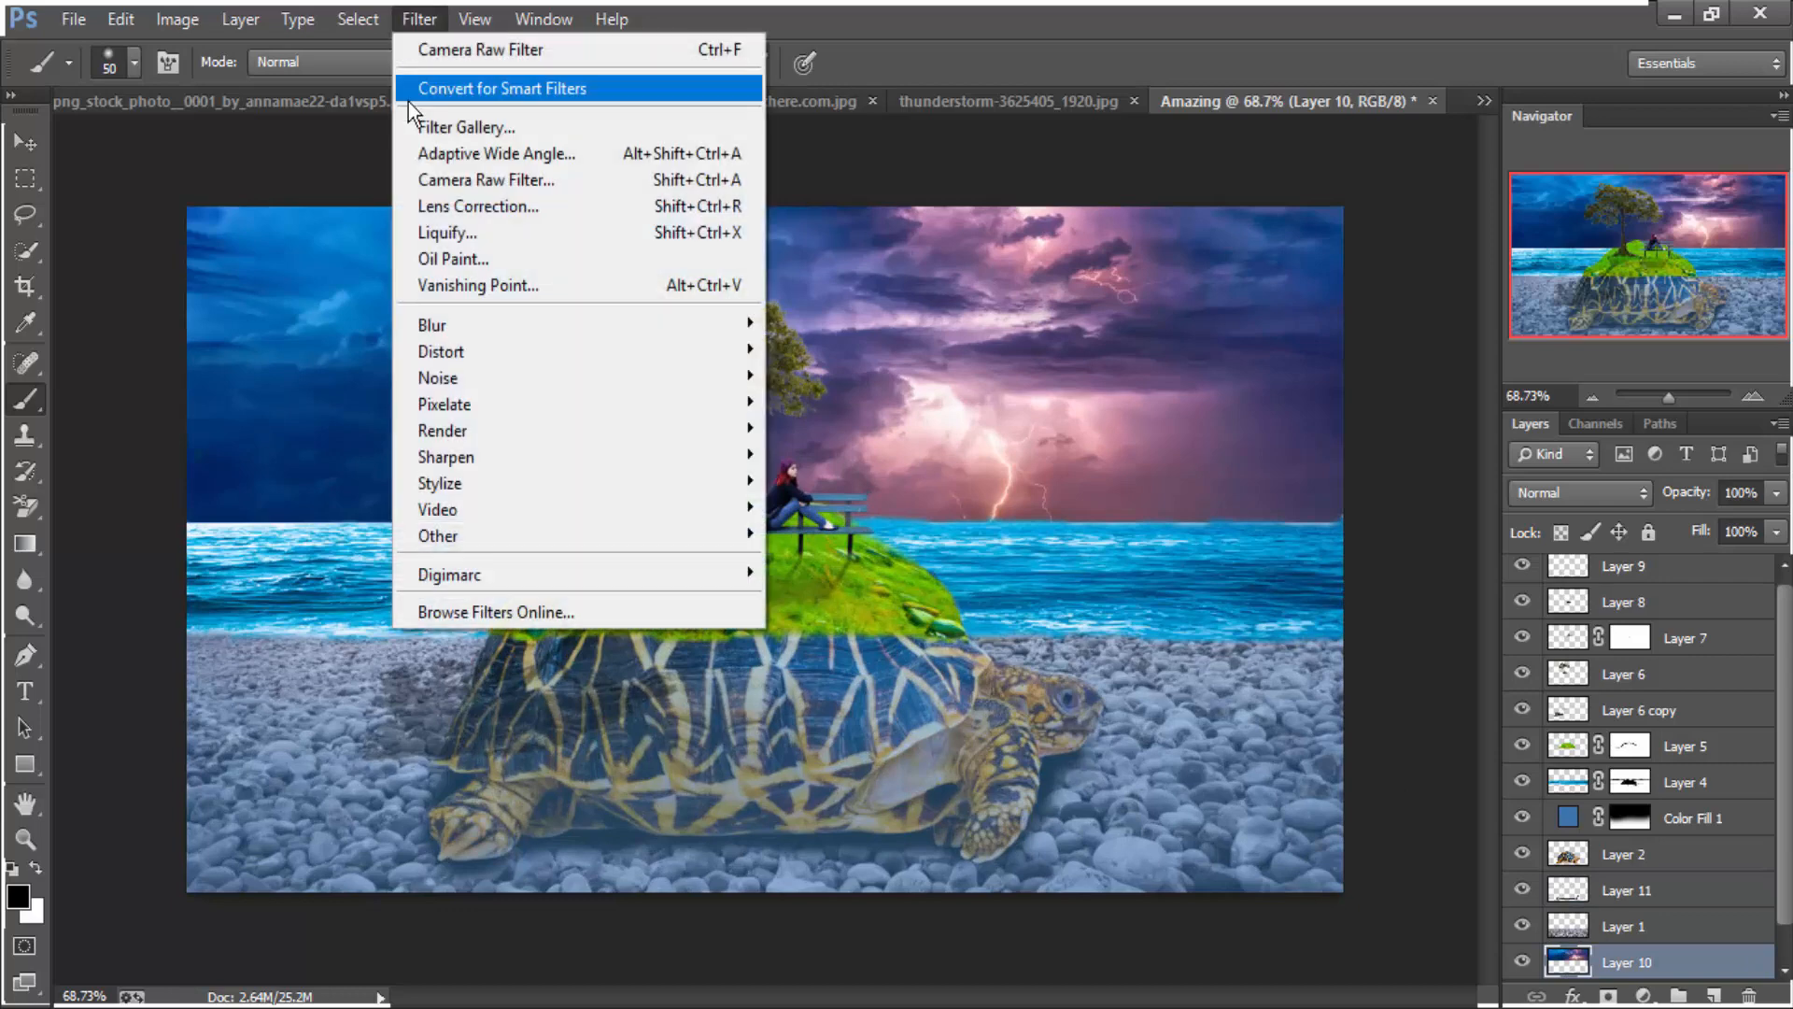
pyautogui.click(447, 177)
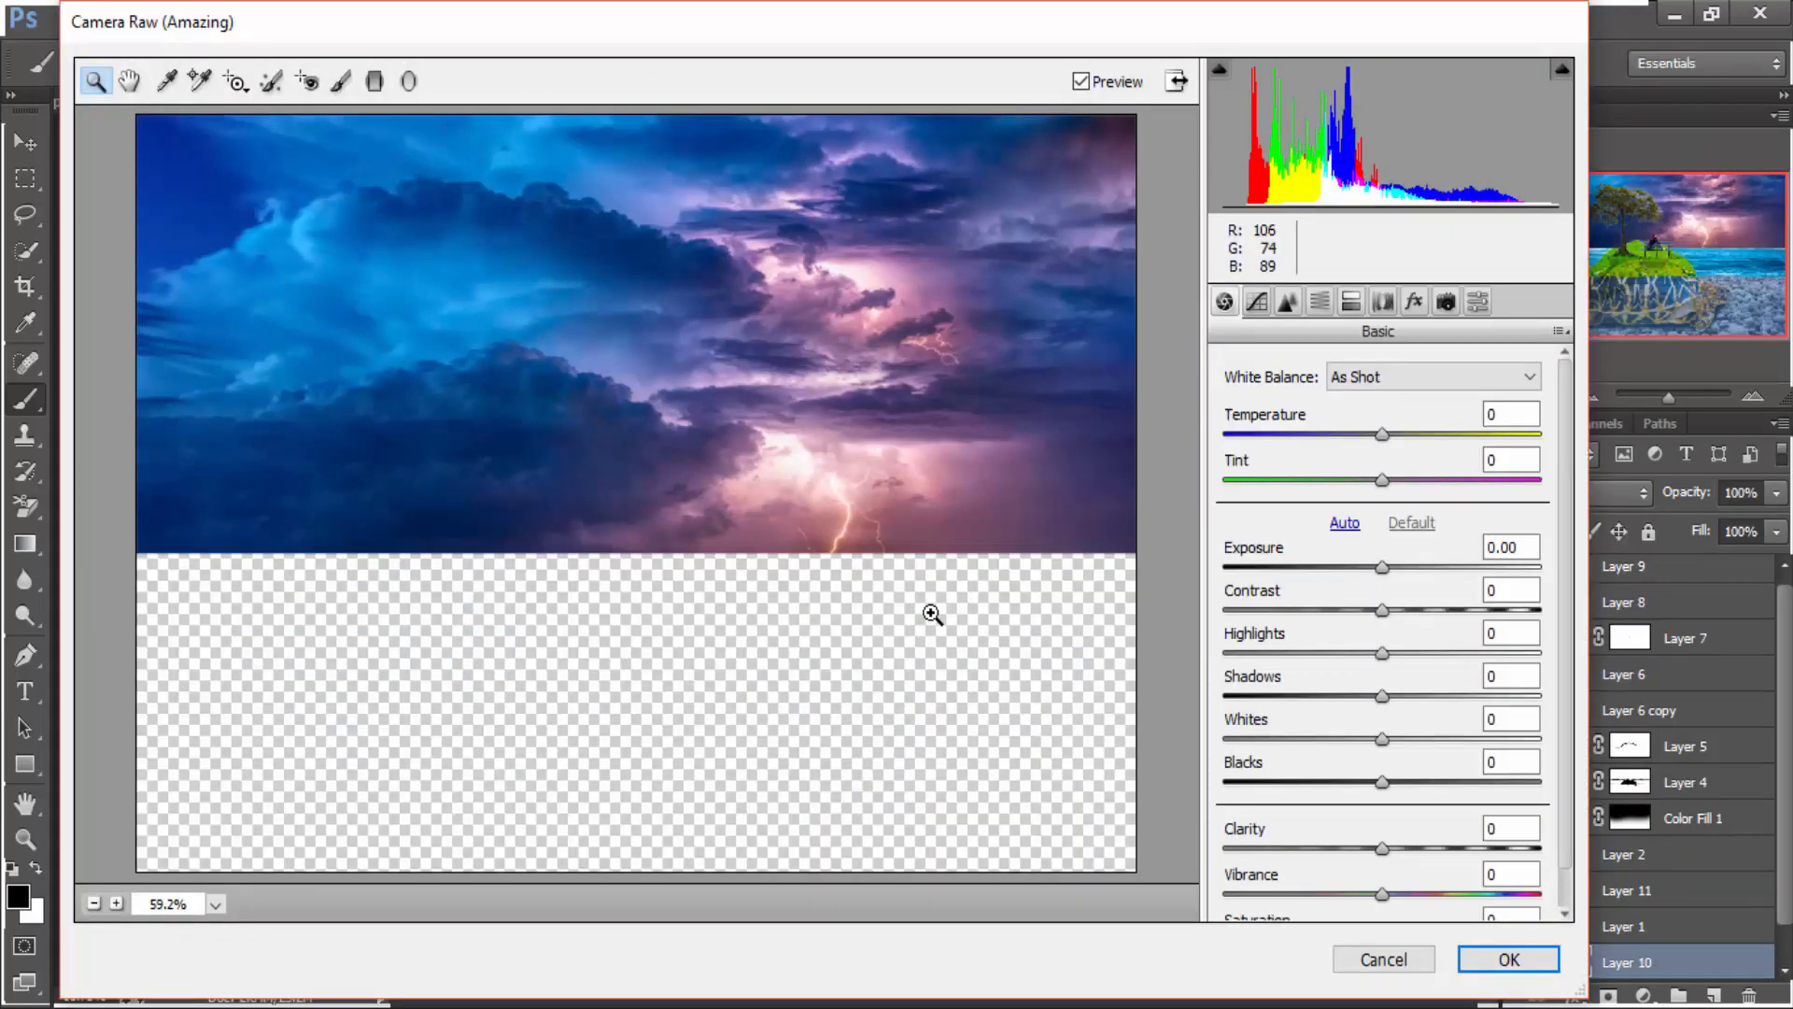
pyautogui.scroll(-1, 1450, 792)
pyautogui.moveTo(1365, 852); pyautogui.dragTo(1502, 875)
# Set the sky's Temperature to +9 and Saturation to +53, and apply the Camera Raw filter
pyautogui.scroll(1, 1380, 477)
pyautogui.moveTo(1382, 435)
pyautogui.mouseDown()
pyautogui.moveTo(1337, 439)
pyautogui.moveTo(1397, 443)
pyautogui.mouseUp()
pyautogui.scroll(-1, 1387, 789)
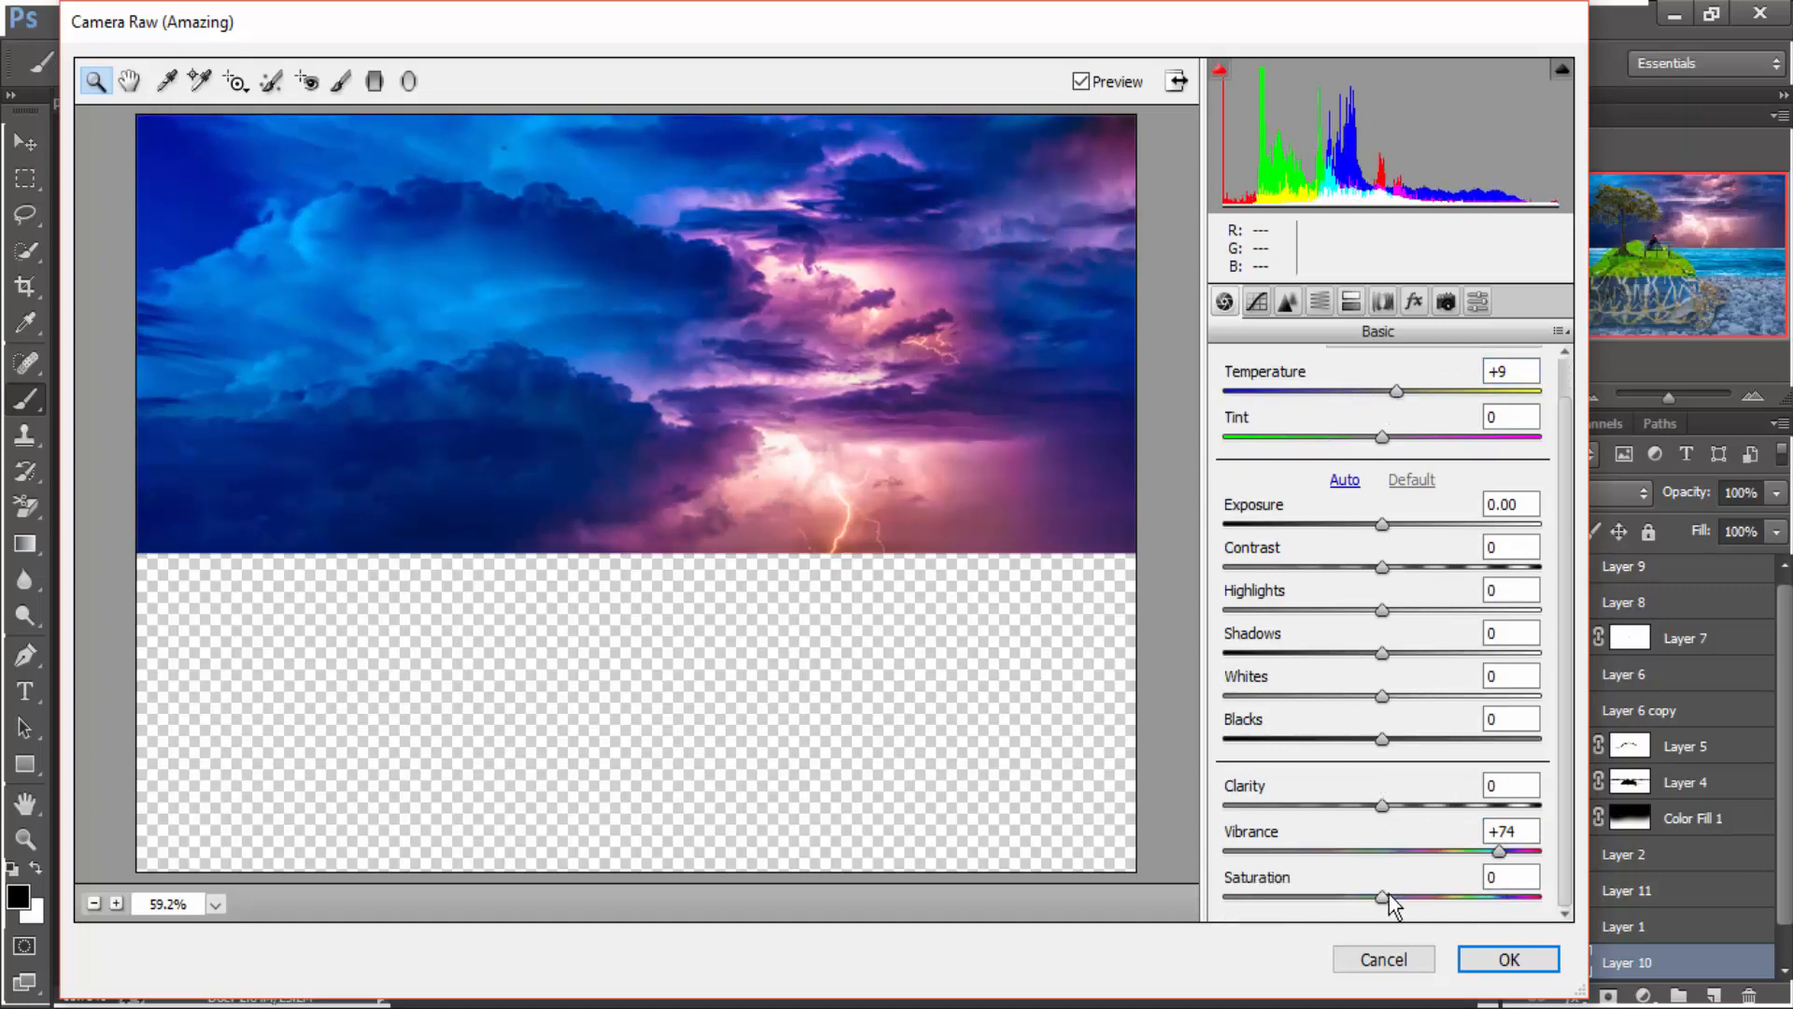
pyautogui.moveTo(1427, 901); pyautogui.dragTo(1433, 901)
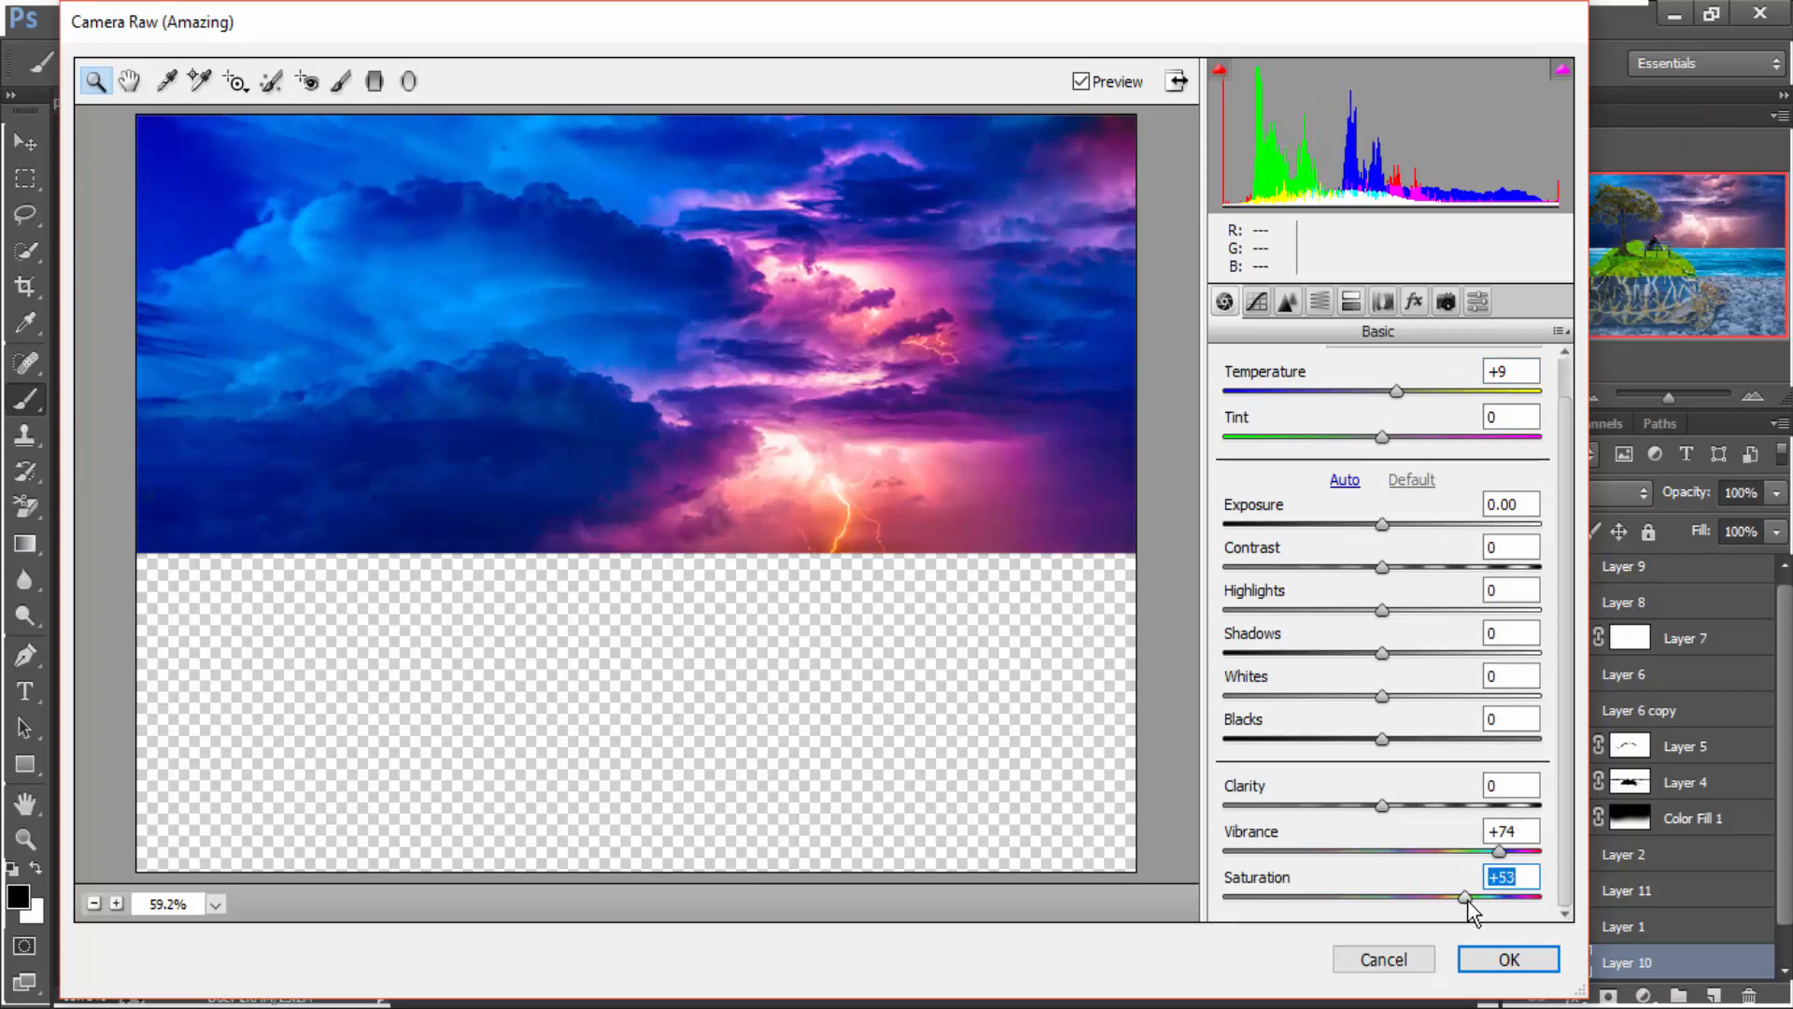
pyautogui.scroll(1, 1413, 548)
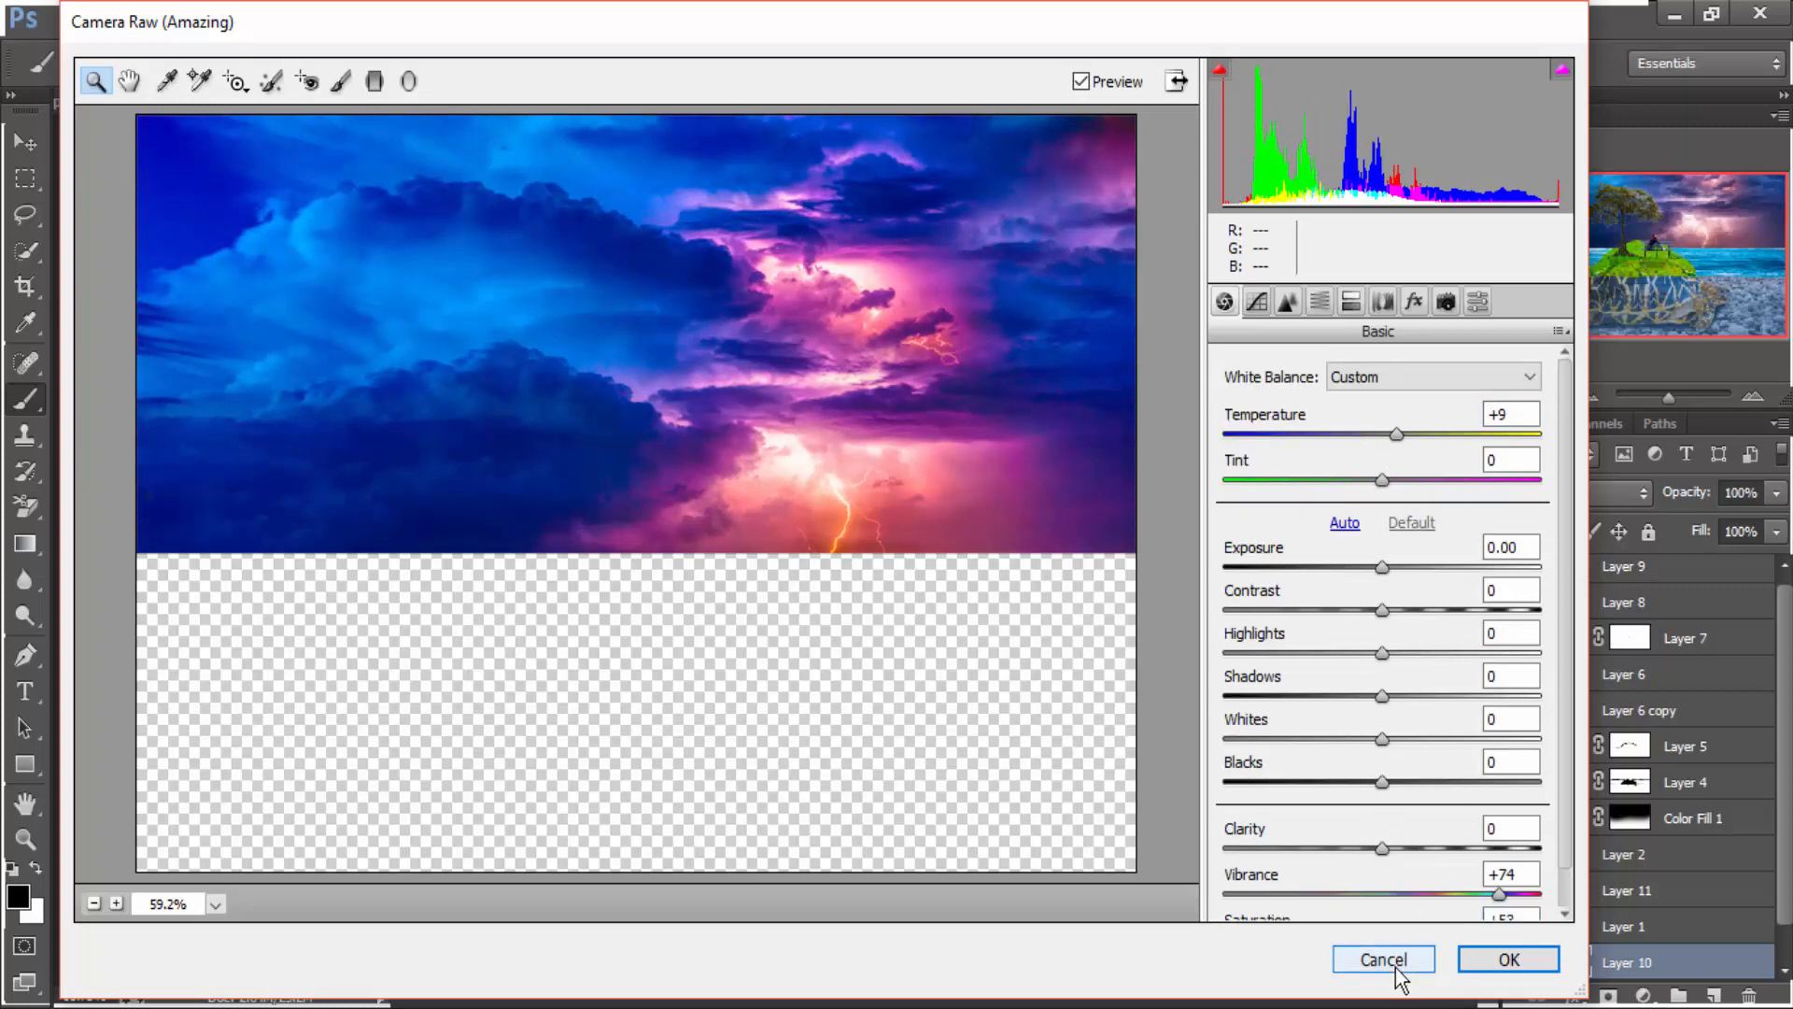
pyautogui.click(1498, 956)
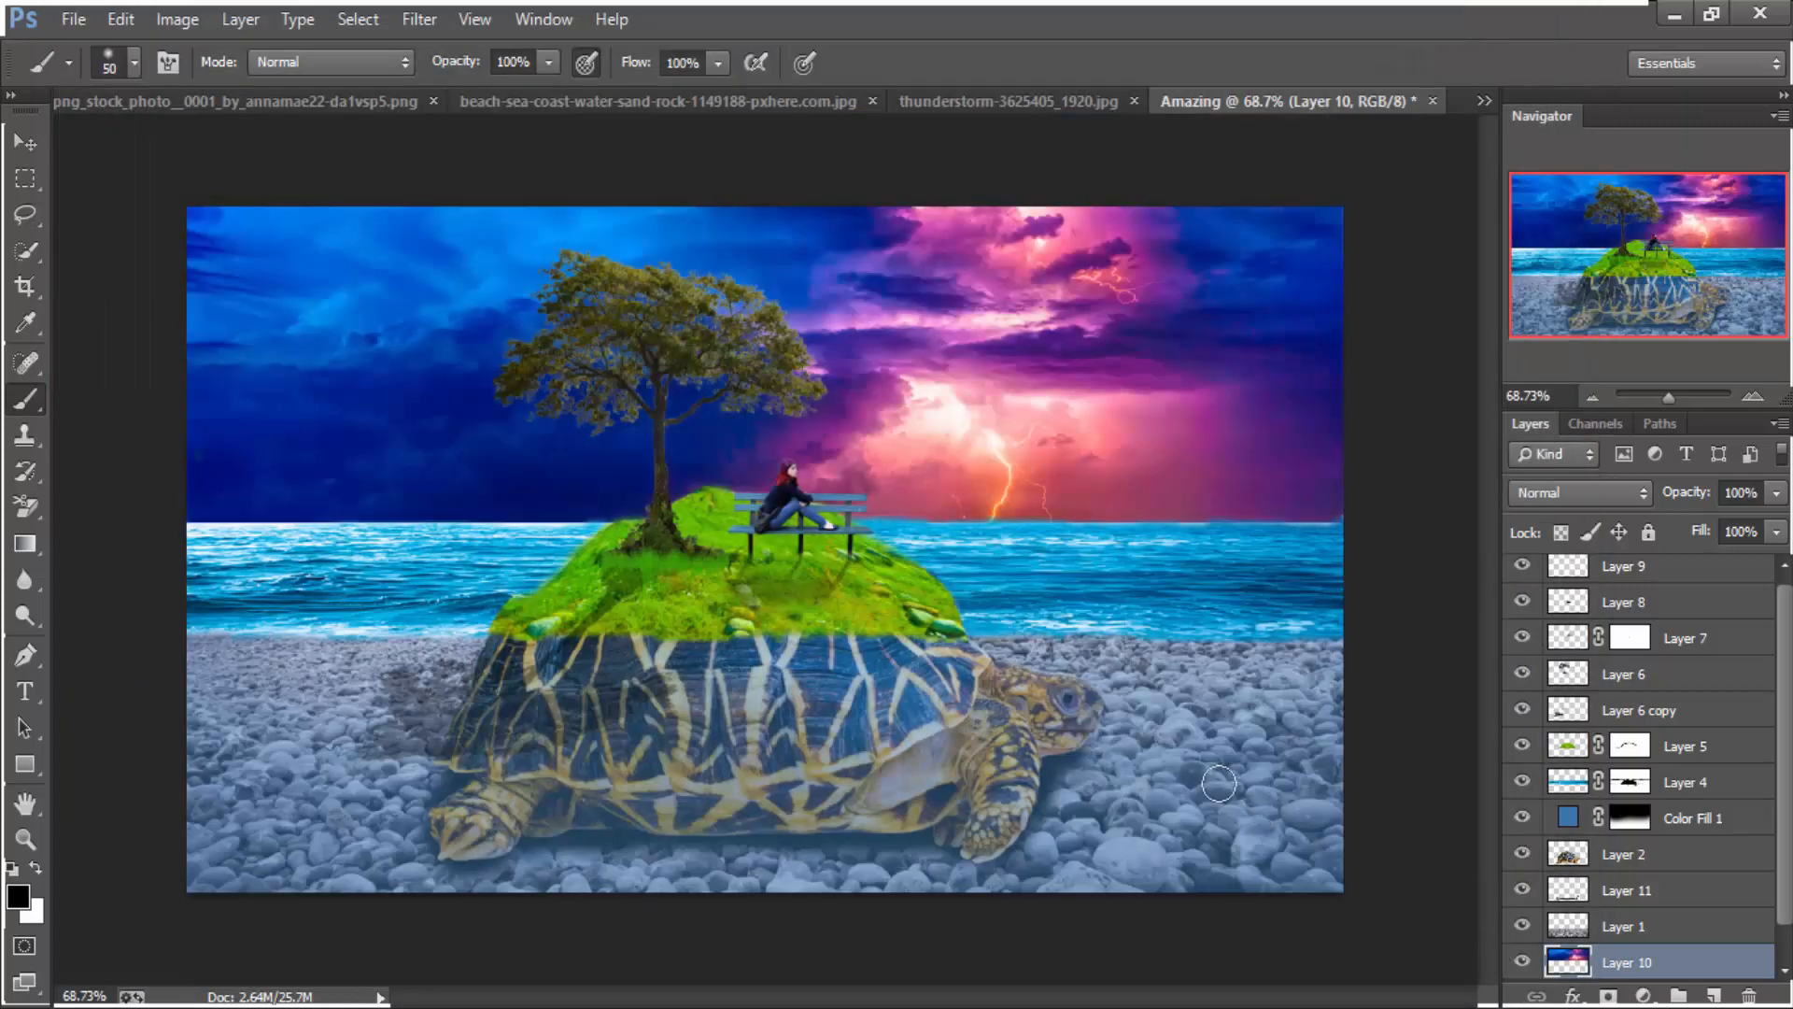
# Try to stretch the sky on Layer 10 slightly downward at the horizon with Free Transform
pyautogui.scroll(-2, 941, 711)
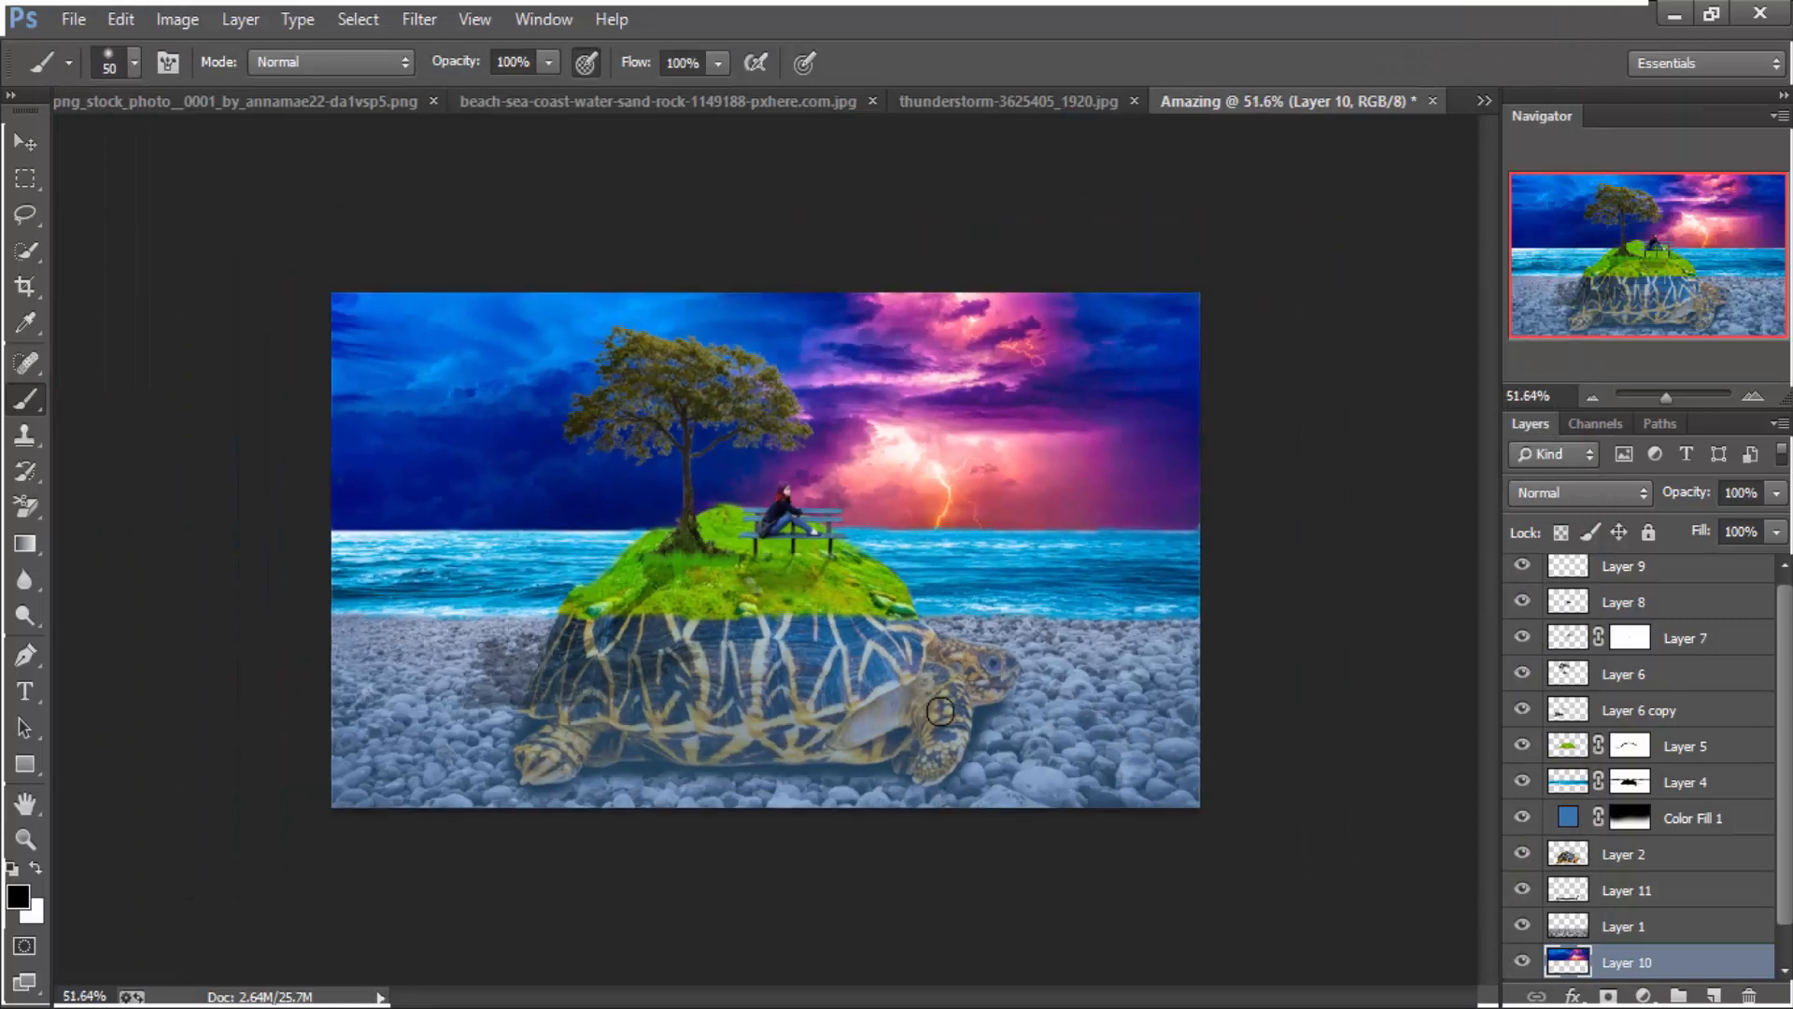
pyautogui.scroll(2, 801, 564)
pyautogui.scroll(2, 768, 552)
pyautogui.scroll(2, 328, 532)
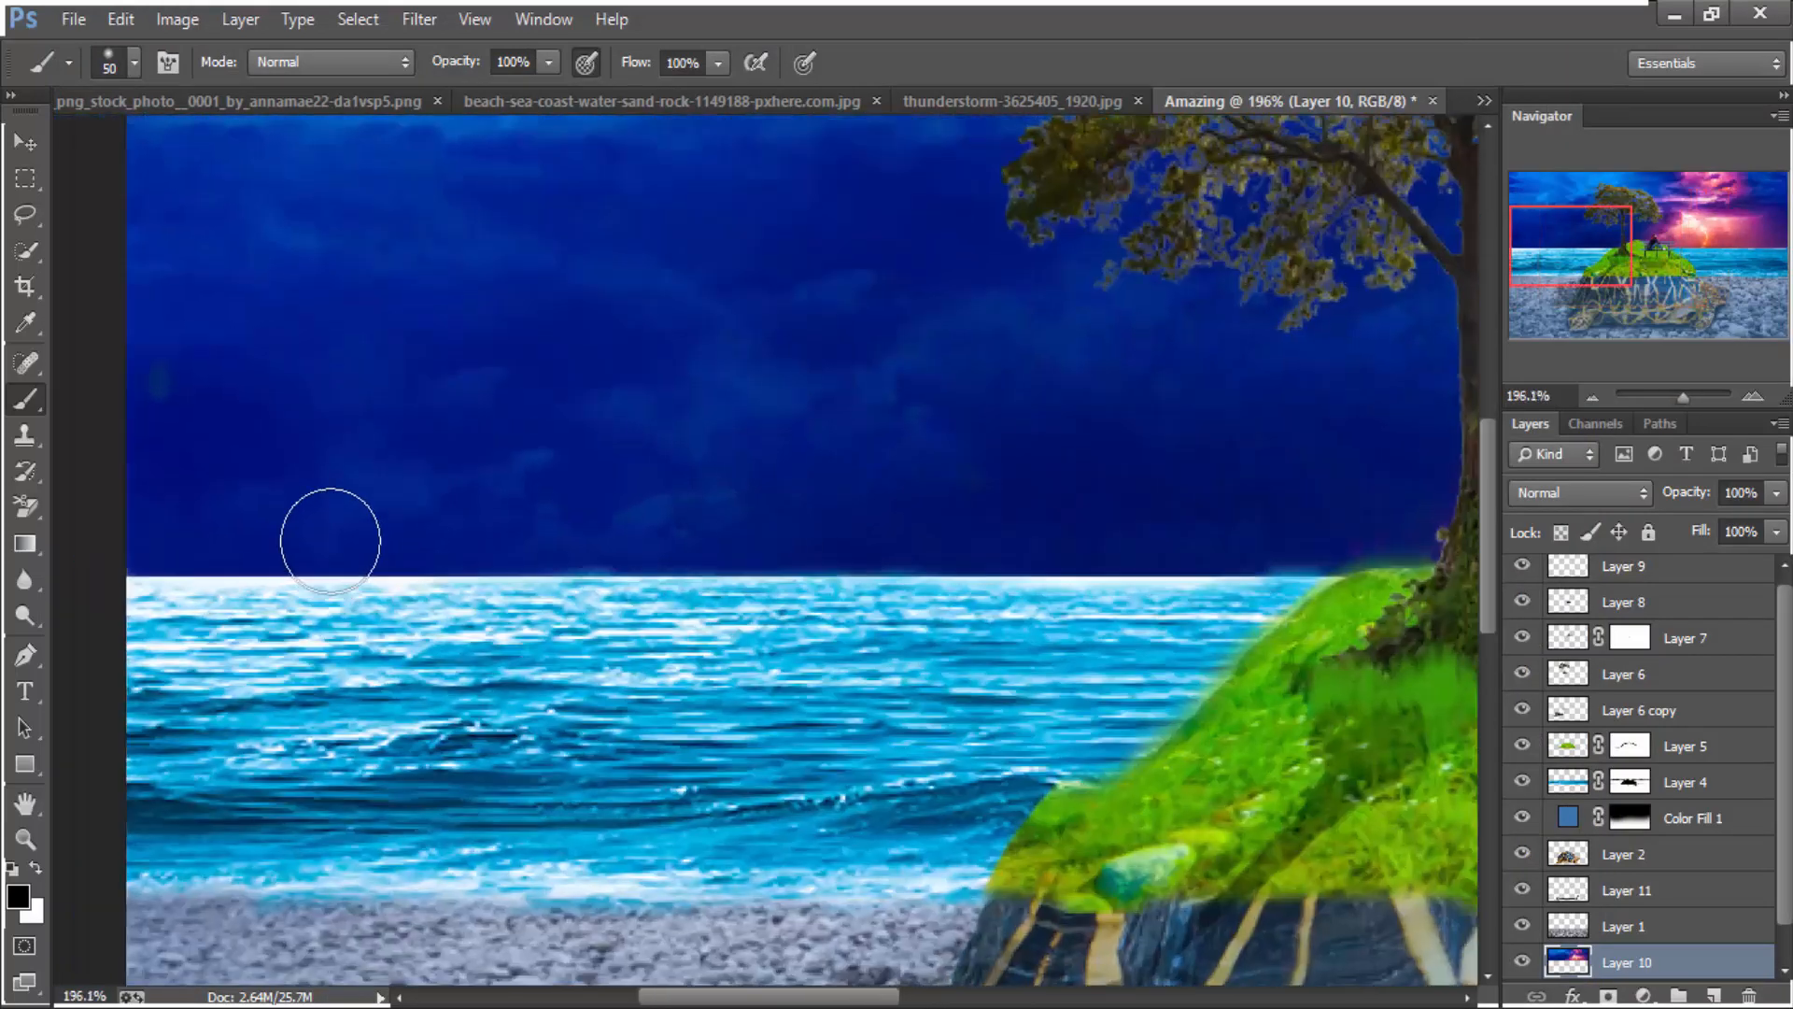
pyautogui.scroll(1, 1179, 722)
pyautogui.scroll(-1, 621, 620)
pyautogui.scroll(-2, 1308, 832)
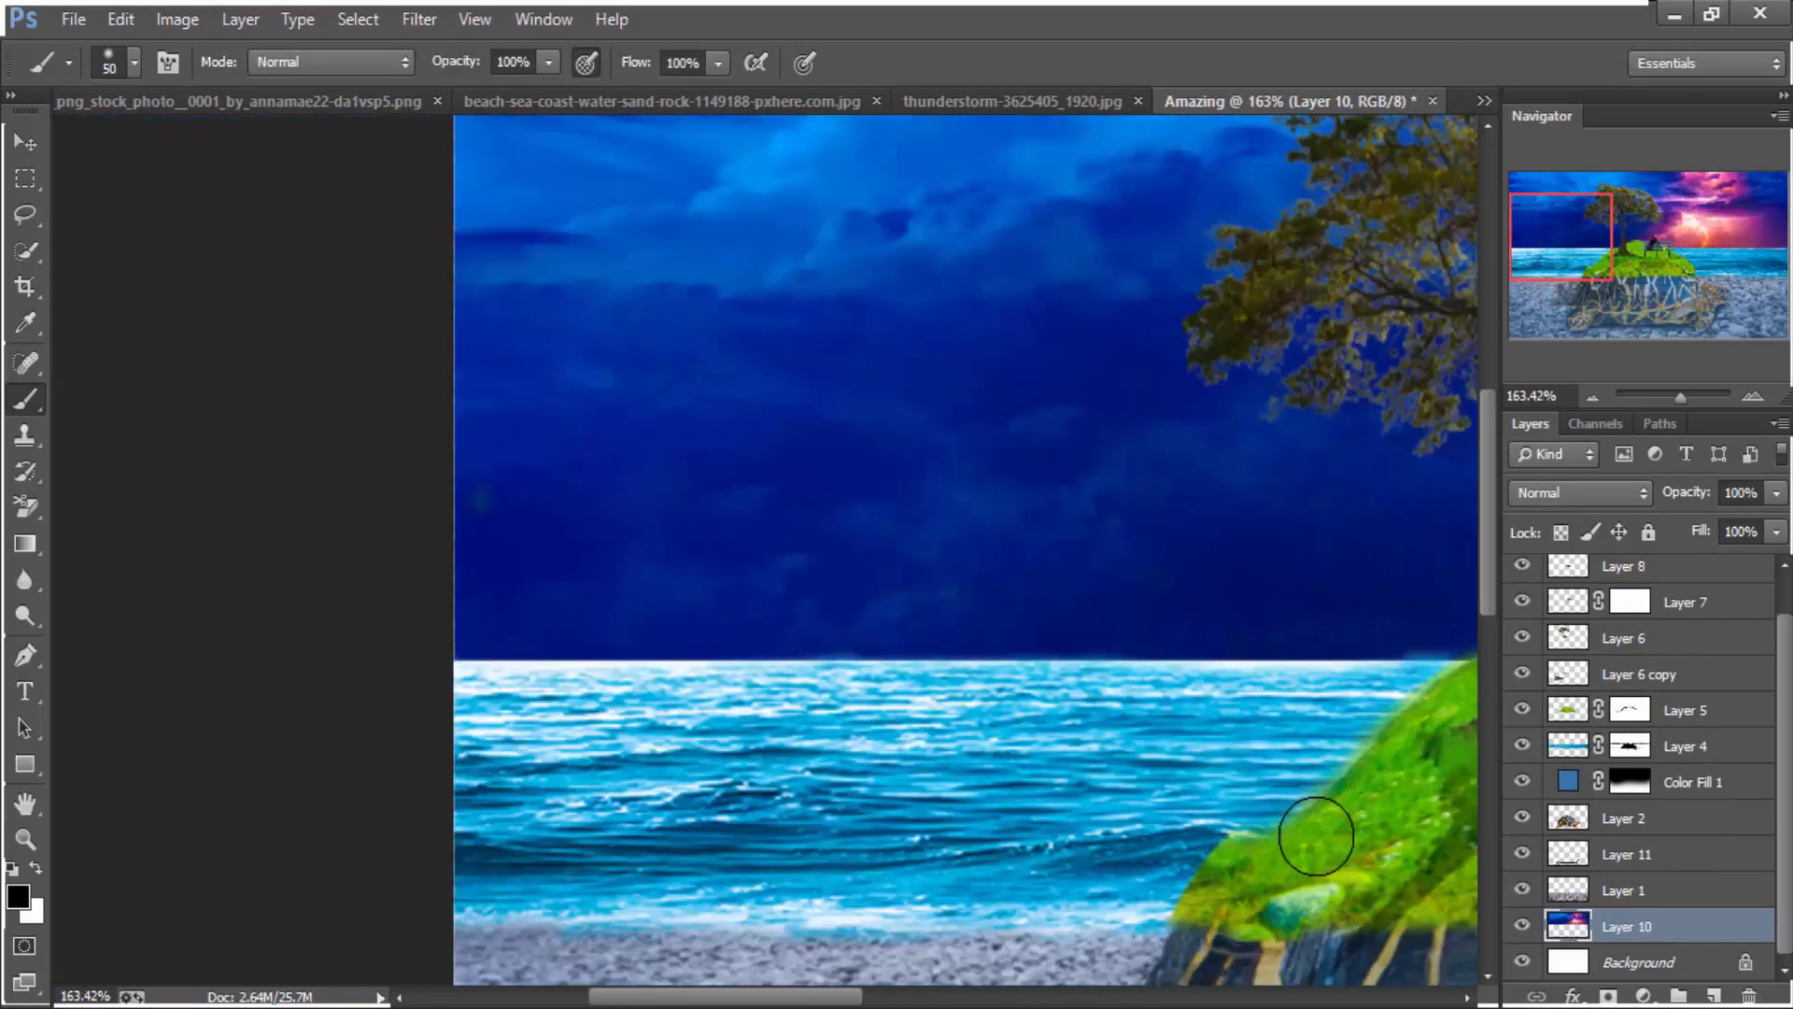
pyautogui.hotkey('ctrl', 't')
pyautogui.moveTo(1200, 721); pyautogui.dragTo(860, 661)
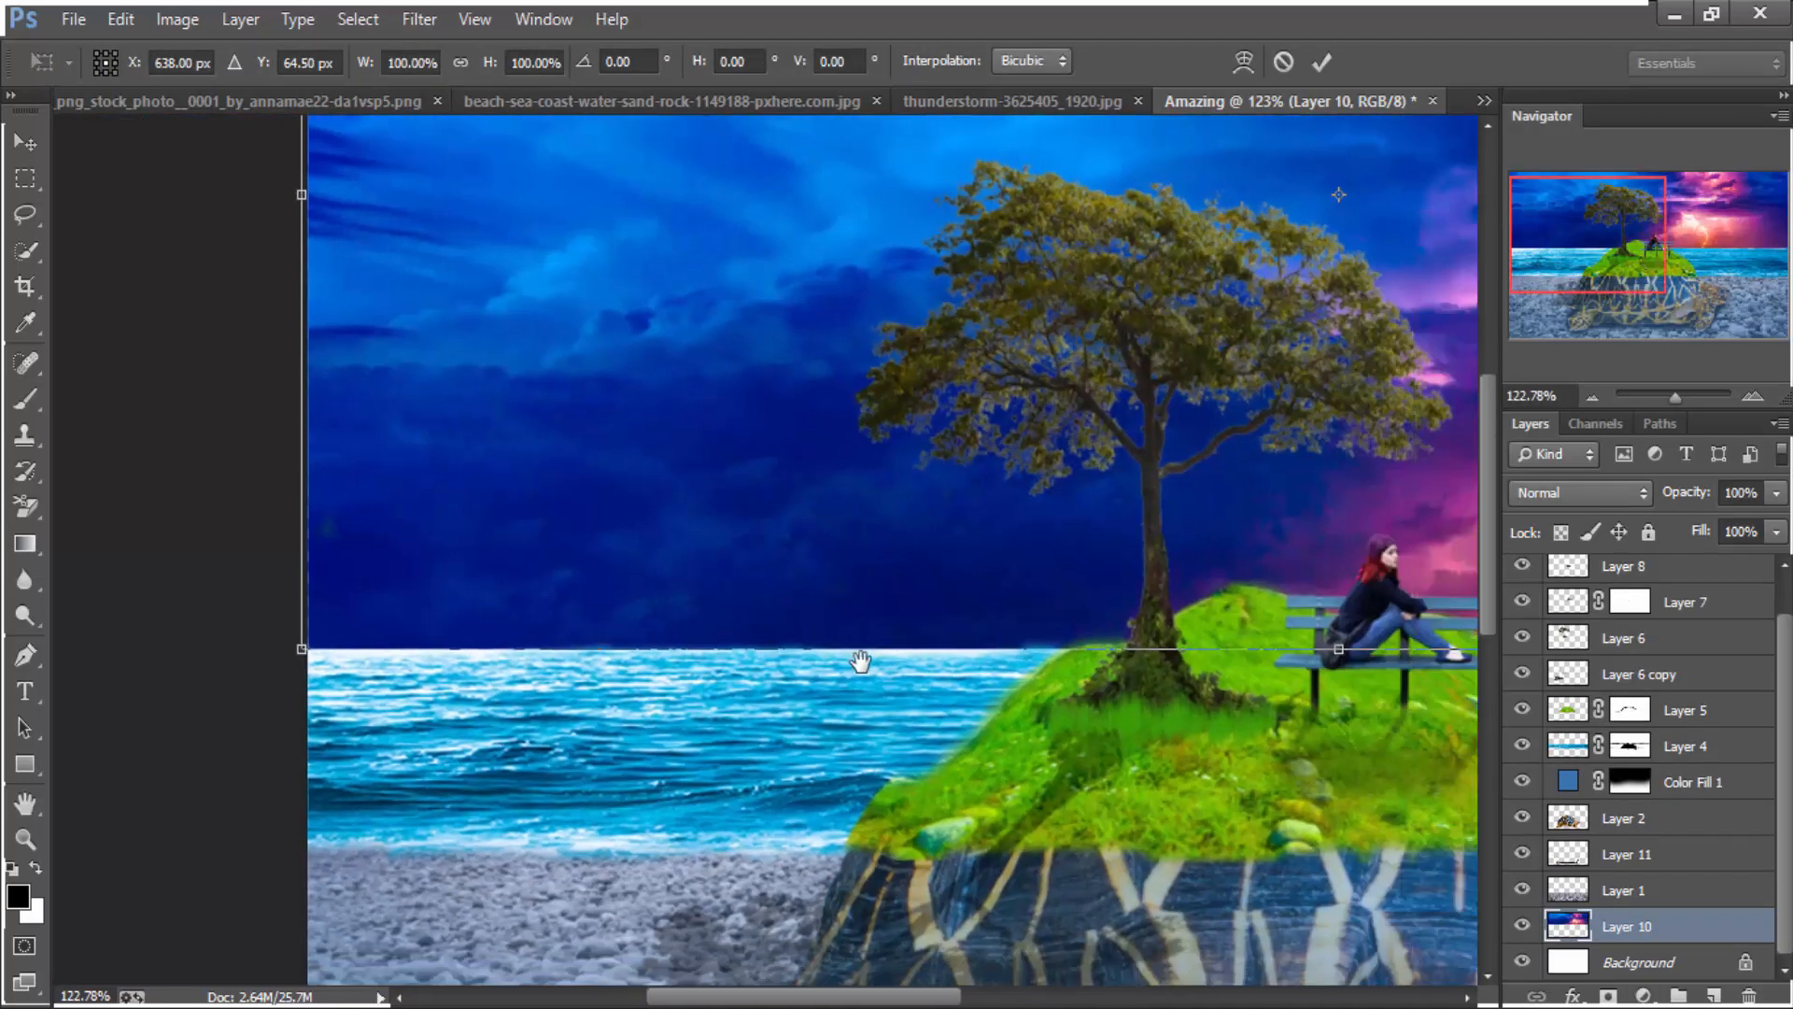
pyautogui.moveTo(1409, 700); pyautogui.dragTo(1204, 670)
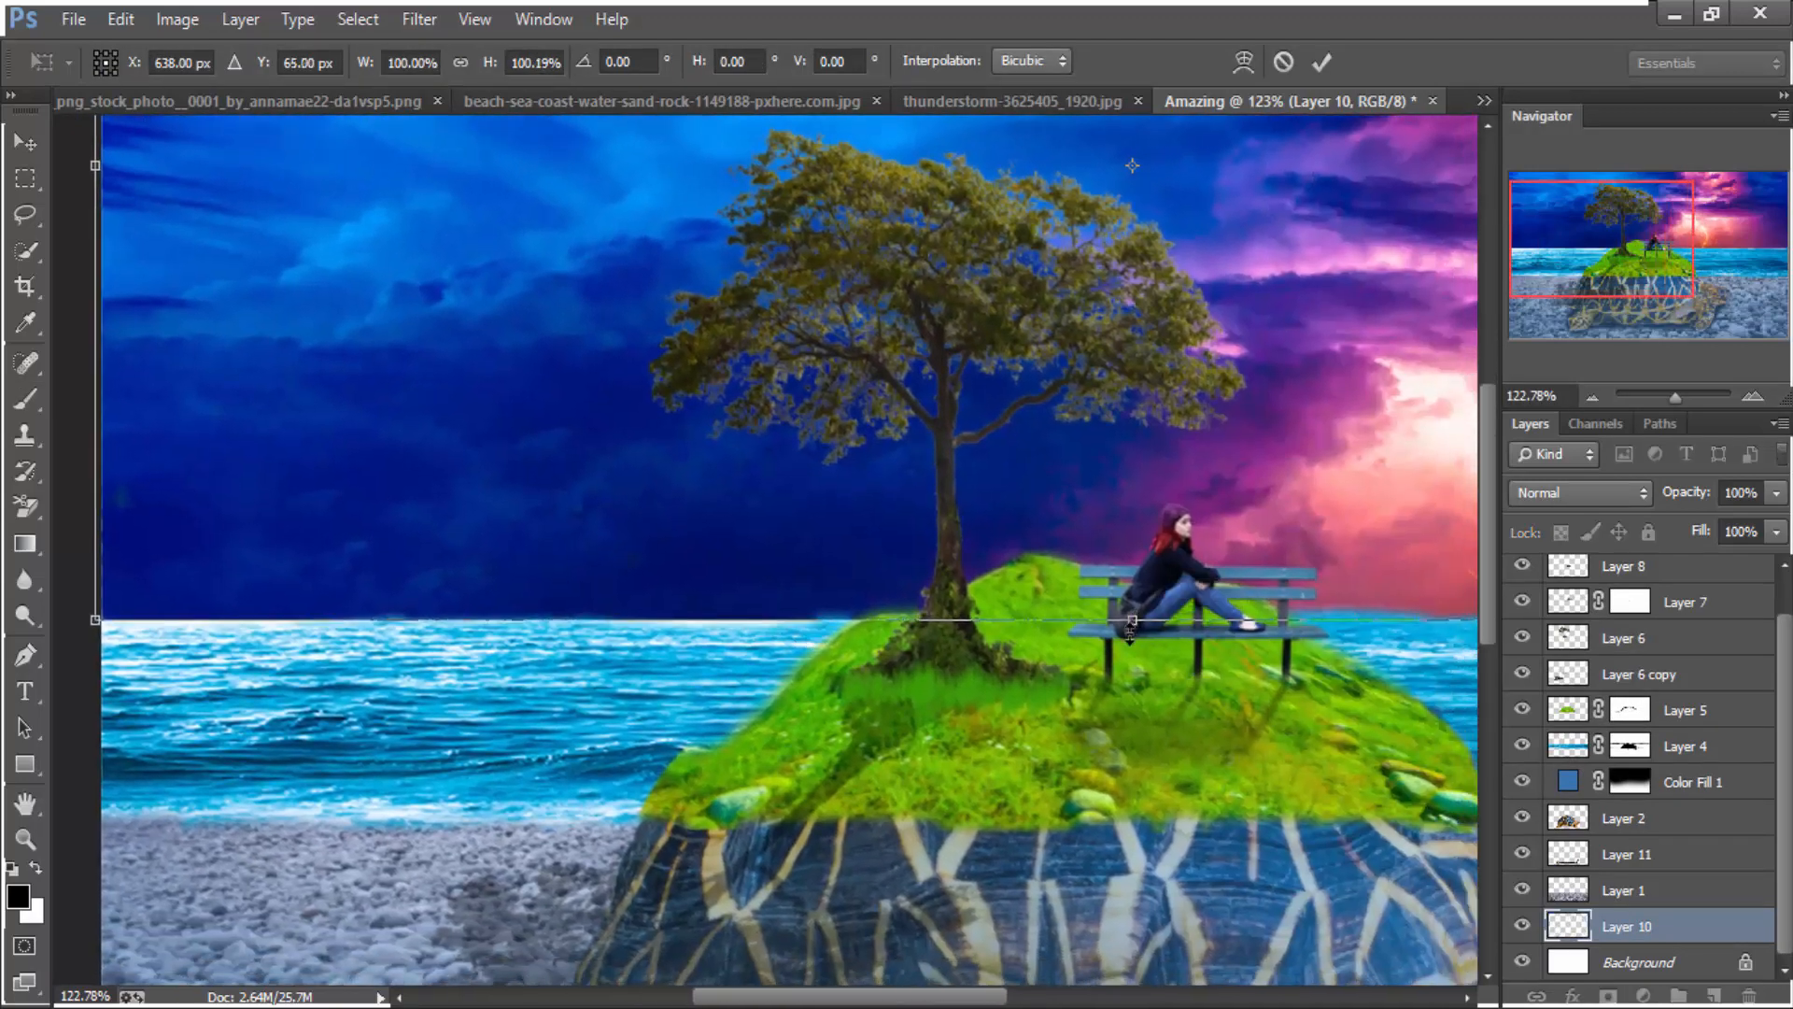
pyautogui.moveTo(1220, 520); pyautogui.dragTo(1130, 980)
pyautogui.hotkey('ctrl', '0')
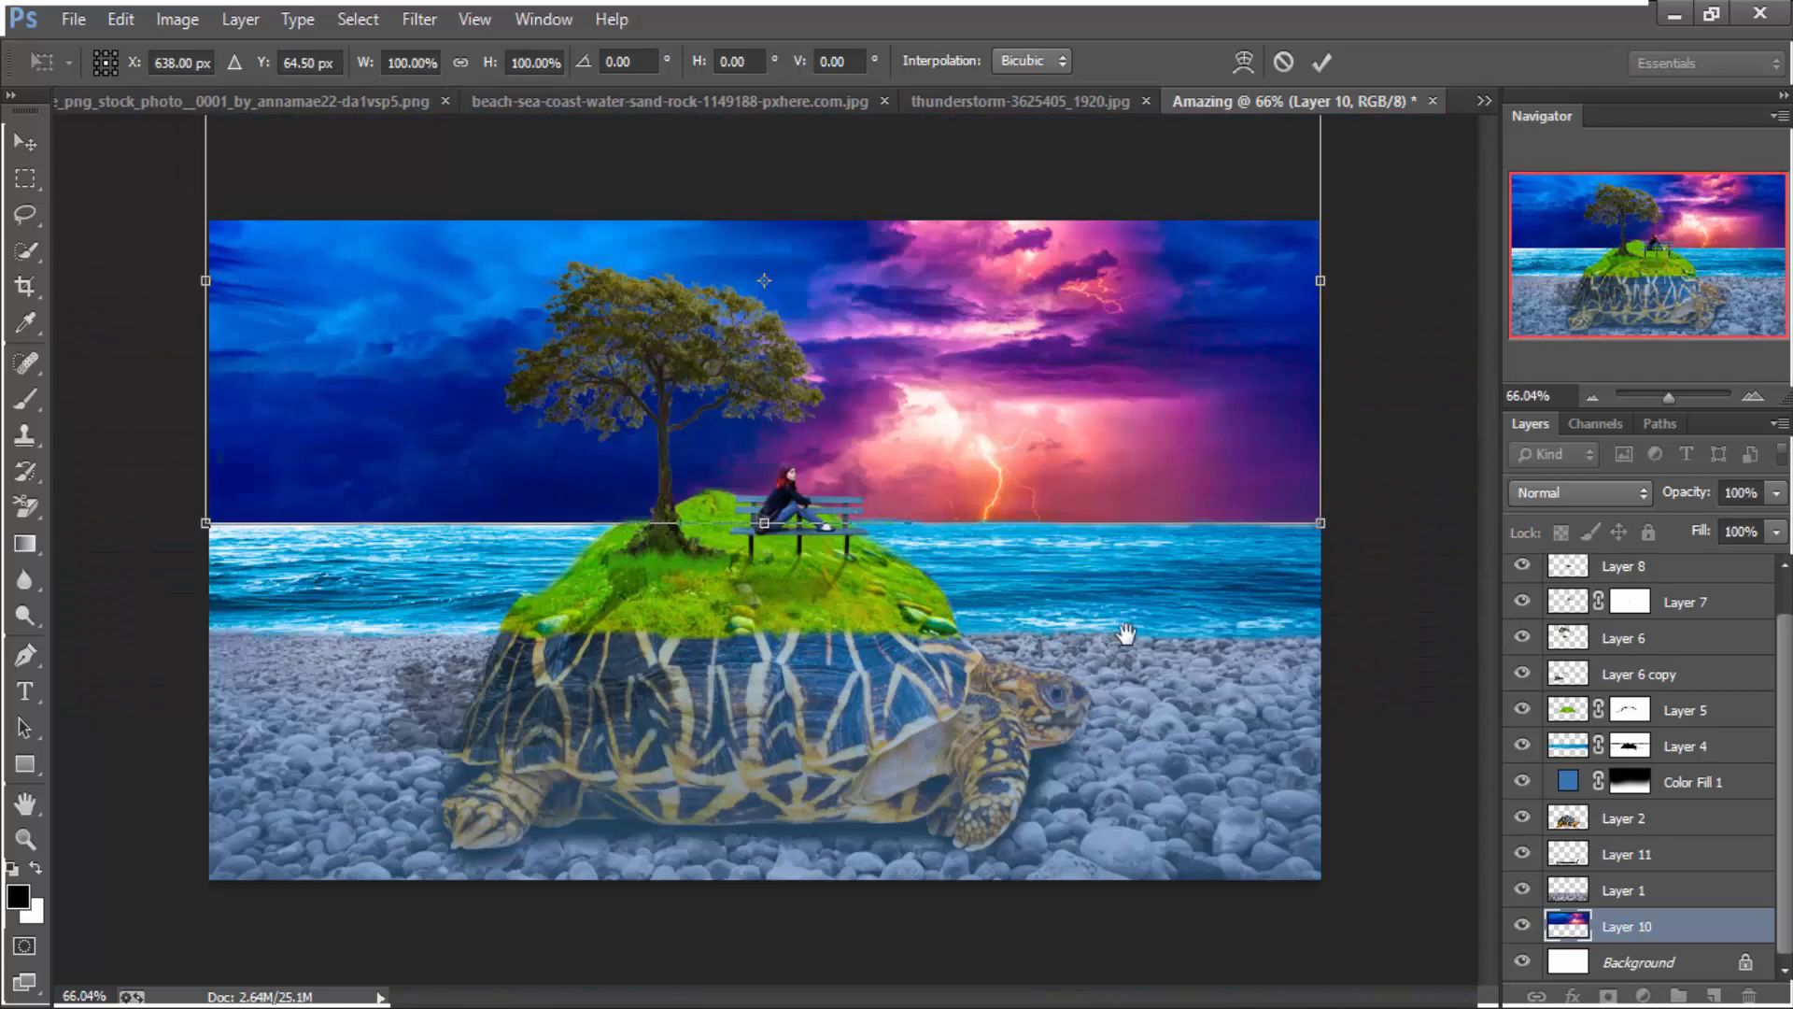
pyautogui.scroll(-3, 731, 532)
pyautogui.scroll(4, 709, 525)
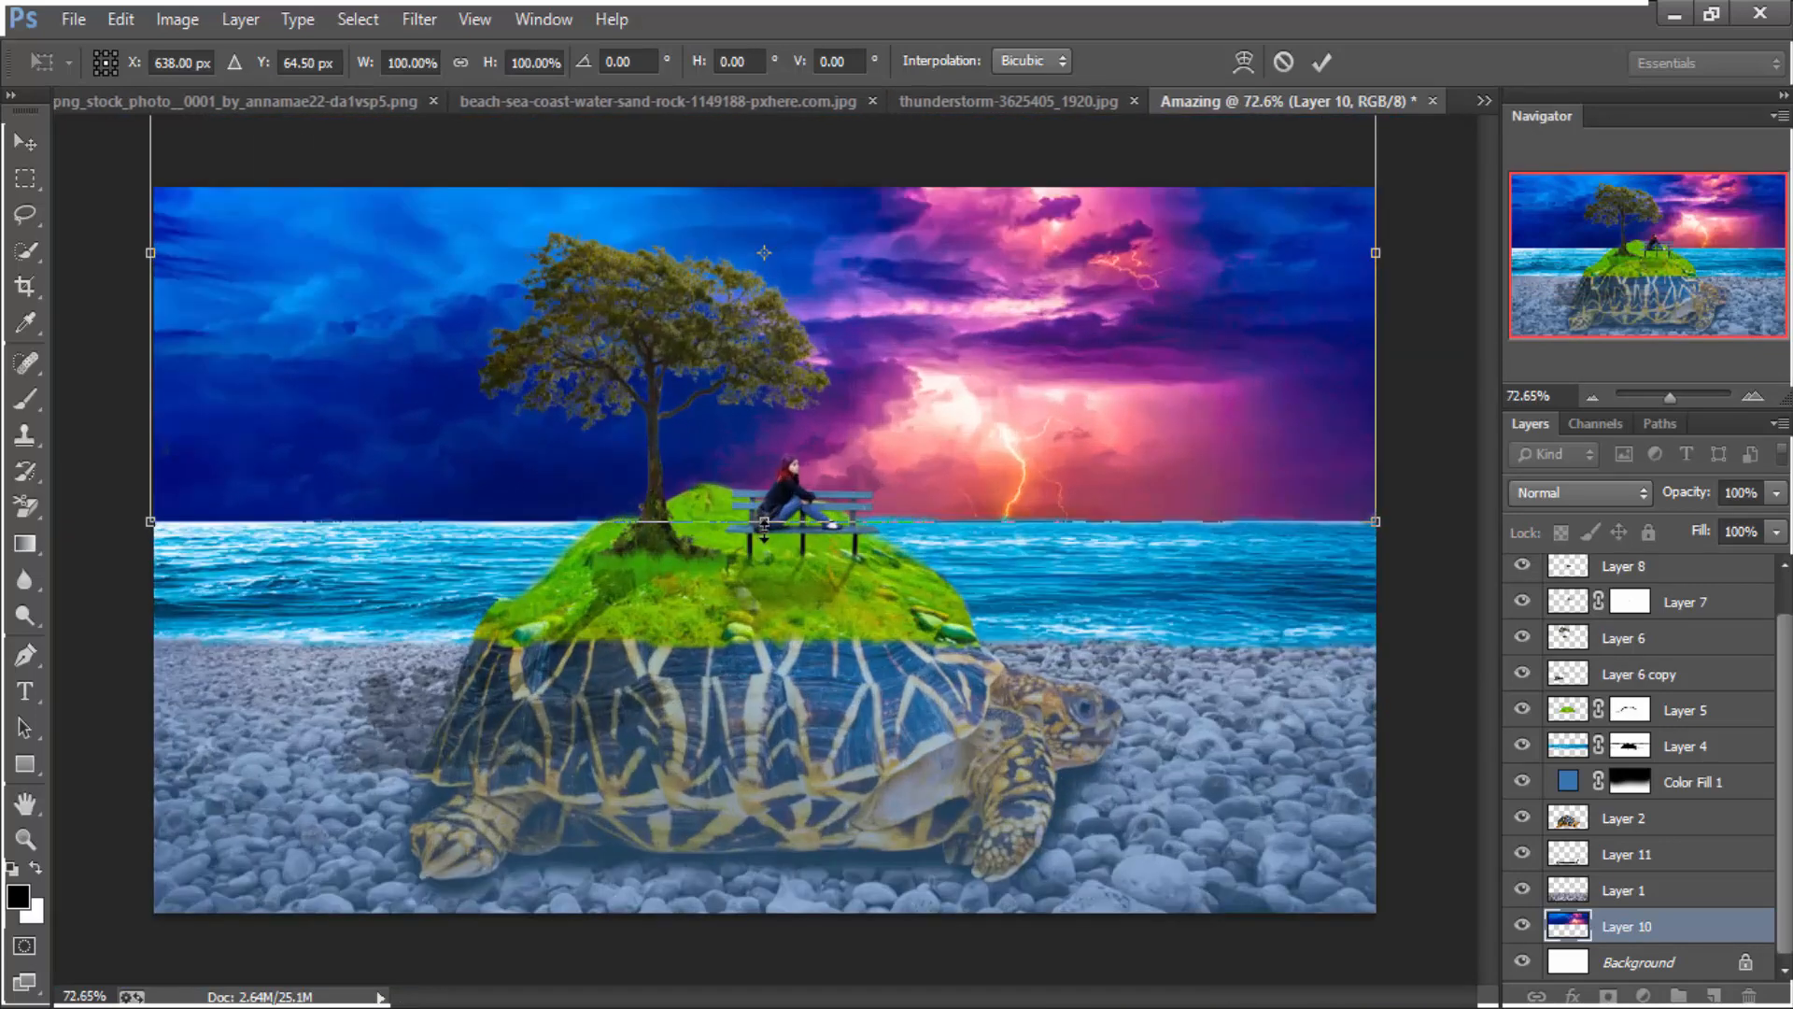
pyautogui.scroll(4, 764, 523)
pyautogui.press('Return')
# Try to darken the sea's white upper edge by painting black with a 20 px brush on Layer 4's image, and undo it
pyautogui.click(1623, 746)
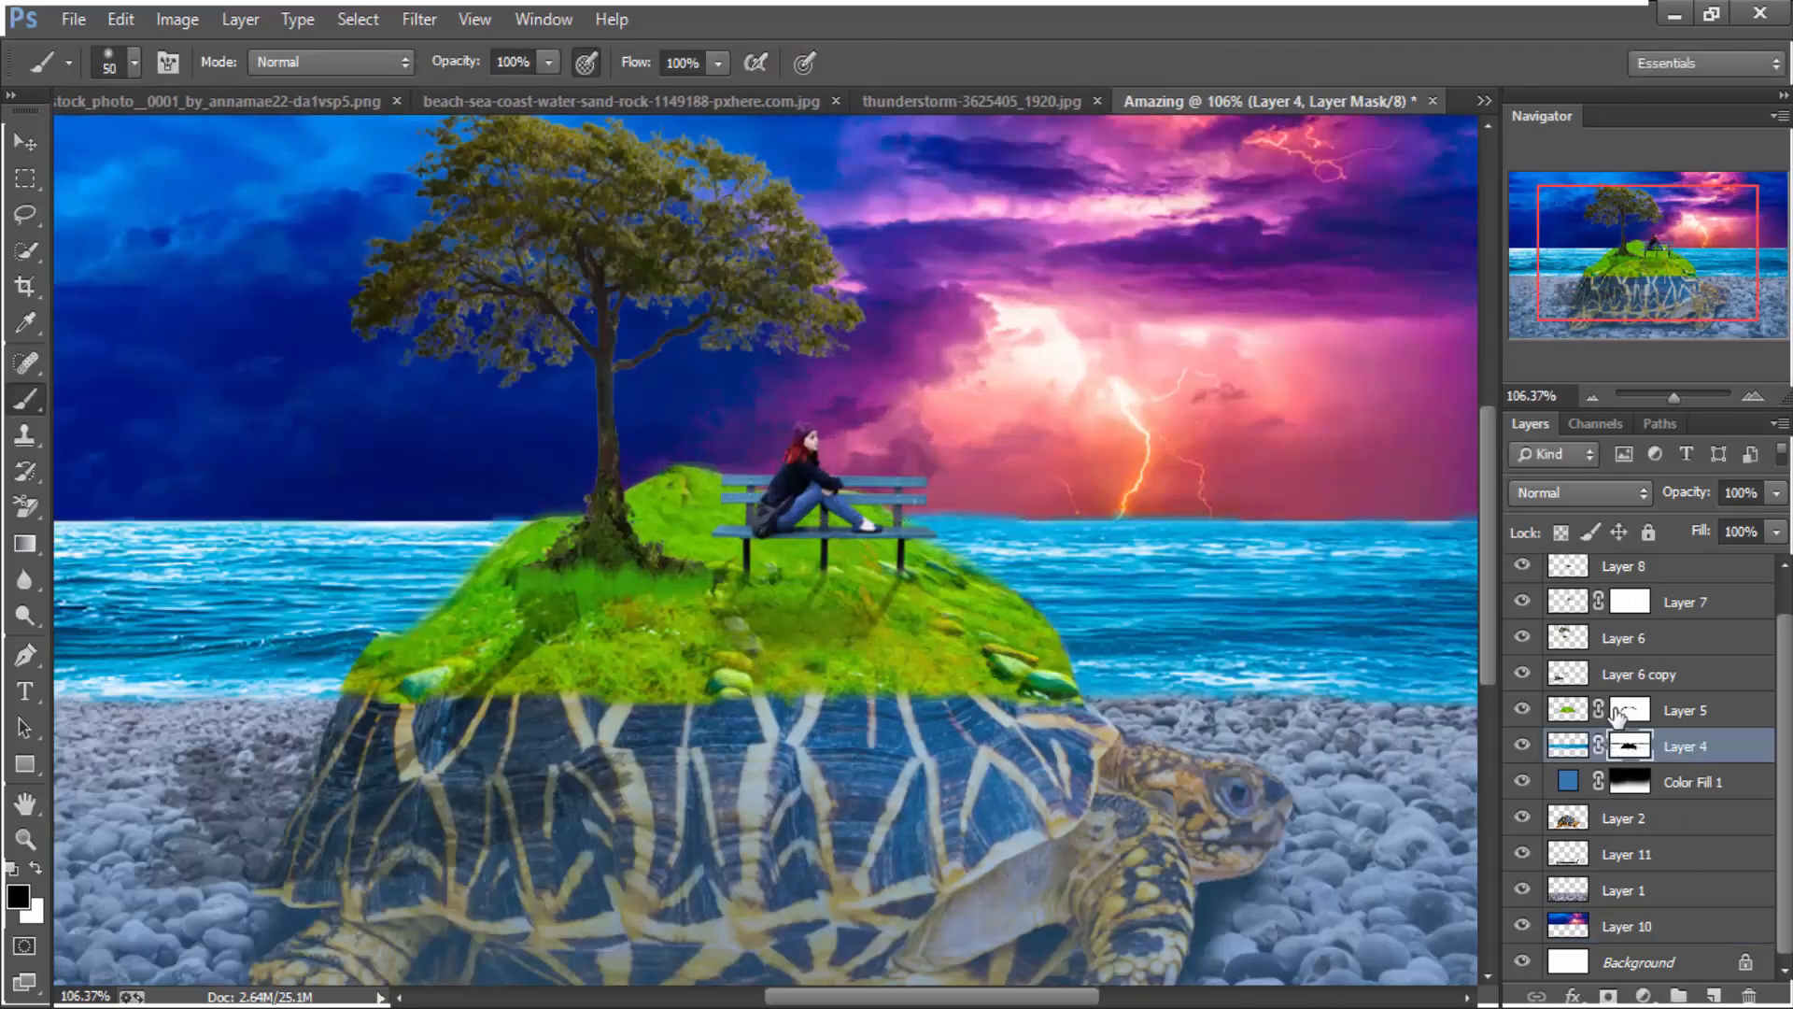
pyautogui.click(1615, 713)
pyautogui.click(1567, 745)
pyautogui.scroll(4, 209, 500)
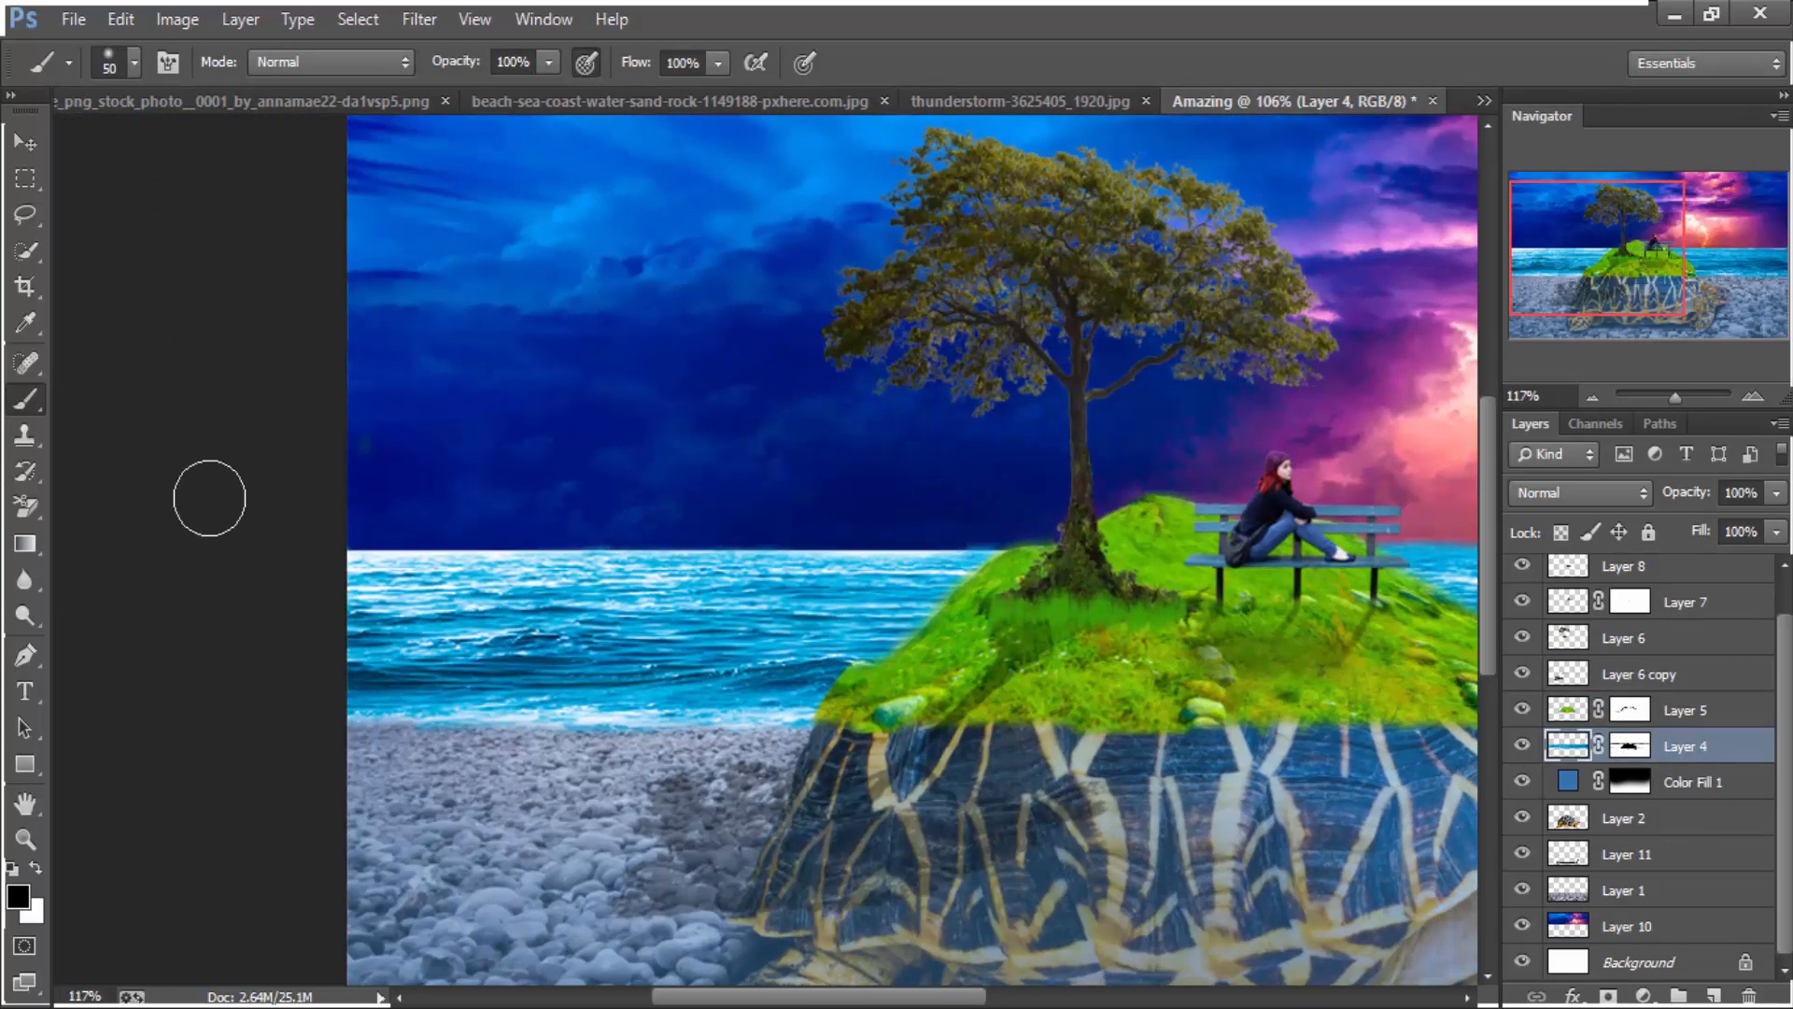
pyautogui.press('x')
pyautogui.press('[')
pyautogui.press('[')
pyautogui.press('[')
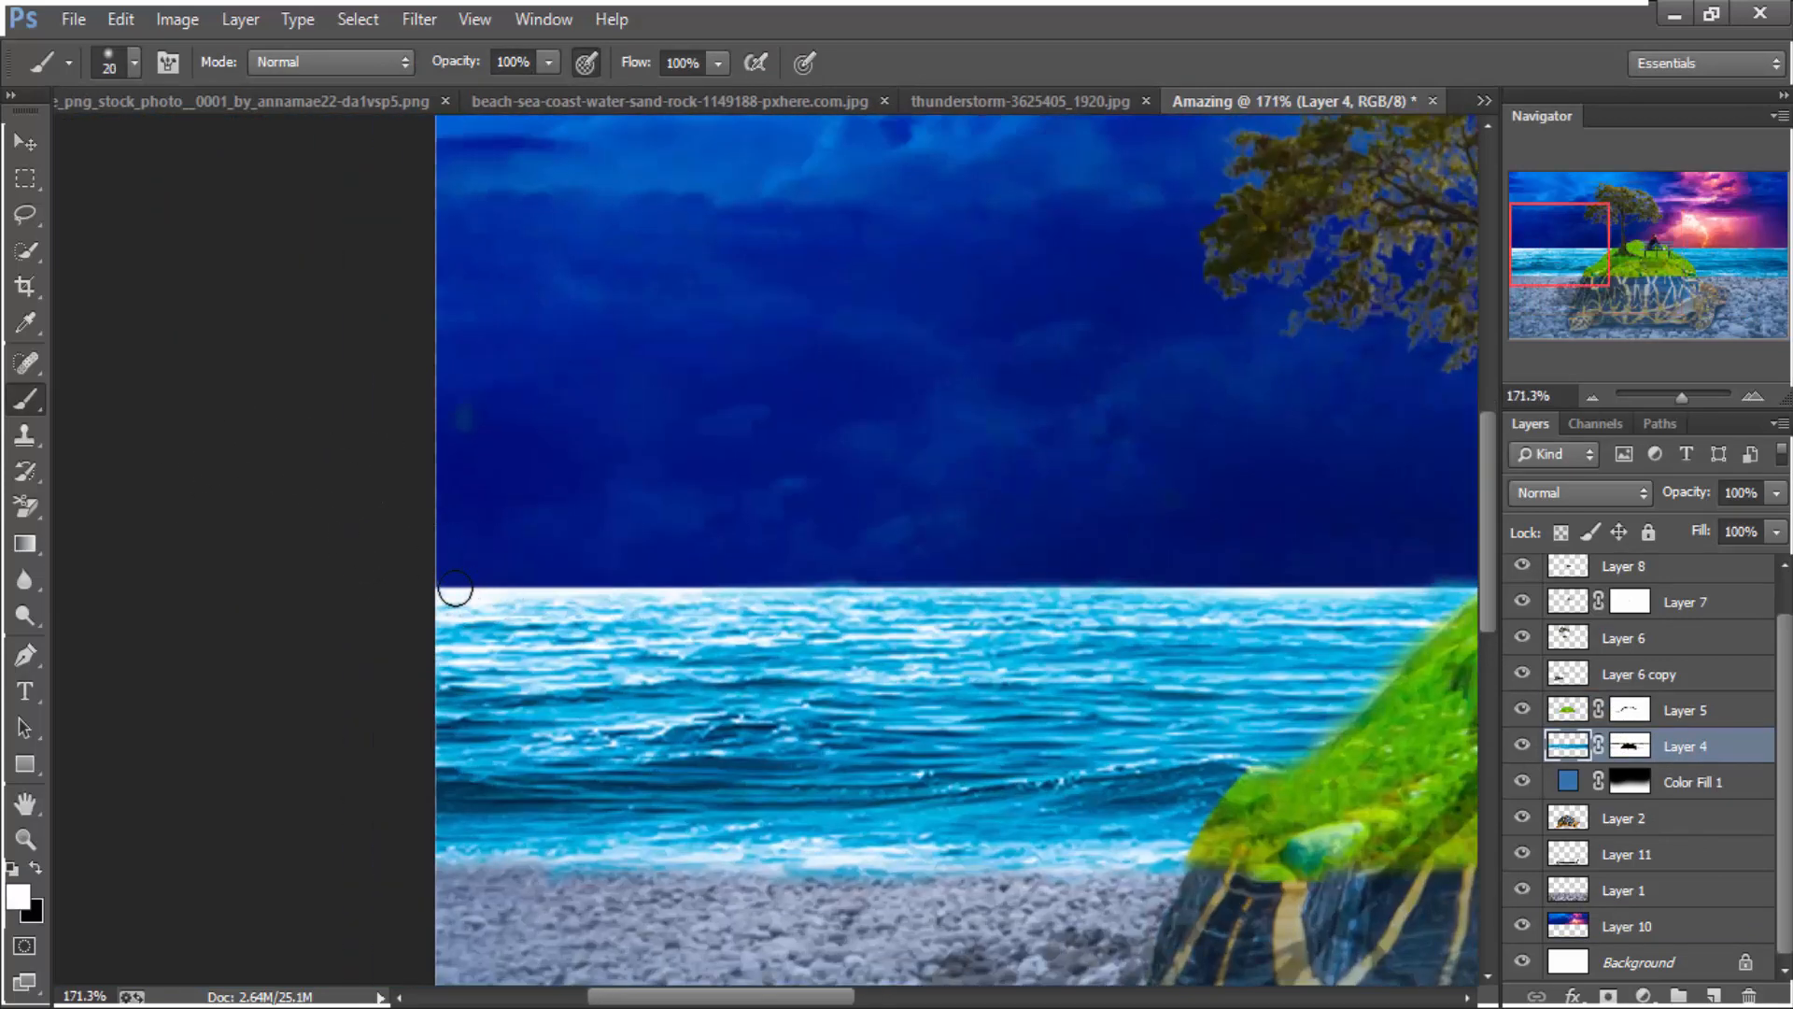
pyautogui.press('x')
pyautogui.moveTo(489, 588); pyautogui.dragTo(495, 580)
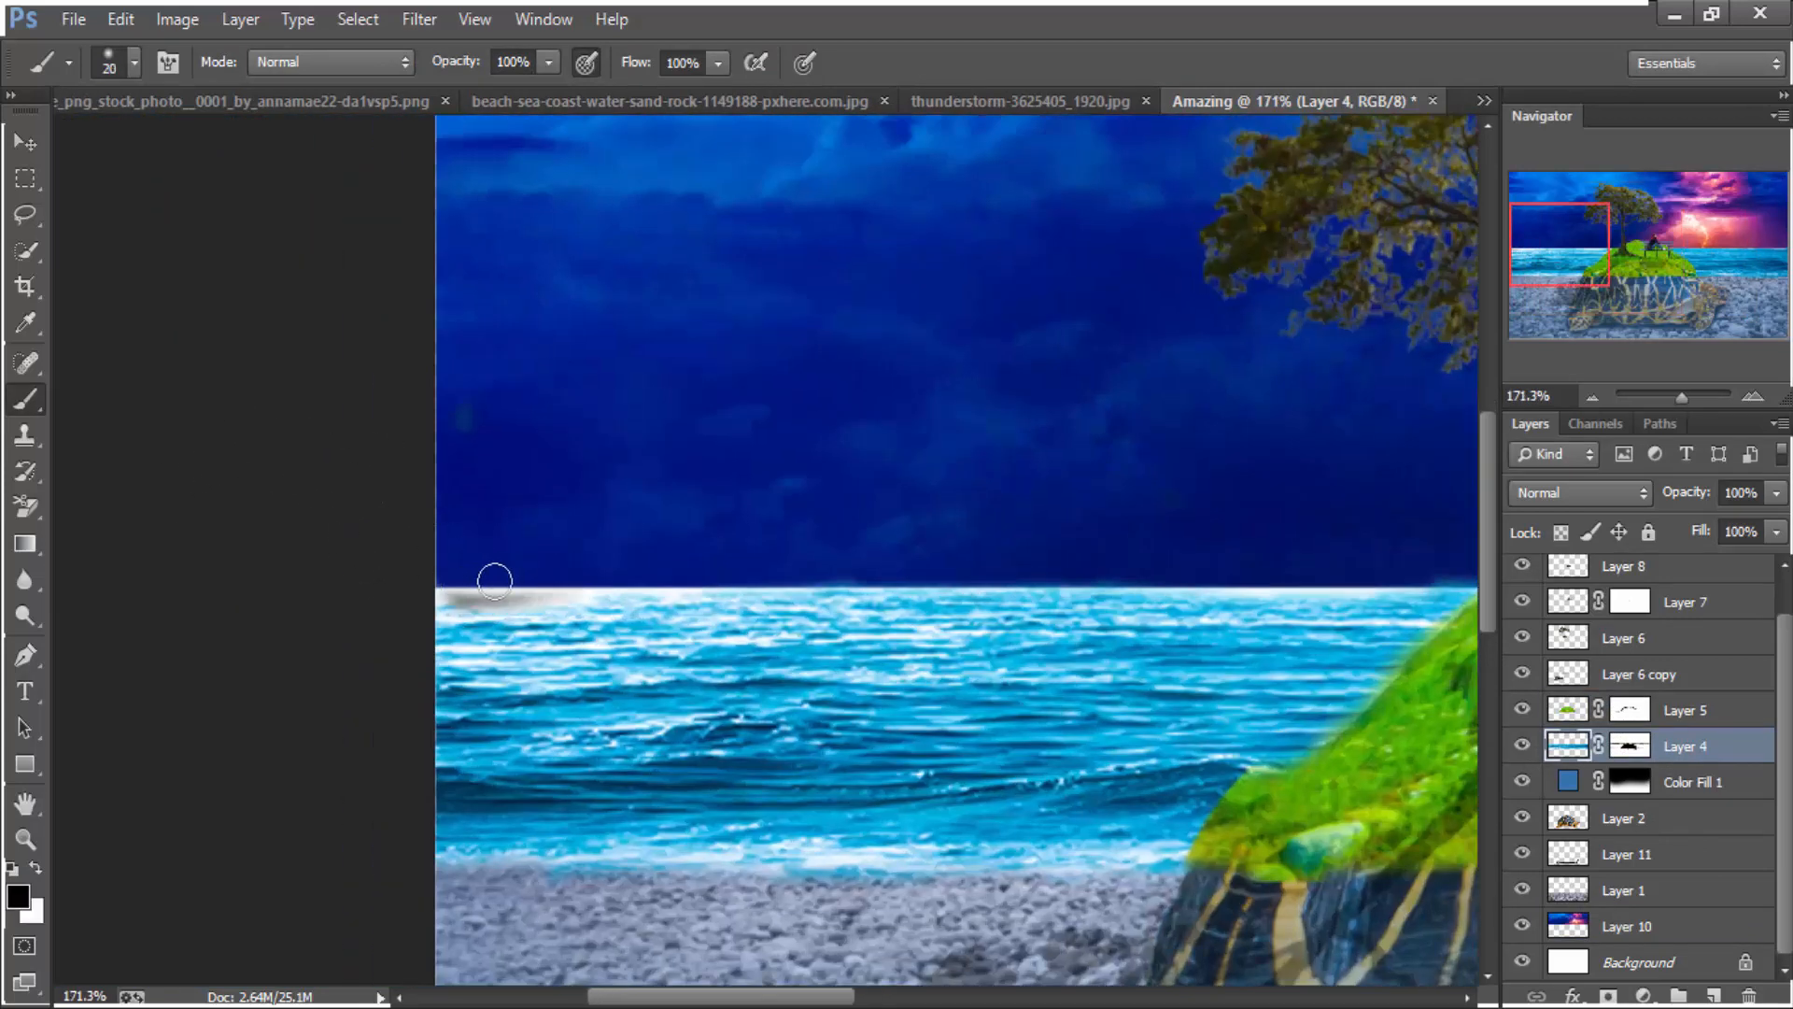
pyautogui.click(1625, 752)
pyautogui.hotkey('ctrl', 'z')
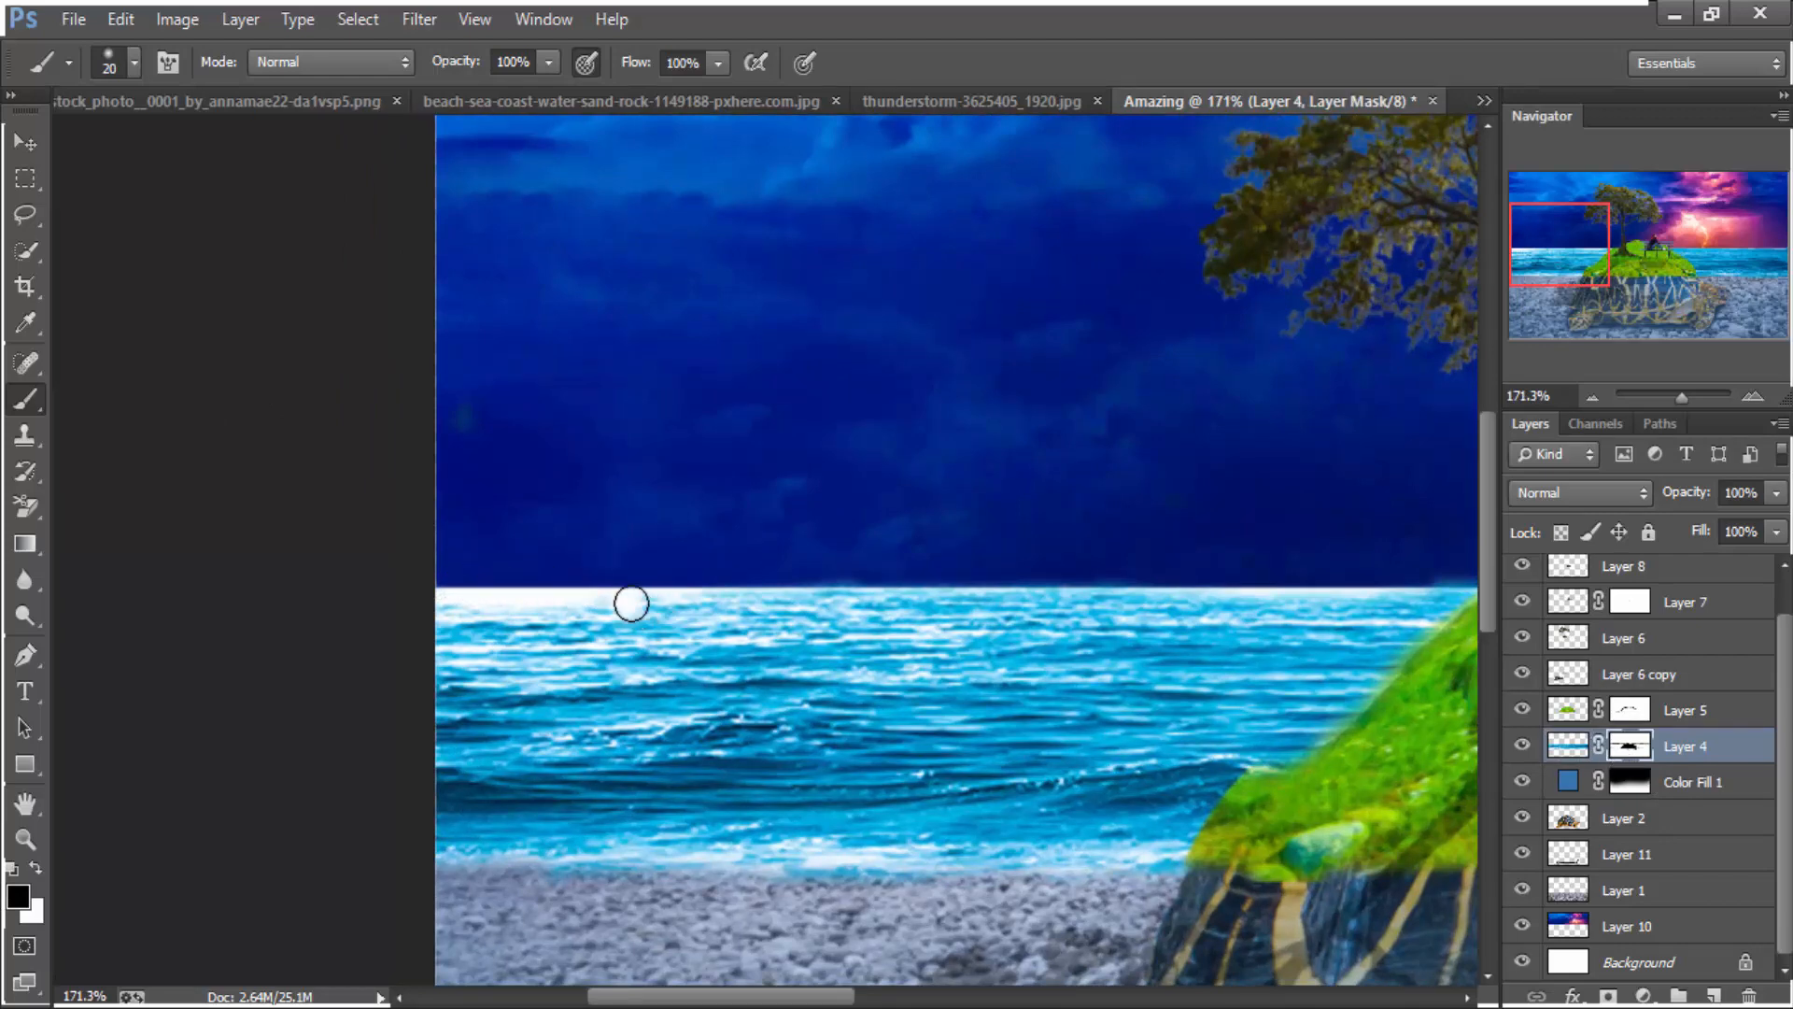
# Try white strokes along the horizon on Layer 4's mask, compare with the sea layer hidden and shown, and undo the strokes
pyautogui.press('x')
pyautogui.moveTo(522, 586)
pyautogui.mouseDown()
pyautogui.moveTo(504, 585)
pyautogui.moveTo(609, 587)
pyautogui.mouseUp()
pyautogui.scroll(3, 472, 608)
pyautogui.hotkey('ctrl', 'alt', 'z')
pyautogui.hotkey('ctrl', 'alt', 'z')
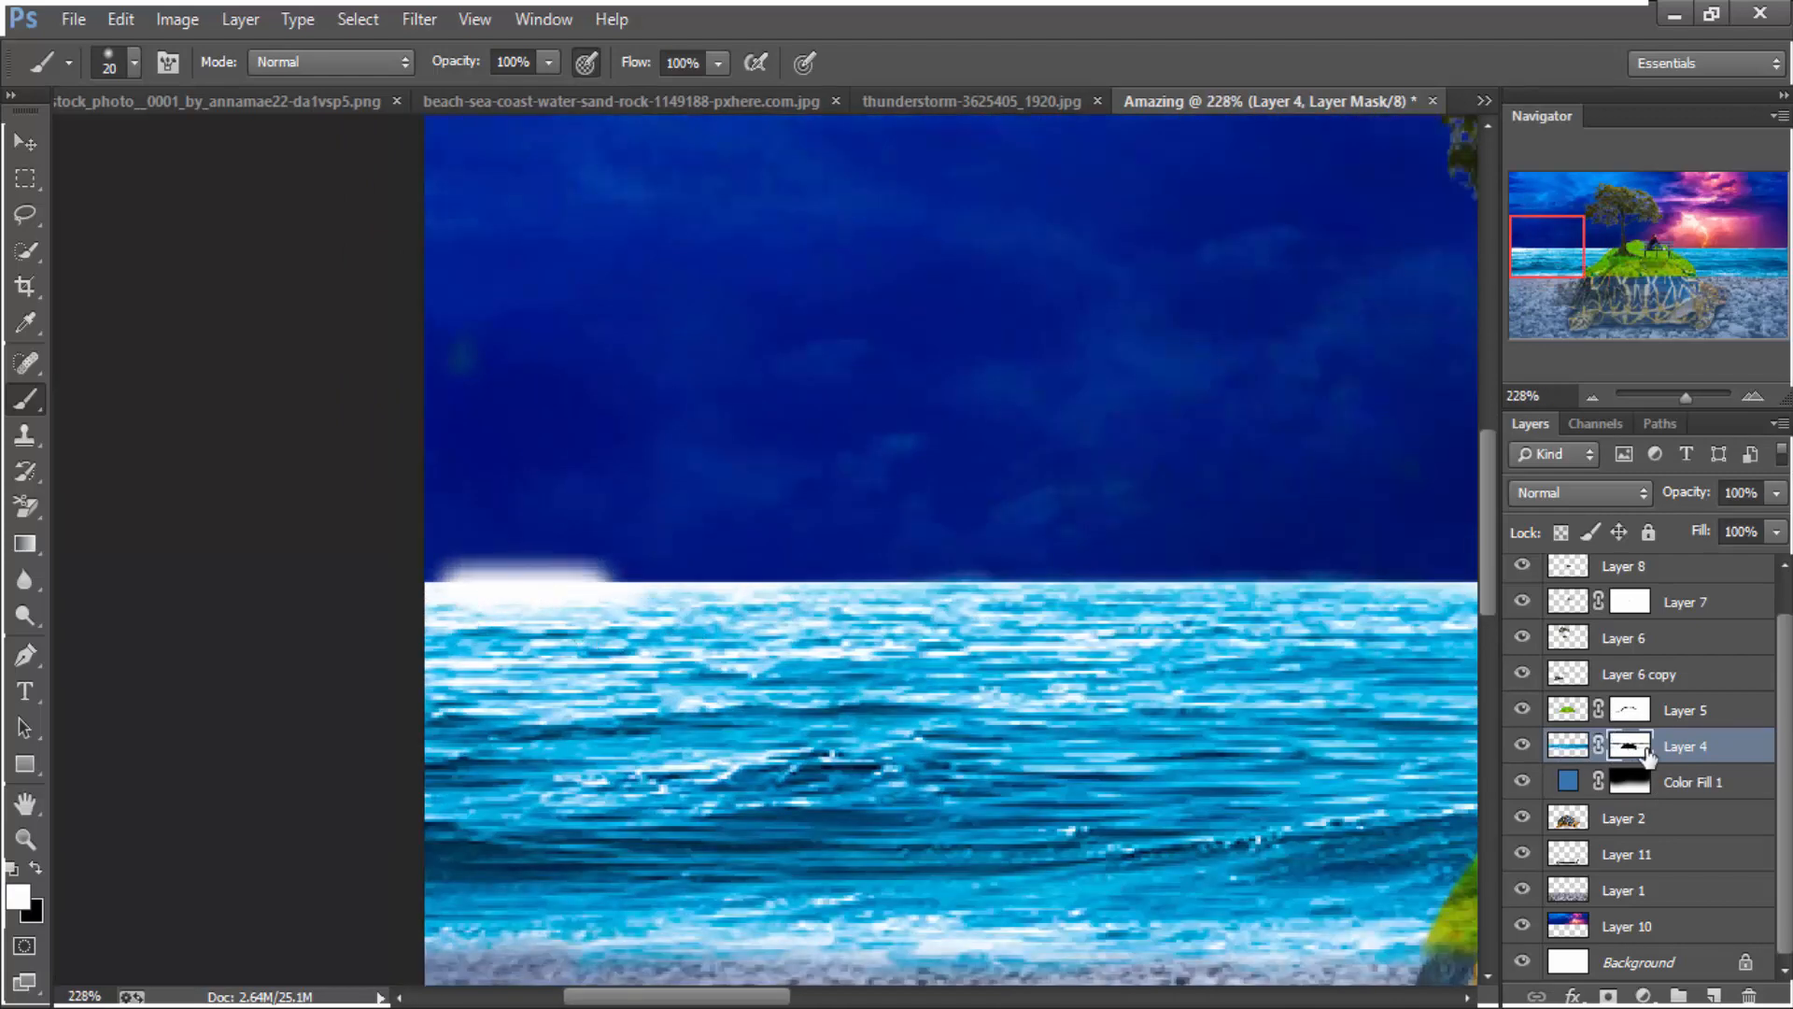
pyautogui.click(1522, 745)
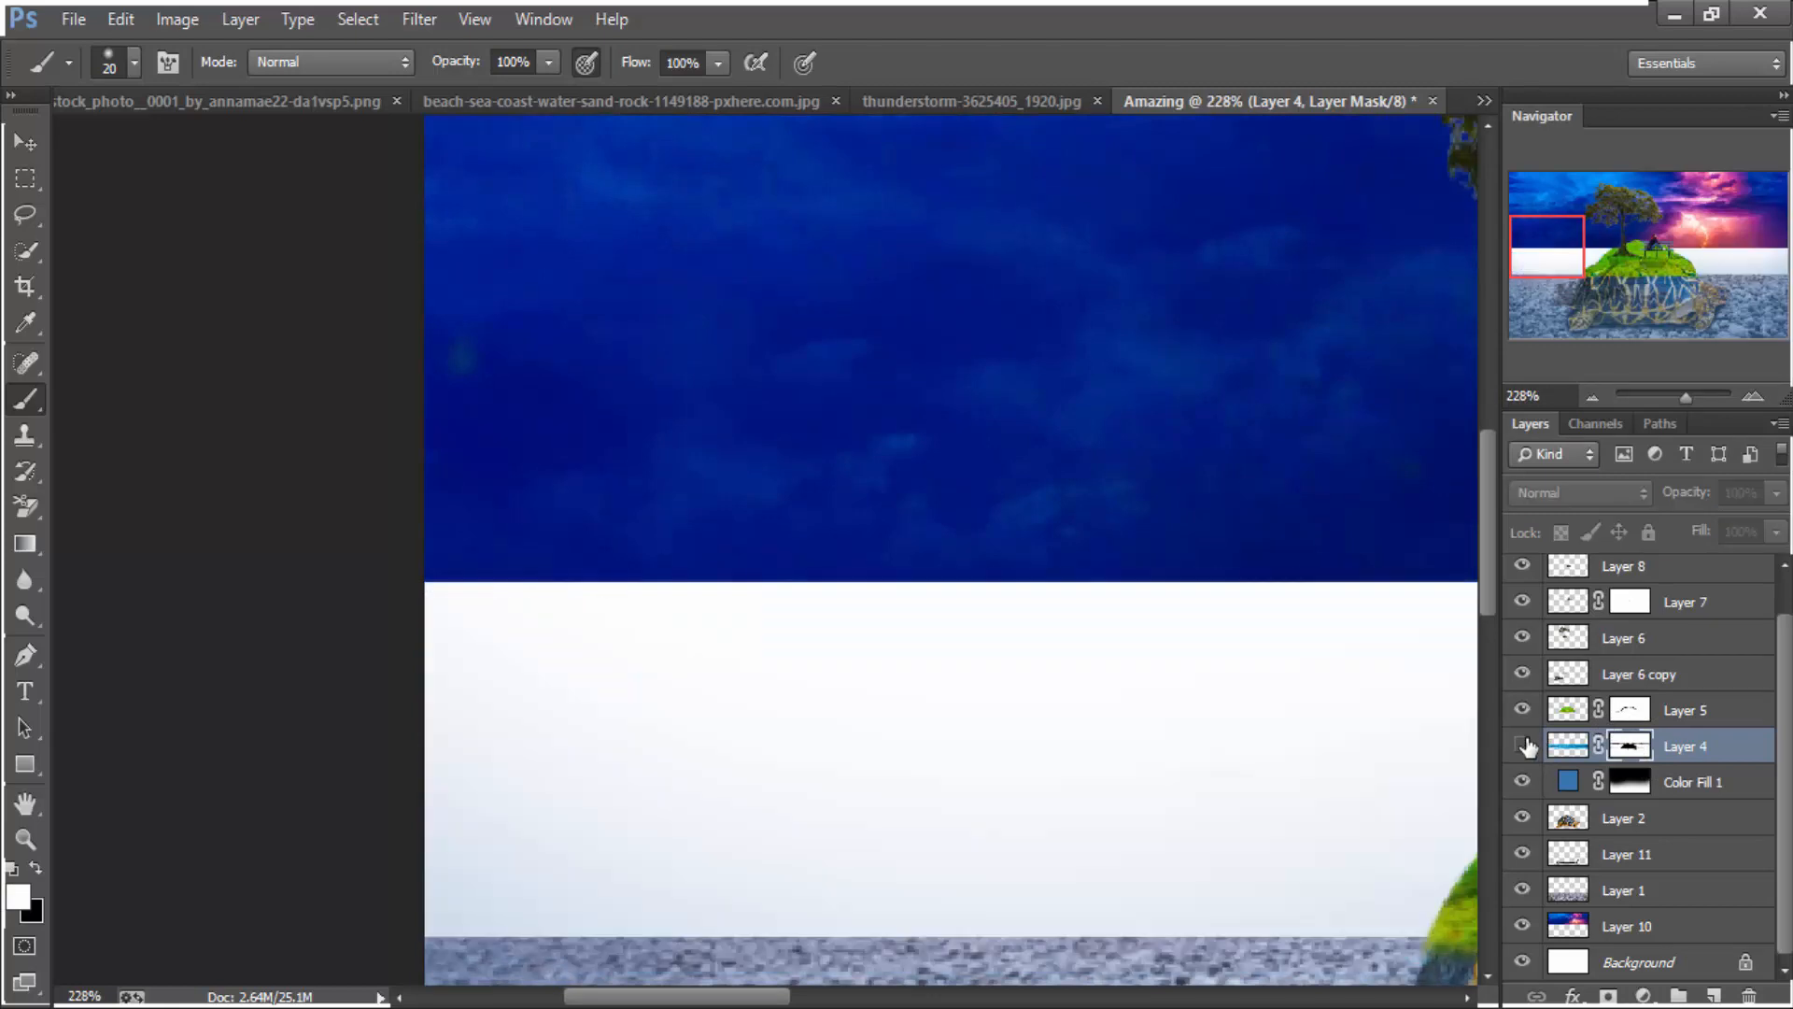
pyautogui.click(1522, 744)
pyautogui.scroll(3, 965, 598)
pyautogui.moveTo(841, 553); pyautogui.dragTo(957, 557)
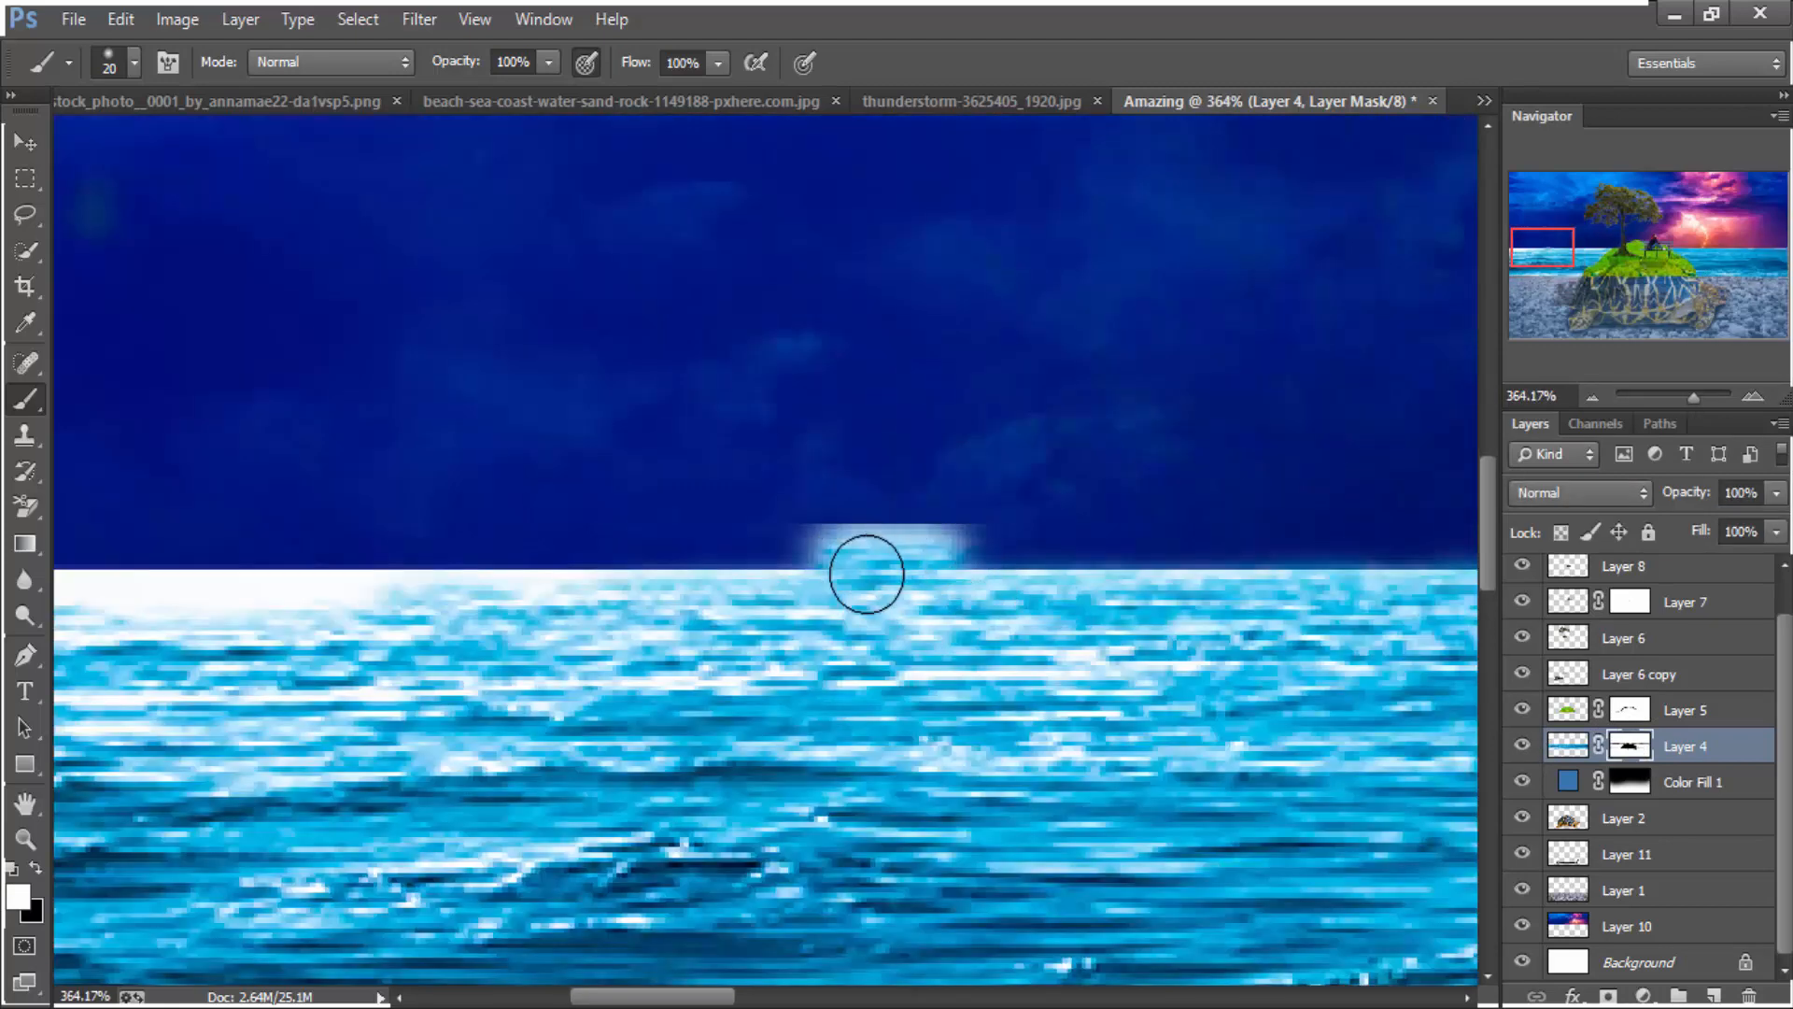
pyautogui.hotkey('ctrl', 'alt', 'z')
# Try further white strokes on Layer 4's mask near the left end of the horizon and step back through the recent changes
pyautogui.moveTo(322, 583)
pyautogui.mouseDown()
pyautogui.moveTo(656, 592)
pyautogui.moveTo(616, 570)
pyautogui.mouseUp()
pyautogui.click(523, 570)
pyautogui.hotkey('ctrl', 'alt', 'z')
pyautogui.hotkey('ctrl', 'alt', 'z')
pyautogui.hotkey('ctrl', 'alt', 'z')
pyautogui.hotkey('ctrl', 'alt', 'z')
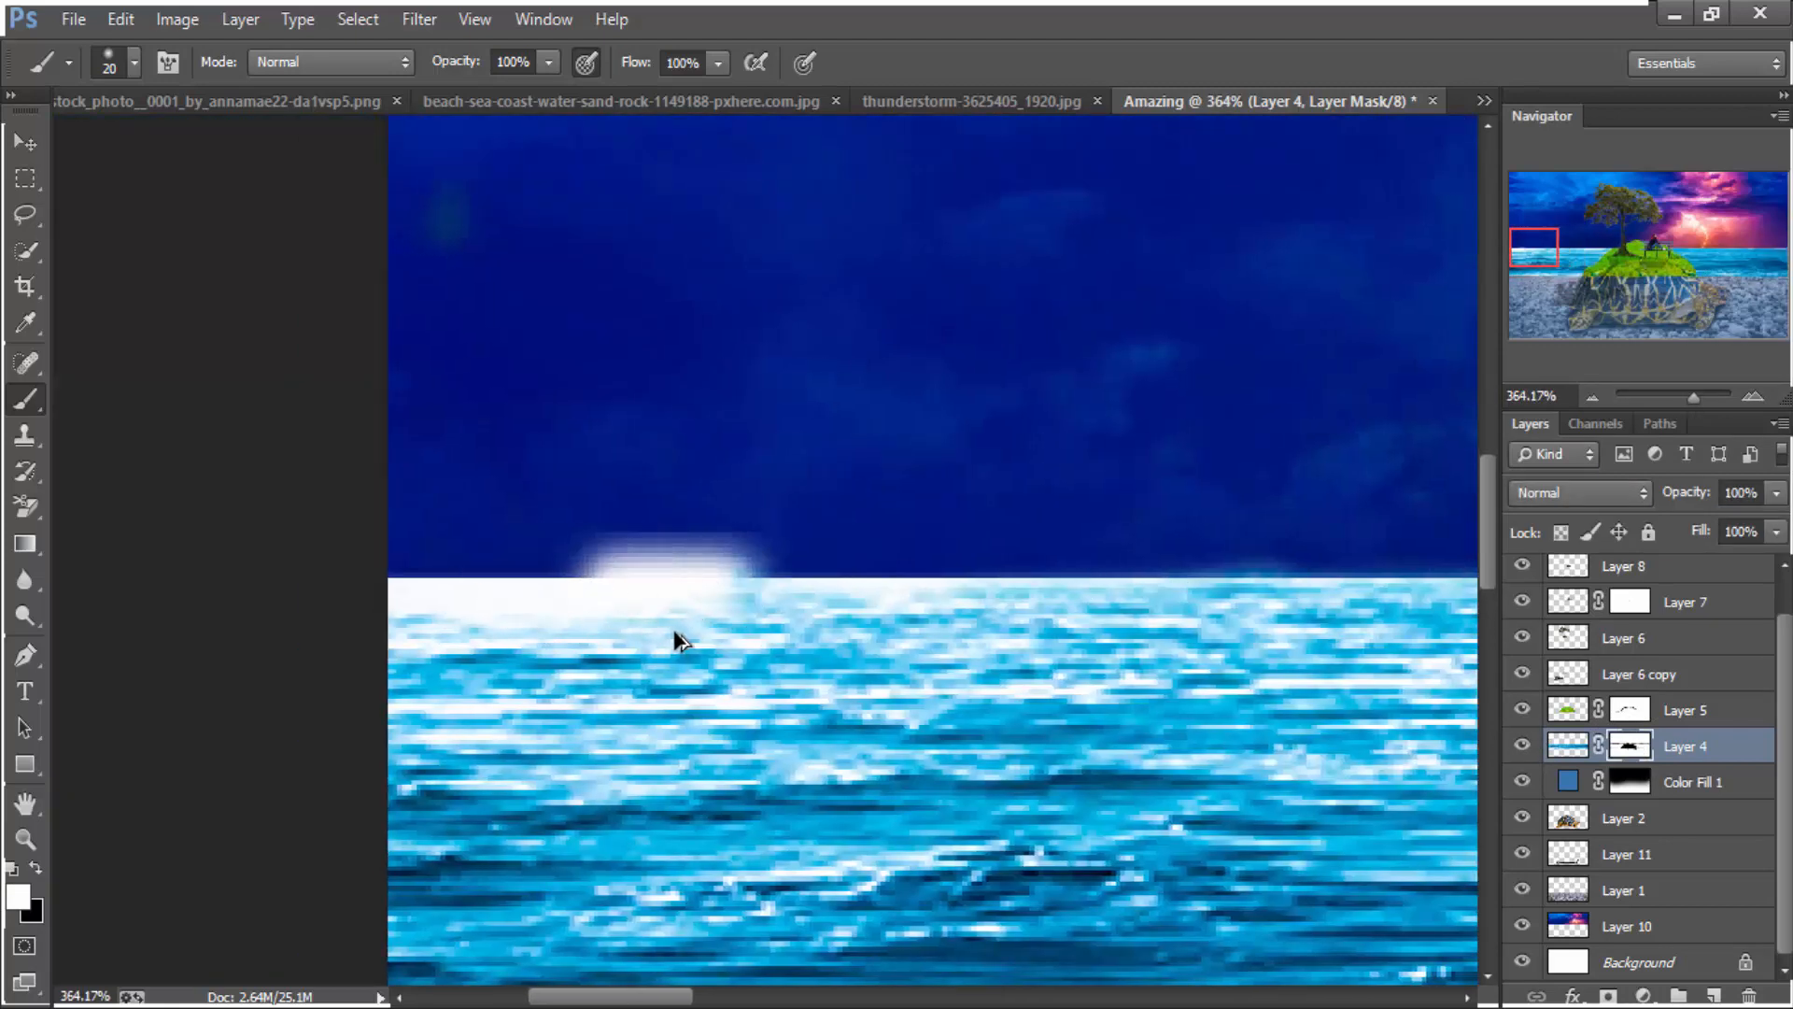
pyautogui.hotkey('ctrl', 'z')
pyautogui.hotkey('ctrl', 'z')
pyautogui.hotkey('ctrl', 'z')
pyautogui.hotkey('ctrl', 'z')
pyautogui.hotkey('ctrl', 'z')
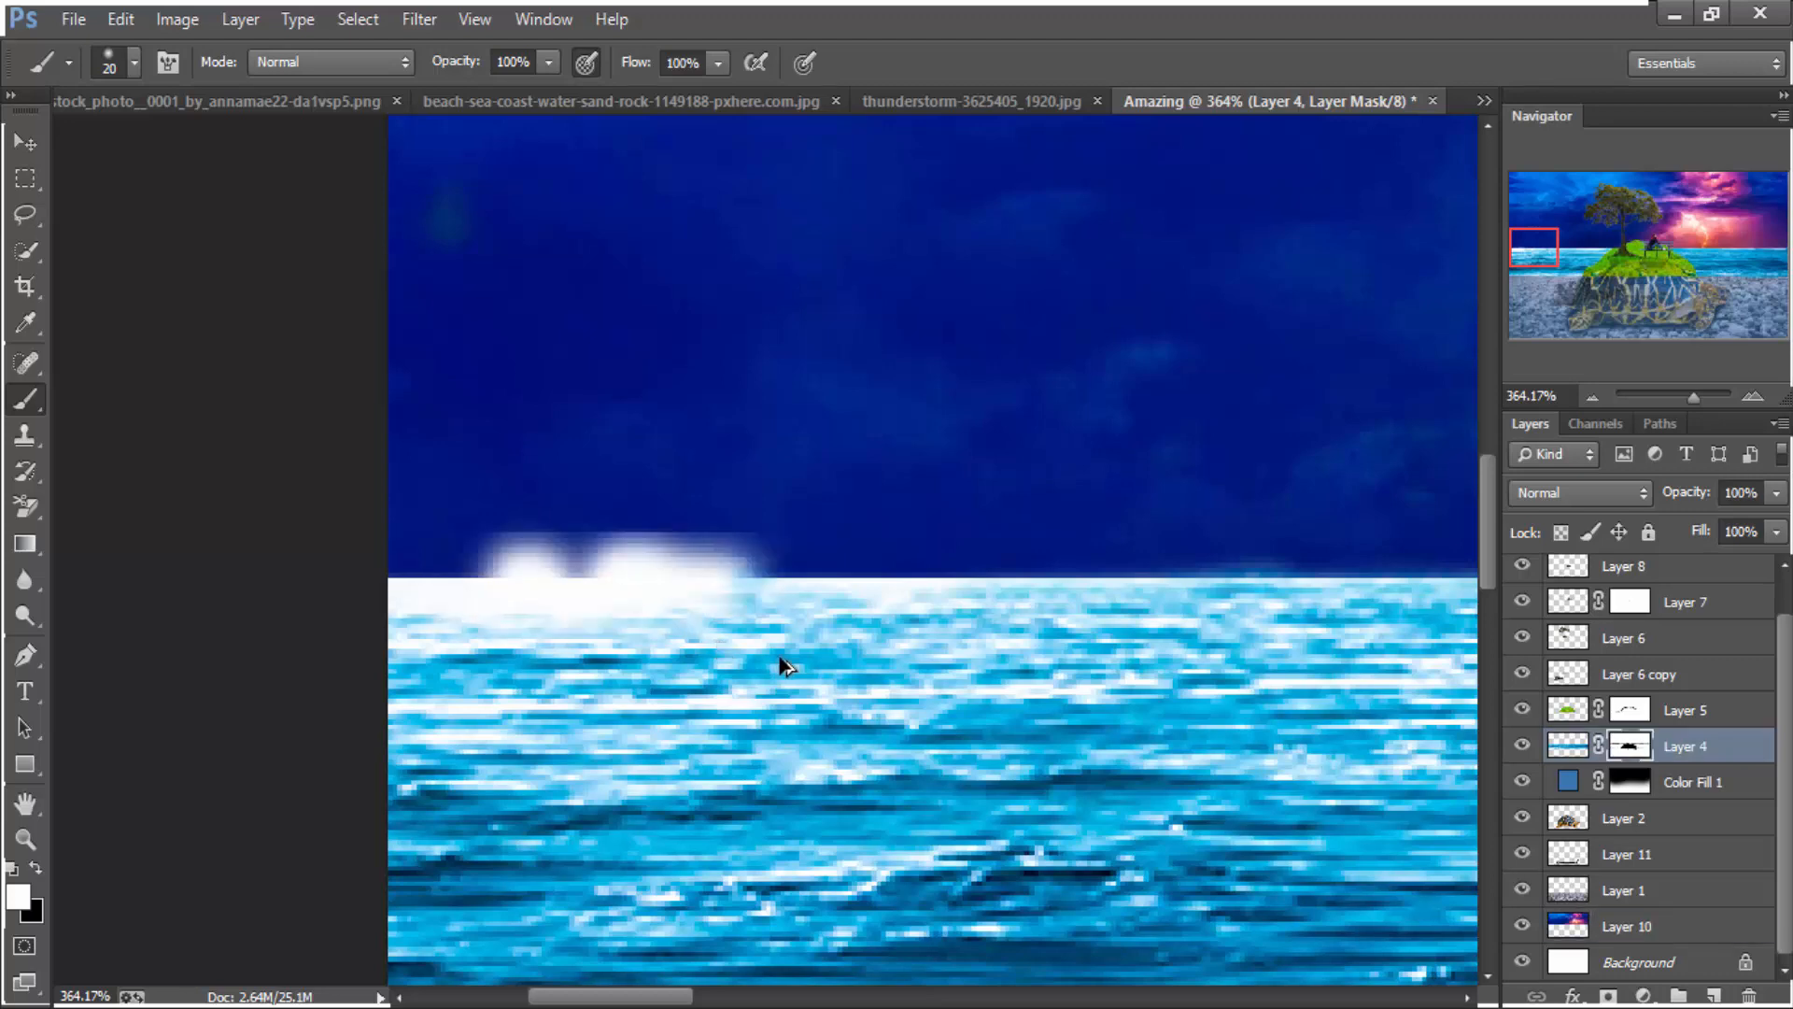
pyautogui.hotkey('ctrl', 'z')
pyautogui.hotkey('ctrl', 'z')
pyautogui.hotkey('ctrl', 'z')
pyautogui.hotkey('ctrl', 'z')
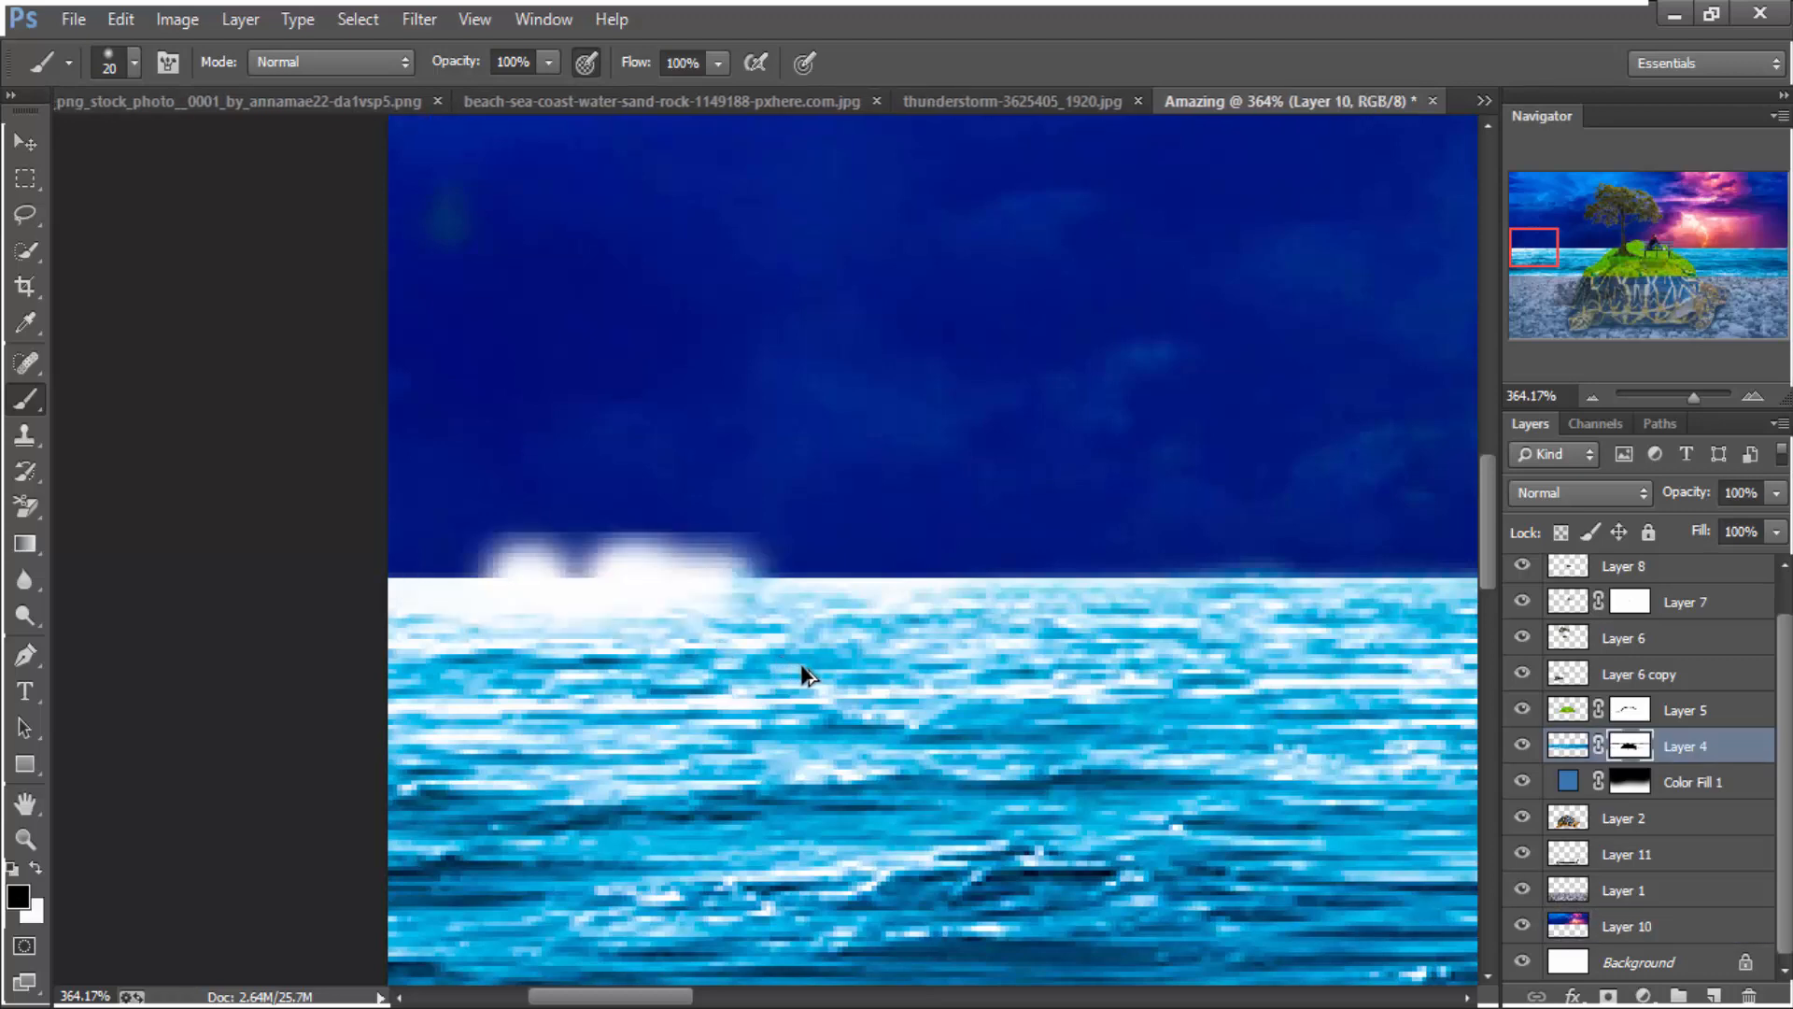
# Try to cover the white spots above the horizon with black on Layer 4's image, and undo the stroke
pyautogui.scroll(-4, 772, 603)
pyautogui.scroll(3, 785, 600)
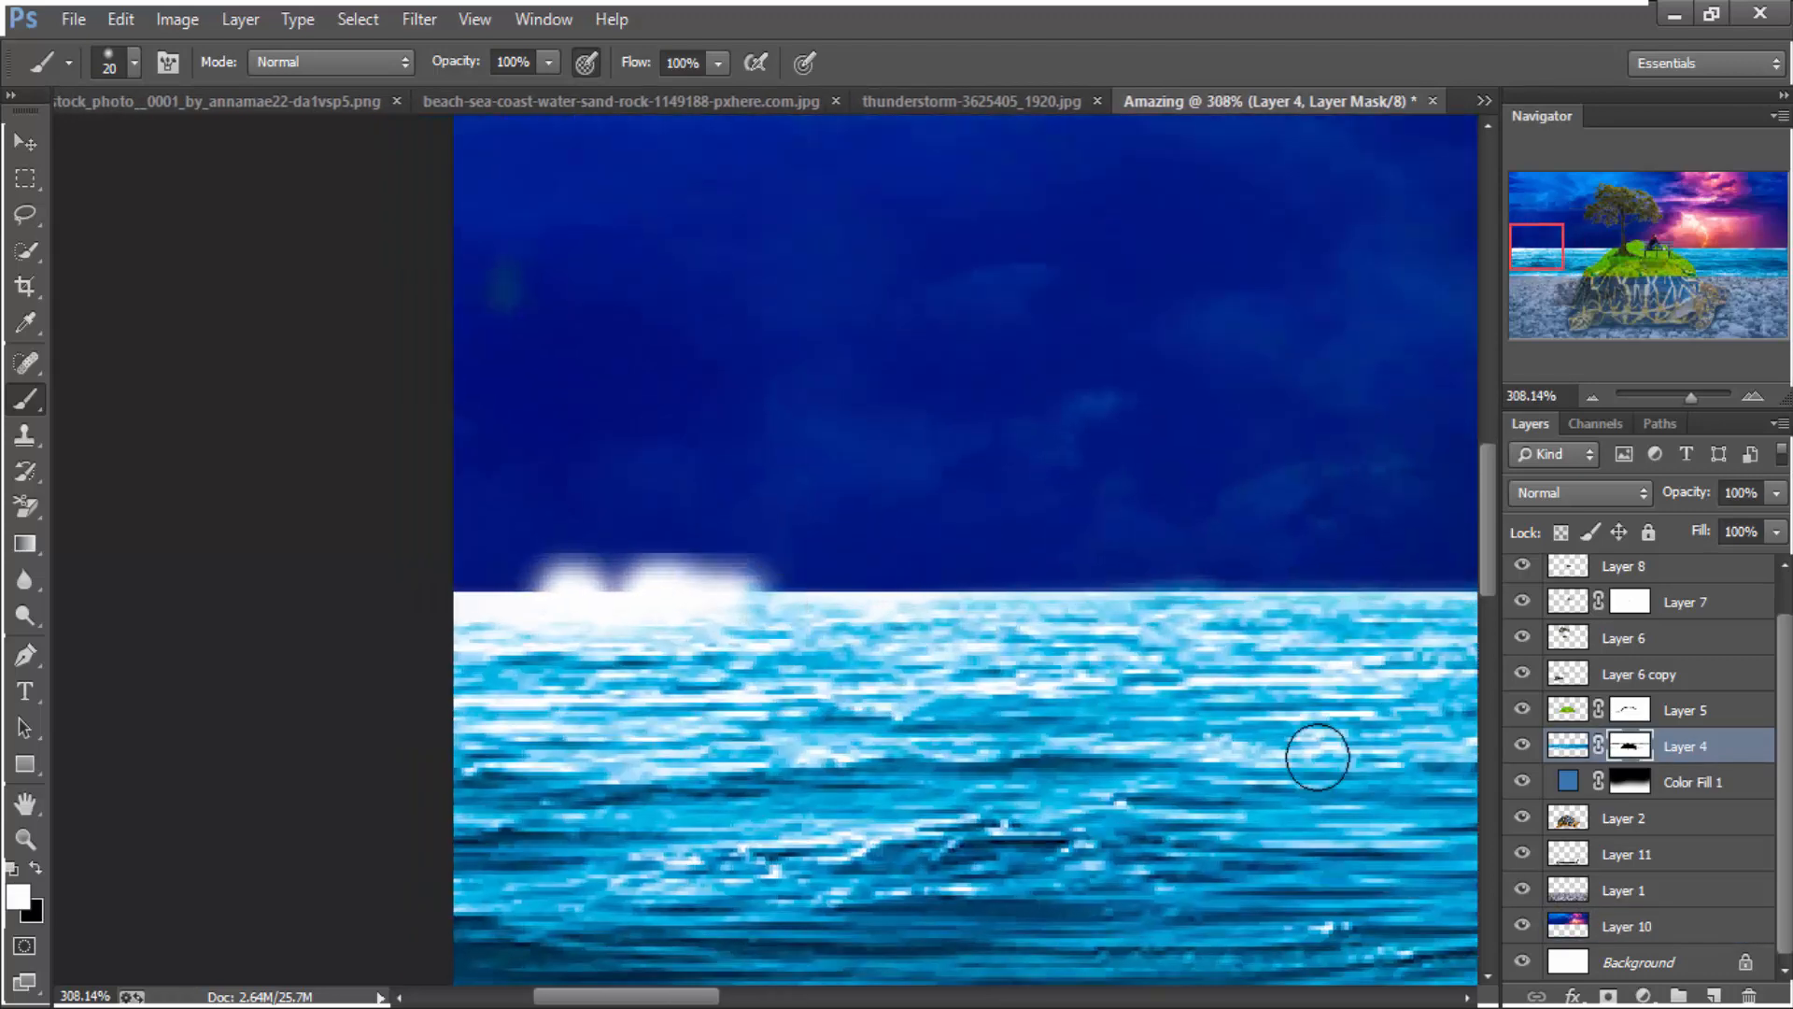
pyautogui.click(1524, 744)
pyautogui.click(1524, 744)
pyautogui.click(1567, 746)
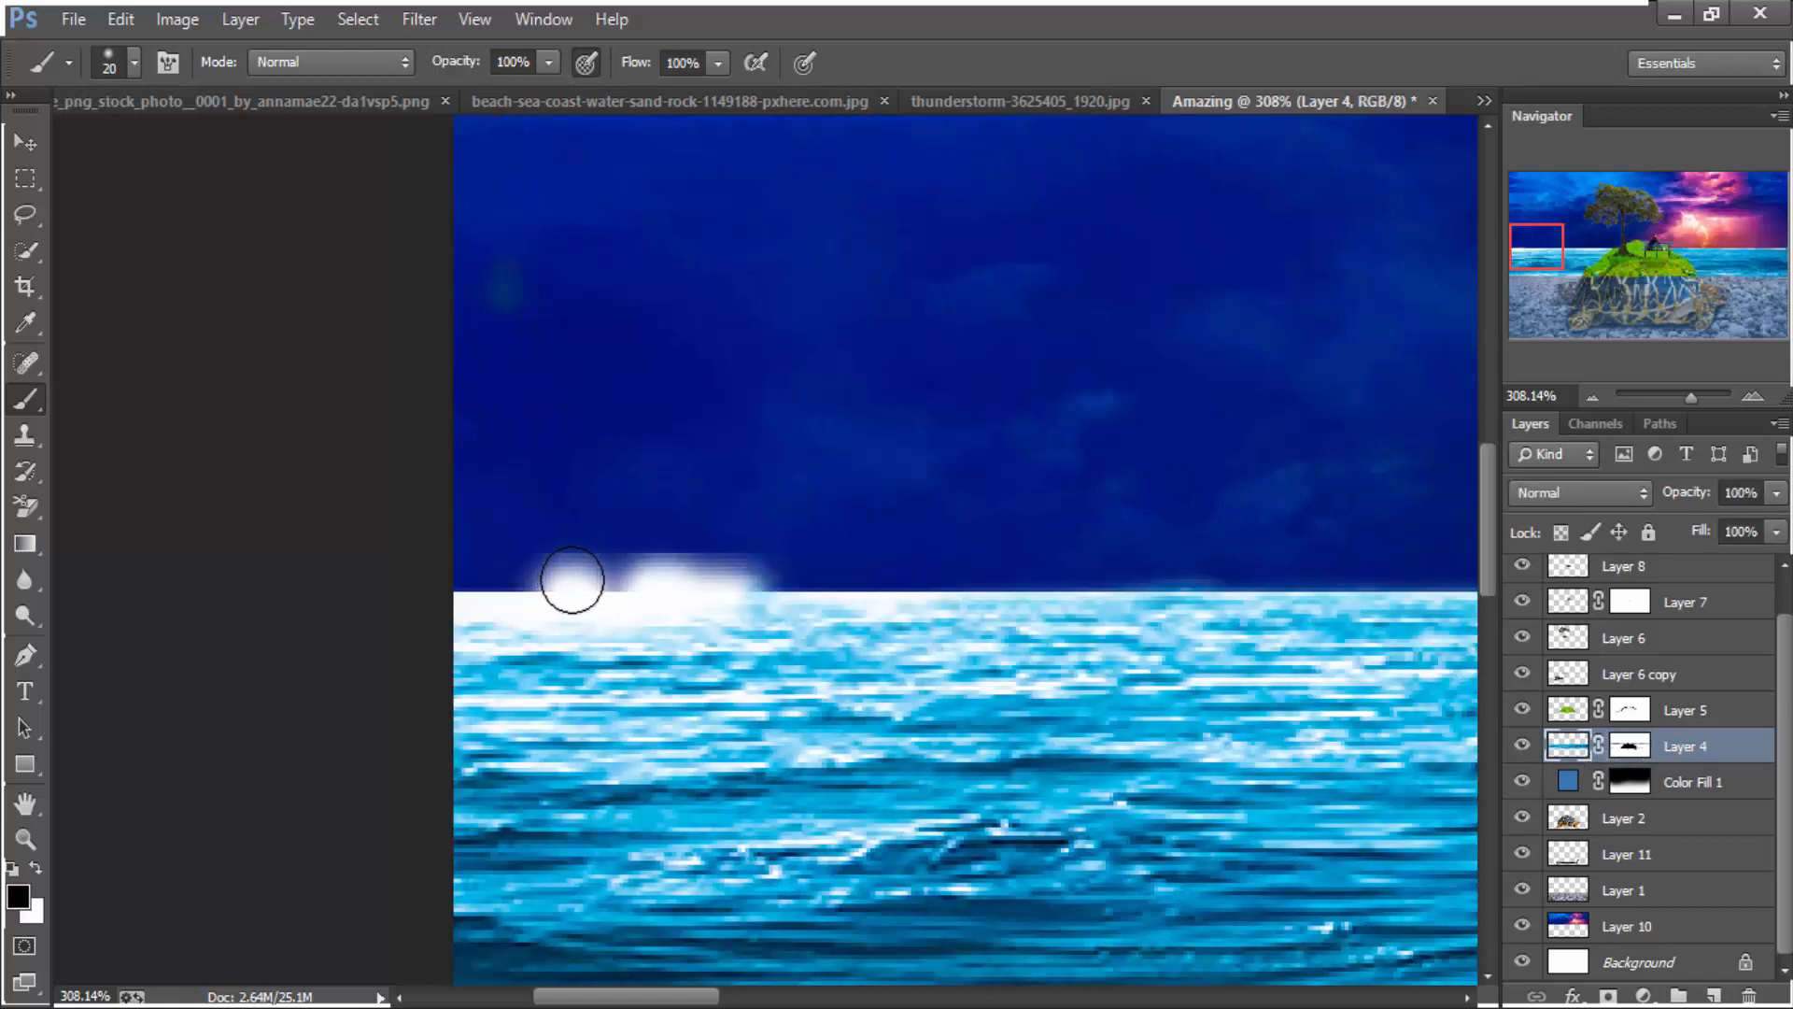
pyautogui.moveTo(572, 580); pyautogui.dragTo(720, 595)
pyautogui.hotkey('ctrl', 'z')
# Erase the white spots above the horizon on Layer 4 with the Background Eraser, and clean the remnants with the 13 px Eraser
pyautogui.click(38, 504)
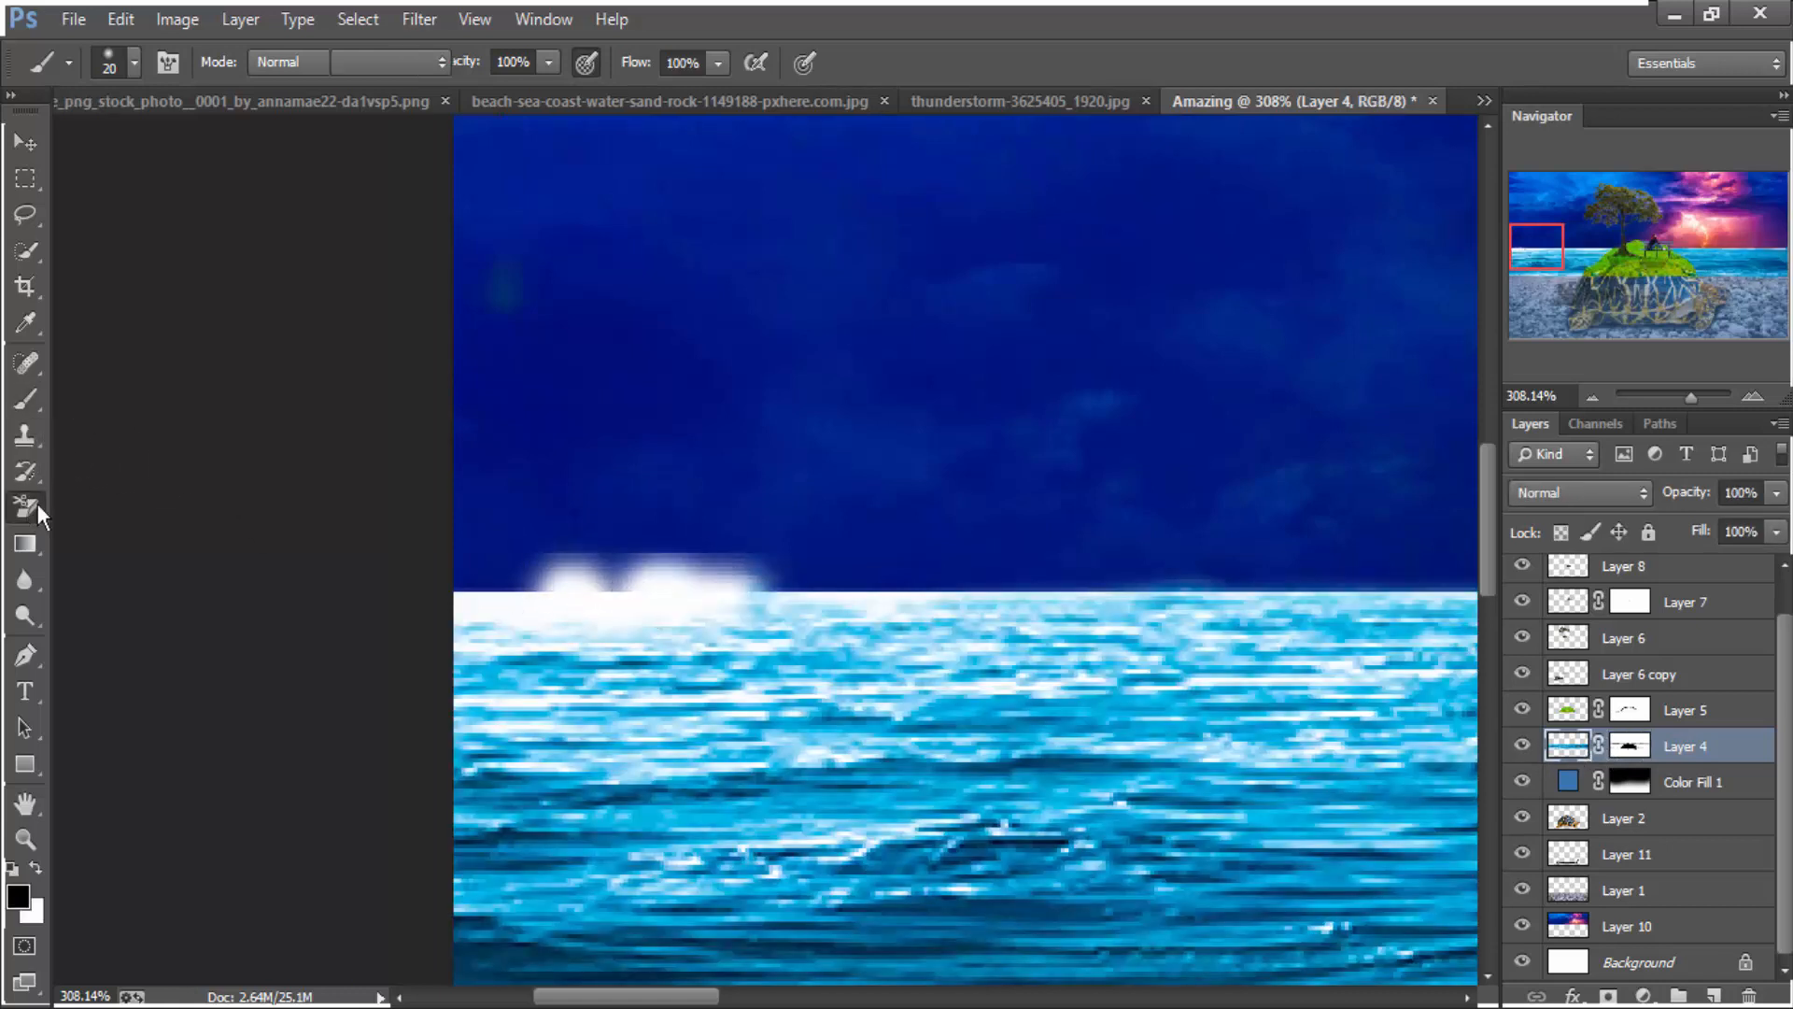
pyautogui.moveTo(523, 579)
pyautogui.mouseDown()
pyautogui.moveTo(599, 573)
pyautogui.moveTo(729, 581)
pyautogui.moveTo(644, 594)
pyautogui.moveTo(753, 572)
pyautogui.mouseUp()
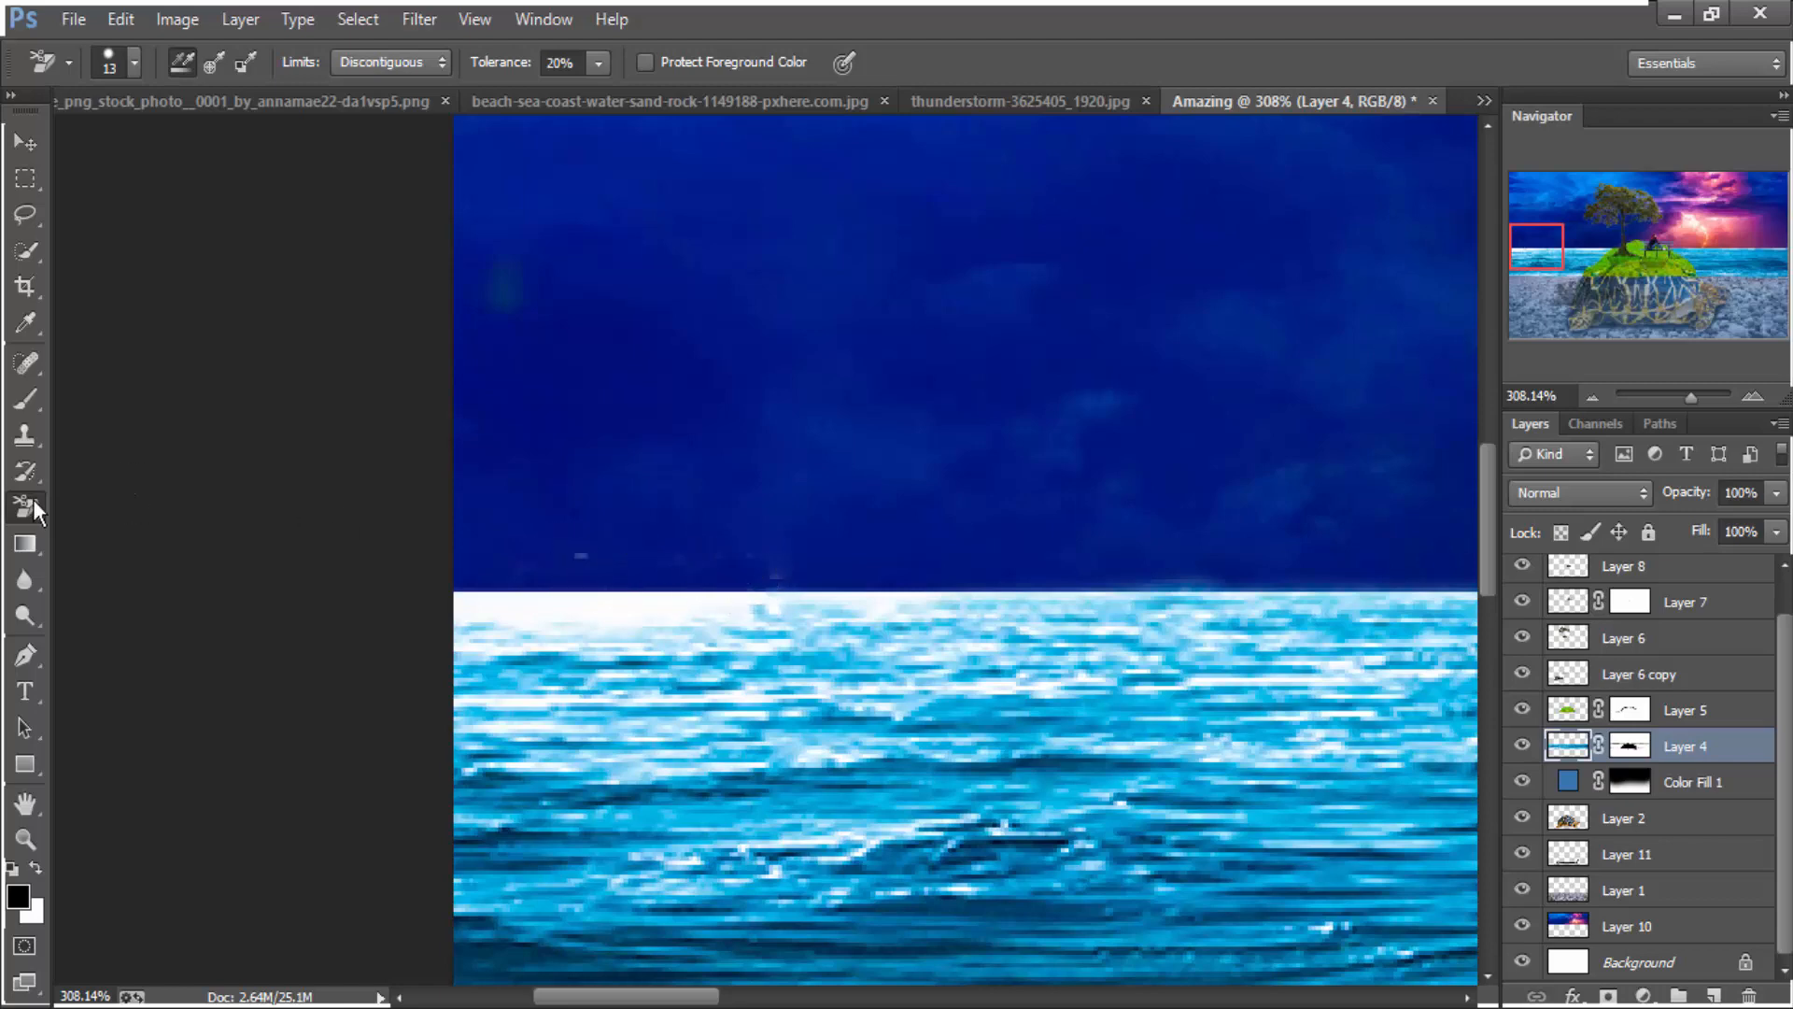
pyautogui.moveTo(31, 503); pyautogui.dragTo(112, 504)
pyautogui.scroll(-4, 826, 589)
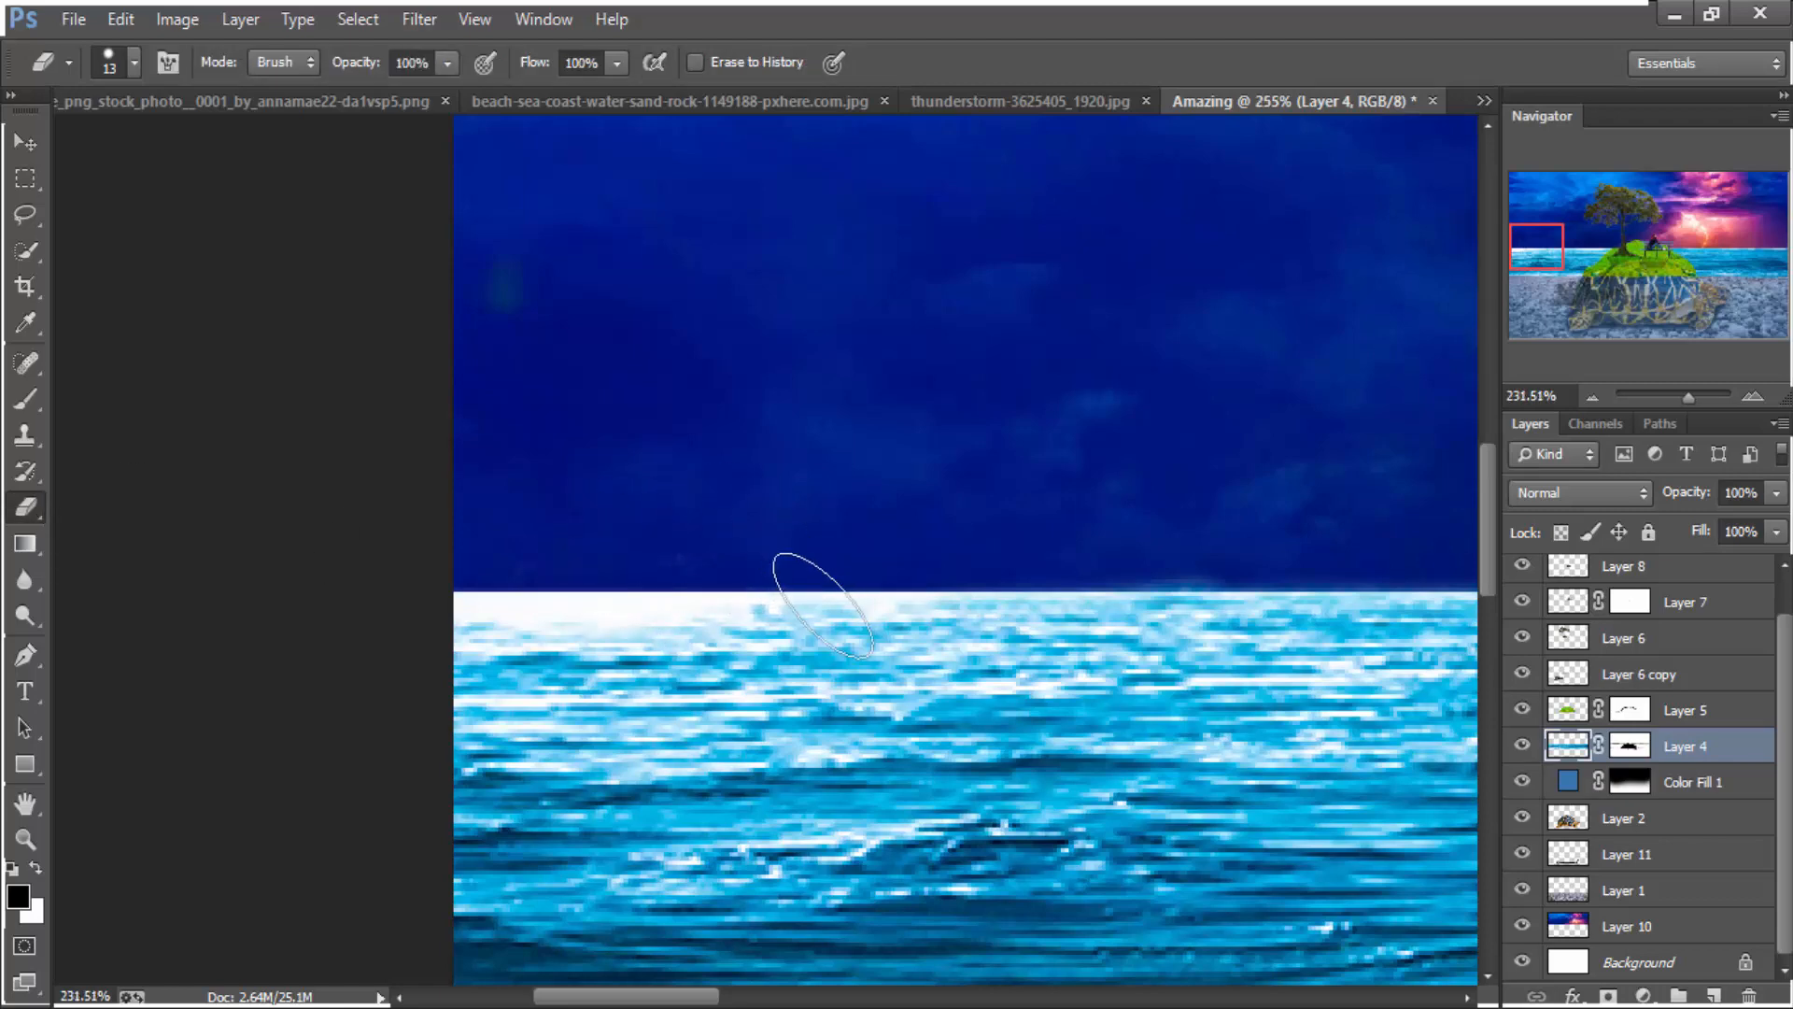
pyautogui.moveTo(1273, 700); pyautogui.dragTo(1001, 662)
pyautogui.scroll(2, 1468, 736)
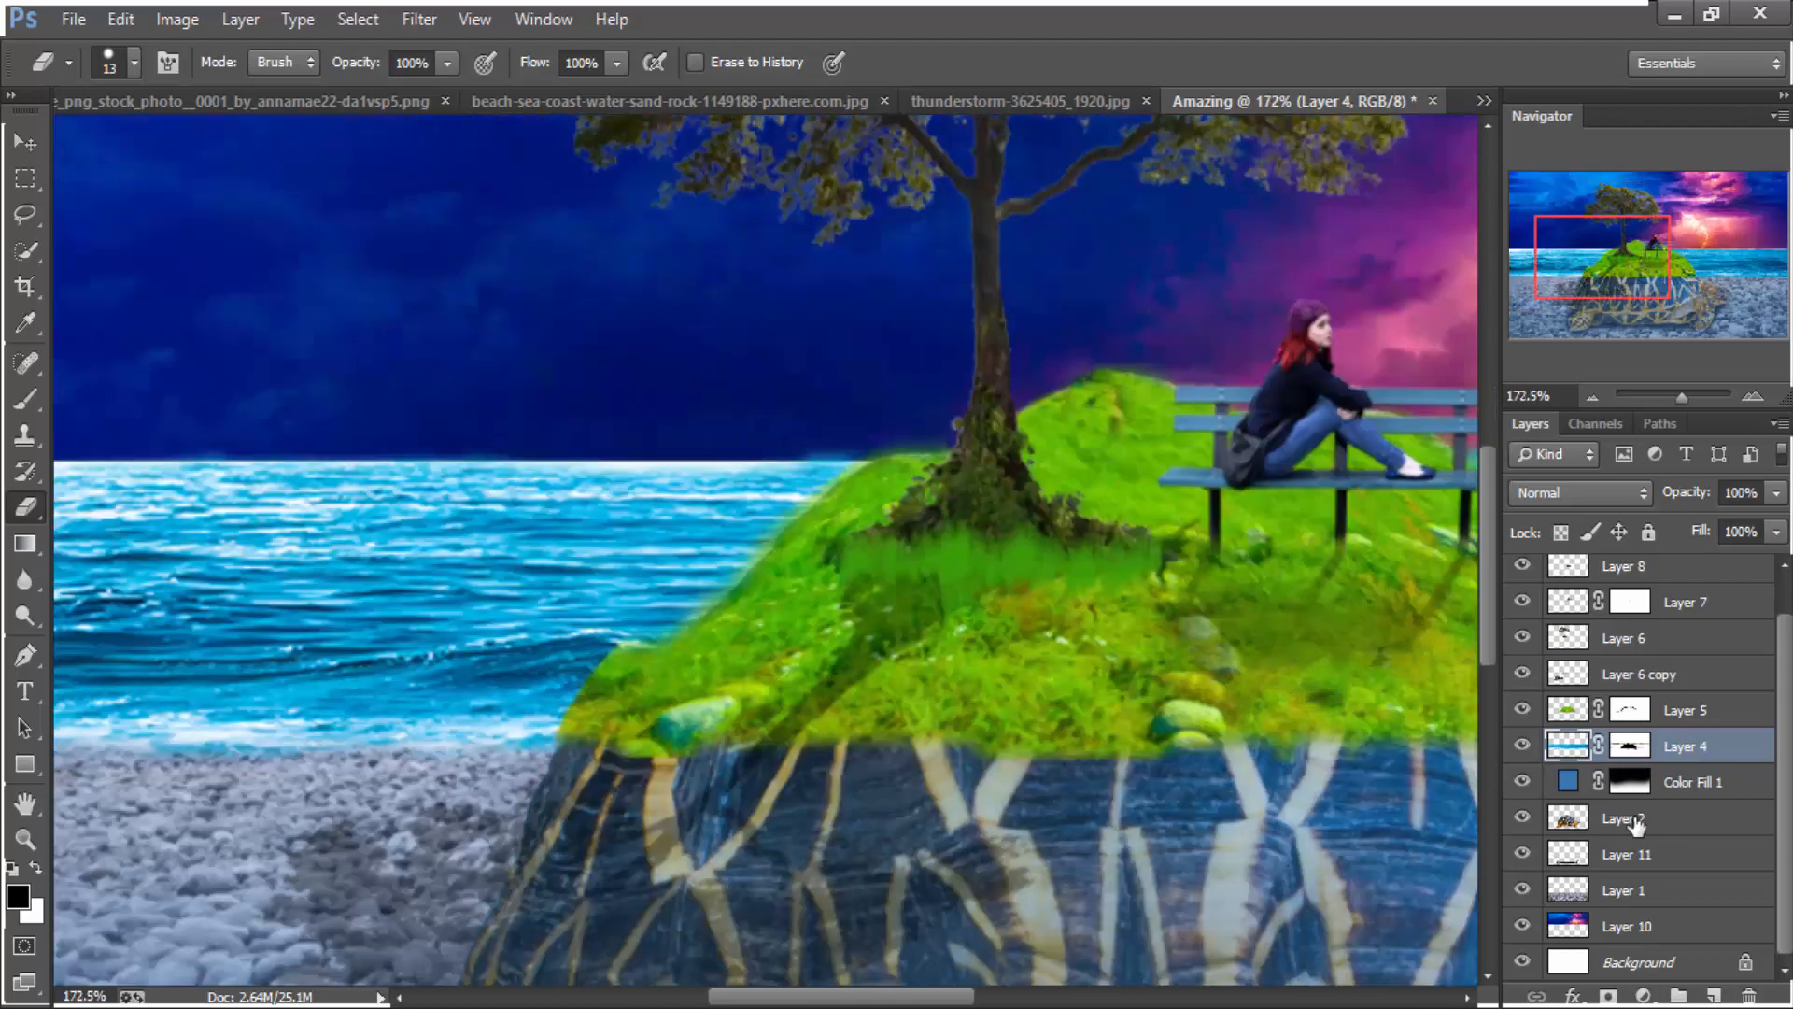
# Paint white along the horizon on Layer 4's mask with the Brush reduced to 8 px
pyautogui.click(1615, 754)
pyautogui.scroll(3, 302, 403)
pyautogui.click(25, 399)
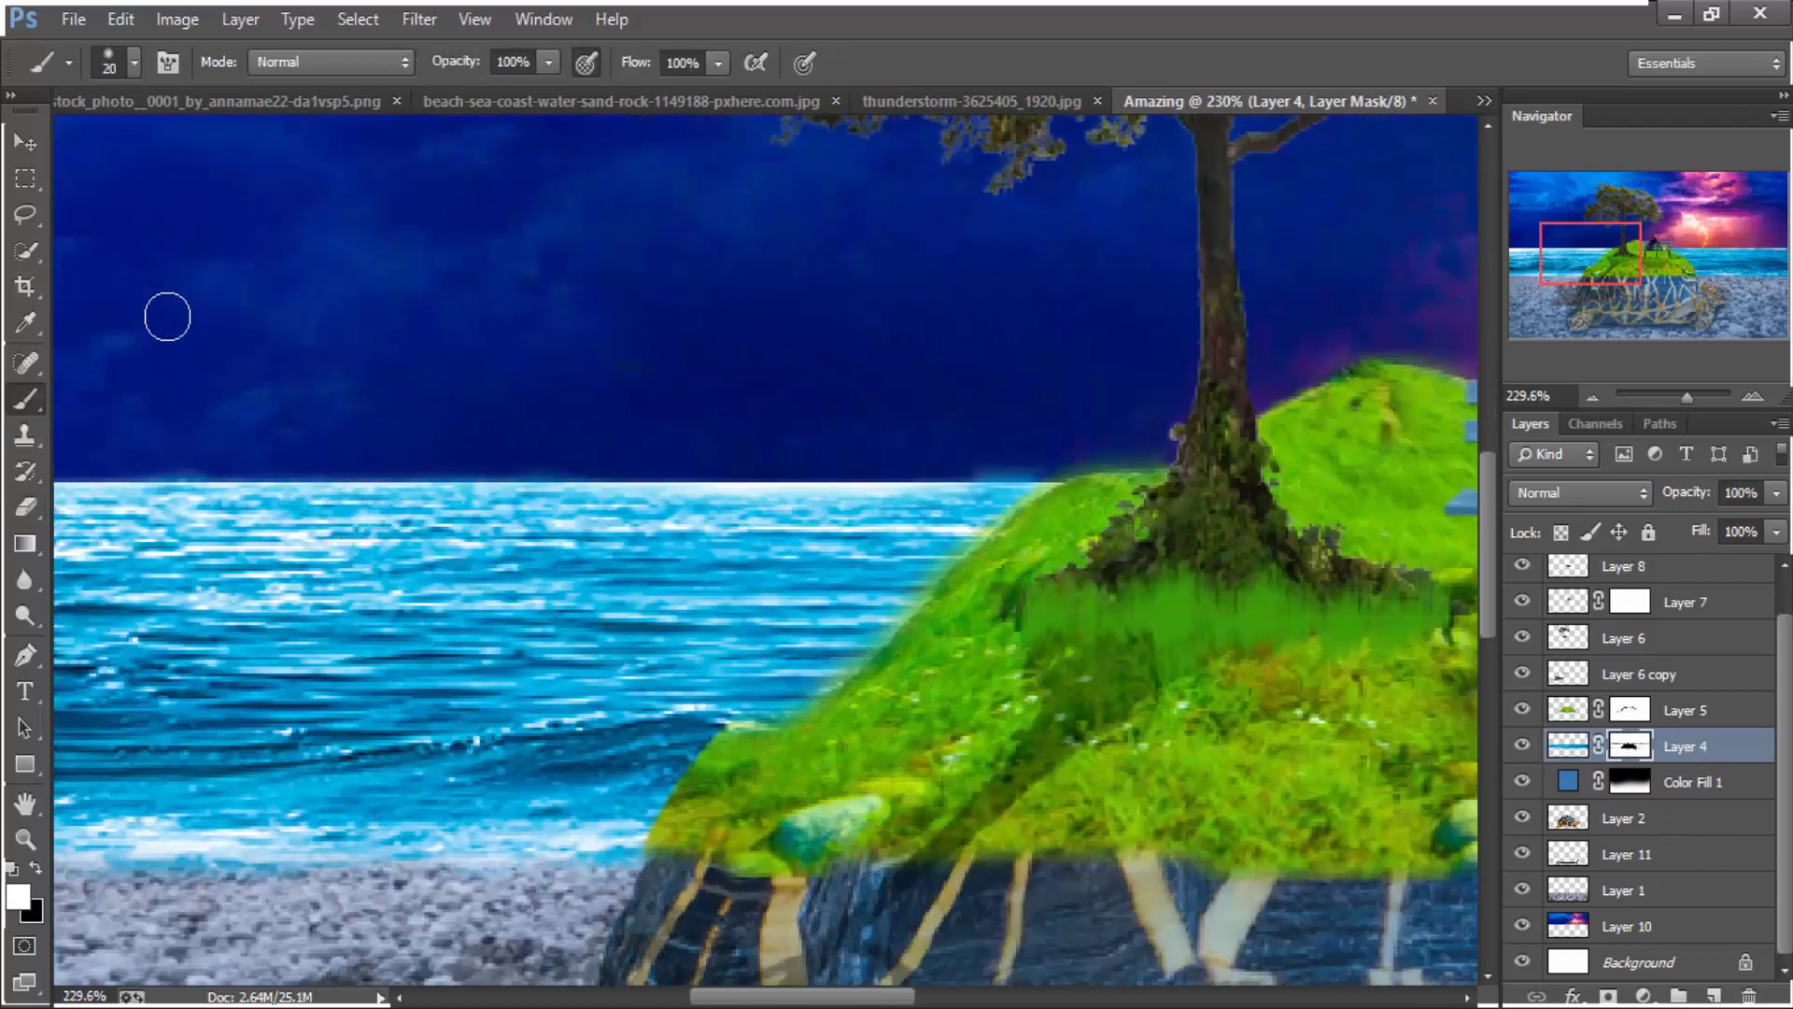
pyautogui.scroll(3, 336, 480)
pyautogui.press('[')
pyautogui.press('[')
pyautogui.press('[')
pyautogui.moveTo(372, 520); pyautogui.dragTo(532, 523)
pyautogui.scroll(-6, 473, 536)
pyautogui.scroll(4, 394, 549)
# Choose another soft round brush tip and paint short white strokes along the horizon on Layer 4's mask, undoing the misplaced one
pyautogui.rightClick(394, 548)
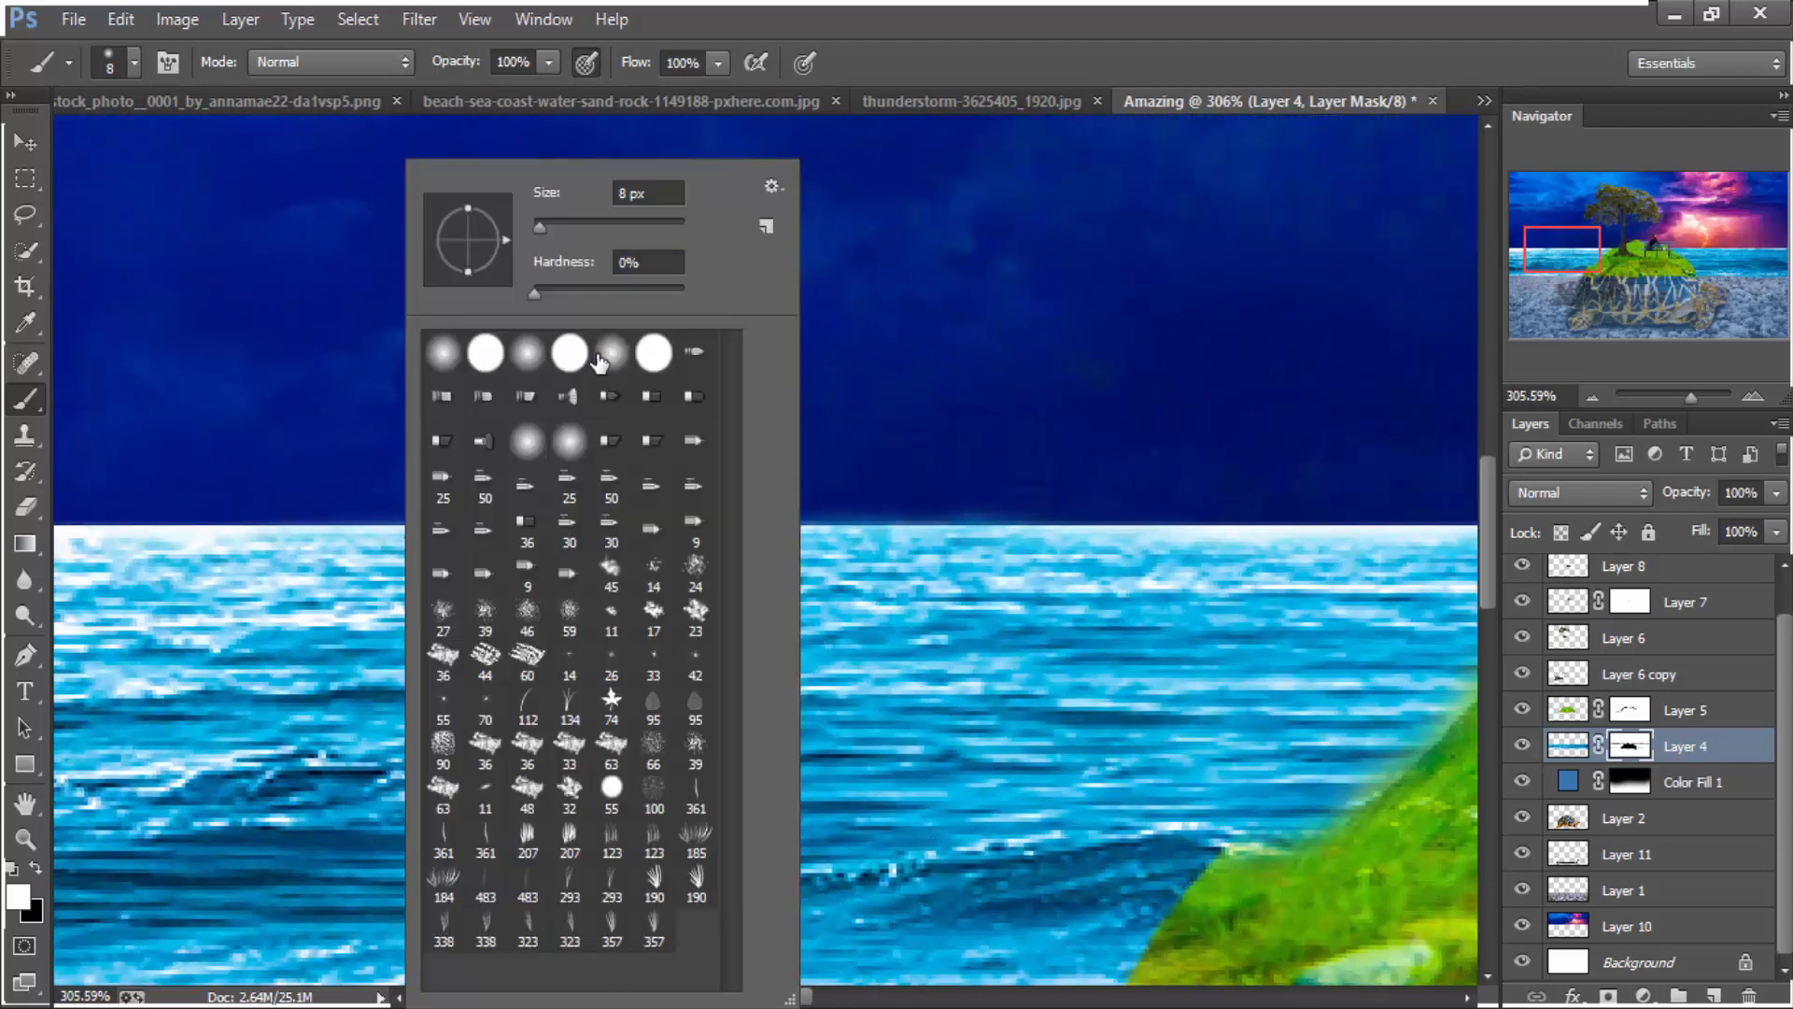
pyautogui.click(595, 356)
pyautogui.click(367, 443)
pyautogui.moveTo(333, 520); pyautogui.dragTo(291, 519)
pyautogui.moveTo(355, 521); pyautogui.dragTo(416, 520)
pyautogui.hotkey('ctrl', 'z')
pyautogui.scroll(-4, 464, 567)
pyautogui.moveTo(581, 567); pyautogui.dragTo(785, 569)
pyautogui.scroll(3, 786, 560)
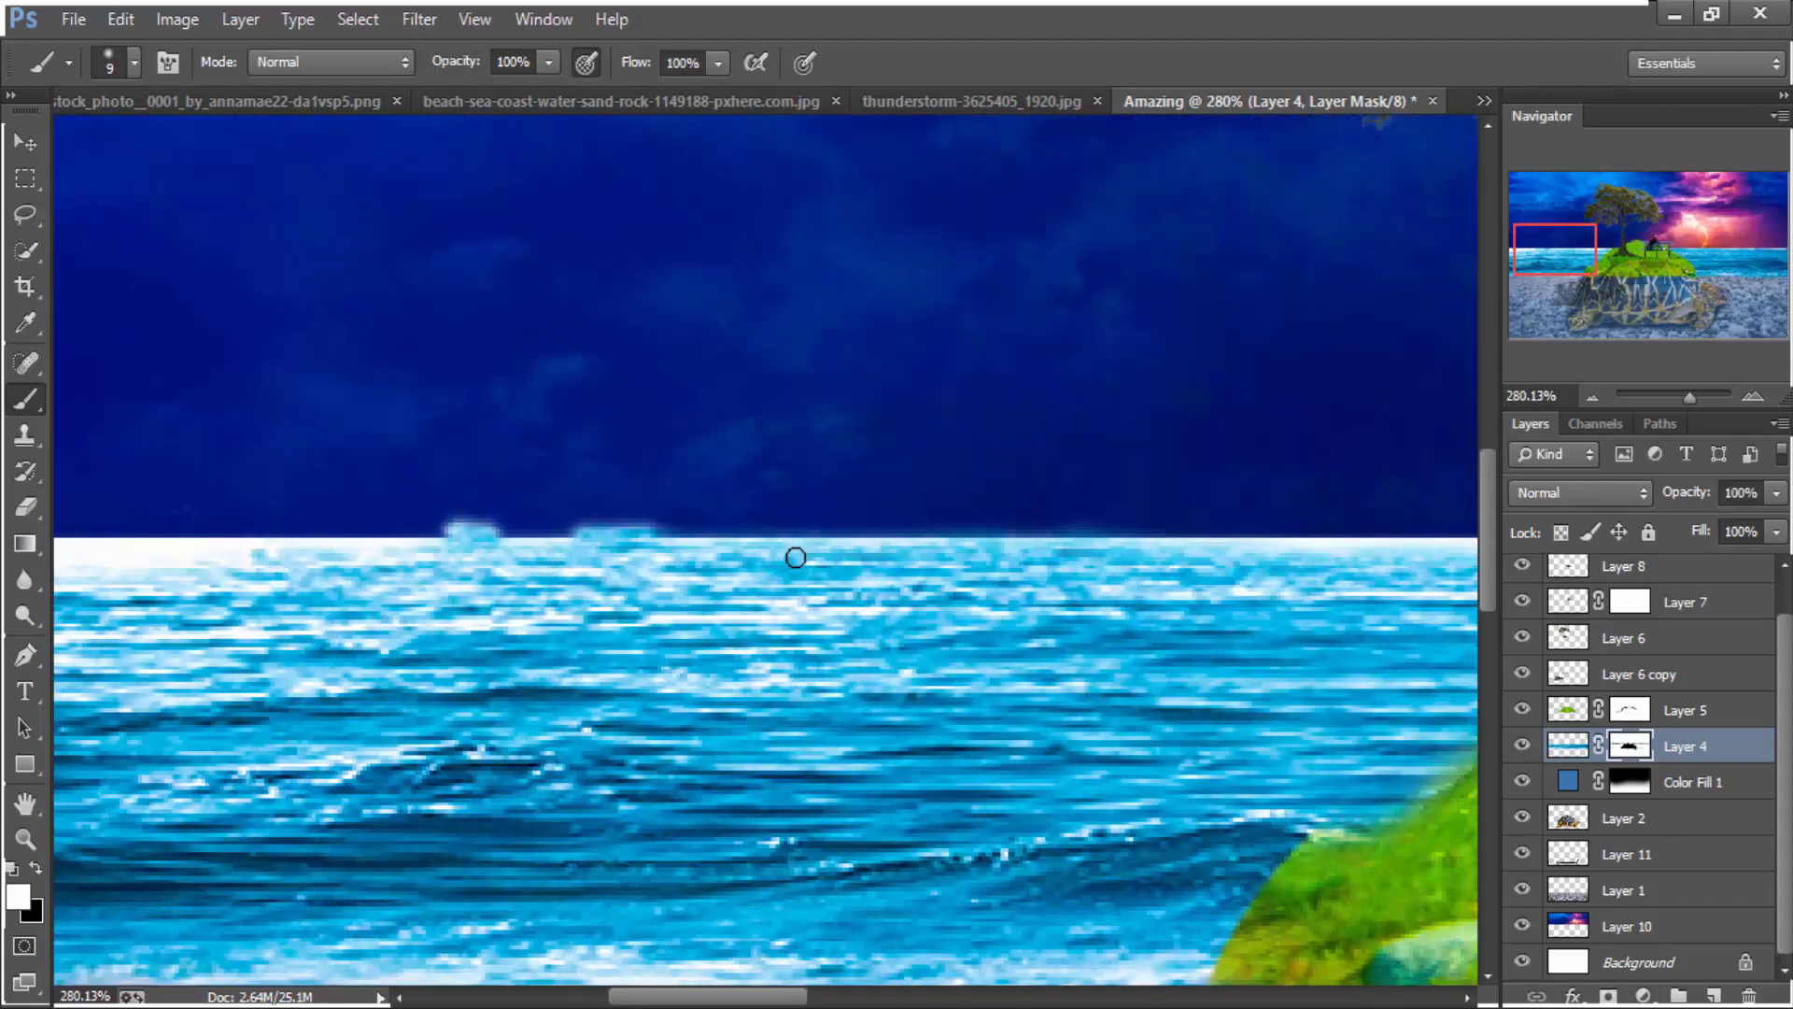
# Enlarge the brush to 35 px and paint broader white strokes along the horizon on Layer 4's mask
pyautogui.press(']')
pyautogui.press(']')
pyautogui.press(']')
pyautogui.press(']')
pyautogui.press(']')
pyautogui.press(']')
pyautogui.press(']')
pyautogui.moveTo(492, 548)
pyautogui.mouseDown()
pyautogui.moveTo(710, 582)
pyautogui.moveTo(887, 579)
pyautogui.mouseUp()
pyautogui.moveTo(910, 590); pyautogui.dragTo(745, 618)
pyautogui.moveTo(1035, 602); pyautogui.dragTo(758, 613)
# Paint black just above the horizon on Layer 4's mask to trim the uneven edge of the sea
pyautogui.click(600, 501)
pyautogui.press('x')
pyautogui.moveTo(636, 499)
pyautogui.mouseDown()
pyautogui.moveTo(768, 494)
pyautogui.moveTo(313, 494)
pyautogui.moveTo(1126, 494)
pyautogui.mouseUp()
pyautogui.scroll(-2, 1036, 525)
pyautogui.moveTo(1200, 580); pyautogui.dragTo(689, 573)
# Stretch the sky on Layer 10 downward to a height of 102.43% so it reaches behind the sea
pyautogui.click(1576, 932)
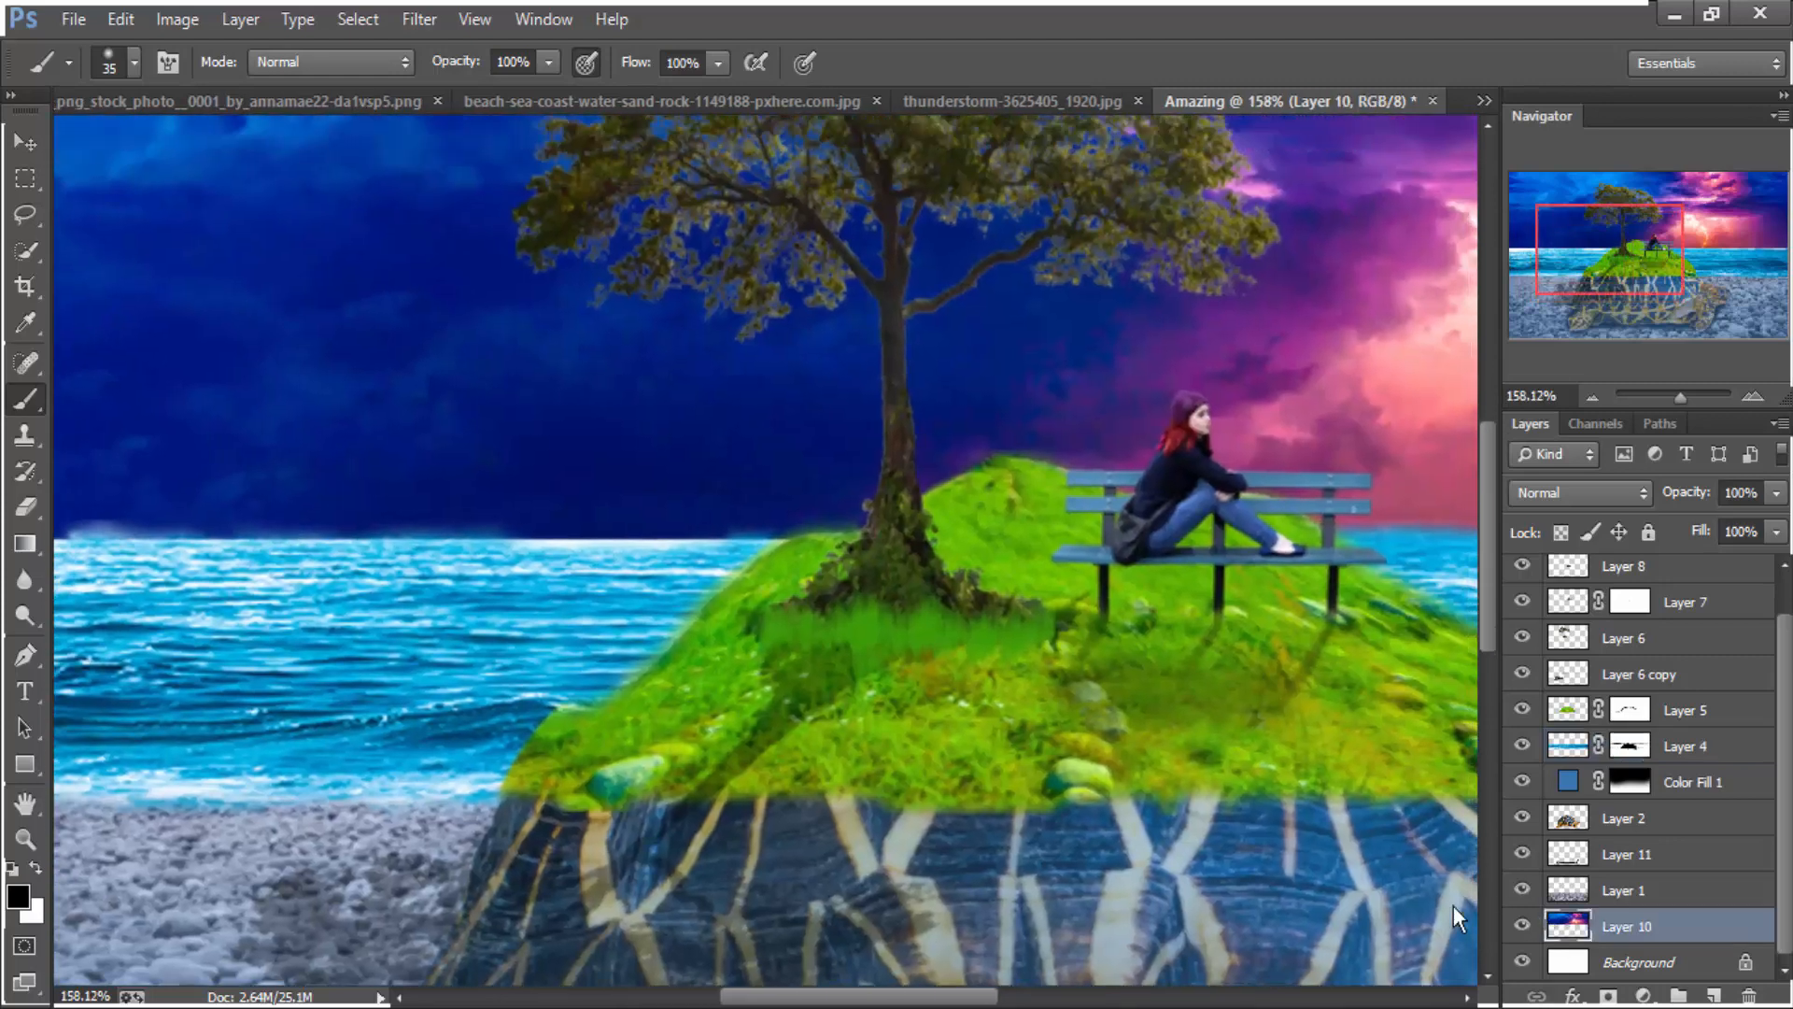
pyautogui.hotkey('ctrl', 't')
pyautogui.moveTo(1144, 538); pyautogui.dragTo(1134, 566)
pyautogui.press('Return')
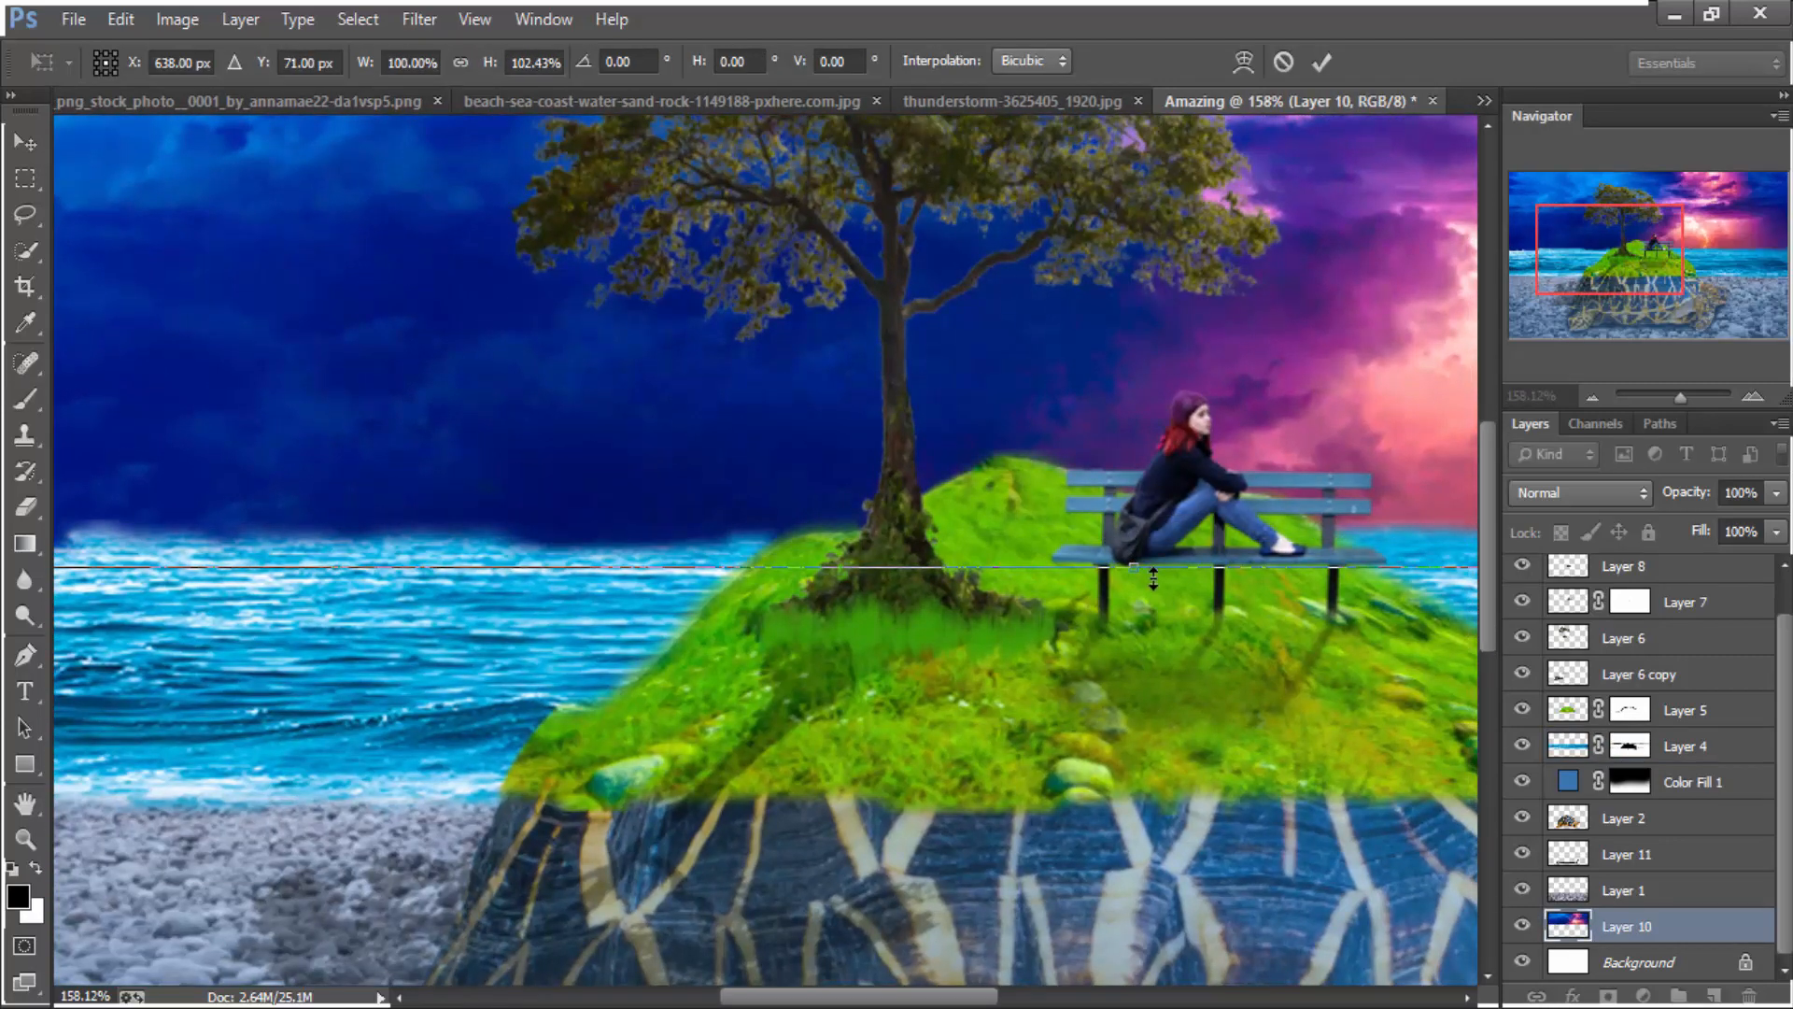
# Paint white along the horizon beside the hill on Layer 4's mask to restore the edge of the sea
pyautogui.scroll(2, 714, 582)
pyautogui.moveTo(682, 583); pyautogui.dragTo(848, 580)
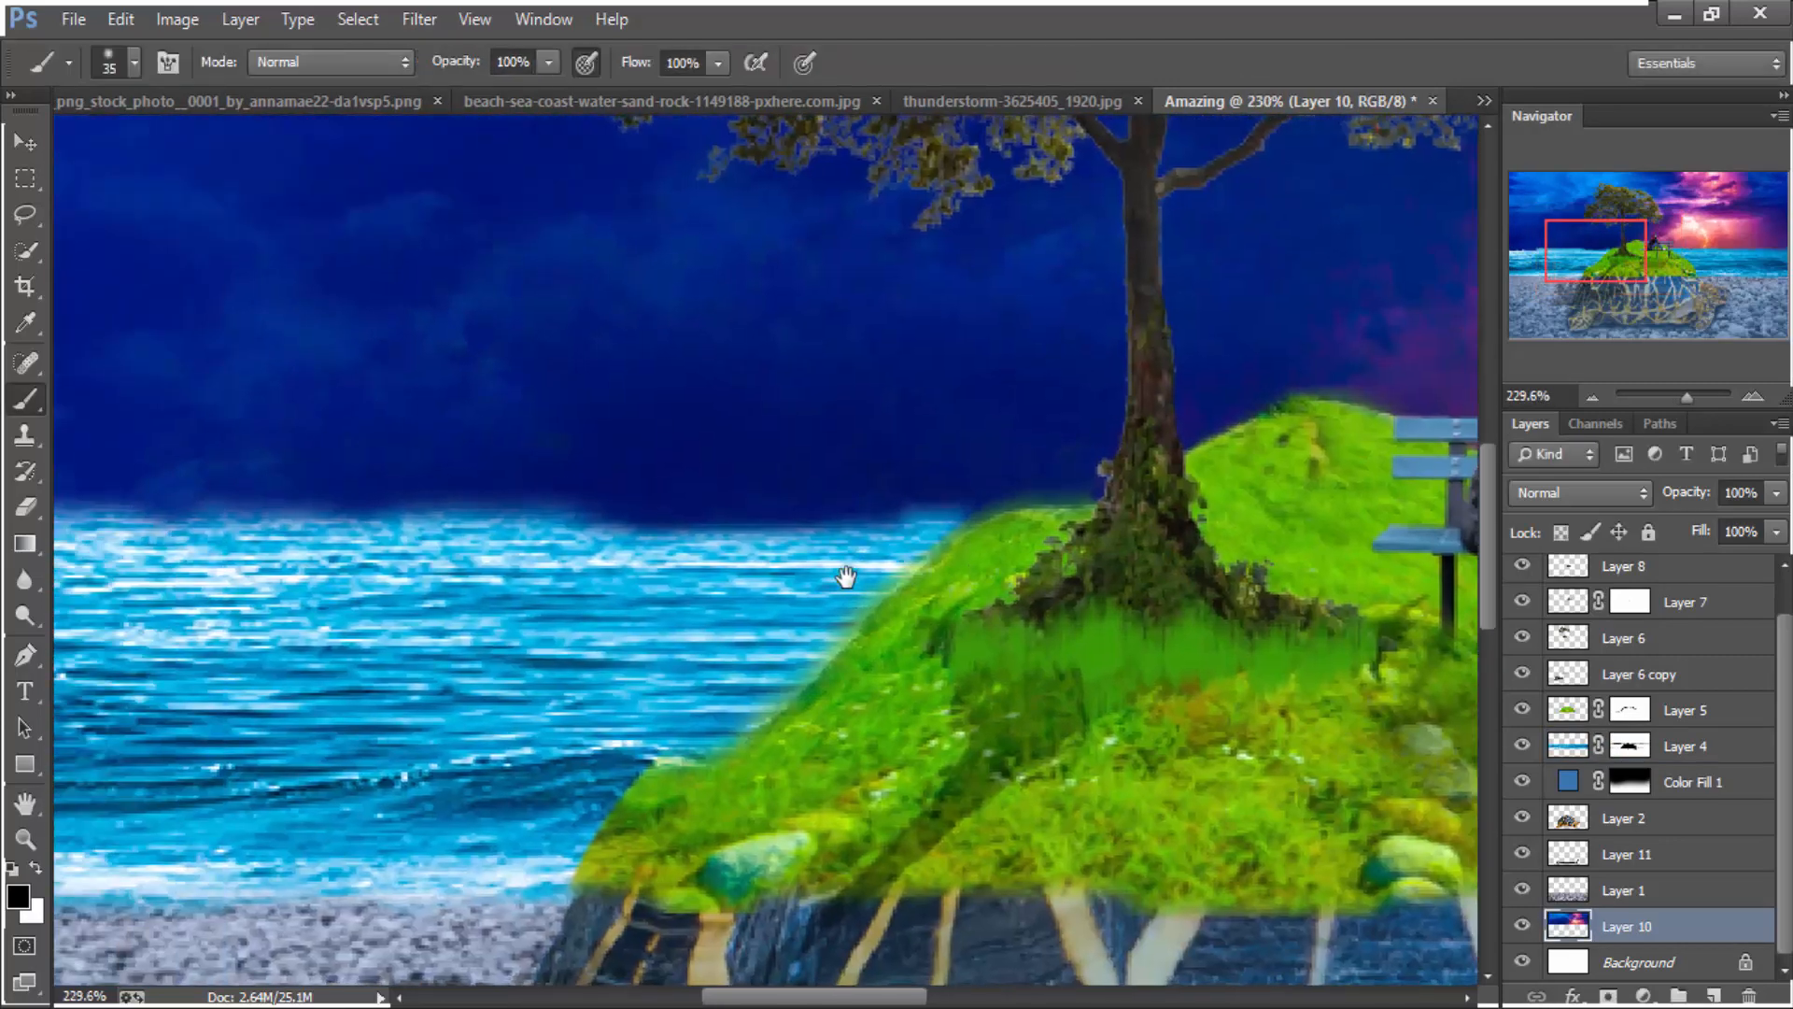
pyautogui.click(1649, 746)
pyautogui.press('x')
pyautogui.moveTo(620, 501)
pyautogui.mouseDown()
pyautogui.moveTo(728, 553)
pyautogui.moveTo(896, 582)
pyautogui.moveTo(557, 580)
pyautogui.mouseUp()
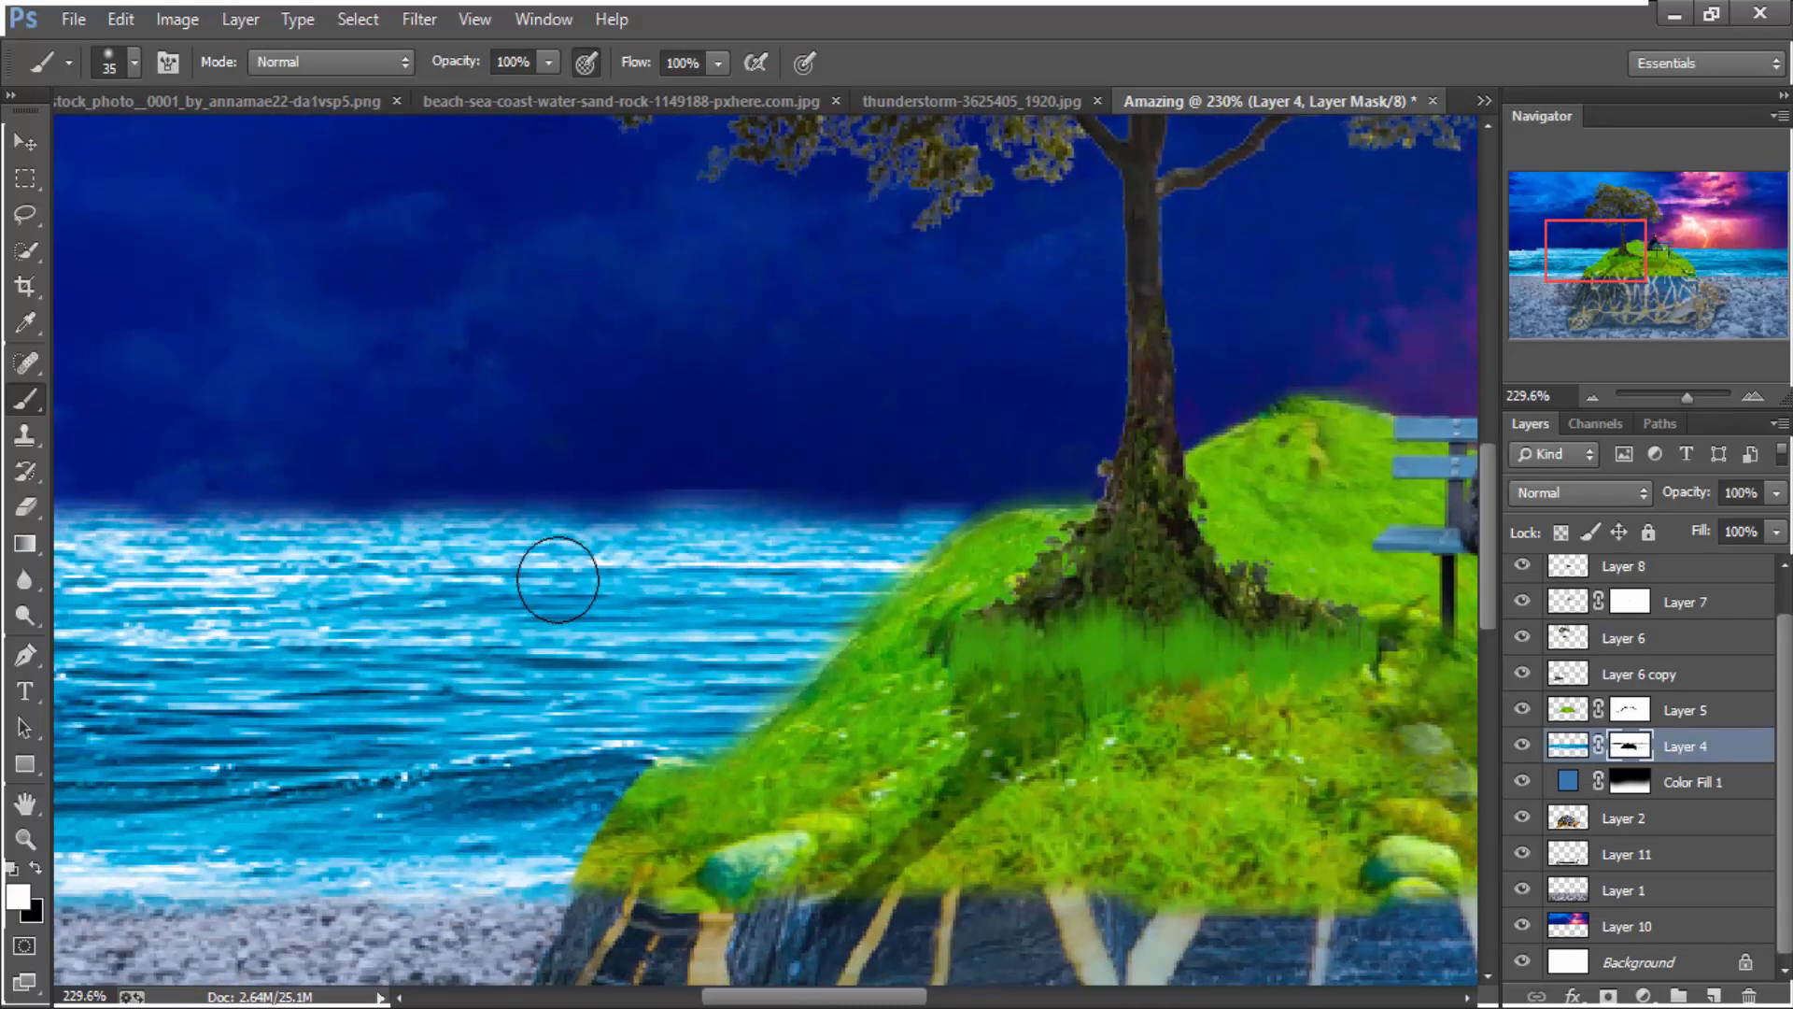
pyautogui.scroll(-2, 558, 579)
pyautogui.moveTo(775, 623); pyautogui.dragTo(1133, 643)
pyautogui.moveTo(508, 579)
pyautogui.mouseDown()
pyautogui.moveTo(349, 598)
pyautogui.moveTo(470, 584)
pyautogui.mouseUp()
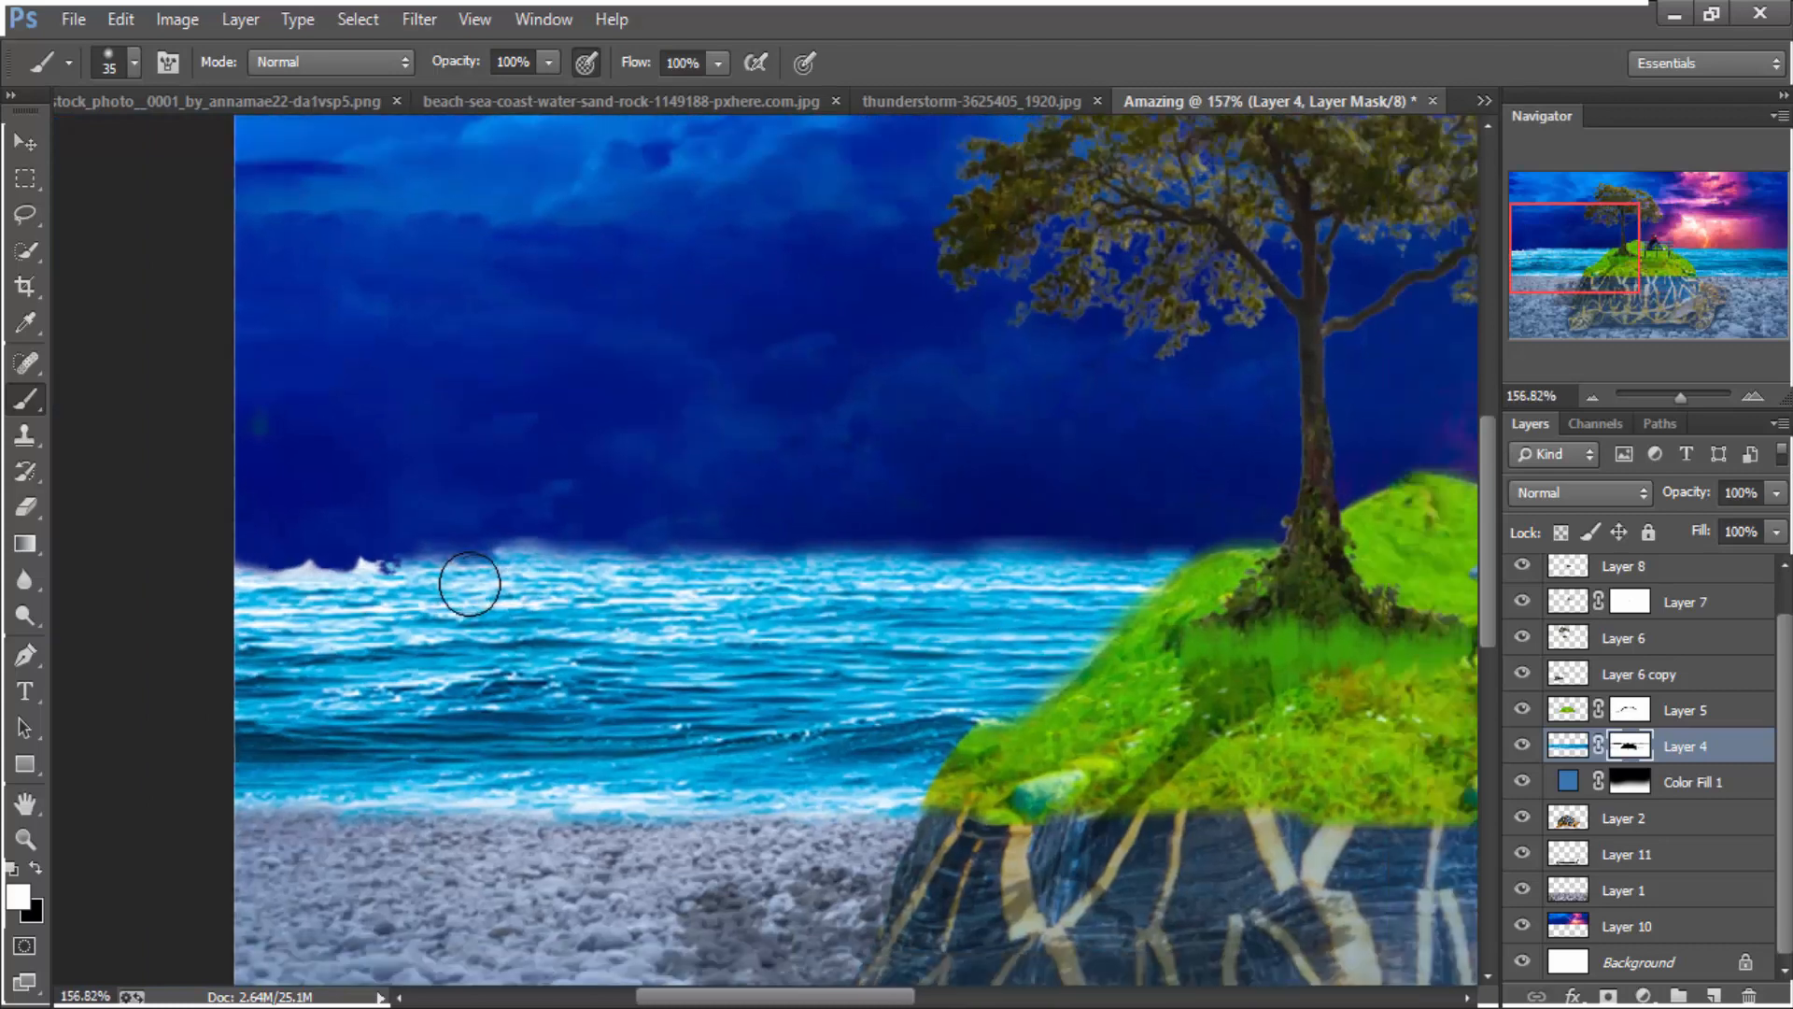
# Examine the horizon along its full width and the whole composition for leftover masking flaws
pyautogui.press('x')
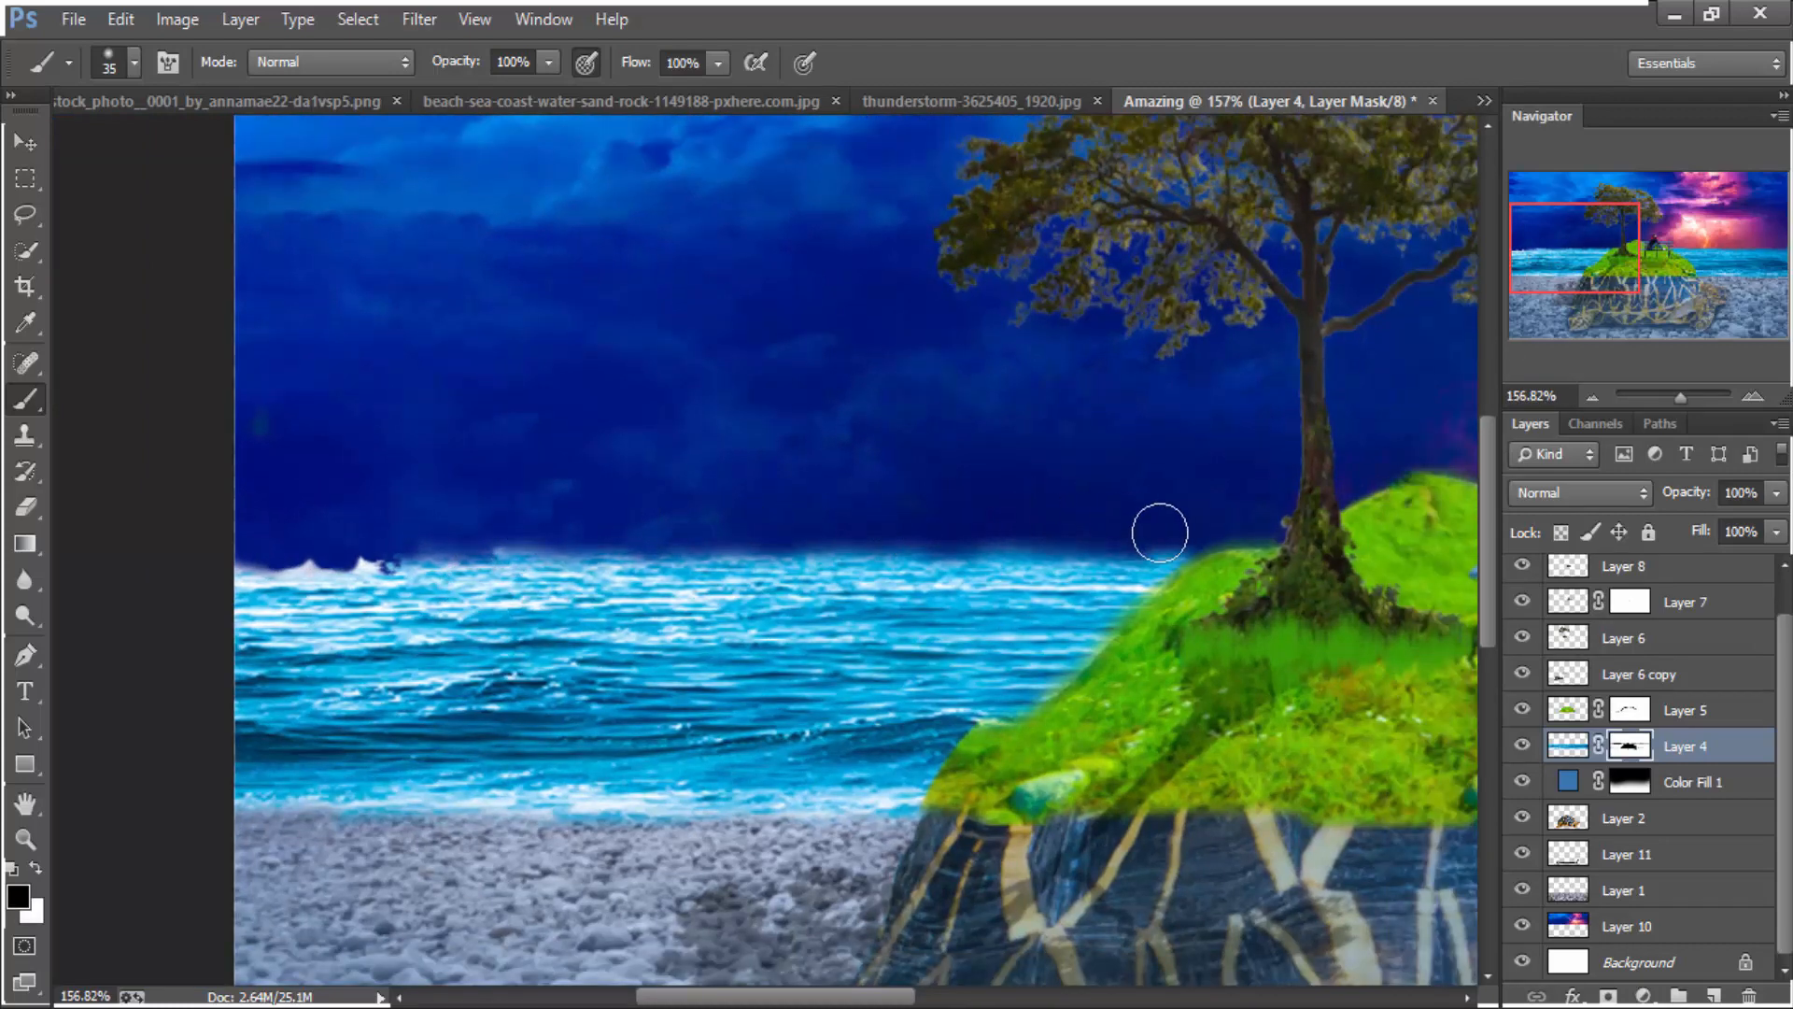
pyautogui.scroll(-3, 800, 601)
pyautogui.scroll(4, 1420, 532)
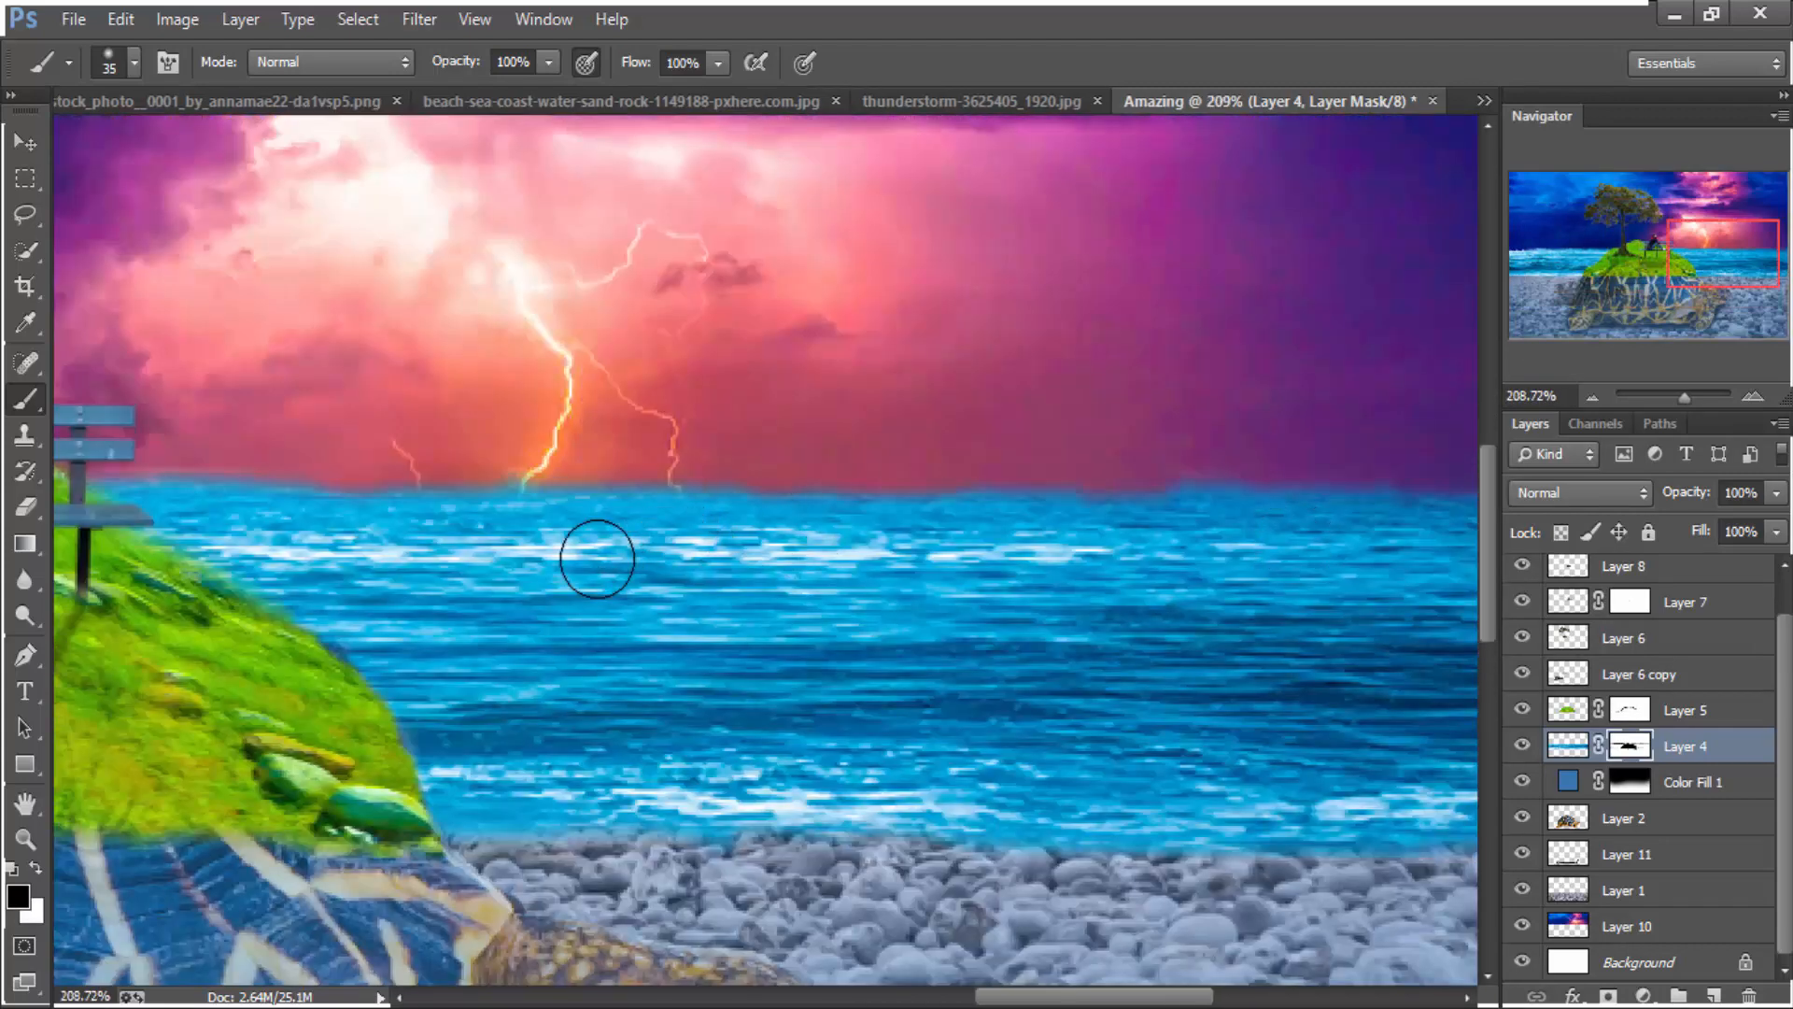
pyautogui.press('x')
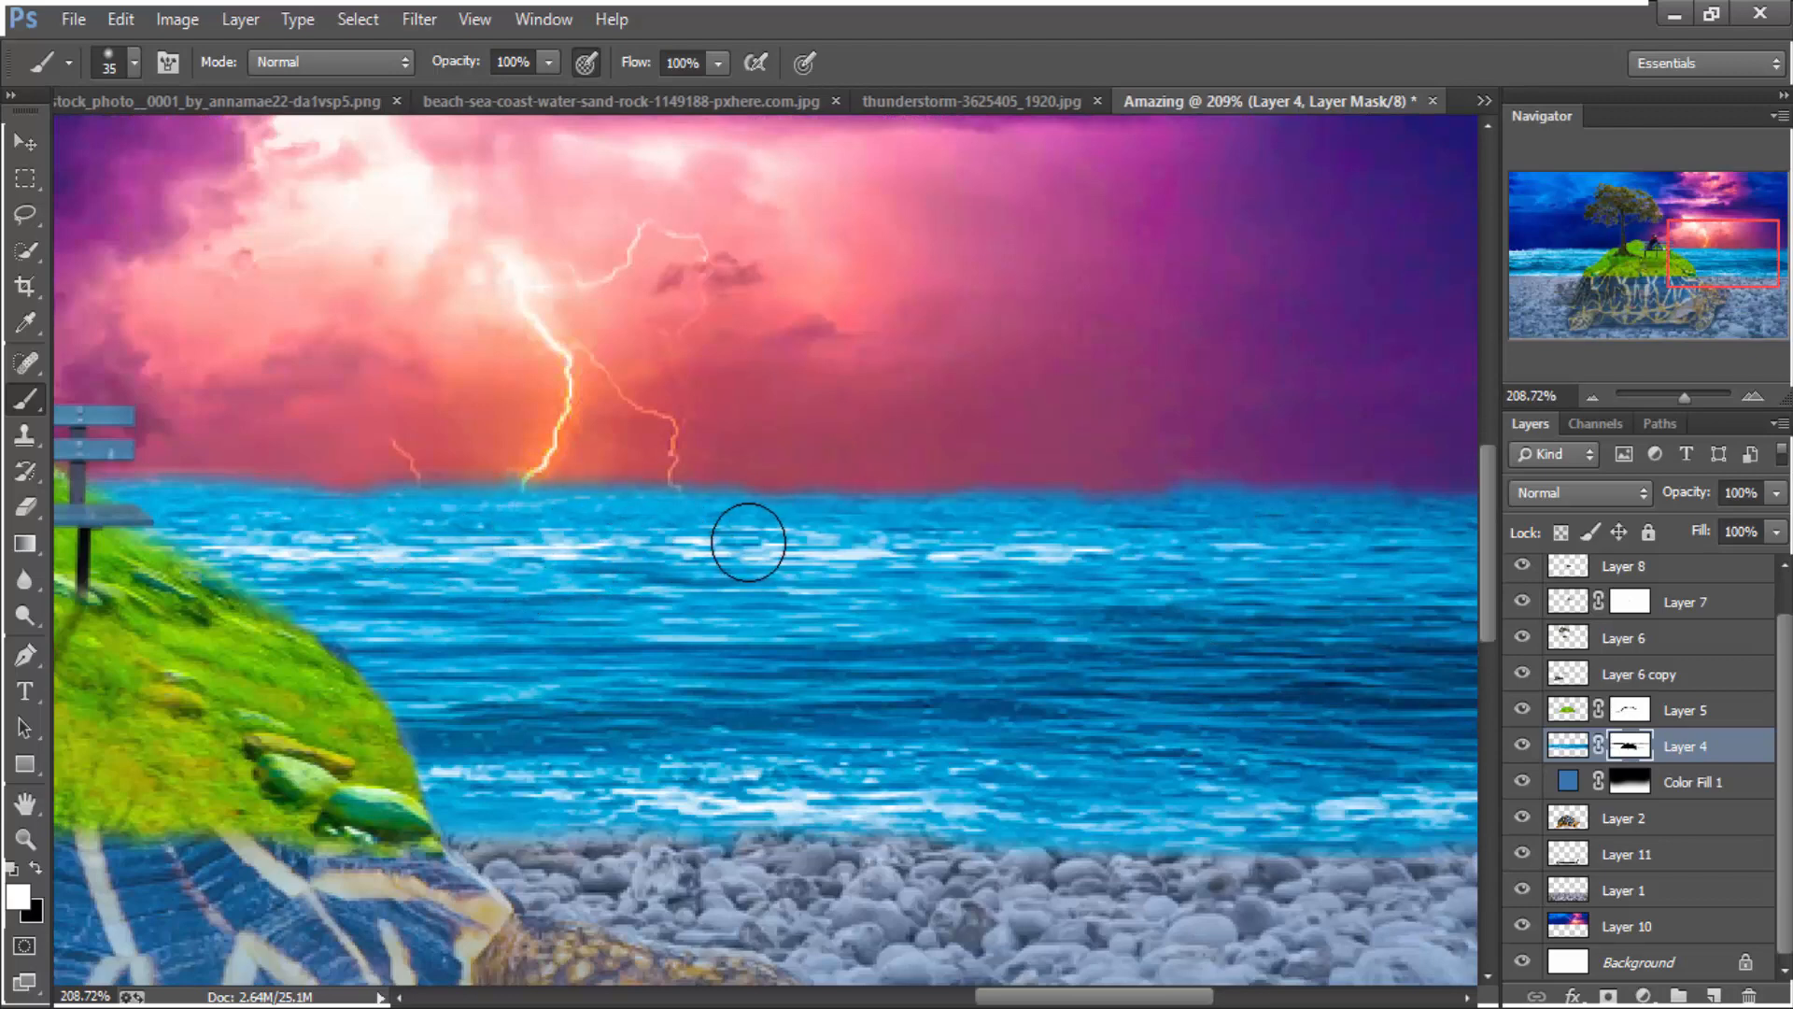
pyautogui.scroll(-3, 1204, 570)
pyautogui.scroll(2, 993, 565)
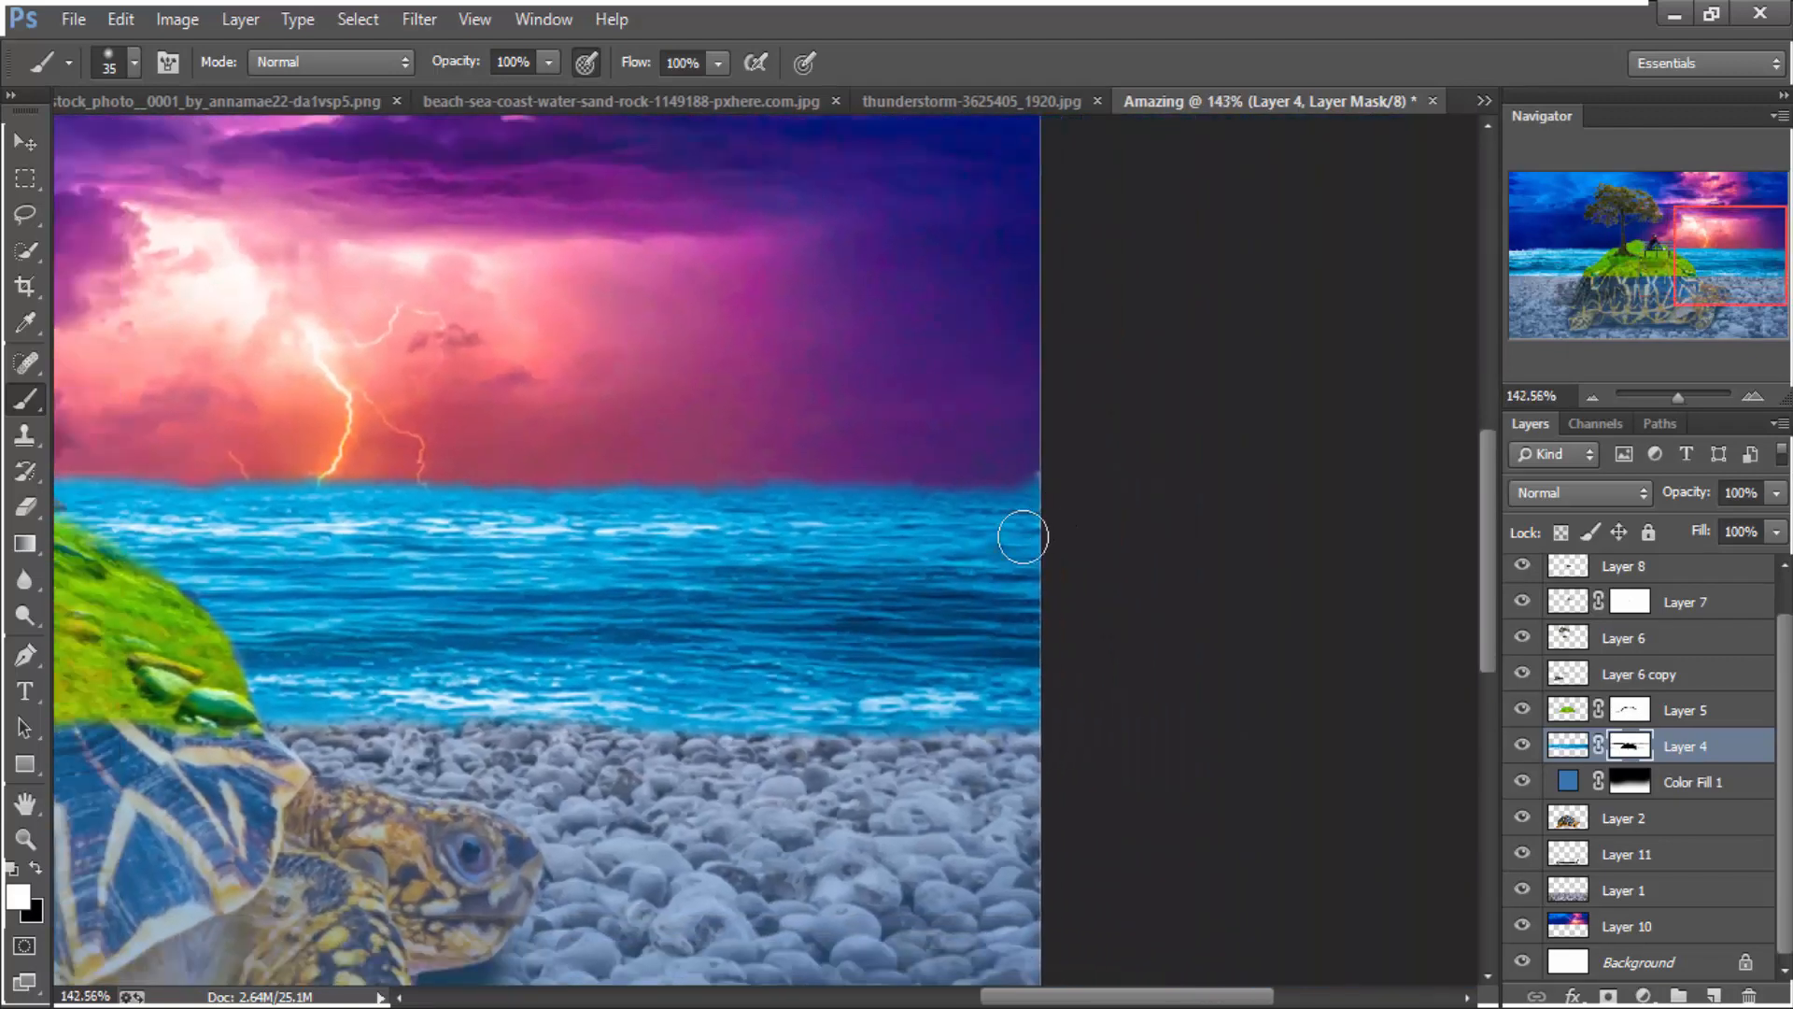
pyautogui.scroll(-4, 756, 616)
pyautogui.scroll(2, 490, 583)
pyautogui.scroll(-4, 490, 583)
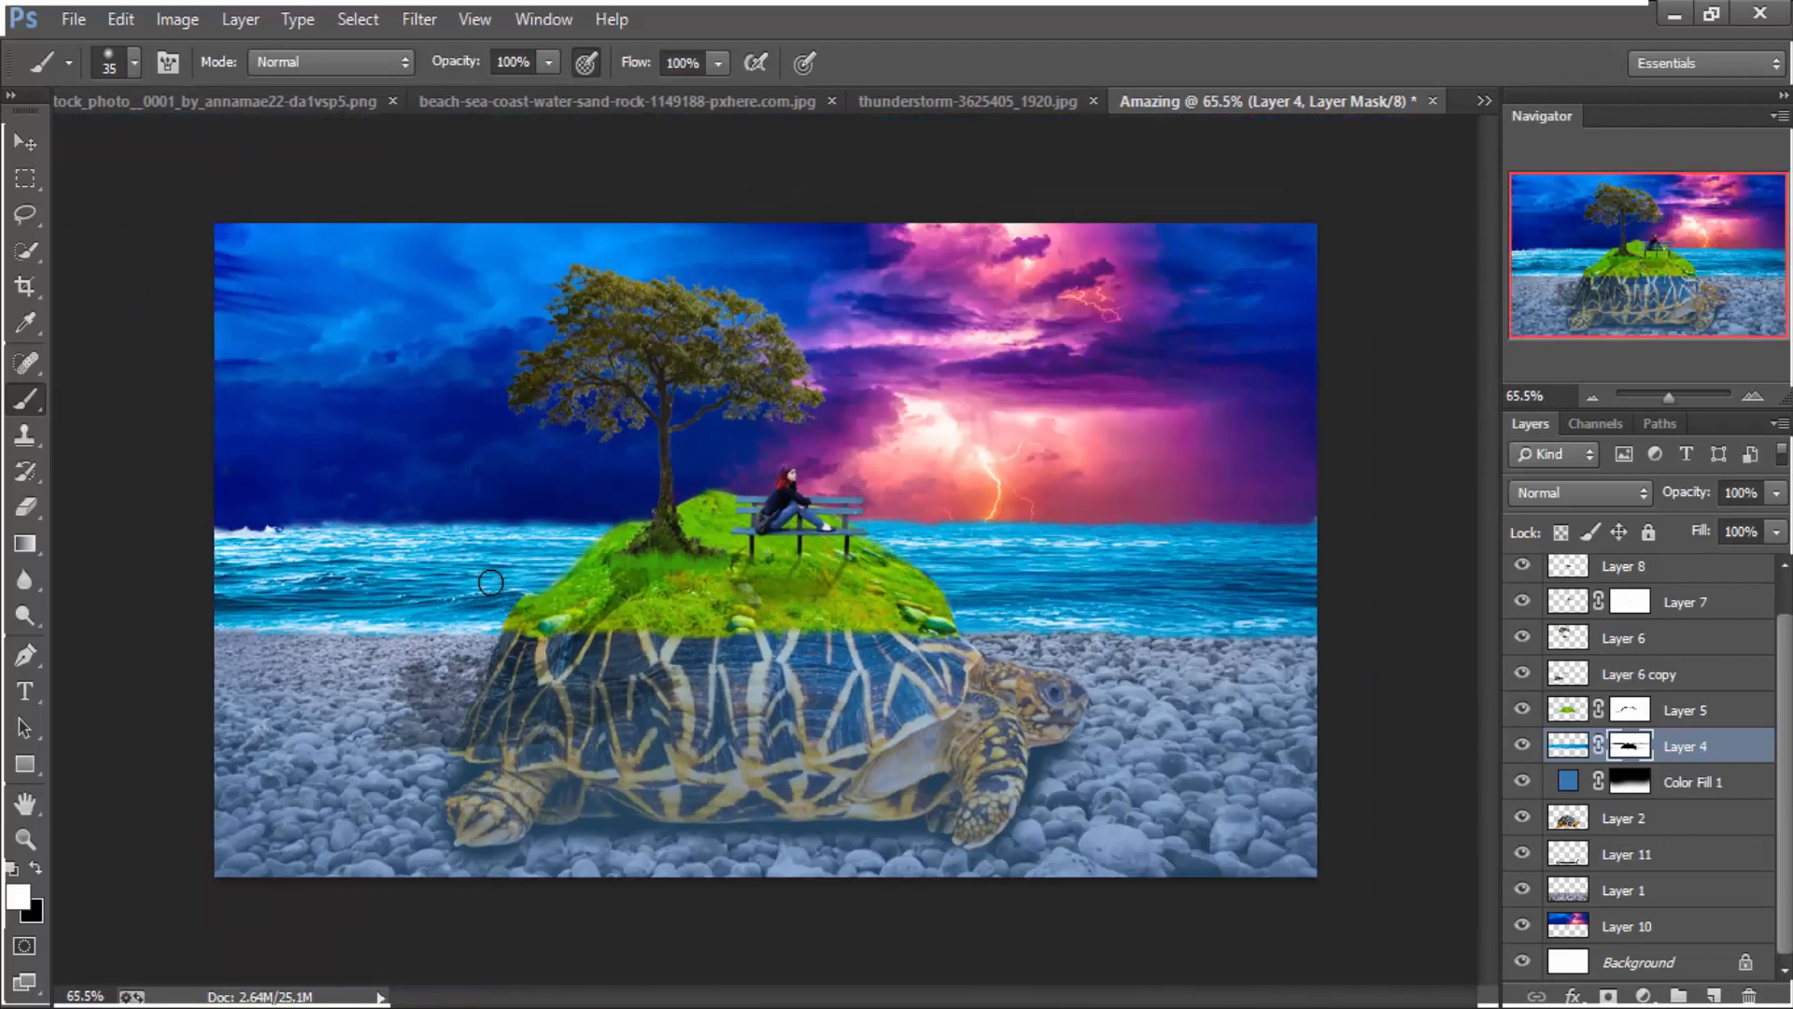
pyautogui.scroll(1, 1261, 633)
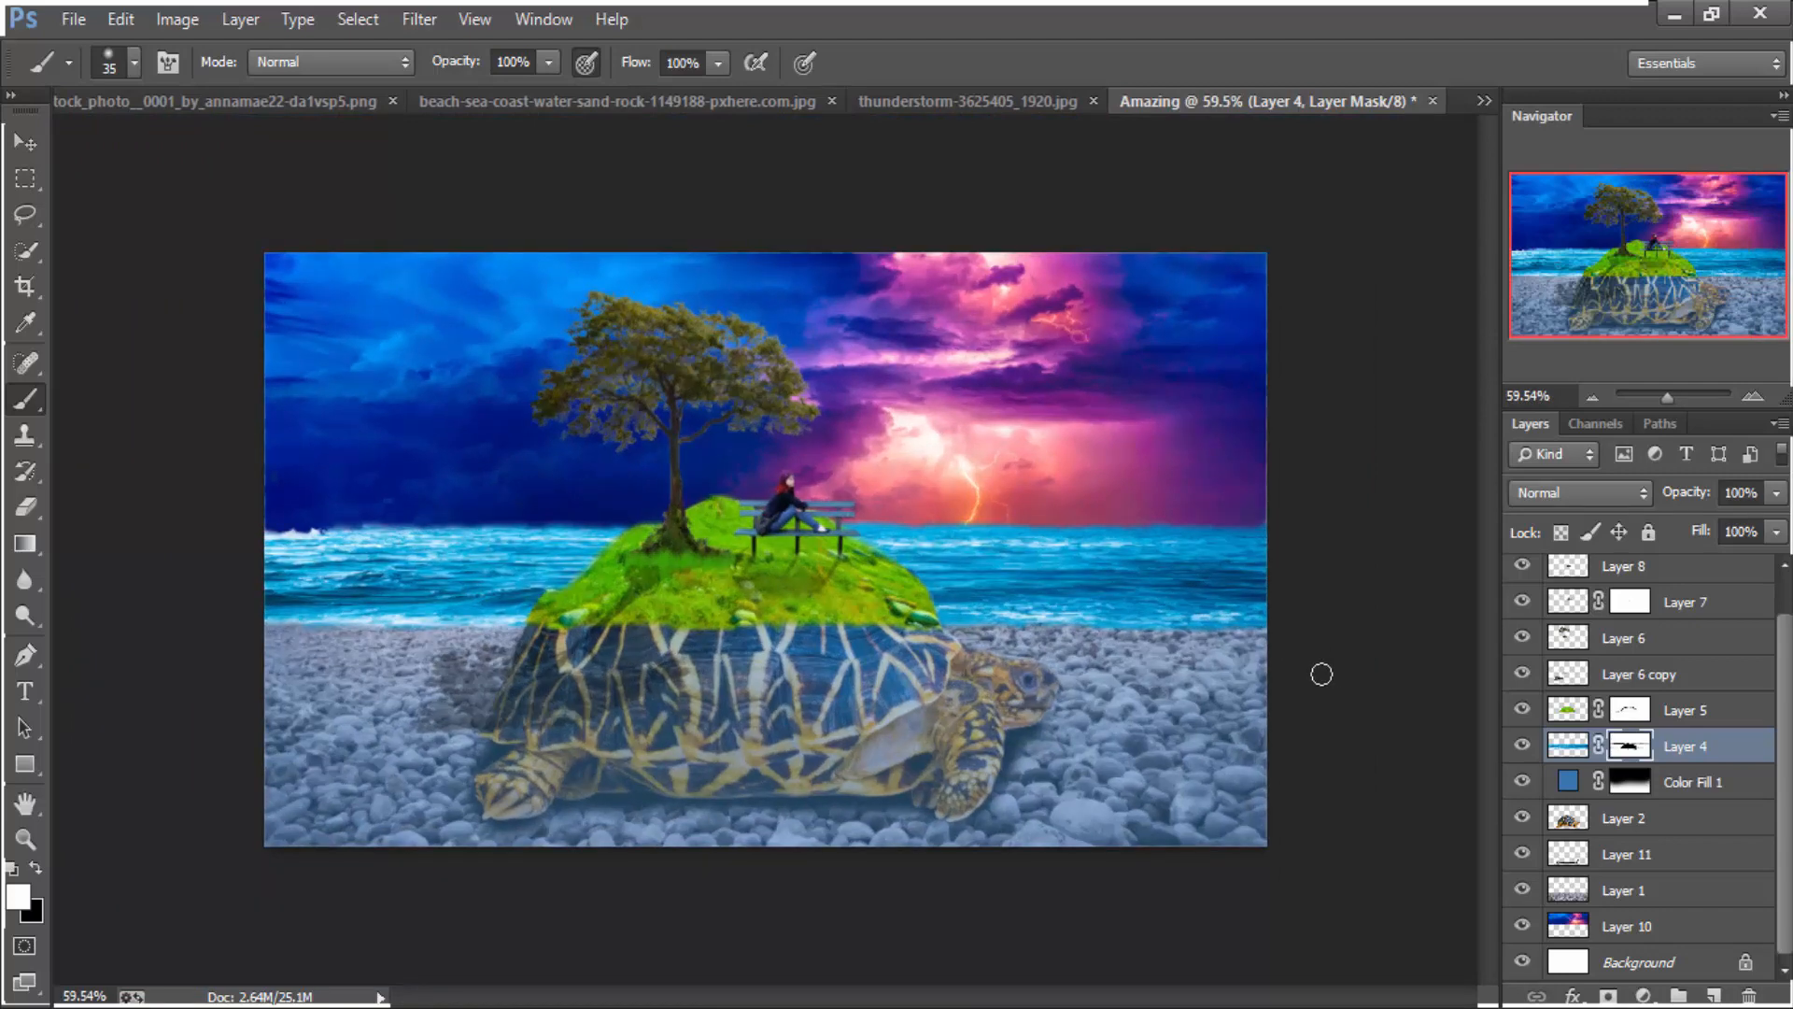
pyautogui.scroll(1, 1321, 674)
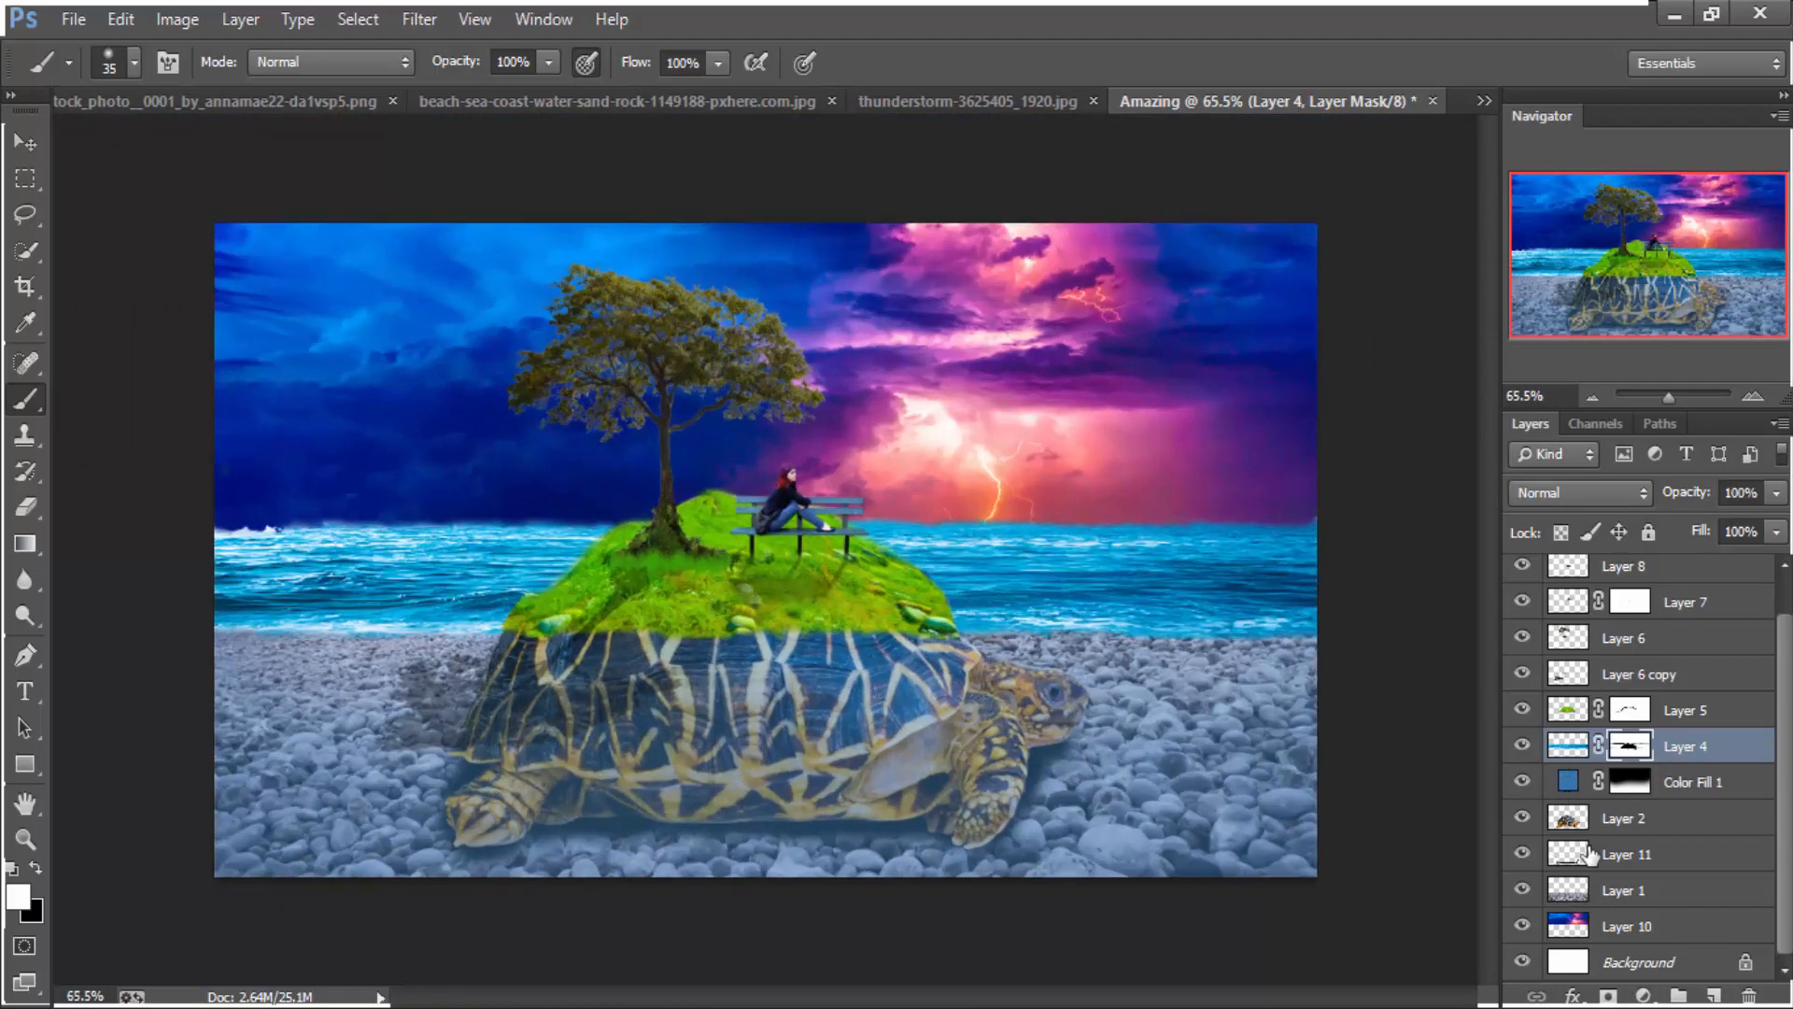
# Apply the Camera Raw Filter to the tree on Layer 6 with Vibrance +3 and Temperature -26
pyautogui.scroll(1, 1590, 854)
pyautogui.click(1522, 681)
pyautogui.click(1522, 681)
pyautogui.click(1643, 681)
pyautogui.press('x')
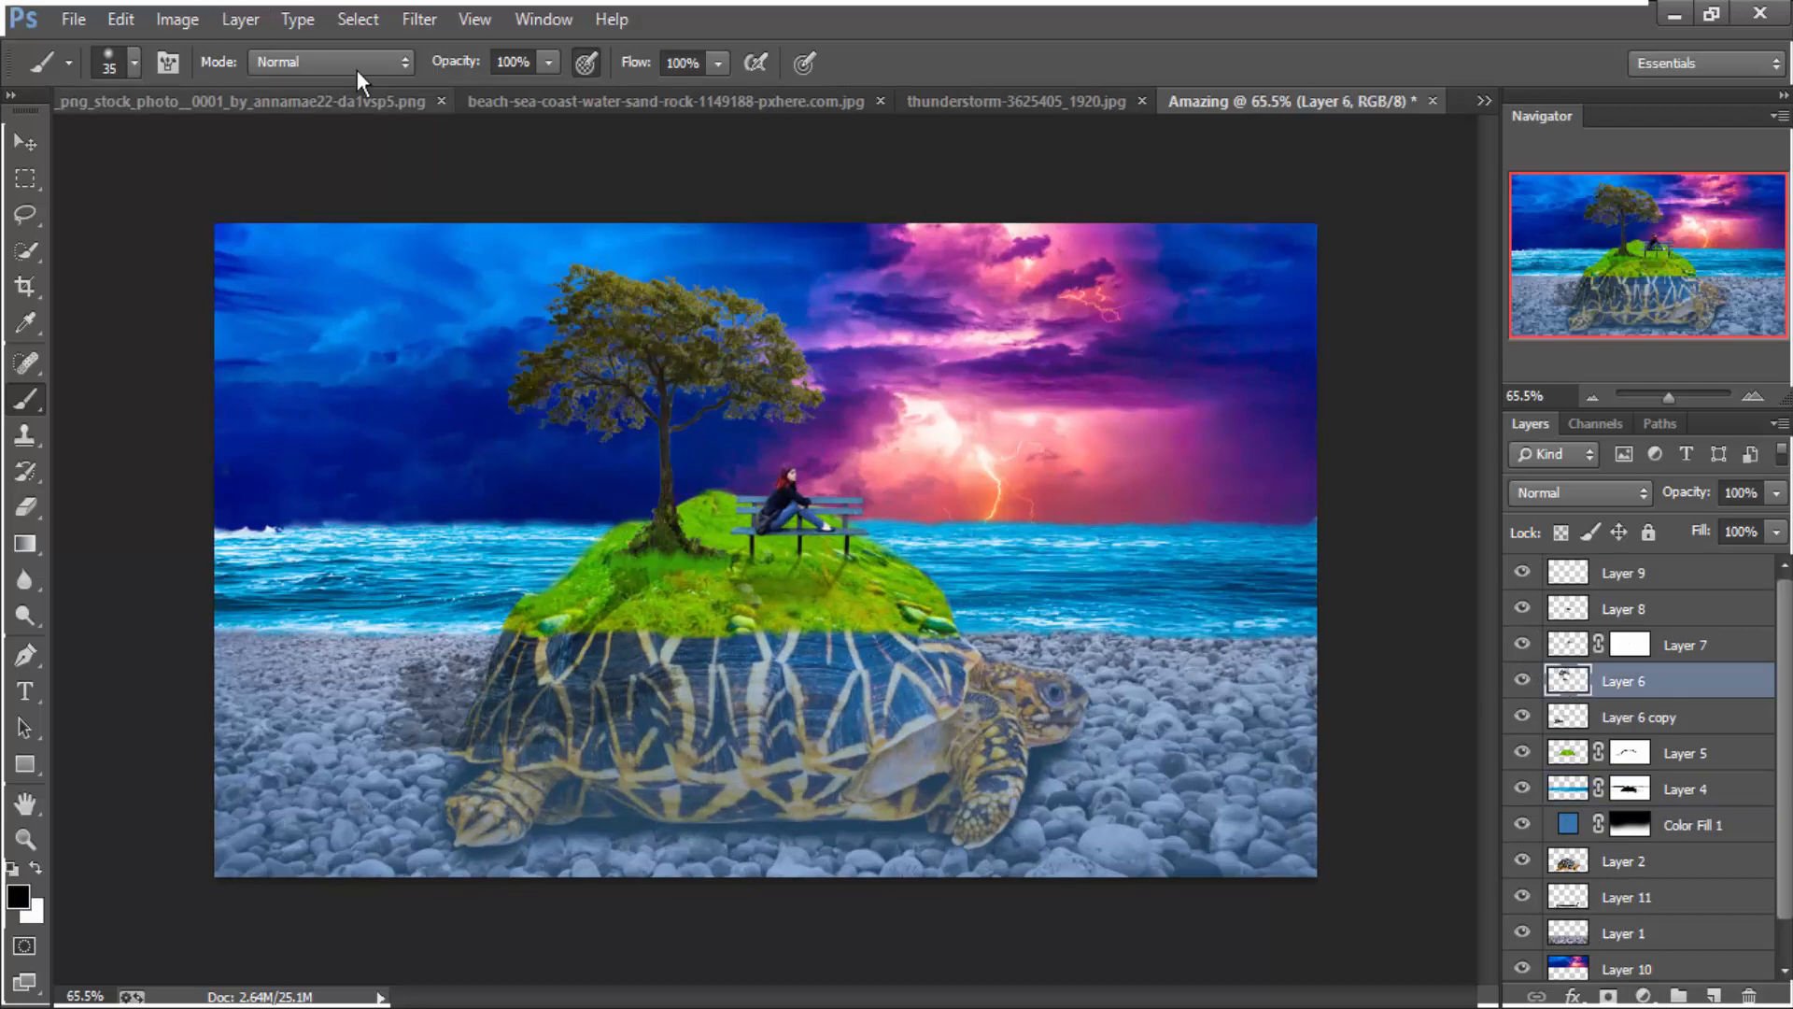
pyautogui.click(416, 21)
pyautogui.click(432, 178)
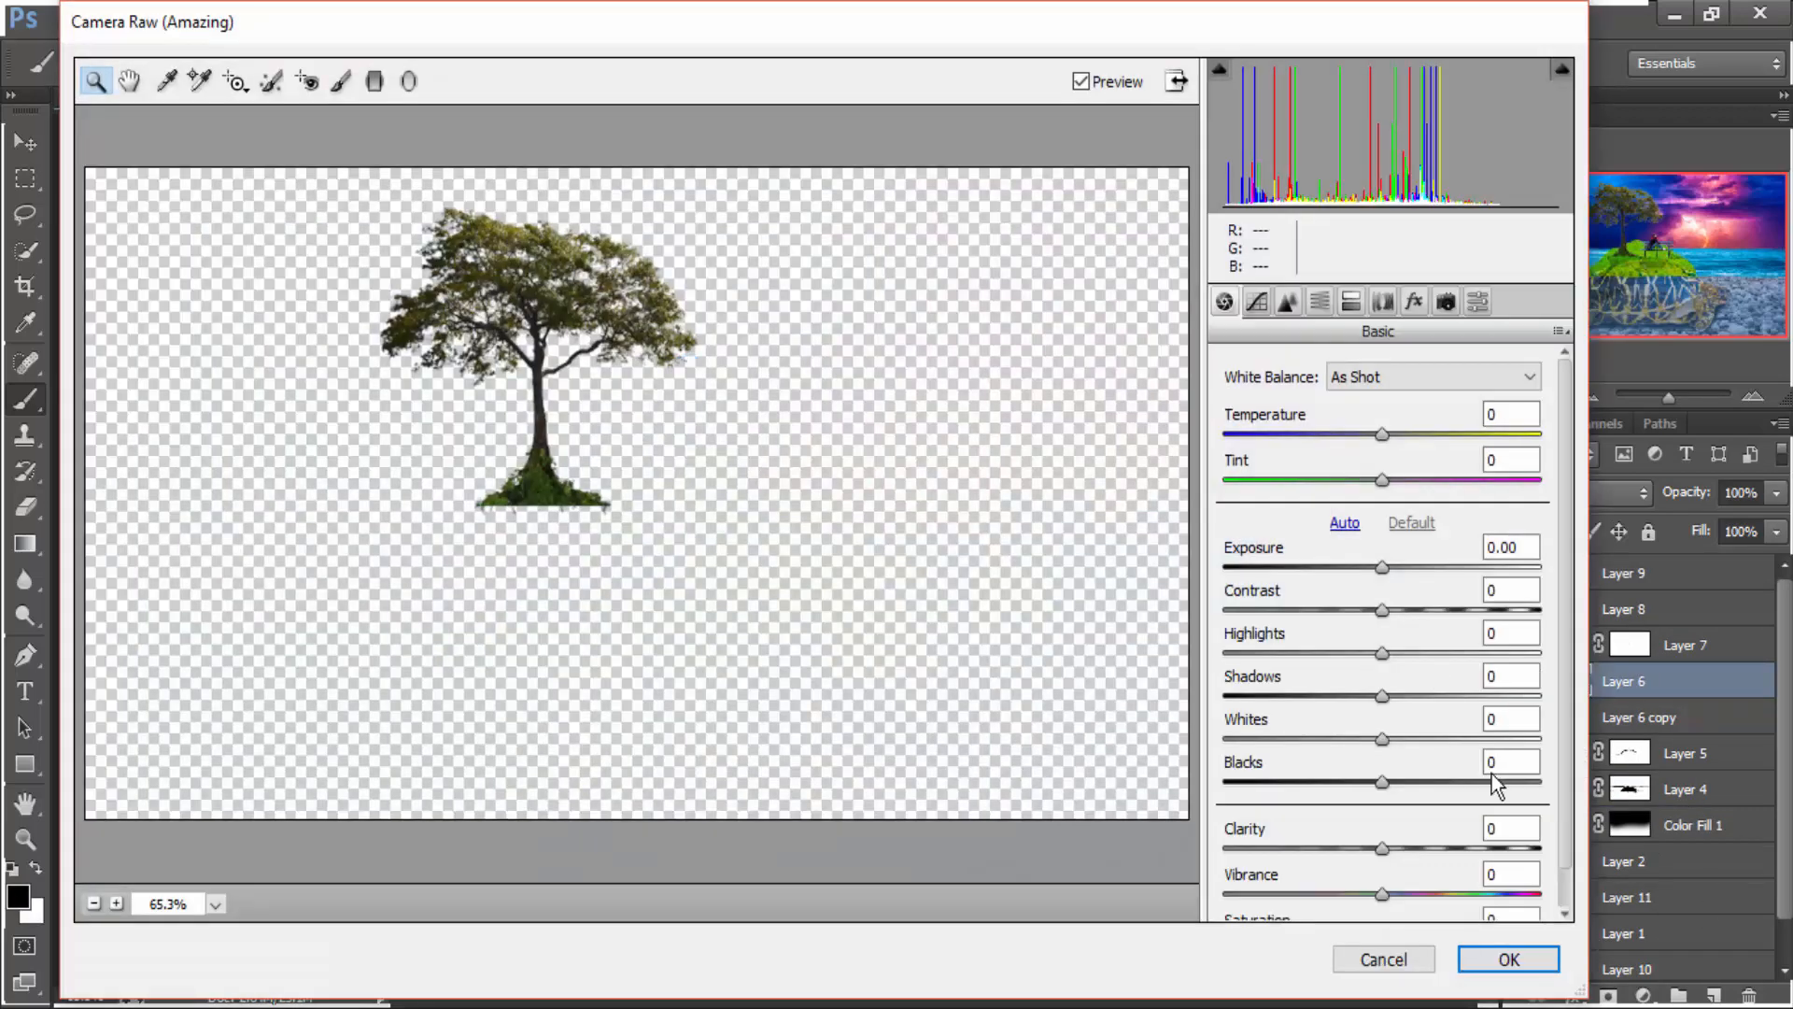
pyautogui.scroll(-1, 1492, 773)
pyautogui.moveTo(1383, 850)
pyautogui.mouseDown()
pyautogui.moveTo(1412, 848)
pyautogui.moveTo(1391, 842)
pyautogui.mouseUp()
pyautogui.scroll(1, 1391, 842)
pyautogui.moveTo(1382, 434); pyautogui.dragTo(1343, 439)
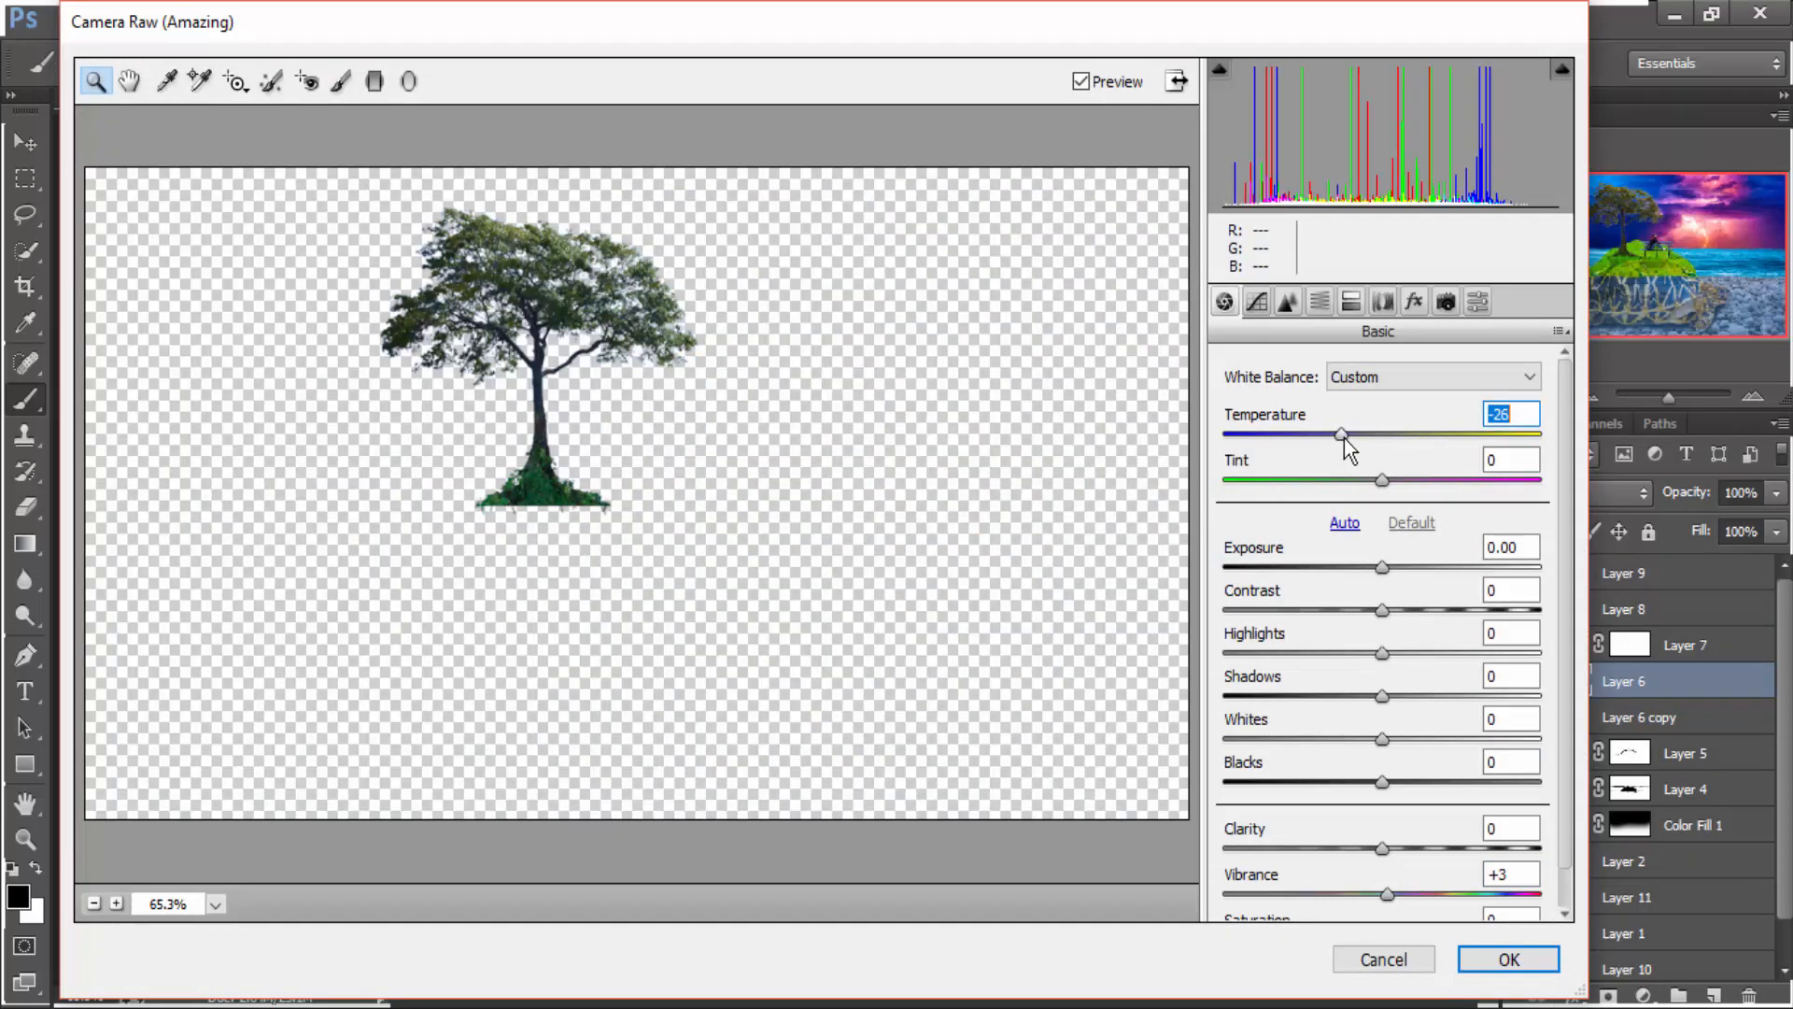
pyautogui.click(1527, 959)
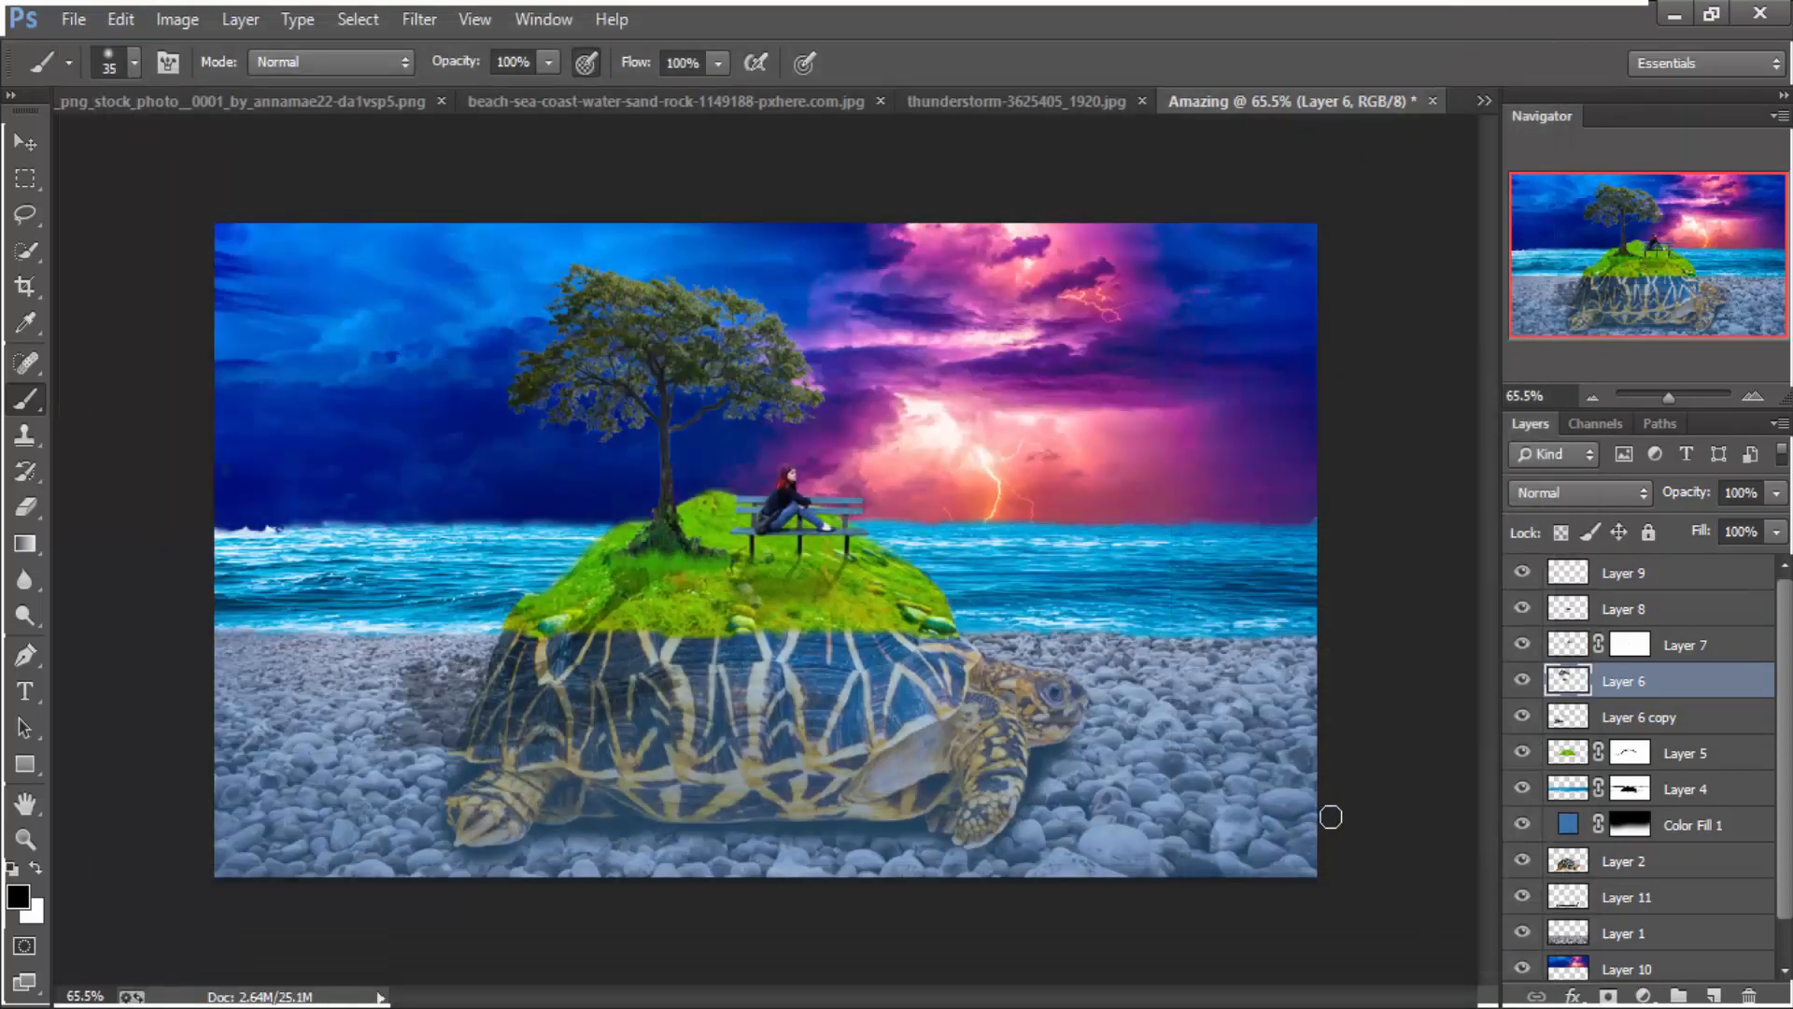
# Delete Layer 9 and stamp all visible layers into a new merged layer at the top of the stack
pyautogui.scroll(-2, 694, 445)
pyautogui.scroll(3, 621, 402)
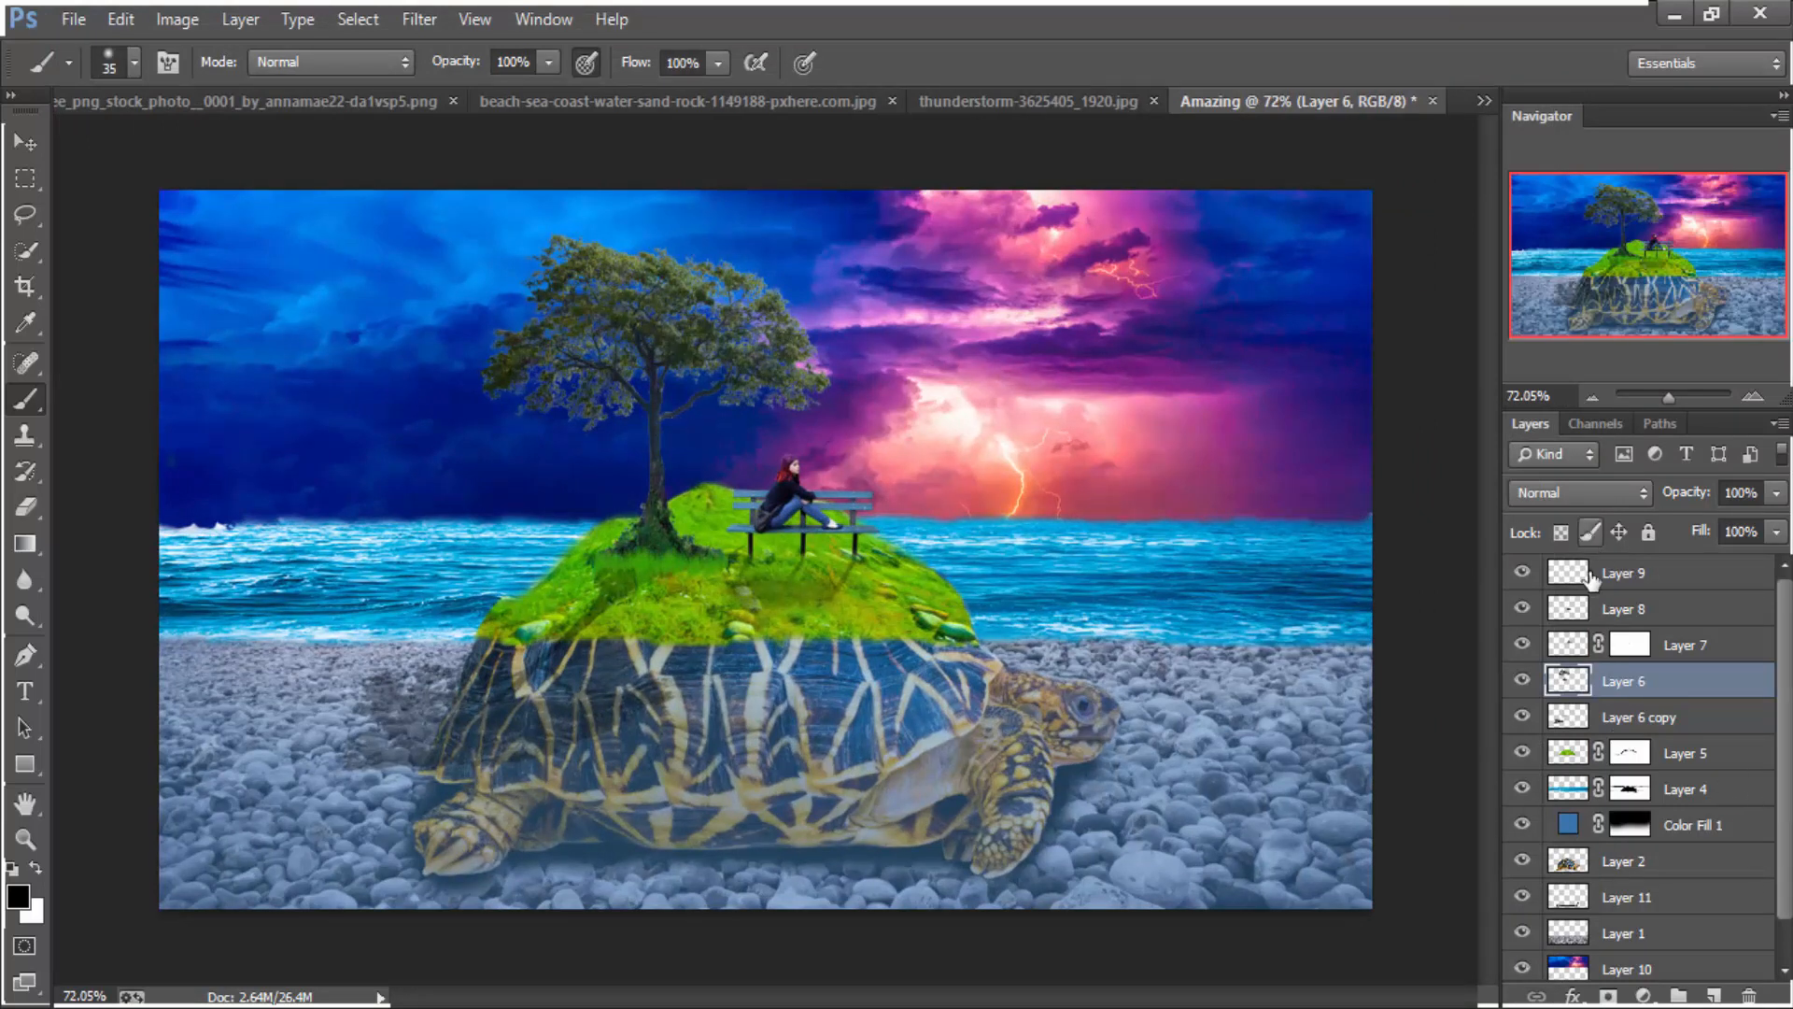
pyautogui.click(1590, 577)
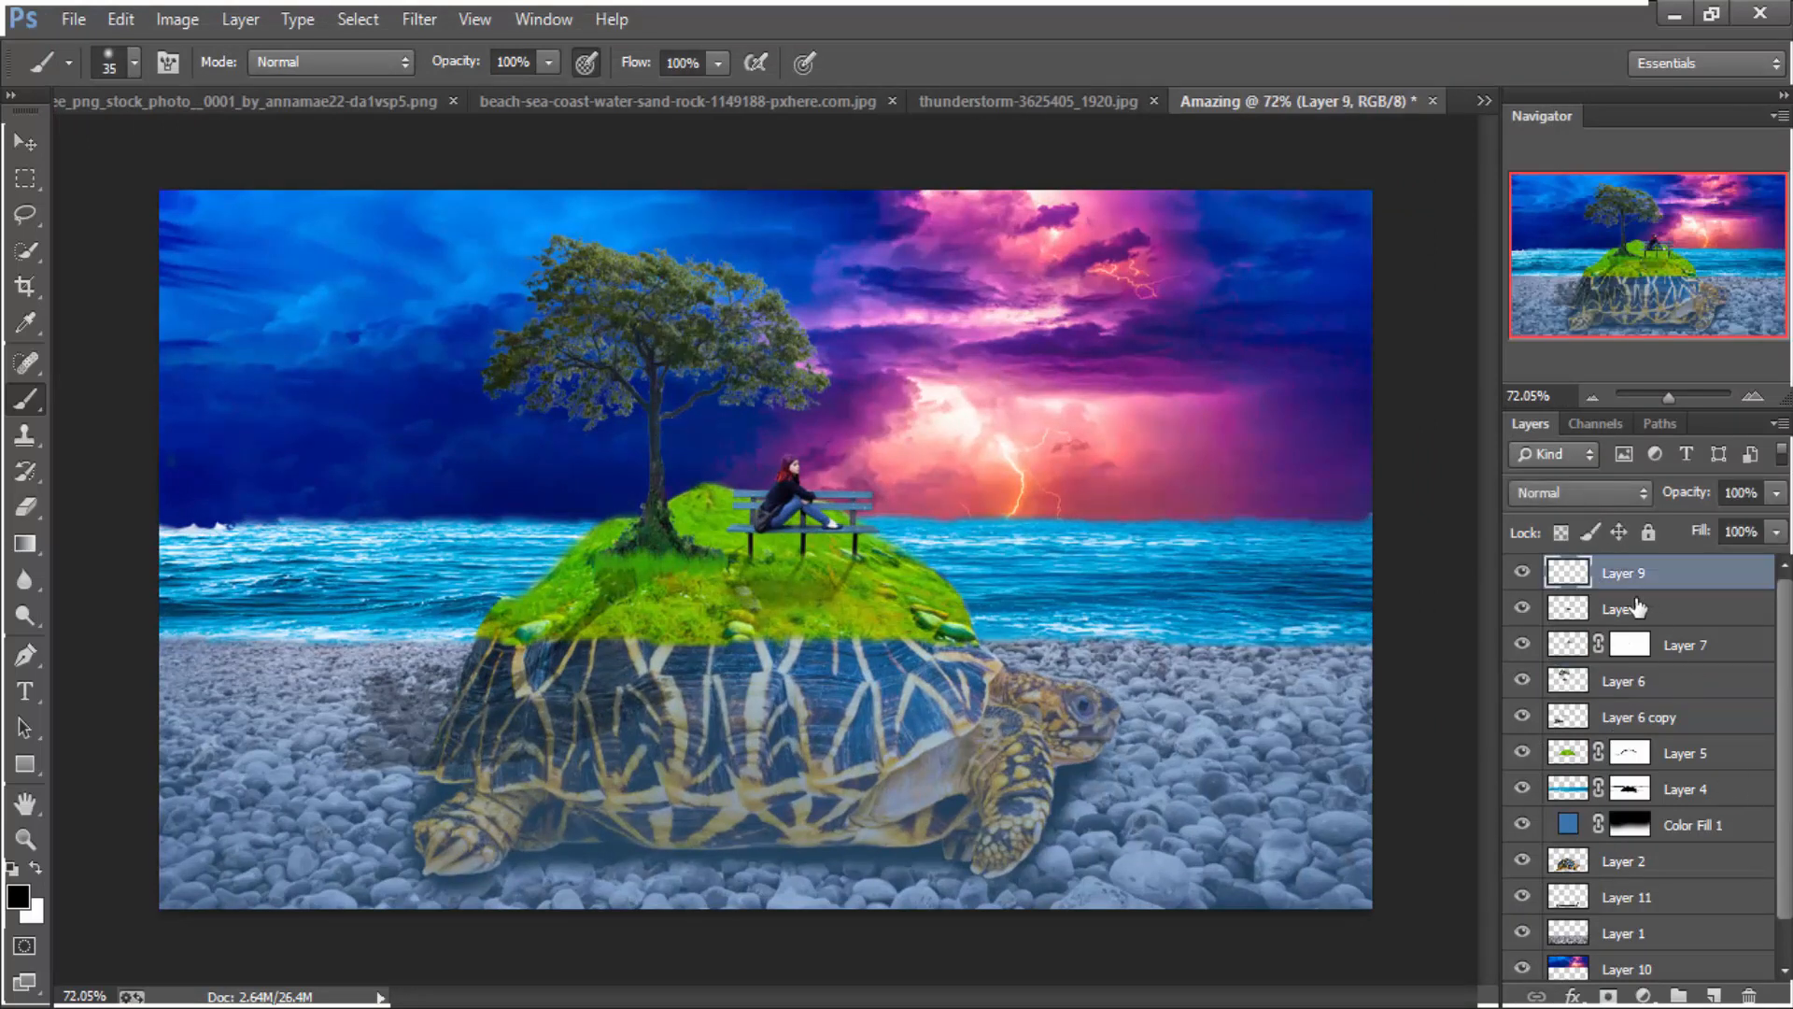
pyautogui.moveTo(1663, 605); pyautogui.dragTo(1749, 996)
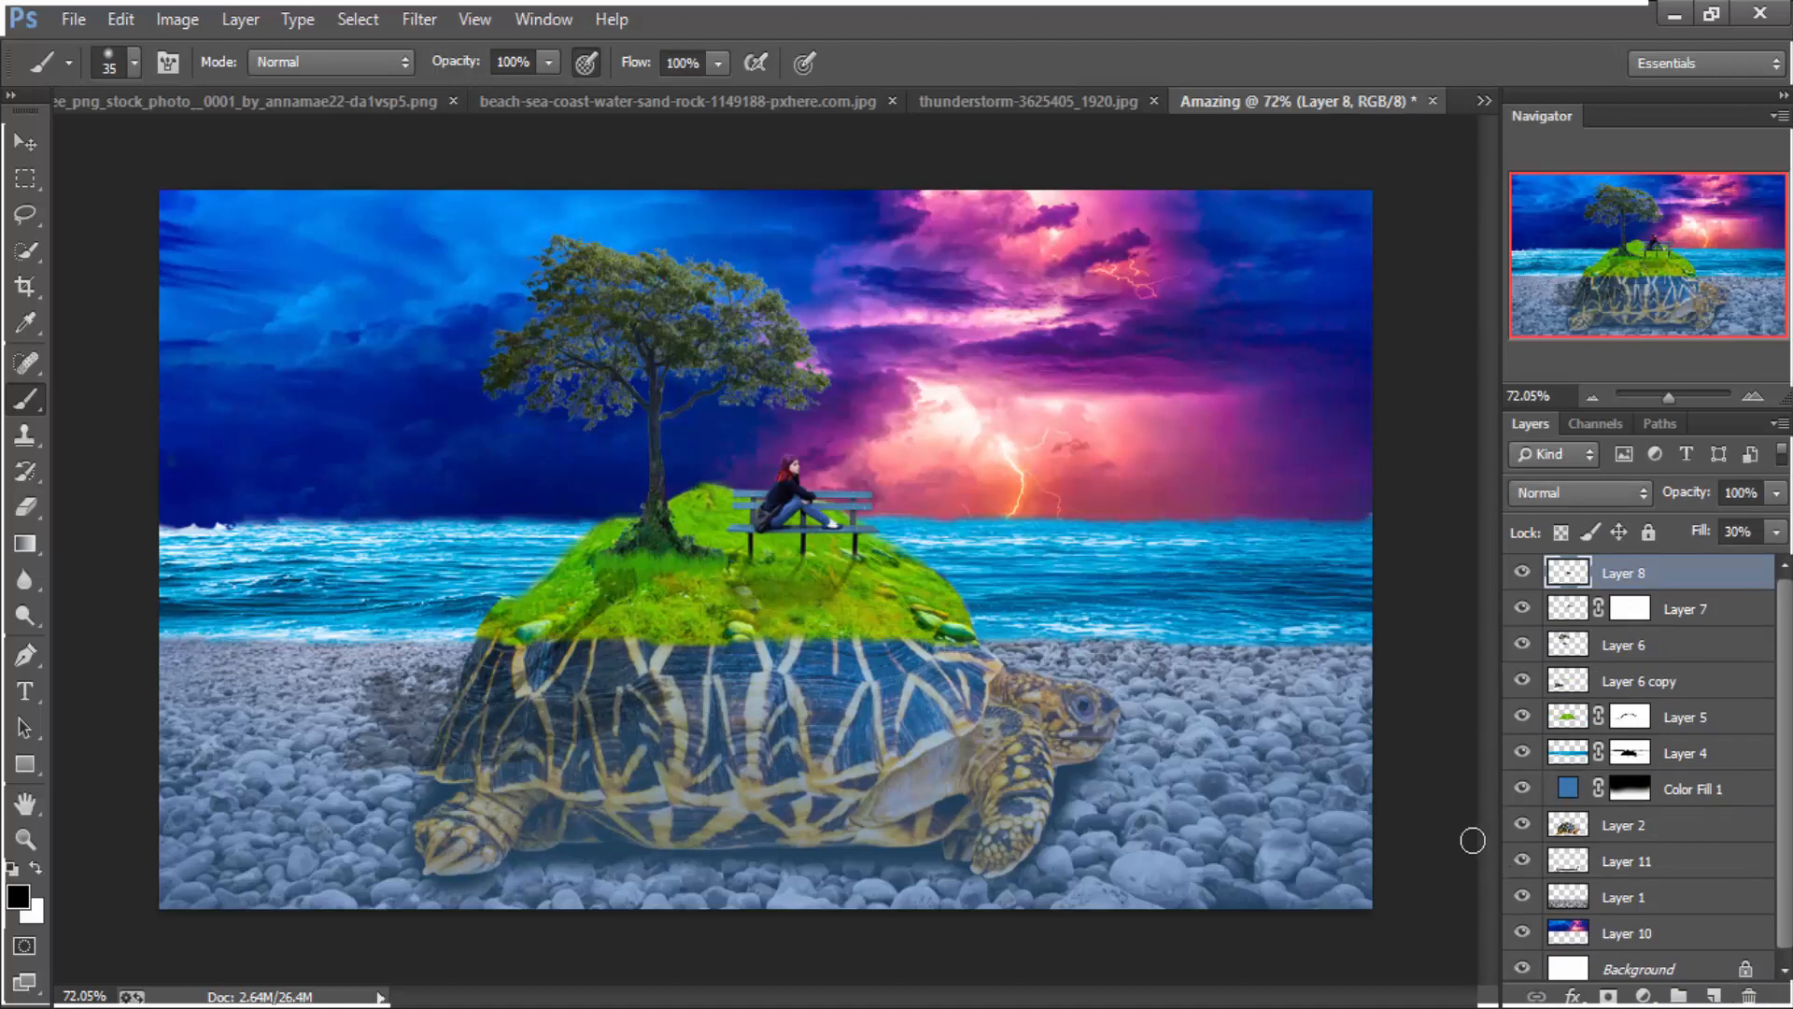
pyautogui.hotkey('ctrl', 'shift', 'alt', 'e')
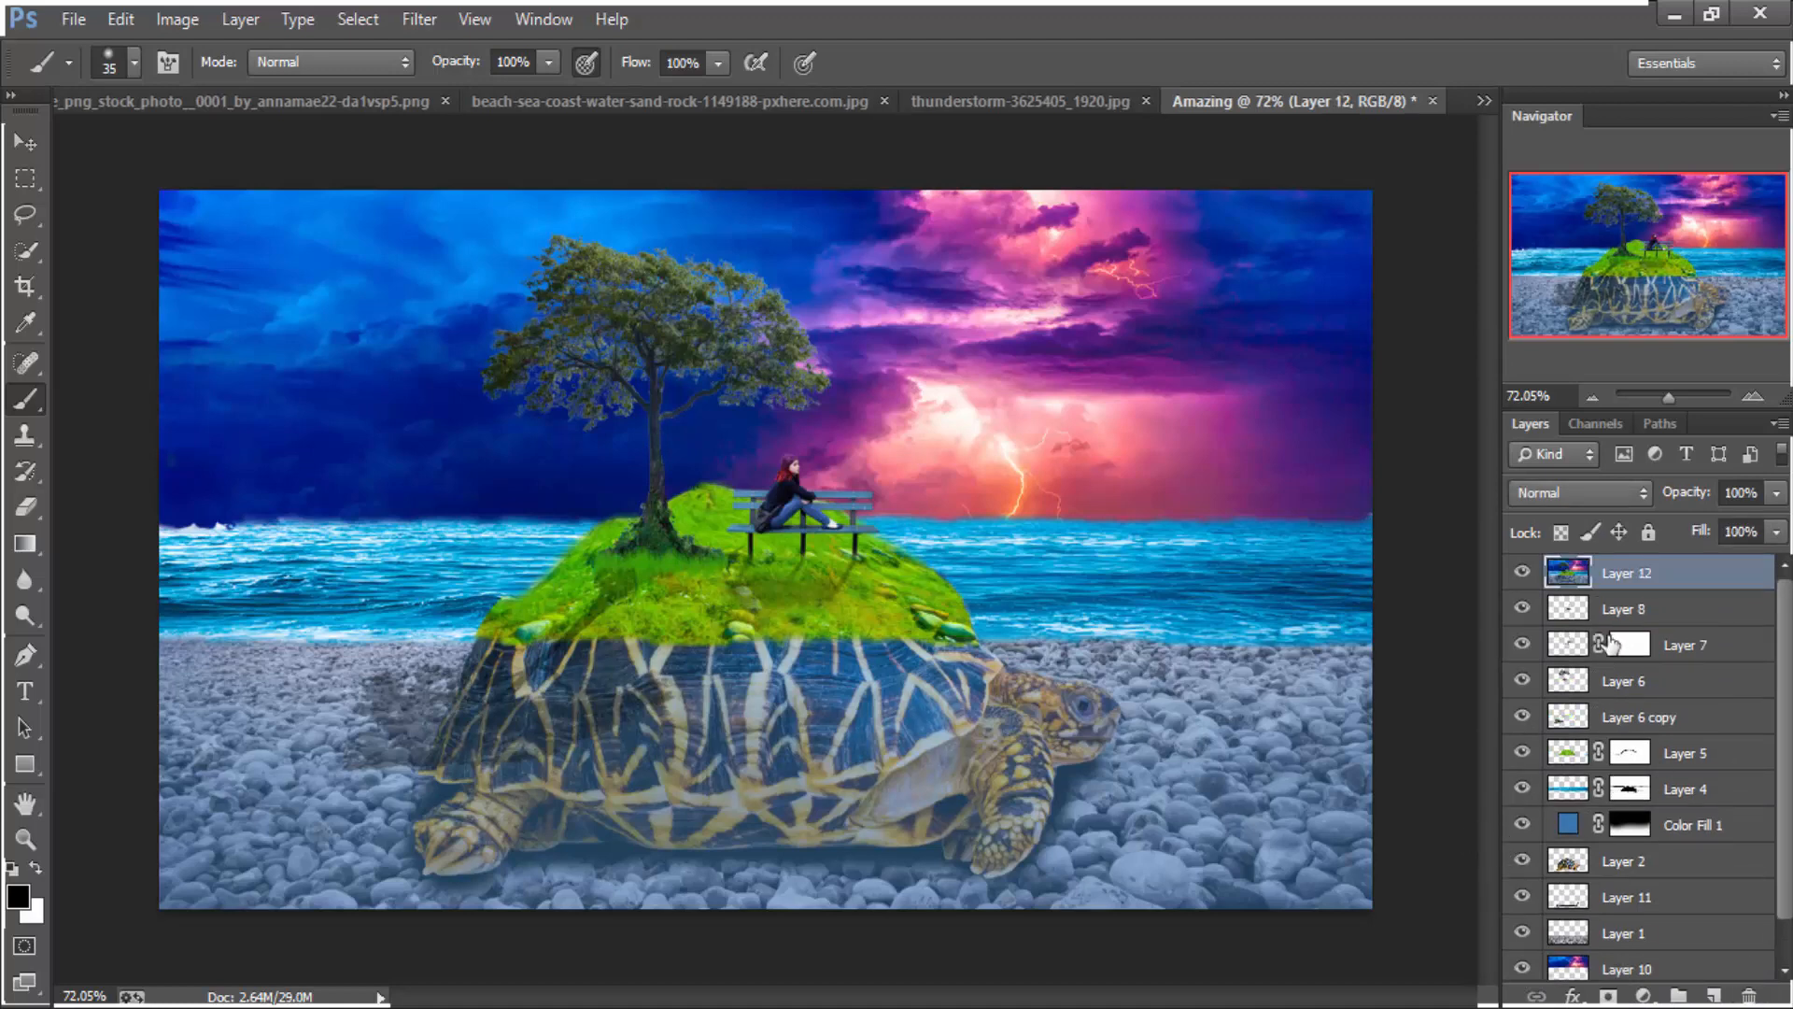
# Open the Camera Raw Filter on the merged layer and set Temperature to -6, Vibrance to +44 and Saturation to +45
pyautogui.scroll(-2, 755, 494)
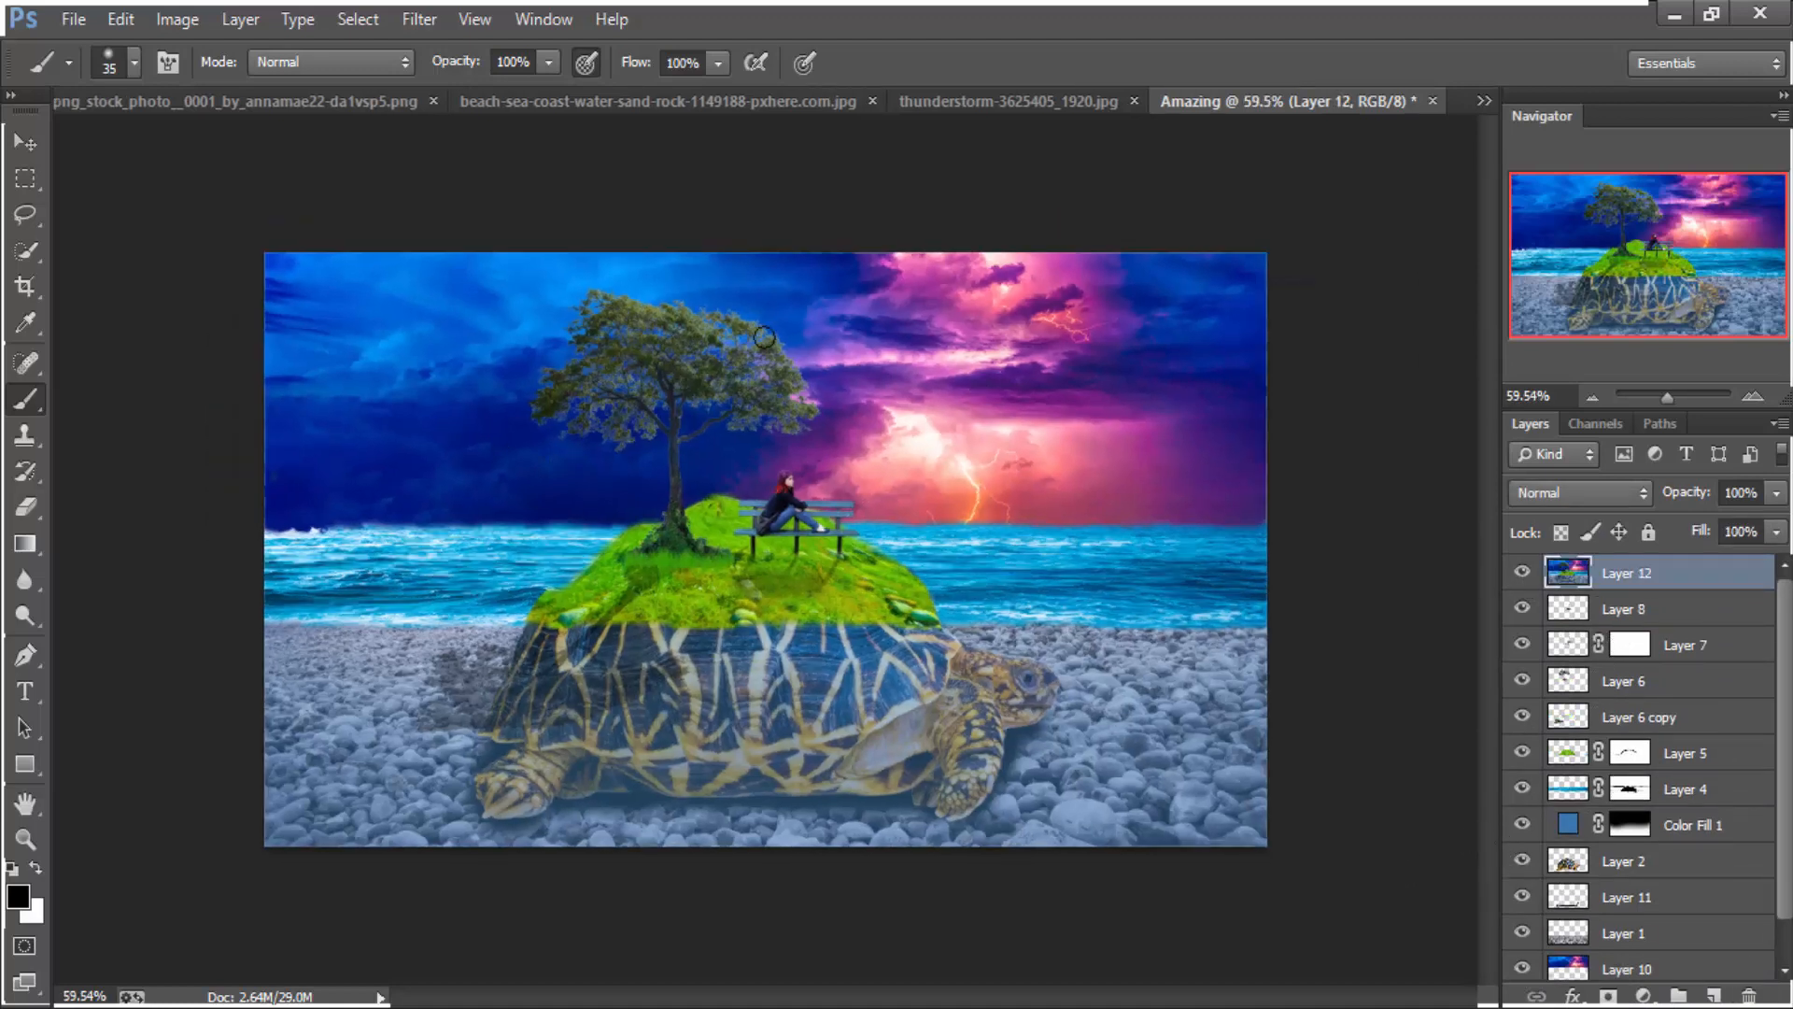
pyautogui.click(432, 22)
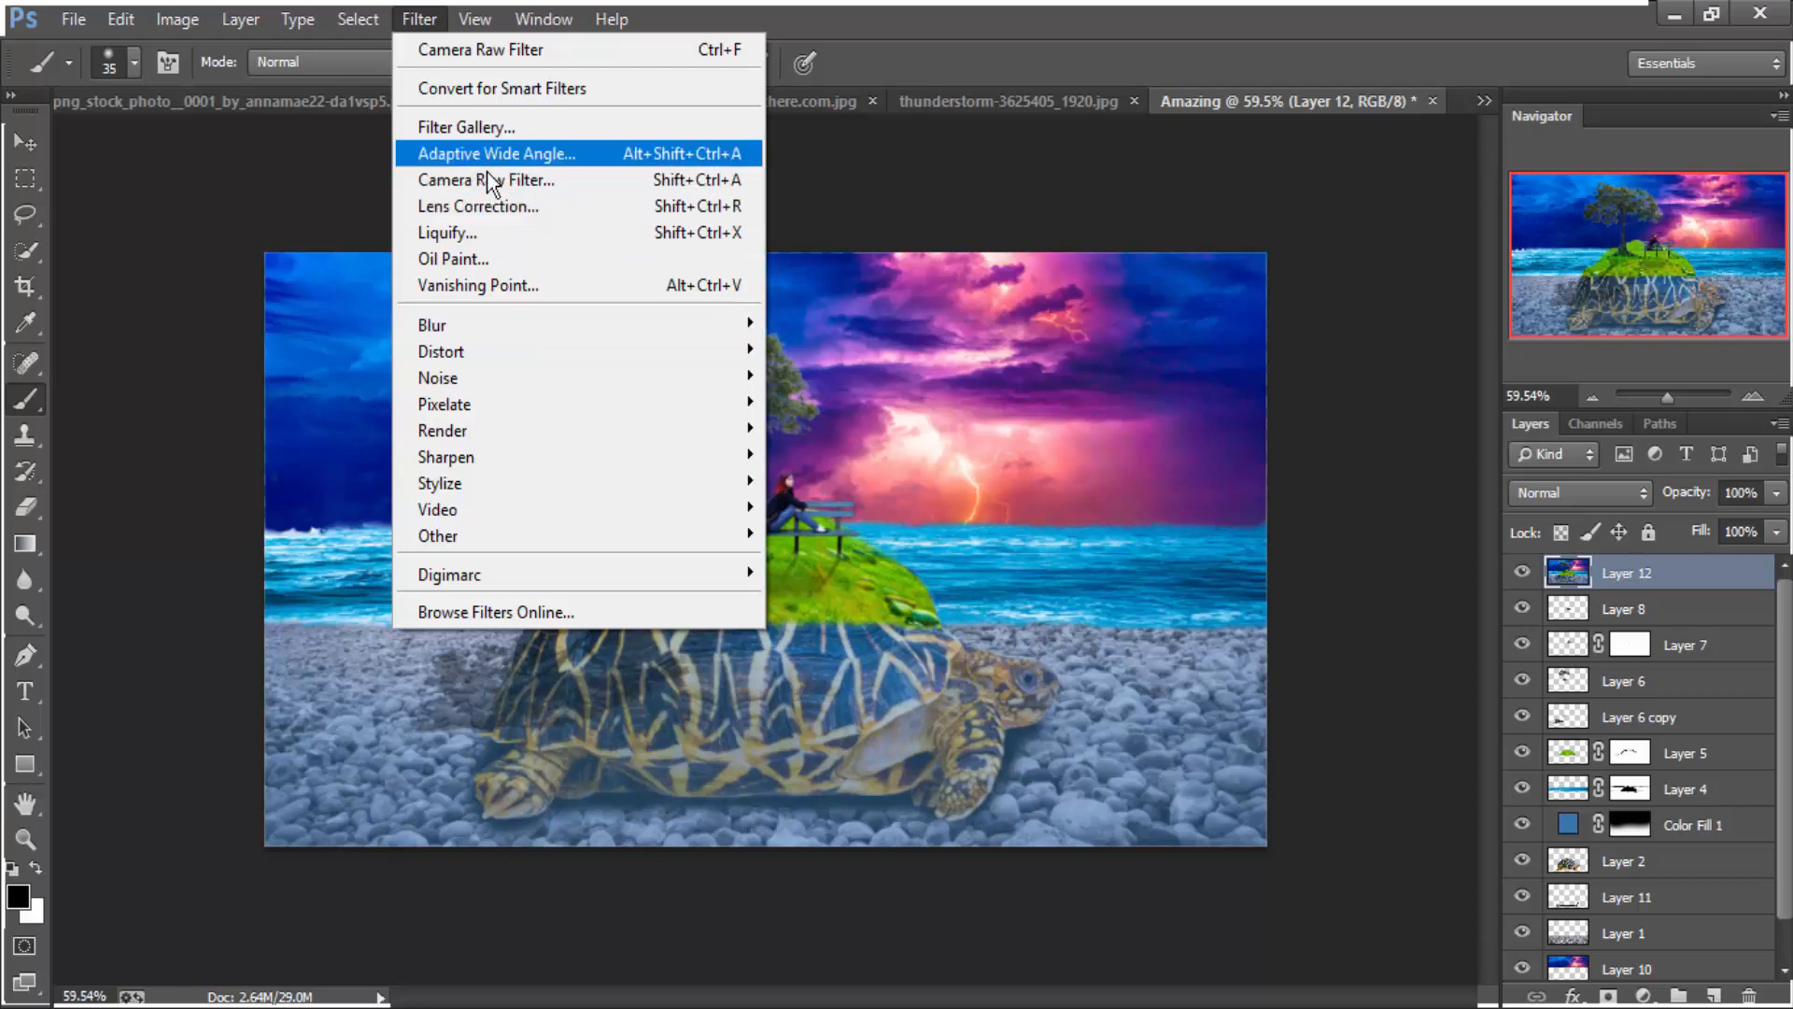
pyautogui.press('Escape')
pyautogui.hotkey('ctrl', 'shift', 'a')
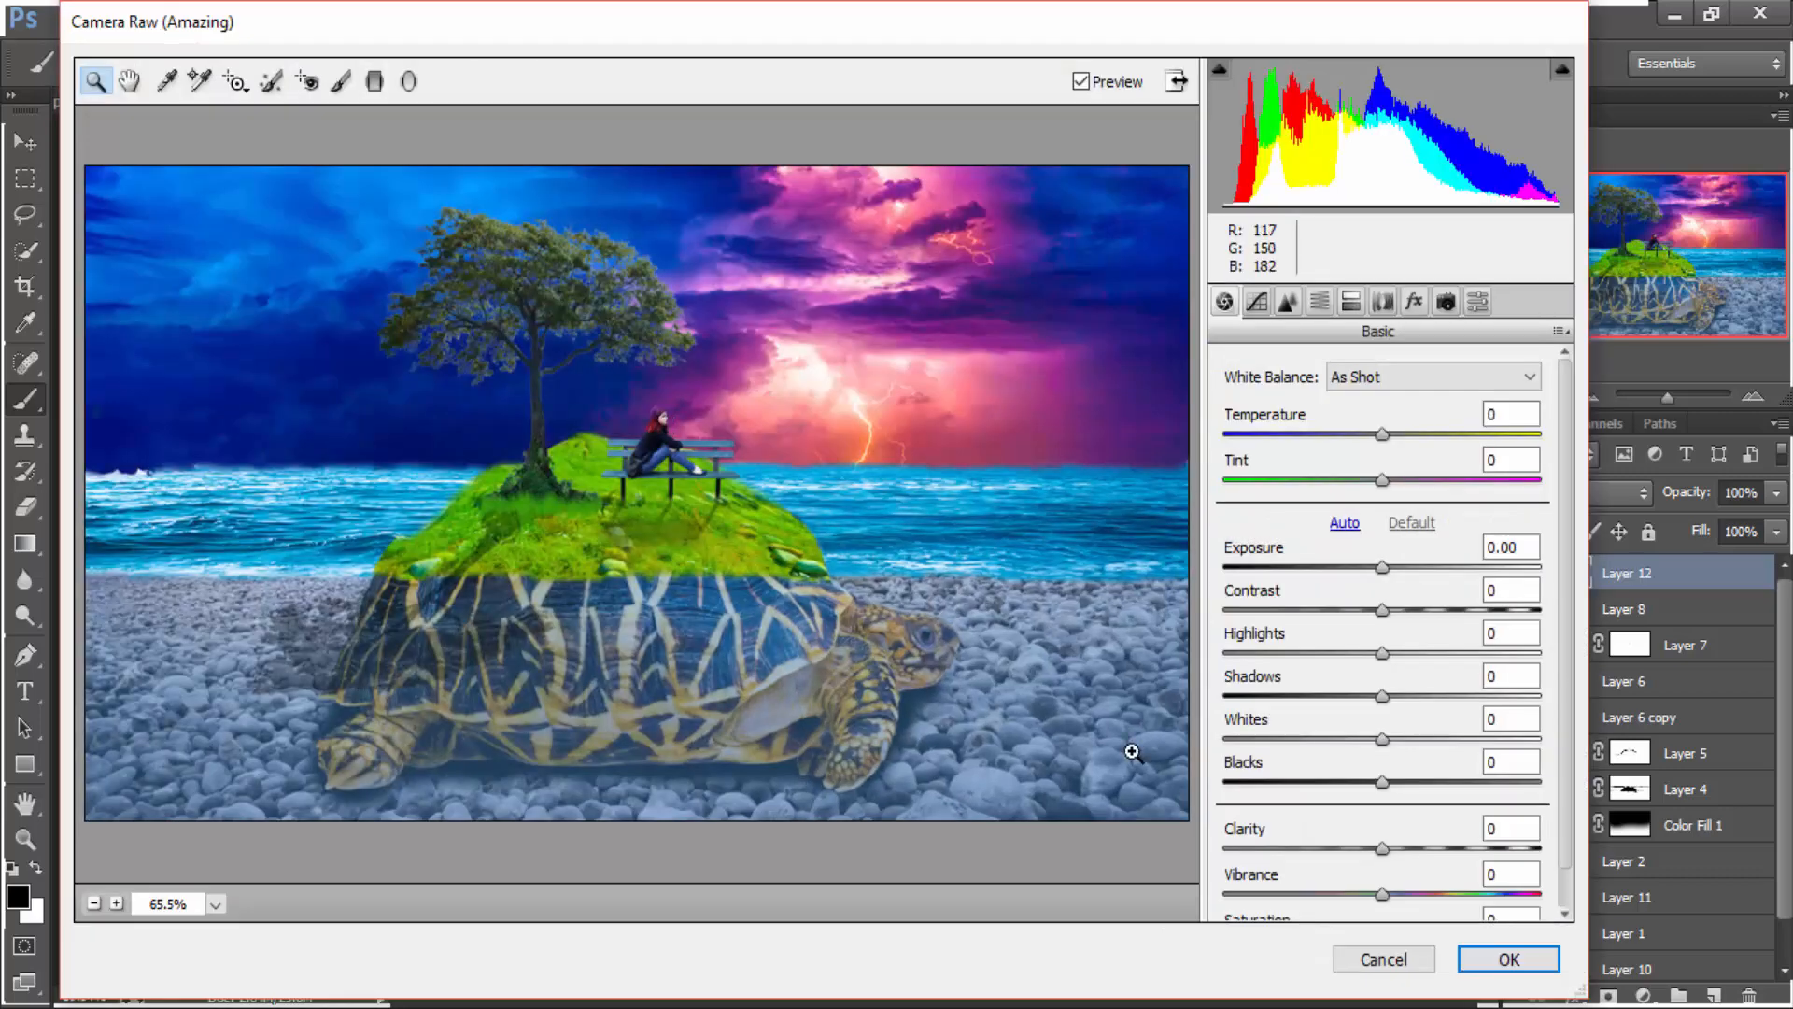
pyautogui.moveTo(1387, 437)
pyautogui.mouseDown()
pyautogui.moveTo(1359, 434)
pyautogui.moveTo(1376, 445)
pyautogui.mouseUp()
pyautogui.scroll(-1, 1376, 445)
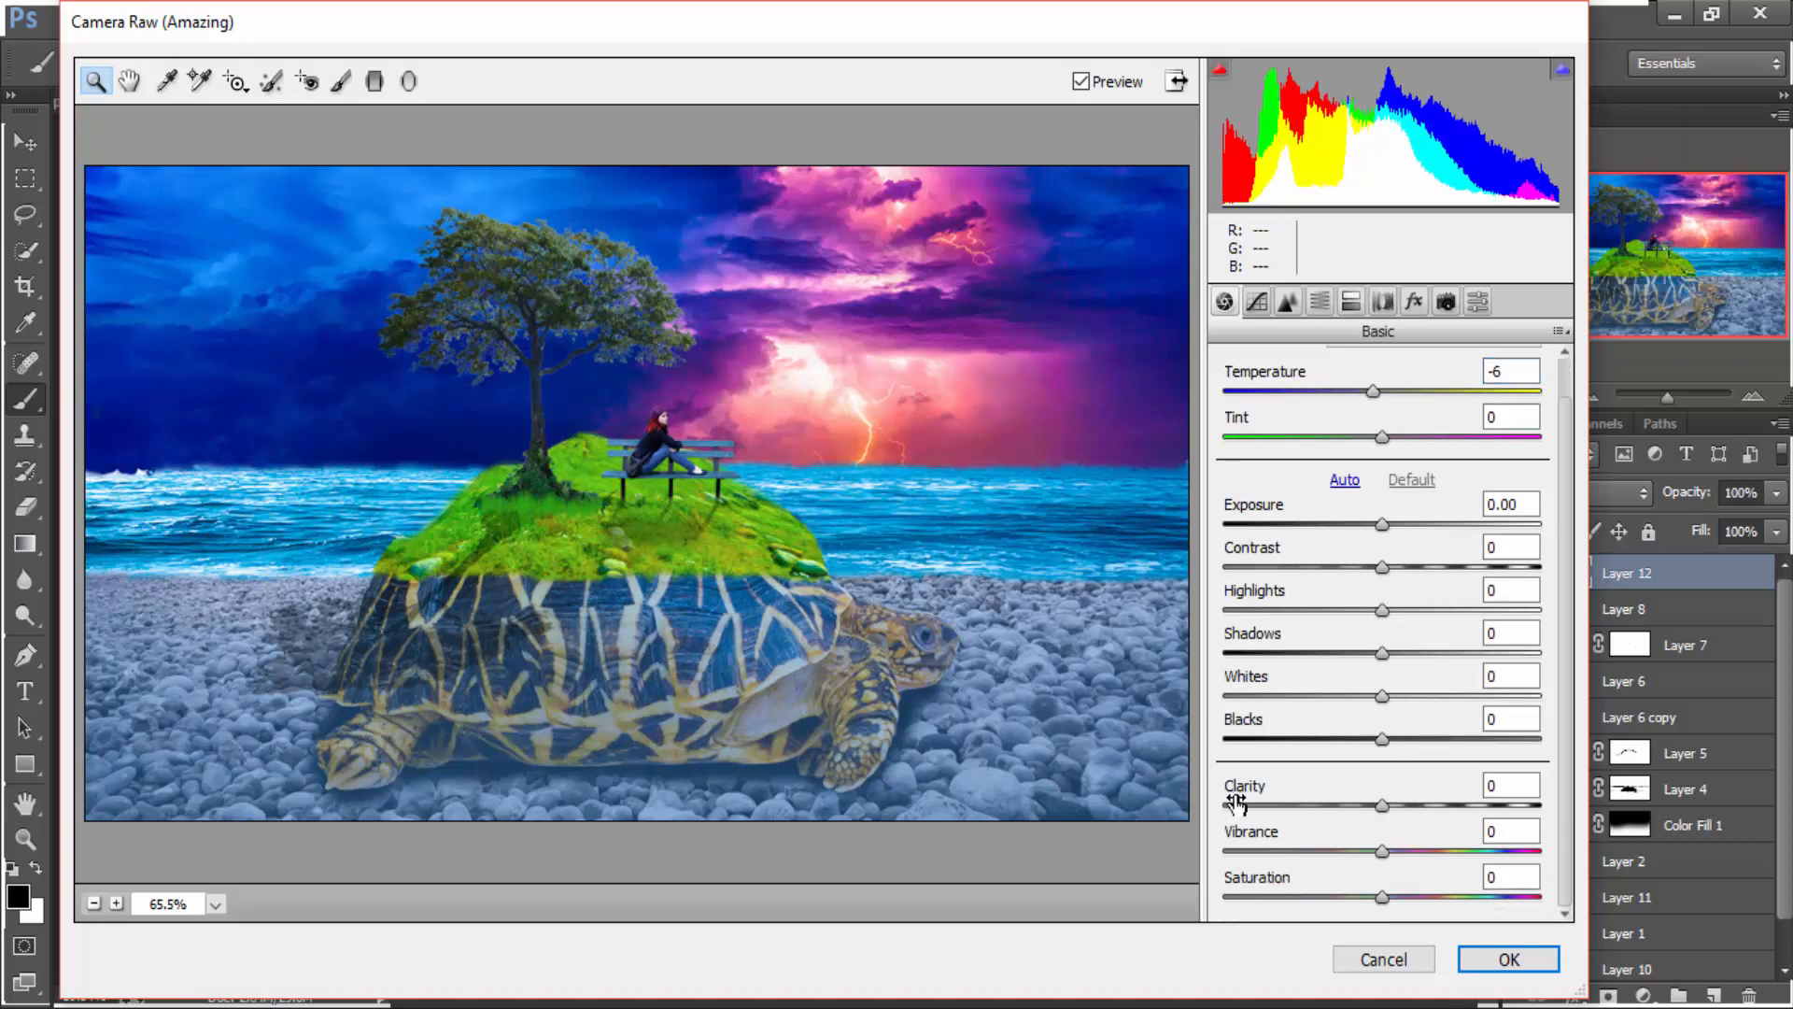
pyautogui.moveTo(1392, 850); pyautogui.dragTo(1453, 850)
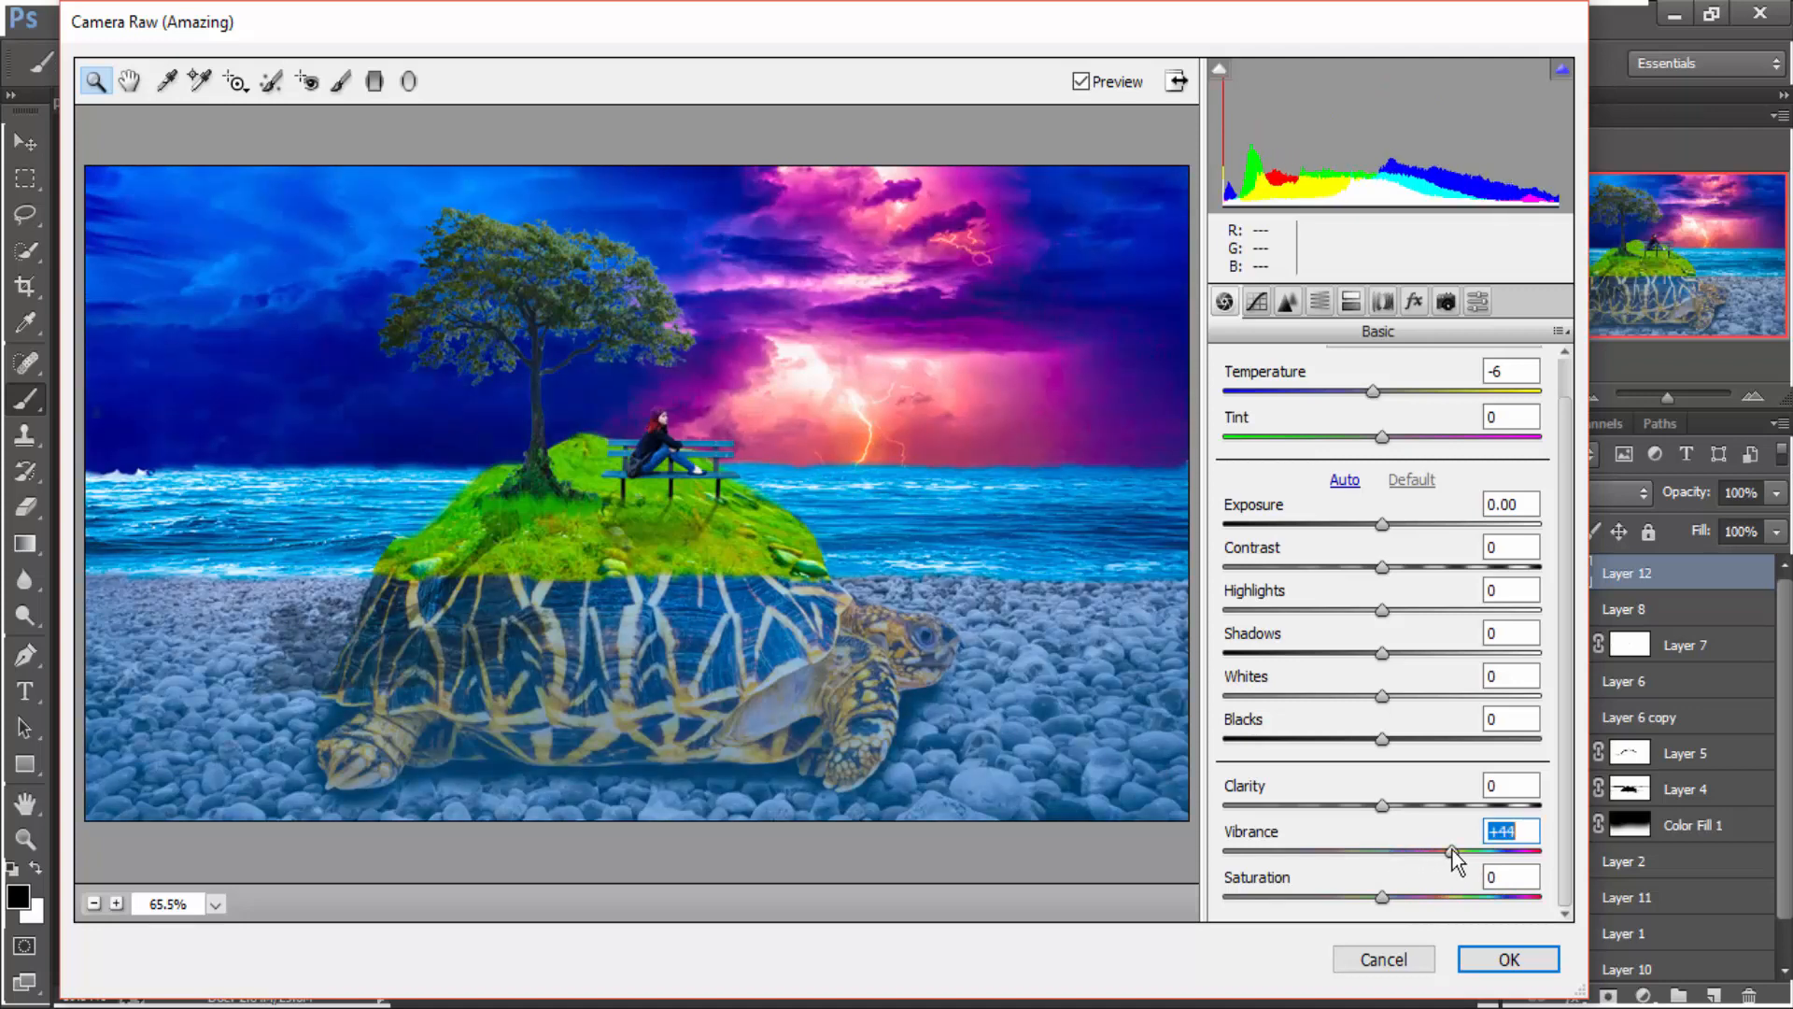
pyautogui.moveTo(1383, 896); pyautogui.dragTo(1459, 898)
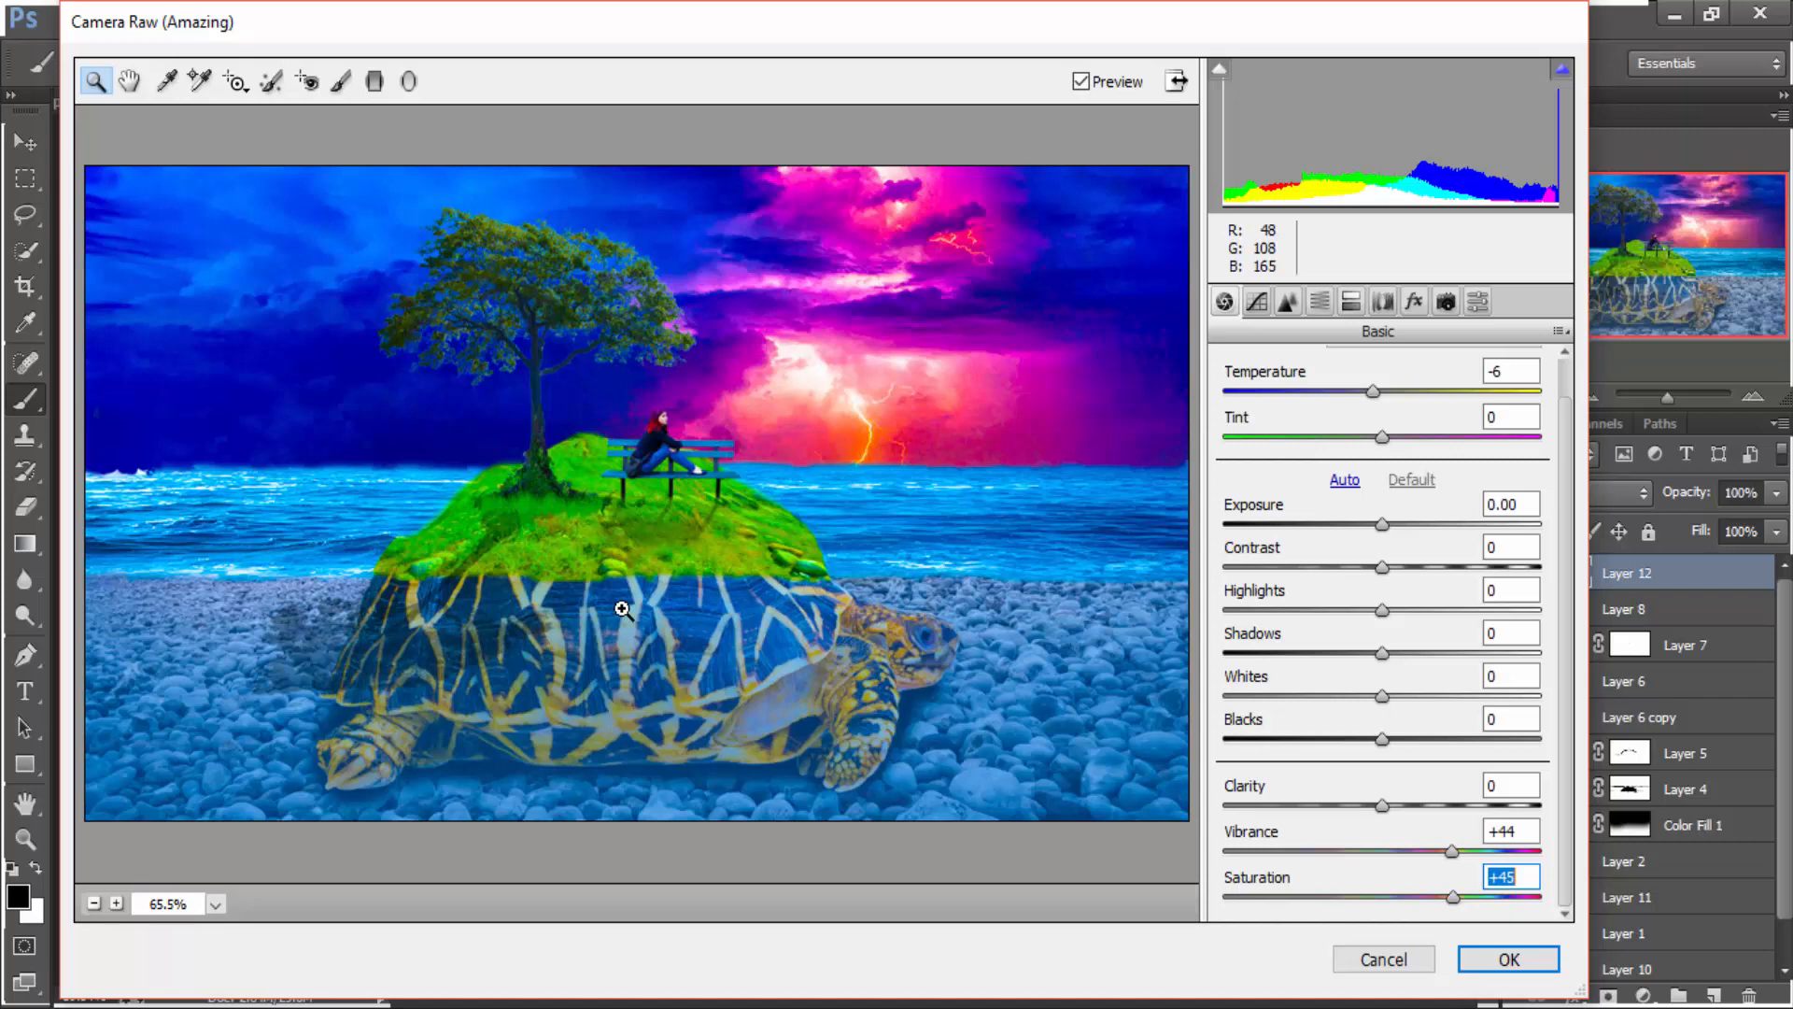
# Set Exposure to -0.40 and Contrast to -22 for the merged layer, and apply the Camera Raw adjustments
pyautogui.scroll(1, 1314, 798)
pyautogui.moveTo(1359, 567)
pyautogui.mouseDown()
pyautogui.moveTo(1380, 583)
pyautogui.moveTo(1370, 568)
pyautogui.mouseUp()
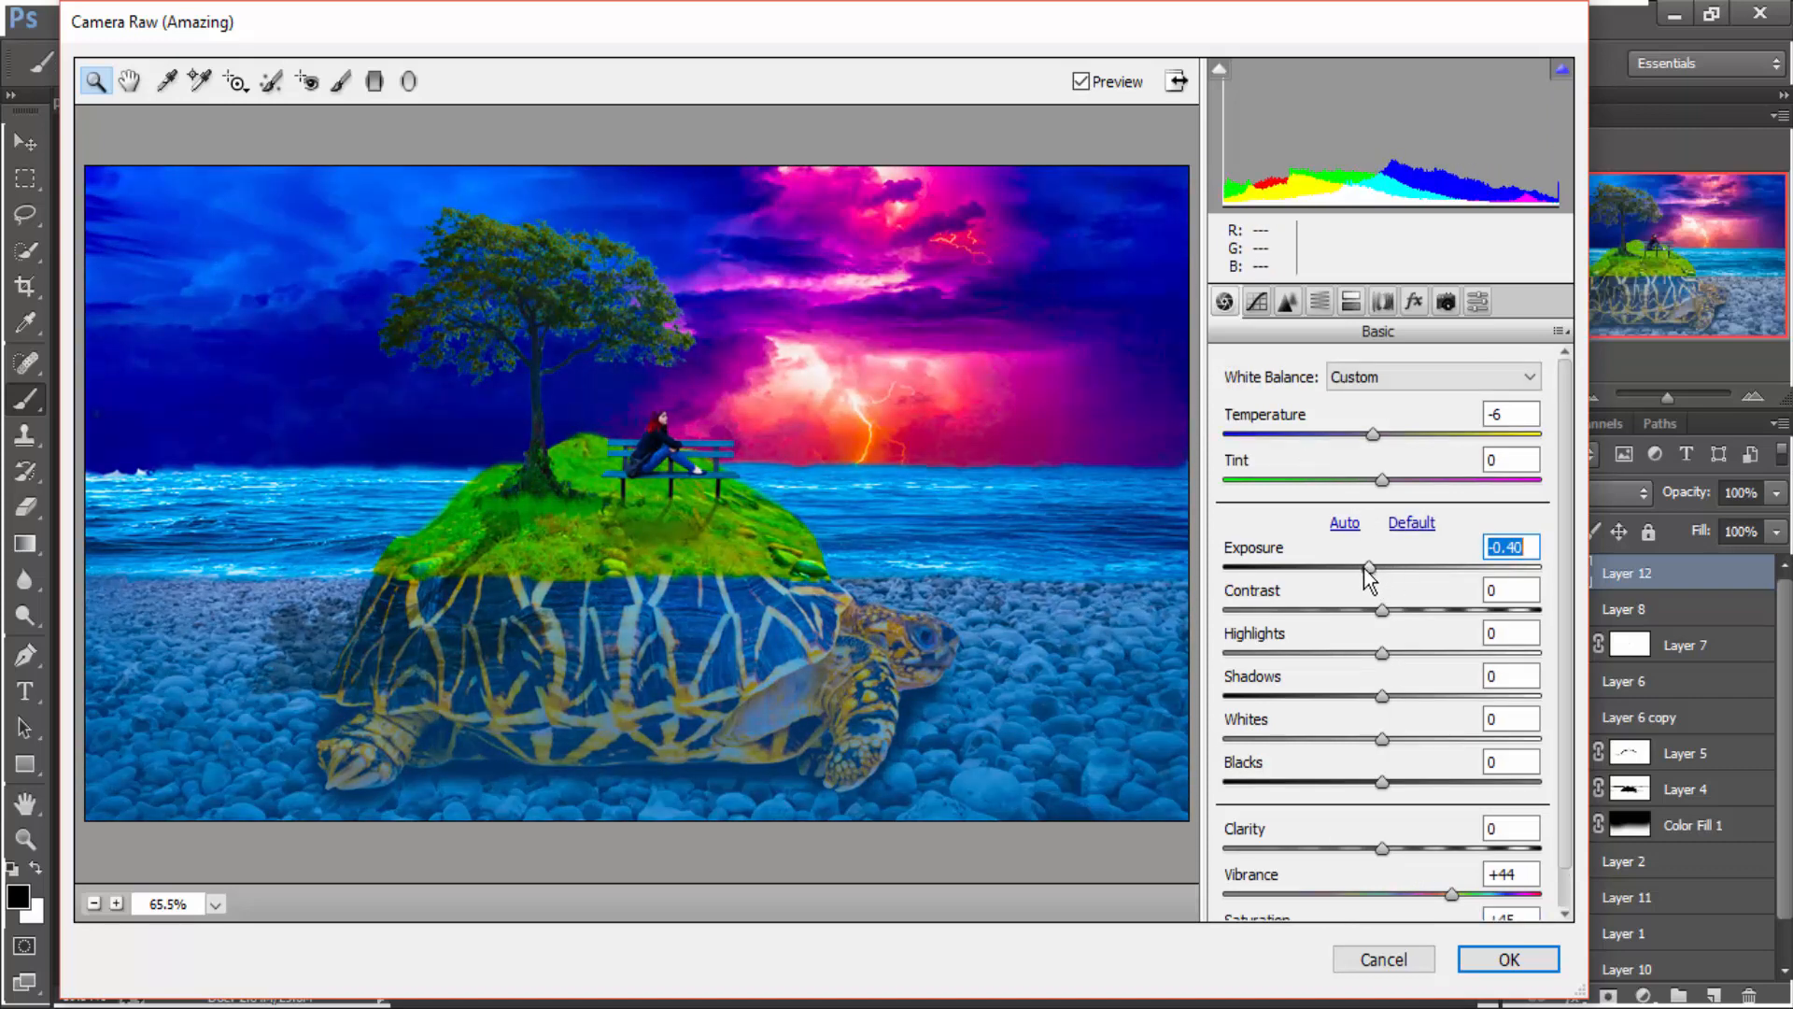
pyautogui.scroll(-1, 1443, 583)
pyautogui.moveTo(1381, 567); pyautogui.dragTo(1347, 577)
pyautogui.scroll(1, 1408, 569)
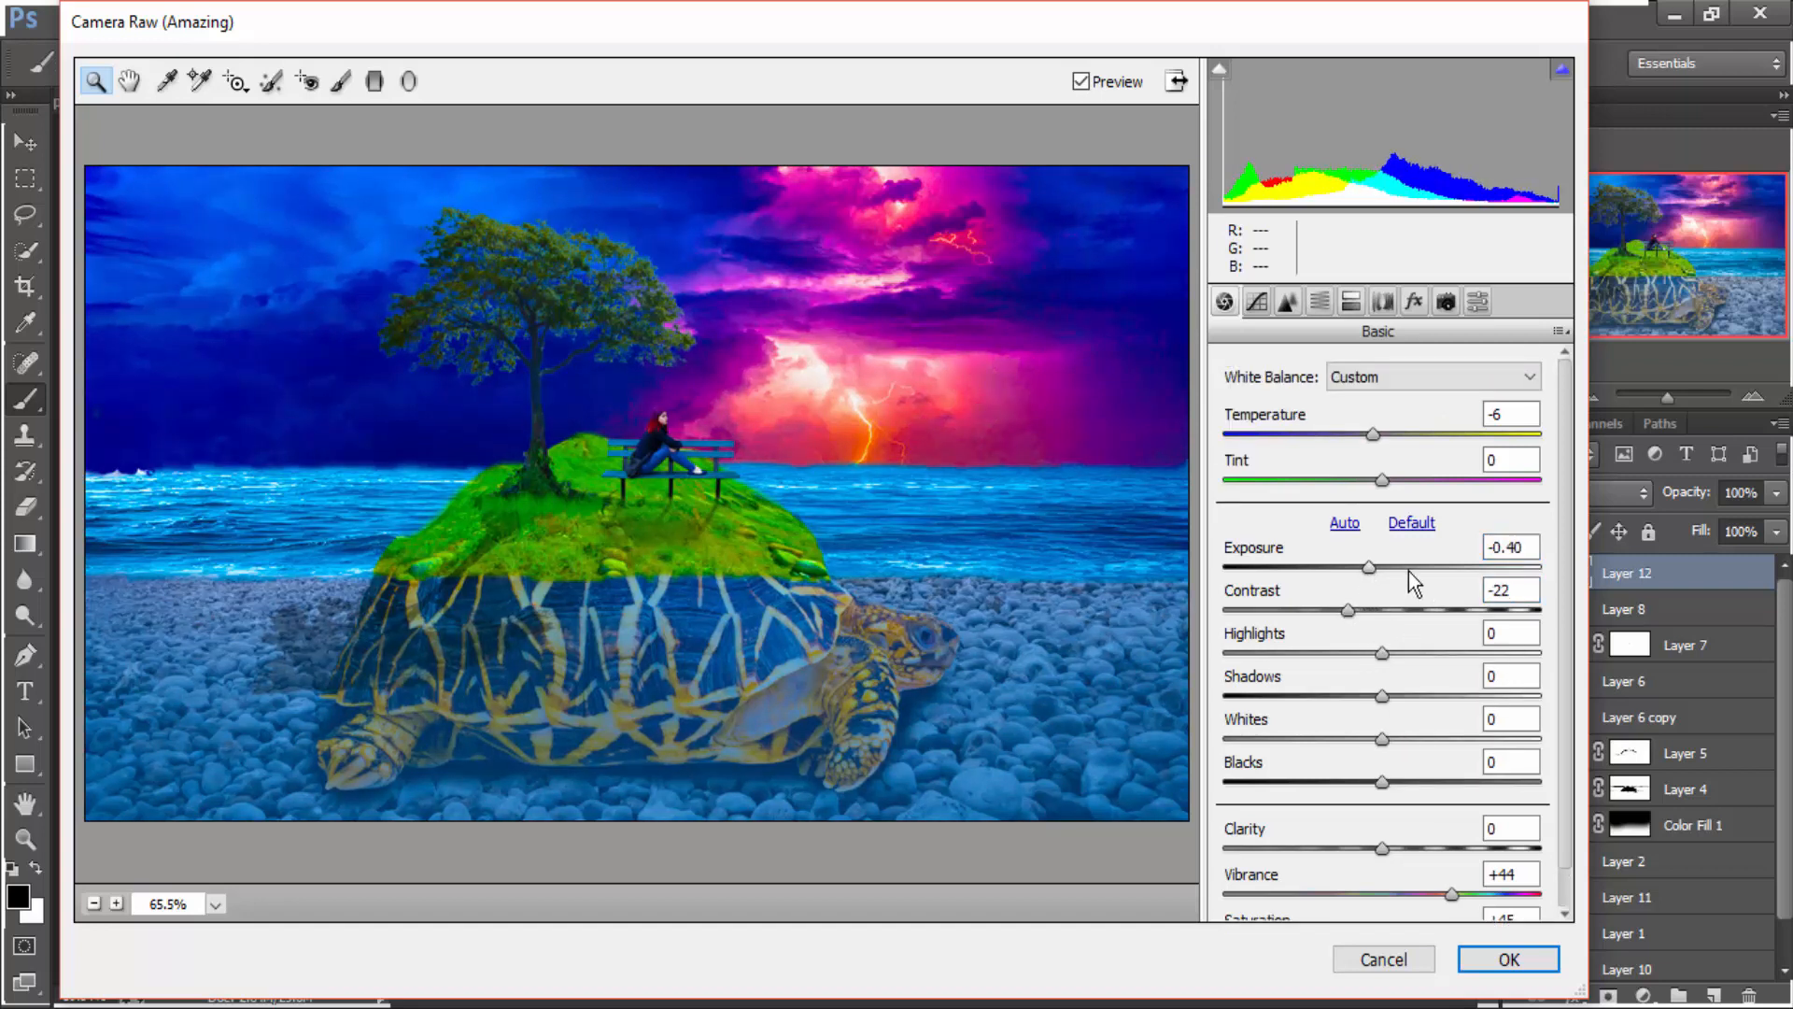
pyautogui.scroll(-1, 1409, 570)
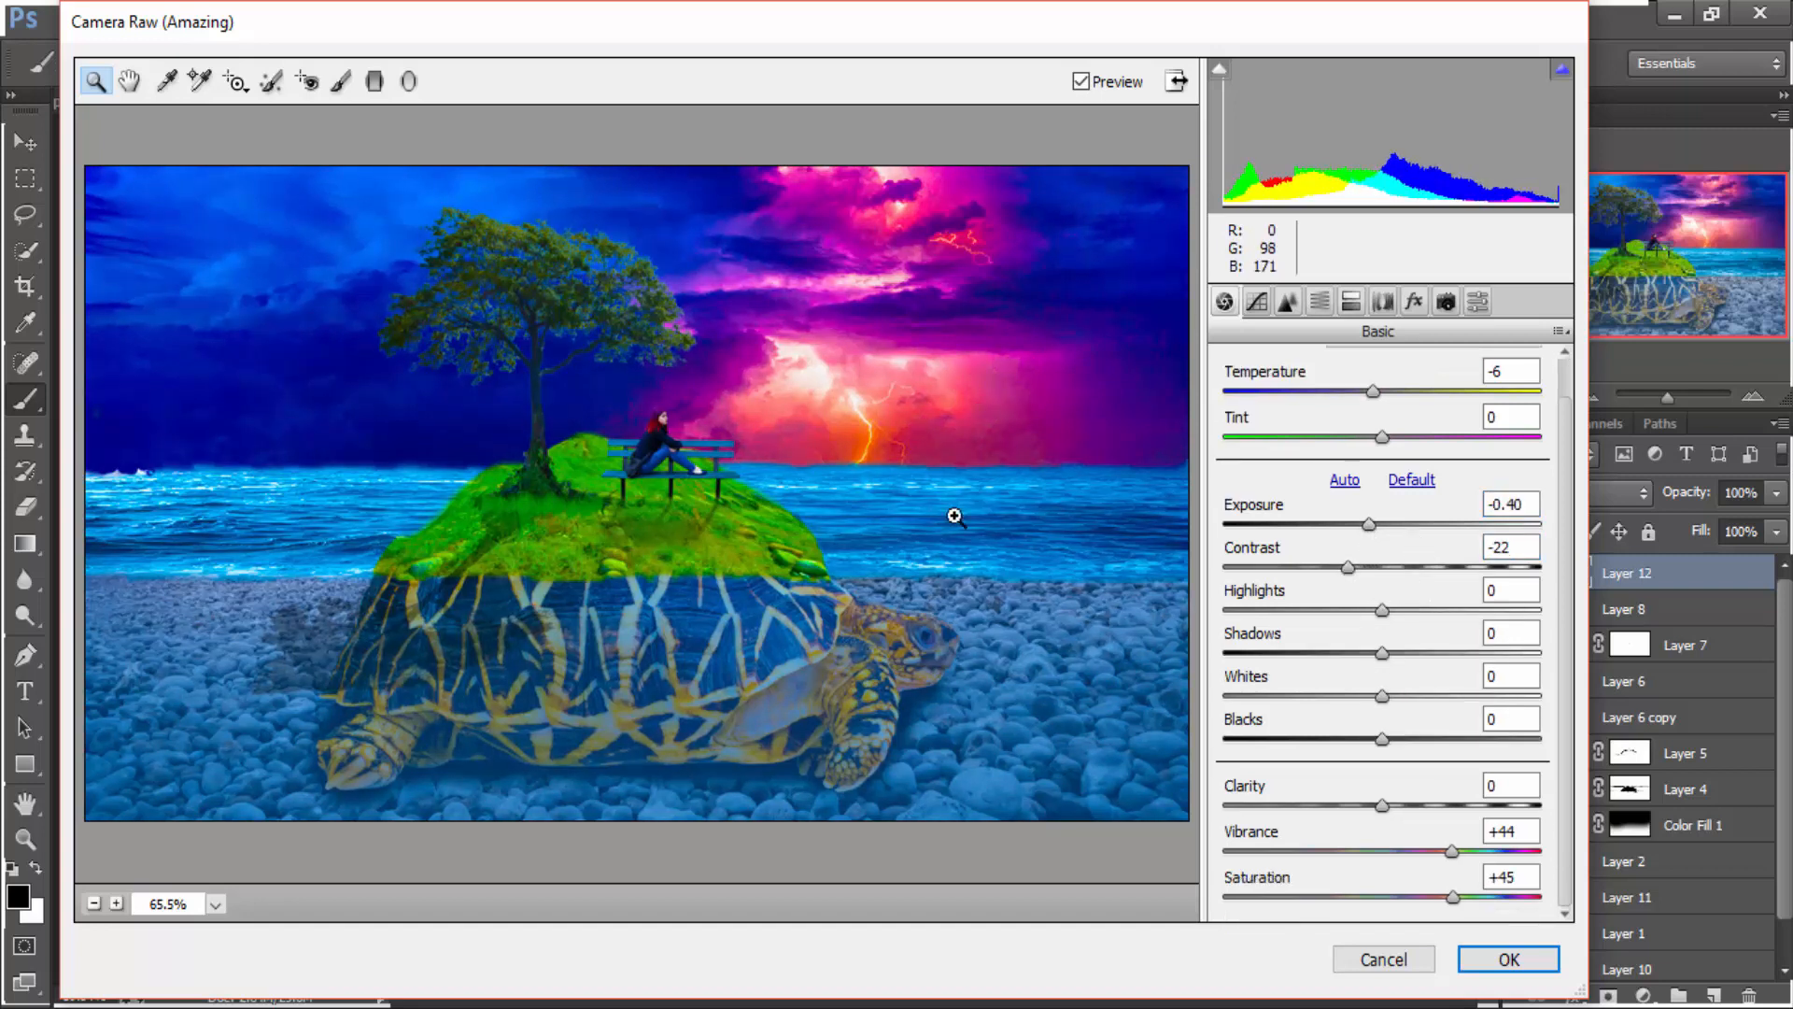
pyautogui.click(1508, 958)
pyautogui.scroll(1, 760, 609)
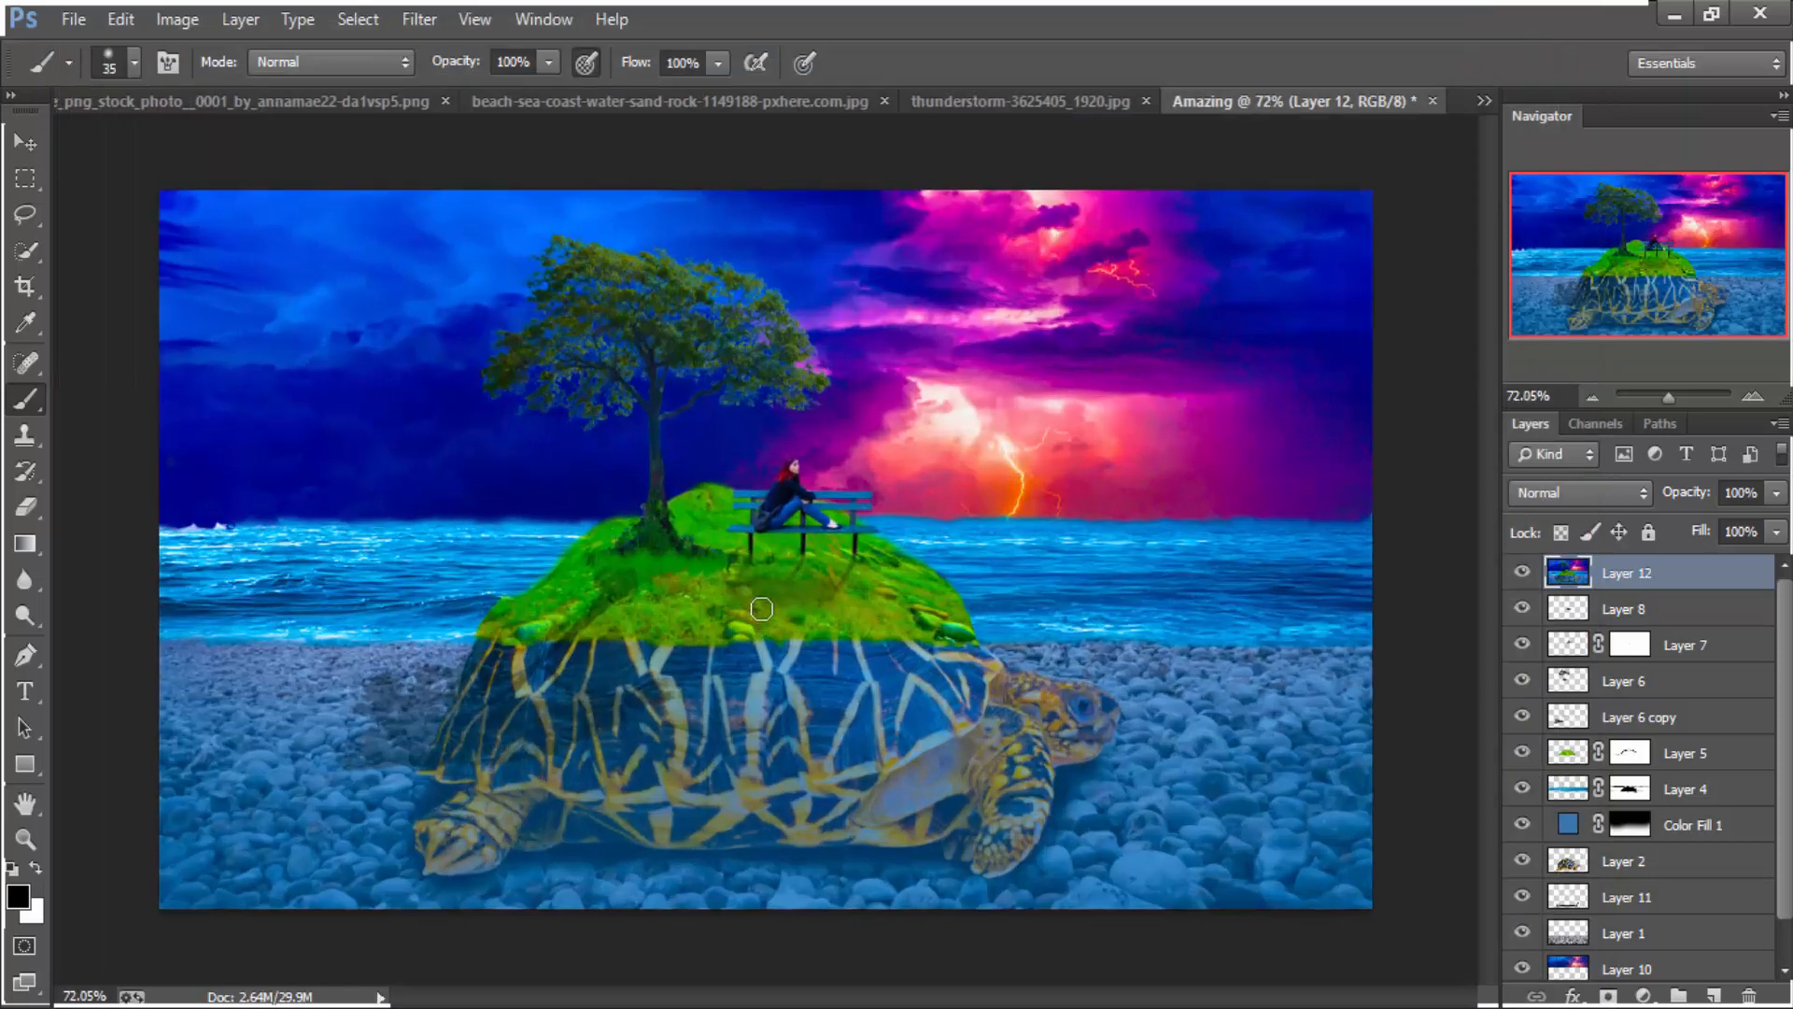
pyautogui.scroll(-1, 766, 629)
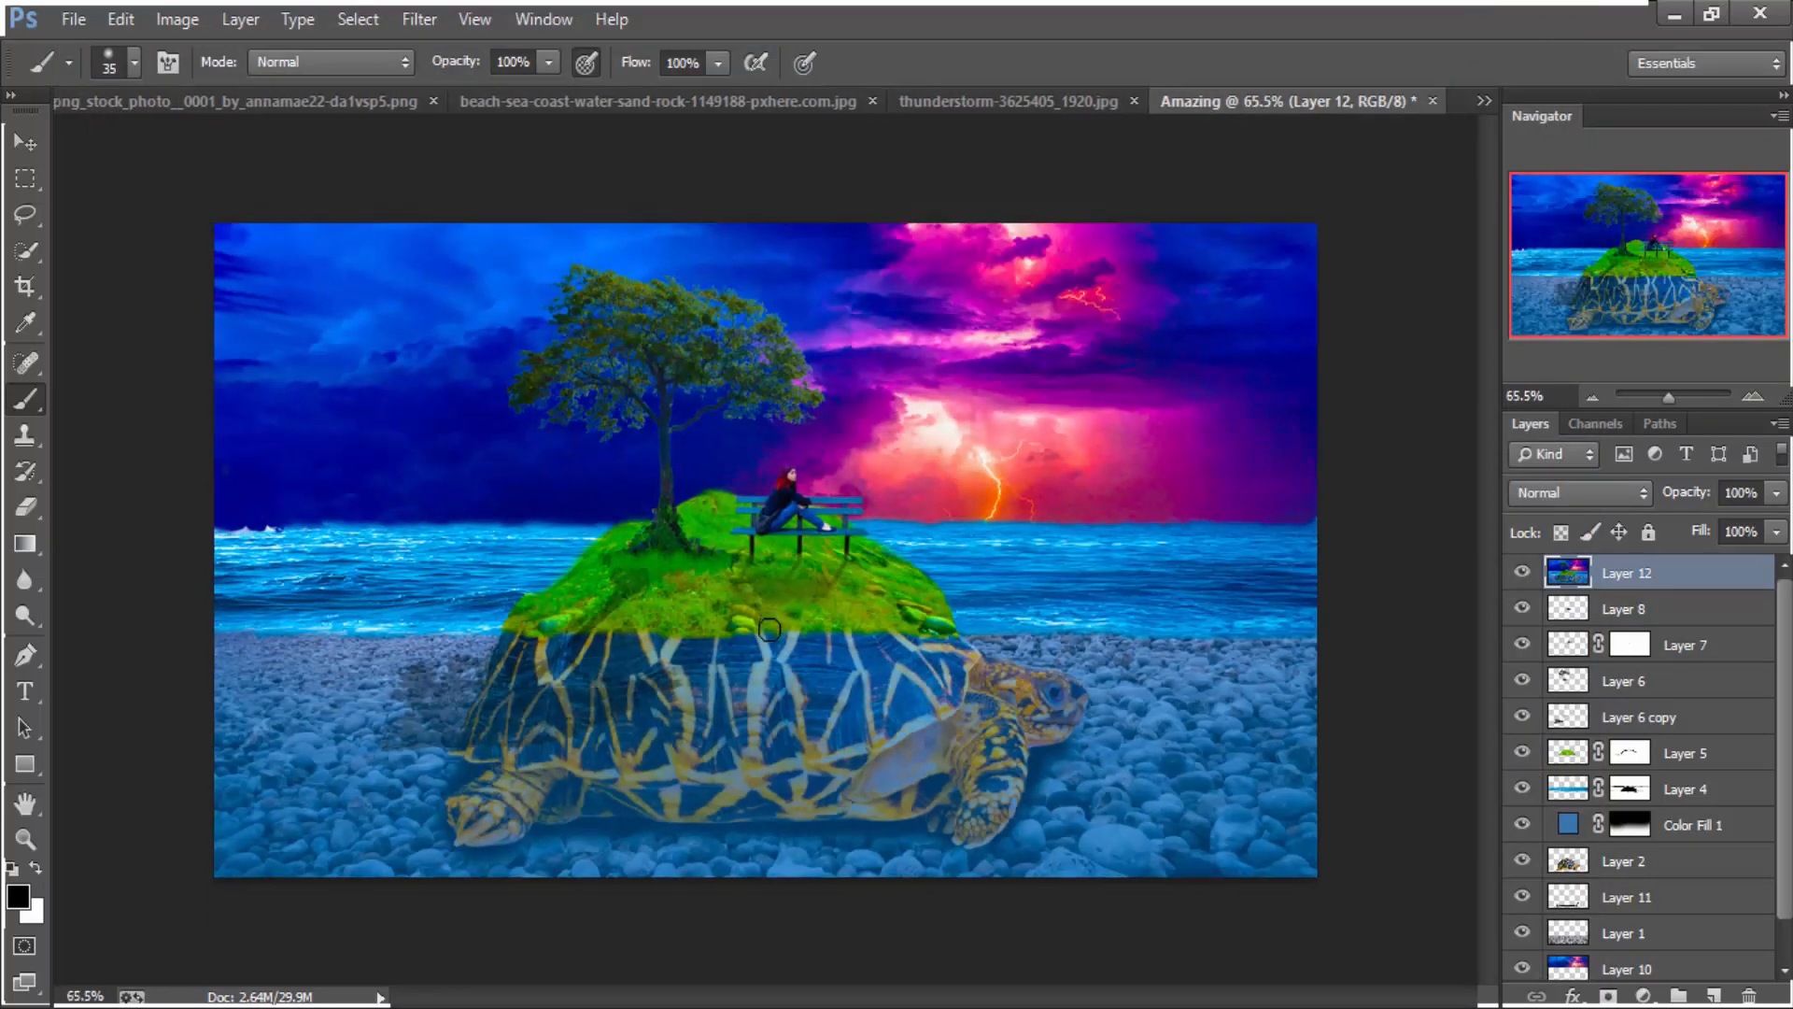
pyautogui.scroll(2, 768, 629)
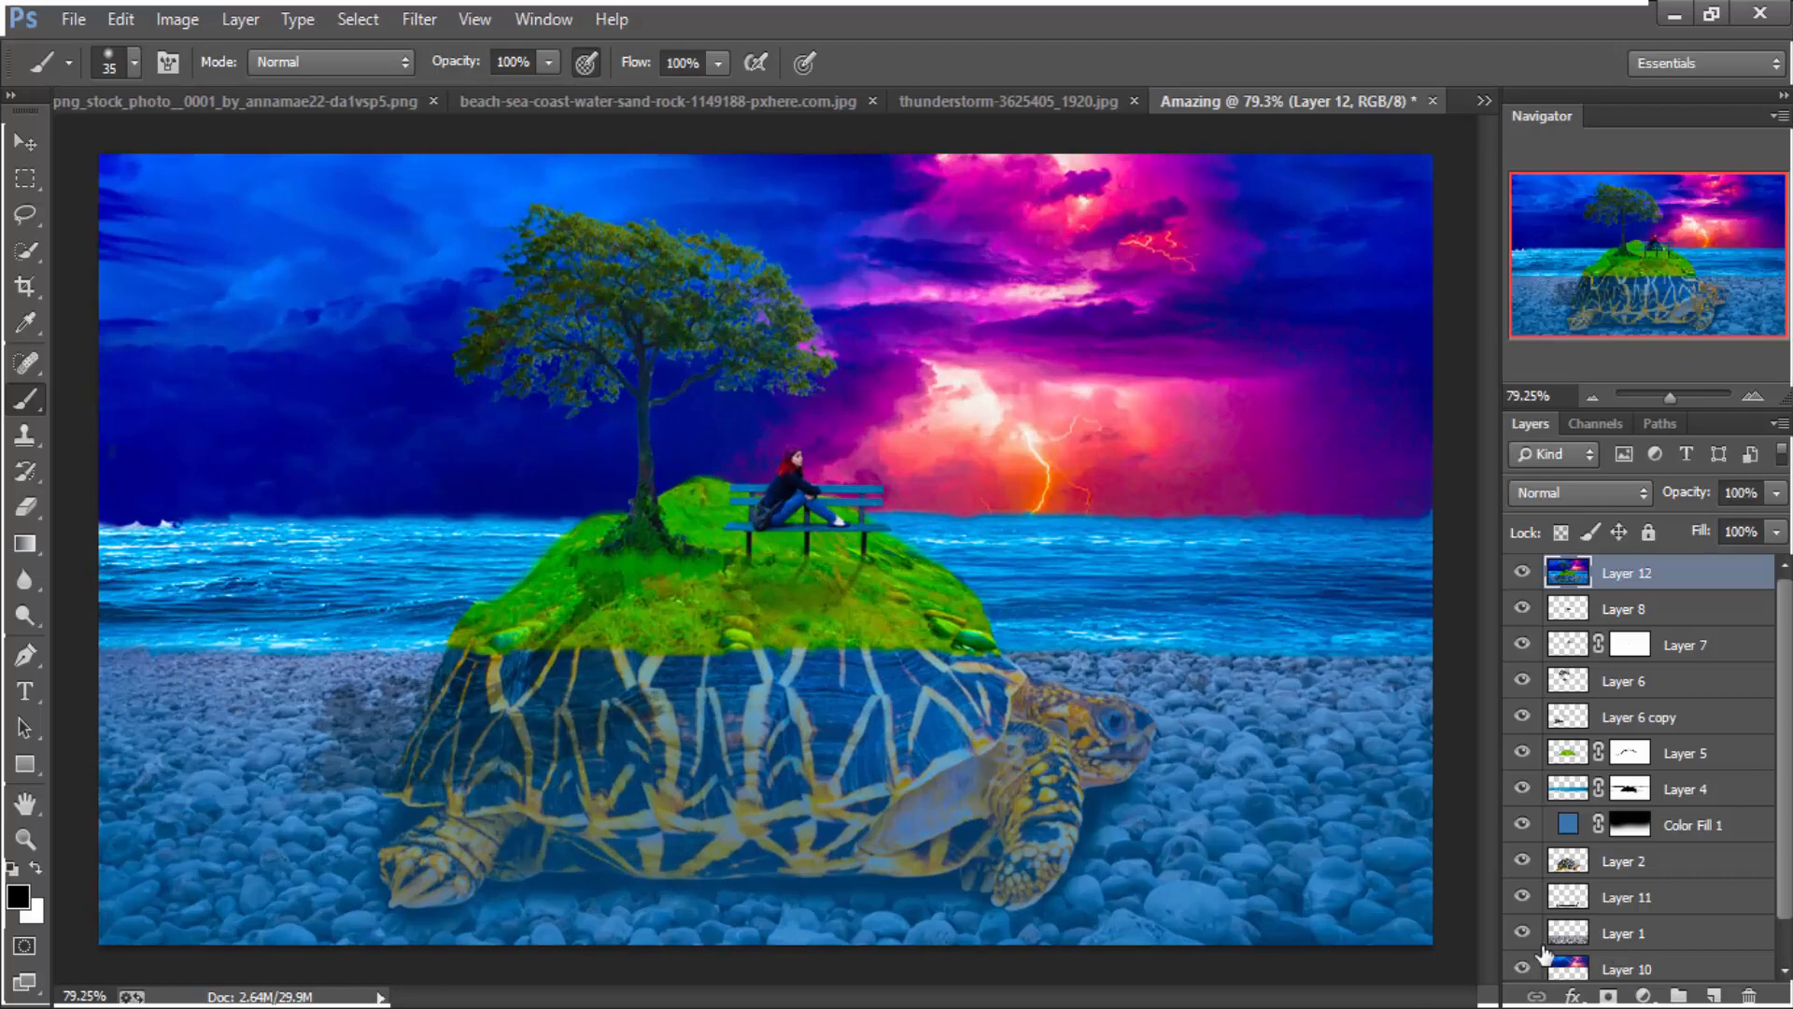